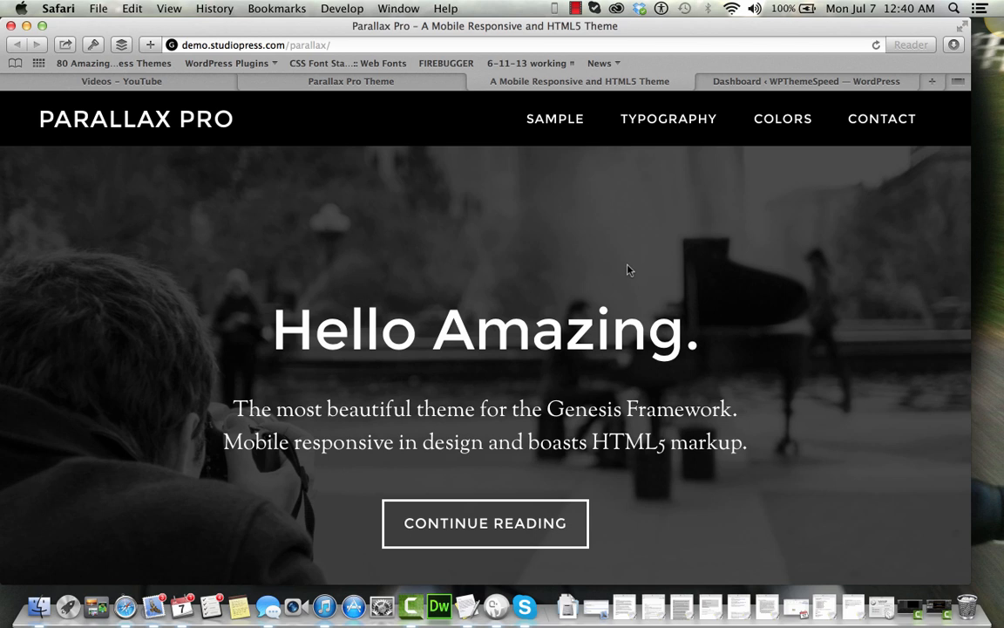
Examine the Parallax Pro demo home page, including its parallax image sections, pricing table and social media area
{"action": "scroll", "coordinate": [628, 269], "scroll_direction": "down", "scroll_amount": 3}
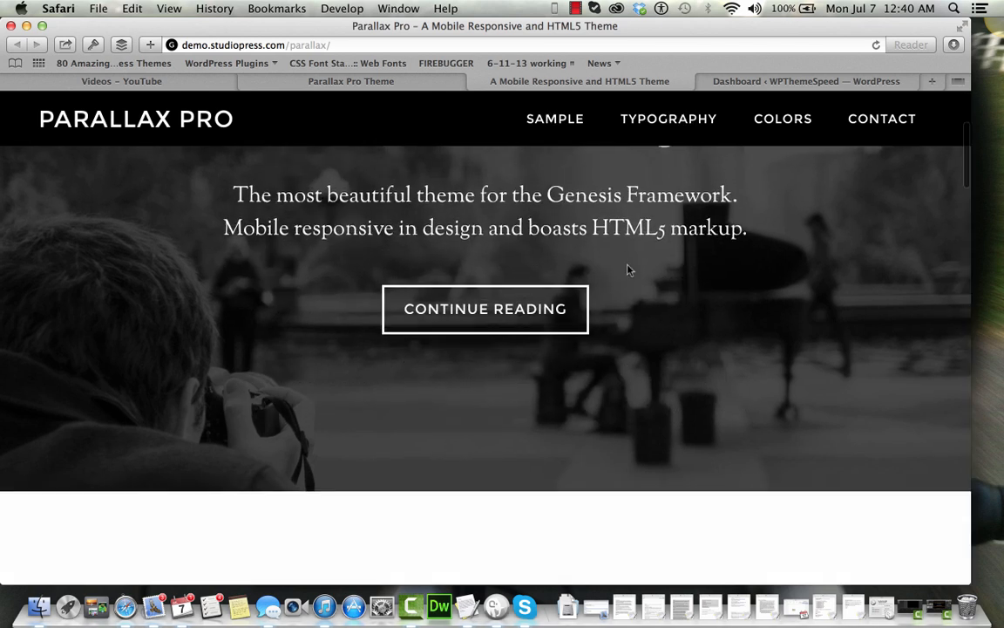
{"action": "scroll", "coordinate": [627, 269], "scroll_direction": "down", "scroll_amount": 5}
{"action": "scroll", "coordinate": [627, 270], "scroll_direction": "down", "scroll_amount": 3}
{"action": "scroll", "coordinate": [628, 269], "scroll_direction": "up", "scroll_amount": 10}
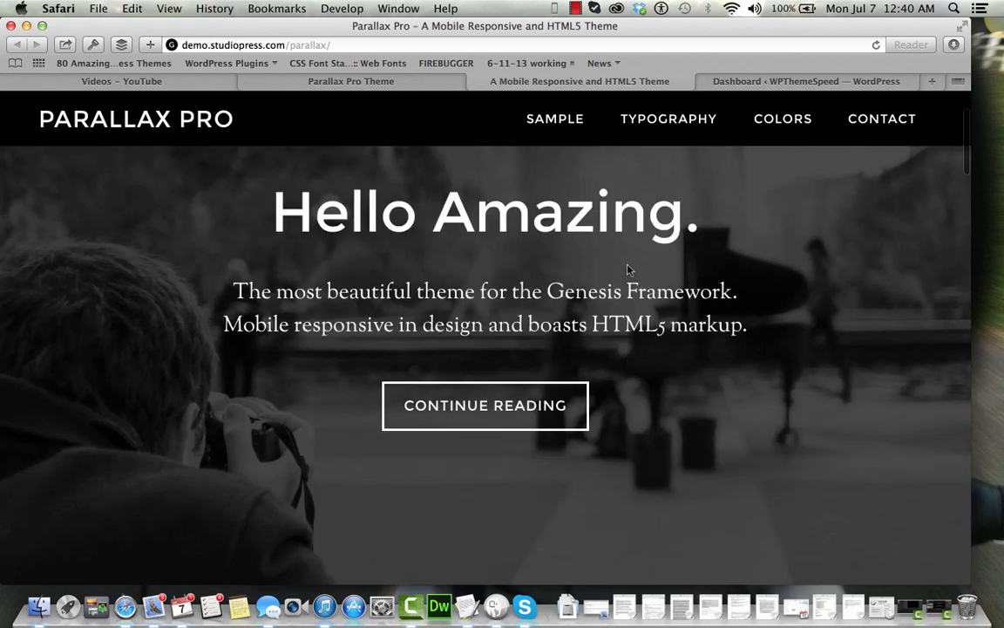
{"action": "scroll", "coordinate": [627, 269], "scroll_direction": "down", "scroll_amount": 8}
{"action": "scroll", "coordinate": [627, 265], "scroll_direction": "up", "scroll_amount": 10}
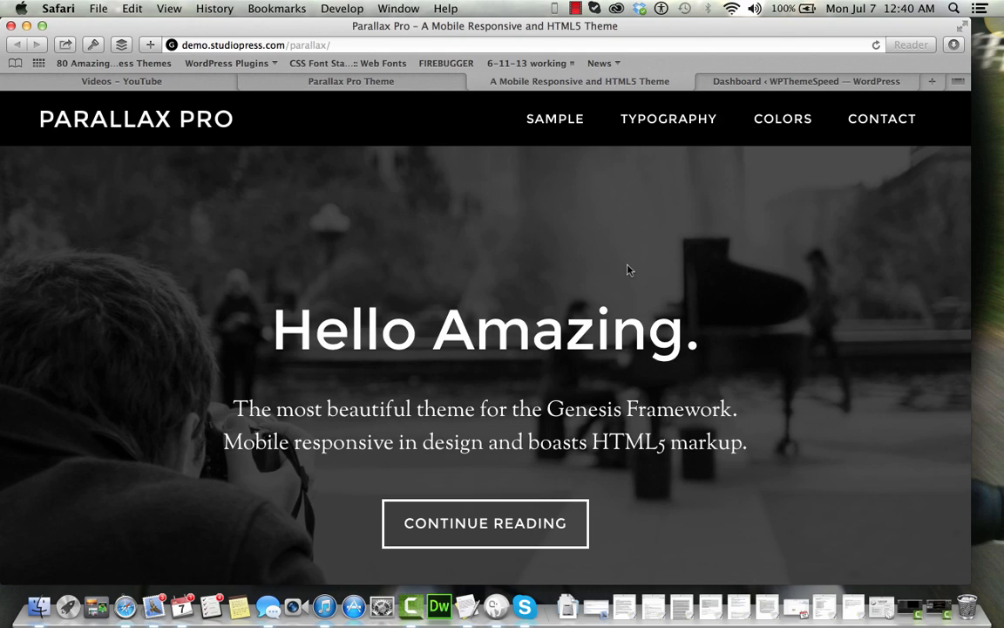
{"action": "scroll", "coordinate": [628, 270], "scroll_direction": "down", "scroll_amount": 8}
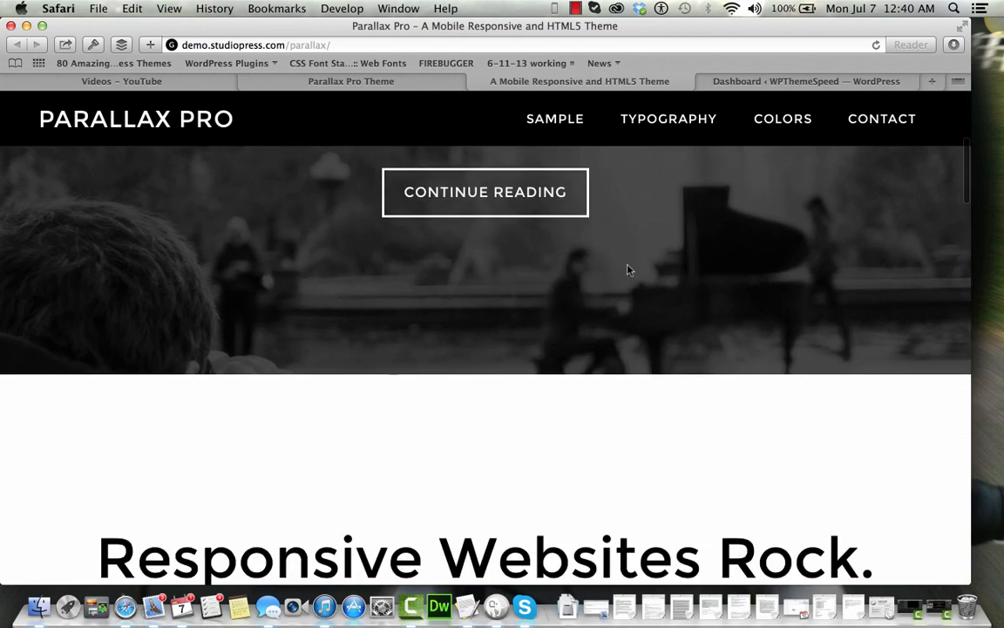
{"action": "scroll", "coordinate": [627, 270], "scroll_direction": "down", "scroll_amount": 15}
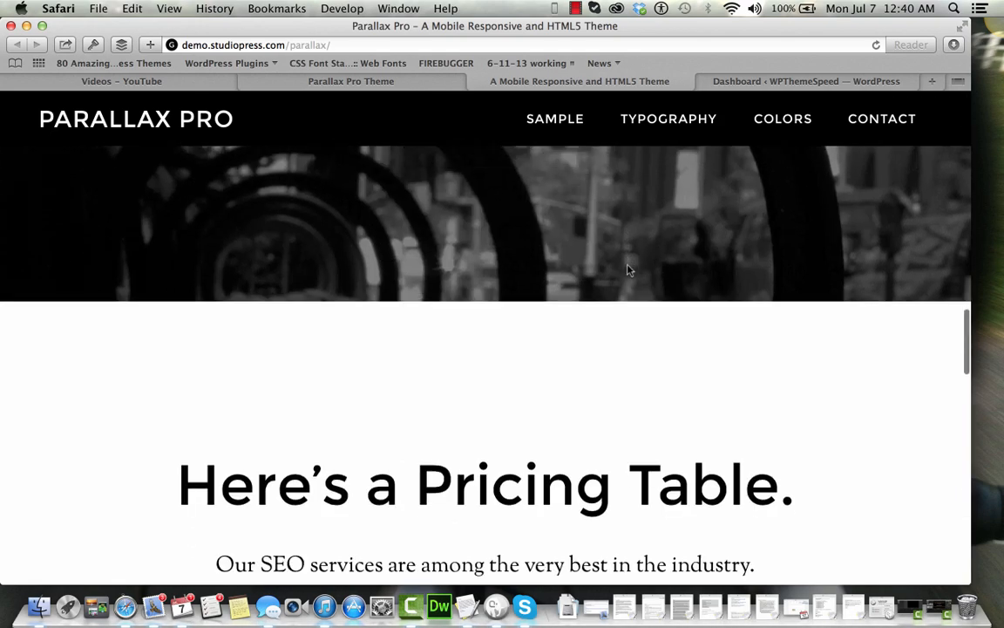
{"action": "scroll", "coordinate": [628, 270], "scroll_direction": "down", "scroll_amount": 10}
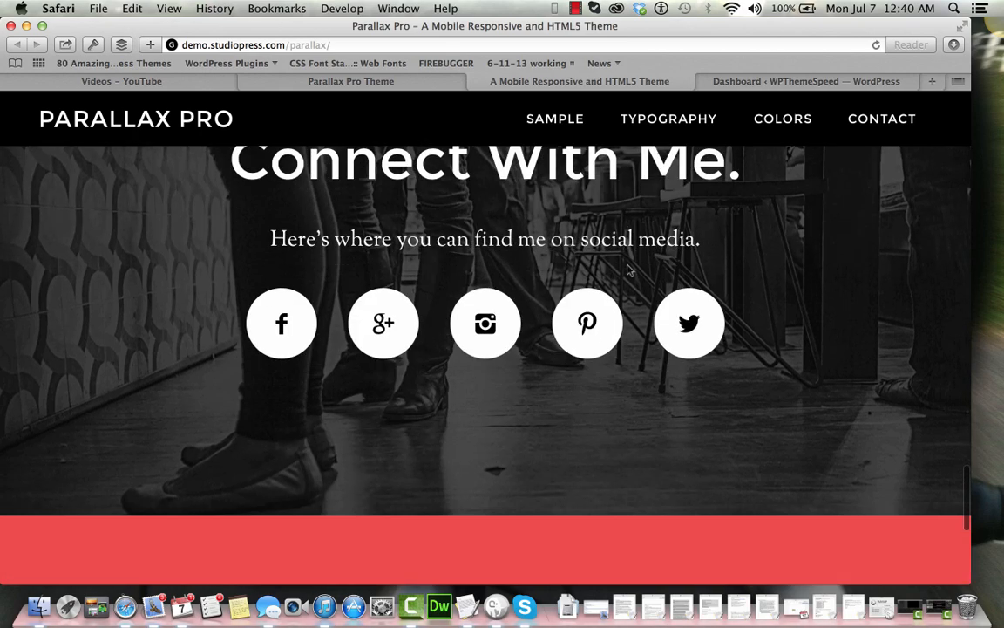
{"action": "scroll", "coordinate": [628, 271], "scroll_direction": "down", "scroll_amount": 4}
{"action": "scroll", "coordinate": [628, 270], "scroll_direction": "up", "scroll_amount": 10}
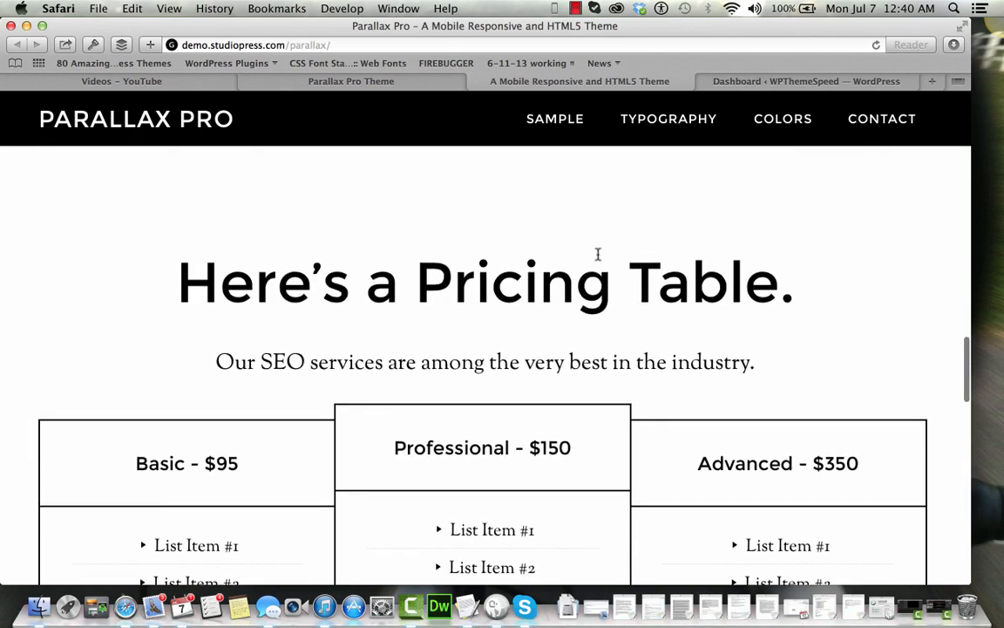
Review the Parallax Pro setup documentation, from the section list through plugins, demo content import and theme installation
{"action": "left_click", "coordinate": [407, 85]}
{"action": "scroll", "coordinate": [497, 395], "scroll_direction": "down", "scroll_amount": 5}
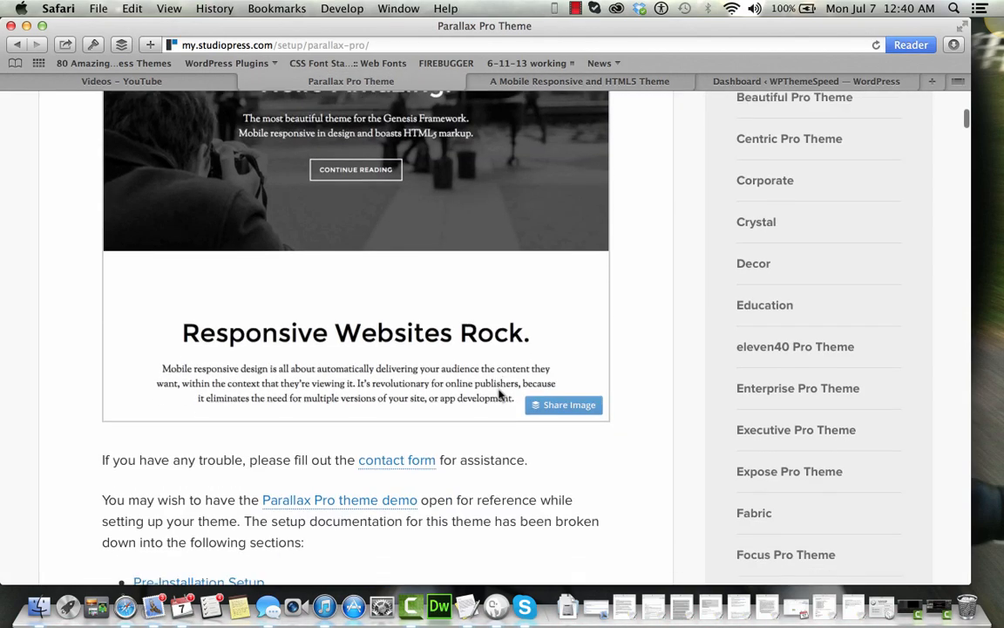
{"action": "scroll", "coordinate": [498, 395], "scroll_direction": "down", "scroll_amount": 8}
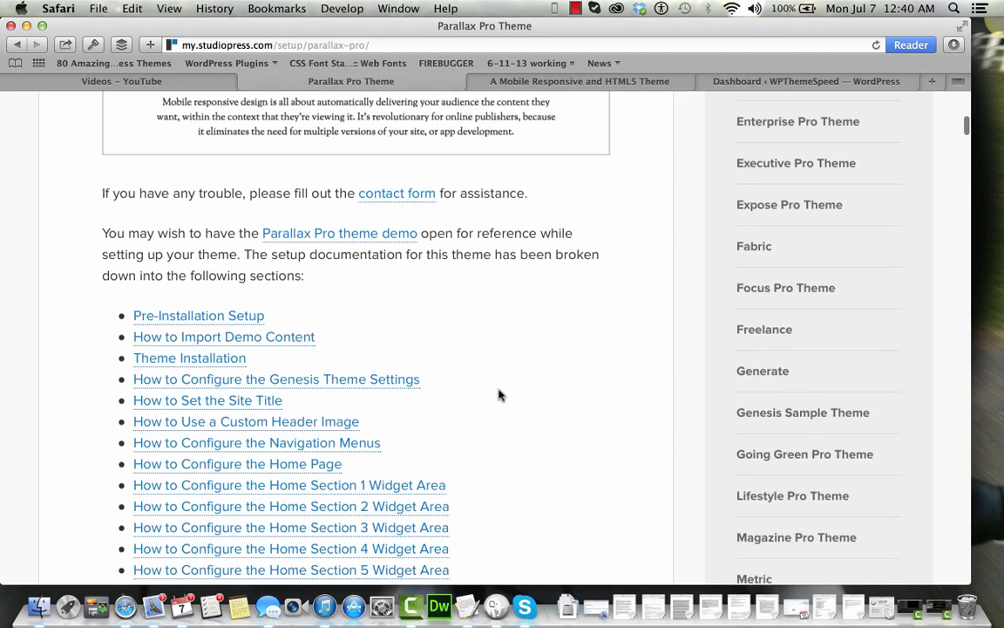
{"action": "scroll", "coordinate": [497, 395], "scroll_direction": "down", "scroll_amount": 8}
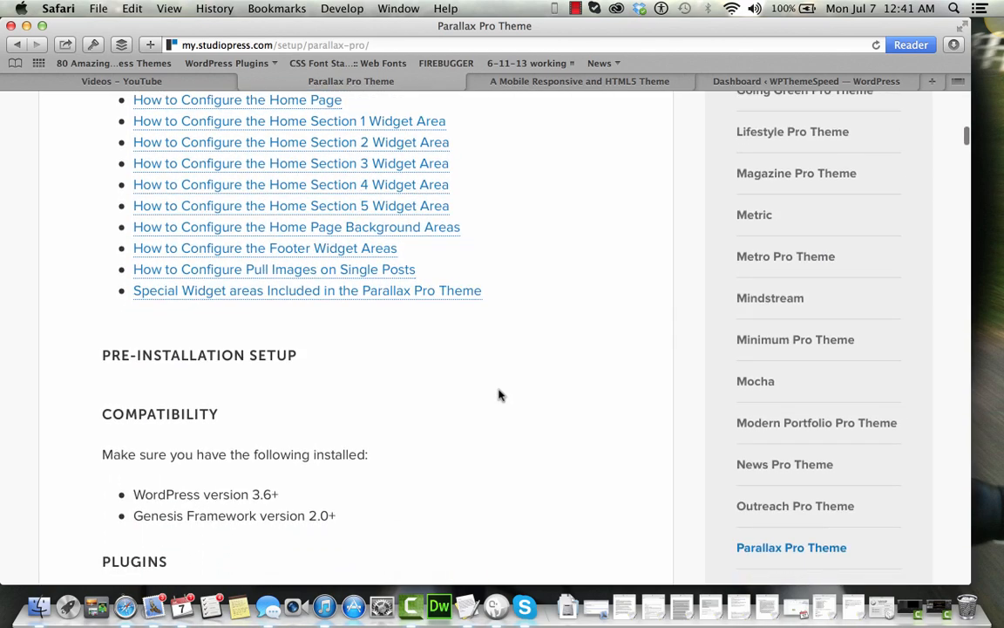
{"action": "scroll", "coordinate": [500, 395], "scroll_direction": "up", "scroll_amount": 1}
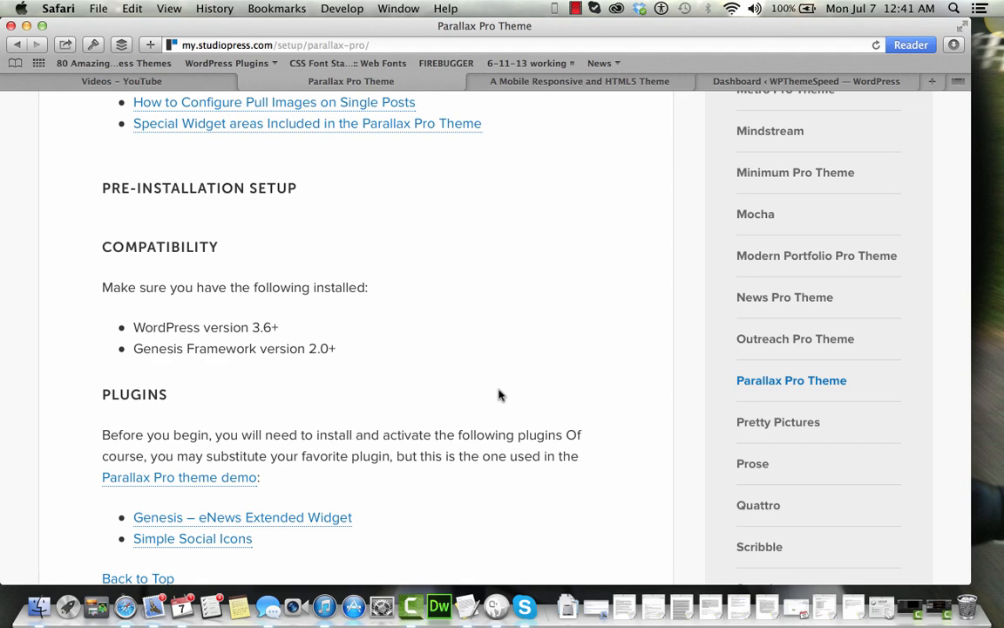
{"action": "scroll", "coordinate": [498, 395], "scroll_direction": "down", "scroll_amount": 4}
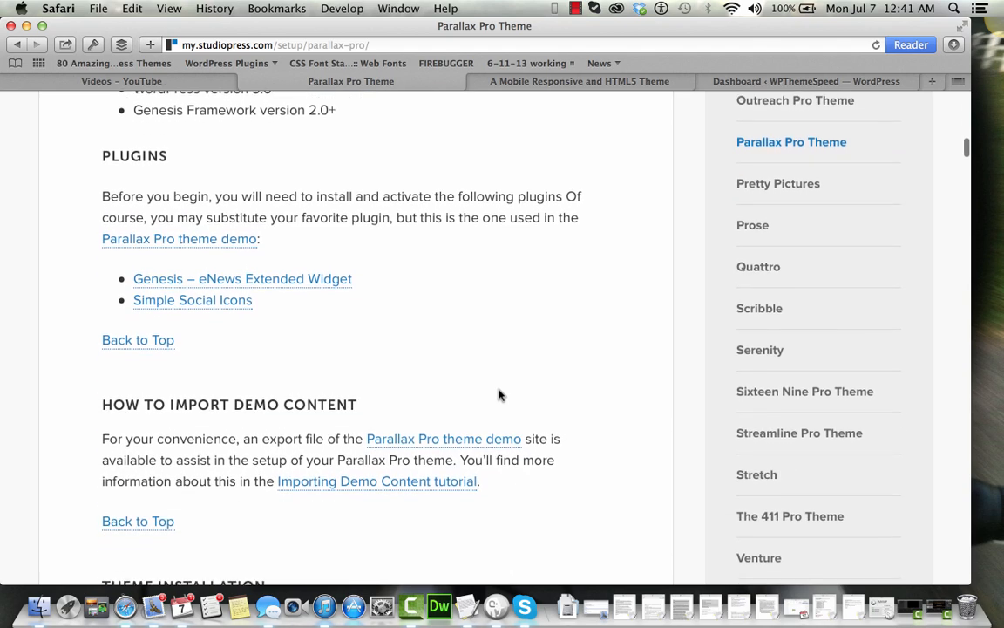
{"action": "scroll", "coordinate": [498, 395], "scroll_direction": "down", "scroll_amount": 5}
{"action": "scroll", "coordinate": [499, 395], "scroll_direction": "down", "scroll_amount": 3}
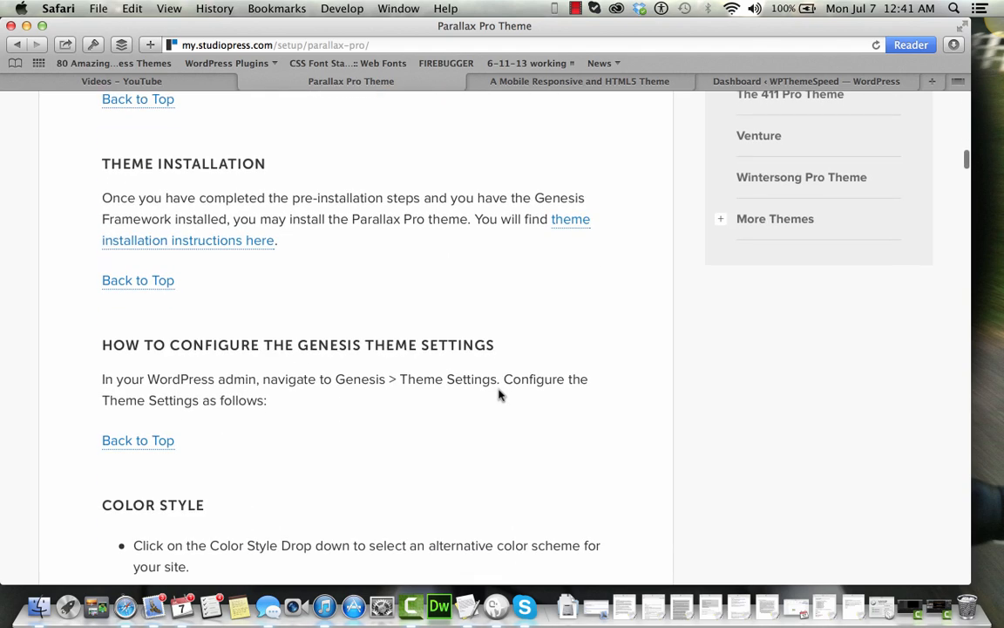
Activate the Parallax Pro Theme on the WPThemeSpeed WordPress site
{"action": "left_click", "coordinate": [742, 83]}
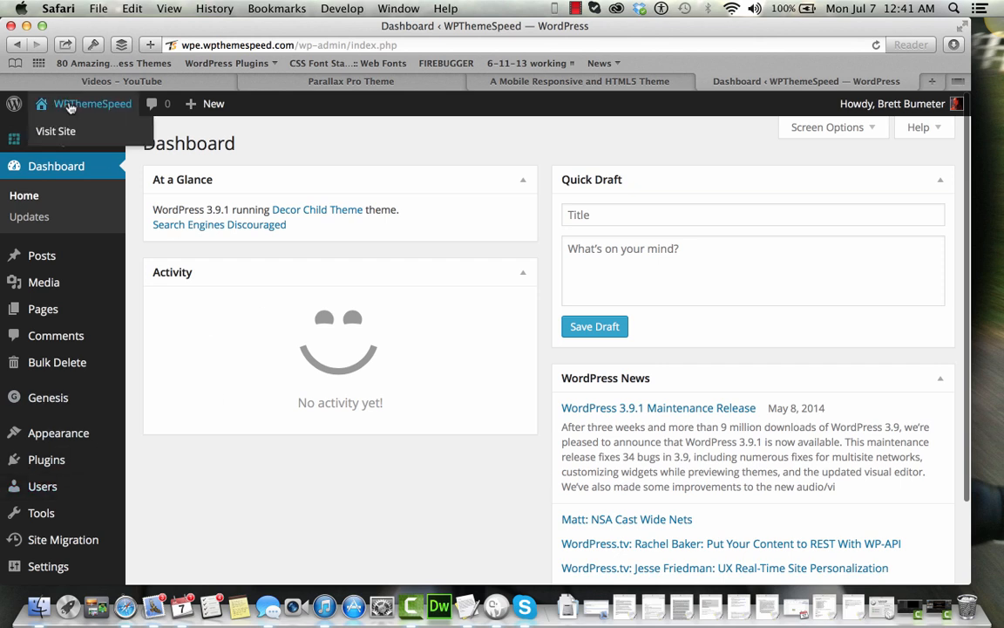
{"action": "left_click", "coordinate": [144, 435]}
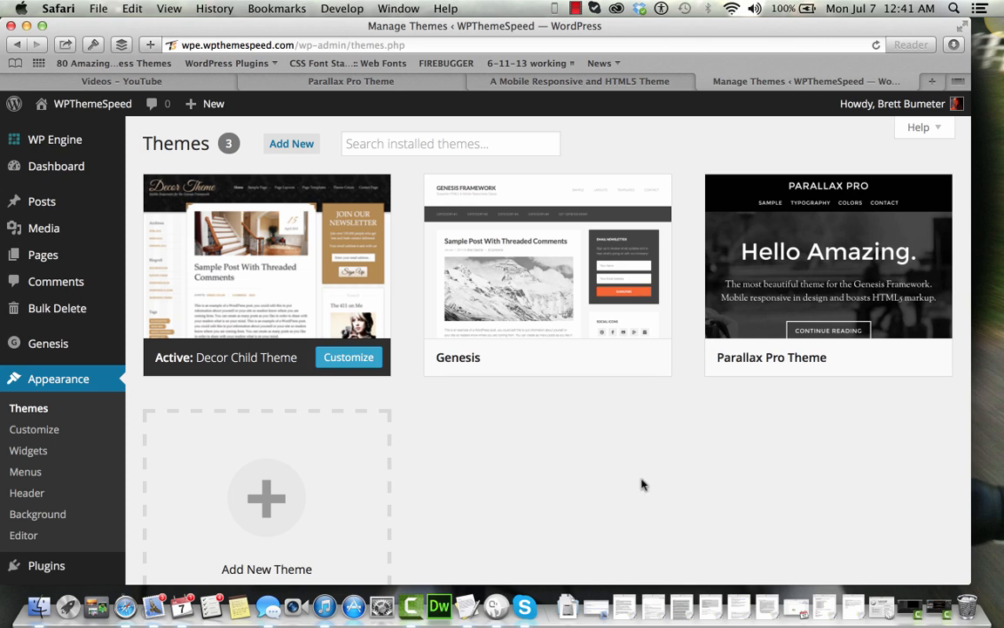
{"action": "mouse_move", "coordinate": [764, 307]}
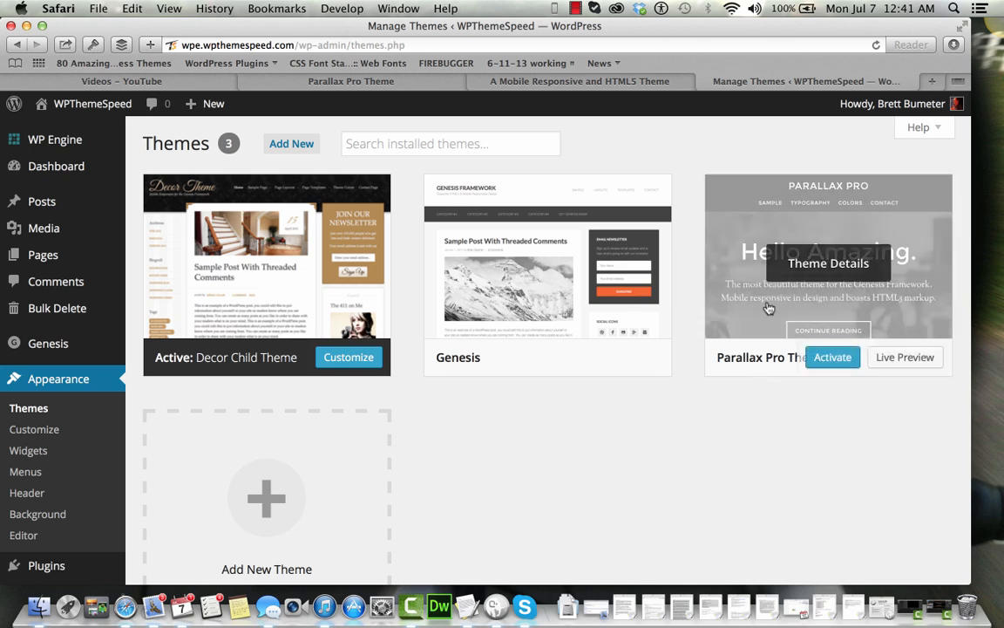
{"action": "left_click", "coordinate": [833, 358]}
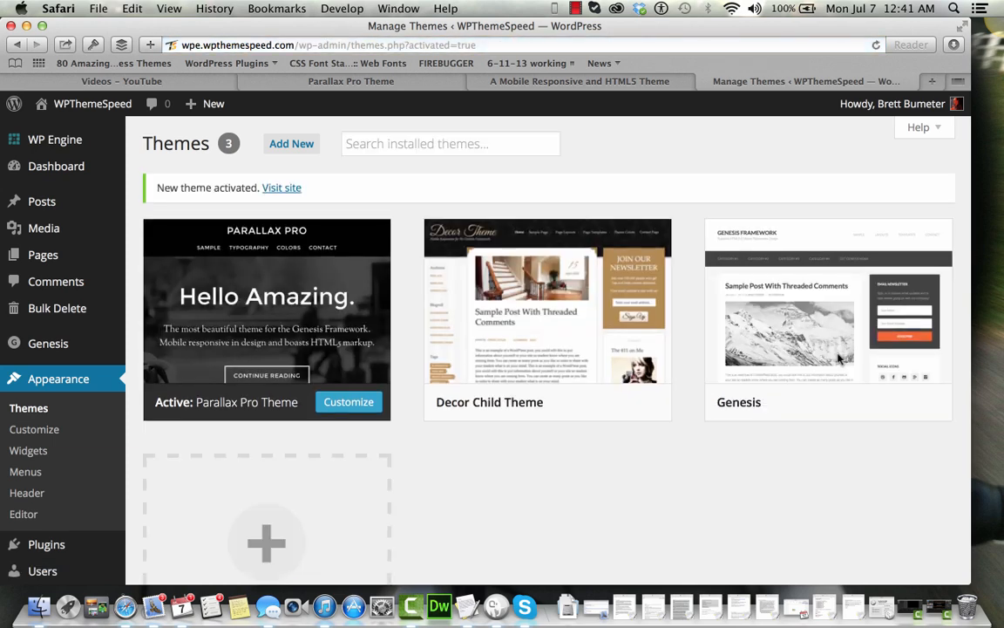
View the WPThemeSpeed front page in a separate window to check the newly activated theme, and close that window
{"action": "mouse_move", "coordinate": [79, 96]}
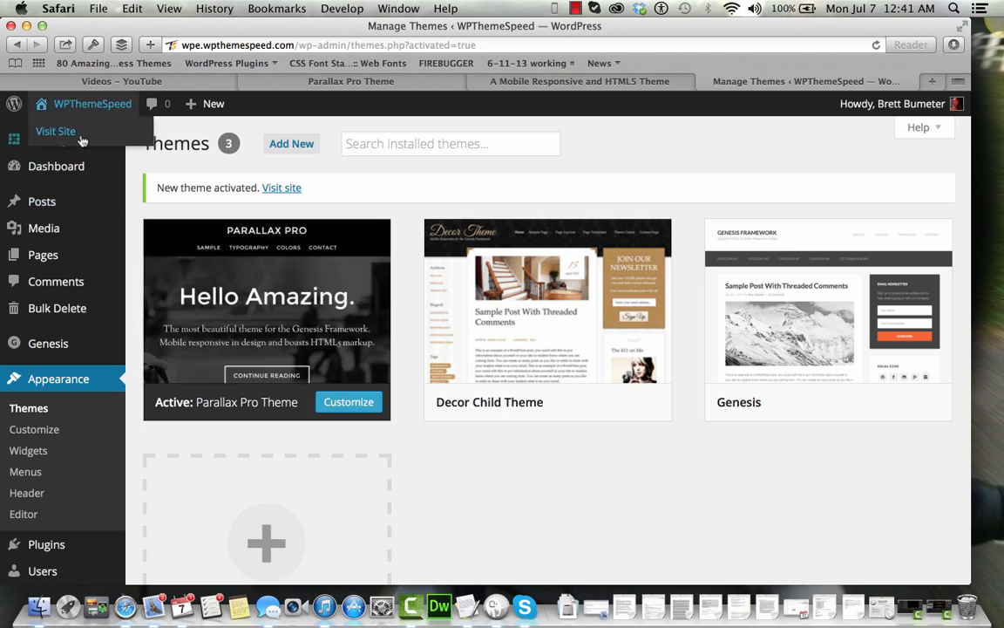
{"action": "right_click", "coordinate": [81, 137]}
{"action": "left_click", "coordinate": [102, 157]}
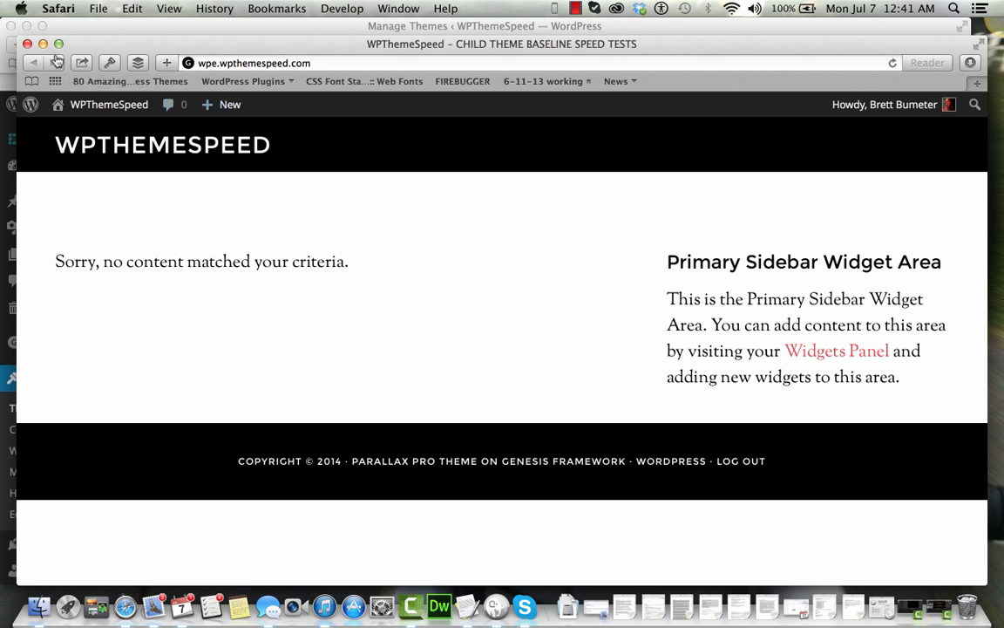
{"action": "left_click", "coordinate": [27, 44]}
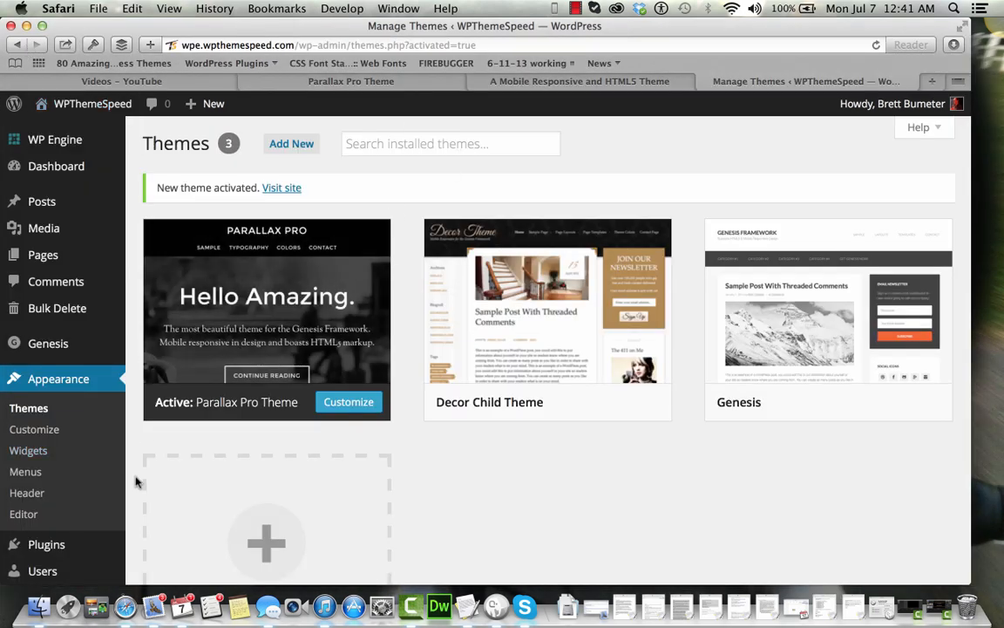
Open the WordPress importer for posts, pages, comments, custom fields, categories and tags
{"action": "scroll", "coordinate": [136, 481], "scroll_direction": "down", "scroll_amount": 3}
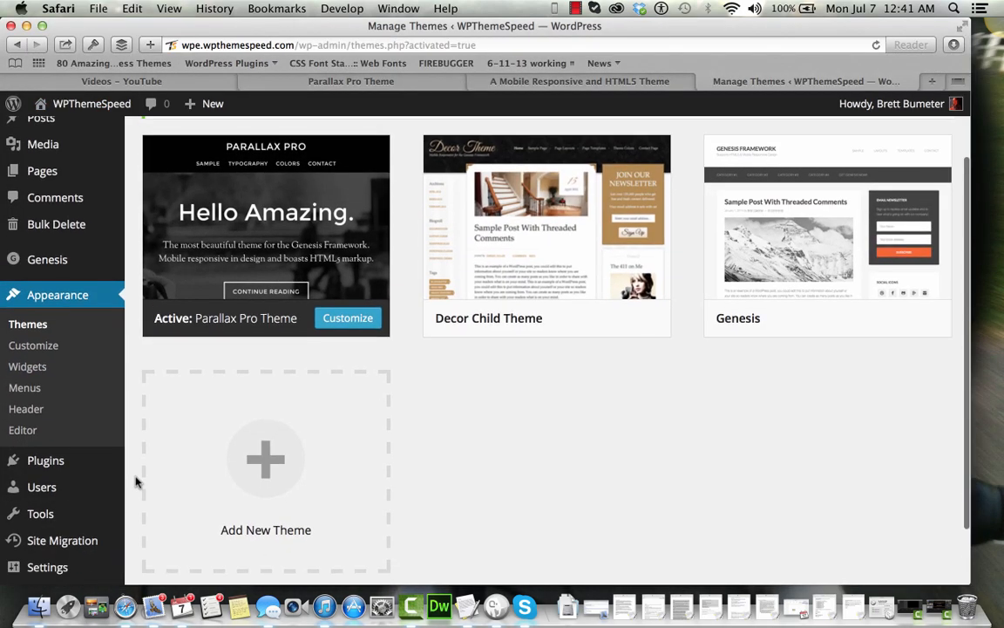
{"action": "scroll", "coordinate": [136, 482], "scroll_direction": "up", "scroll_amount": 1}
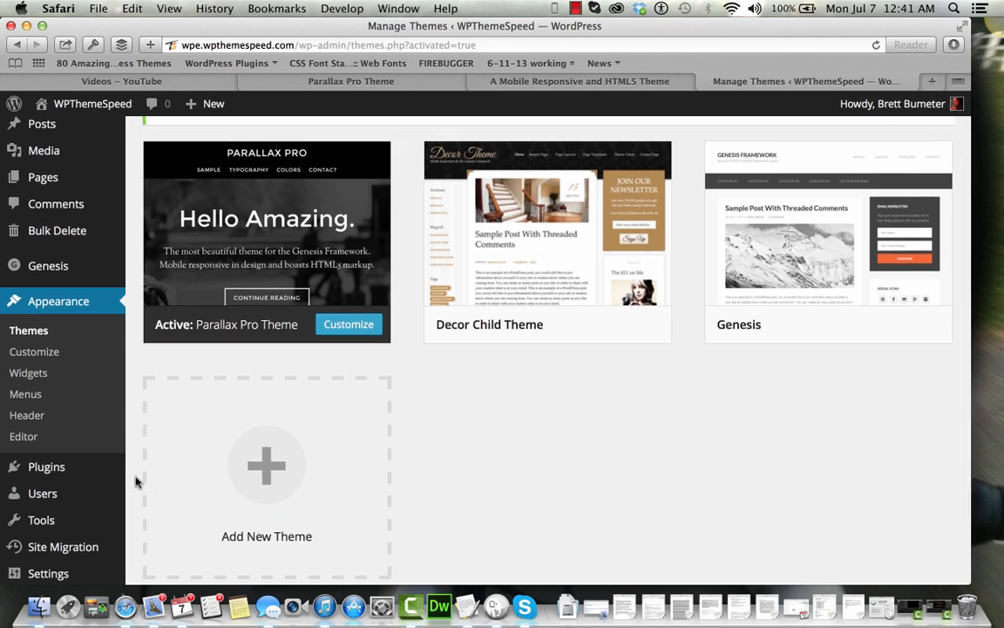
{"action": "mouse_move", "coordinate": [96, 531]}
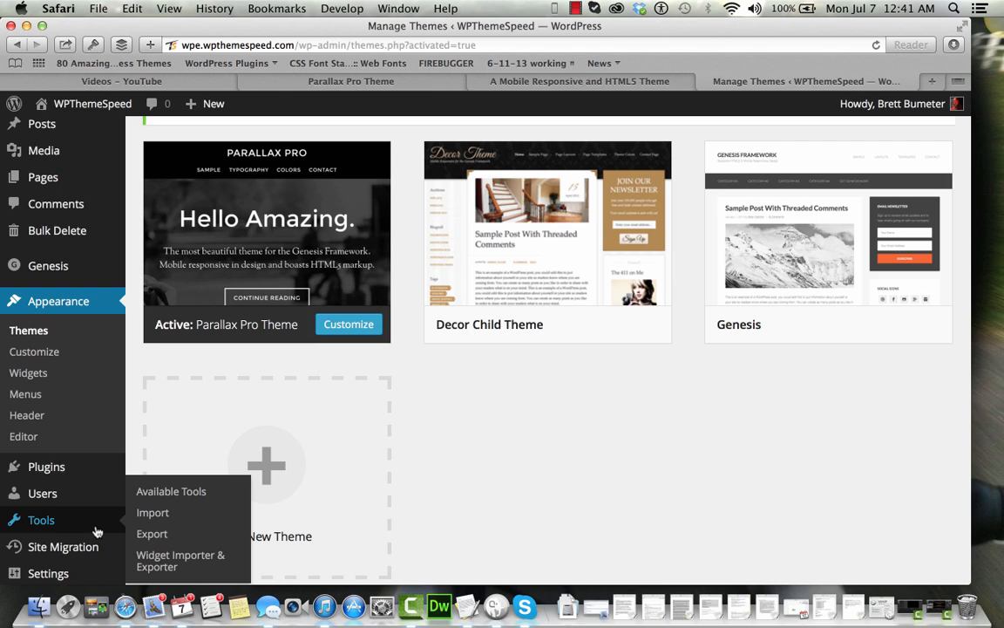
{"action": "left_click", "coordinate": [153, 514]}
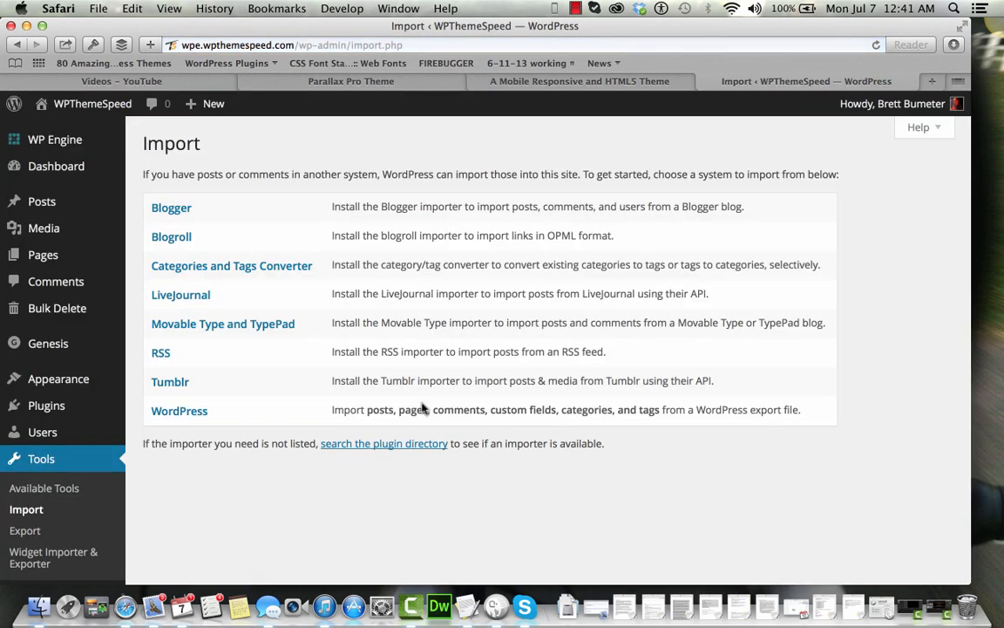
{"action": "left_click", "coordinate": [195, 411]}
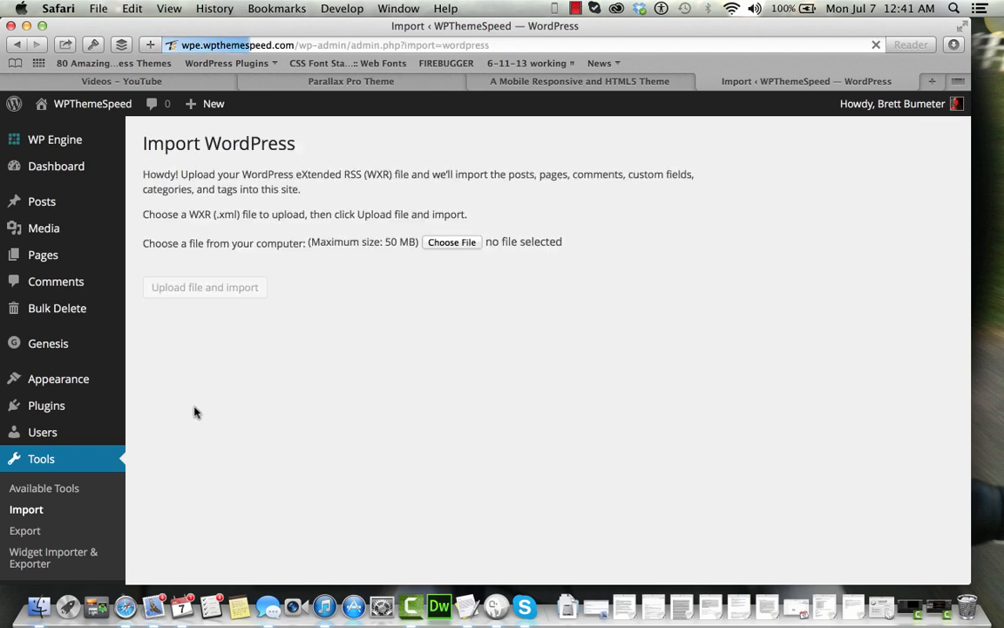
Start choosing the import file and browse from Webfolders through 1 Common Tools, themes and 1 Premium Themes to the Studio Press folder
{"action": "left_click", "coordinate": [462, 247]}
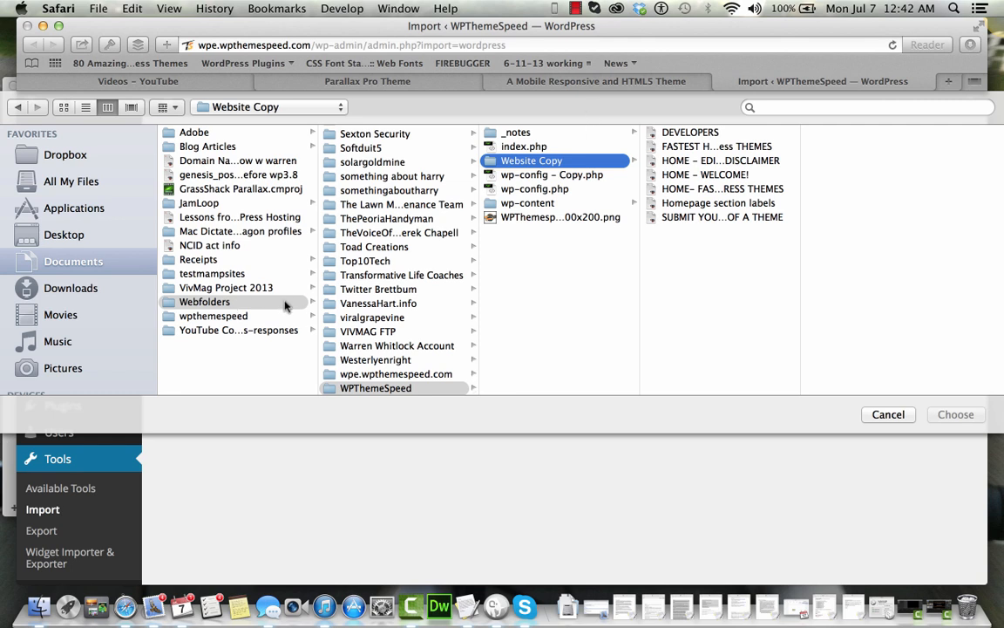
{"action": "scroll", "coordinate": [384, 253], "scroll_direction": "up", "scroll_amount": 15}
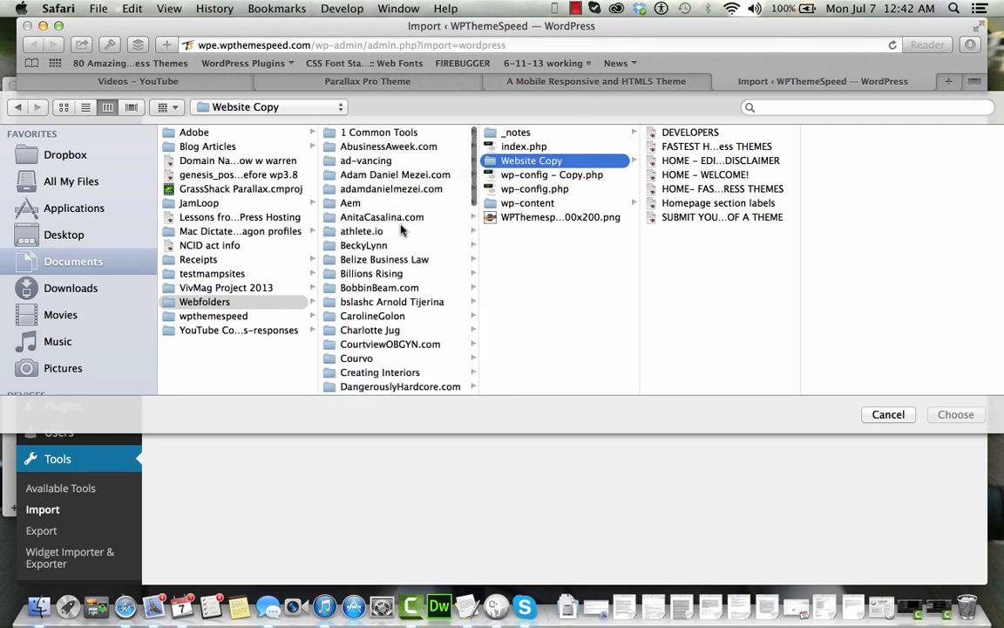
{"action": "left_click", "coordinate": [398, 133]}
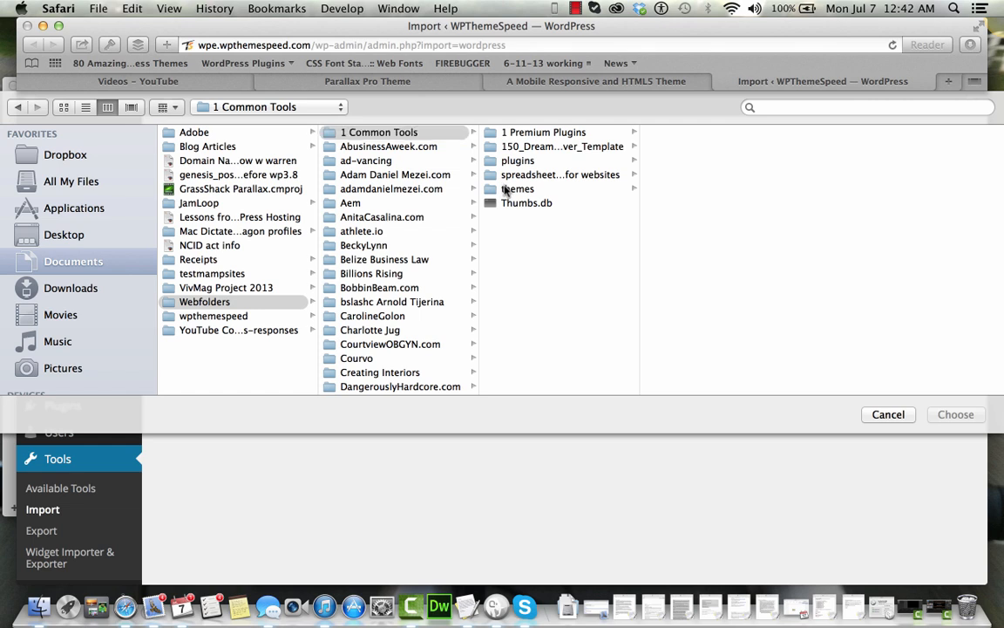
{"action": "left_click", "coordinate": [512, 188]}
{"action": "left_click", "coordinate": [615, 131]}
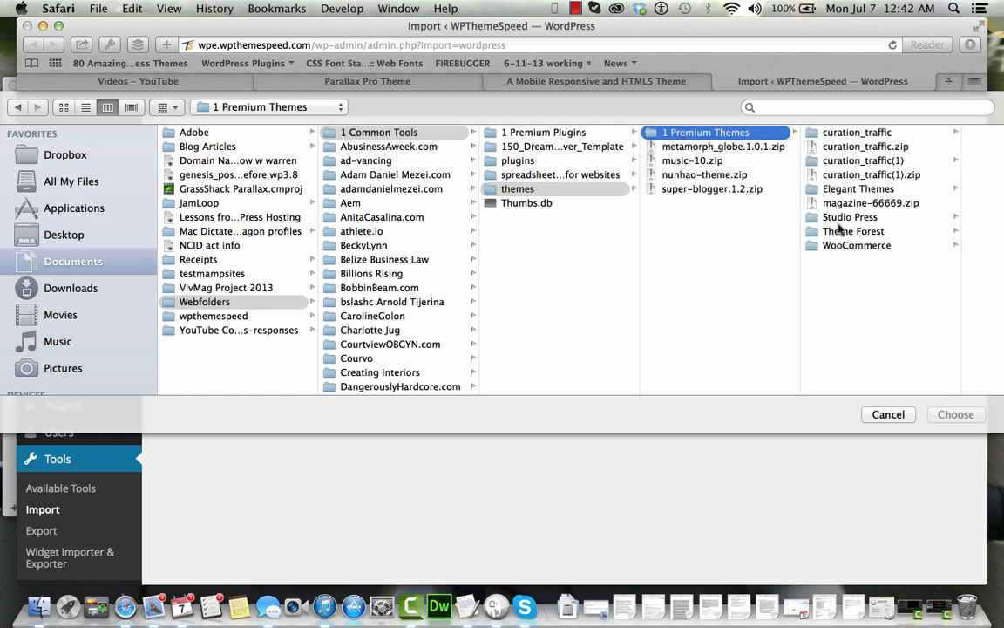
{"action": "left_click", "coordinate": [839, 229]}
{"action": "left_click", "coordinate": [774, 217]}
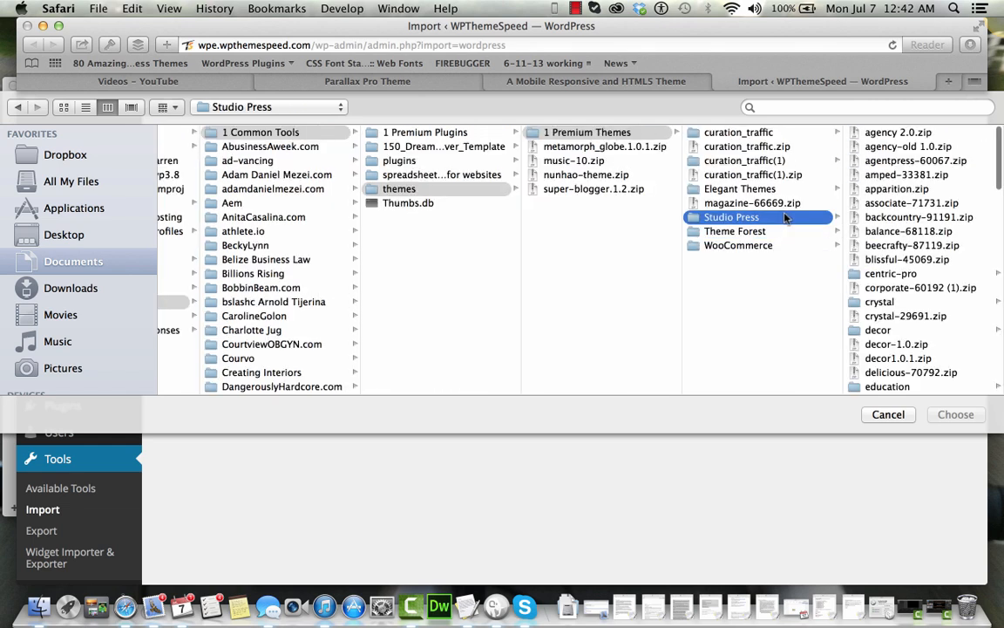
Choose parallax-pro.xml from the xml subfolder of the parallax-pro theme folder and upload it for import
{"action": "scroll", "coordinate": [907, 301], "scroll_direction": "down", "scroll_amount": 10}
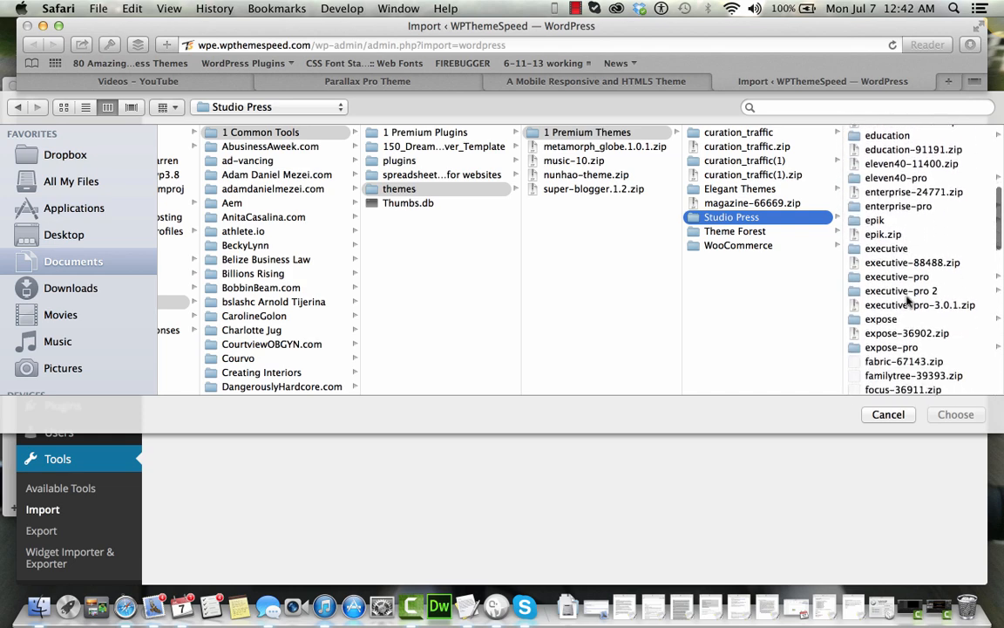
{"action": "scroll", "coordinate": [906, 301], "scroll_direction": "down", "scroll_amount": 12}
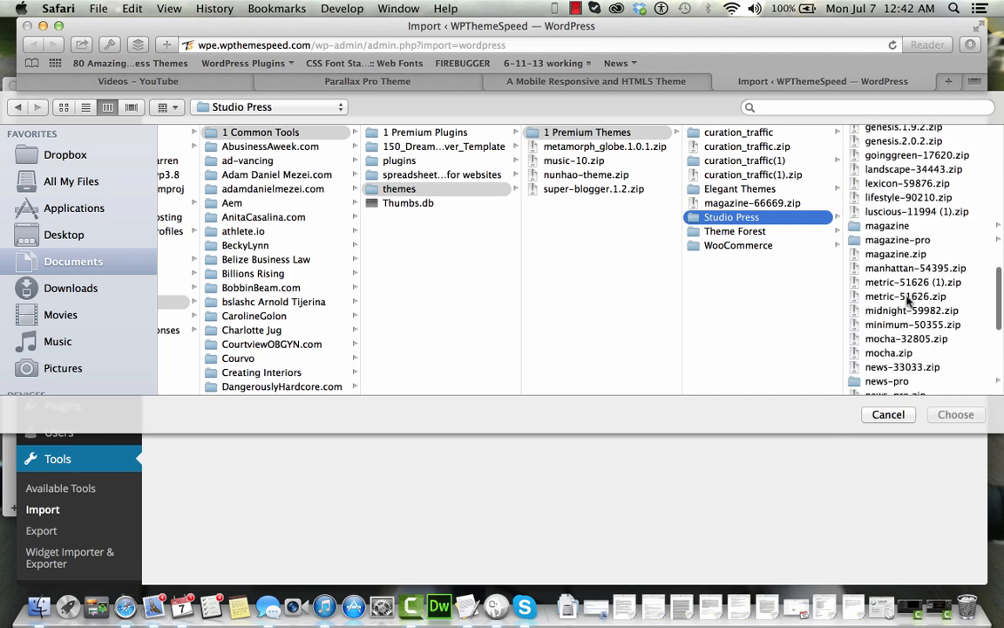
{"action": "scroll", "coordinate": [906, 300], "scroll_direction": "down", "scroll_amount": 6}
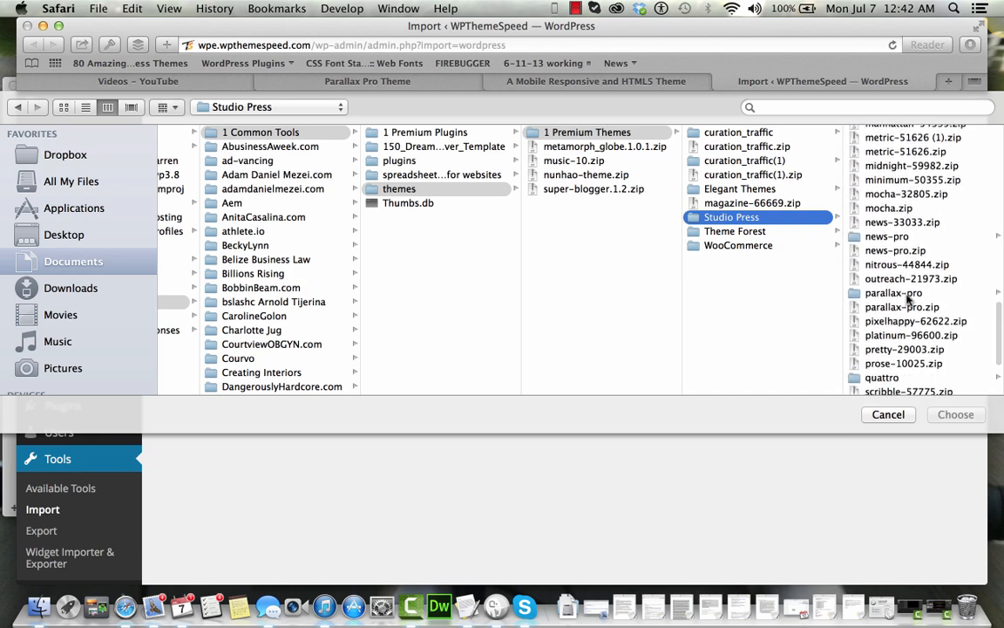
{"action": "left_click", "coordinate": [907, 297]}
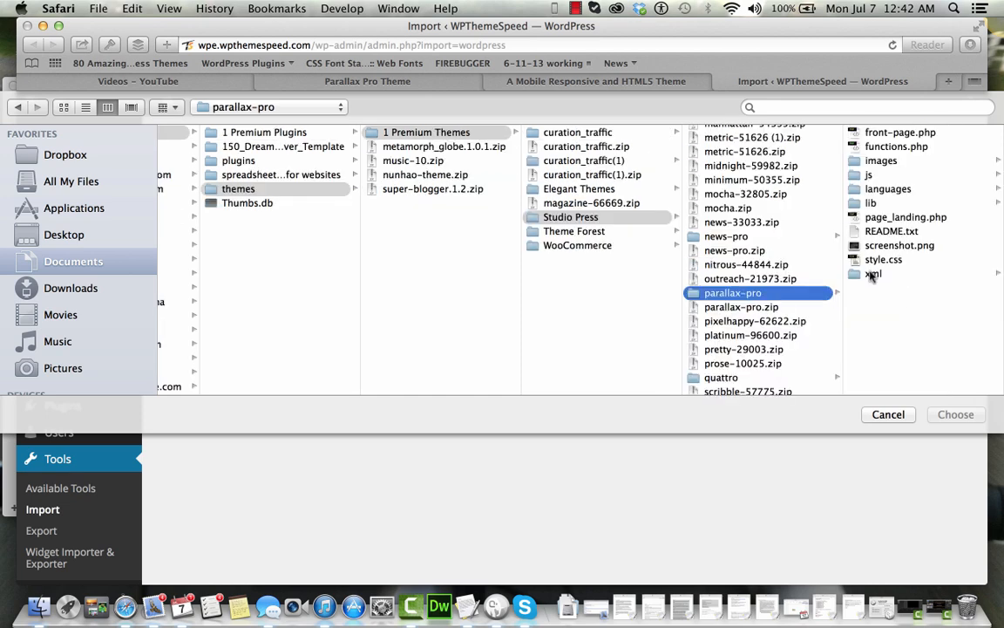
{"action": "left_click", "coordinate": [870, 276]}
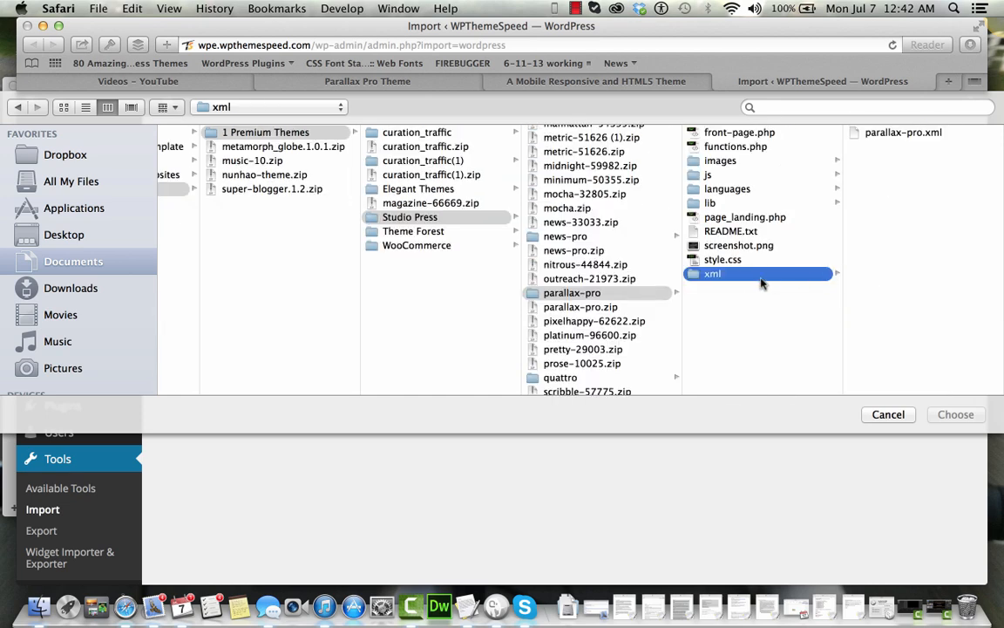
{"action": "left_click", "coordinate": [907, 135]}
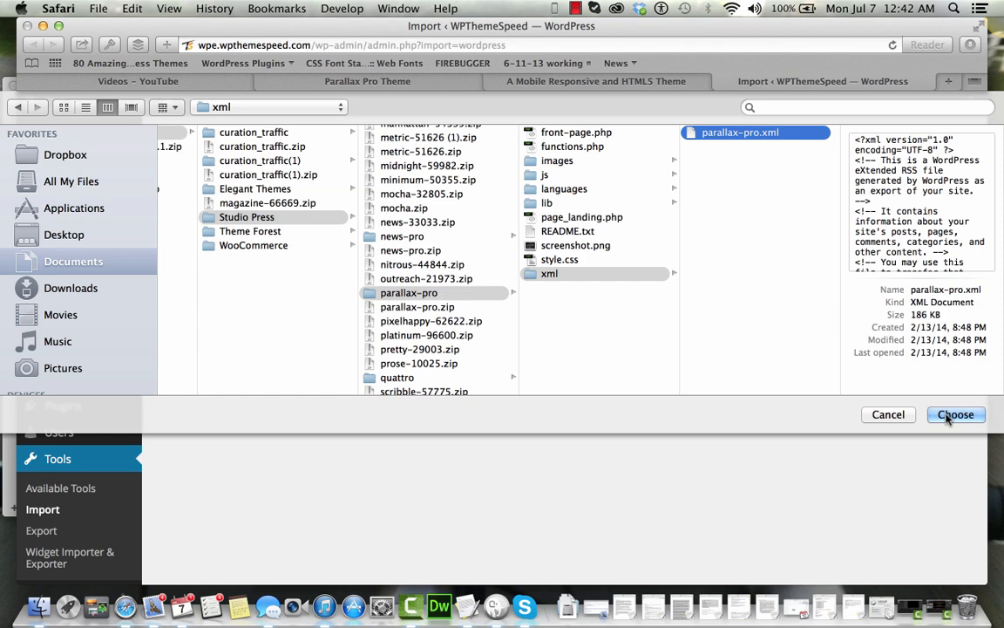
{"action": "left_click", "coordinate": [953, 415]}
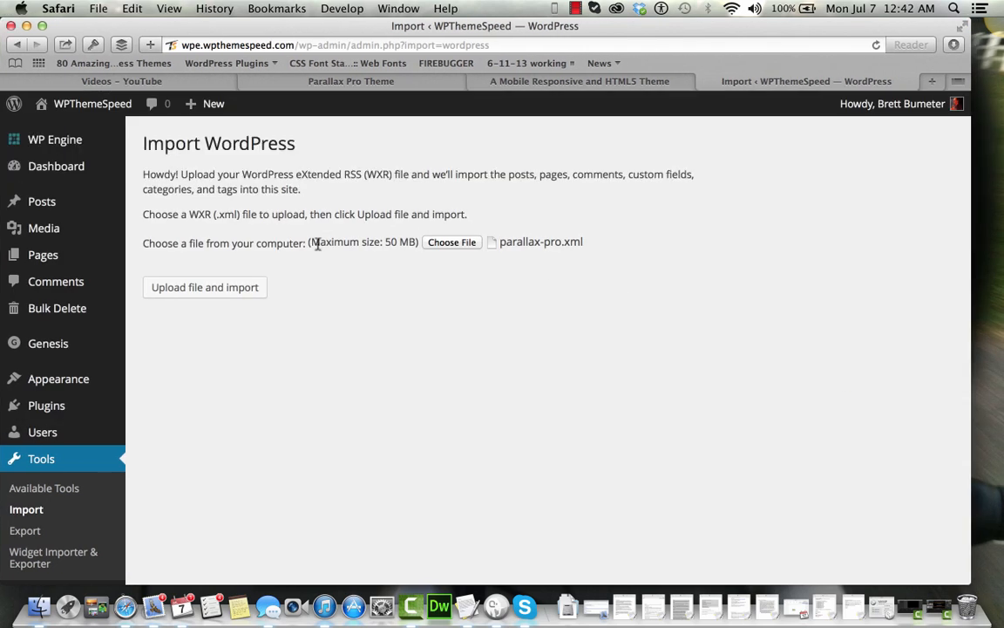
{"action": "left_click", "coordinate": [201, 289]}
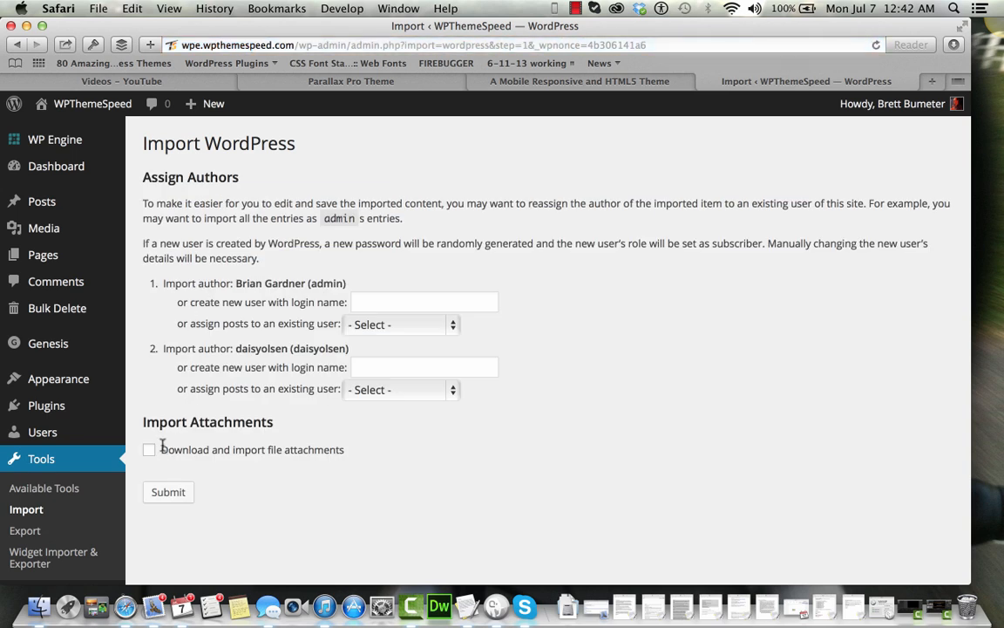
Enable downloading and importing of file attachments, and assign the first import author's posts to the existing user of the same name
{"action": "left_click", "coordinate": [149, 449]}
{"action": "left_click", "coordinate": [452, 327]}
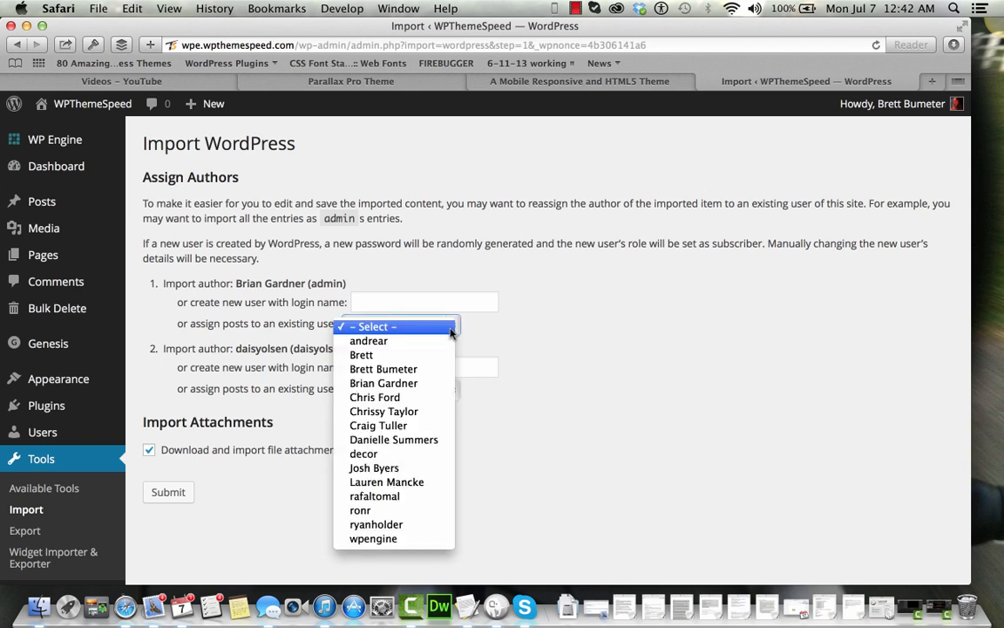
{"action": "left_click", "coordinate": [438, 384]}
{"action": "left_click", "coordinate": [433, 394]}
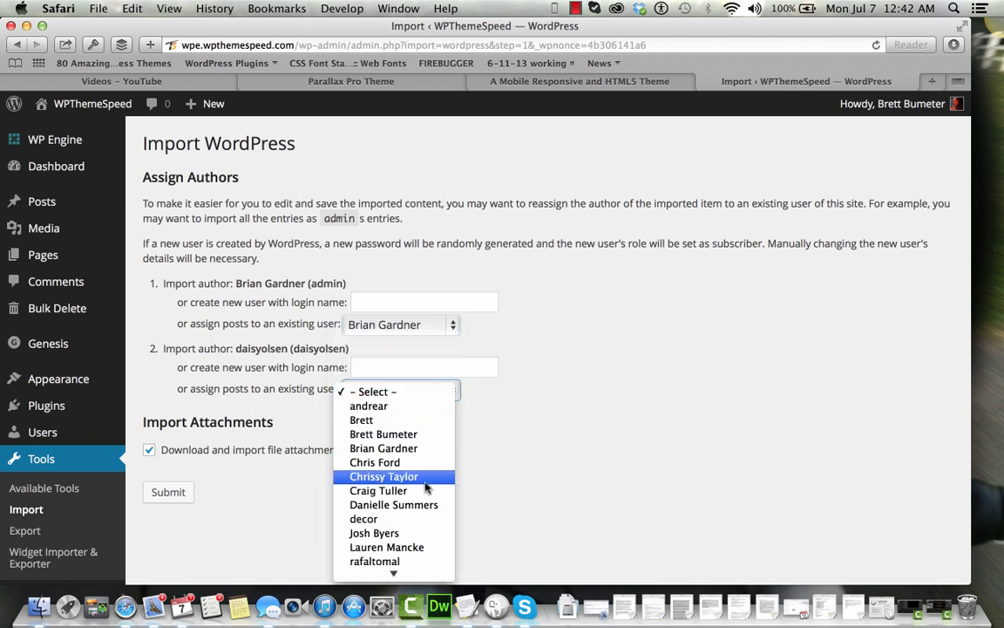
{"action": "scroll", "coordinate": [426, 489], "scroll_direction": "down", "scroll_amount": 1}
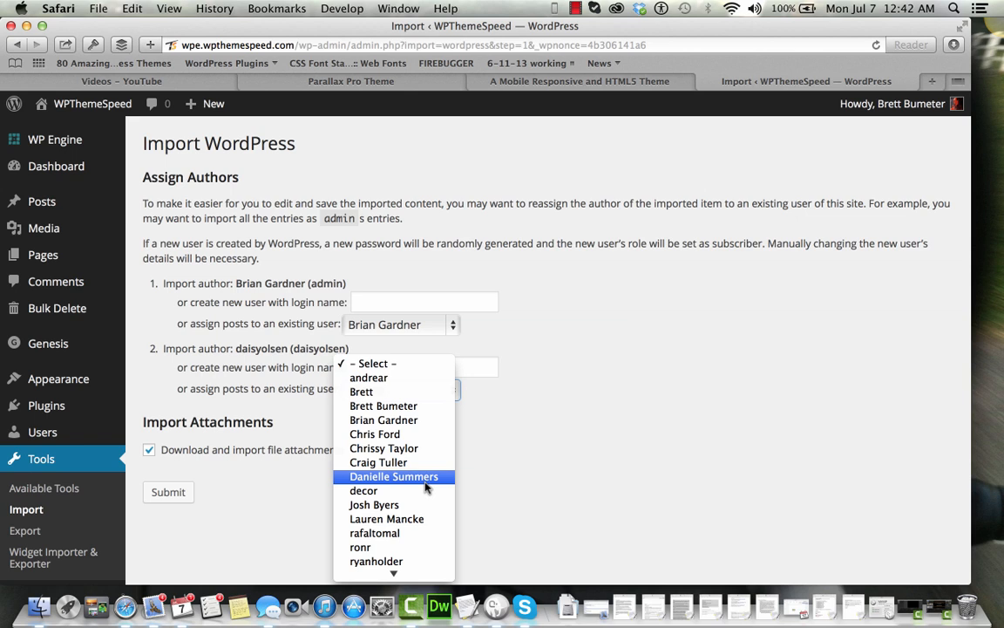
{"action": "scroll", "coordinate": [426, 488], "scroll_direction": "down", "scroll_amount": 1}
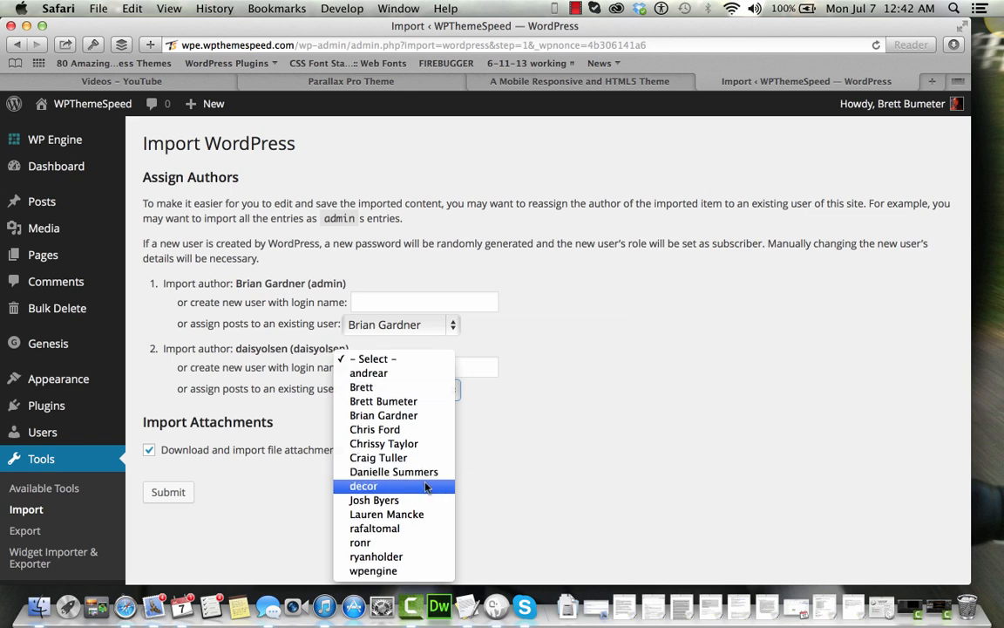
{"action": "left_click", "coordinate": [485, 416]}
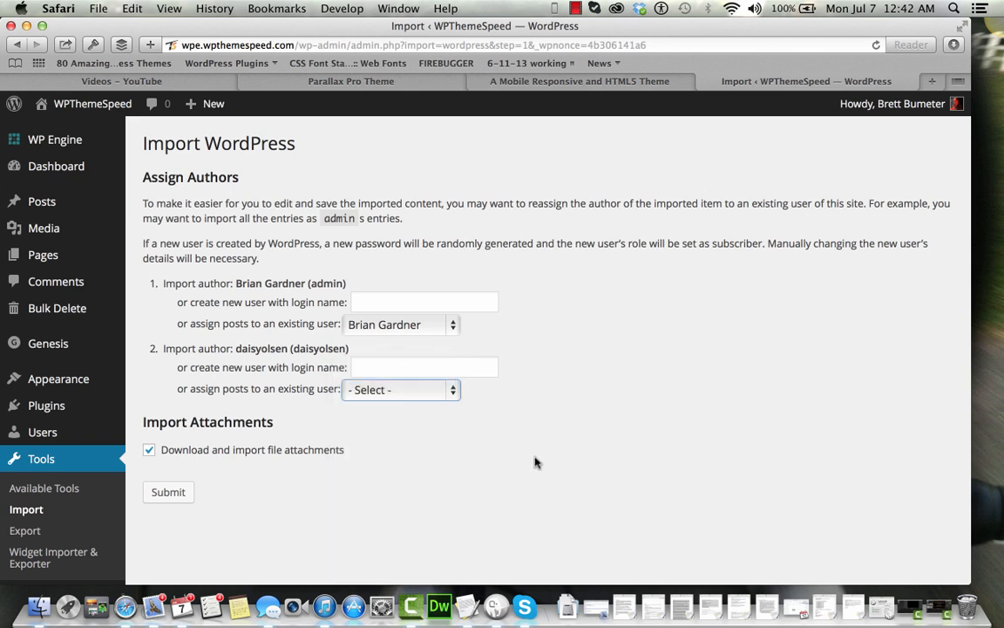
Submit the author and attachment settings to run the demo content import
{"action": "left_click", "coordinate": [170, 496]}
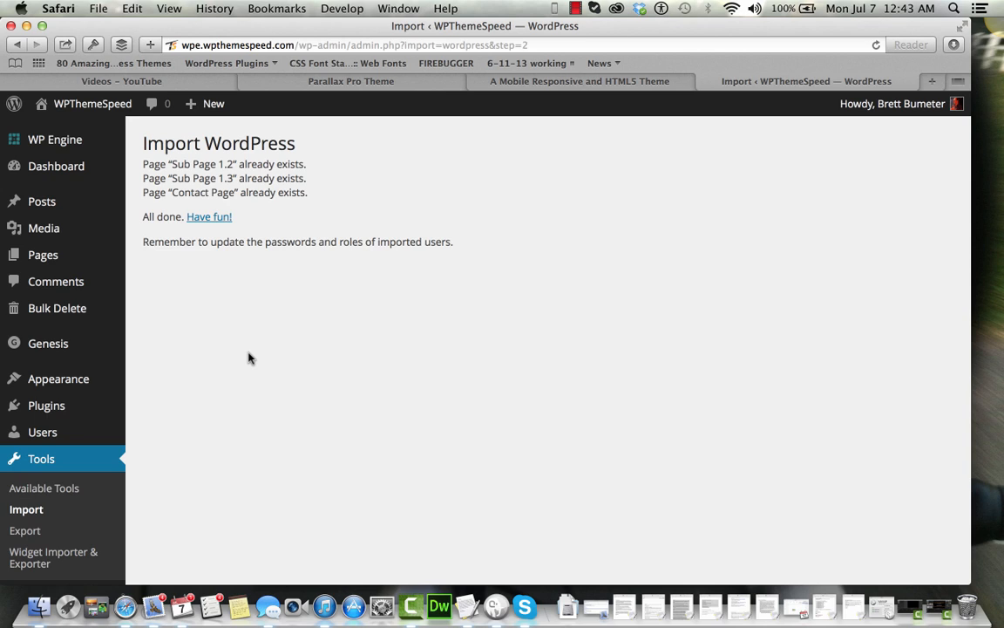
Review the full lists of posts and pages to check the imported demo content
{"action": "mouse_move", "coordinate": [48, 204]}
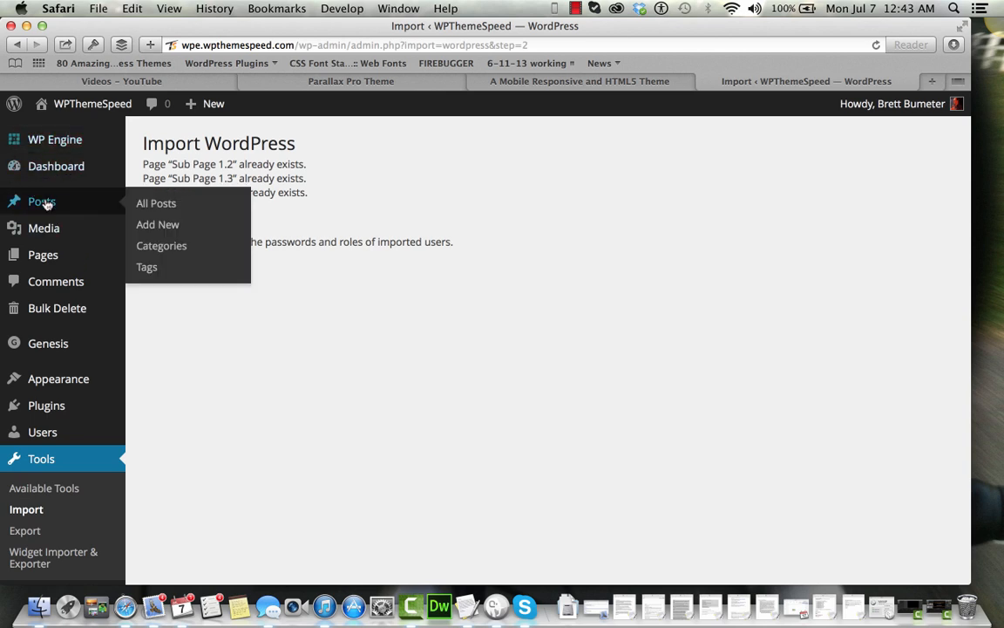
{"action": "left_click", "coordinate": [147, 204]}
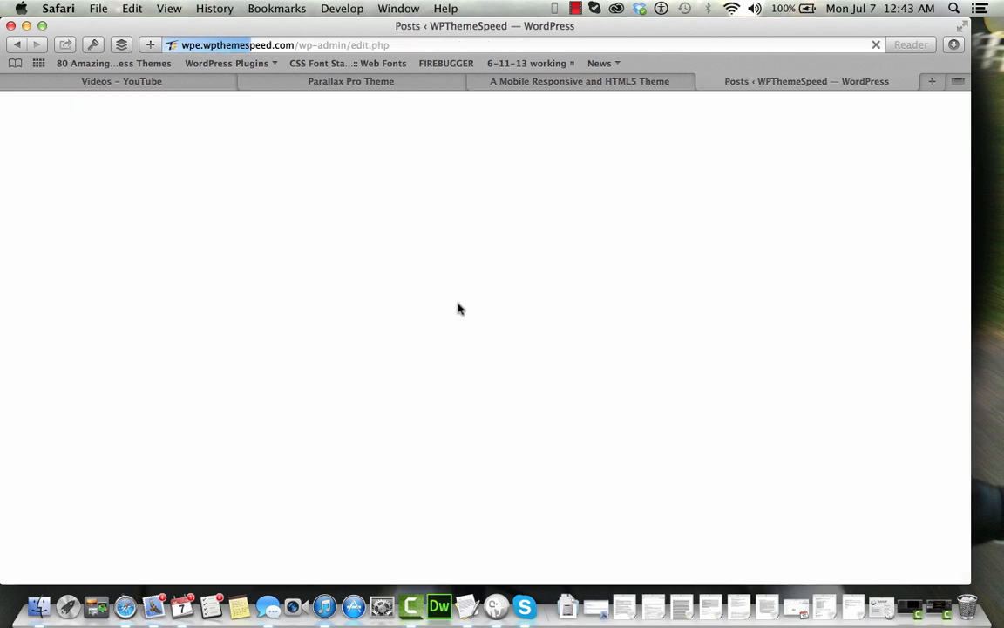
{"action": "scroll", "coordinate": [458, 308], "scroll_direction": "down", "scroll_amount": 10}
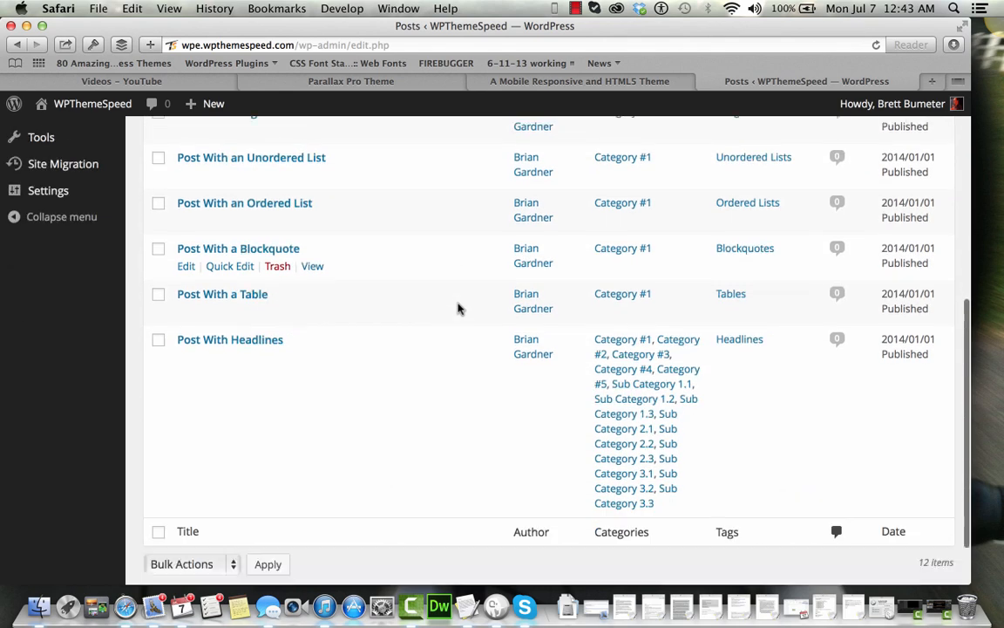
{"action": "scroll", "coordinate": [458, 307], "scroll_direction": "up", "scroll_amount": 10}
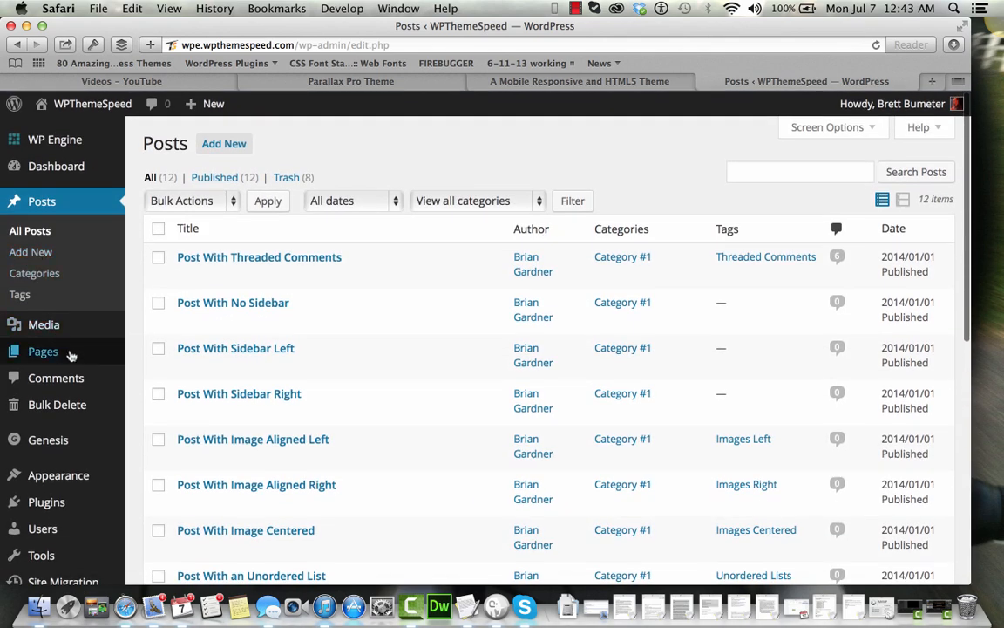
{"action": "mouse_move", "coordinate": [70, 354]}
{"action": "left_click", "coordinate": [148, 355]}
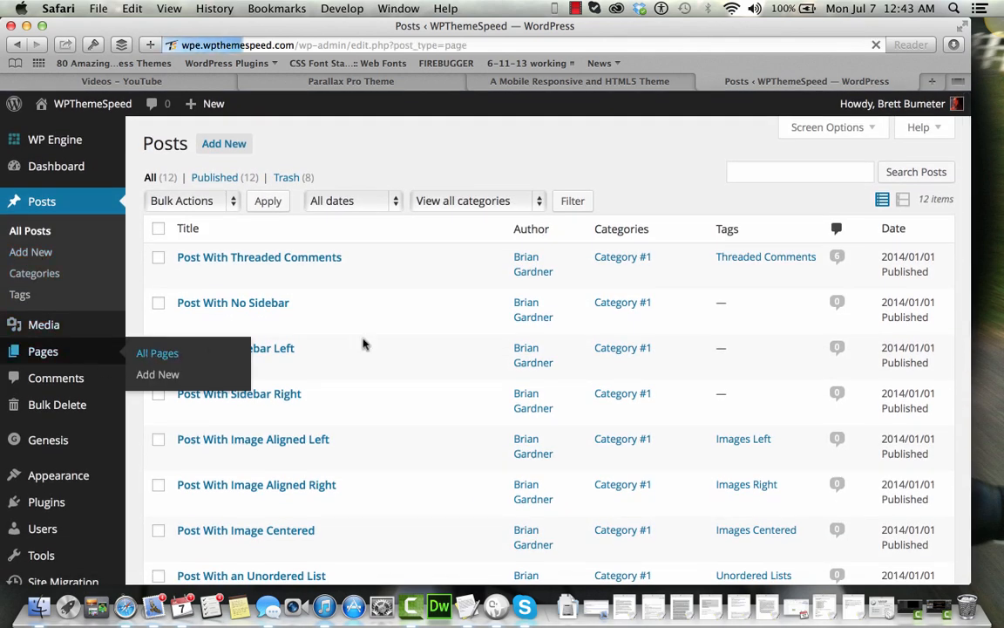
{"action": "scroll", "coordinate": [463, 379], "scroll_direction": "down", "scroll_amount": 8}
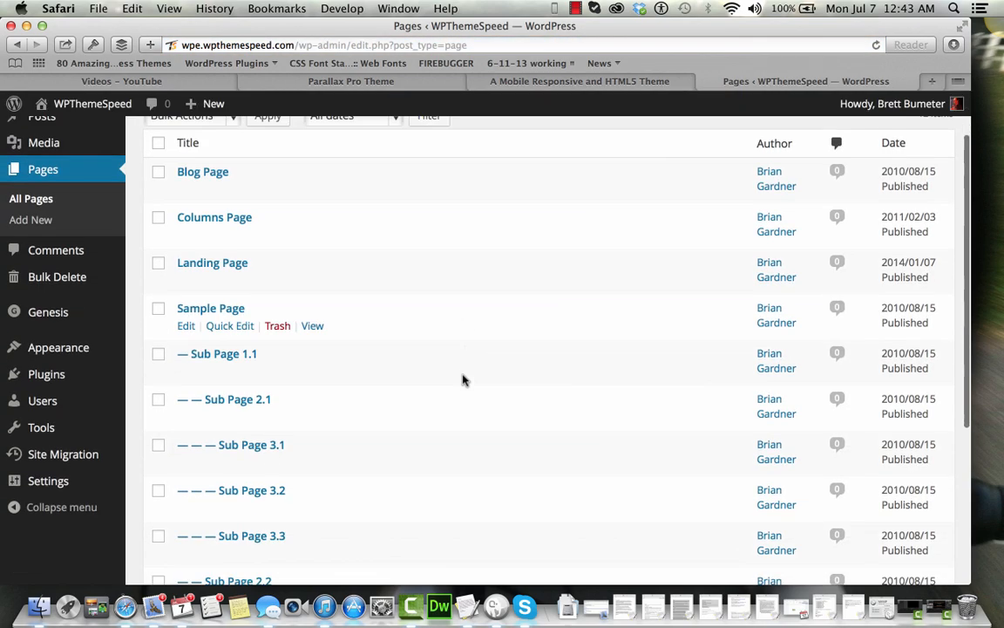
{"action": "scroll", "coordinate": [463, 379], "scroll_direction": "up", "scroll_amount": 8}
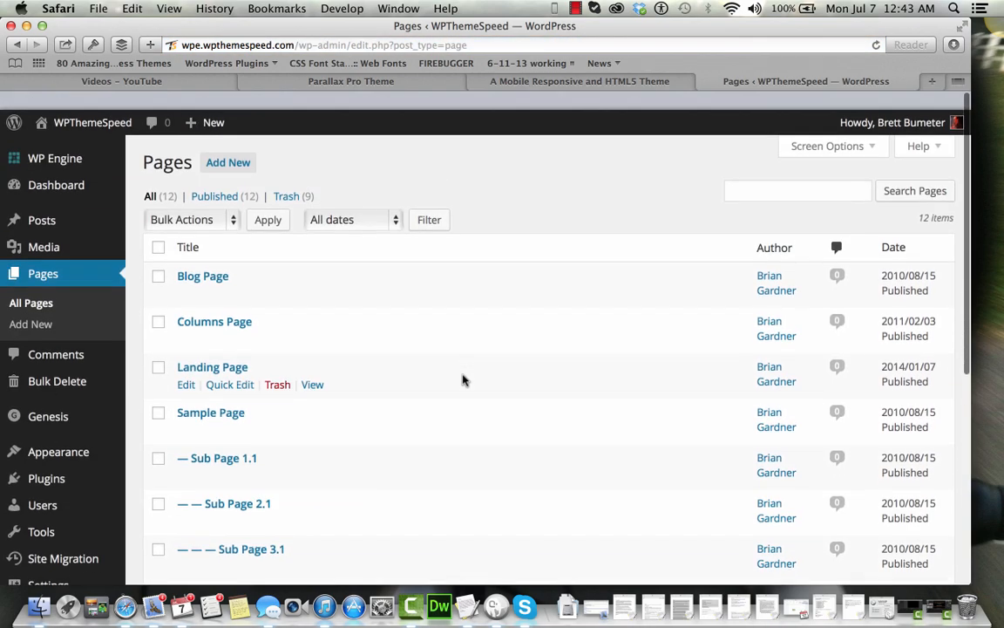
Look through the Media Library to check the imported sample images
{"action": "mouse_move", "coordinate": [98, 233]}
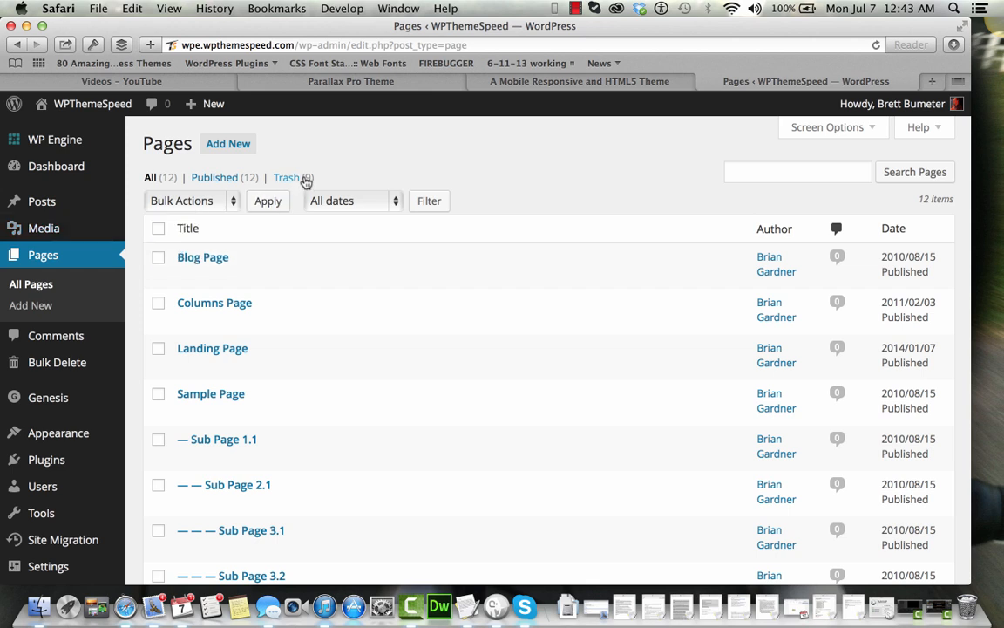
{"action": "left_click", "coordinate": [86, 228]}
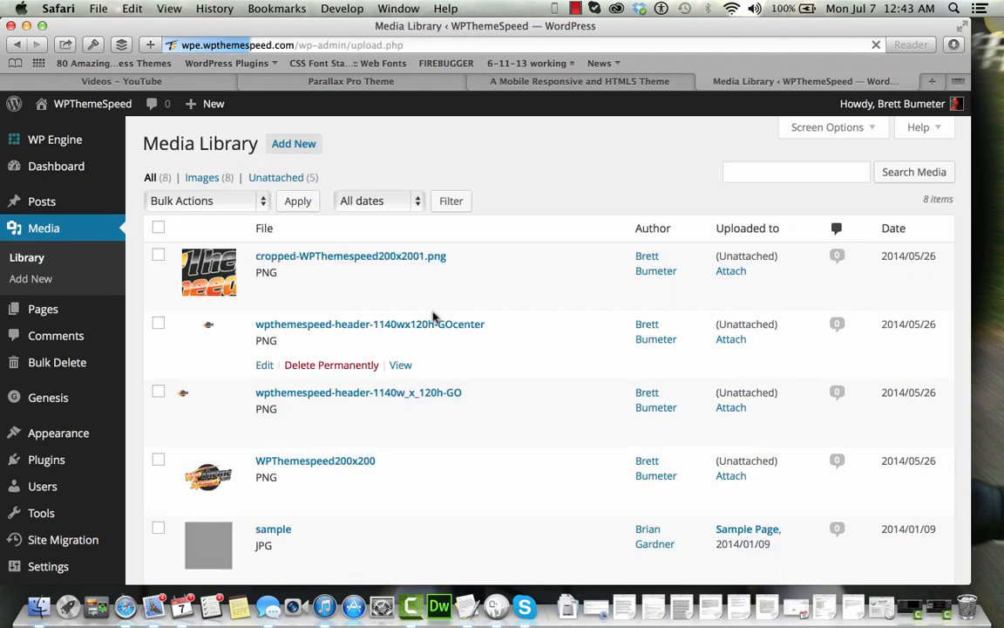
{"action": "scroll", "coordinate": [518, 430], "scroll_direction": "down", "scroll_amount": 5}
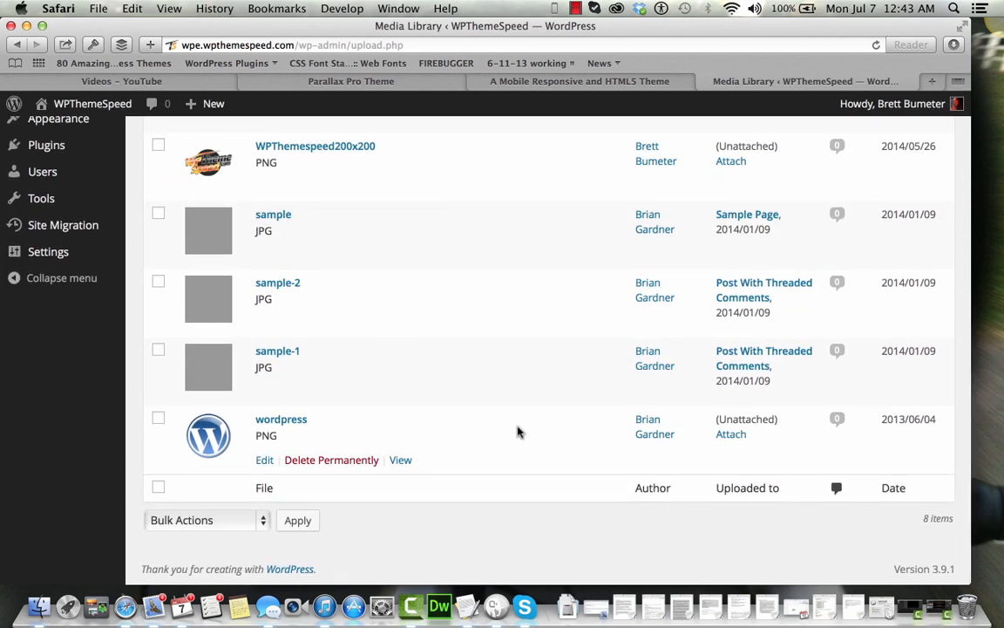
{"action": "scroll", "coordinate": [518, 431], "scroll_direction": "up", "scroll_amount": 5}
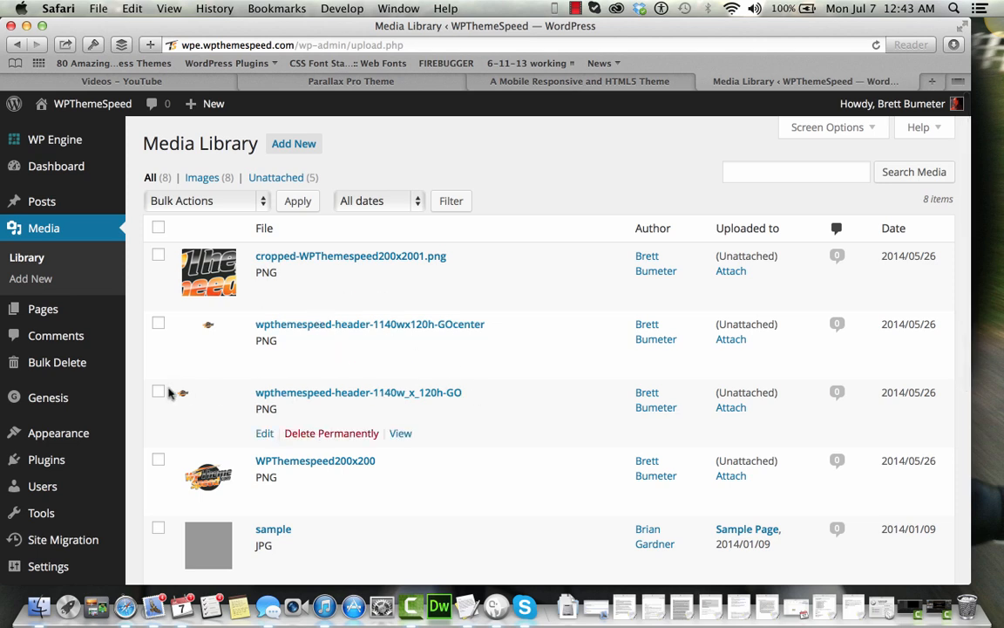
View the WPThemeSpeed front page in a separate window to check how the imported posts display, and close that window
{"action": "mouse_move", "coordinate": [107, 436]}
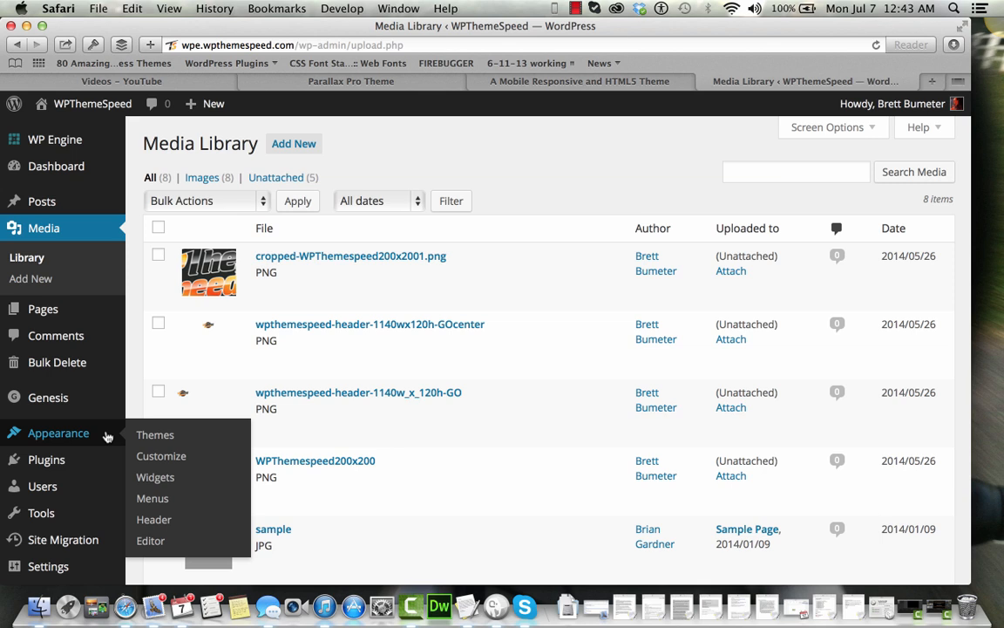
{"action": "mouse_move", "coordinate": [87, 106]}
{"action": "right_click", "coordinate": [87, 130]}
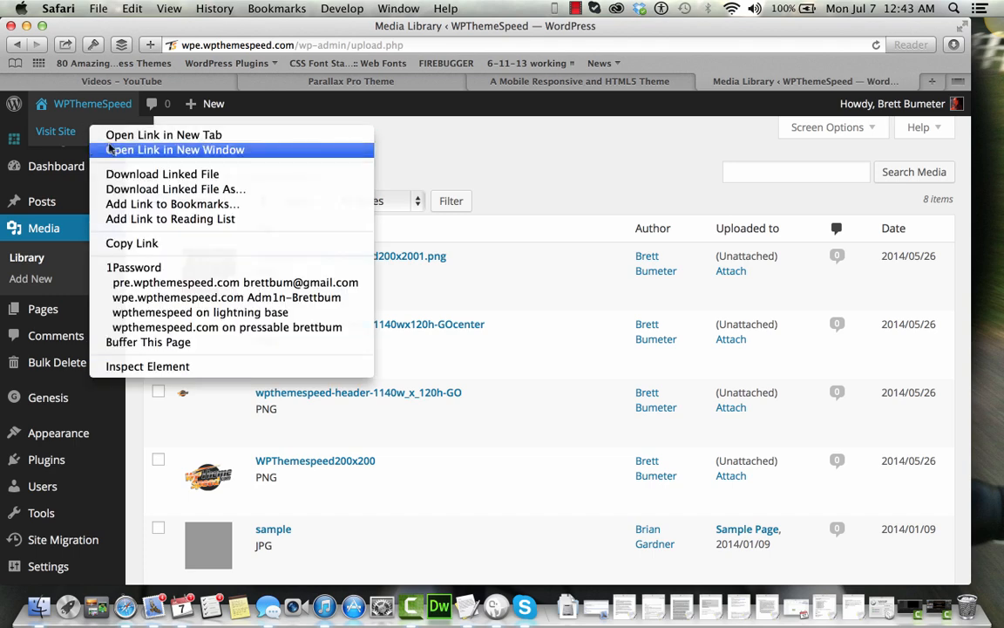
{"action": "left_click", "coordinate": [118, 154]}
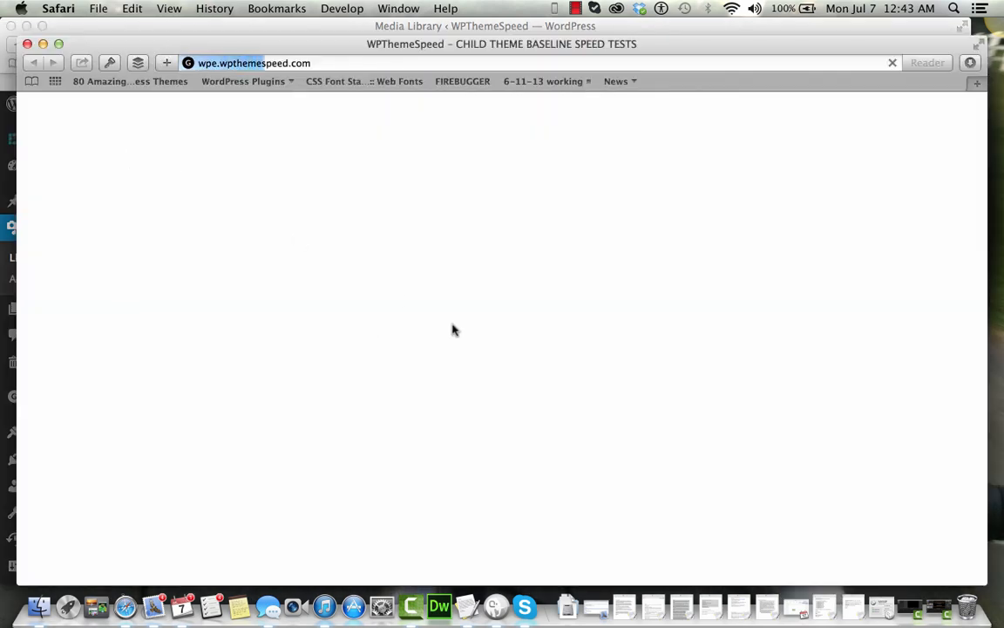
{"action": "scroll", "coordinate": [453, 329], "scroll_direction": "down", "scroll_amount": 15}
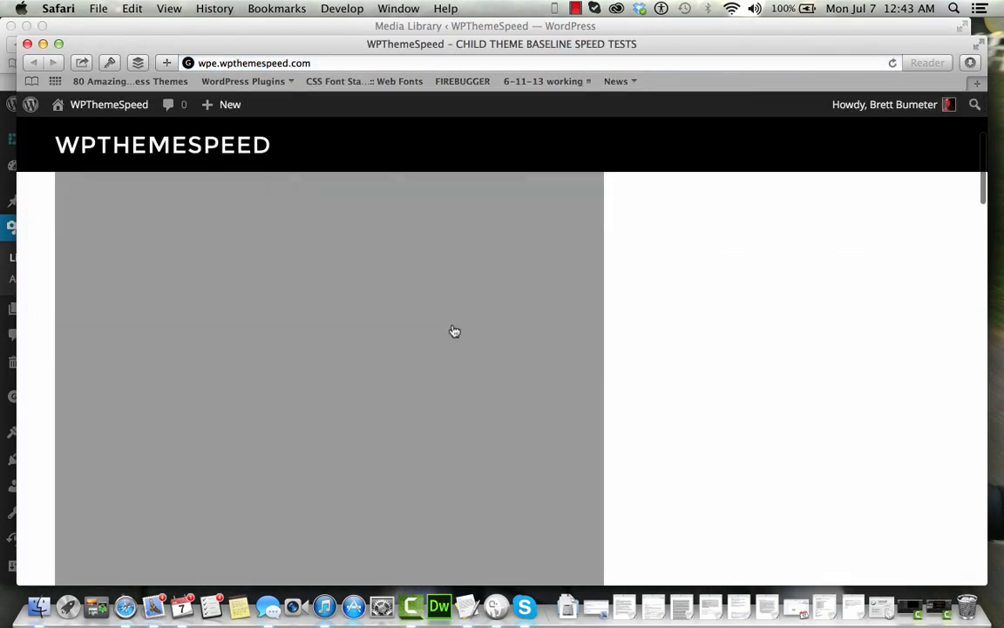
{"action": "scroll", "coordinate": [452, 330], "scroll_direction": "down", "scroll_amount": 15}
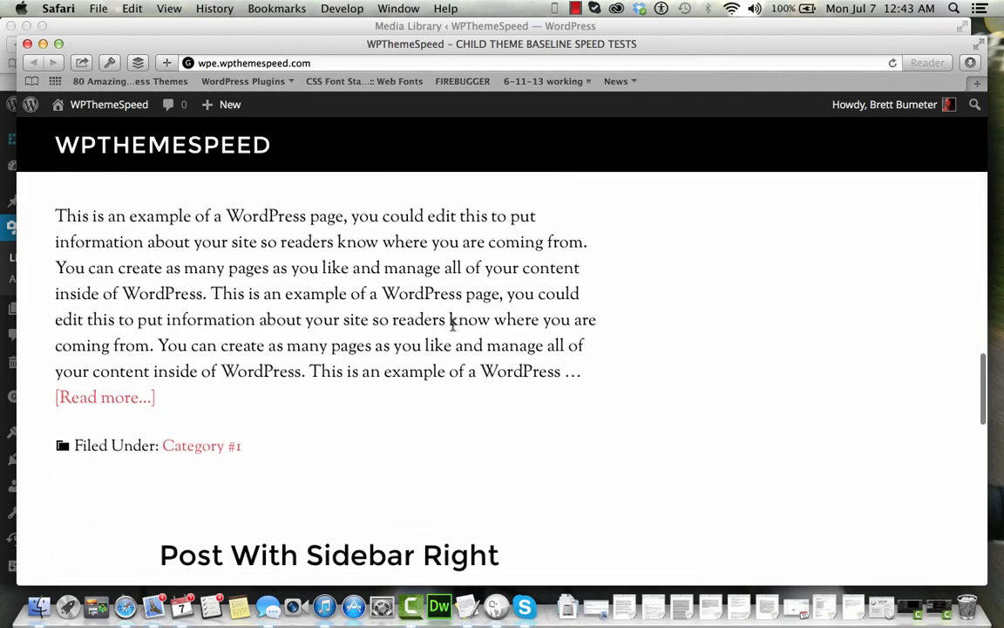
{"action": "left_click", "coordinate": [27, 43]}
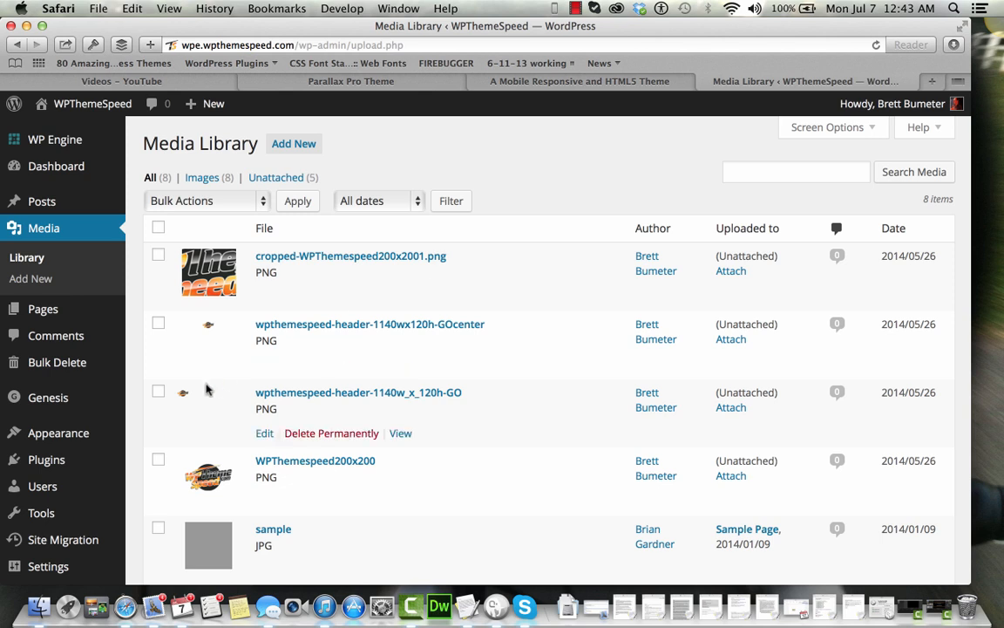
Open the theme's custom header image settings
{"action": "mouse_move", "coordinate": [106, 436]}
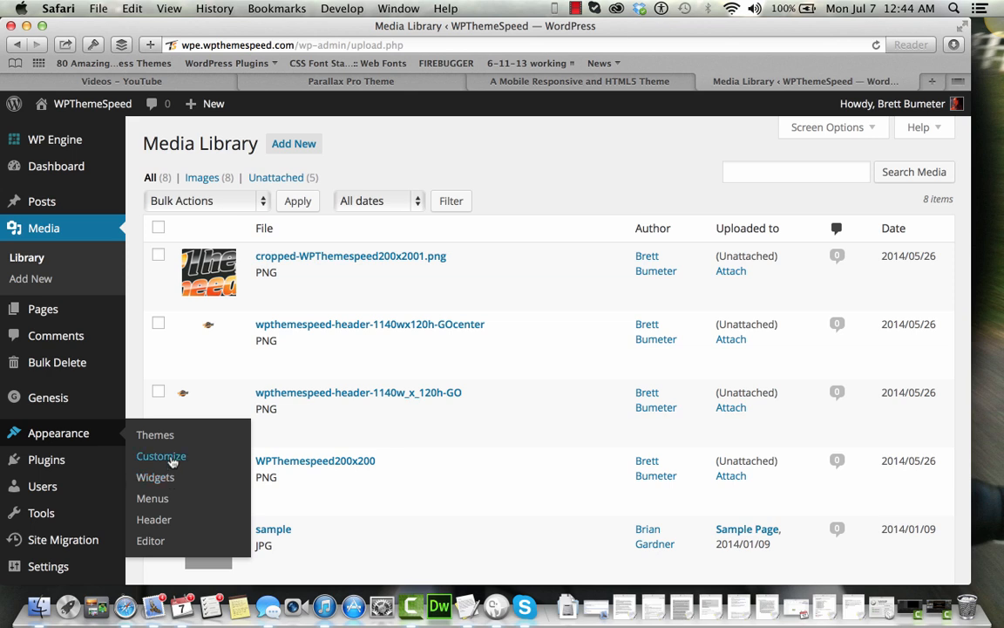
{"action": "left_click", "coordinate": [167, 523]}
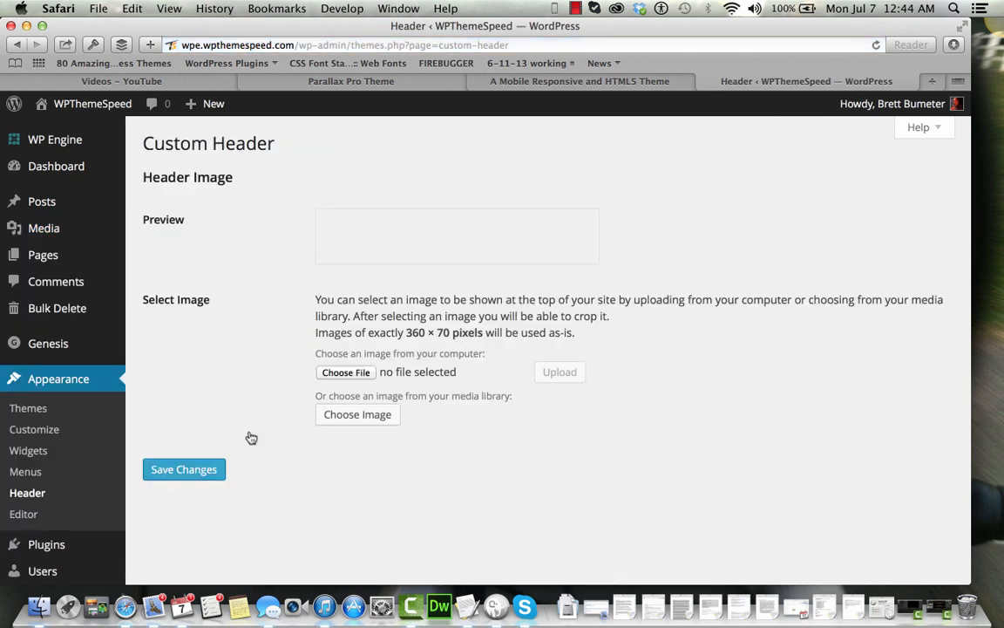
{"action": "left_click", "coordinate": [356, 417]}
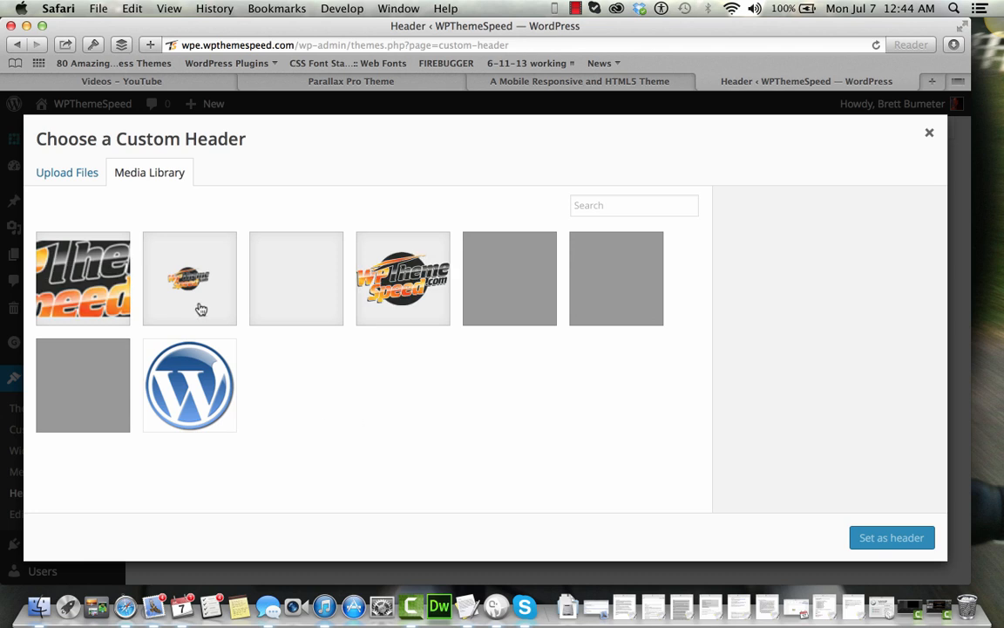
{"action": "left_click", "coordinate": [410, 281]}
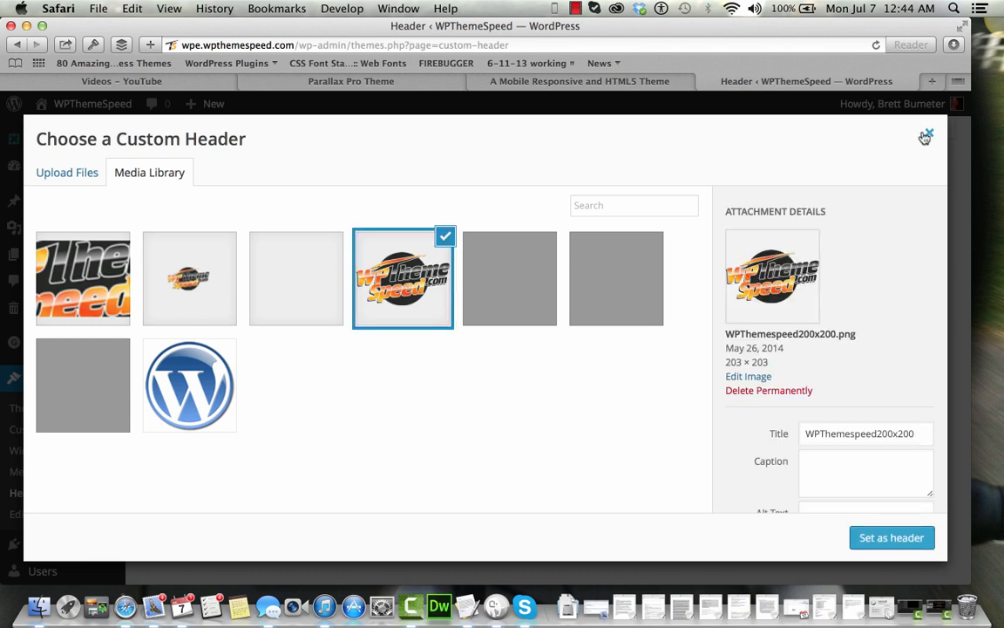
{"action": "left_click", "coordinate": [929, 136]}
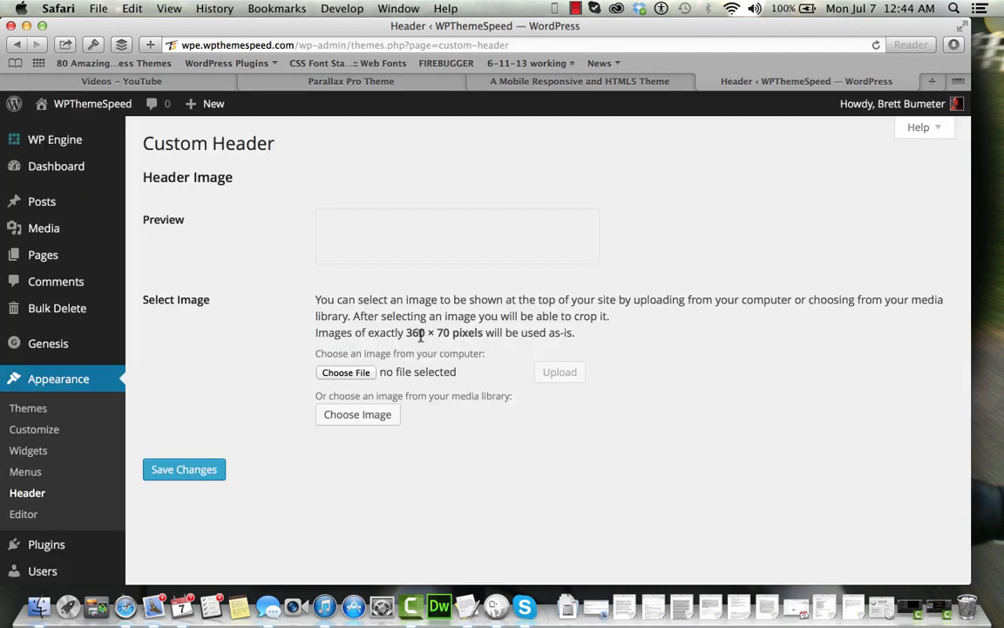
{"action": "left_click", "coordinate": [380, 415]}
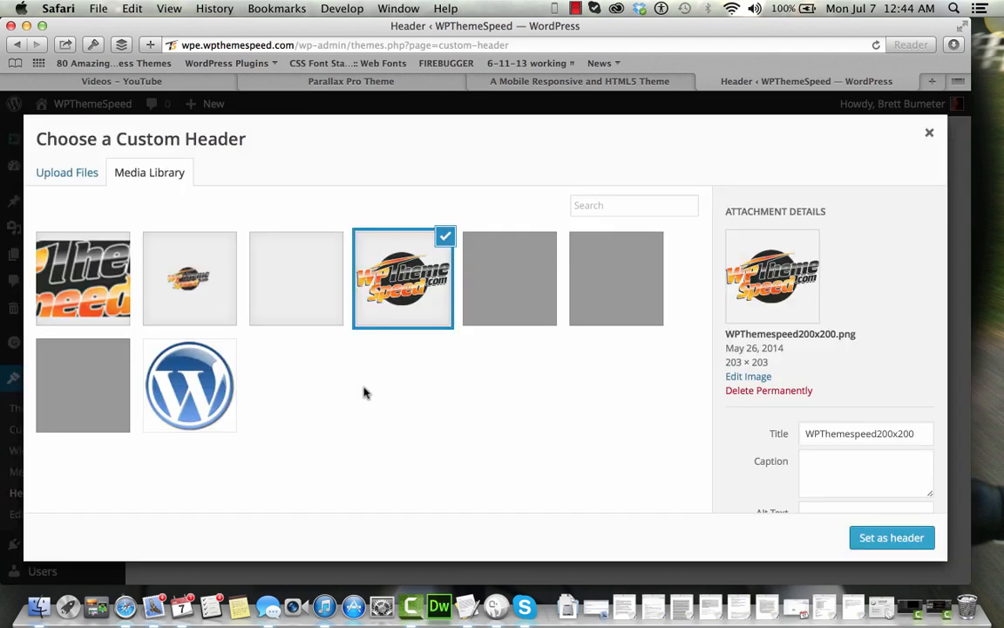
{"action": "left_click", "coordinate": [206, 298]}
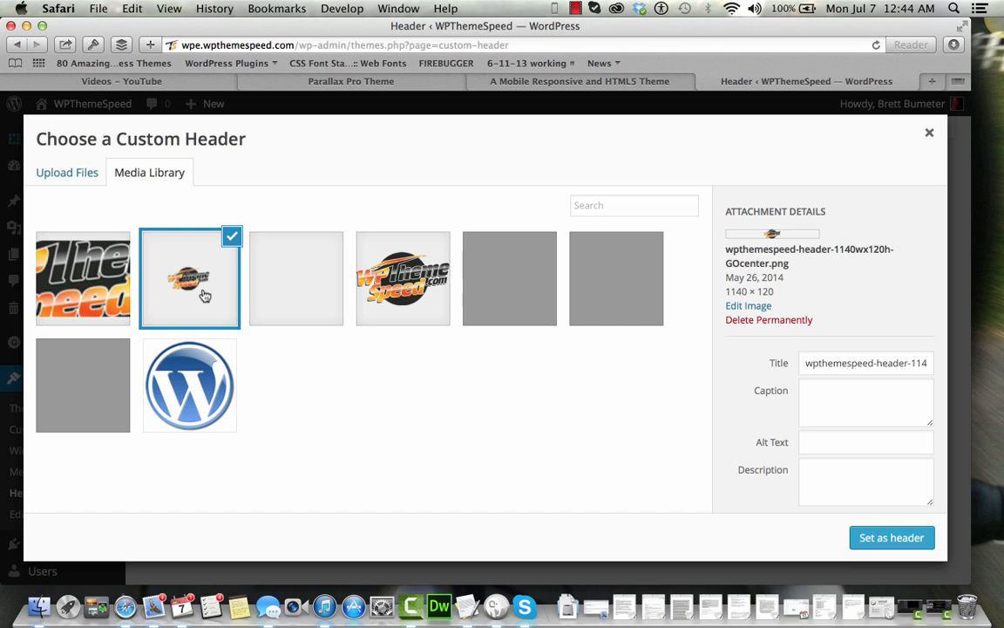
{"action": "left_click", "coordinate": [76, 282]}
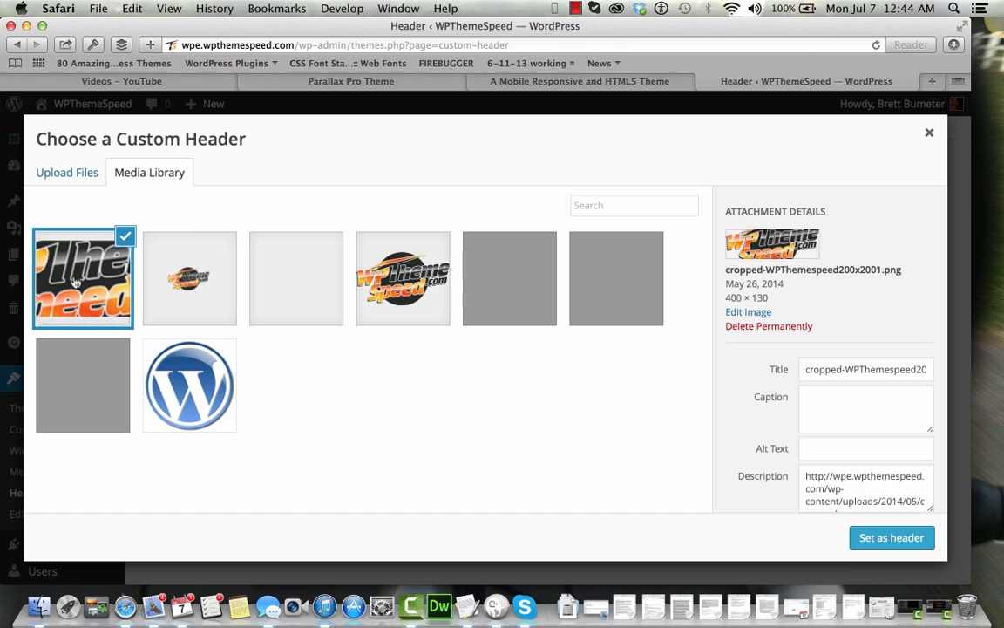
{"action": "left_click", "coordinate": [428, 307]}
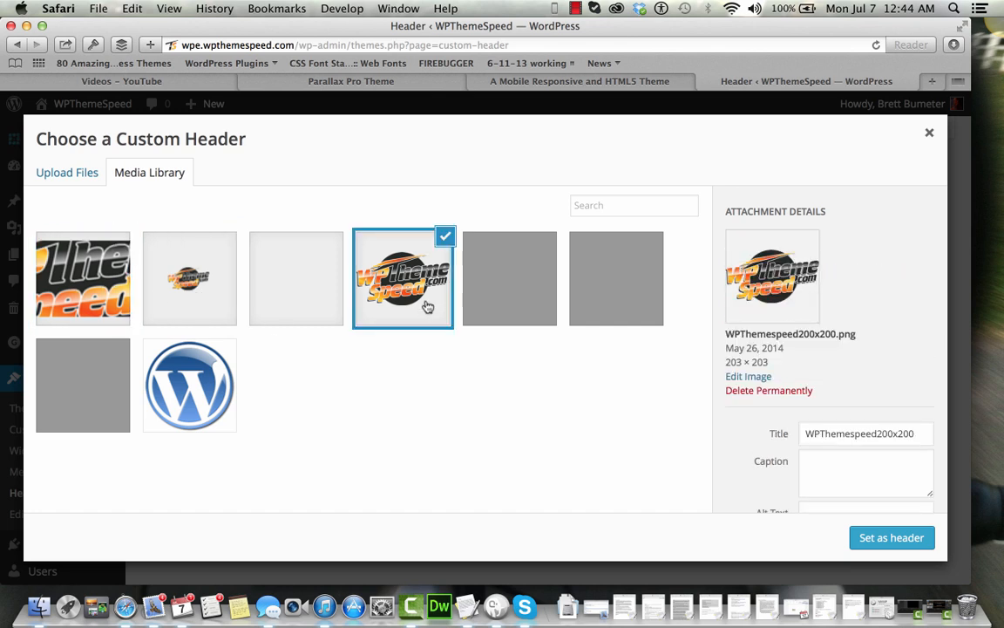
{"action": "left_click", "coordinate": [890, 537]}
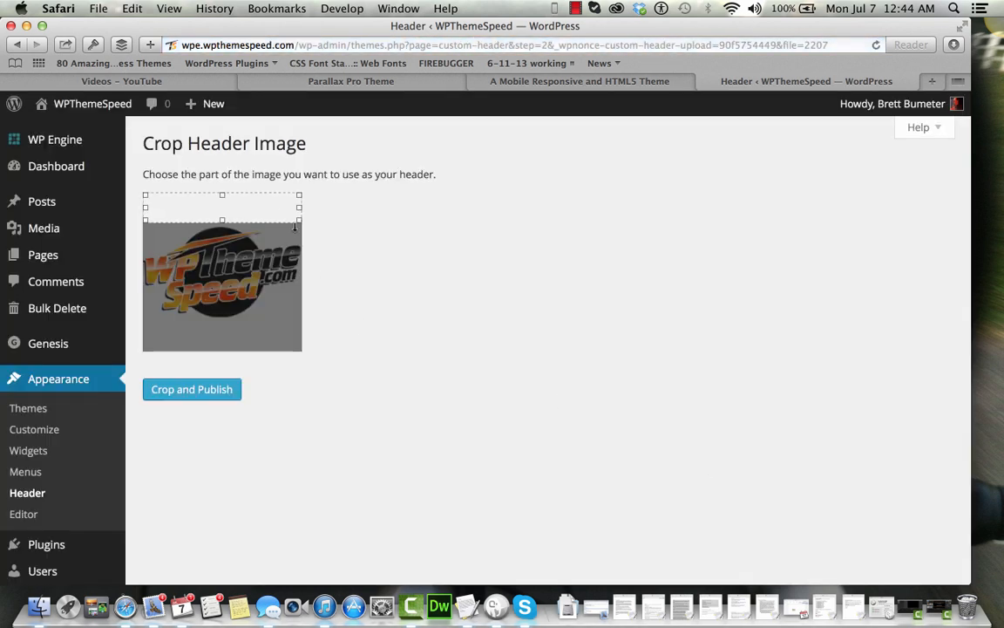
{"action": "left_click_drag", "start_coordinate": [270, 201], "coordinate": [274, 262]}
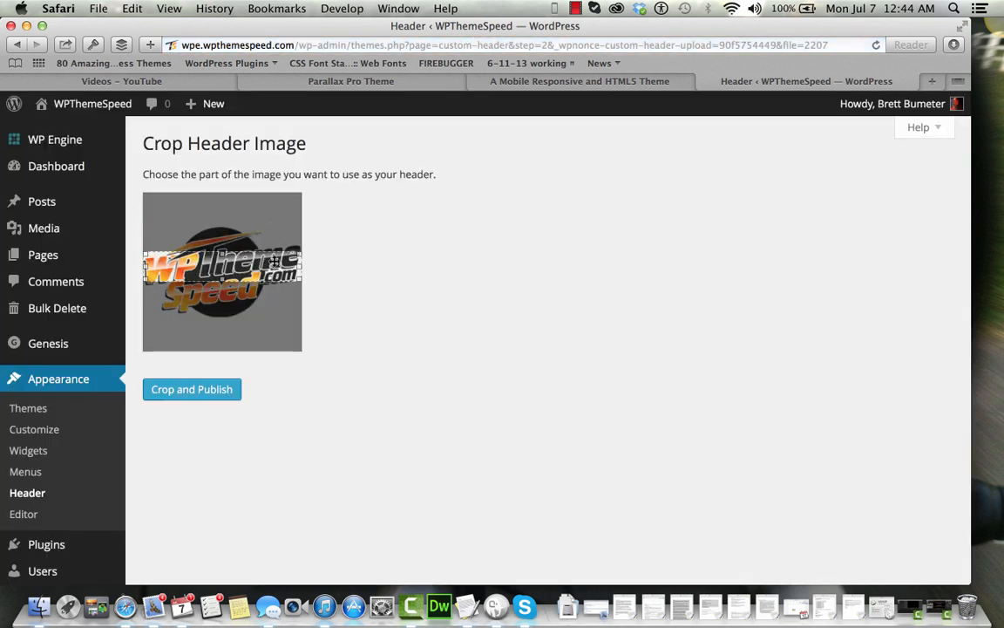
{"action": "left_click", "coordinate": [20, 45]}
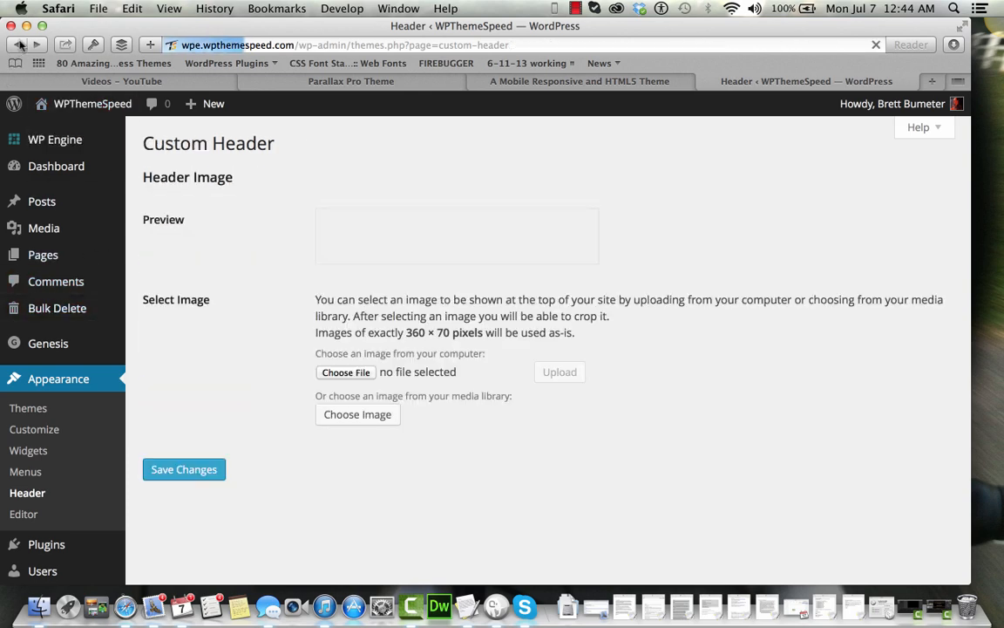
{"action": "left_click", "coordinate": [365, 374]}
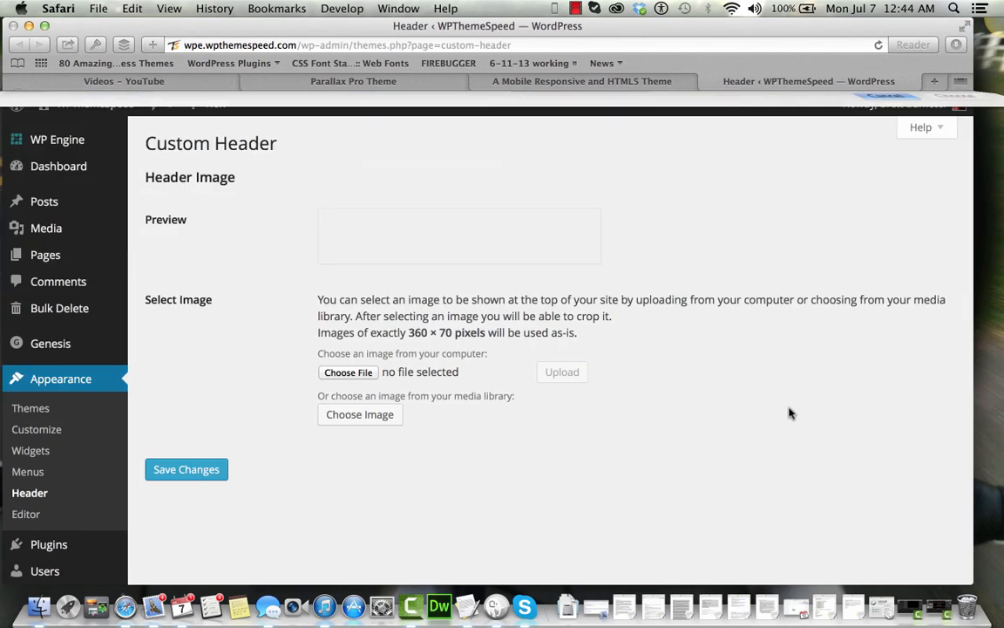
{"action": "left_click", "coordinate": [889, 414]}
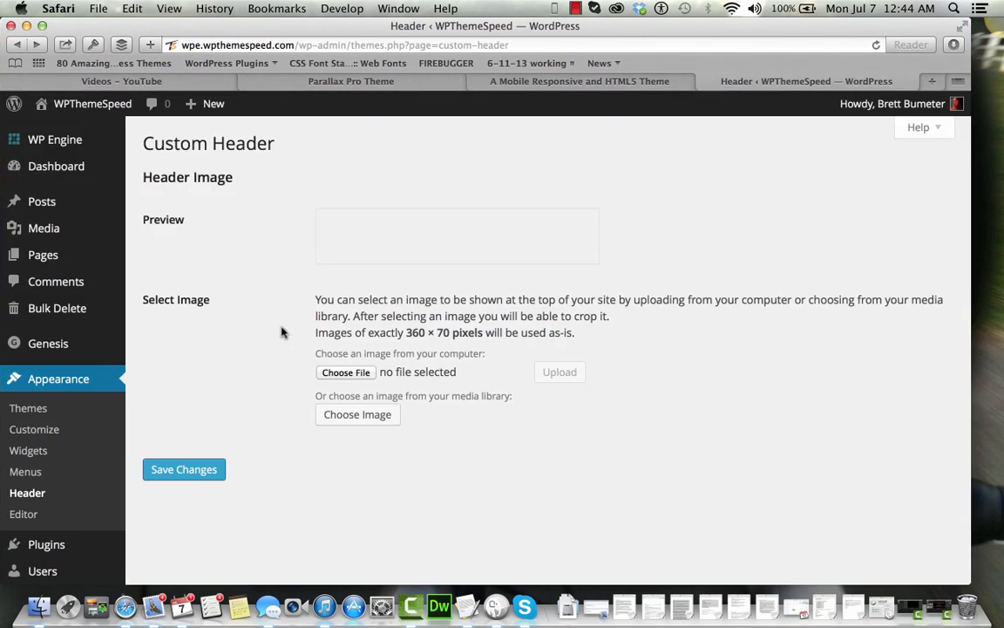
Choose cropped-WPThemespeed200x2001.png from the media library and set it as the header image
{"action": "left_click", "coordinate": [358, 414]}
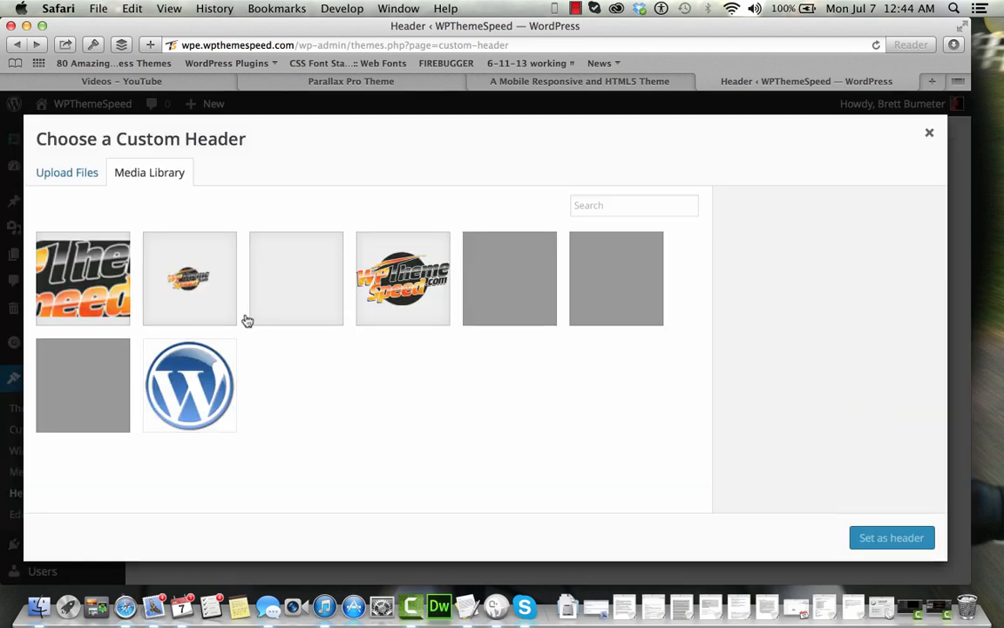
{"action": "left_click", "coordinate": [209, 288]}
{"action": "left_click", "coordinate": [100, 271]}
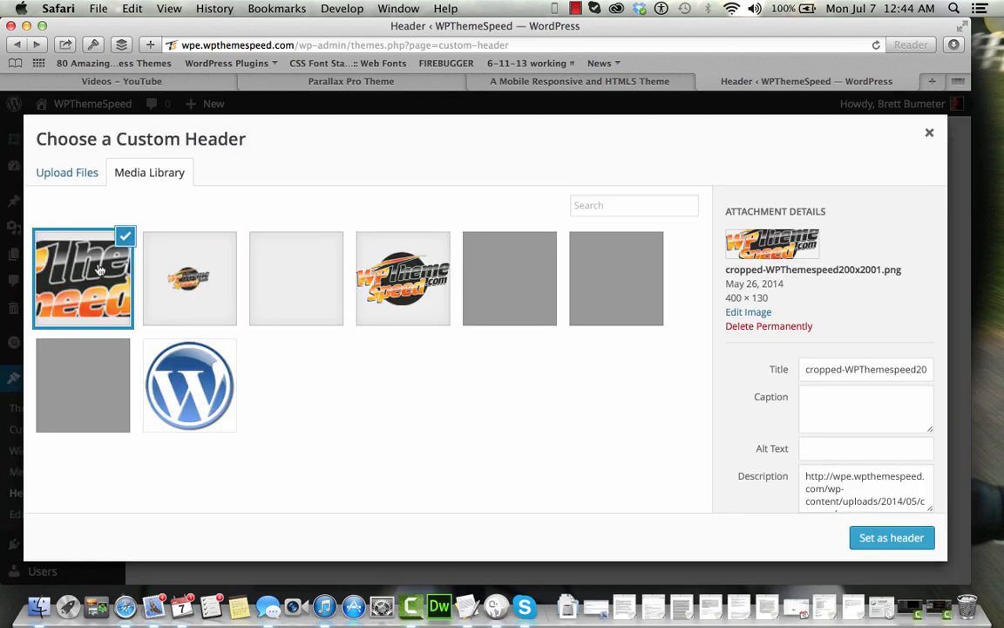
{"action": "left_click", "coordinate": [427, 307]}
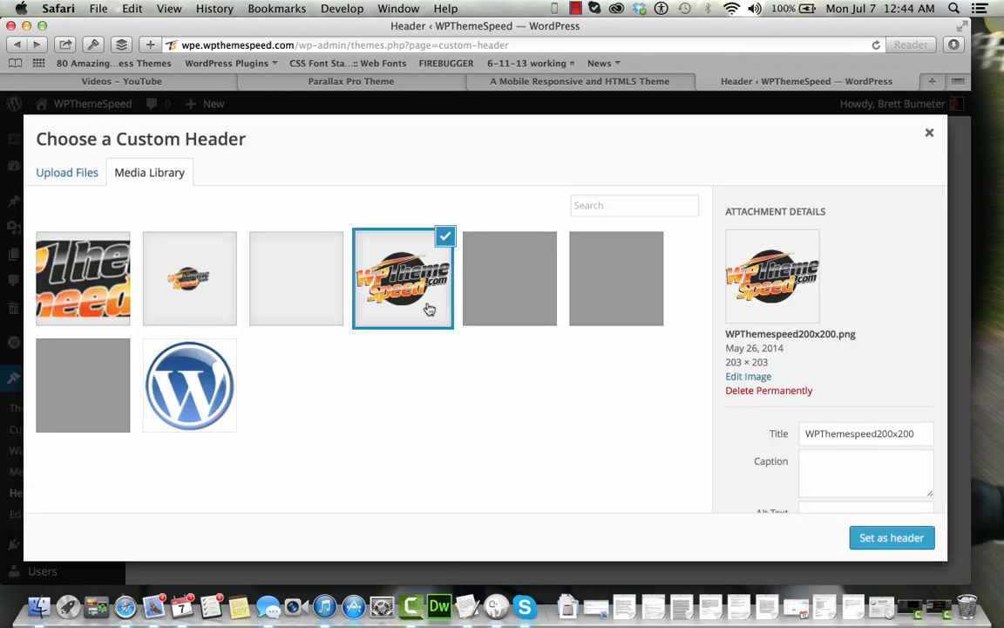
{"action": "left_click", "coordinate": [98, 277]}
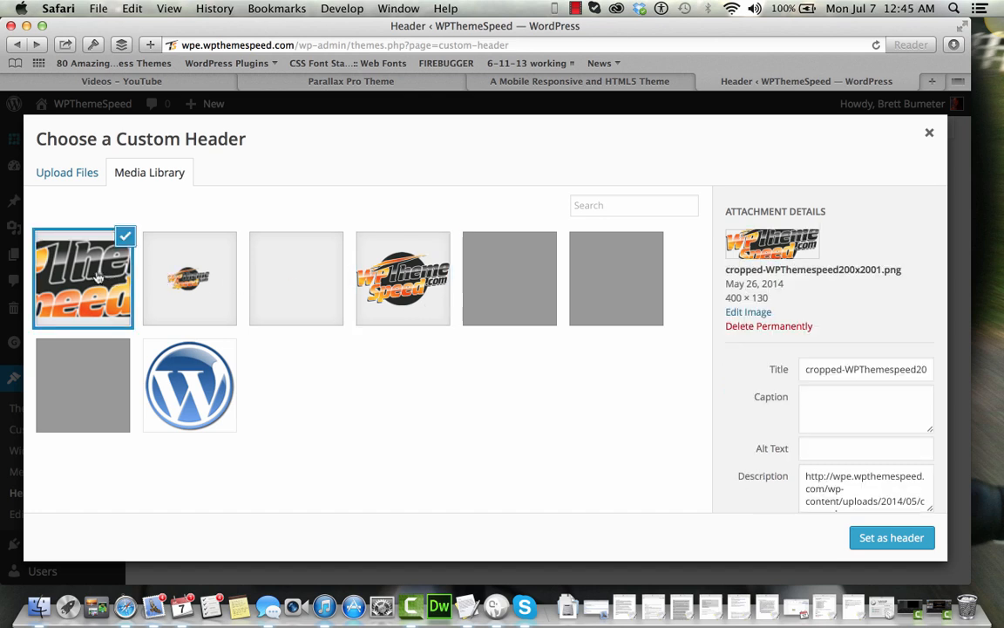
{"action": "left_click", "coordinate": [917, 539]}
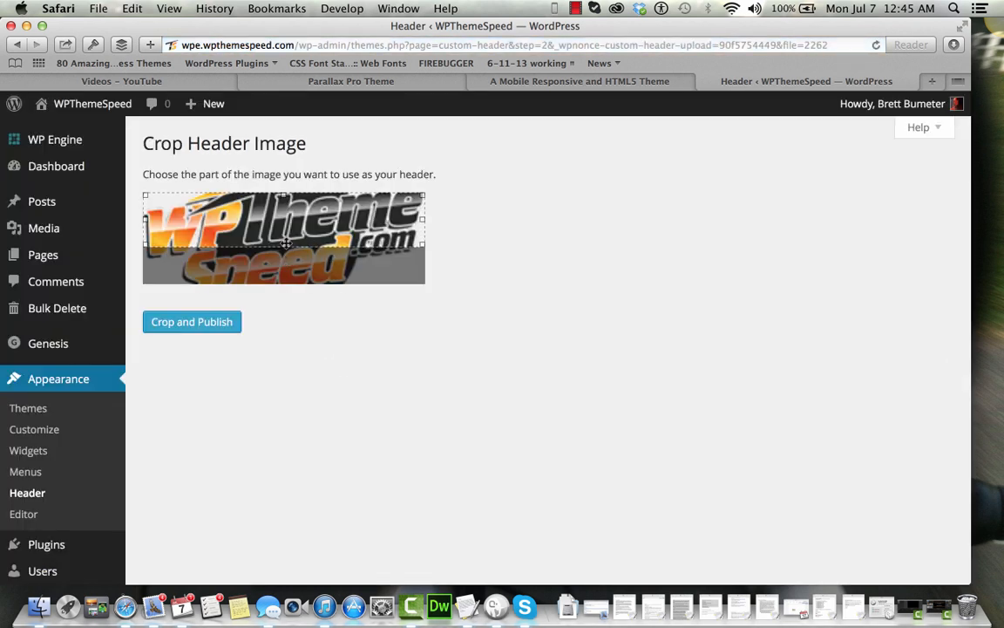
Move the header crop area down to the vertical middle of the logo, publish the crop and save the header settings
{"action": "left_click_drag", "start_coordinate": [291, 236], "coordinate": [292, 231]}
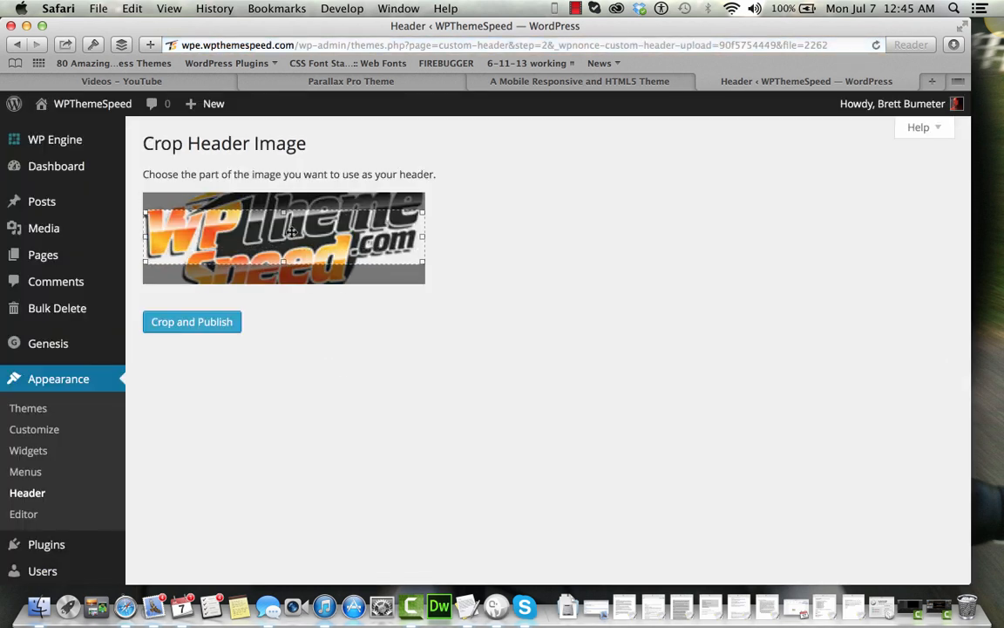
{"action": "left_click", "coordinate": [215, 322]}
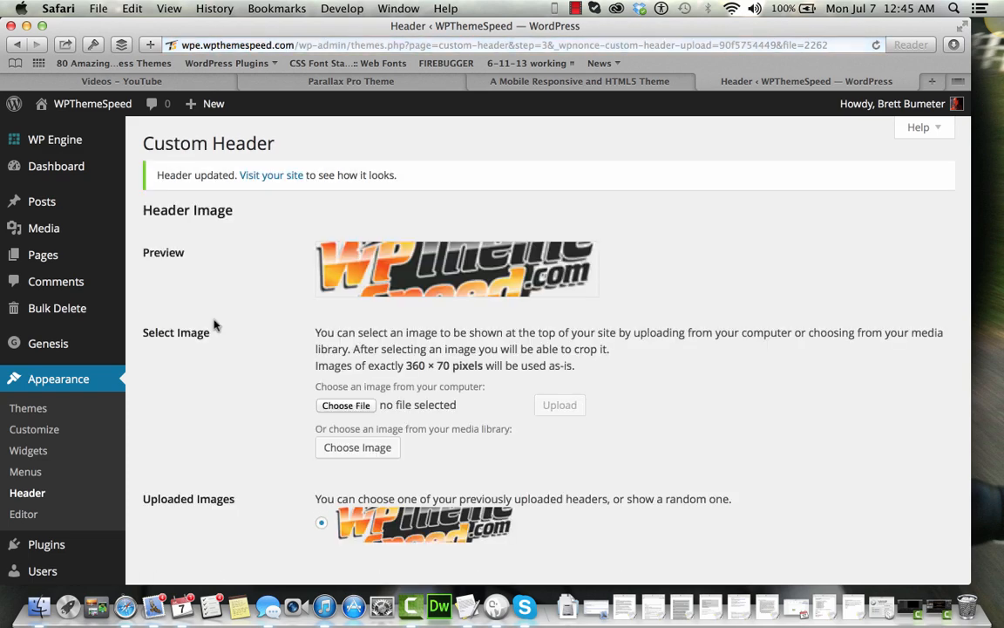
{"action": "scroll", "coordinate": [213, 325], "scroll_direction": "down", "scroll_amount": 5}
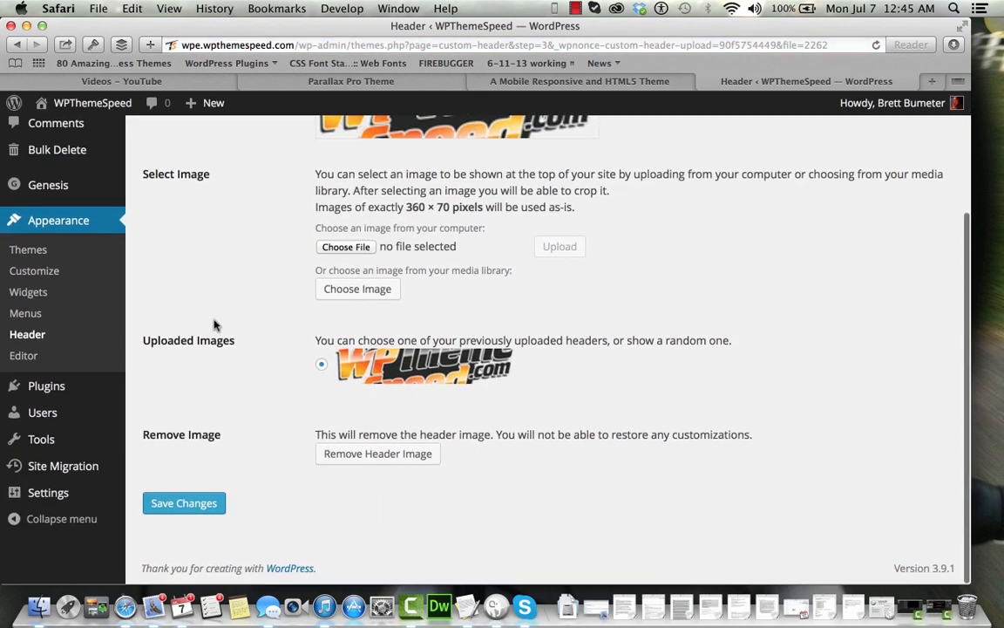
{"action": "left_click", "coordinate": [197, 508]}
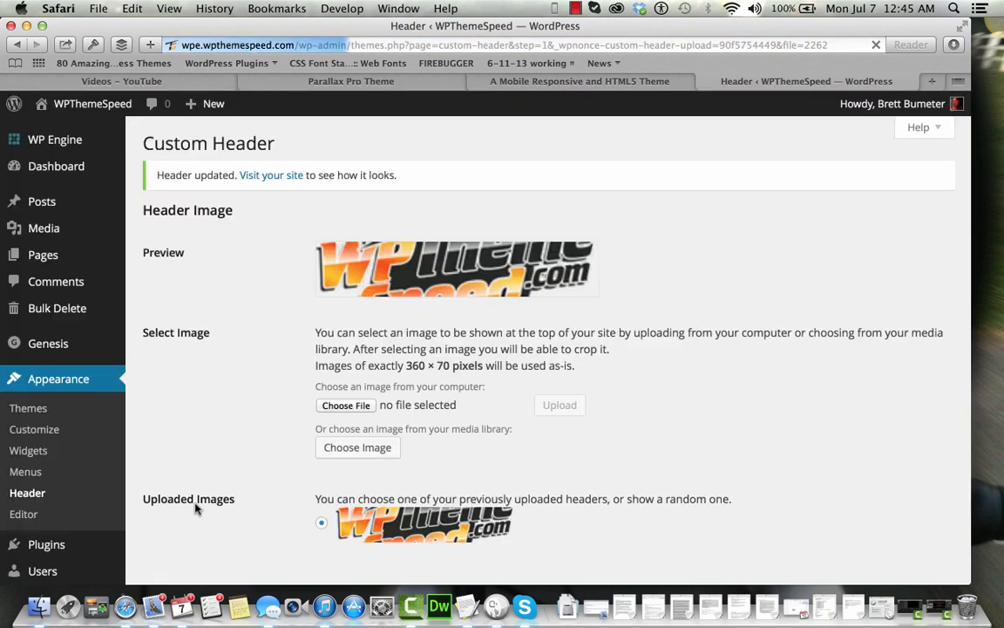
Open the Parallax Pro theme customizer to check the header preview and look through its settings sections
{"action": "left_click", "coordinate": [68, 430]}
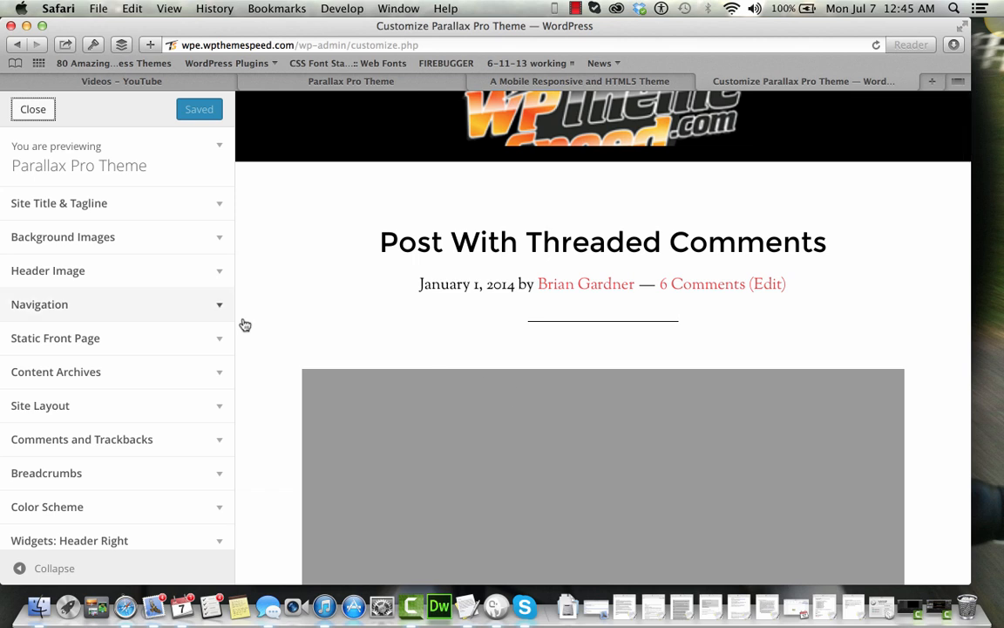
{"action": "scroll", "coordinate": [186, 433], "scroll_direction": "down", "scroll_amount": 5}
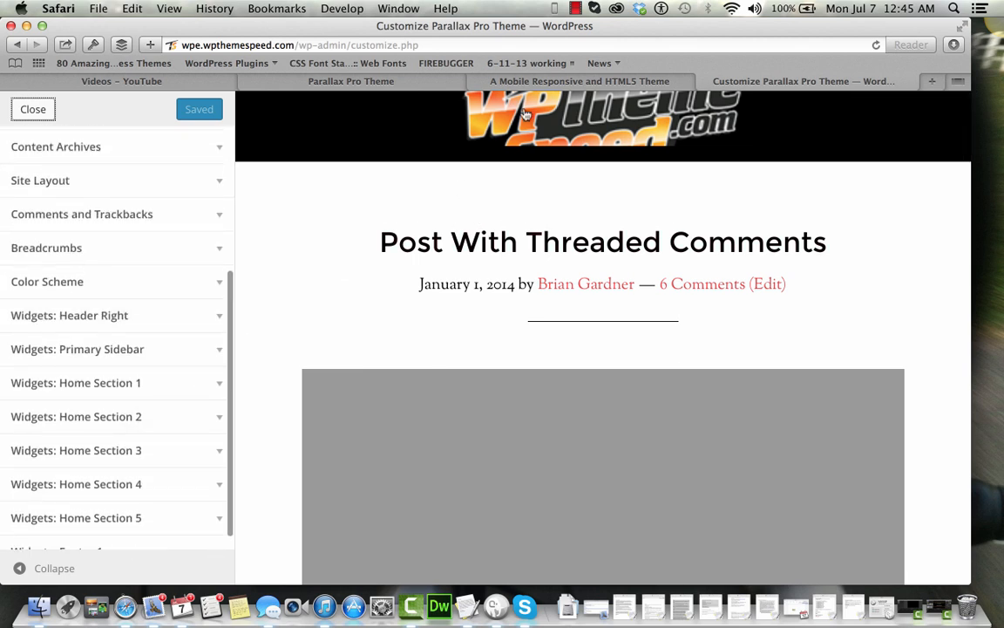
Examine the Parallax Pro demo site's header and front page sections, from the opening banner to the typography section
{"action": "left_click", "coordinate": [493, 81]}
{"action": "mouse_move", "coordinate": [555, 118]}
{"action": "scroll", "coordinate": [549, 318], "scroll_direction": "up", "scroll_amount": 15}
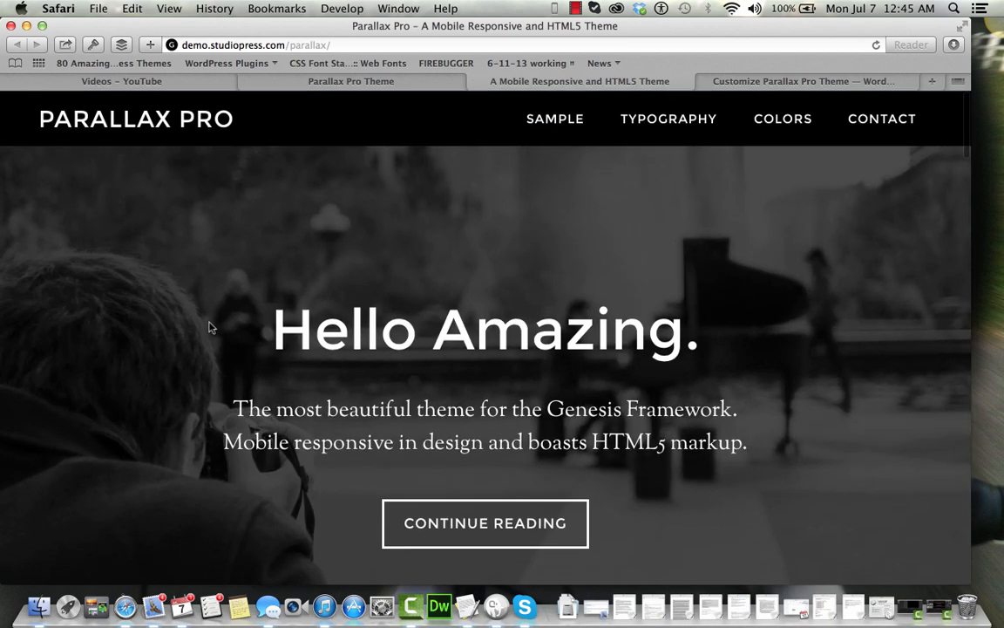
{"action": "scroll", "coordinate": [578, 358], "scroll_direction": "down", "scroll_amount": 3}
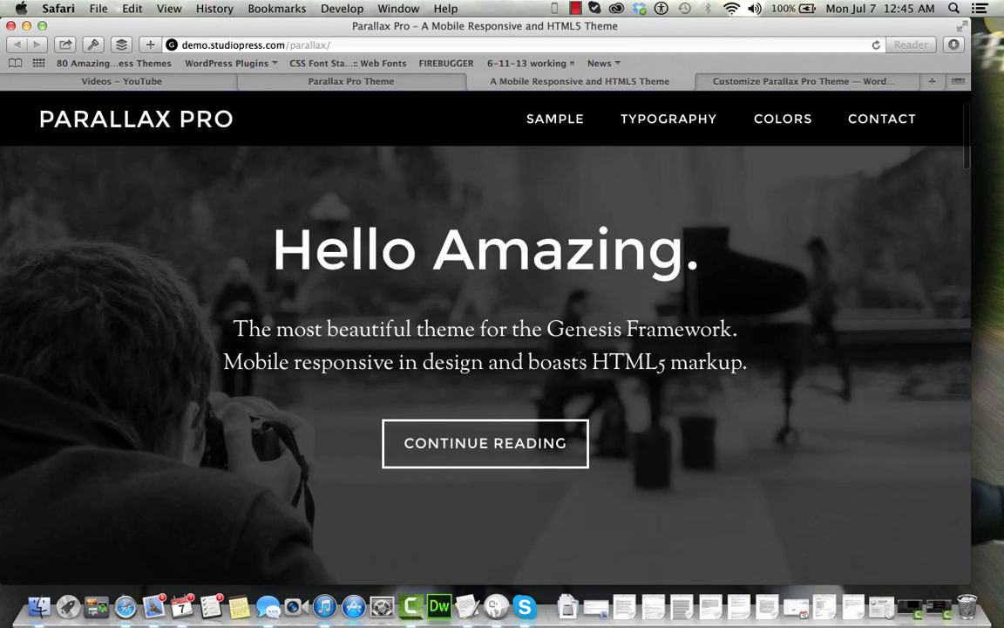
{"action": "scroll", "coordinate": [579, 362], "scroll_direction": "down", "scroll_amount": 2}
{"action": "scroll", "coordinate": [580, 363], "scroll_direction": "up", "scroll_amount": 2}
{"action": "scroll", "coordinate": [579, 363], "scroll_direction": "down", "scroll_amount": 1}
{"action": "scroll", "coordinate": [580, 362], "scroll_direction": "up", "scroll_amount": 1}
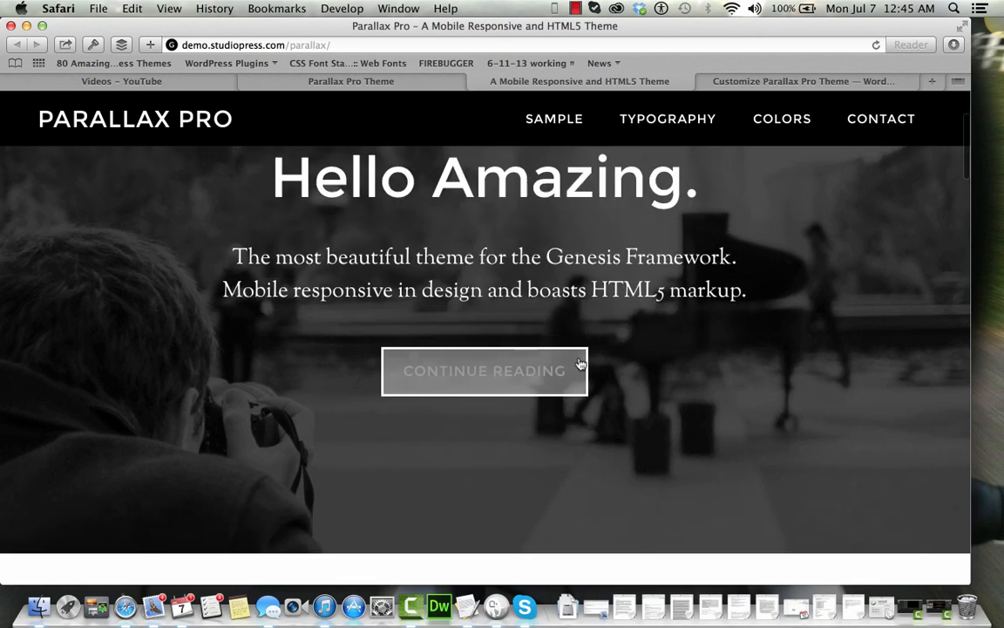
{"action": "scroll", "coordinate": [579, 362], "scroll_direction": "down", "scroll_amount": 1}
{"action": "scroll", "coordinate": [749, 437], "scroll_direction": "down", "scroll_amount": 2}
{"action": "scroll", "coordinate": [749, 437], "scroll_direction": "up", "scroll_amount": 1}
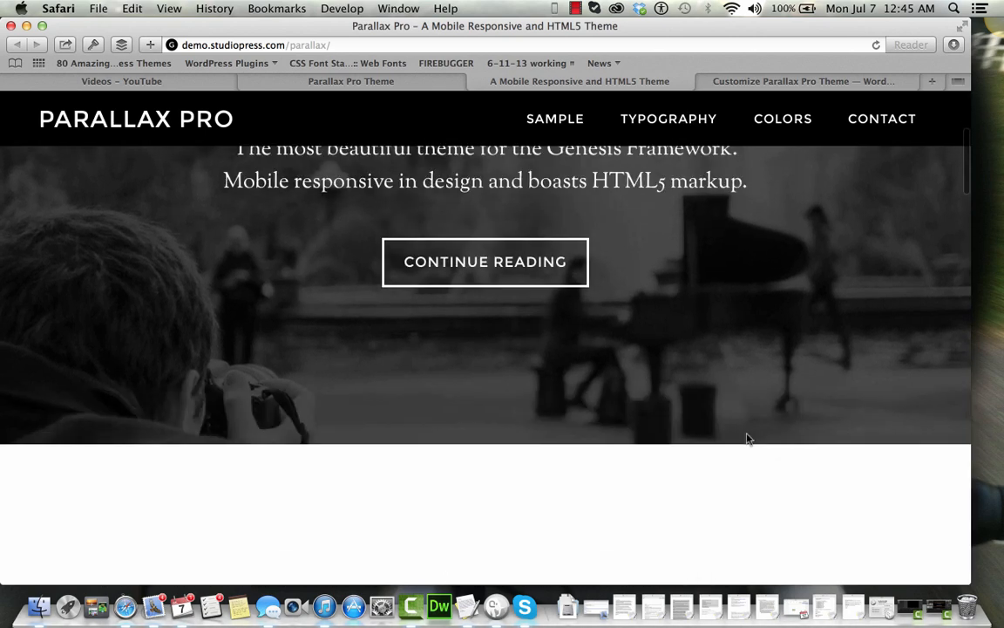
{"action": "scroll", "coordinate": [749, 437], "scroll_direction": "down", "scroll_amount": 1}
{"action": "scroll", "coordinate": [748, 438], "scroll_direction": "down", "scroll_amount": 1}
{"action": "scroll", "coordinate": [748, 438], "scroll_direction": "up", "scroll_amount": 3}
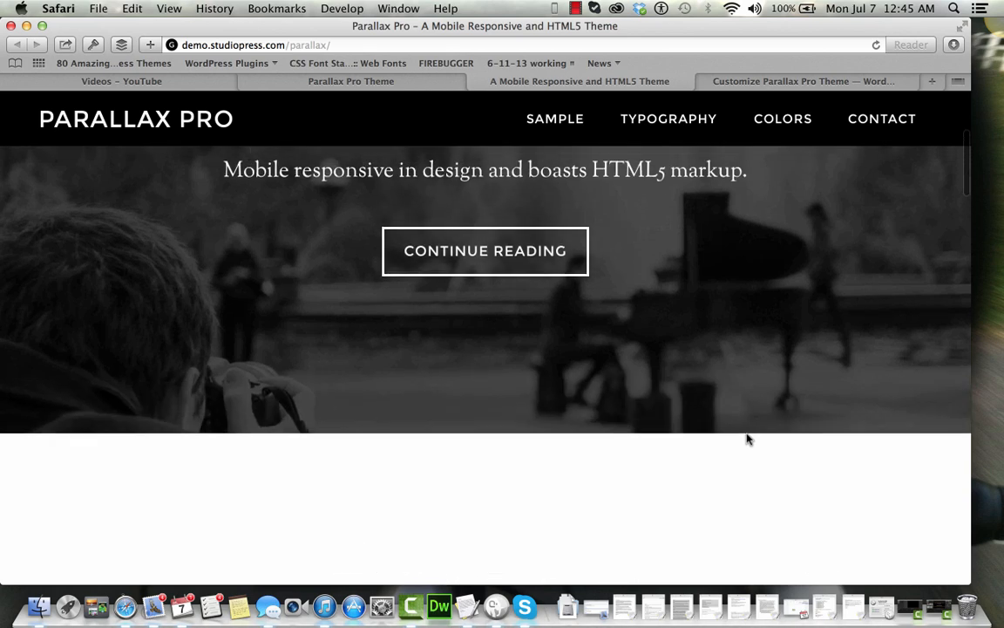
{"action": "scroll", "coordinate": [748, 438], "scroll_direction": "down", "scroll_amount": 5}
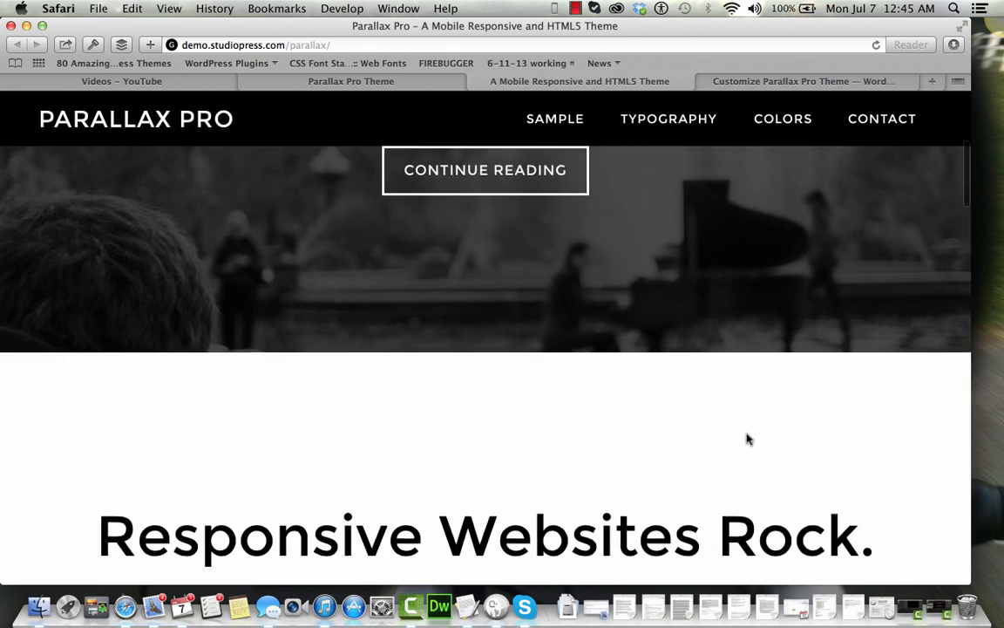
{"action": "scroll", "coordinate": [748, 438], "scroll_direction": "down", "scroll_amount": 3}
{"action": "scroll", "coordinate": [748, 439], "scroll_direction": "down", "scroll_amount": 2}
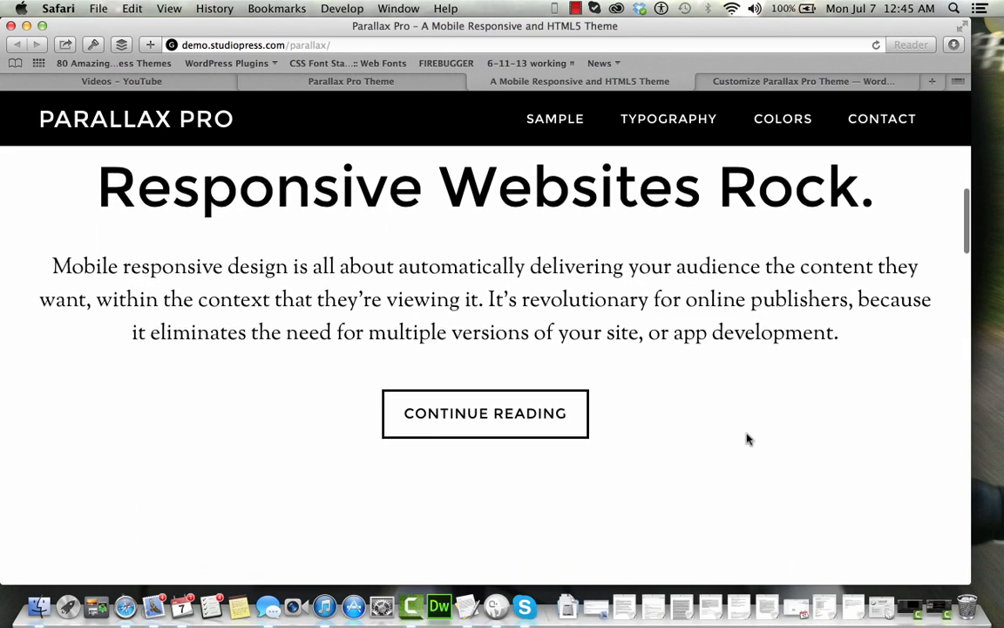
{"action": "scroll", "coordinate": [748, 439], "scroll_direction": "down", "scroll_amount": 3}
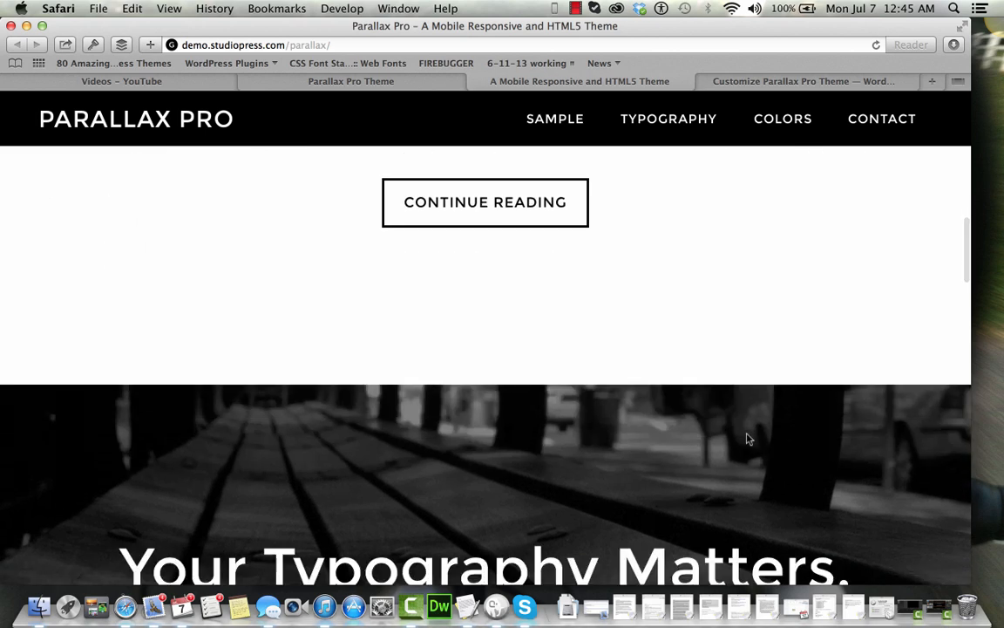
{"action": "scroll", "coordinate": [748, 438], "scroll_direction": "down", "scroll_amount": 3}
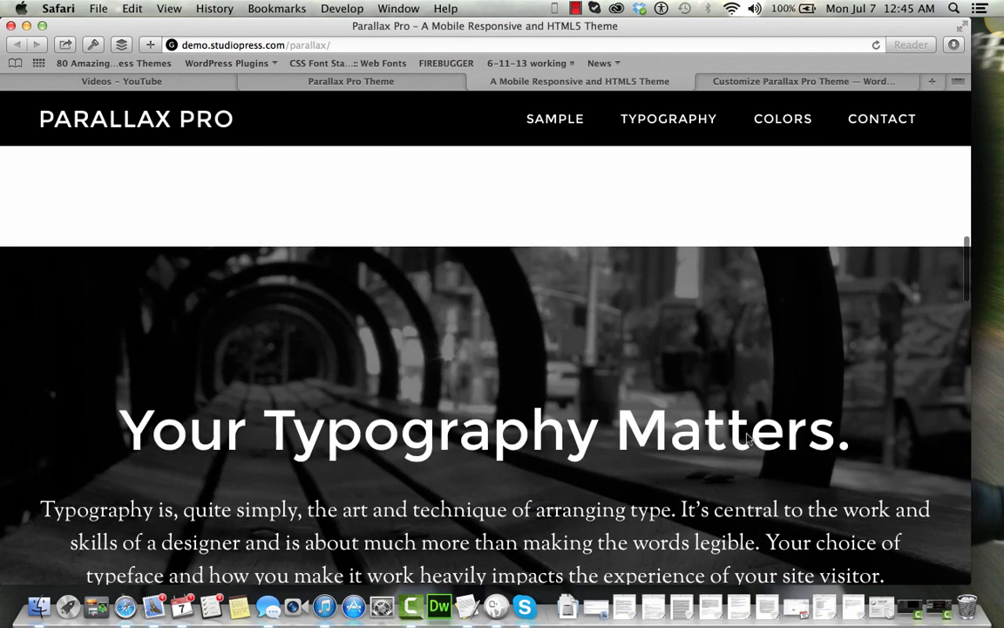
{"action": "scroll", "coordinate": [748, 438], "scroll_direction": "down", "scroll_amount": 3}
{"action": "scroll", "coordinate": [748, 438], "scroll_direction": "down", "scroll_amount": 1}
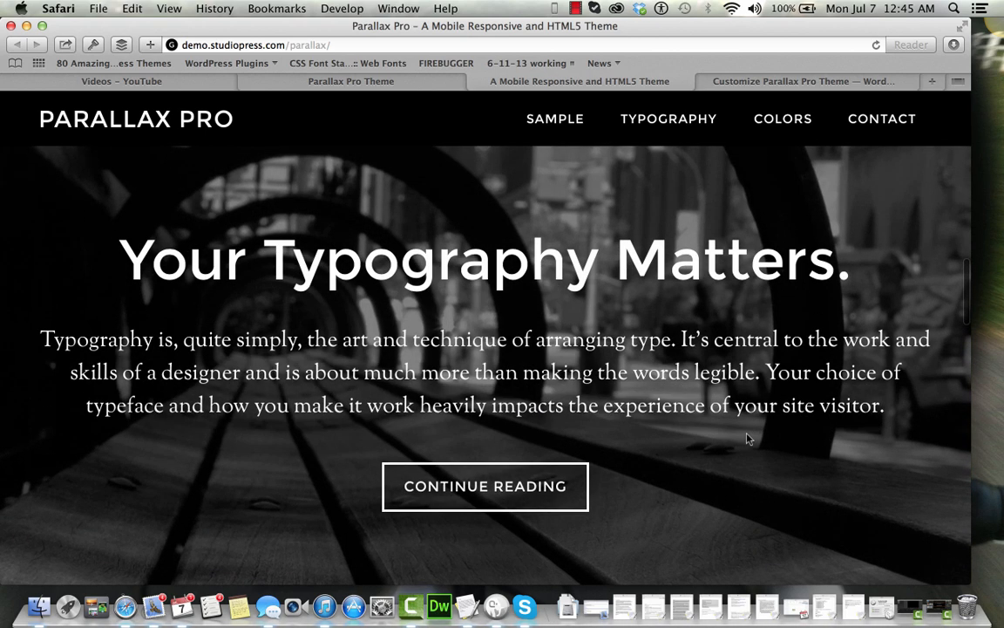
Examine the rest of the demo front page, from the pricing table through the social media and contact sections to the footer
{"action": "scroll", "coordinate": [748, 438], "scroll_direction": "down", "scroll_amount": 3}
{"action": "scroll", "coordinate": [748, 438], "scroll_direction": "down", "scroll_amount": 3}
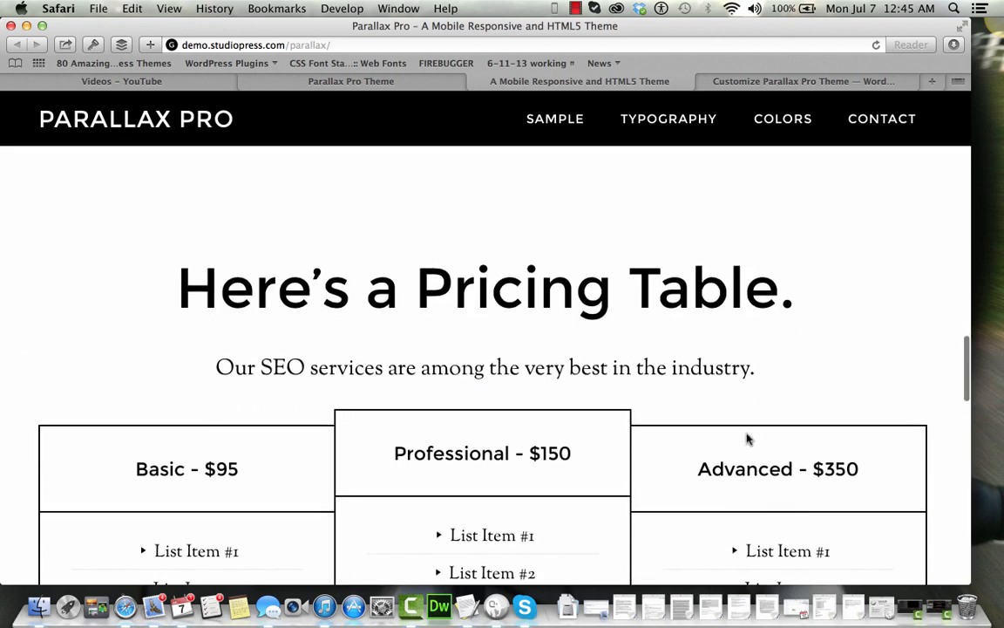
{"action": "scroll", "coordinate": [748, 438], "scroll_direction": "down", "scroll_amount": 5}
{"action": "scroll", "coordinate": [748, 439], "scroll_direction": "down", "scroll_amount": 10}
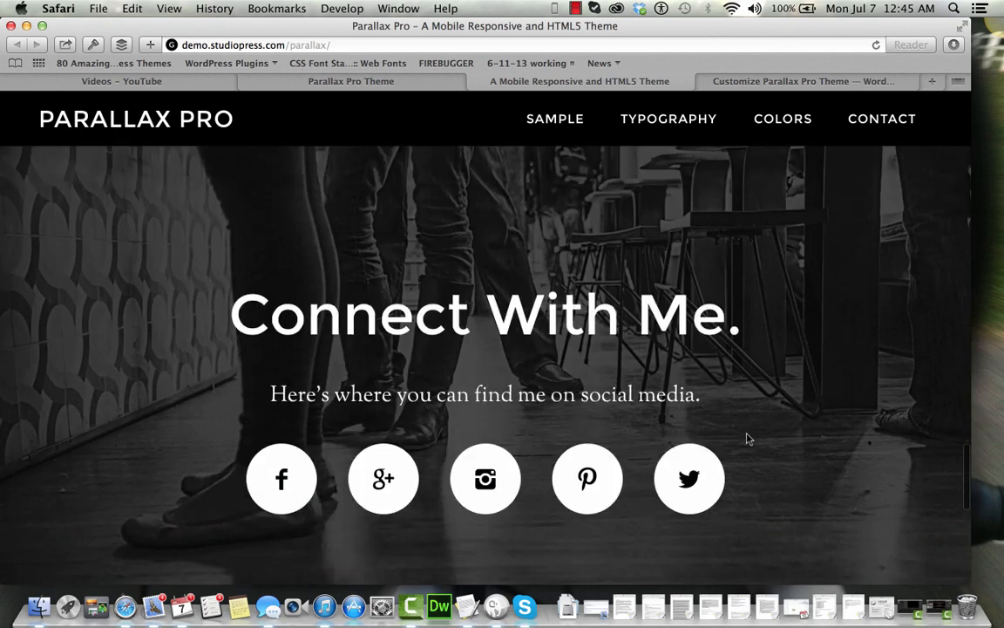
{"action": "scroll", "coordinate": [748, 438], "scroll_direction": "down", "scroll_amount": 3}
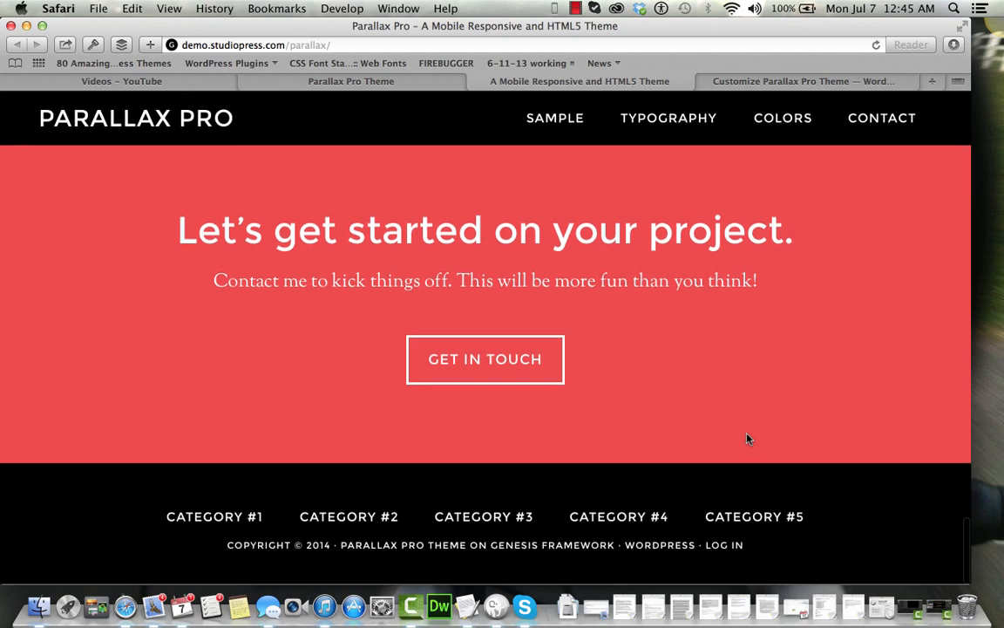
{"action": "scroll", "coordinate": [748, 439], "scroll_direction": "up", "scroll_amount": 6}
{"action": "scroll", "coordinate": [748, 439], "scroll_direction": "up", "scroll_amount": 15}
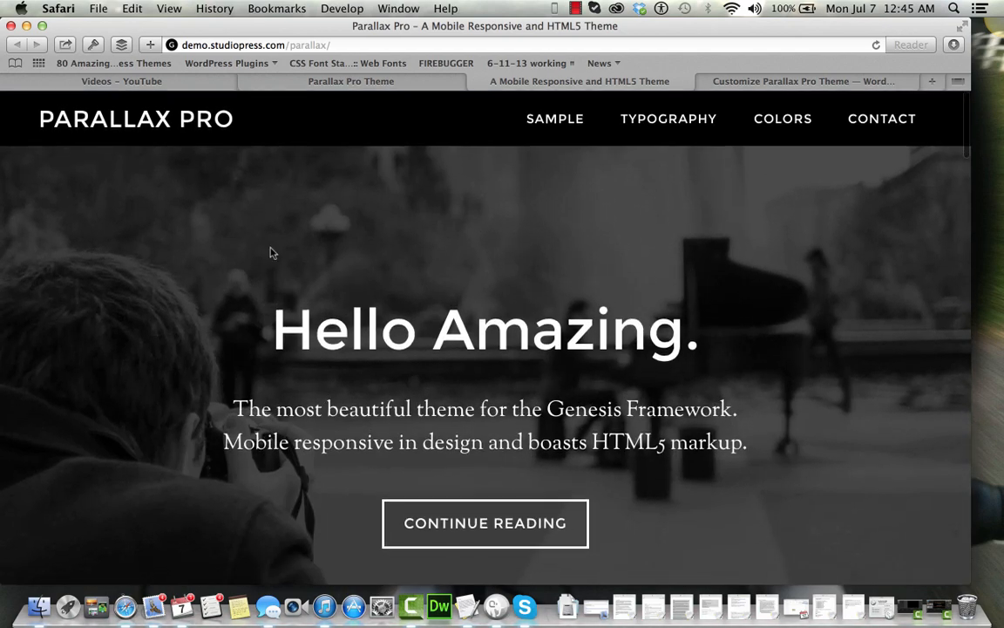
Inspect the demo page's opening banner element and examine the home-section widget areas in its HTML
{"action": "right_click", "coordinate": [156, 247]}
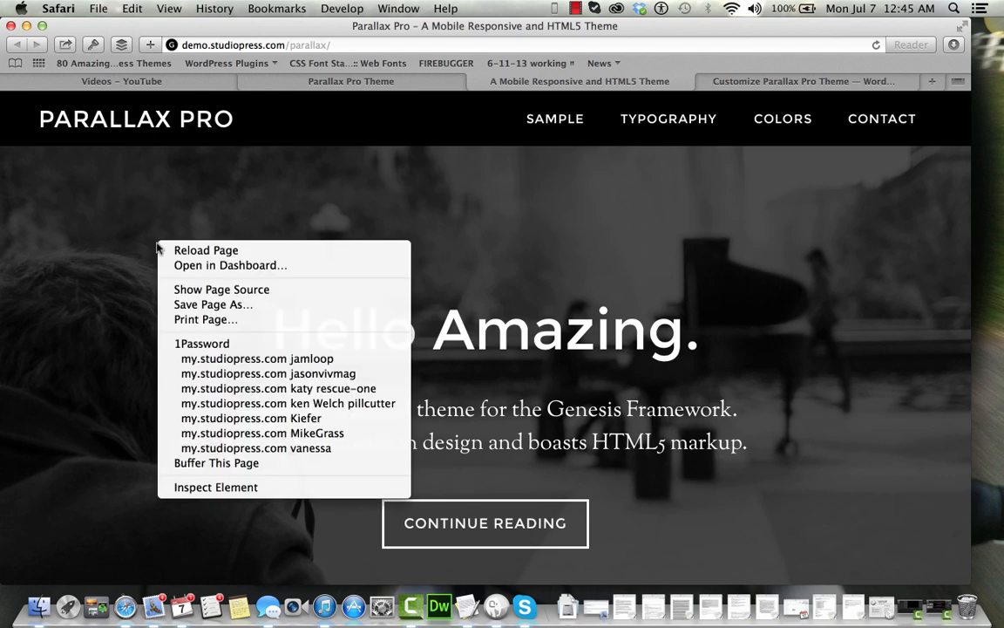
{"action": "left_click", "coordinate": [207, 486]}
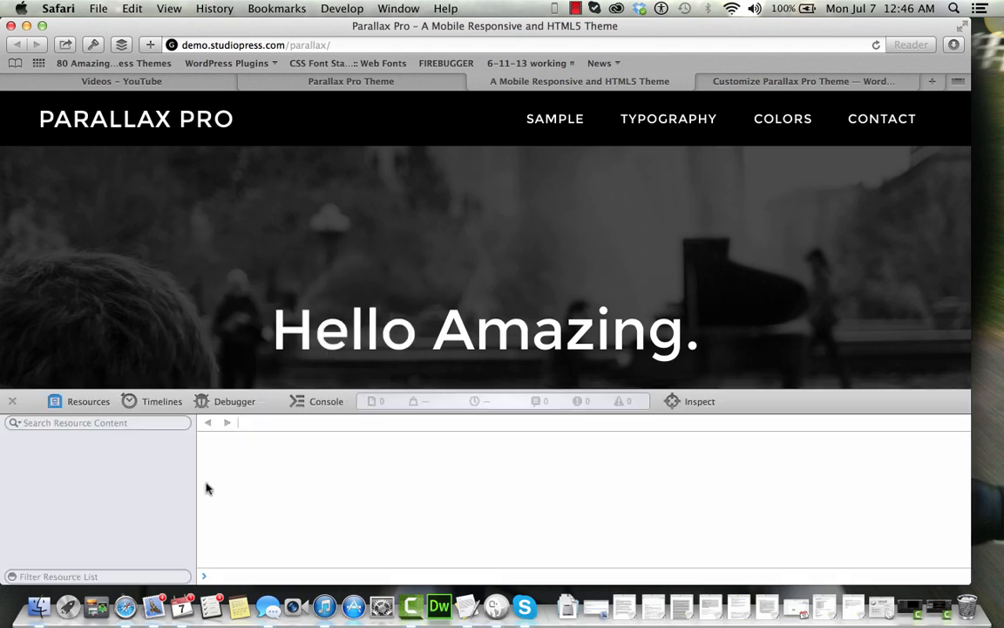
{"action": "right_click", "coordinate": [158, 251]}
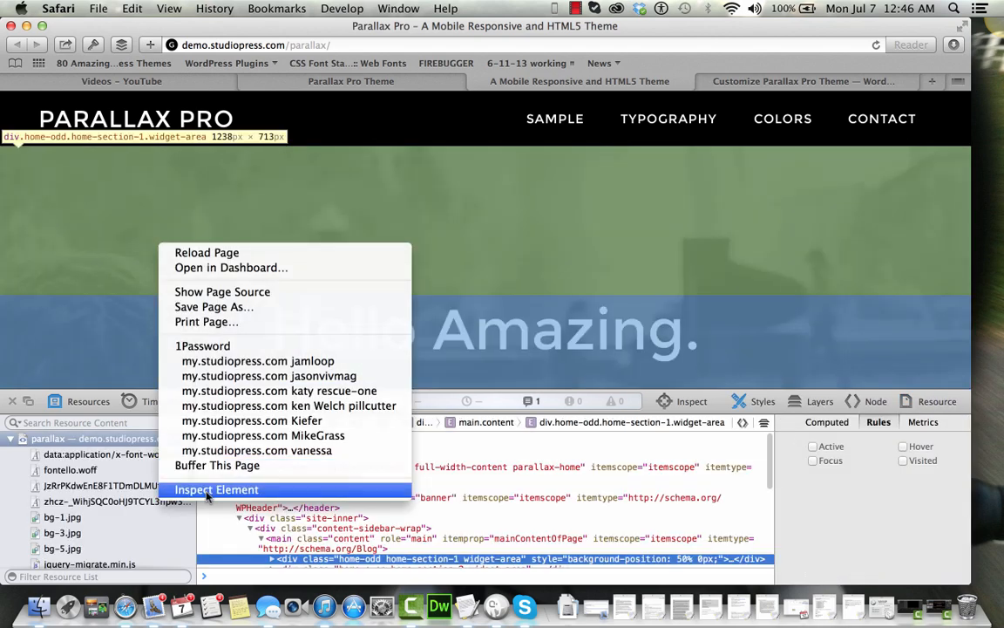
{"action": "left_click", "coordinate": [209, 489]}
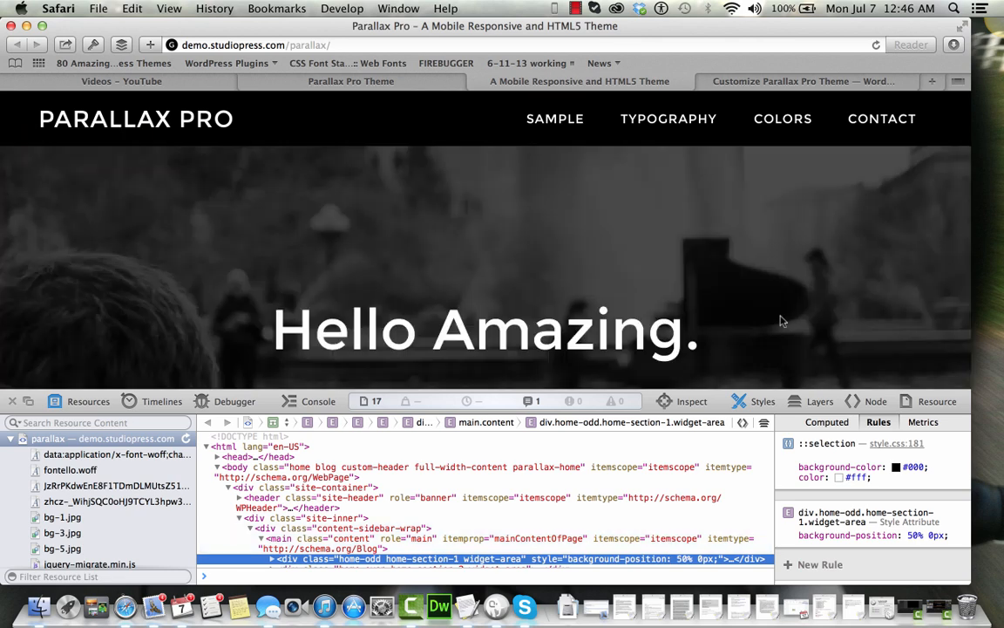
{"action": "scroll", "coordinate": [781, 320], "scroll_direction": "down", "scroll_amount": 3}
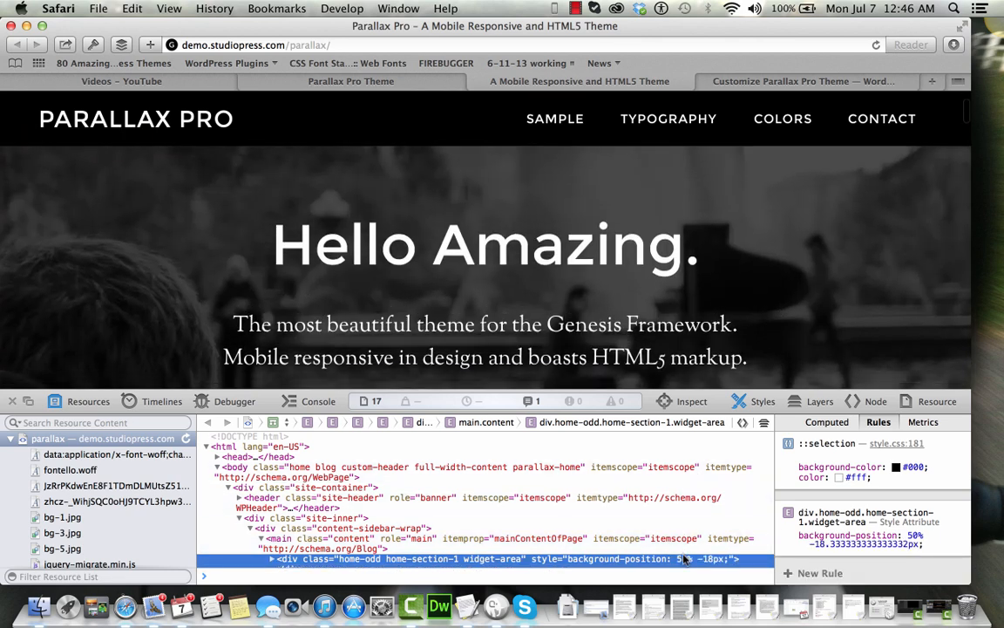
{"action": "scroll", "coordinate": [680, 540], "scroll_direction": "down", "scroll_amount": 2}
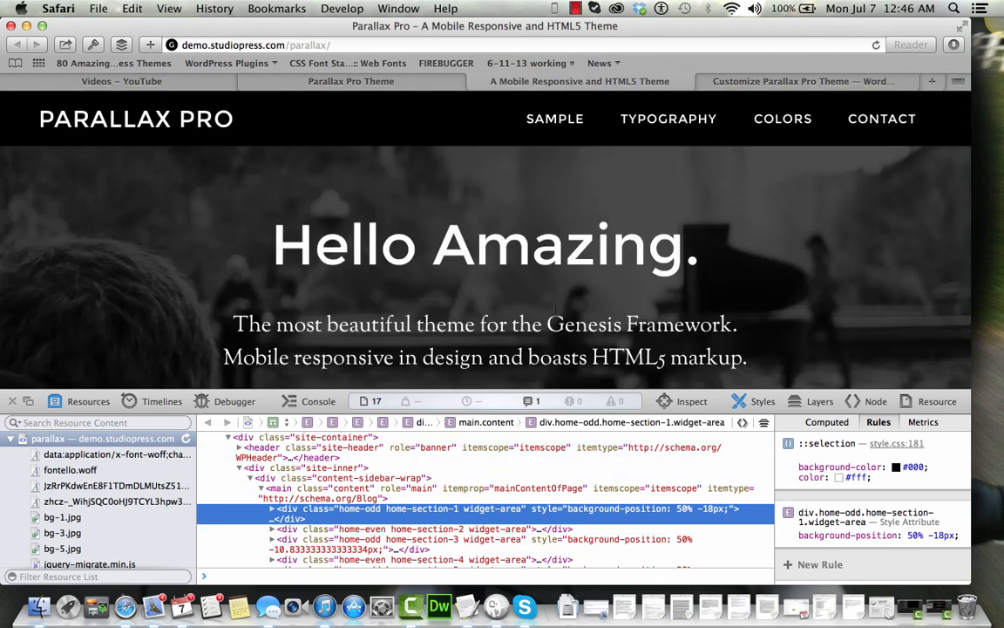
{"action": "scroll", "coordinate": [691, 229], "scroll_direction": "down", "scroll_amount": 2}
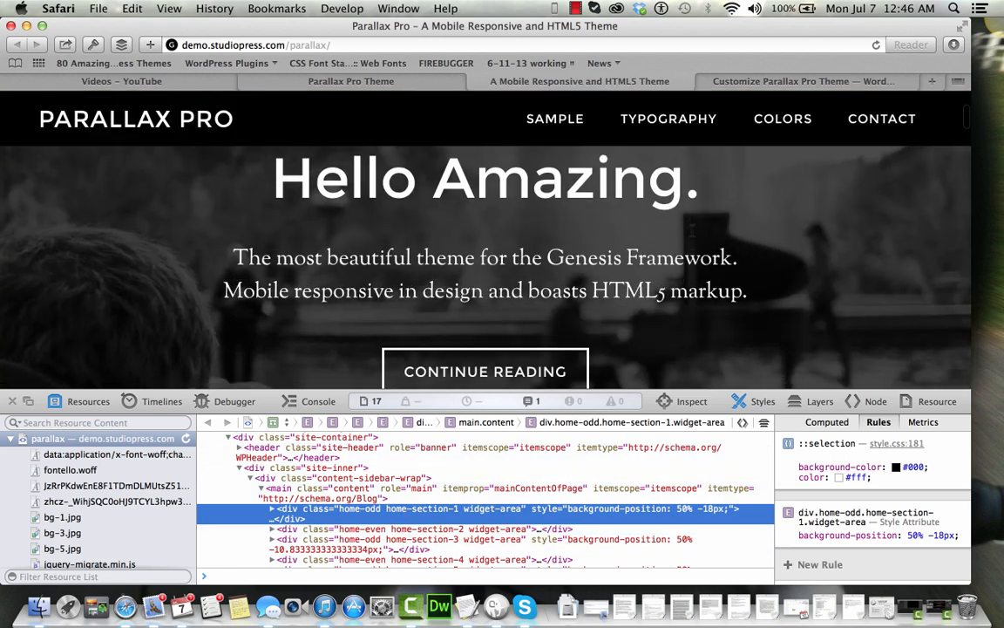
{"action": "scroll", "coordinate": [691, 229], "scroll_direction": "down", "scroll_amount": 5}
{"action": "scroll", "coordinate": [693, 233], "scroll_direction": "up", "scroll_amount": 2}
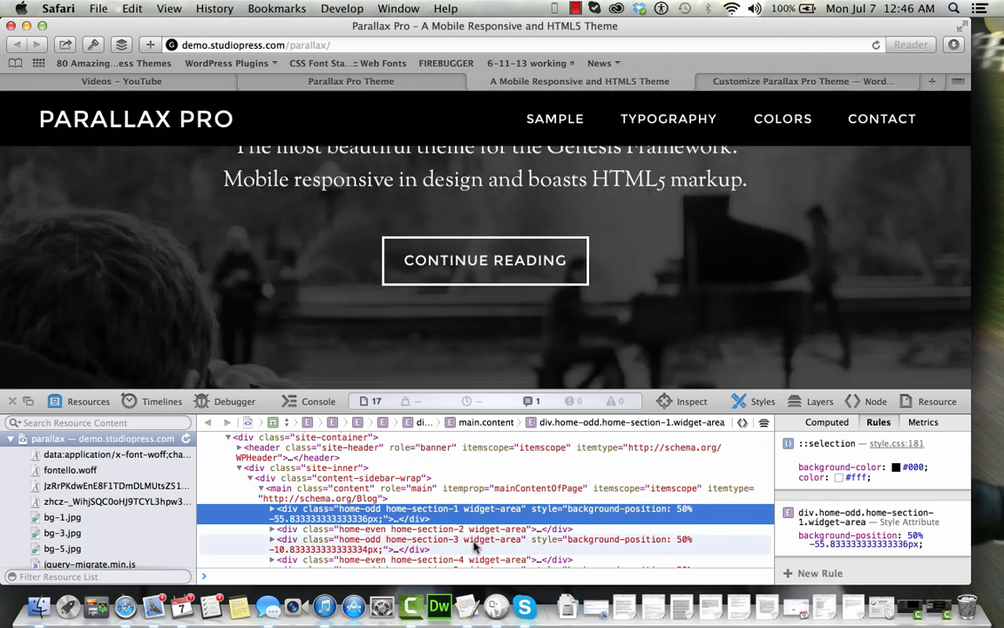
Return to the Parallax Pro theme customizer and open the Home Section 1 widget area to check its contents
{"action": "left_click", "coordinate": [723, 81]}
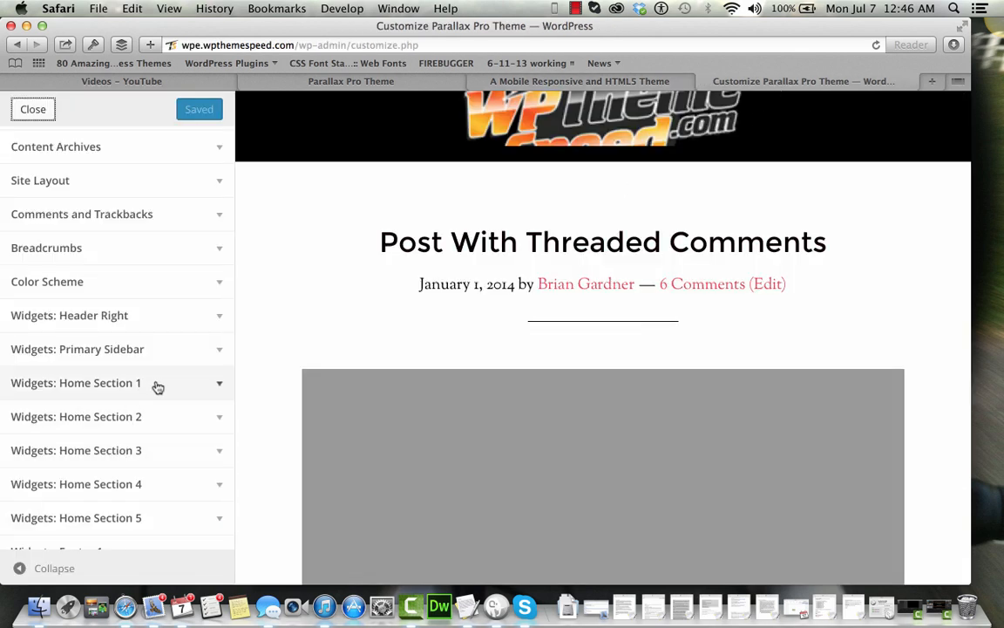
{"action": "scroll", "coordinate": [155, 386], "scroll_direction": "down", "scroll_amount": 1}
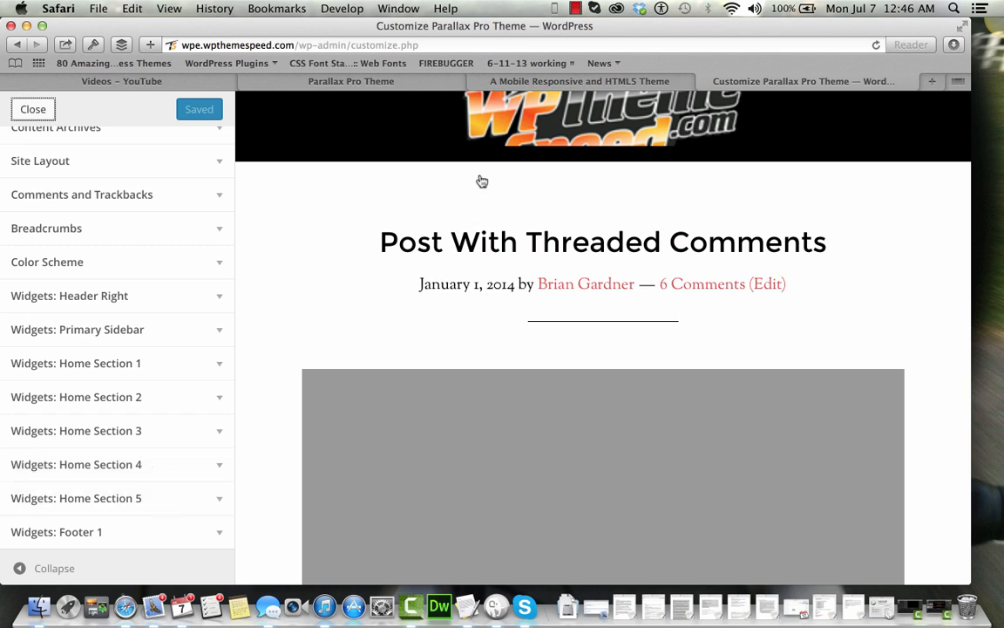
{"action": "left_click", "coordinate": [220, 366]}
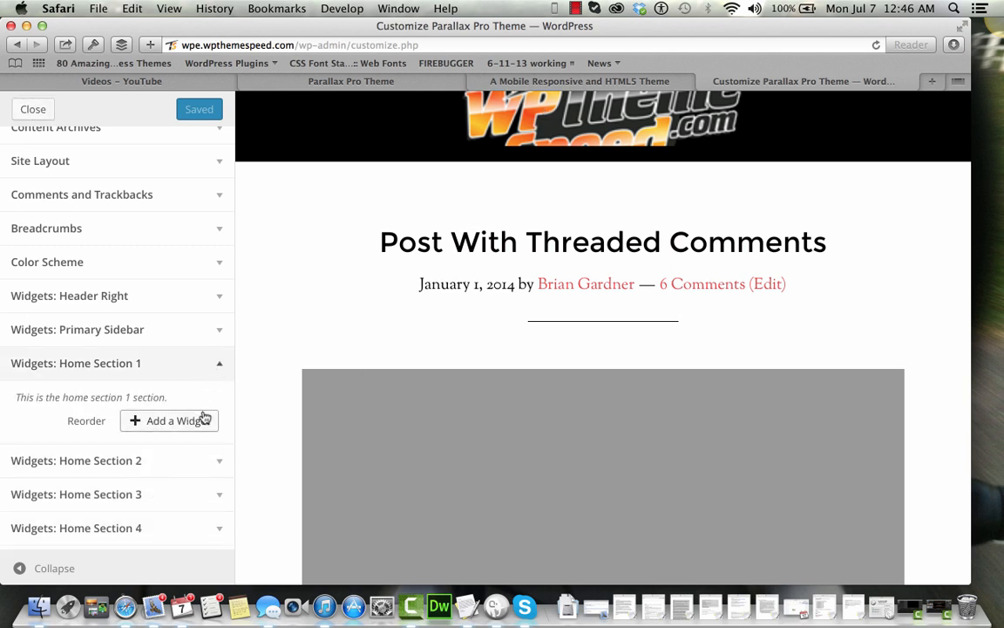
Set the default site layout to Full Width Content in the customizer
{"action": "scroll", "coordinate": [178, 287], "scroll_direction": "up", "scroll_amount": 3}
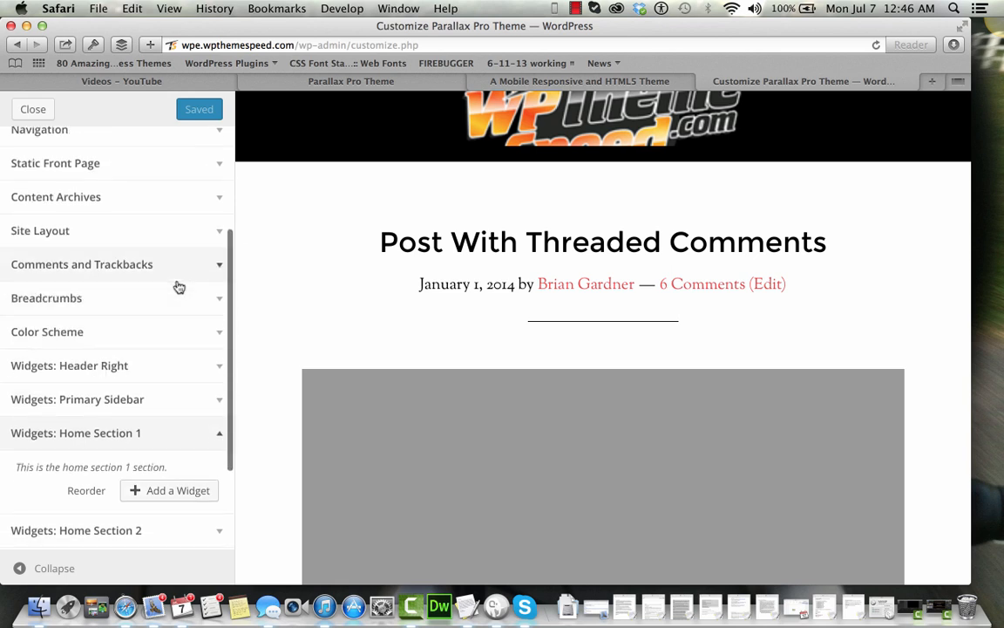
{"action": "left_click", "coordinate": [199, 230]}
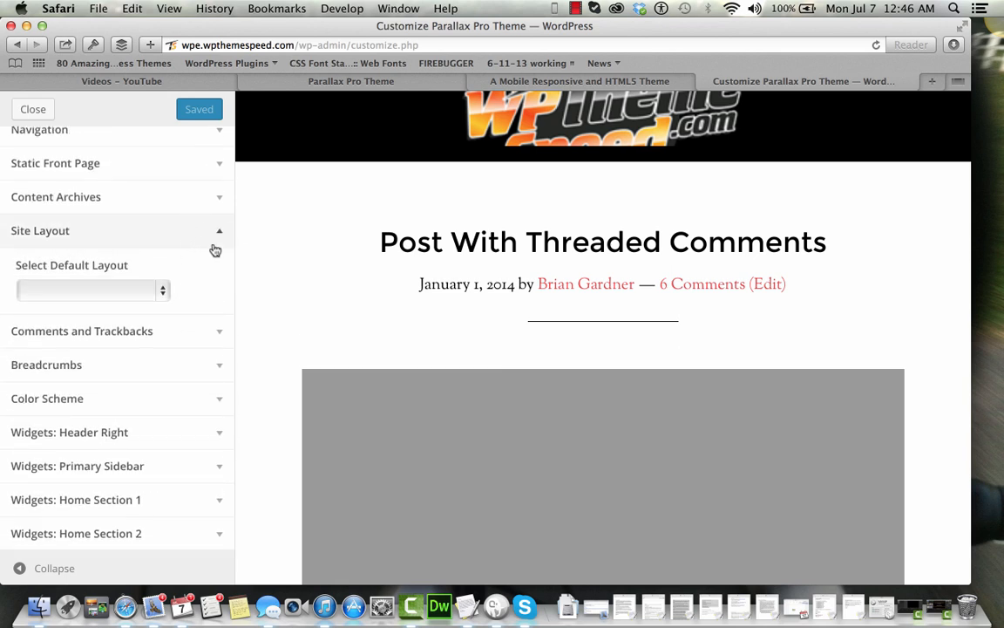
{"action": "left_click", "coordinate": [162, 293]}
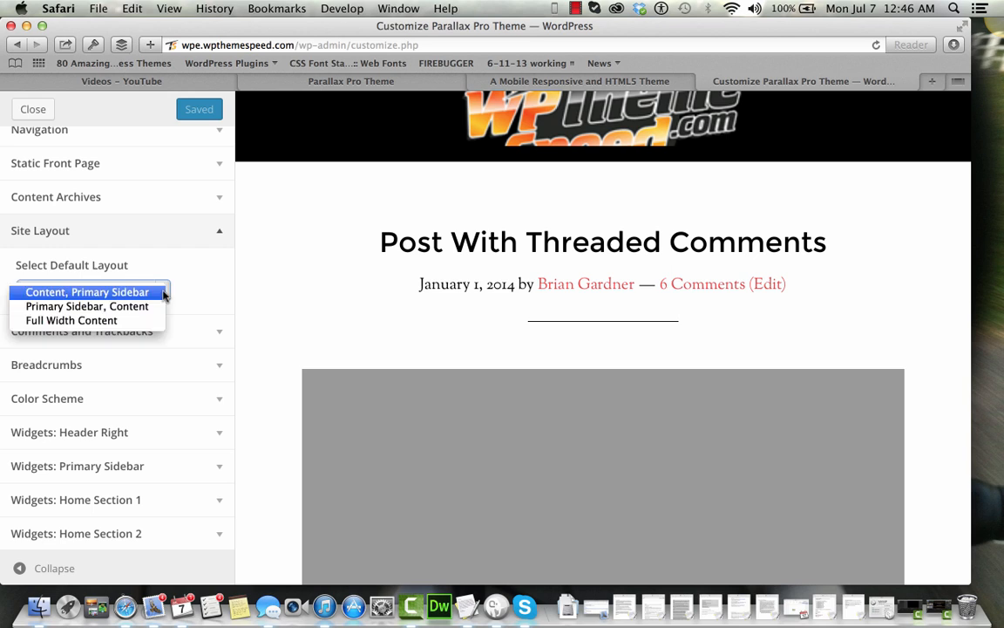
{"action": "left_click", "coordinate": [145, 321]}
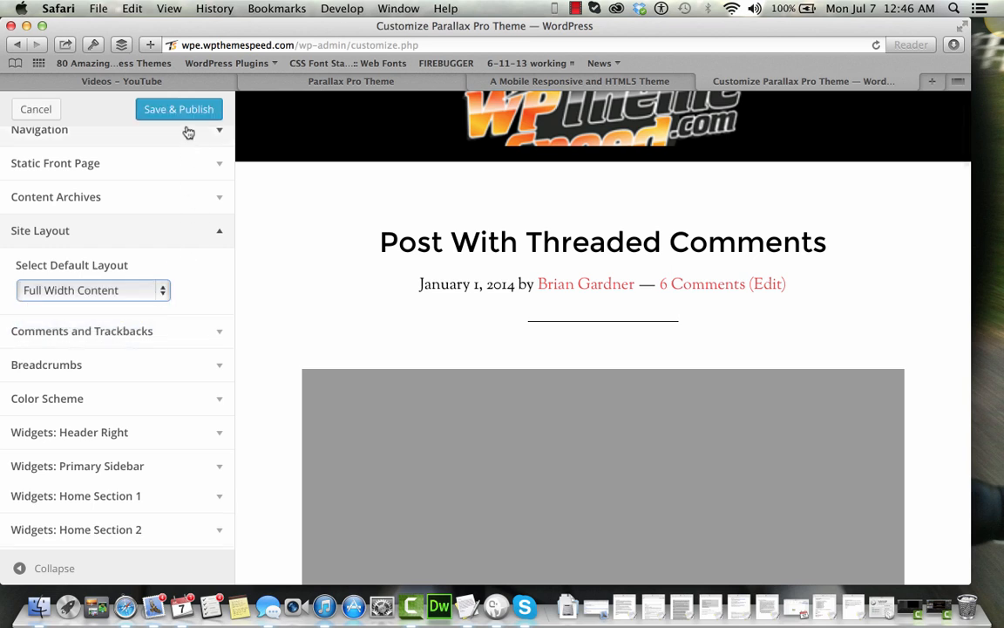
{"action": "left_click", "coordinate": [209, 233]}
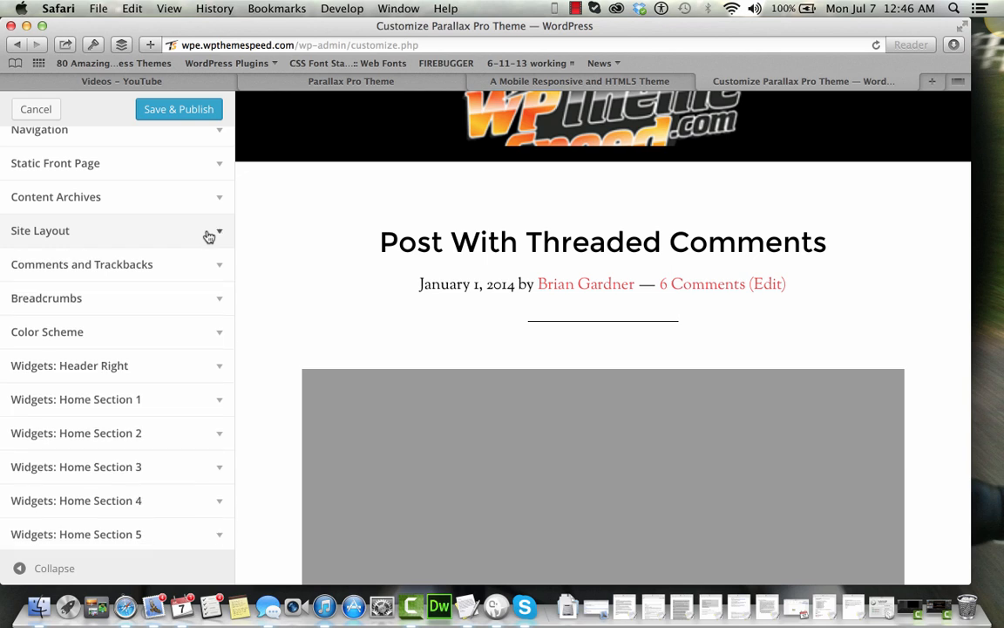
Preview the Parallax Pro Green and Parallax Pro Orange color styles and restore the Default style
{"action": "left_click", "coordinate": [210, 331]}
{"action": "left_click", "coordinate": [135, 393]}
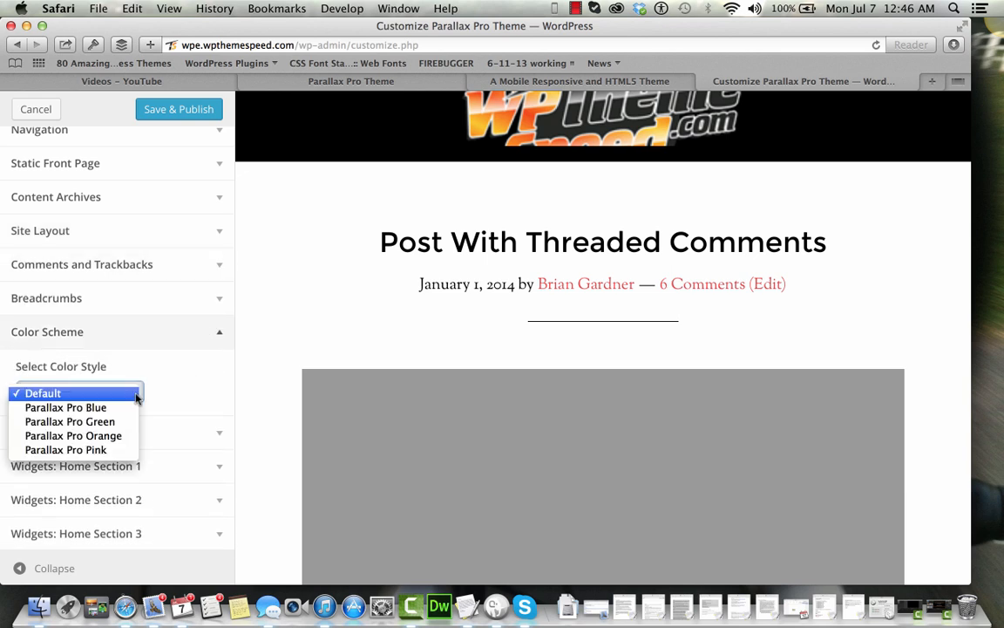
{"action": "left_click", "coordinate": [136, 397]}
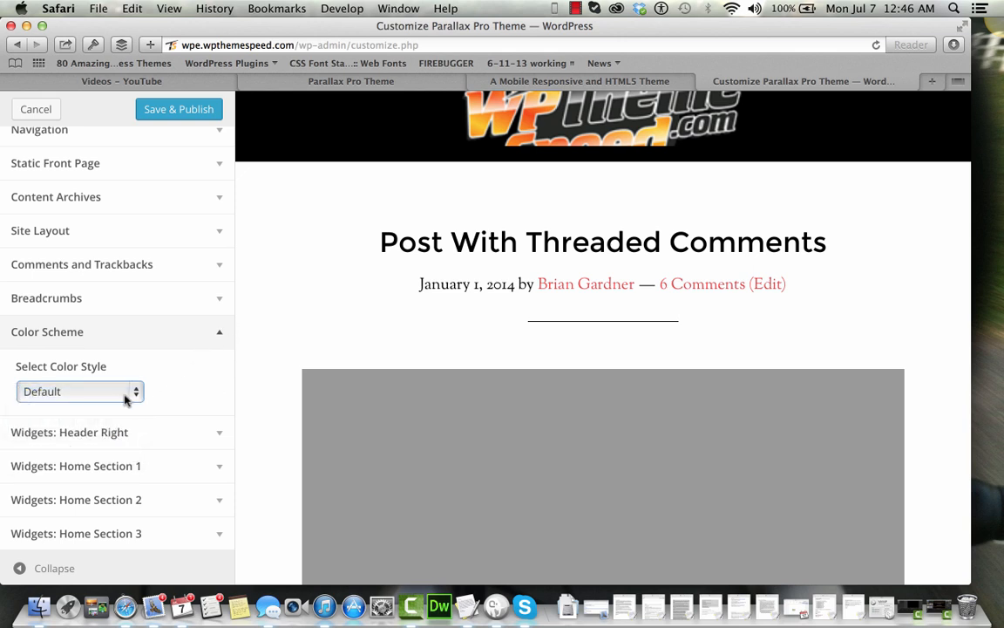
{"action": "left_click", "coordinate": [126, 398]}
{"action": "left_click", "coordinate": [120, 419]}
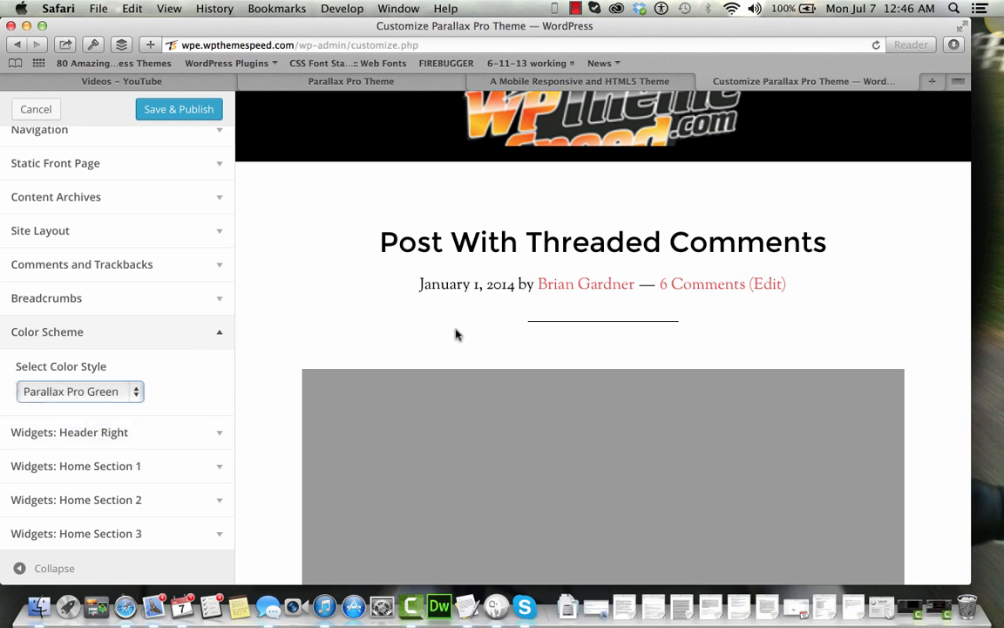
{"action": "left_click", "coordinate": [136, 397]}
{"action": "left_click", "coordinate": [129, 408]}
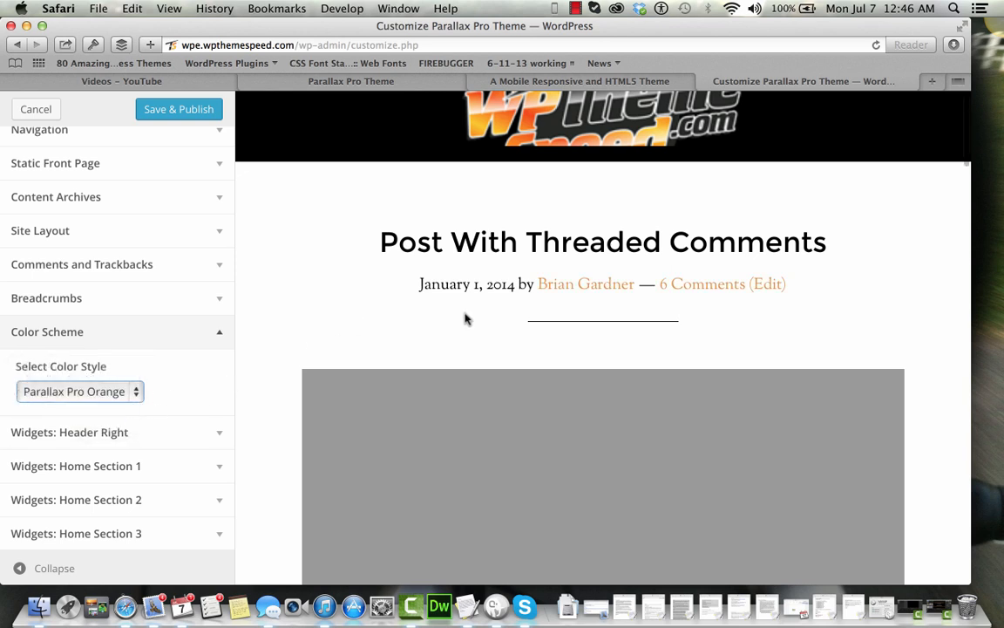
{"action": "left_click", "coordinate": [136, 394]}
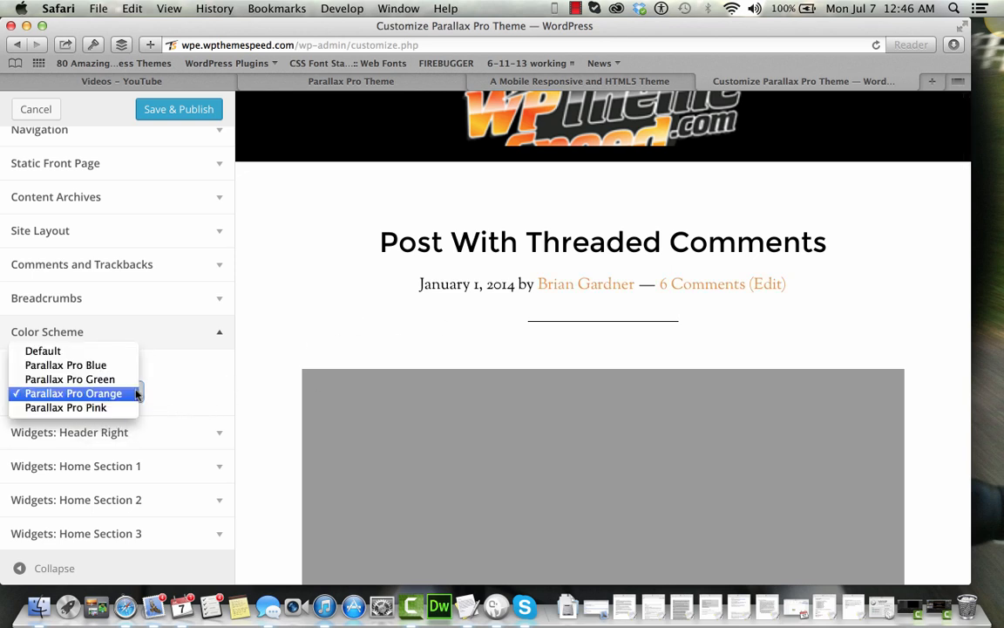
{"action": "left_click", "coordinate": [117, 351]}
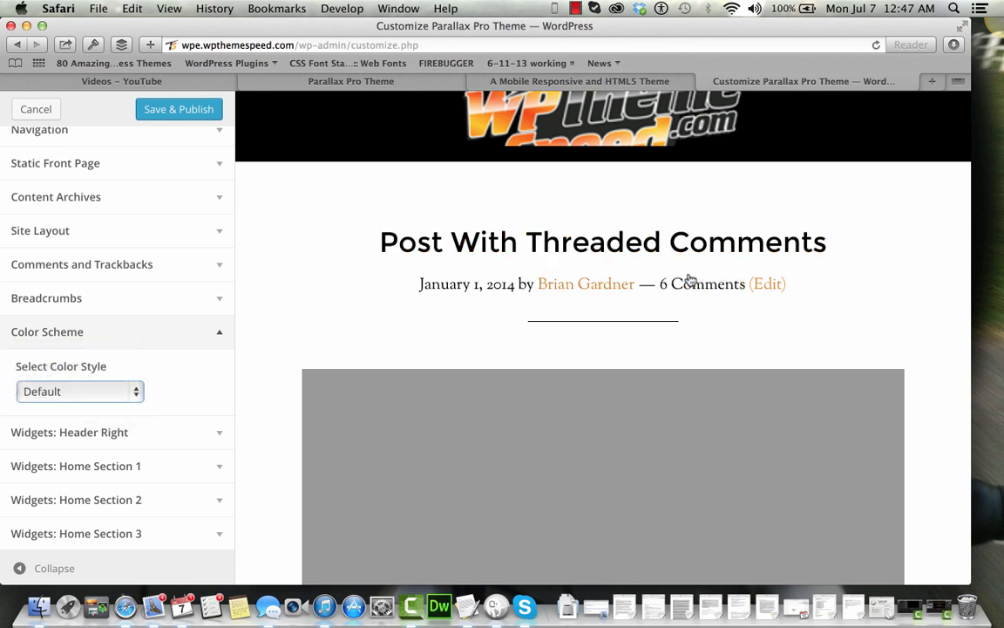
{"action": "scroll", "coordinate": [251, 437], "scroll_direction": "down", "scroll_amount": 1}
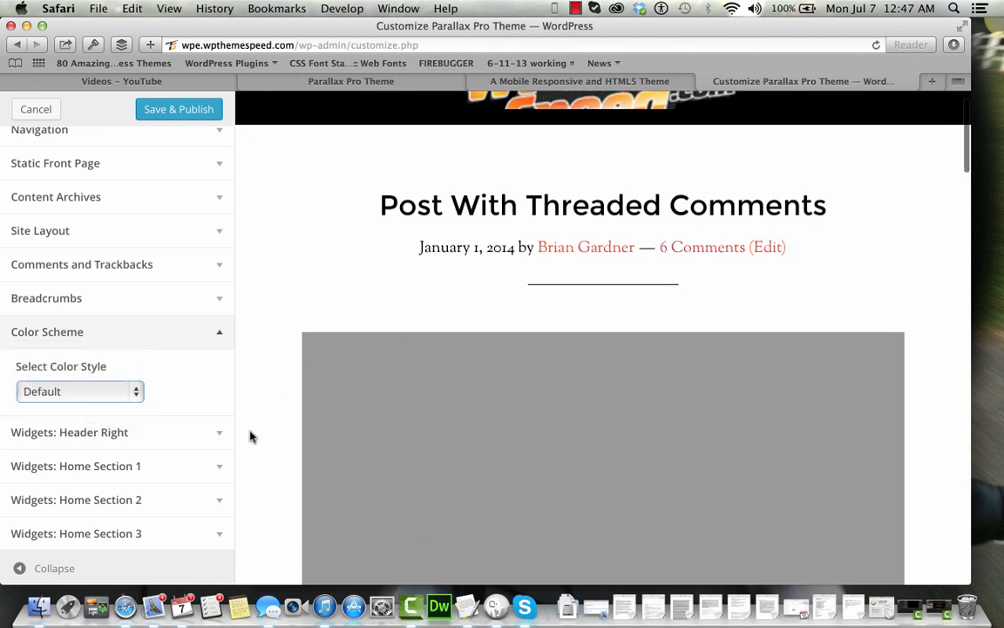
Open the Home Section 1 widget area, and find the matching section's background-image rule in the demo site's inspector
{"action": "scroll", "coordinate": [197, 407], "scroll_direction": "down", "scroll_amount": 3}
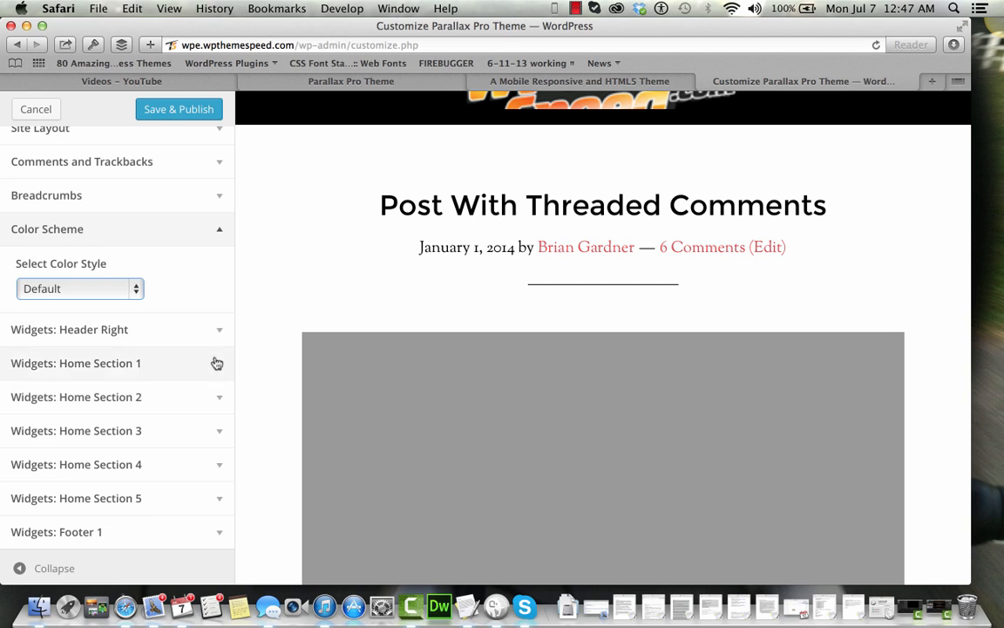
{"action": "left_click", "coordinate": [216, 361]}
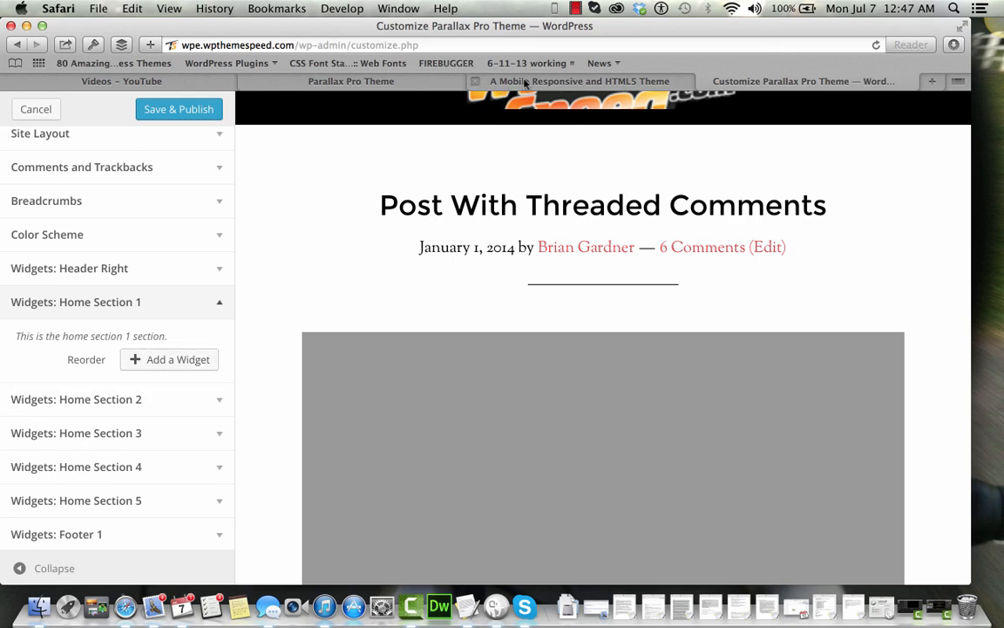
{"action": "left_click", "coordinate": [477, 81]}
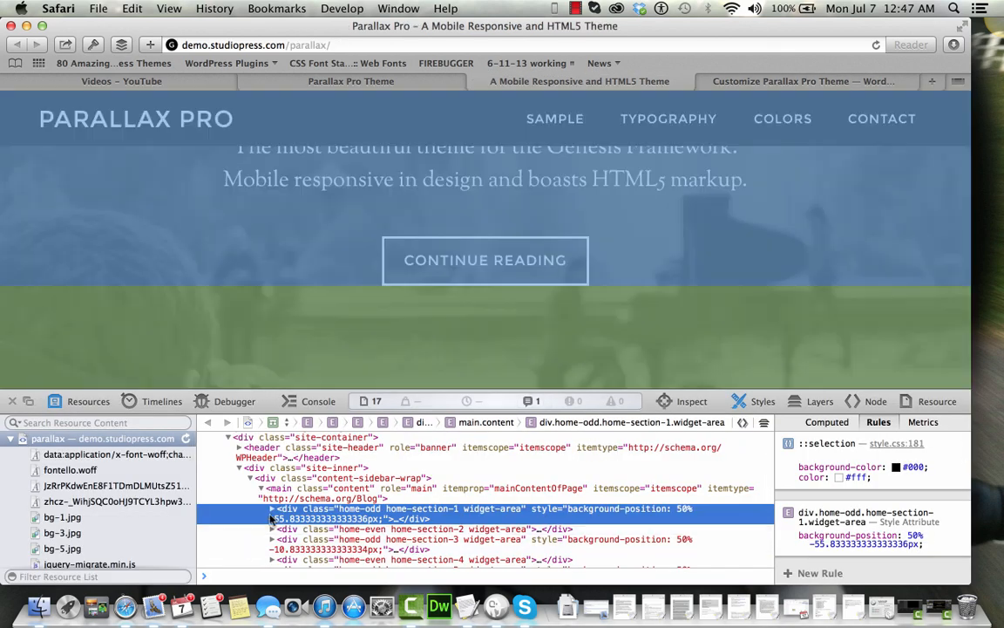
{"action": "left_click", "coordinate": [272, 510]}
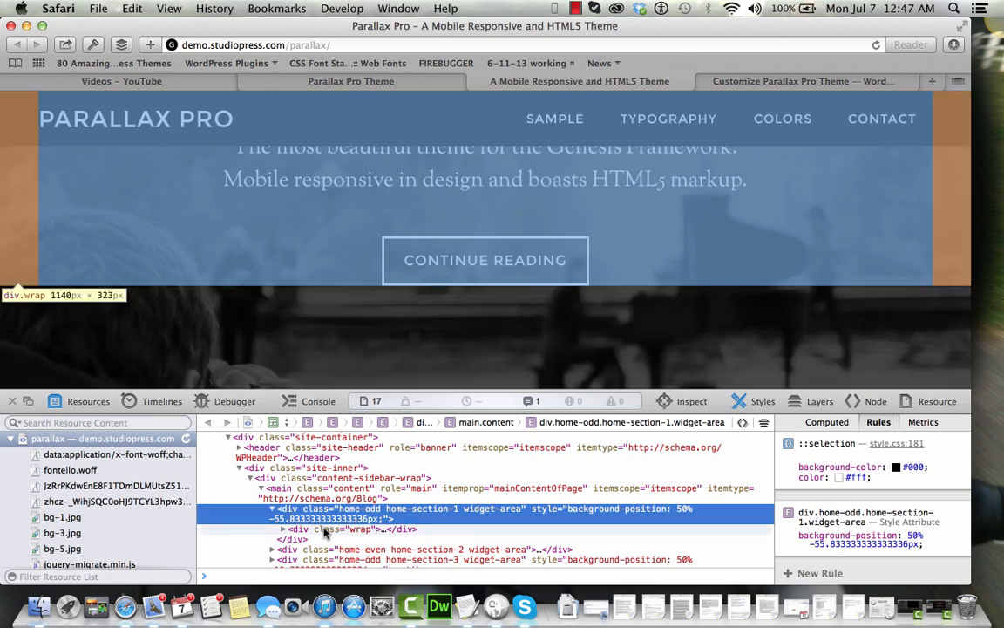
{"action": "scroll", "coordinate": [867, 506], "scroll_direction": "down", "scroll_amount": 4}
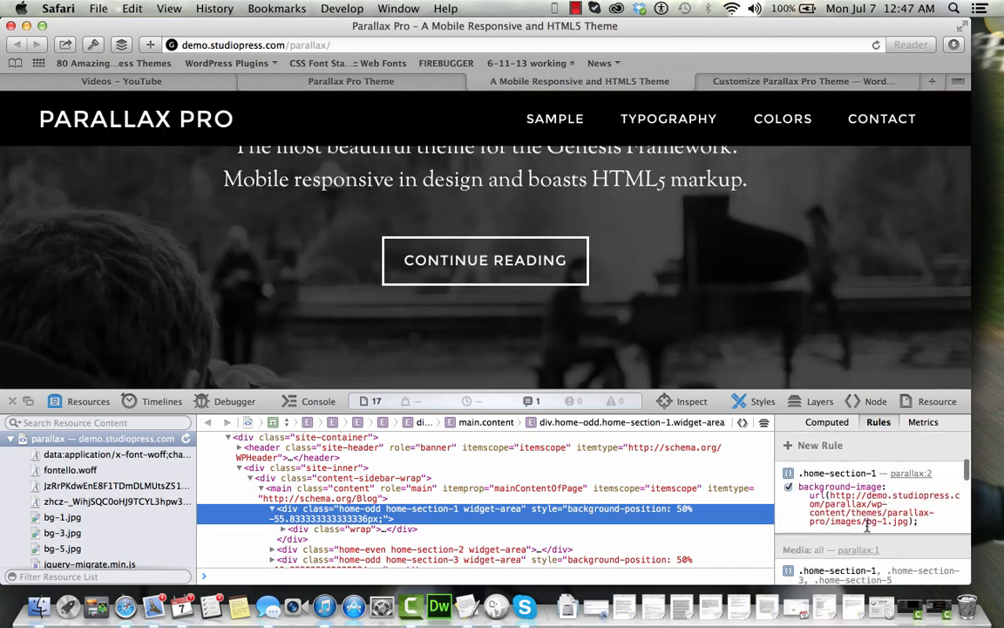
Copy the Home Section 1 background image URL from the inspector's rule and open bg-1.jpg in a new browser tab
{"action": "left_click", "coordinate": [869, 501]}
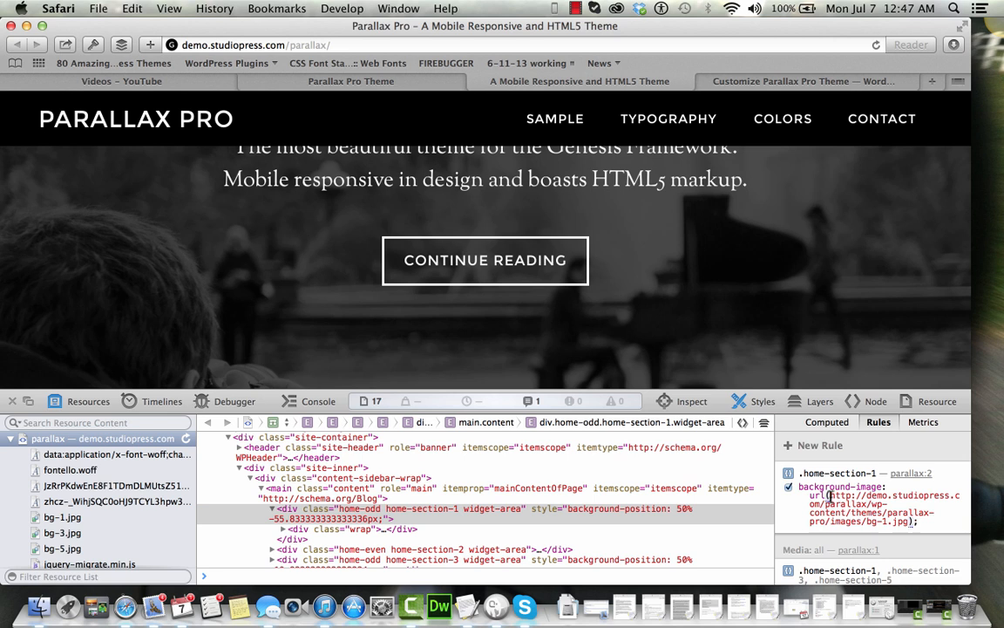
{"action": "left_click_drag", "start_coordinate": [829, 495], "coordinate": [904, 521]}
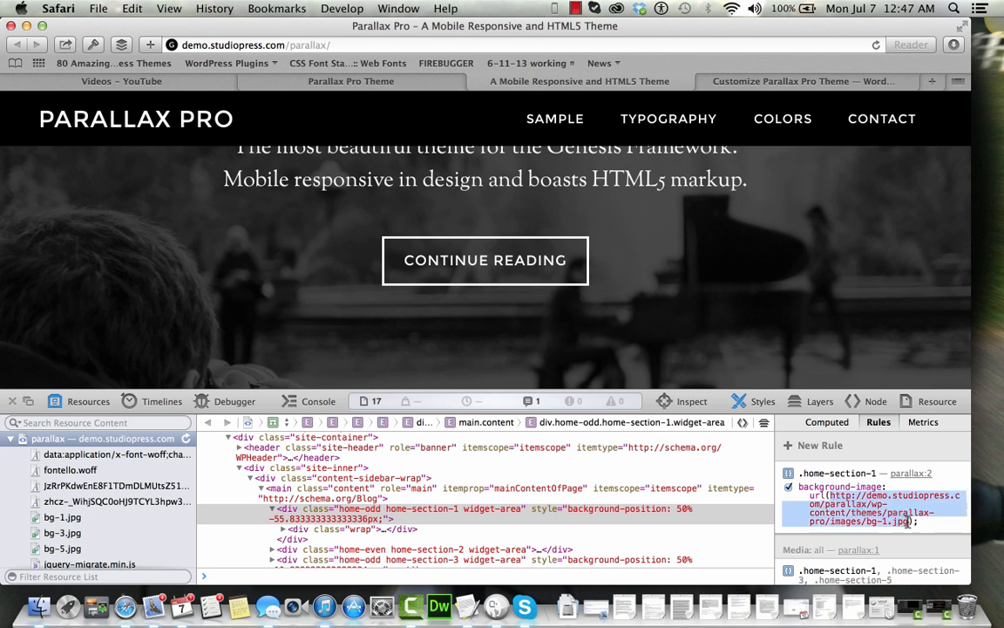
{"action": "key", "text": "super+c"}
{"action": "key", "text": "super+t"}
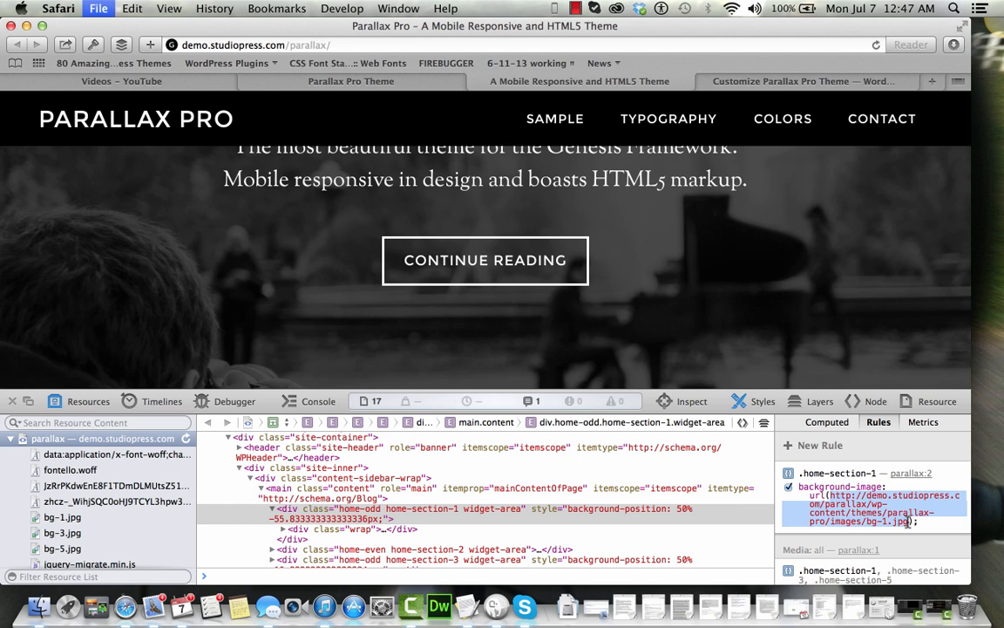
{"action": "key", "text": "super+v"}
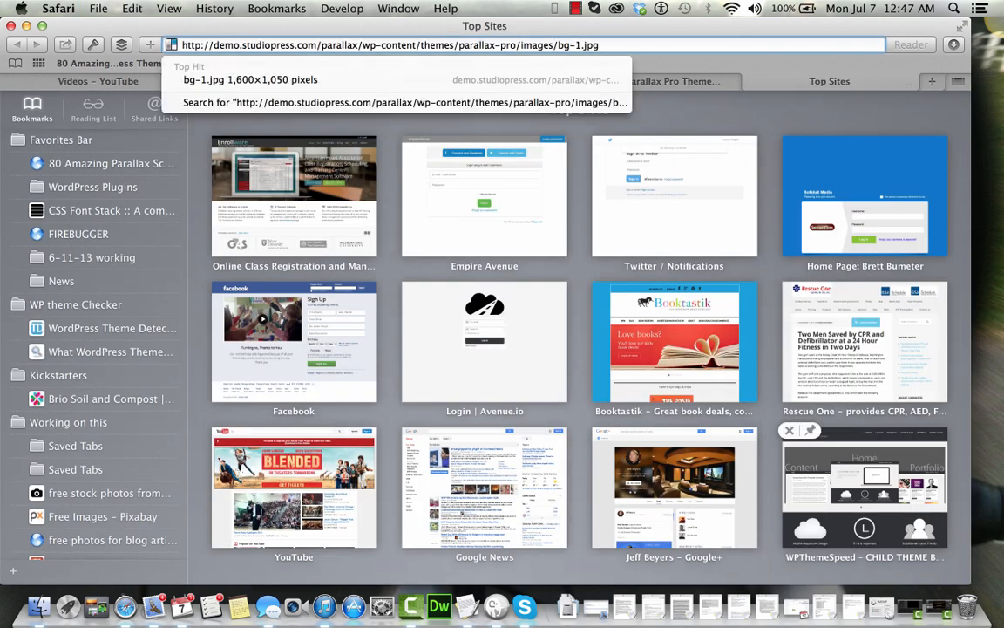
{"action": "key", "text": "Return"}
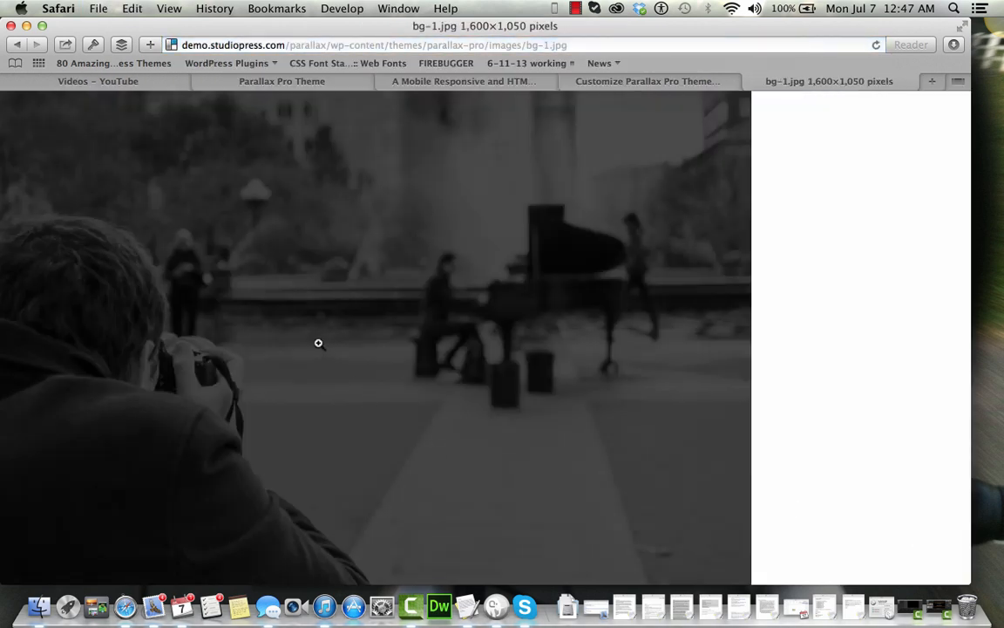
Compare bg-1.jpg with the demo page's first section, and save the image to the Downloads folder
{"action": "left_click", "coordinate": [457, 87]}
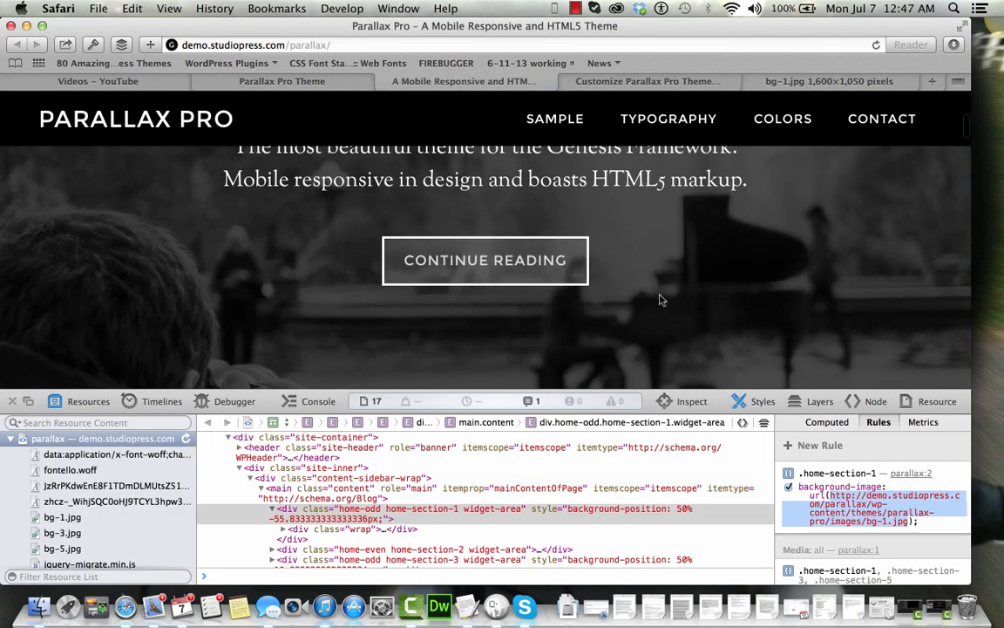
{"action": "scroll", "coordinate": [731, 328], "scroll_direction": "up", "scroll_amount": 2}
{"action": "scroll", "coordinate": [731, 329], "scroll_direction": "up", "scroll_amount": 2}
{"action": "scroll", "coordinate": [731, 329], "scroll_direction": "down", "scroll_amount": 6}
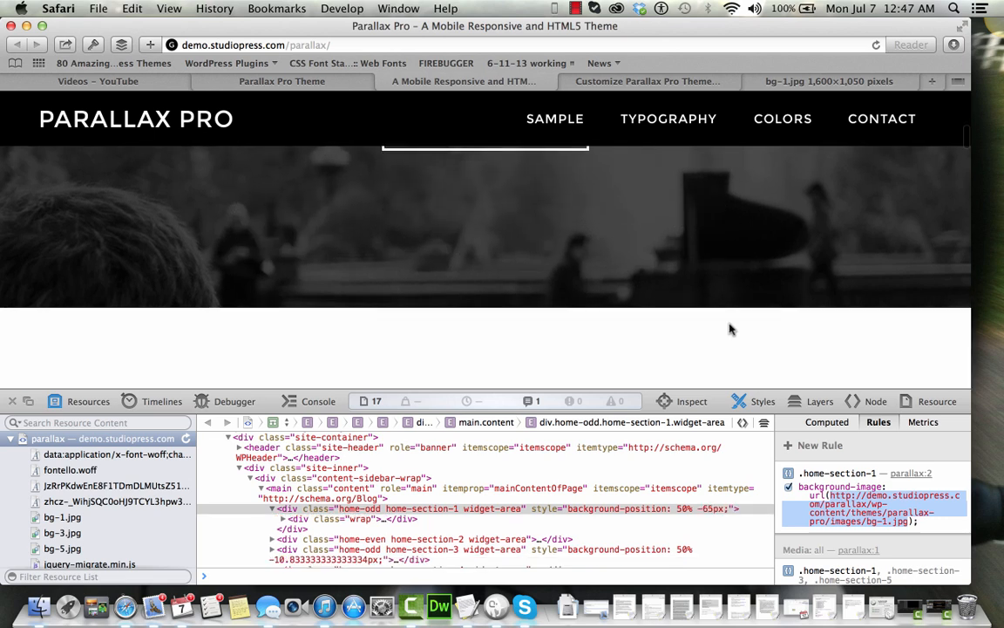
{"action": "scroll", "coordinate": [732, 329], "scroll_direction": "up", "scroll_amount": 3}
{"action": "scroll", "coordinate": [731, 329], "scroll_direction": "up", "scroll_amount": 2}
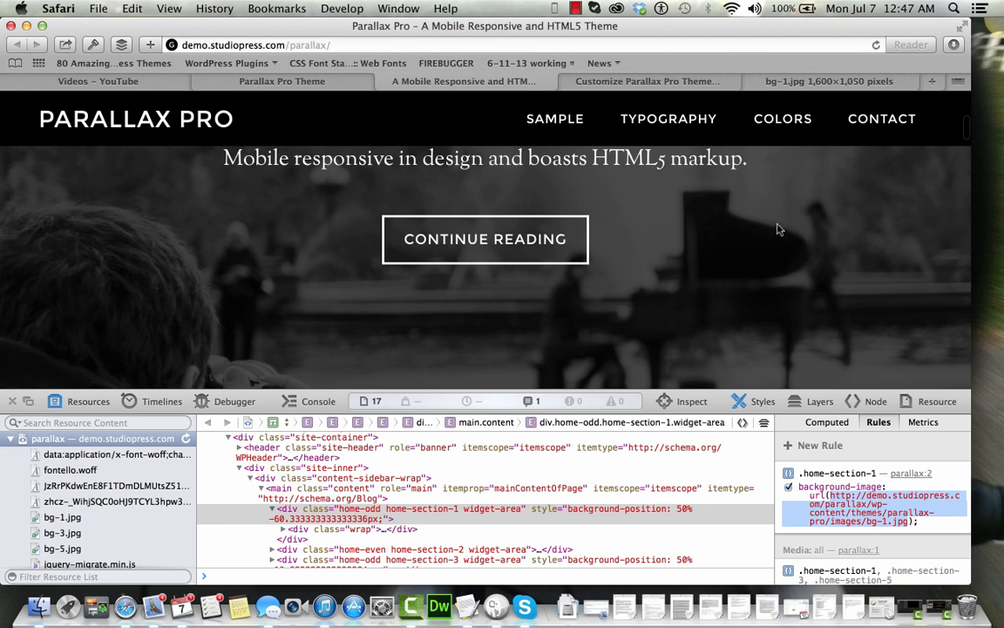
{"action": "left_click", "coordinate": [819, 83]}
{"action": "right_click", "coordinate": [326, 323]}
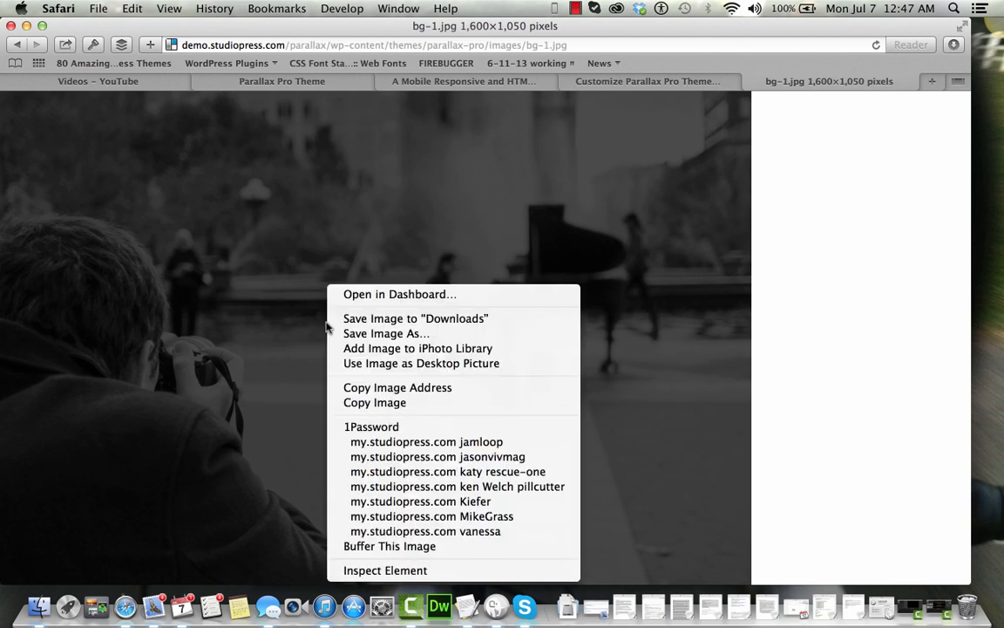
{"action": "left_click", "coordinate": [377, 321]}
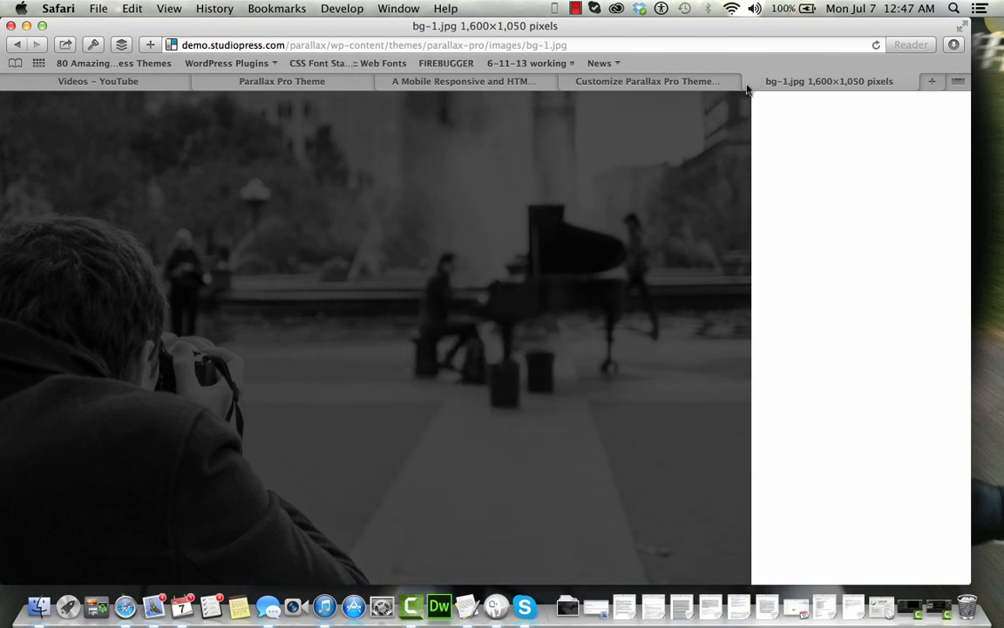
Inspect the demo site's home-section-3 element and select the bg-3.jpg URL in its background-image rule
{"action": "left_click", "coordinate": [695, 83]}
{"action": "left_click", "coordinate": [462, 81]}
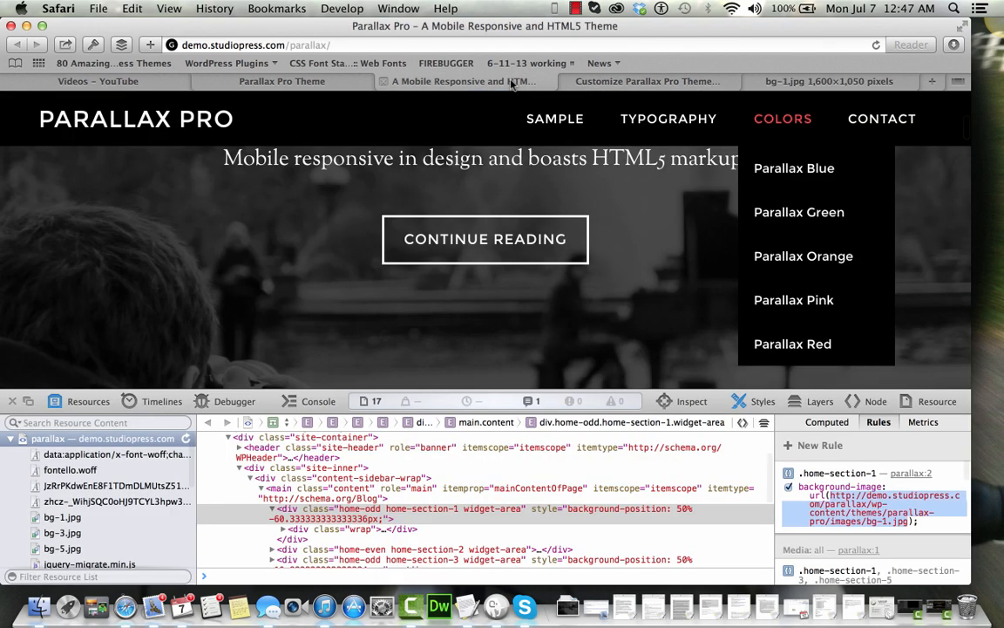
{"action": "scroll", "coordinate": [537, 270], "scroll_direction": "down", "scroll_amount": 5}
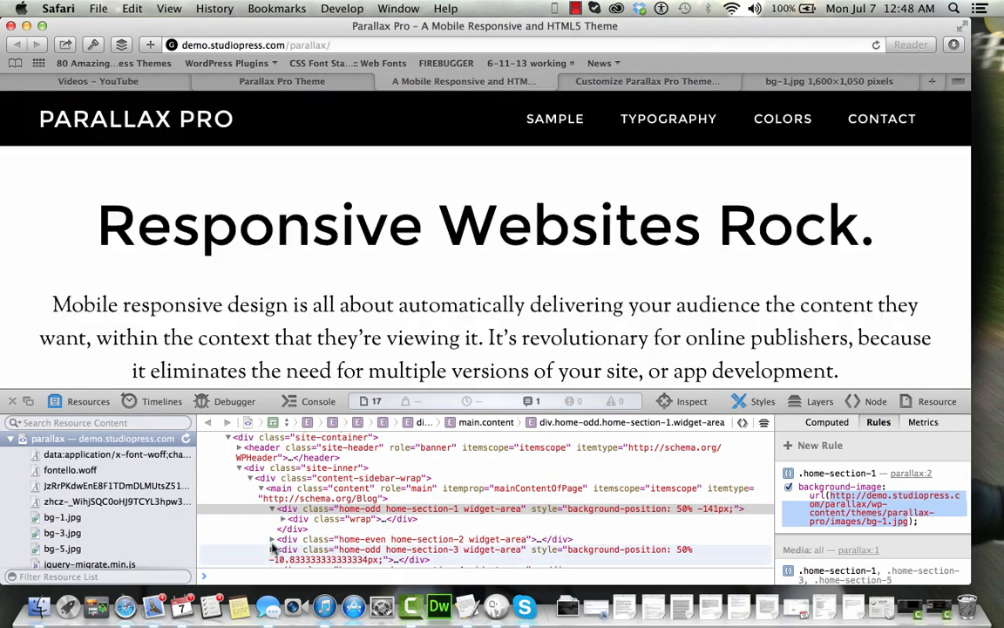
{"action": "left_click", "coordinate": [272, 551]}
{"action": "scroll", "coordinate": [421, 523], "scroll_direction": "down", "scroll_amount": 2}
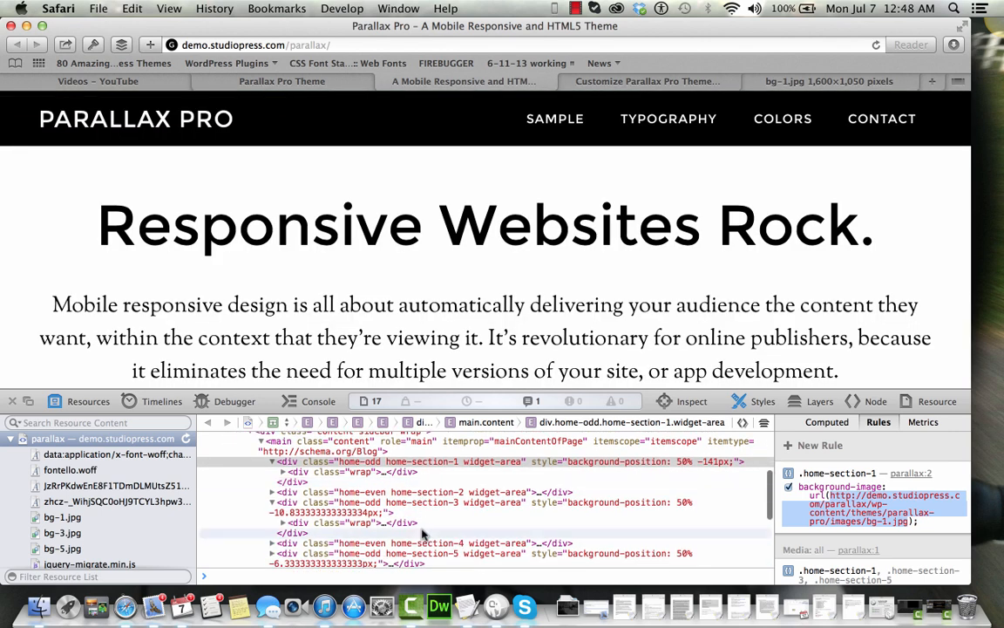
{"action": "left_click", "coordinate": [641, 517]}
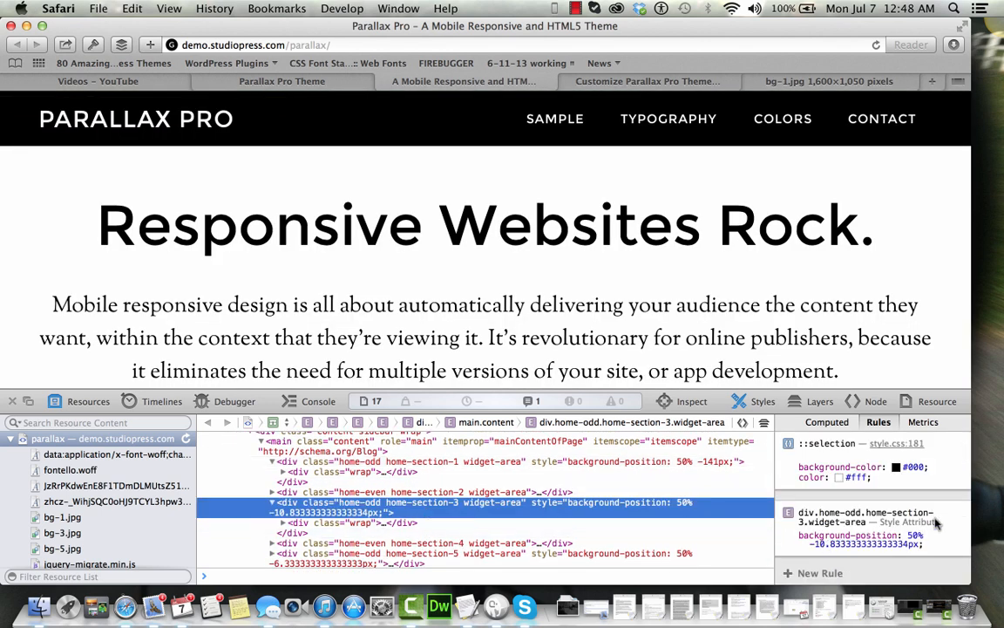
{"action": "scroll", "coordinate": [937, 521], "scroll_direction": "down", "scroll_amount": 3}
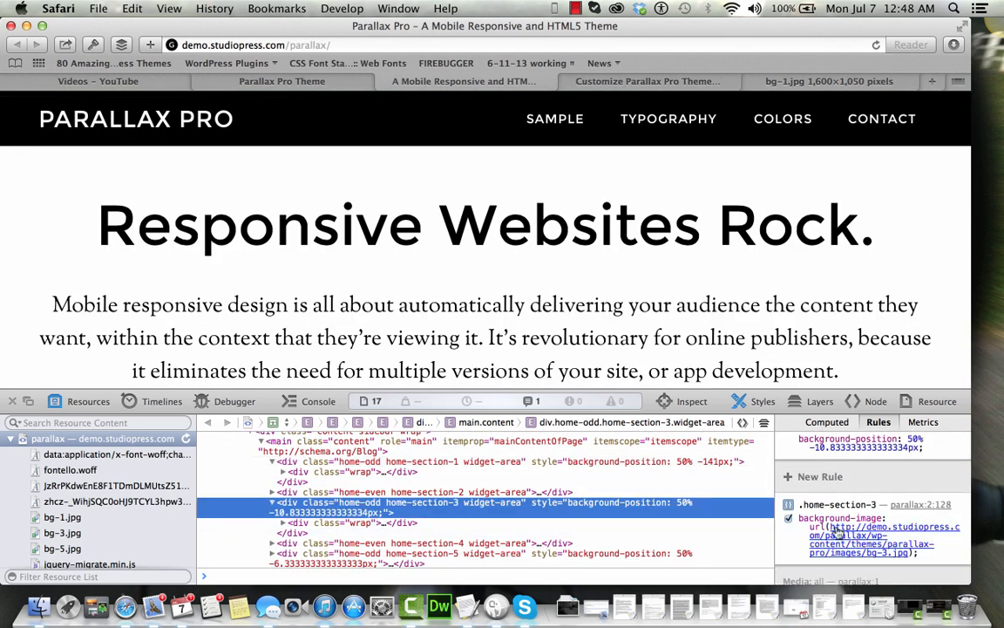
{"action": "right_click", "coordinate": [839, 529]}
{"action": "mouse_move", "coordinate": [852, 497]}
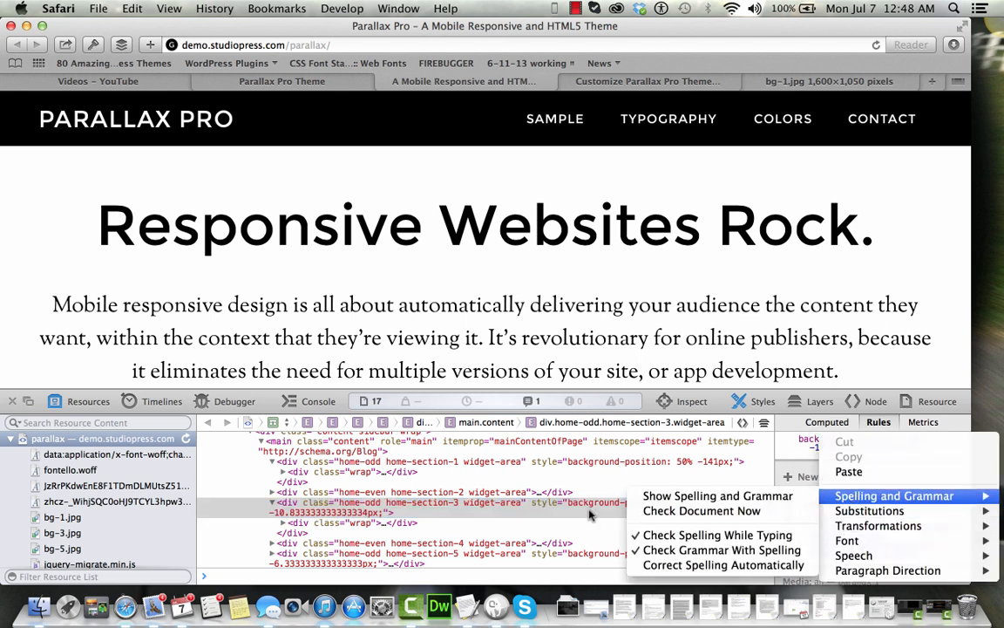
{"action": "left_click", "coordinate": [559, 528]}
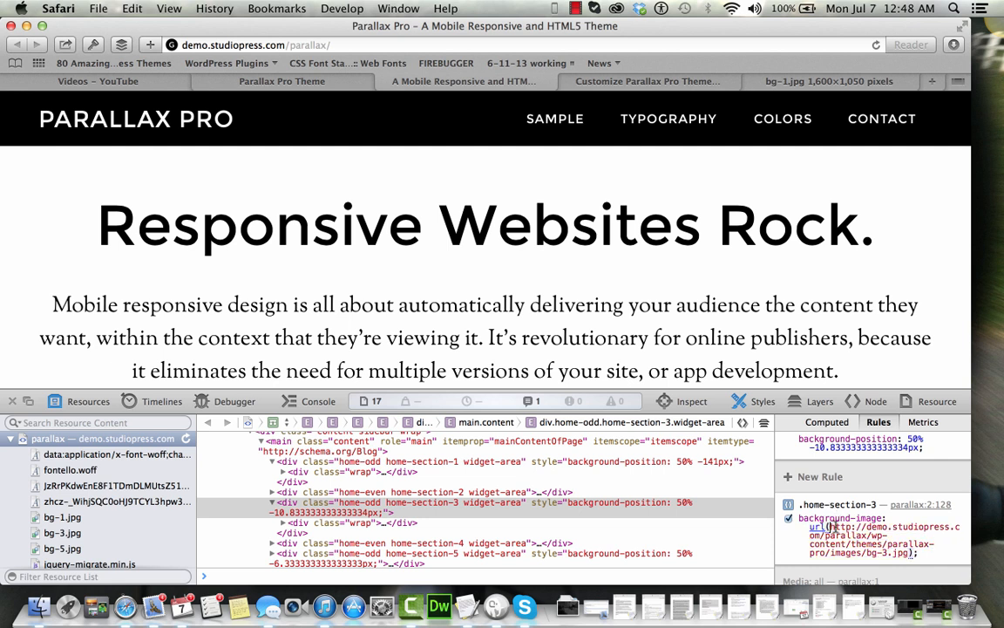
{"action": "left_click_drag", "start_coordinate": [833, 527], "coordinate": [887, 549]}
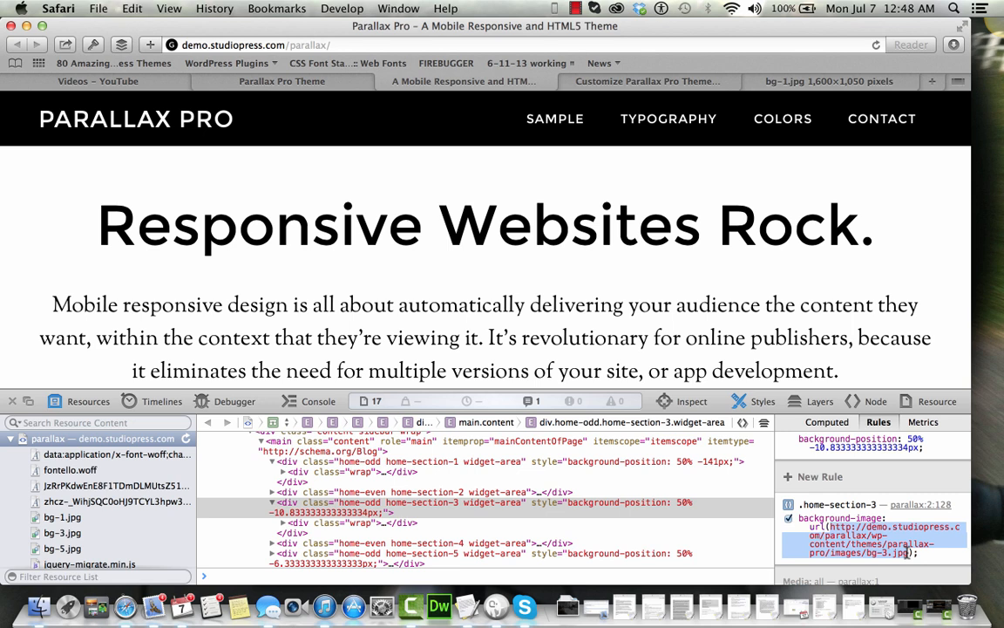
Load the bg-3.jpg URL in place of bg-1.jpg and save the image to the Downloads folder
{"action": "left_click", "coordinate": [745, 83]}
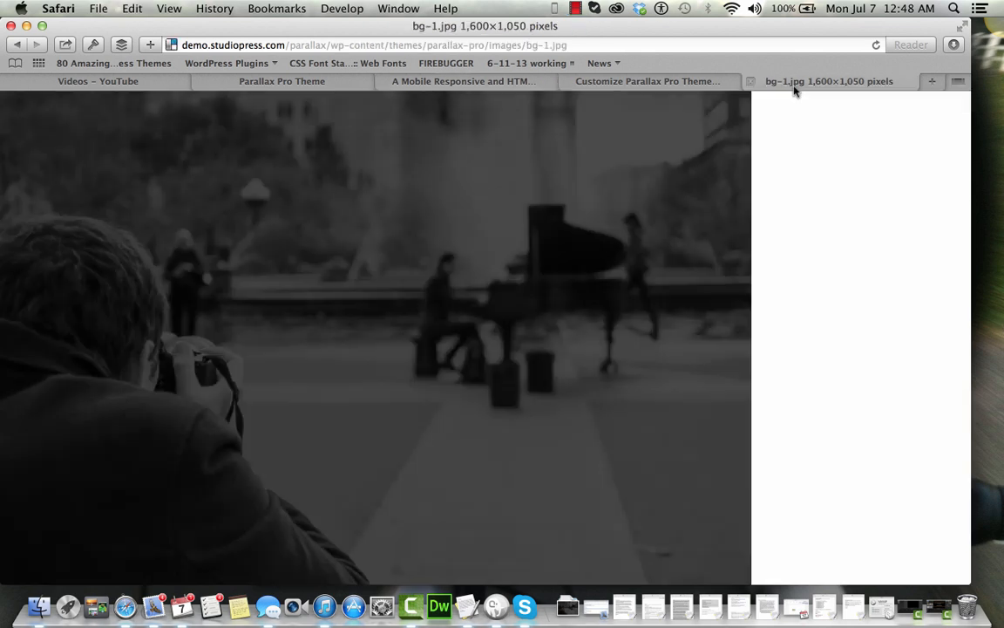
{"action": "left_click", "coordinate": [747, 48]}
{"action": "type", "text": "http://demo.studiopress.com/parallax/wp-content/themes/parallax-pro/images/bg-3.jpg"}
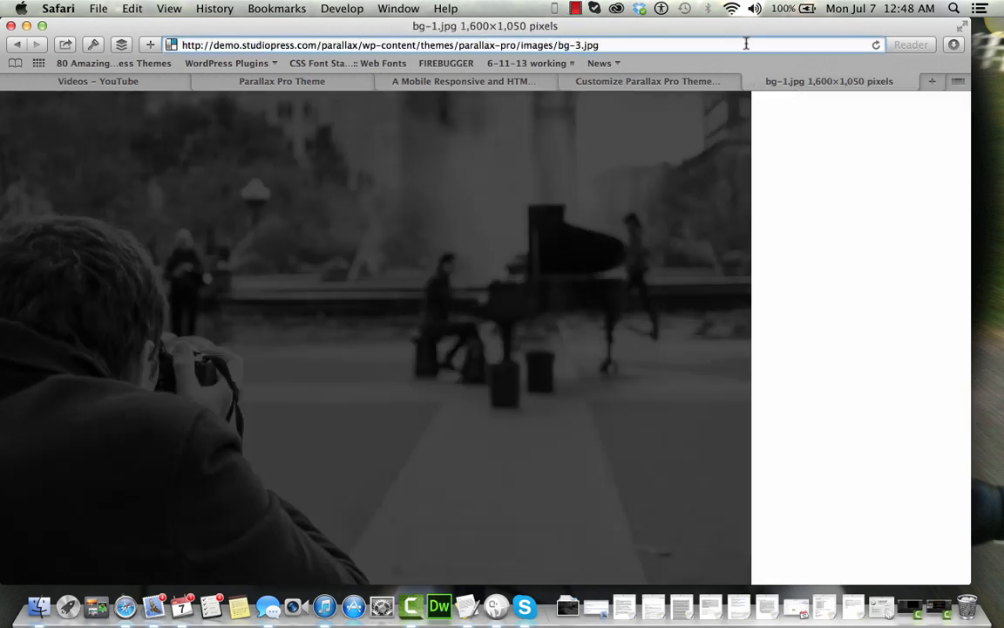
{"action": "key", "text": "Return"}
{"action": "right_click", "coordinate": [284, 218]}
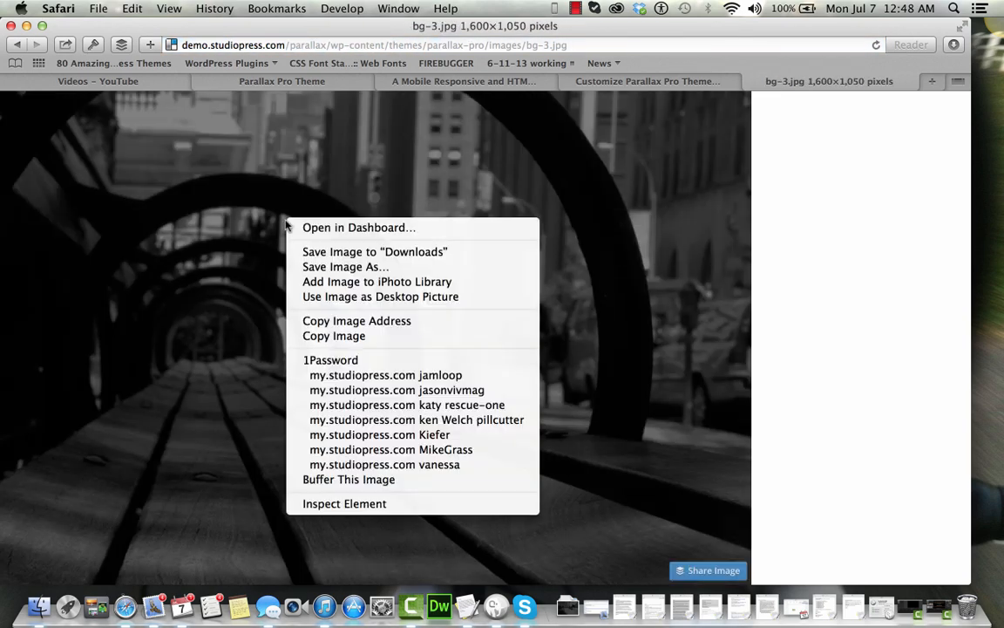
{"action": "left_click", "coordinate": [331, 252]}
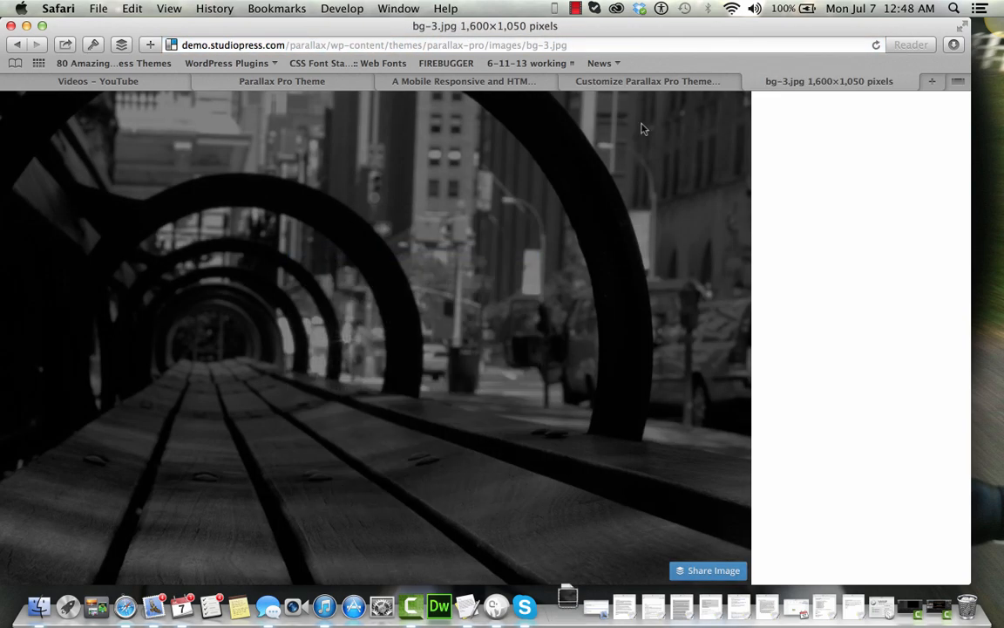
Inspect the demo site's home-section-5 element and copy the bg-5.jpg URL from its background-image rule
{"action": "left_click", "coordinate": [454, 82]}
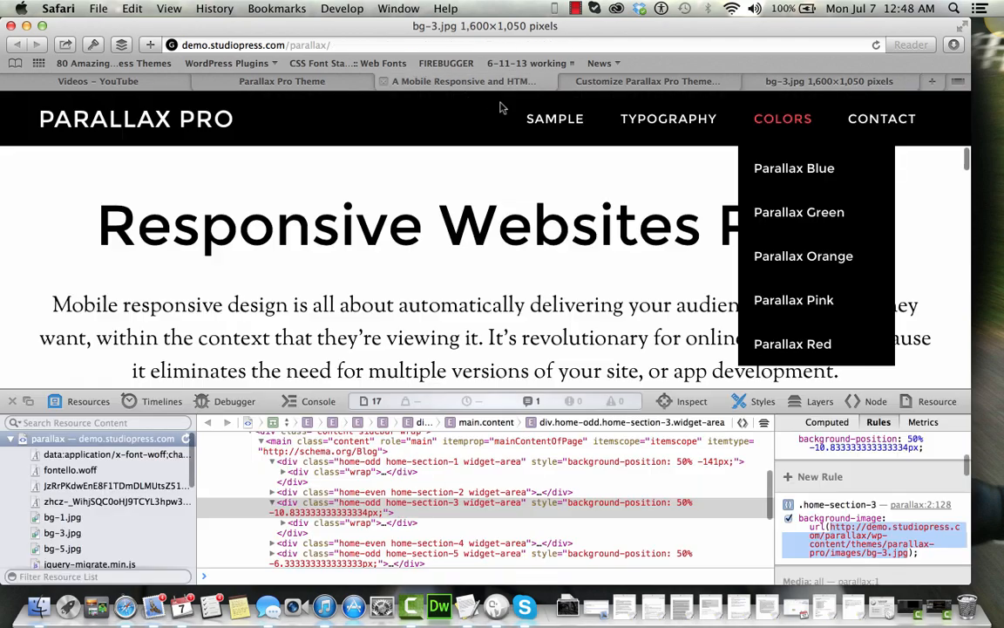
{"action": "scroll", "coordinate": [546, 332], "scroll_direction": "down", "scroll_amount": 10}
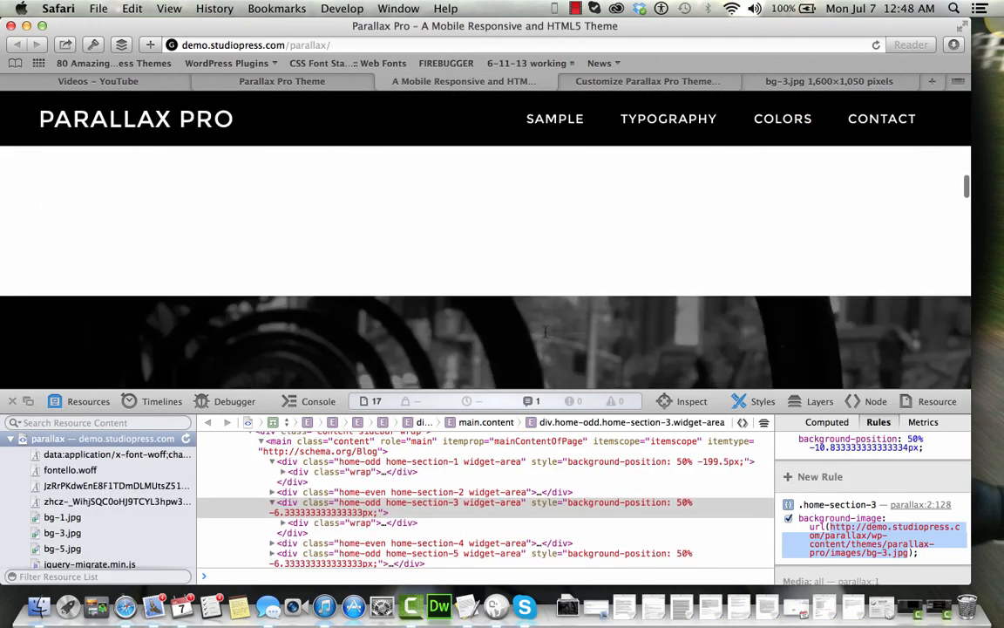
{"action": "scroll", "coordinate": [546, 336], "scroll_direction": "down", "scroll_amount": 10}
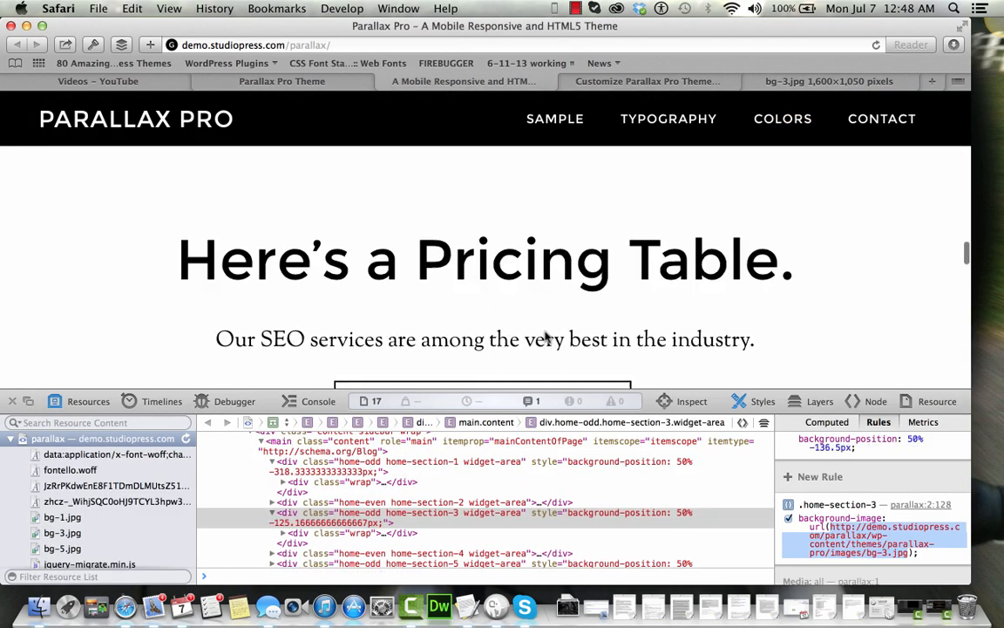
{"action": "scroll", "coordinate": [545, 336], "scroll_direction": "down", "scroll_amount": 10}
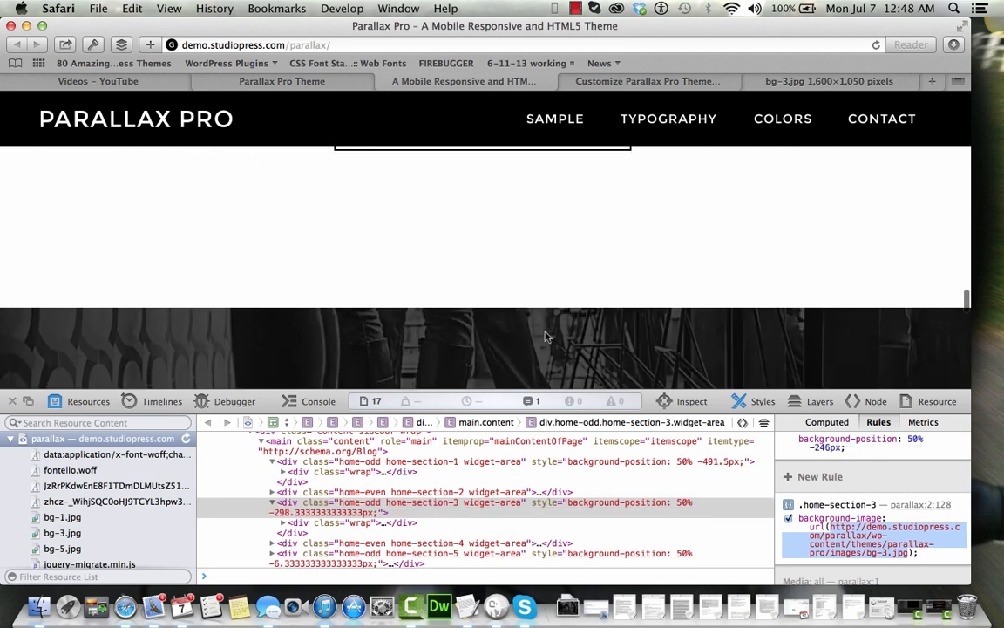
{"action": "scroll", "coordinate": [546, 337], "scroll_direction": "down", "scroll_amount": 5}
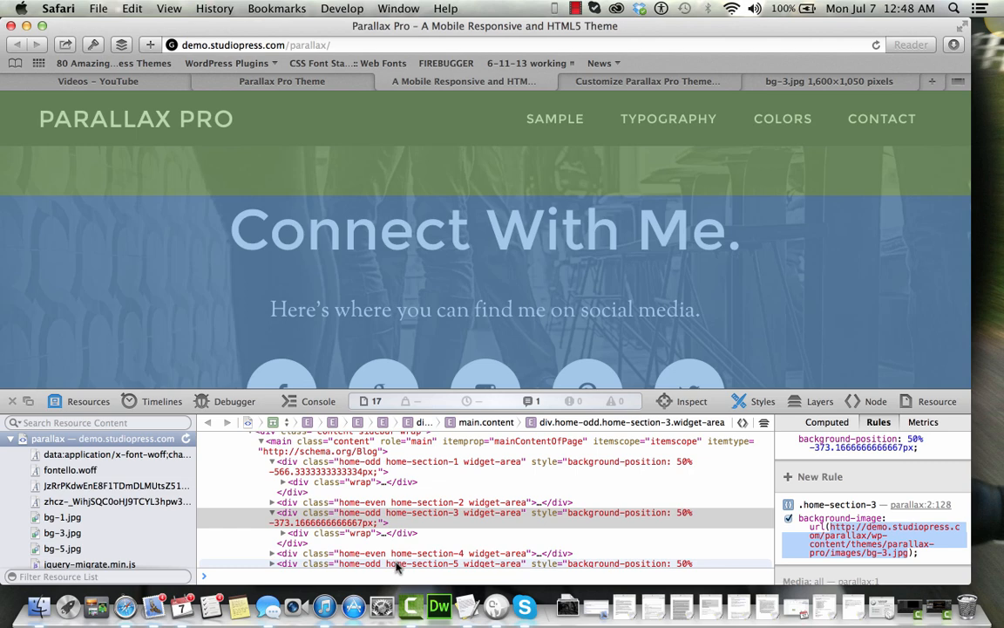
{"action": "left_click", "coordinate": [397, 565]}
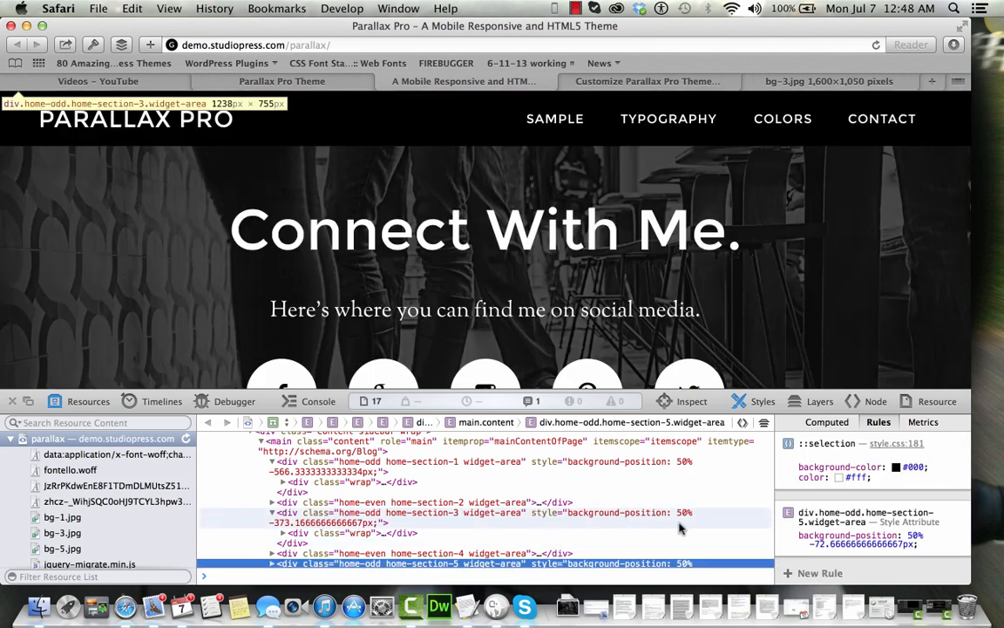
{"action": "scroll", "coordinate": [869, 542], "scroll_direction": "down", "scroll_amount": 4}
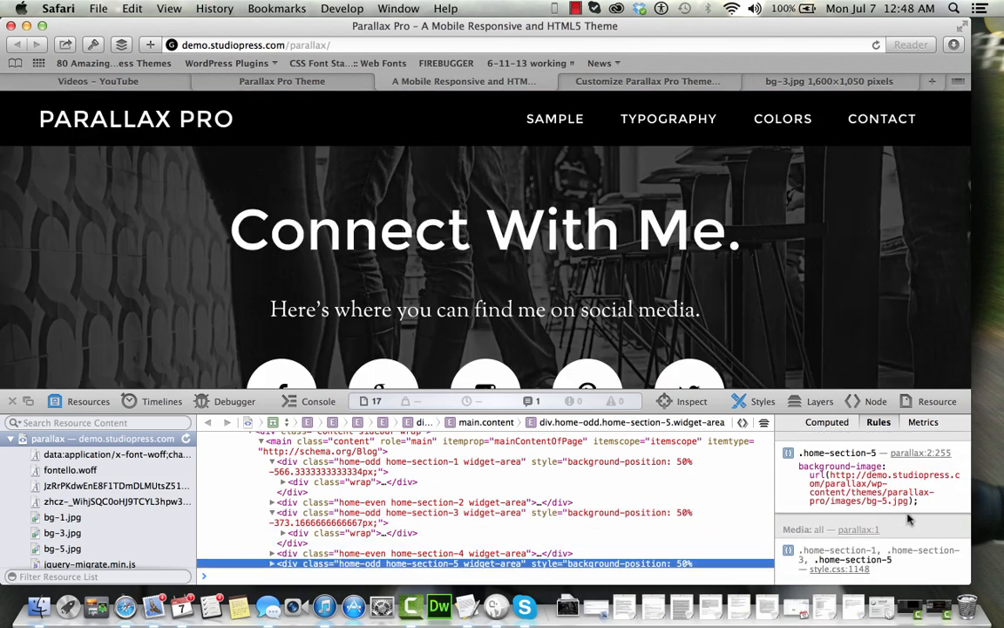
{"action": "left_click_drag", "start_coordinate": [908, 500], "coordinate": [835, 477]}
{"action": "key", "text": "super+c"}
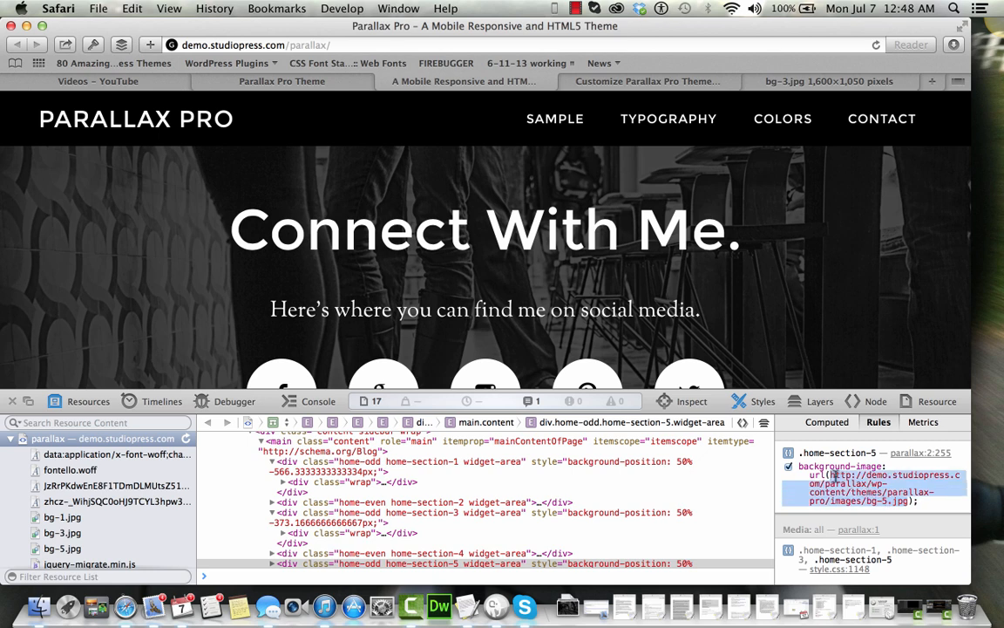
Load the bg-5.jpg URL in place of bg-3.jpg, save the image to Downloads, and return to the theme customizer
{"action": "left_click", "coordinate": [858, 82]}
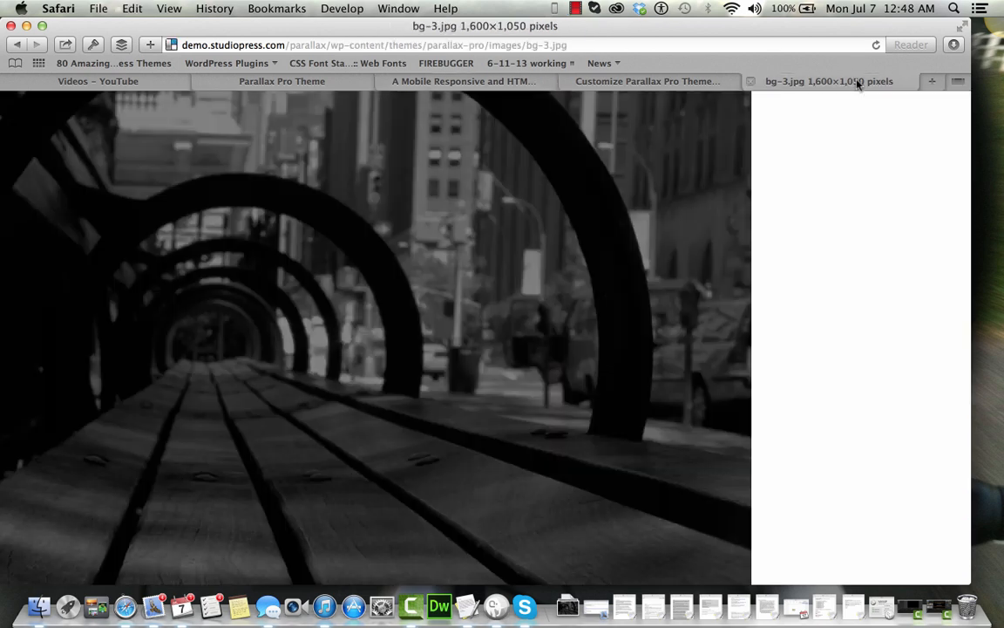
{"action": "left_click", "coordinate": [679, 44]}
{"action": "key", "text": "super+v"}
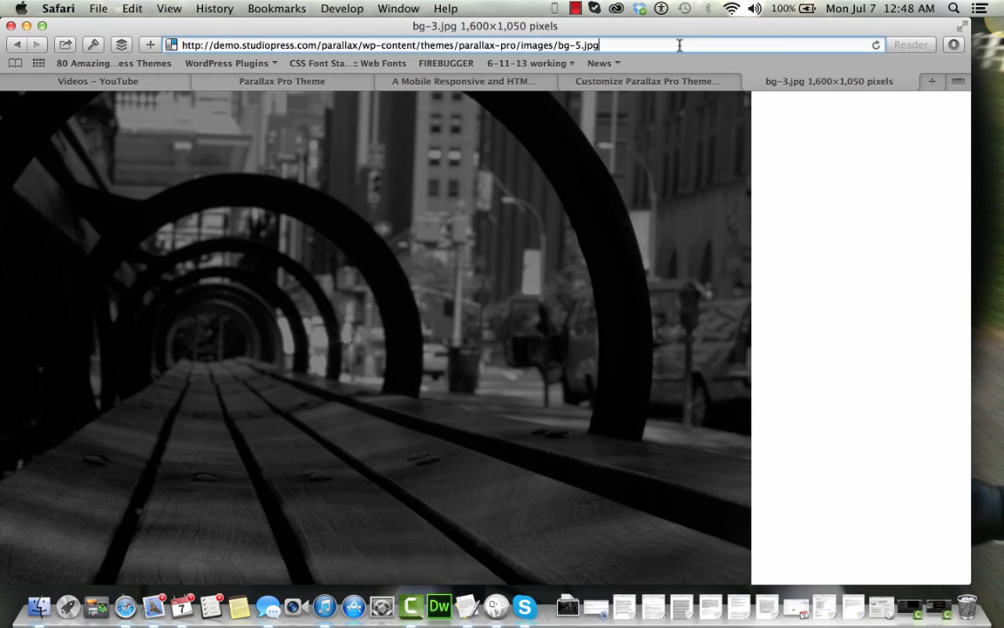
{"action": "key", "text": "Return"}
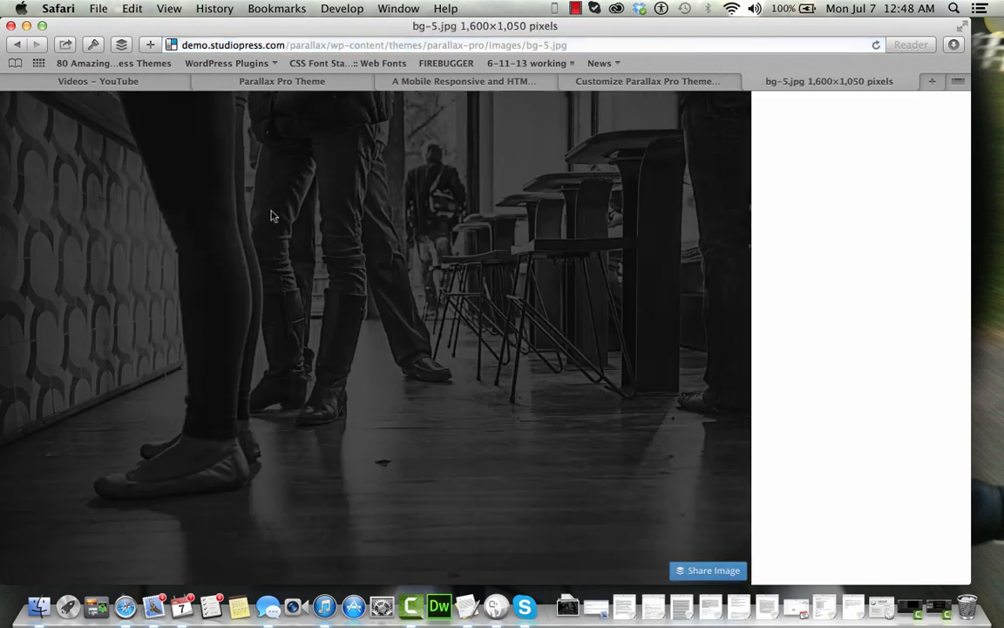
{"action": "right_click", "coordinate": [270, 215]}
{"action": "left_click", "coordinate": [290, 222]}
{"action": "left_click", "coordinate": [503, 84]}
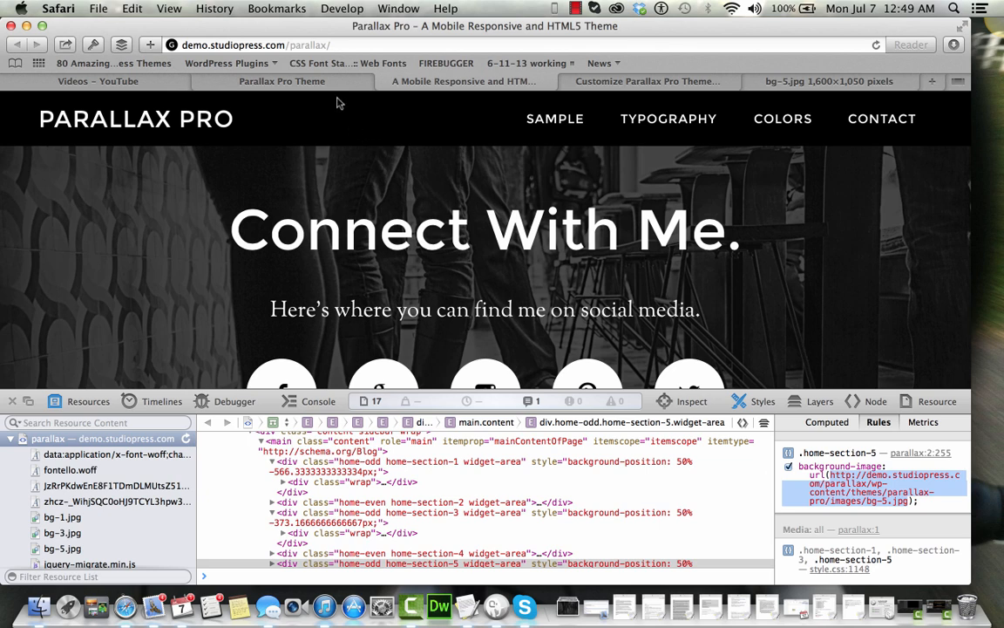
{"action": "left_click", "coordinate": [577, 80]}
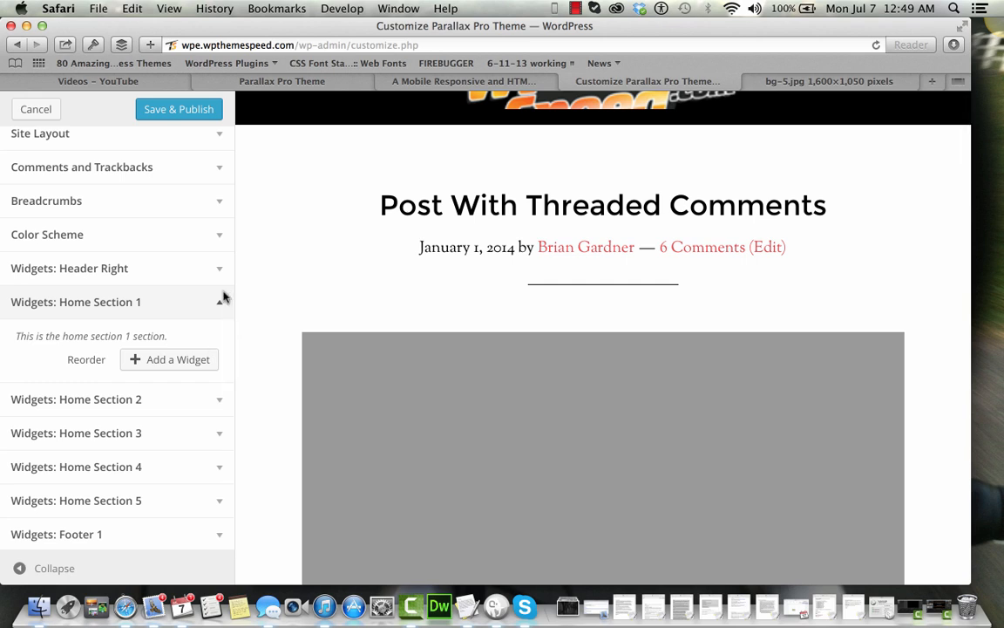
Expand the Background Images settings in the customizer and review the images for Featured Sections 1, 3 and 5
{"action": "scroll", "coordinate": [137, 285], "scroll_direction": "up", "scroll_amount": 5}
{"action": "scroll", "coordinate": [137, 285], "scroll_direction": "up", "scroll_amount": 3}
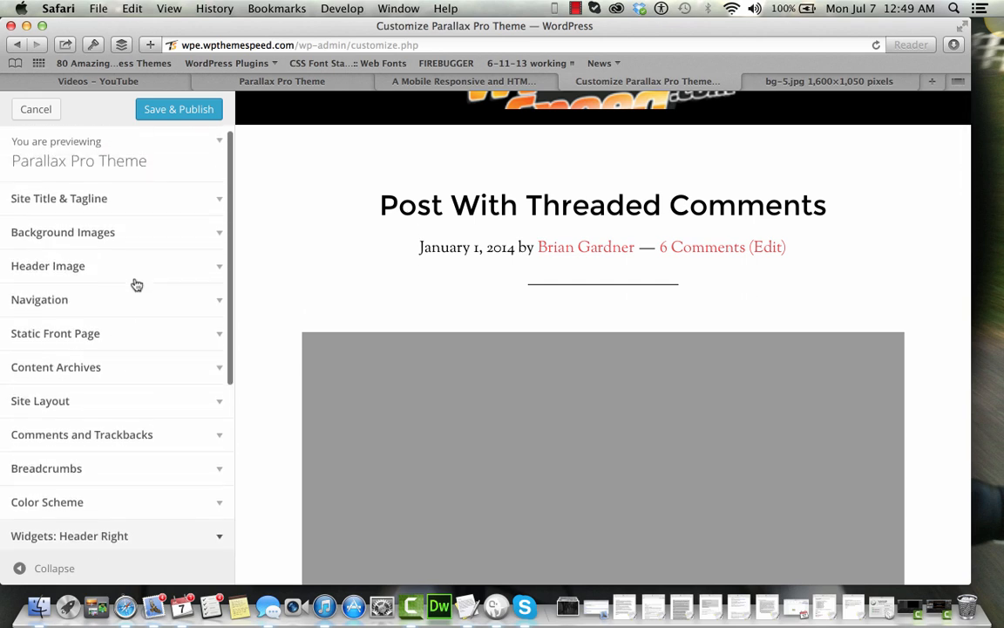
{"action": "left_click", "coordinate": [214, 403]}
{"action": "left_click", "coordinate": [220, 370]}
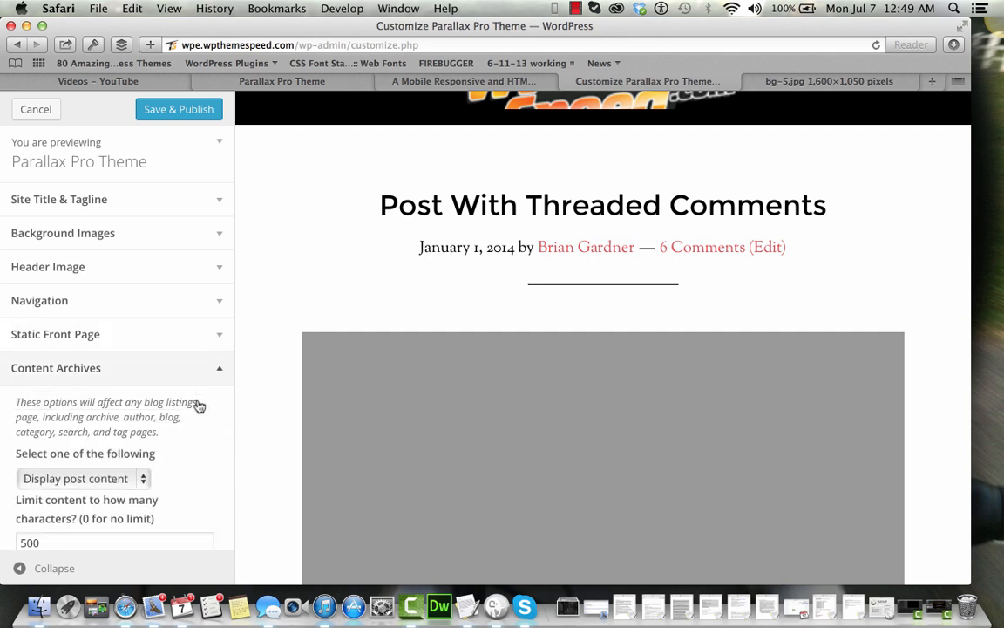
{"action": "left_click", "coordinate": [209, 337]}
{"action": "left_click", "coordinate": [215, 301]}
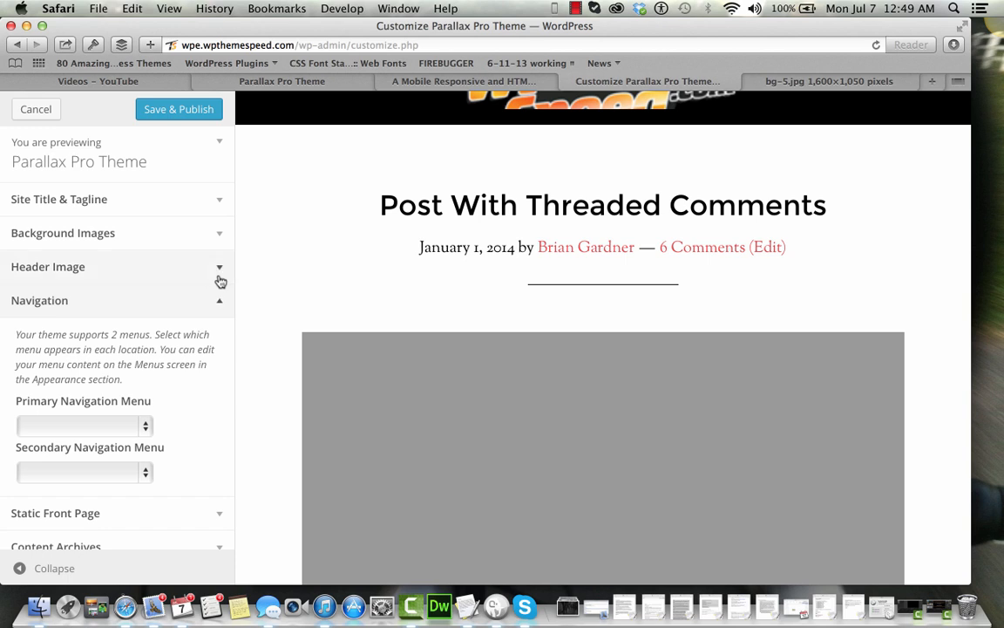
{"action": "scroll", "coordinate": [185, 358], "scroll_direction": "down", "scroll_amount": 2}
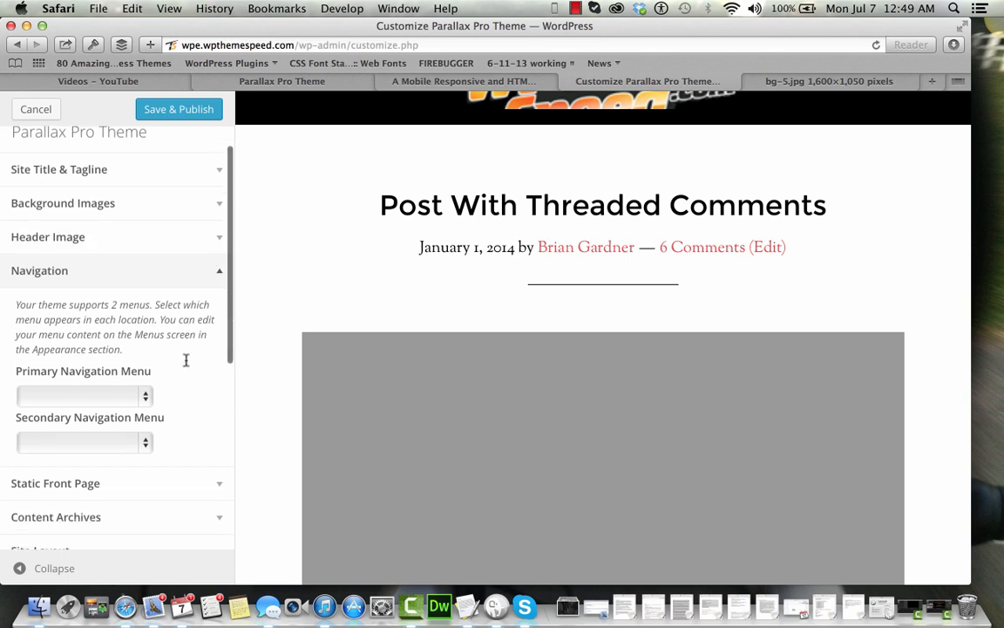
{"action": "left_click", "coordinate": [216, 251]}
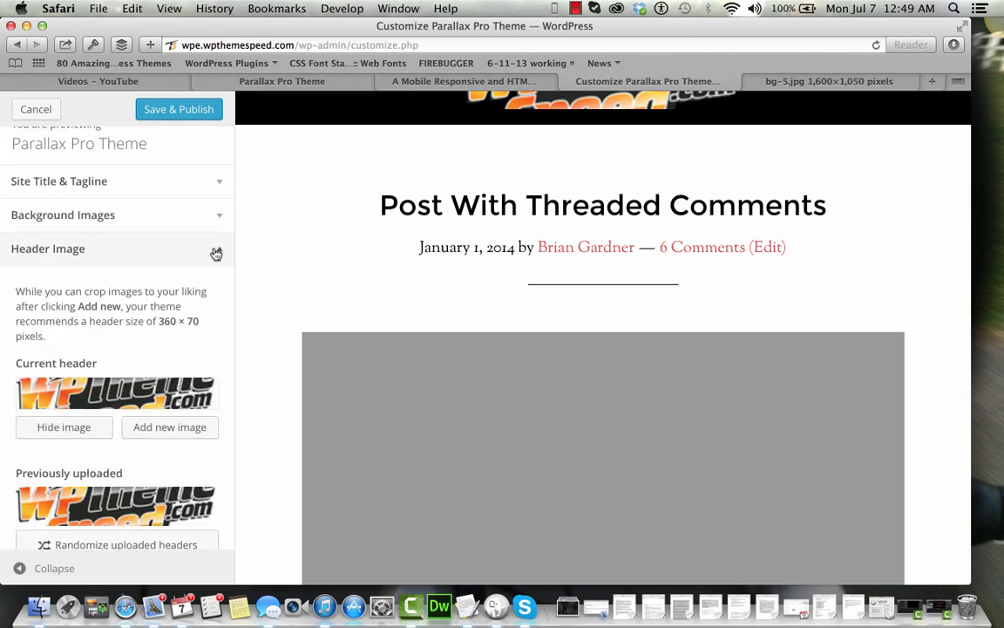
{"action": "left_click", "coordinate": [217, 221]}
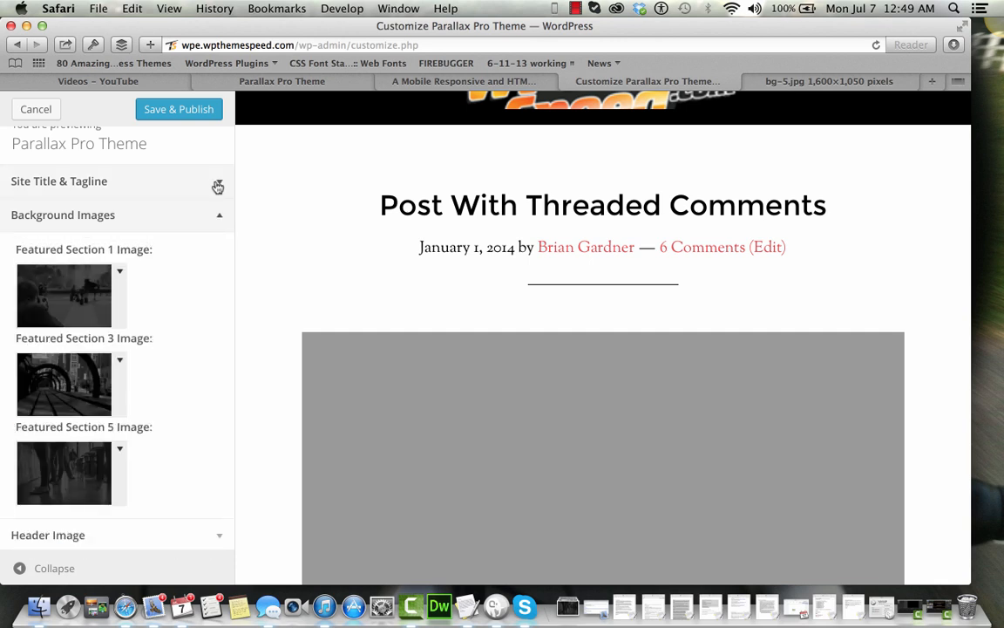
{"action": "scroll", "coordinate": [196, 307], "scroll_direction": "down", "scroll_amount": 2}
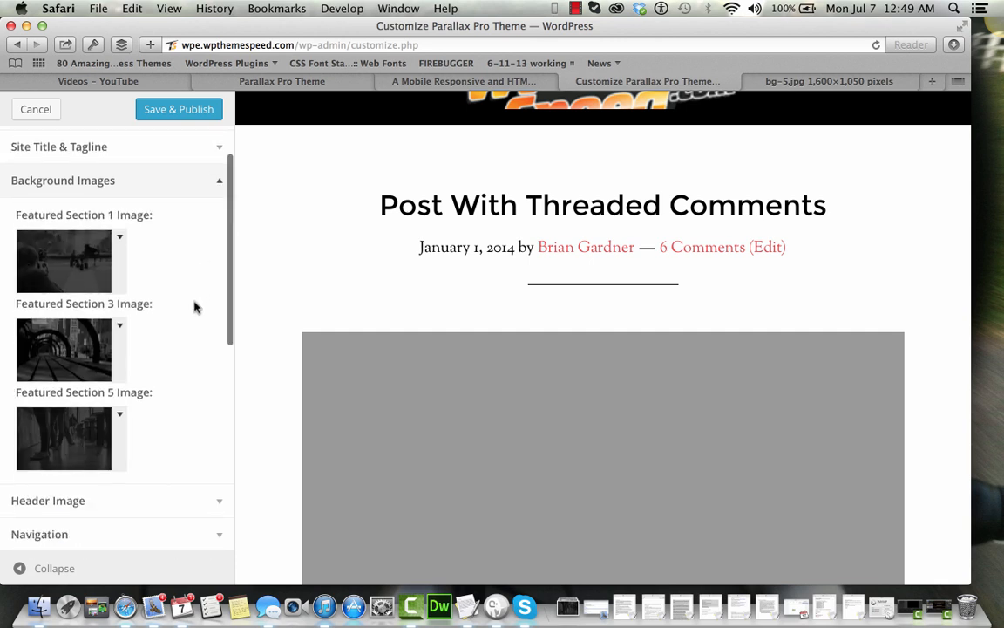
{"action": "scroll", "coordinate": [208, 285], "scroll_direction": "up", "scroll_amount": 3}
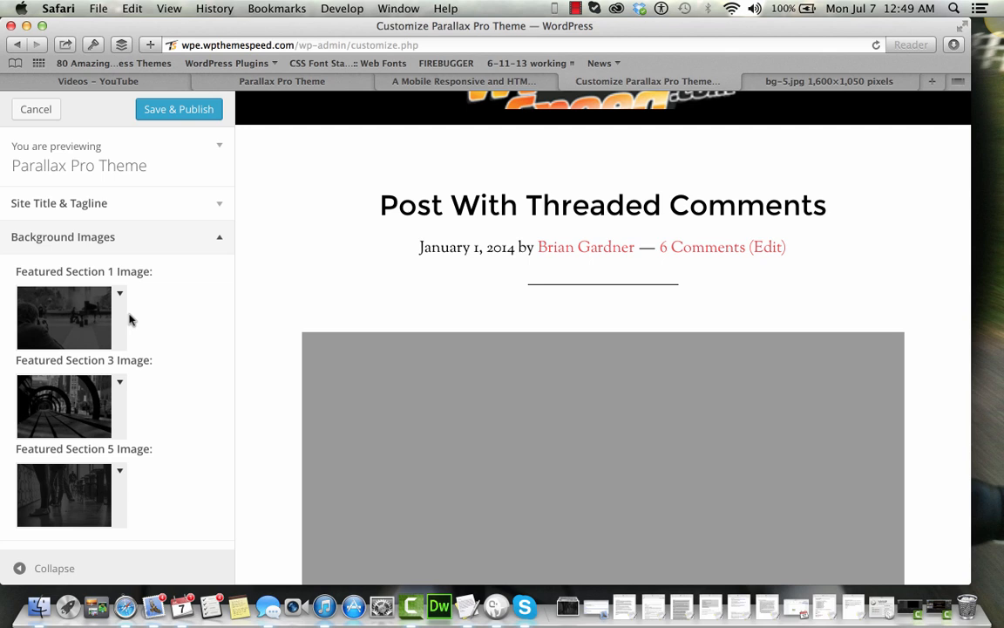
{"action": "scroll", "coordinate": [188, 327], "scroll_direction": "down", "scroll_amount": 2}
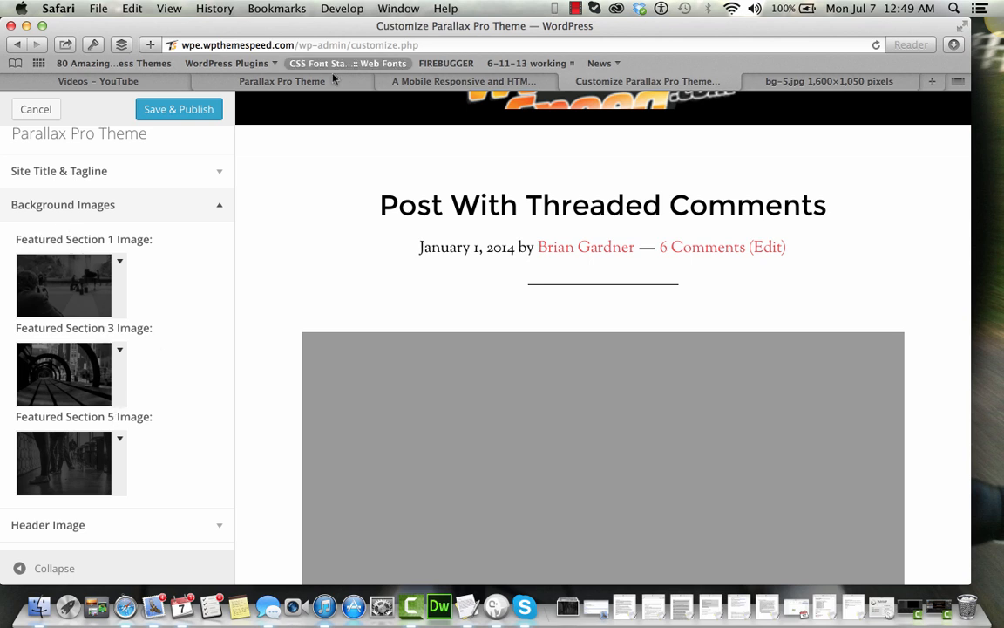
Close the web inspector on the Parallax demo site and examine where background images appear across its home page sections
{"action": "left_click", "coordinate": [415, 84]}
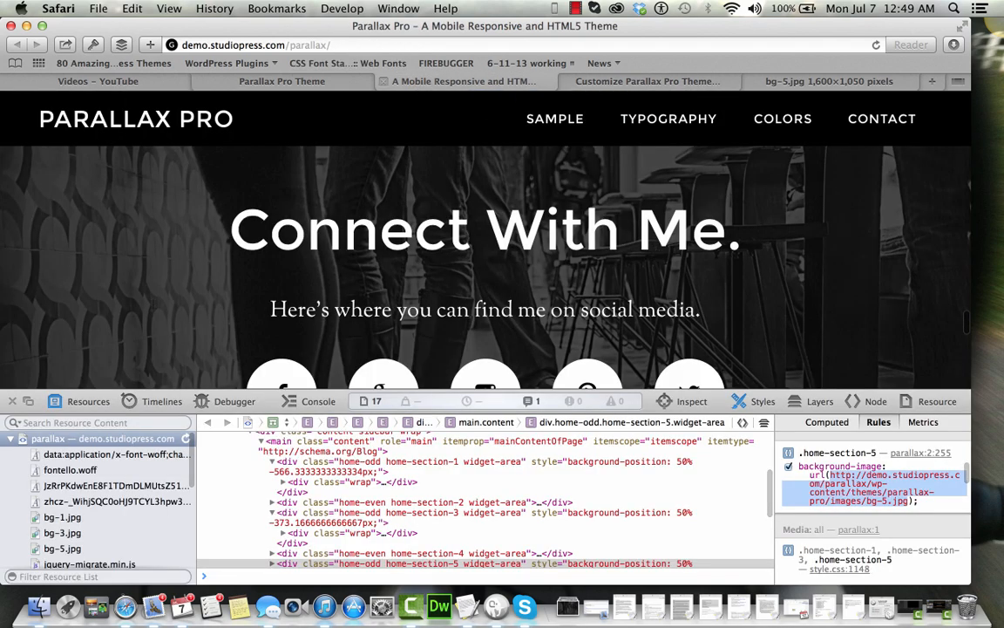
{"action": "left_click", "coordinate": [12, 402]}
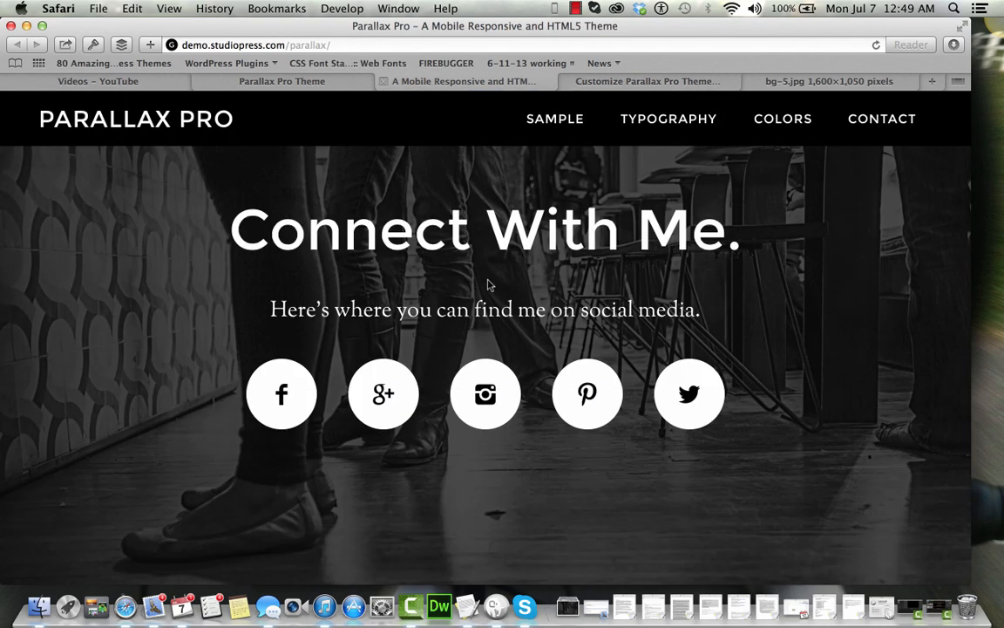
{"action": "scroll", "coordinate": [488, 284], "scroll_direction": "up", "scroll_amount": 15}
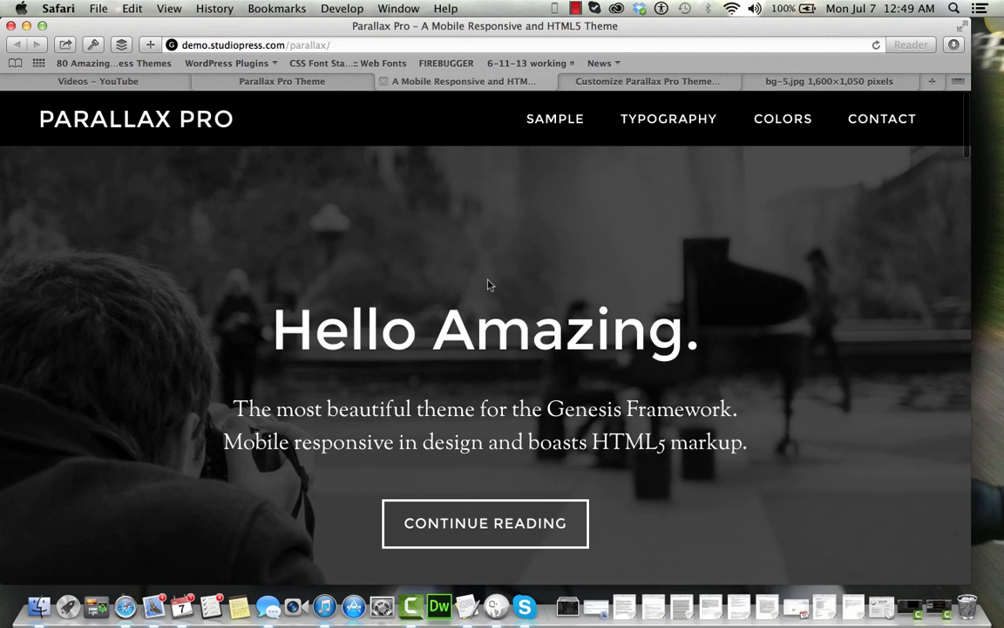
{"action": "scroll", "coordinate": [488, 284], "scroll_direction": "down", "scroll_amount": 5}
{"action": "scroll", "coordinate": [488, 284], "scroll_direction": "up", "scroll_amount": 4}
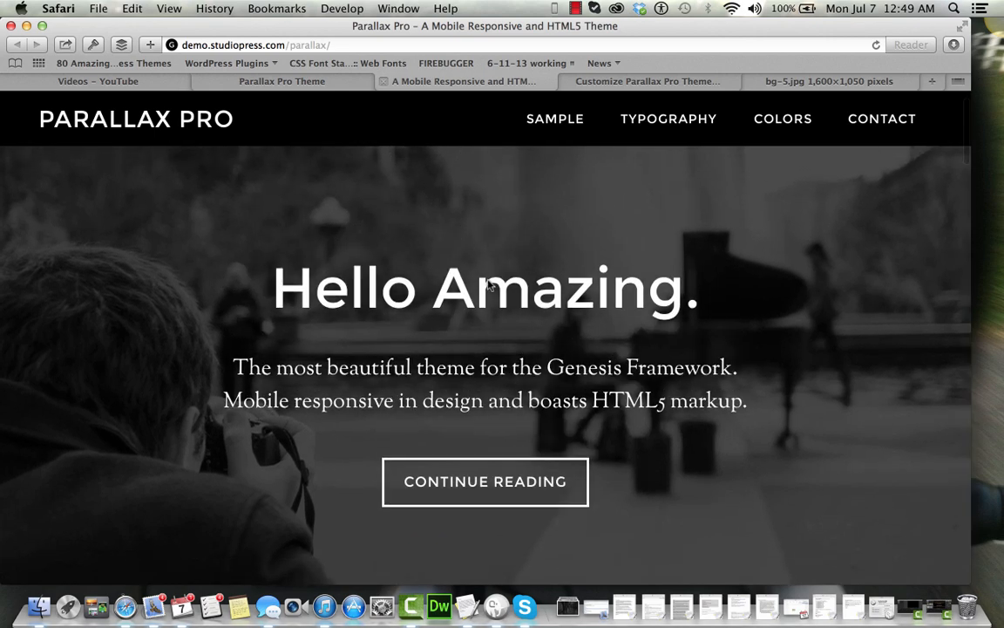
{"action": "scroll", "coordinate": [791, 394], "scroll_direction": "down", "scroll_amount": 10}
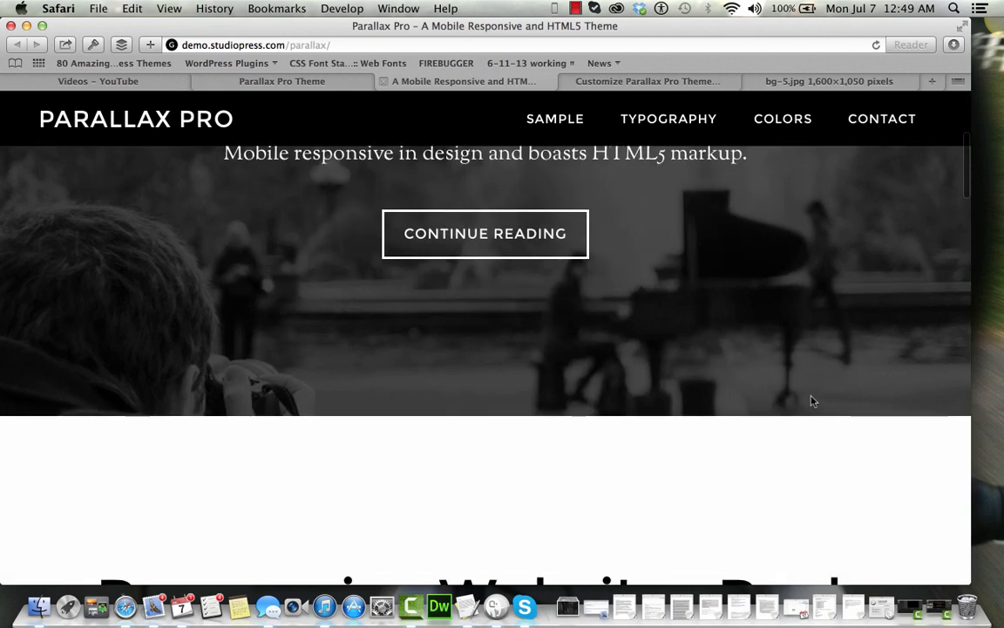
{"action": "scroll", "coordinate": [605, 456], "scroll_direction": "down", "scroll_amount": 10}
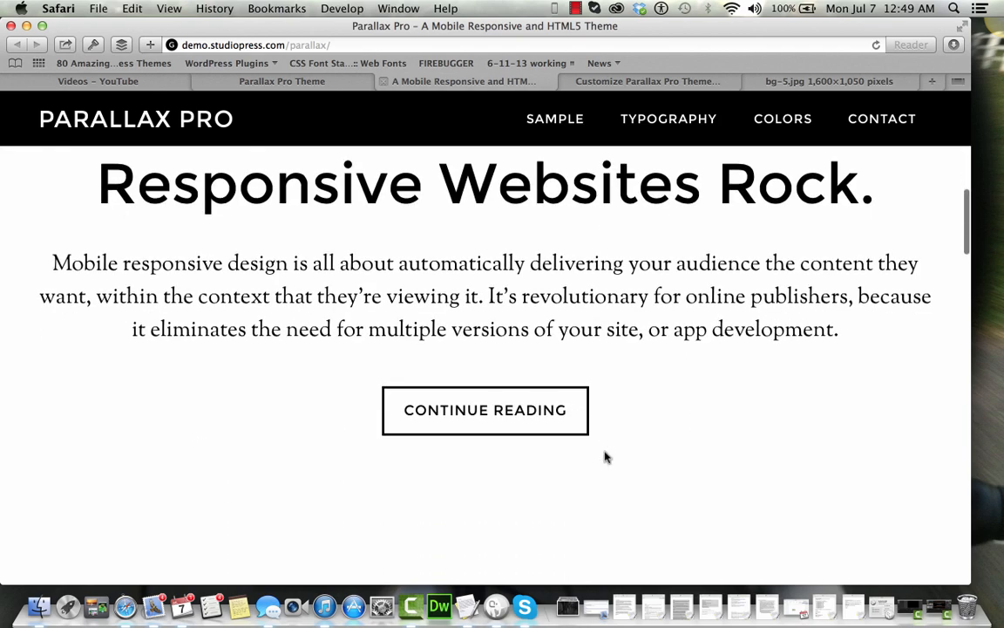
{"action": "scroll", "coordinate": [605, 456], "scroll_direction": "down", "scroll_amount": 7}
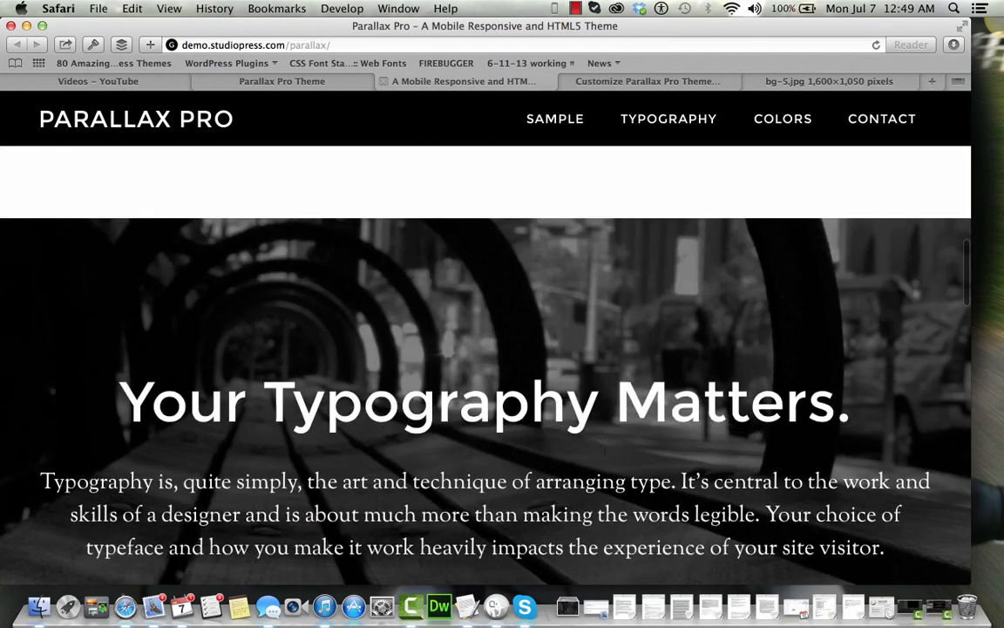
{"action": "scroll", "coordinate": [605, 451], "scroll_direction": "down", "scroll_amount": 20}
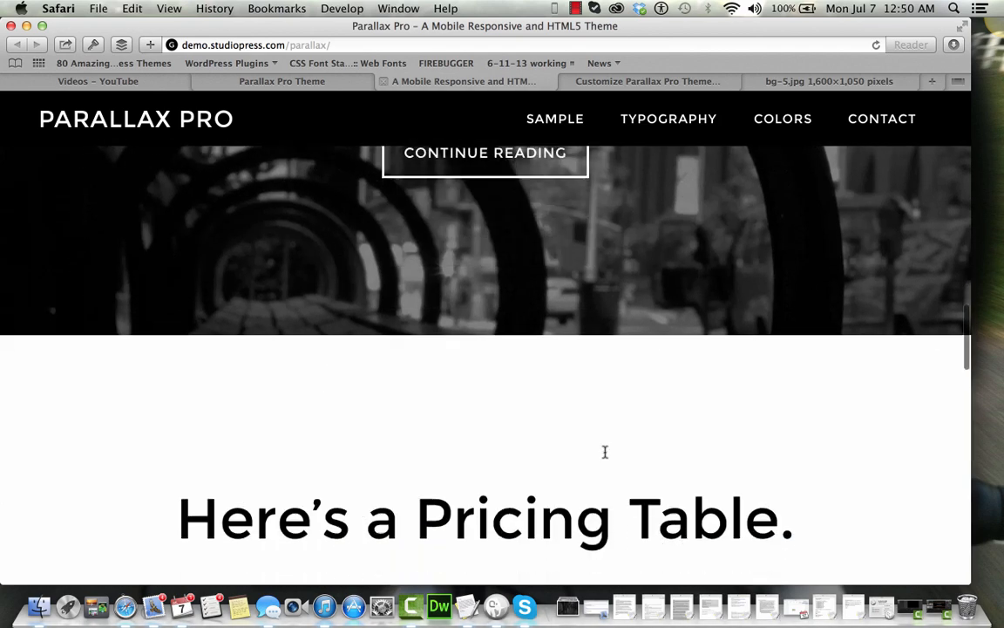
{"action": "scroll", "coordinate": [605, 450], "scroll_direction": "down", "scroll_amount": 15}
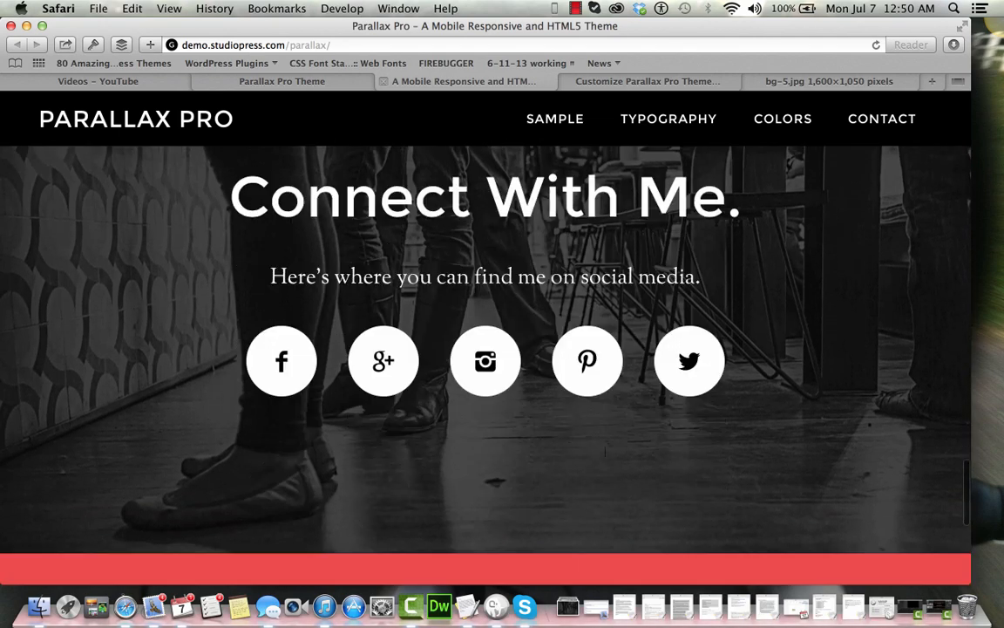
{"action": "scroll", "coordinate": [606, 451], "scroll_direction": "up", "scroll_amount": 5}
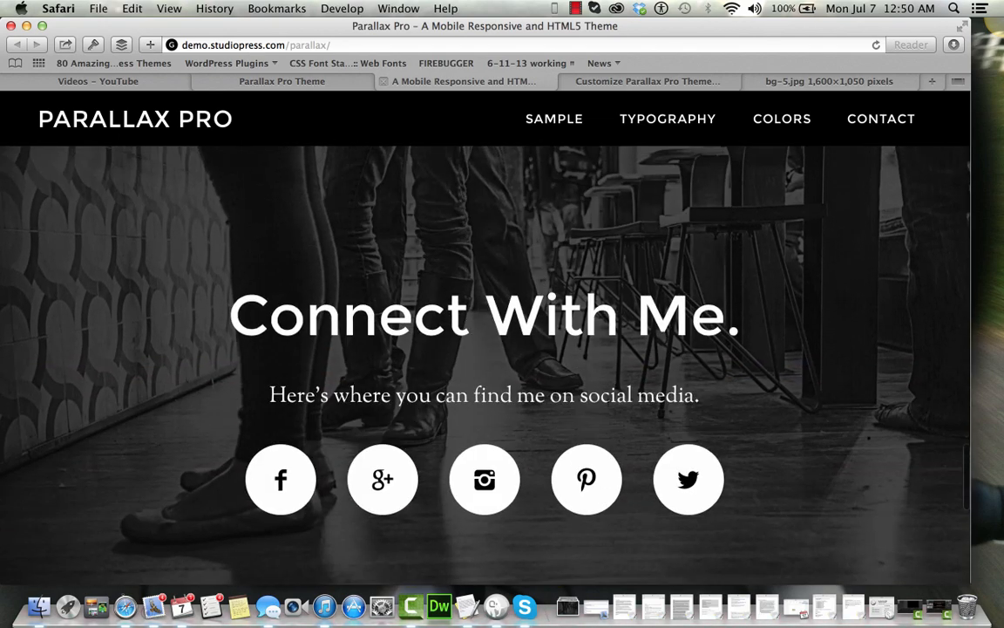
Return to the theme customizer and upload bg-1.jpg from the Downloads folder as the Featured Section 1 image
{"action": "left_click", "coordinate": [658, 81]}
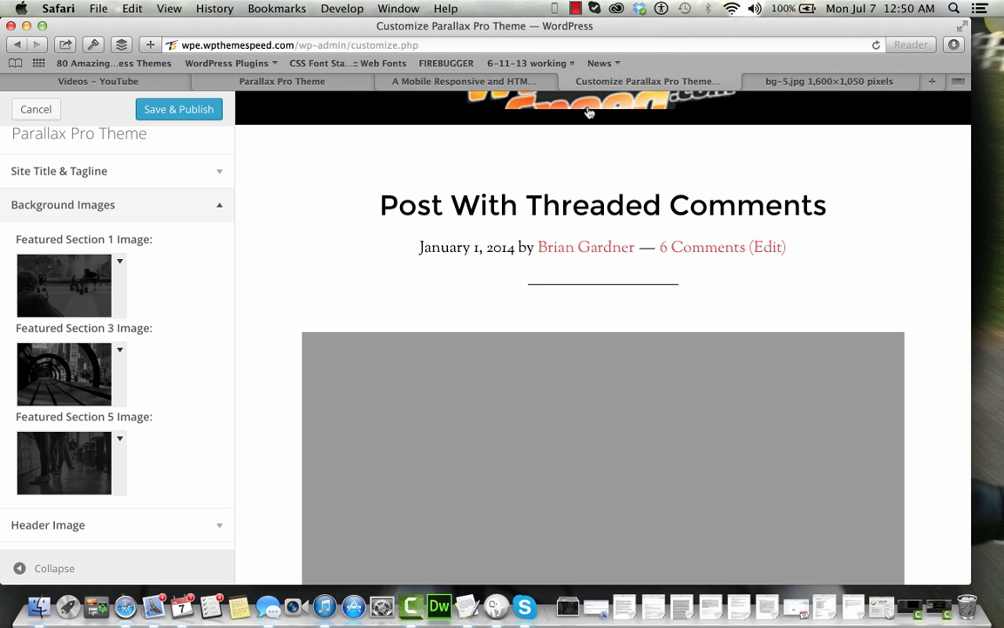
{"action": "left_click", "coordinate": [112, 265]}
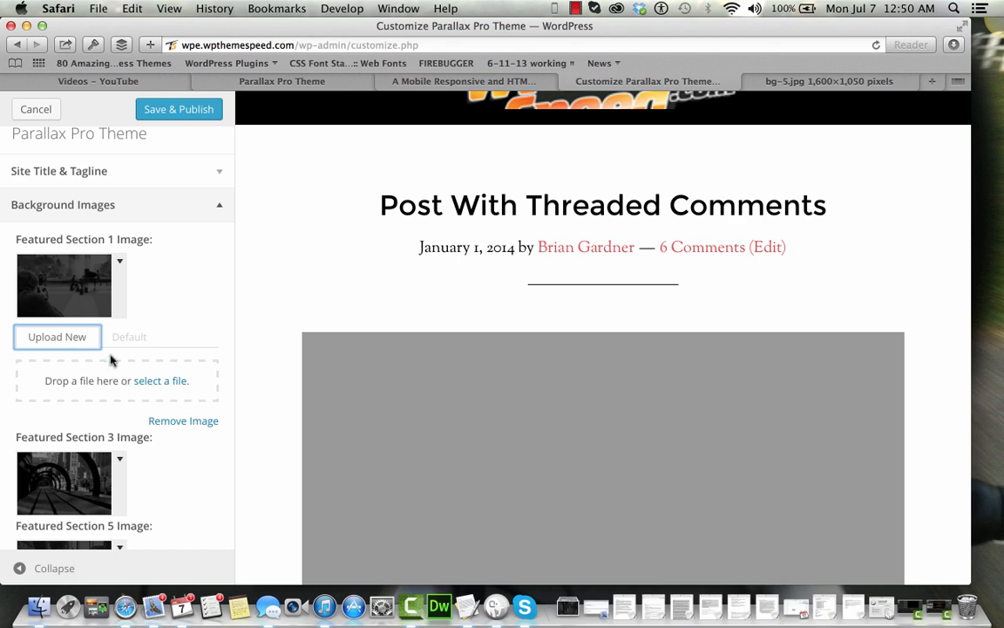
{"action": "left_click", "coordinate": [153, 382]}
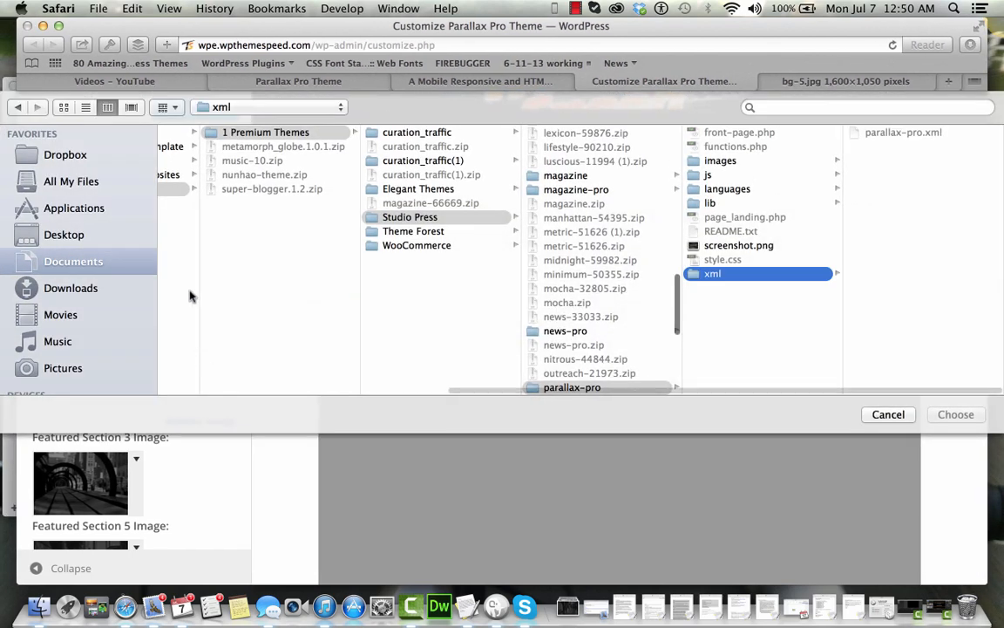
{"action": "left_click", "coordinate": [72, 287]}
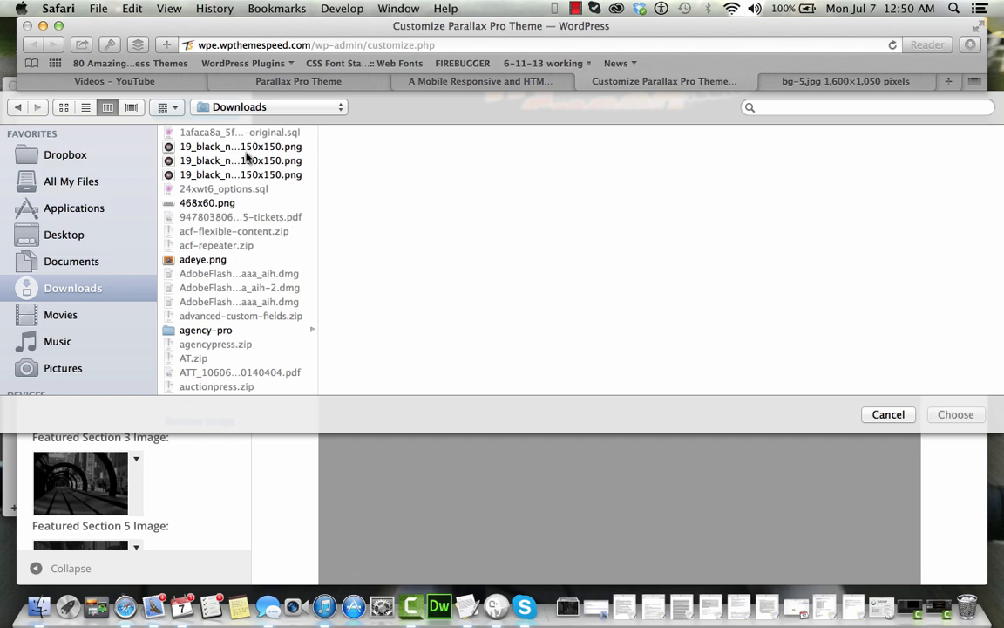
{"action": "scroll", "coordinate": [247, 157], "scroll_direction": "down", "scroll_amount": 20}
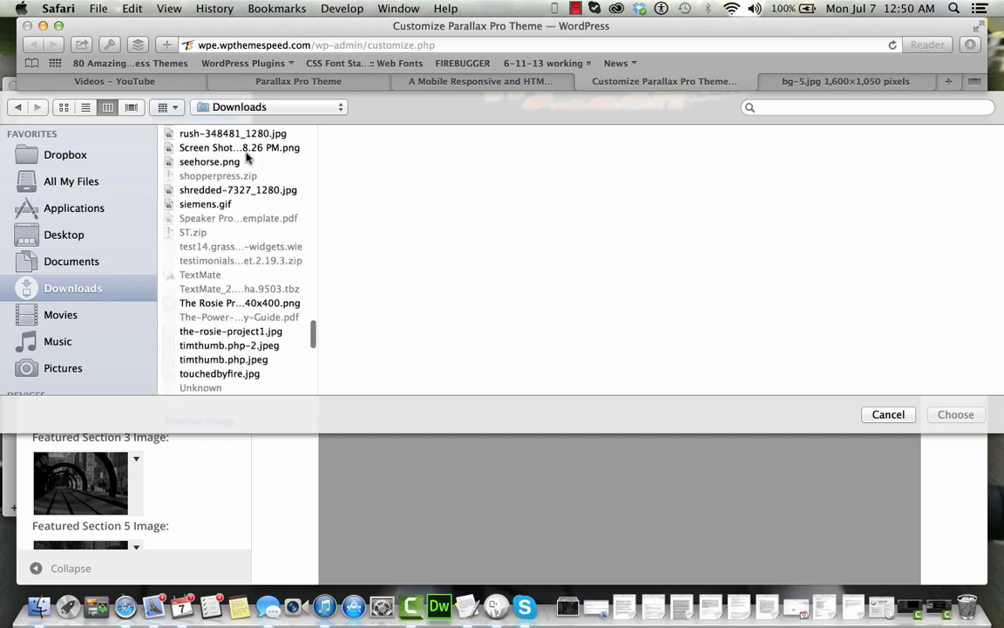
{"action": "scroll", "coordinate": [247, 157], "scroll_direction": "up", "scroll_amount": 20}
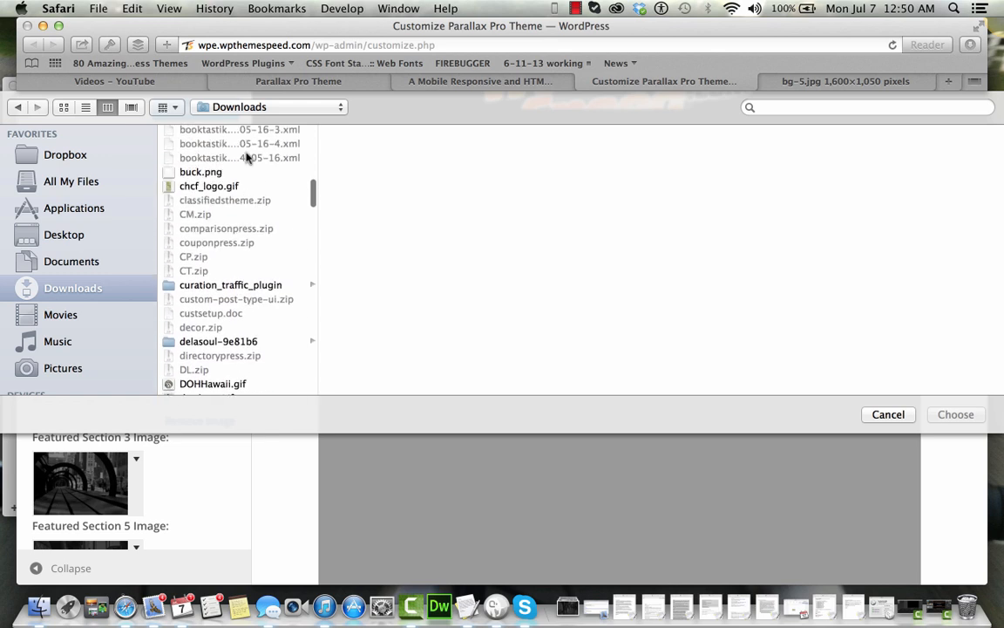
{"action": "scroll", "coordinate": [246, 156], "scroll_direction": "up", "scroll_amount": 1}
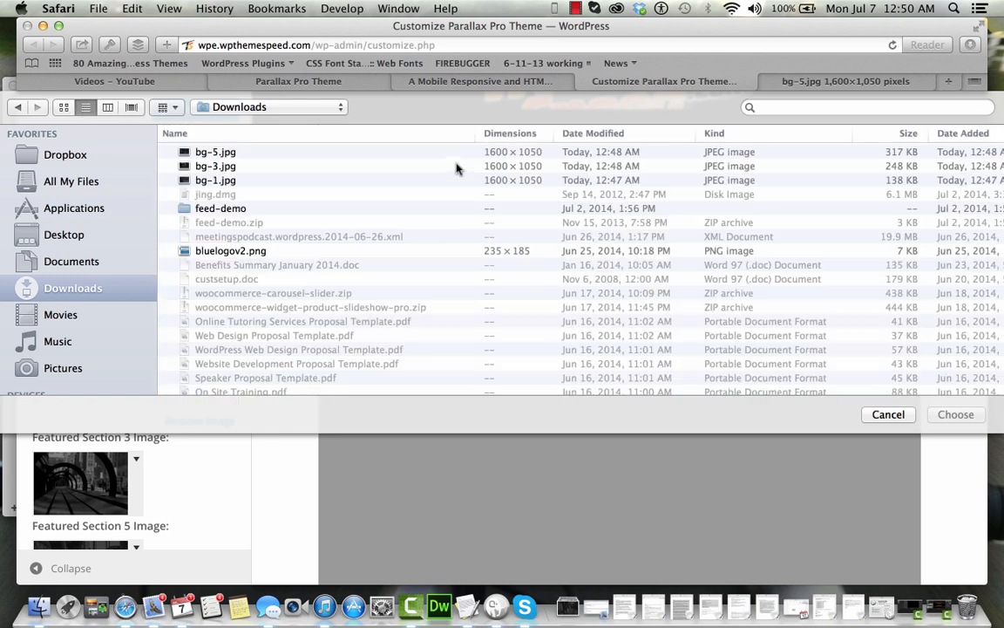
{"action": "left_click", "coordinate": [256, 183]}
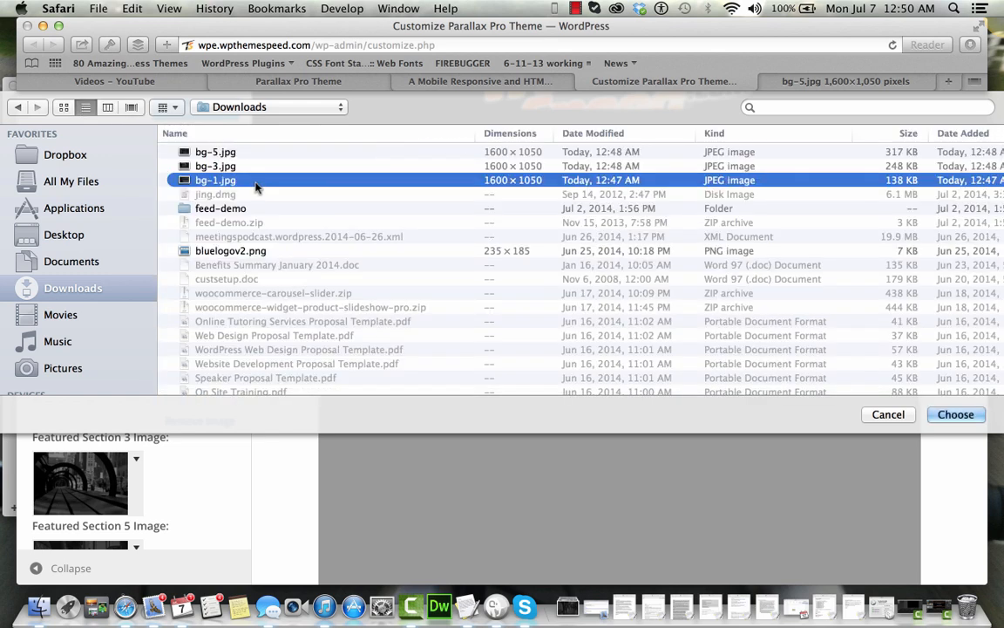
{"action": "left_click", "coordinate": [957, 415]}
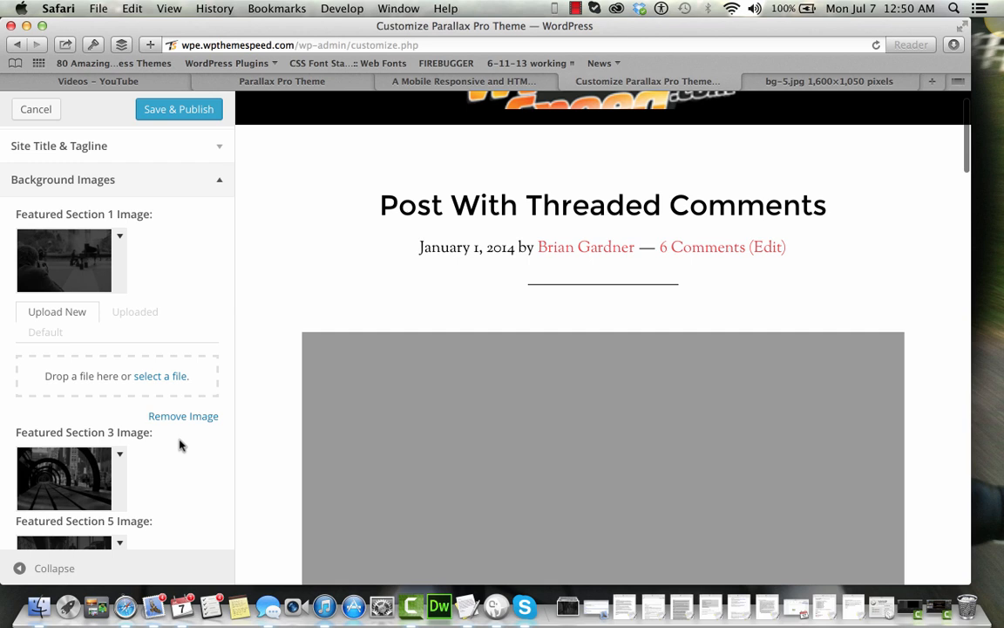
Upload bg-3.jpg from the Downloads folder as the Featured Section 3 image
{"action": "scroll", "coordinate": [178, 445], "scroll_direction": "down", "scroll_amount": 3}
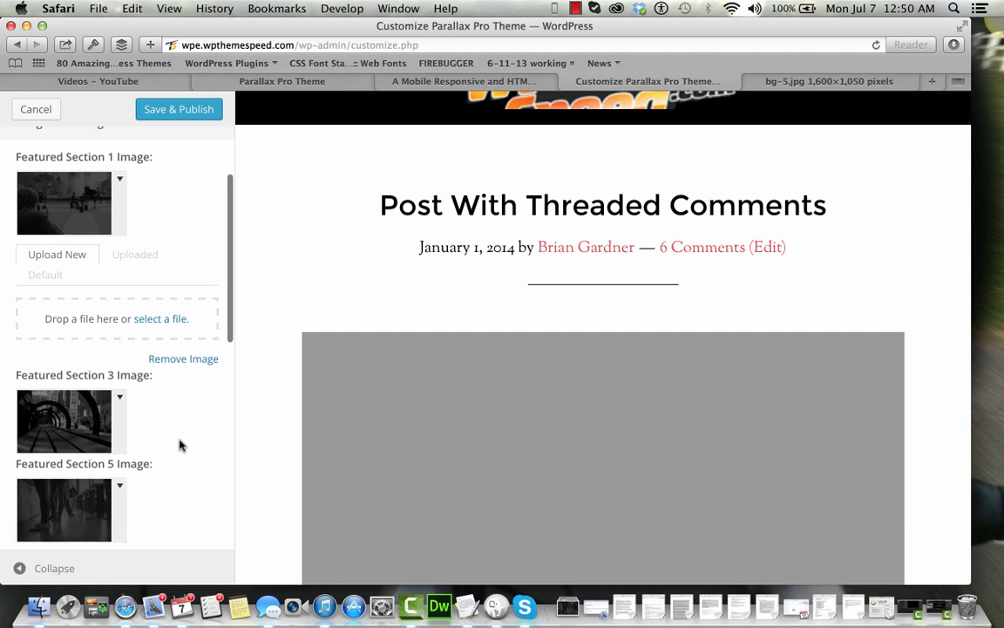
{"action": "left_click", "coordinate": [121, 403]}
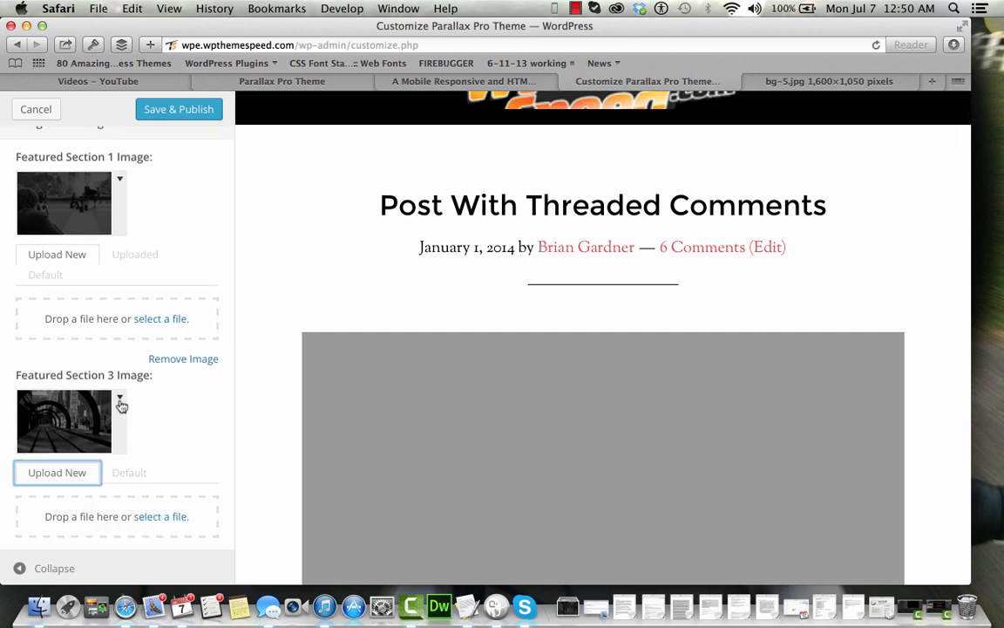
{"action": "left_click", "coordinate": [155, 518]}
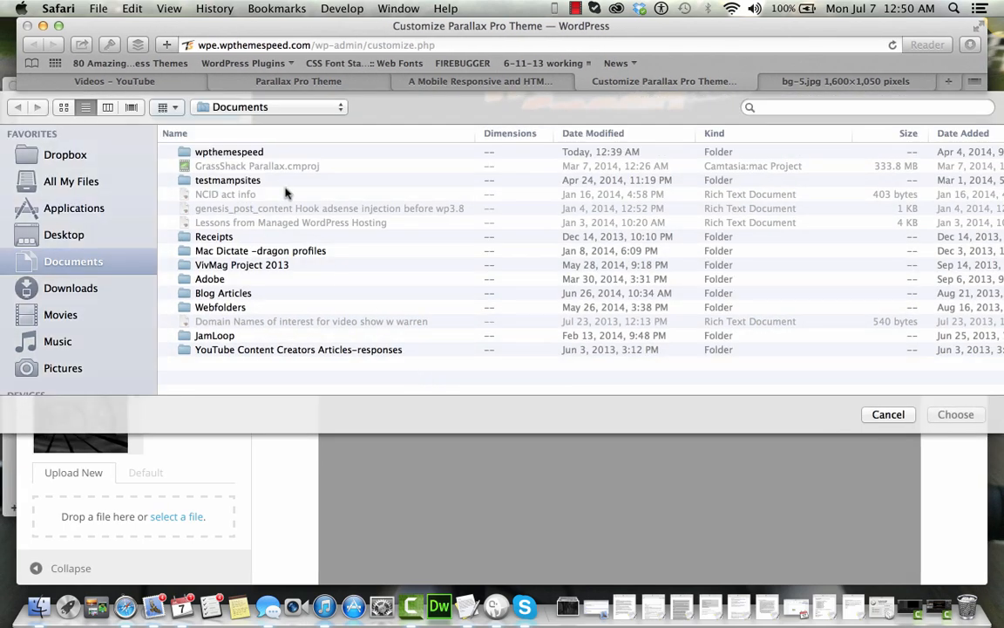
{"action": "left_click", "coordinate": [73, 288]}
{"action": "left_click", "coordinate": [218, 167]}
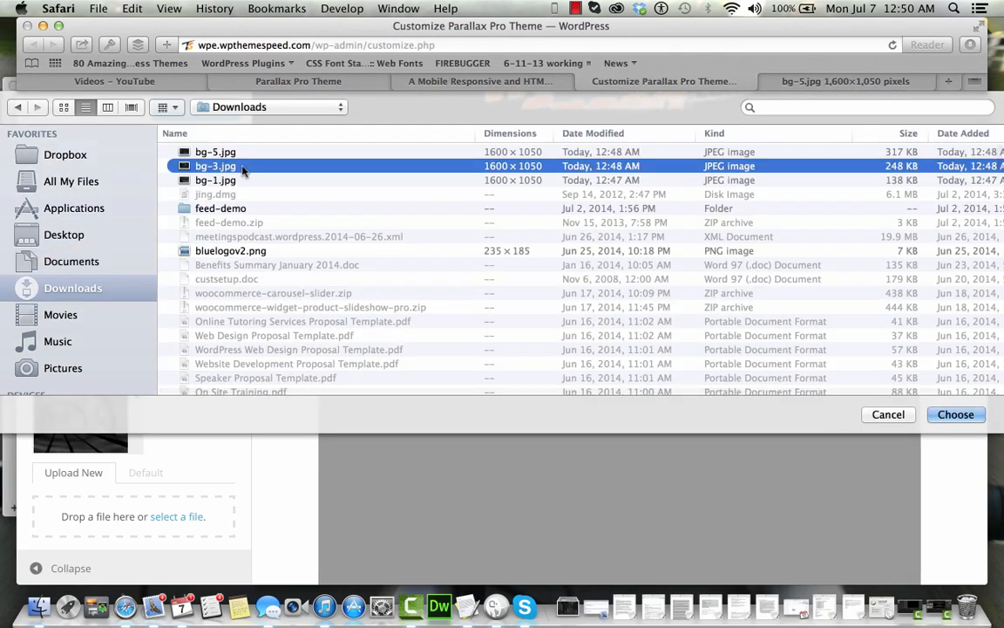
{"action": "left_click", "coordinate": [956, 414]}
Upload bg-5.jpg from the Downloads folder as the Featured Section 5 image
{"action": "scroll", "coordinate": [220, 446], "scroll_direction": "down", "scroll_amount": 5}
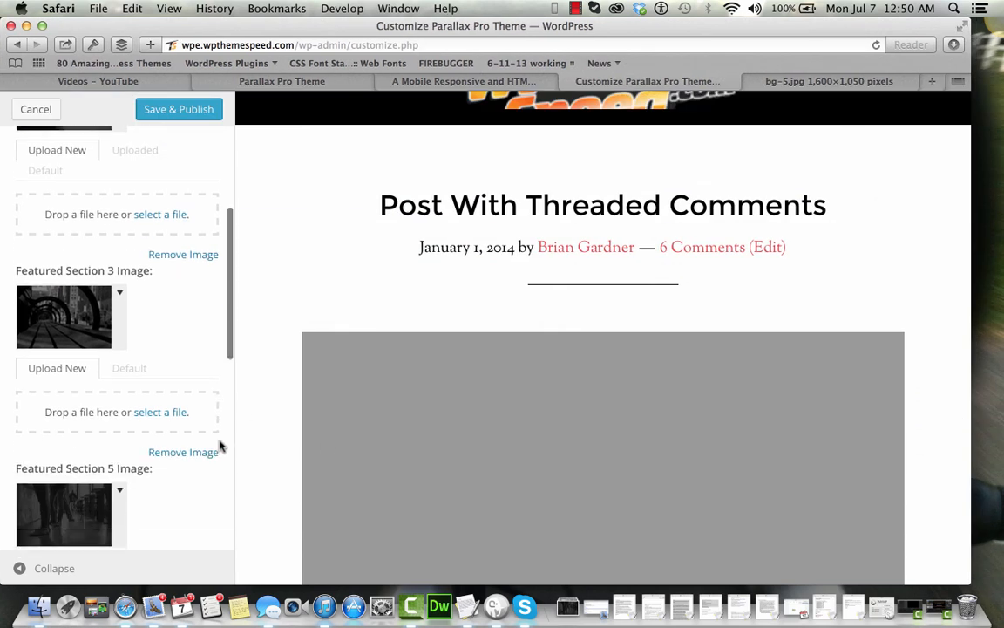
{"action": "left_click", "coordinate": [120, 400]}
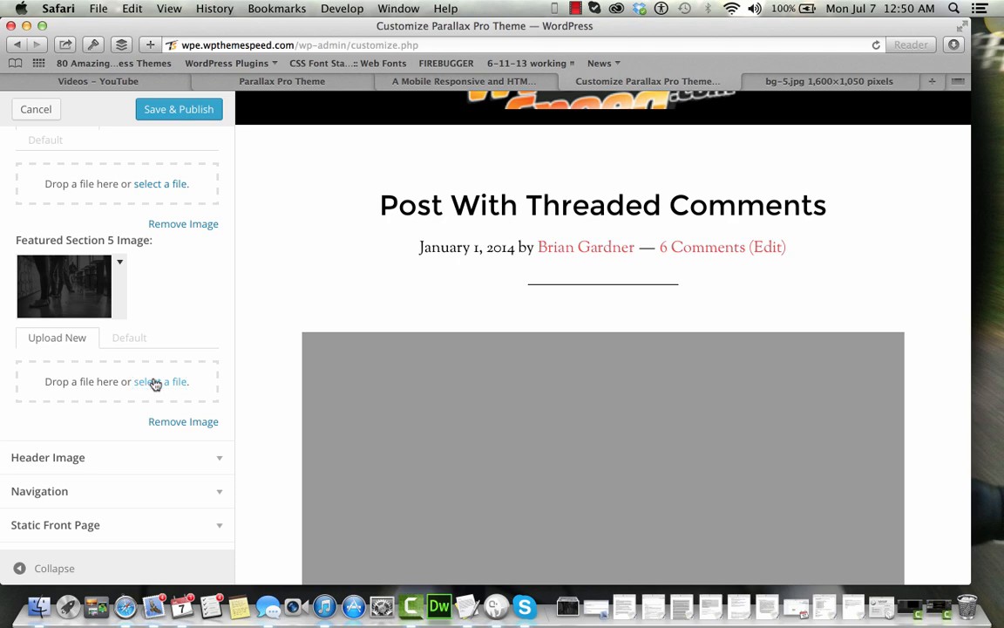
{"action": "left_click", "coordinate": [155, 381]}
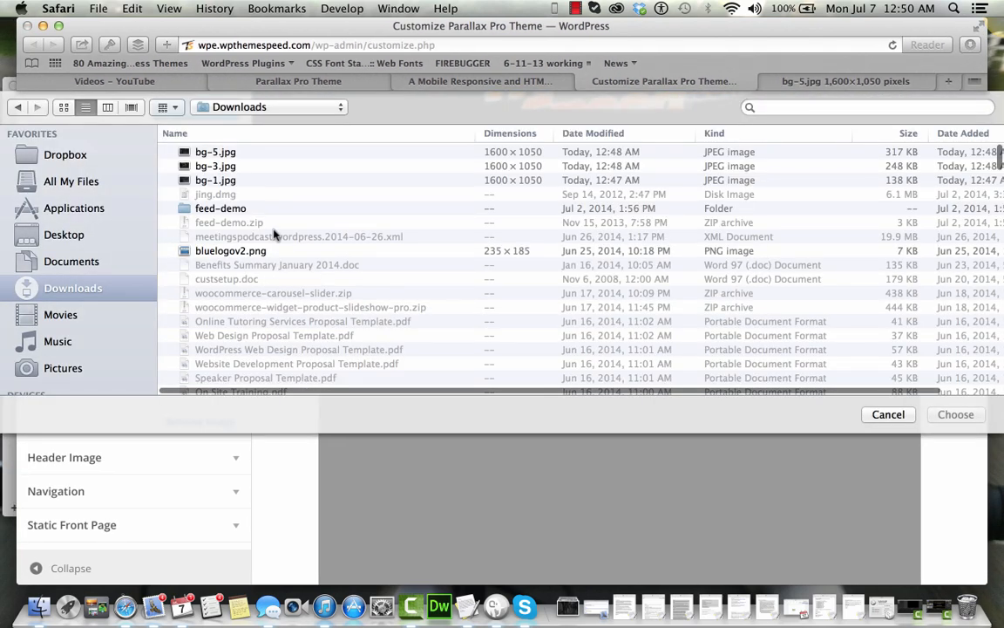
{"action": "left_click", "coordinate": [235, 153]}
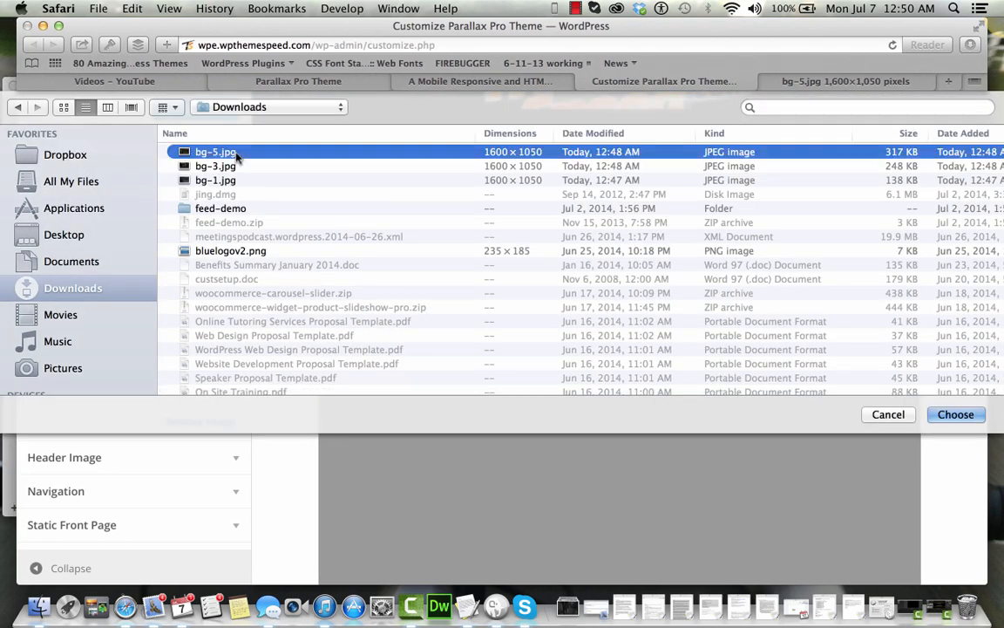
{"action": "left_click", "coordinate": [956, 415]}
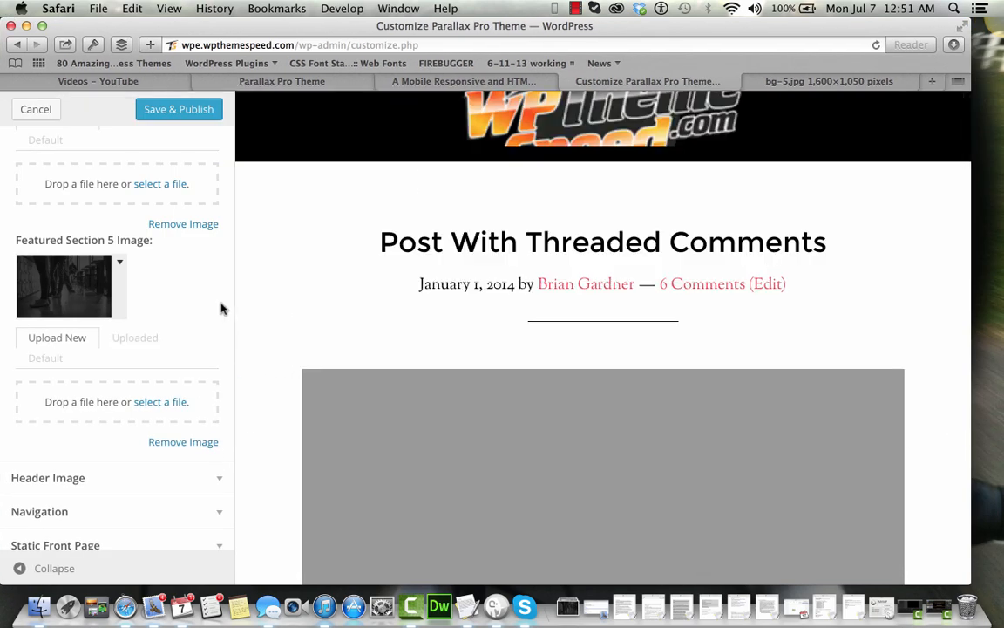
Review the Static Front Page options in the customizer and expand the Home Section 1 widget area
{"action": "scroll", "coordinate": [221, 307], "scroll_direction": "down", "scroll_amount": 5}
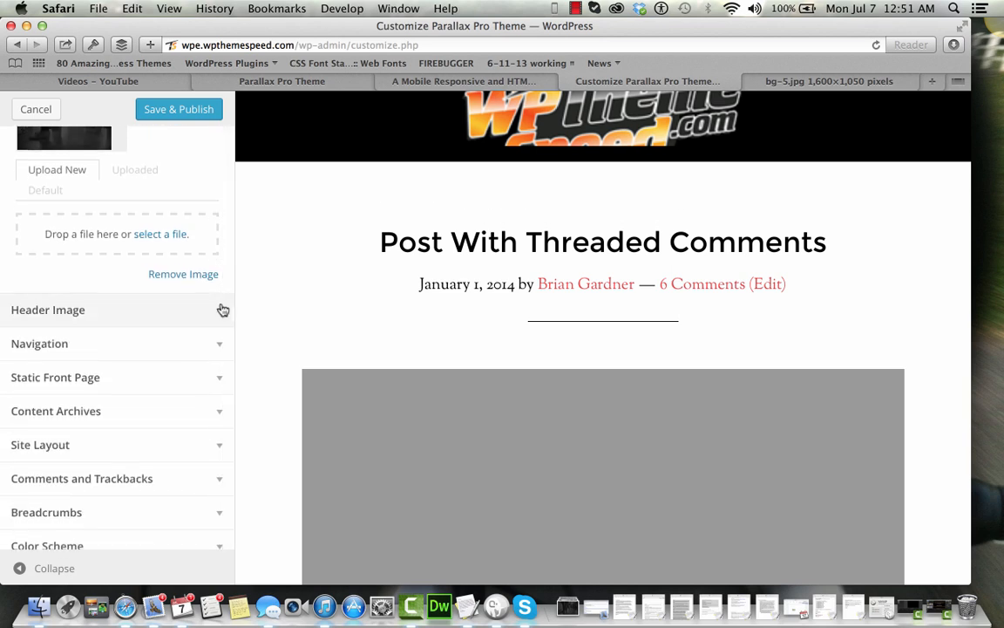
{"action": "scroll", "coordinate": [209, 379], "scroll_direction": "down", "scroll_amount": 7}
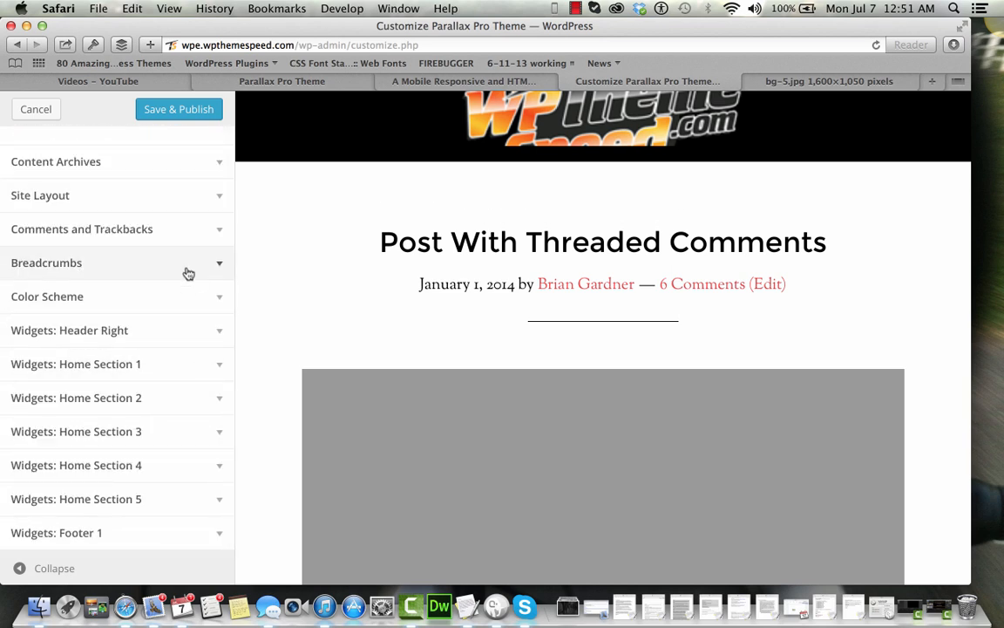
{"action": "scroll", "coordinate": [188, 273], "scroll_direction": "up", "scroll_amount": 5}
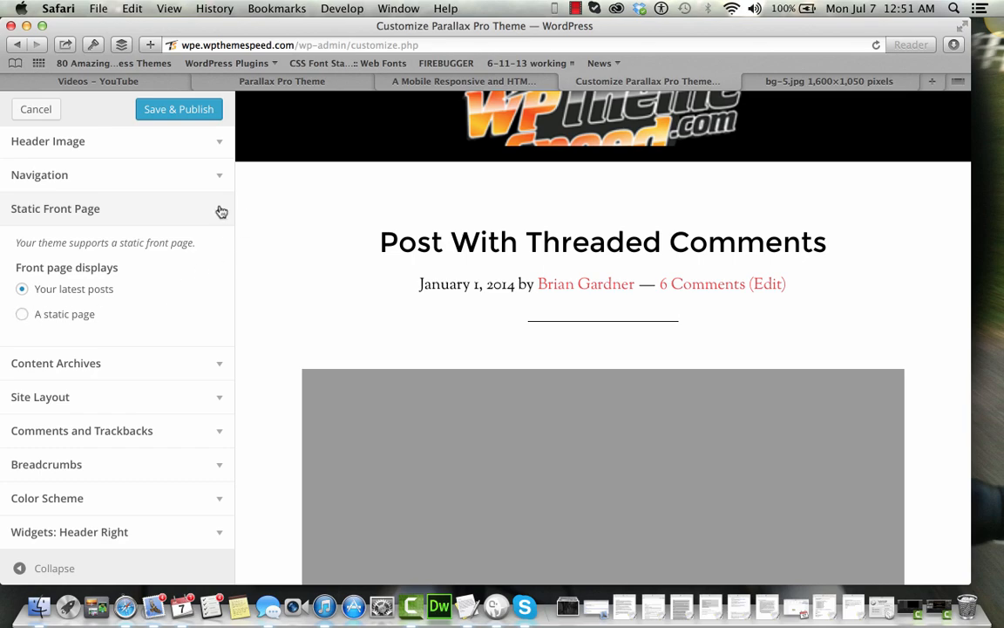
{"action": "scroll", "coordinate": [378, 300], "scroll_direction": "down", "scroll_amount": 15}
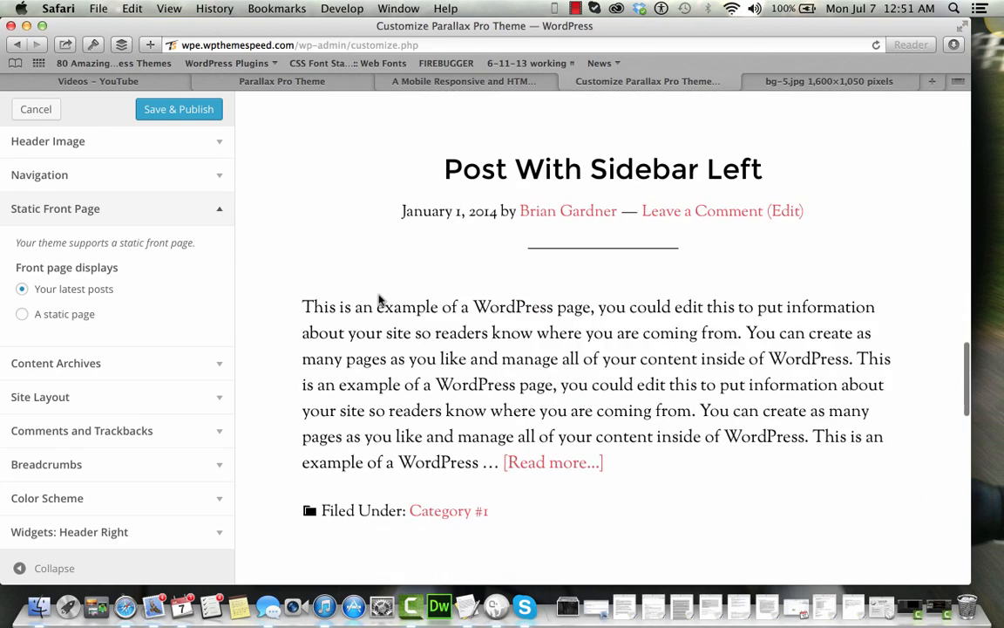
{"action": "scroll", "coordinate": [379, 300], "scroll_direction": "down", "scroll_amount": 6}
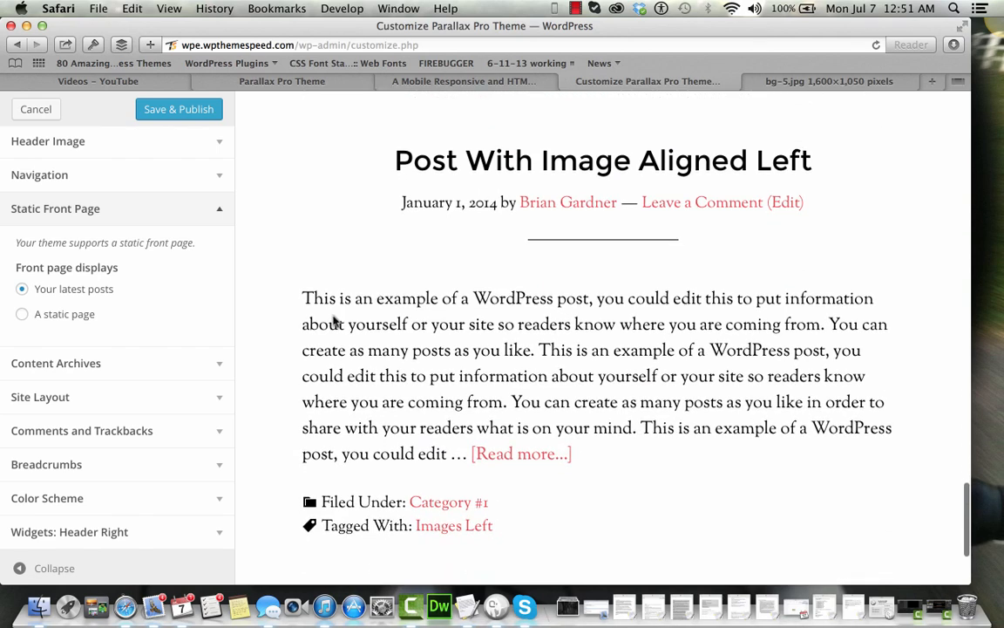
{"action": "scroll", "coordinate": [190, 495], "scroll_direction": "down", "scroll_amount": 5}
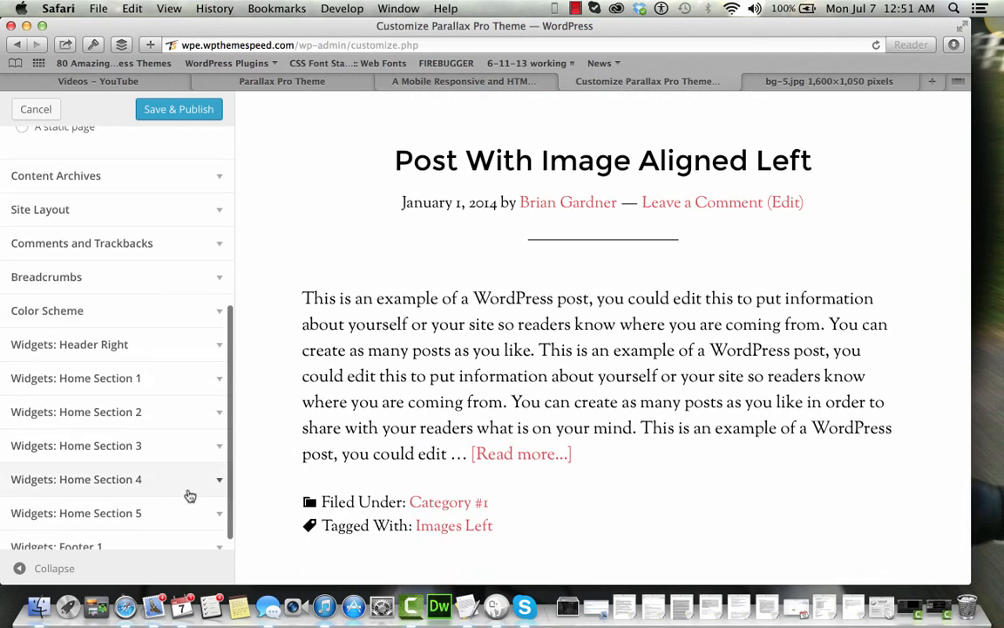
{"action": "left_click", "coordinate": [210, 380]}
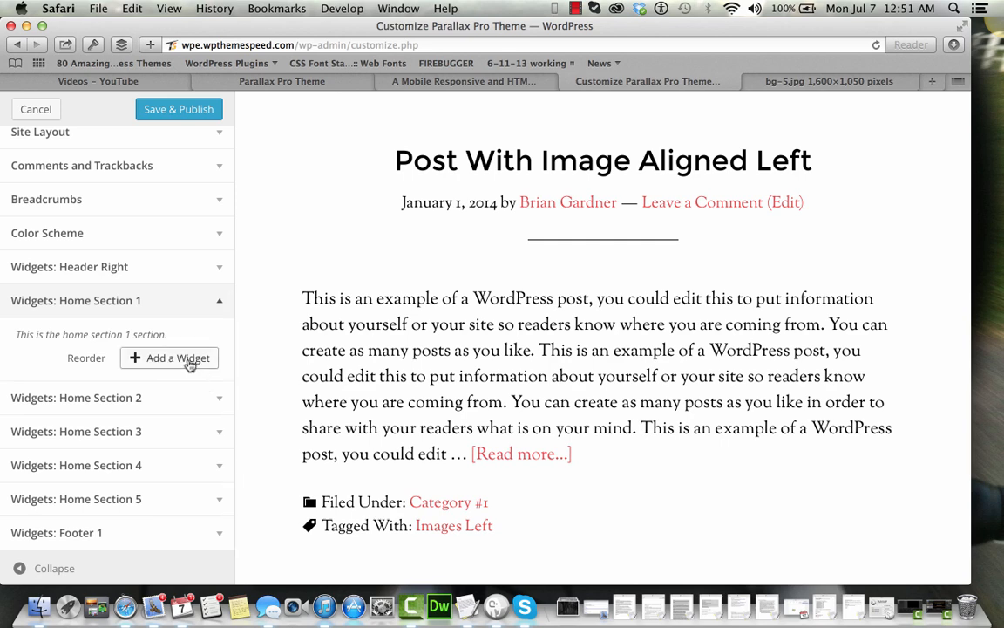
Switch to the Parallax demo site and examine the content of its home page sections from the Hello Amazing section onward
{"action": "left_click", "coordinate": [466, 82]}
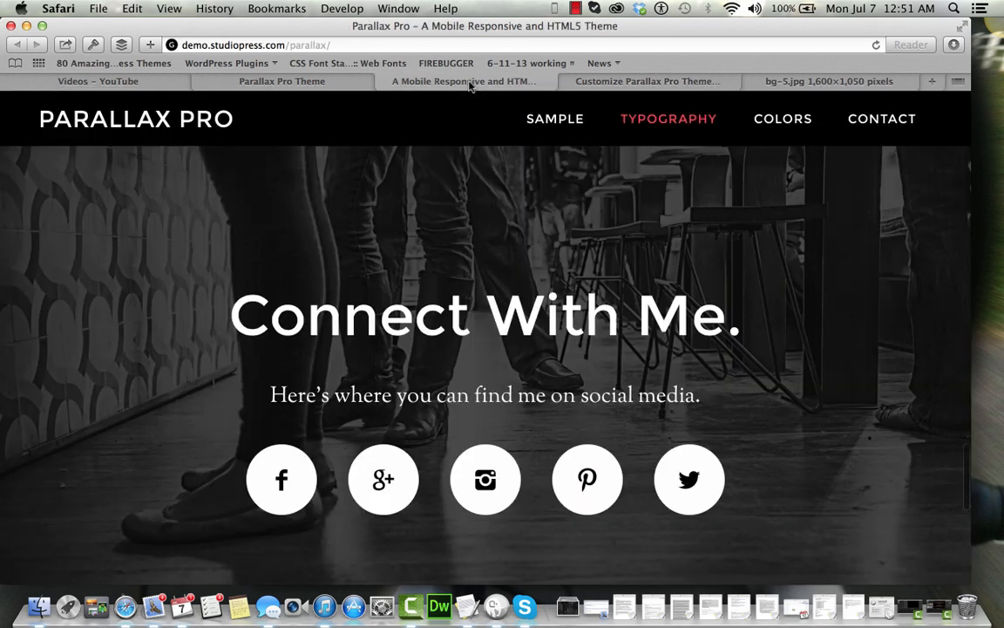
{"action": "scroll", "coordinate": [563, 284], "scroll_direction": "down", "scroll_amount": 2}
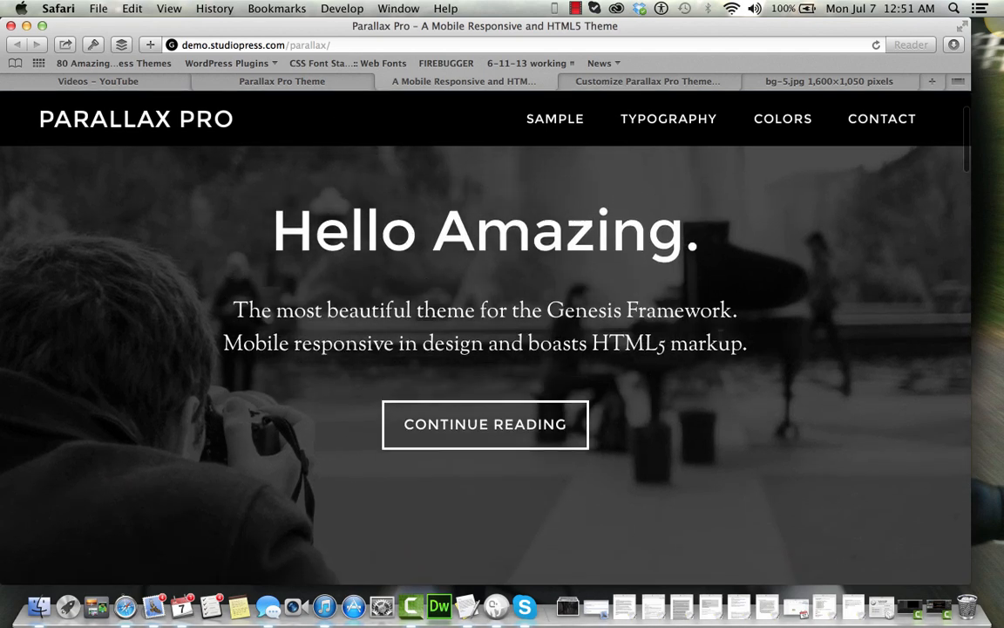
{"action": "scroll", "coordinate": [752, 350], "scroll_direction": "down", "scroll_amount": 10}
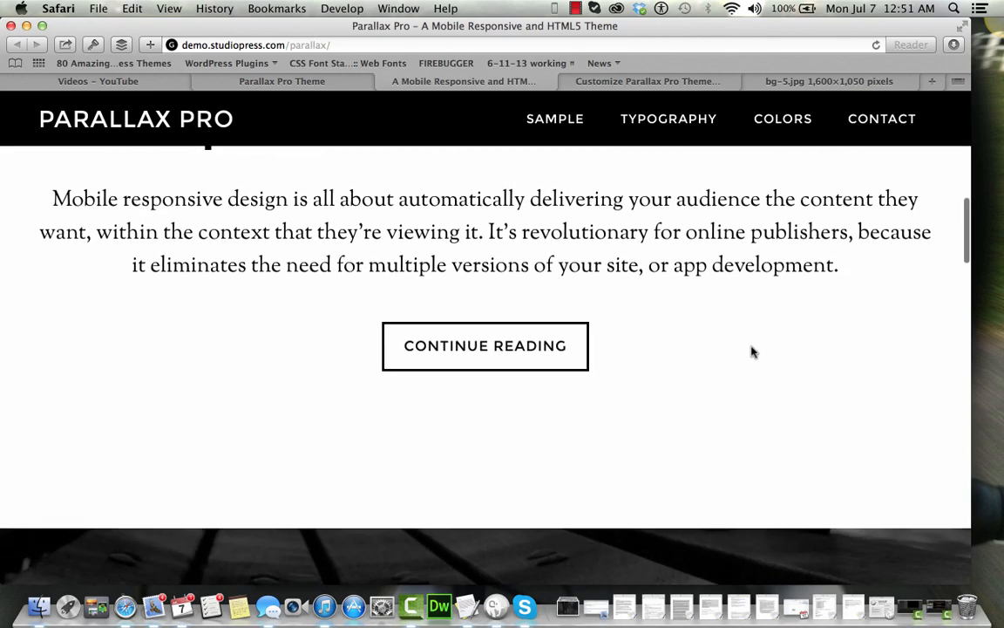
{"action": "scroll", "coordinate": [752, 350], "scroll_direction": "down", "scroll_amount": 5}
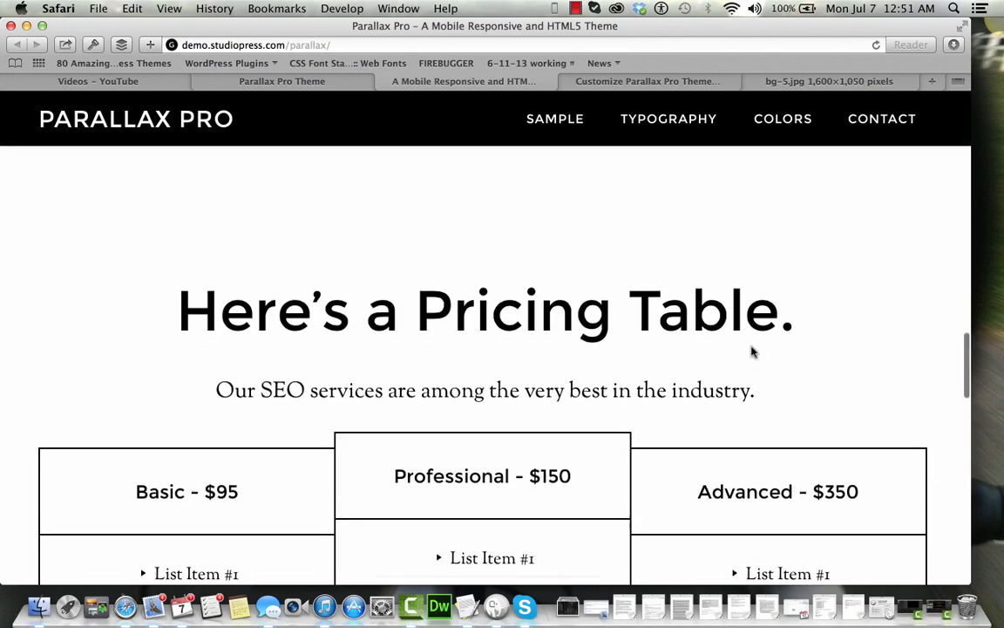
{"action": "scroll", "coordinate": [752, 351], "scroll_direction": "up", "scroll_amount": 8}
{"action": "scroll", "coordinate": [753, 351], "scroll_direction": "up", "scroll_amount": 10}
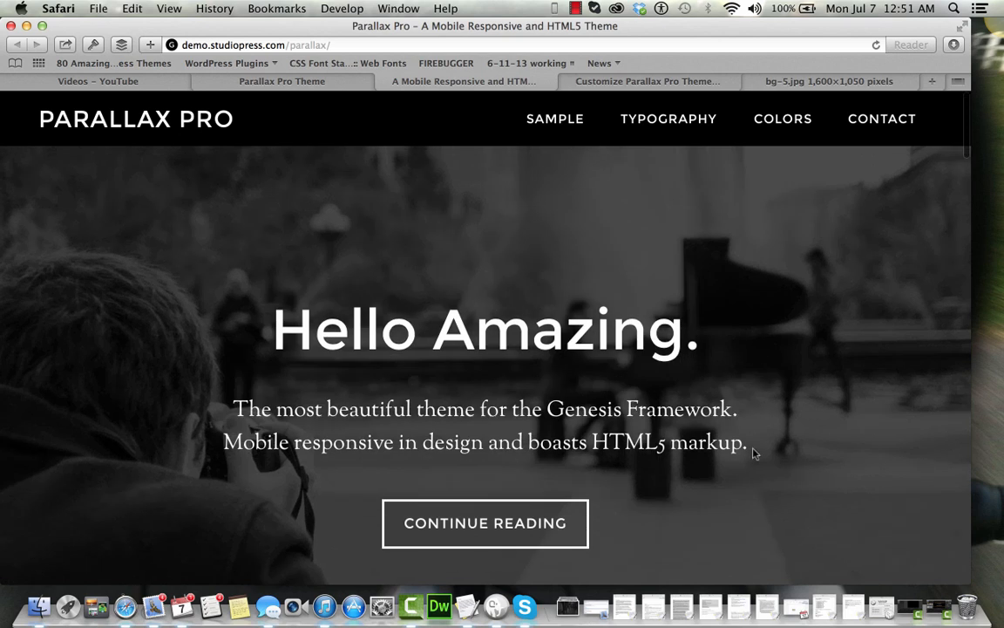
Inspect the demo's Hello Amazing section, expand its textwidget element and copy the enclosing widget-wrap div as HTML
{"action": "left_click_drag", "start_coordinate": [754, 452], "coordinate": [262, 323]}
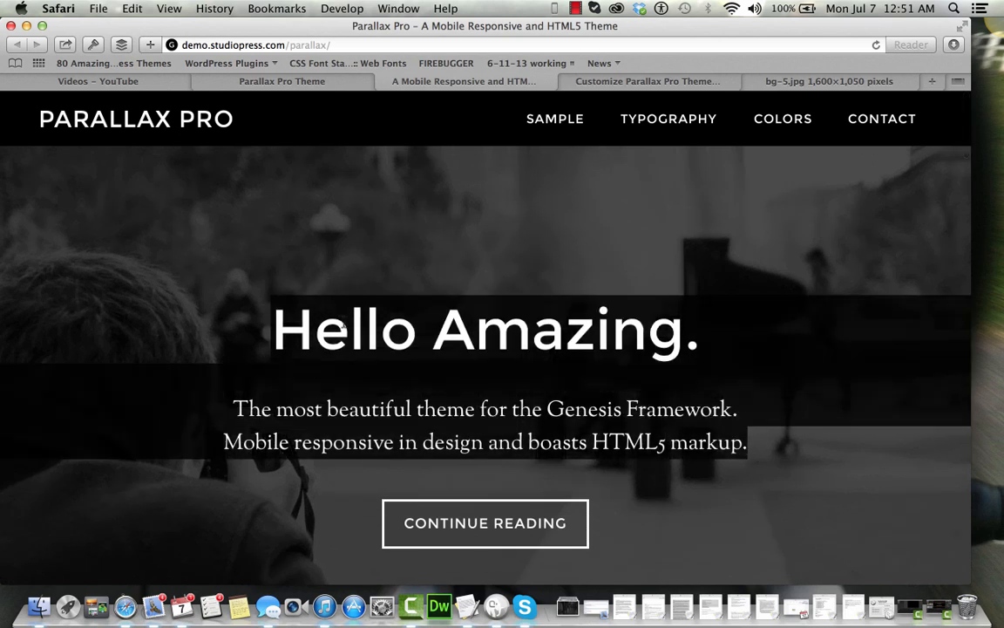
{"action": "right_click", "coordinate": [345, 291]}
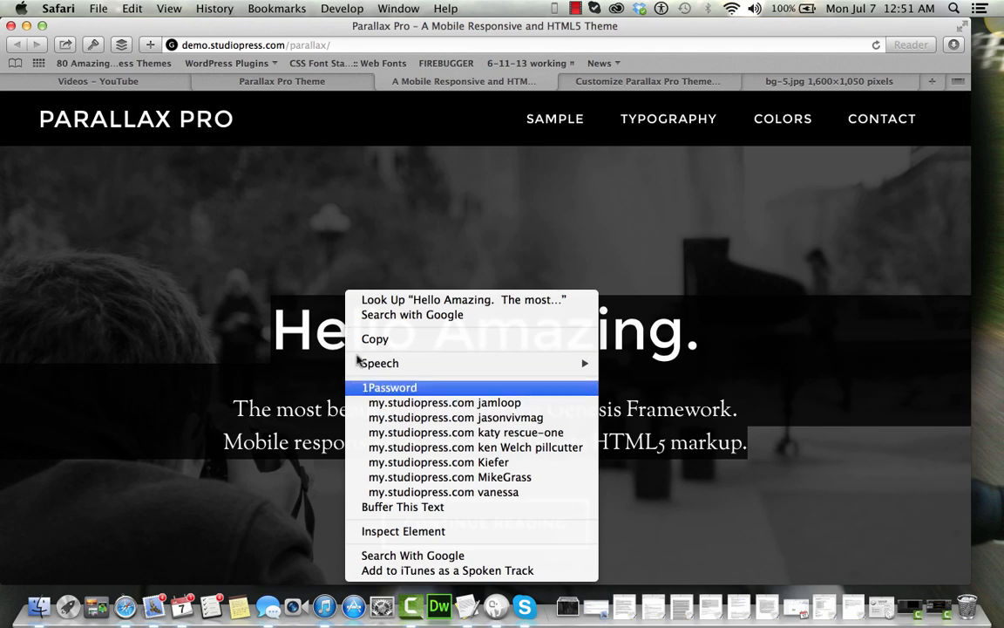
{"action": "left_click", "coordinate": [437, 533]}
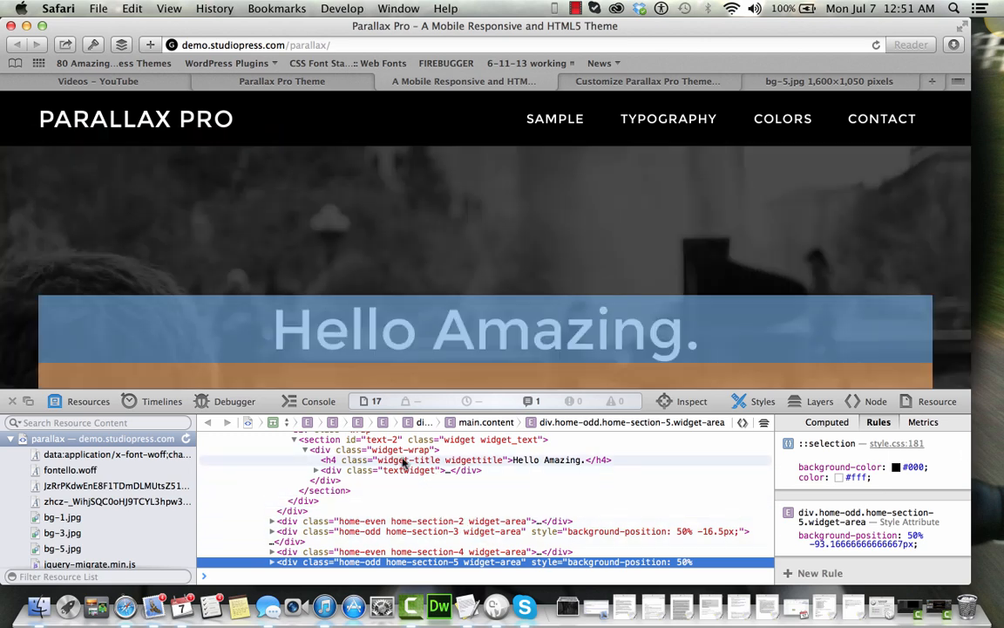
{"action": "scroll", "coordinate": [404, 461], "scroll_direction": "up", "scroll_amount": 3}
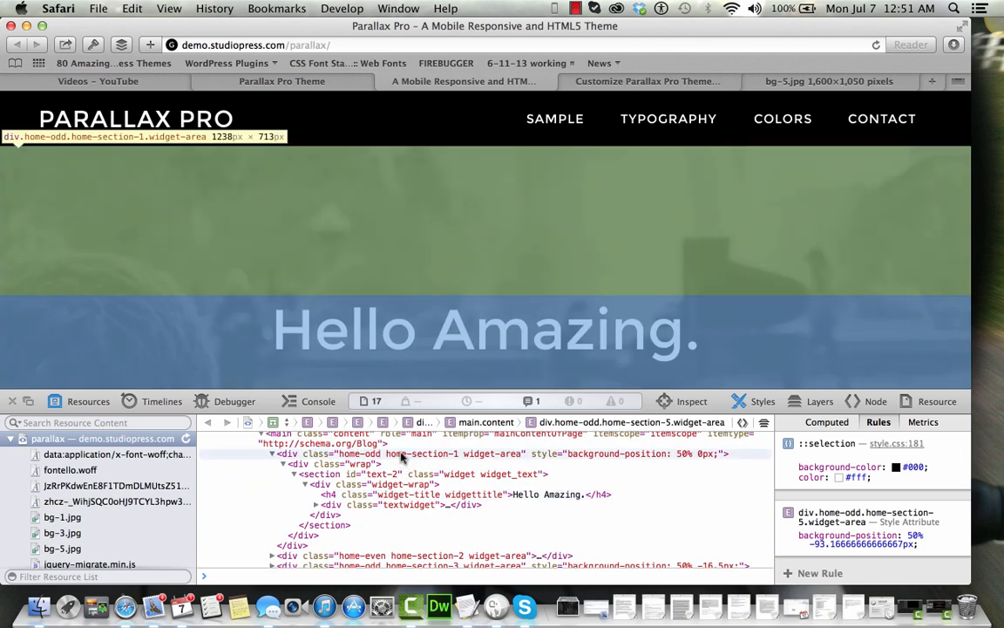
{"action": "left_click", "coordinate": [402, 457]}
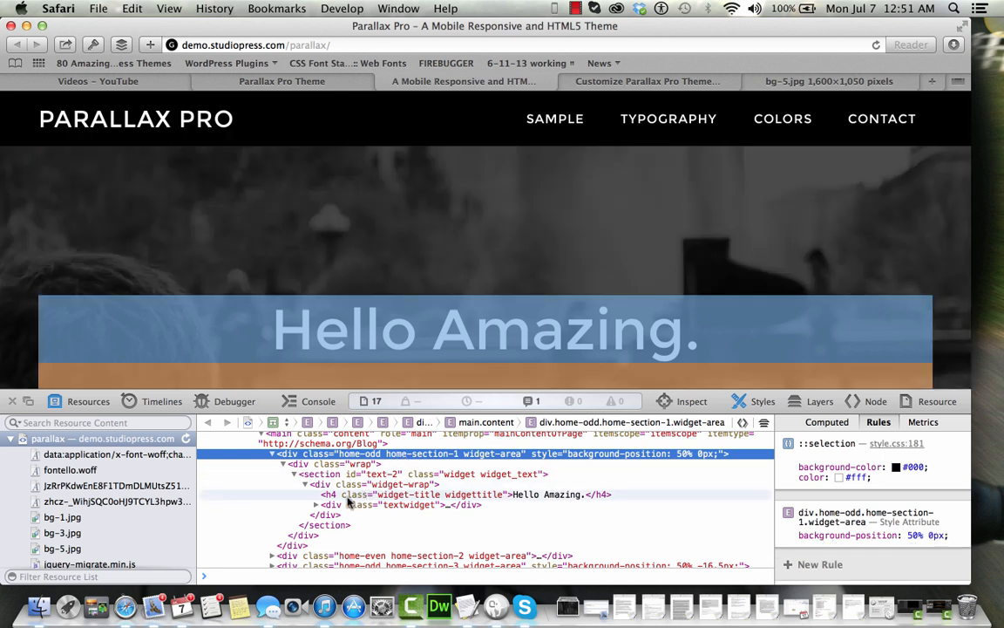
{"action": "left_click", "coordinate": [317, 505]}
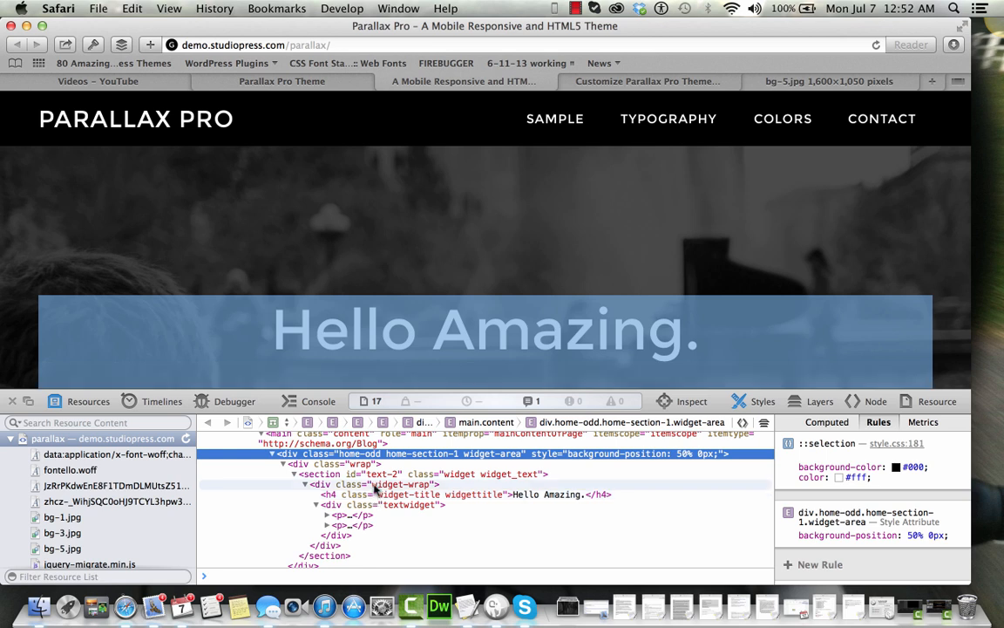
{"action": "left_click", "coordinate": [374, 489]}
{"action": "right_click", "coordinate": [374, 489]}
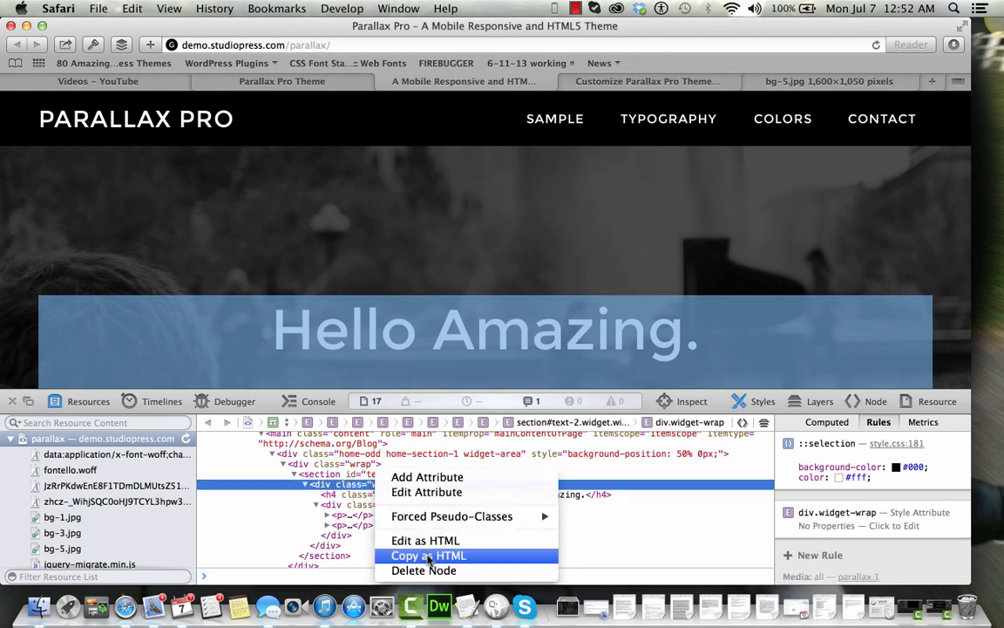
{"action": "left_click", "coordinate": [428, 559]}
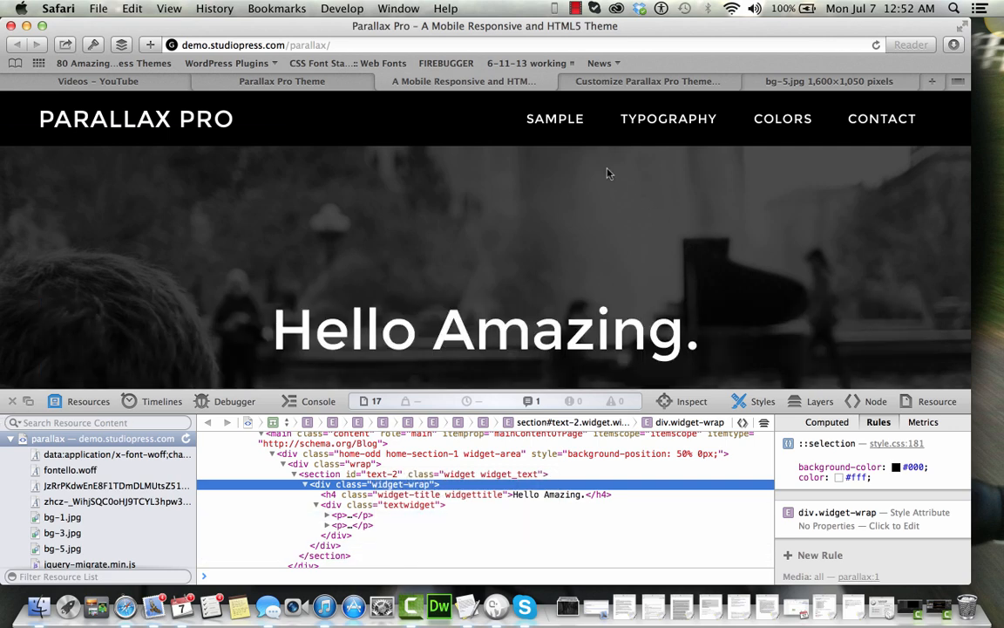
Return to the theme customizer, add a Text widget to Home Section 1 and paste the copied HTML as its content
{"action": "left_click", "coordinate": [654, 82]}
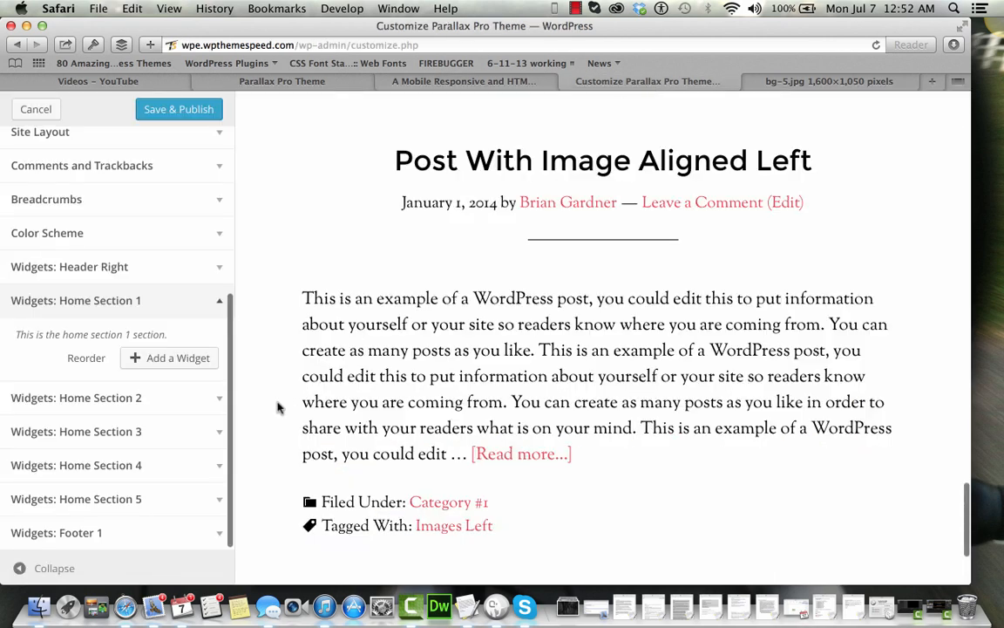
{"action": "left_click", "coordinate": [173, 358]}
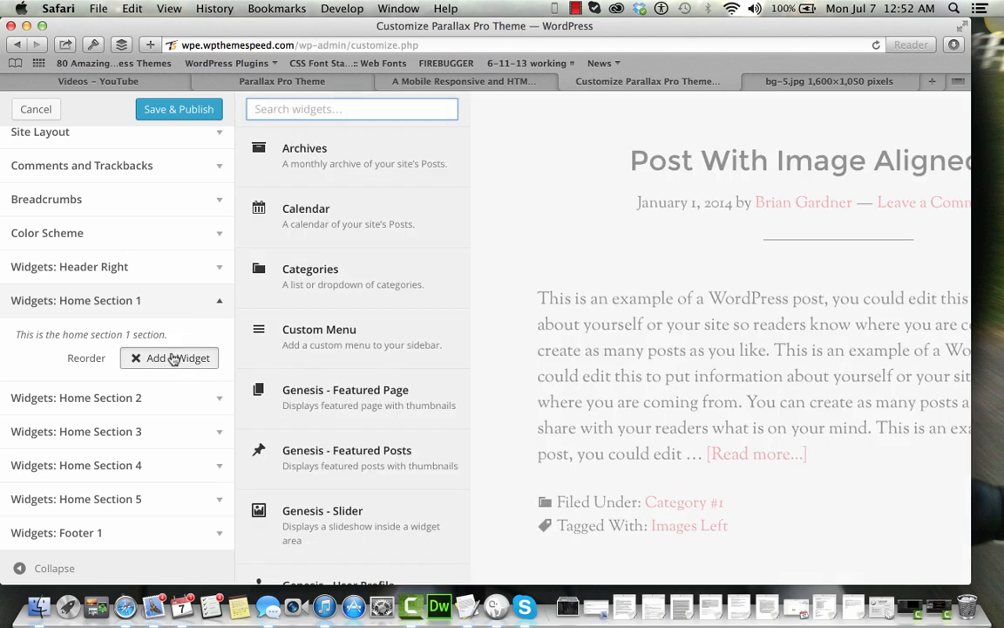
{"action": "scroll", "coordinate": [369, 358], "scroll_direction": "down", "scroll_amount": 10}
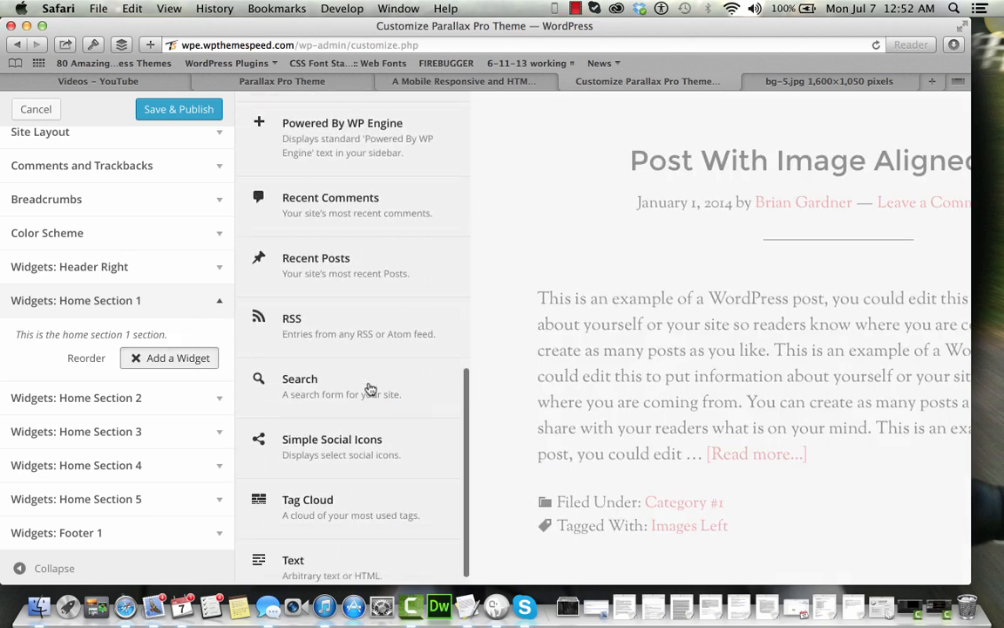
{"action": "left_click", "coordinate": [341, 563]}
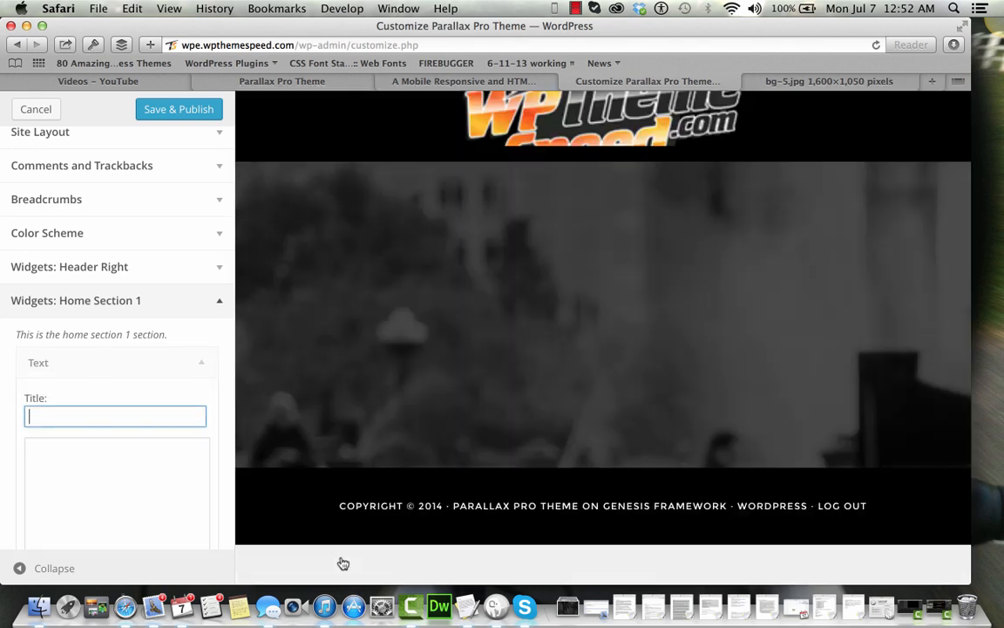
{"action": "left_click", "coordinate": [139, 511]}
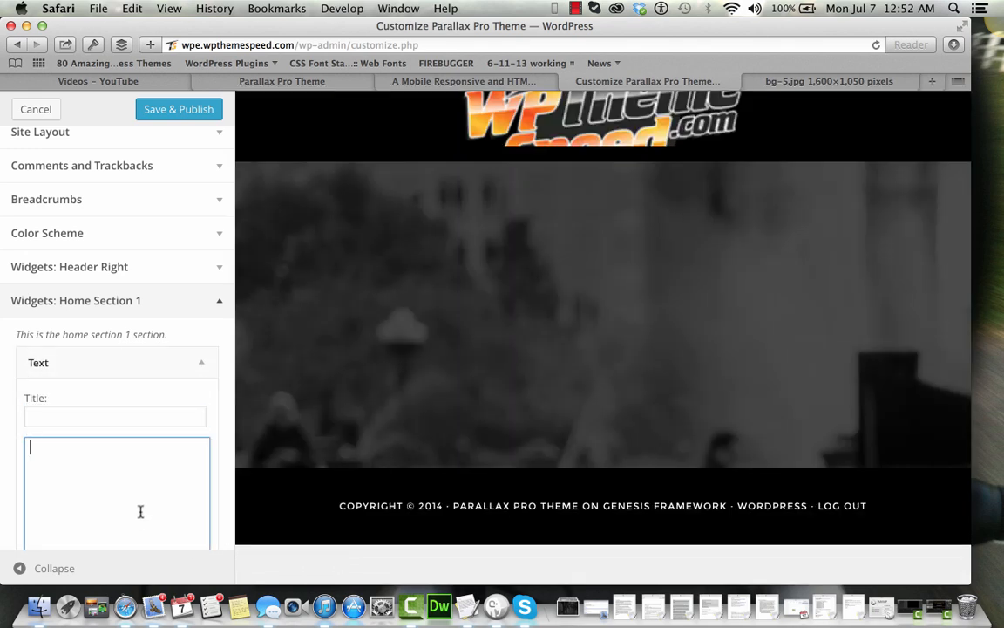
{"action": "key", "text": "super+v"}
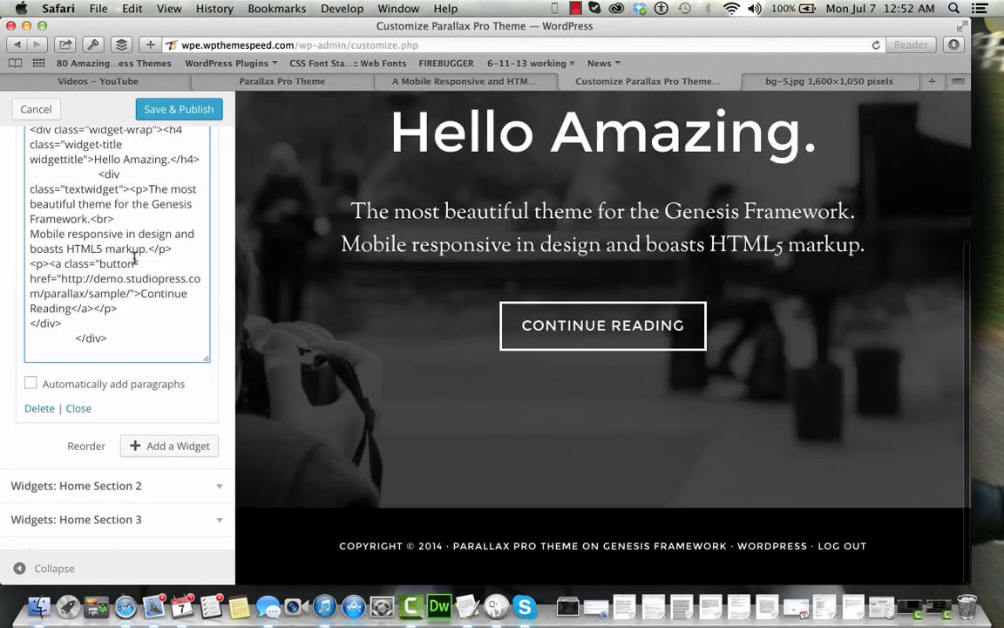
Remove the closing div tags and the opening textwidget div from the Home Section 1 text widget's content
{"action": "key", "text": "shift+Up"}
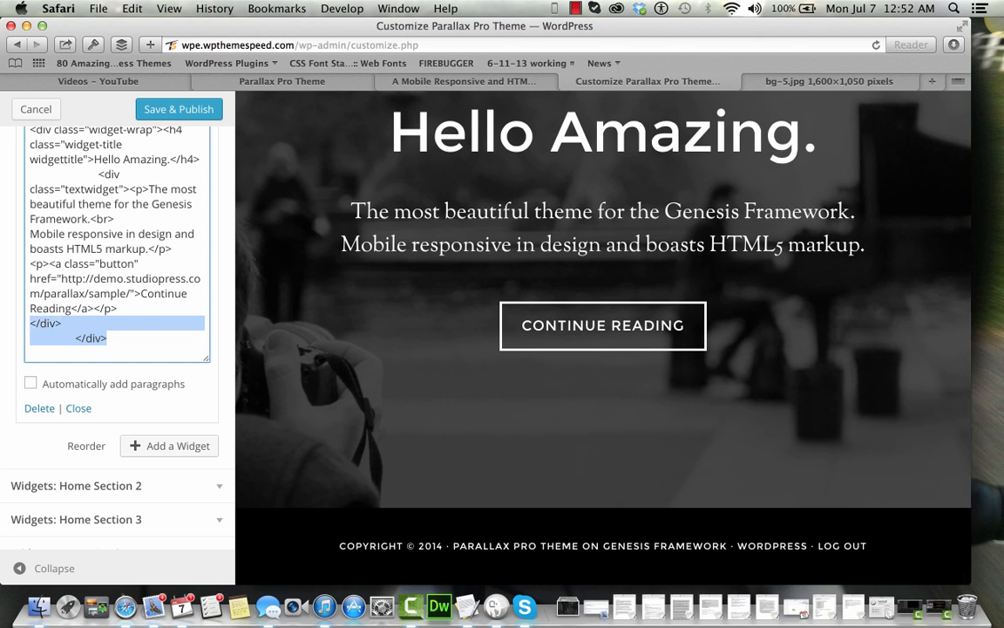
{"action": "key", "text": "BackSpace"}
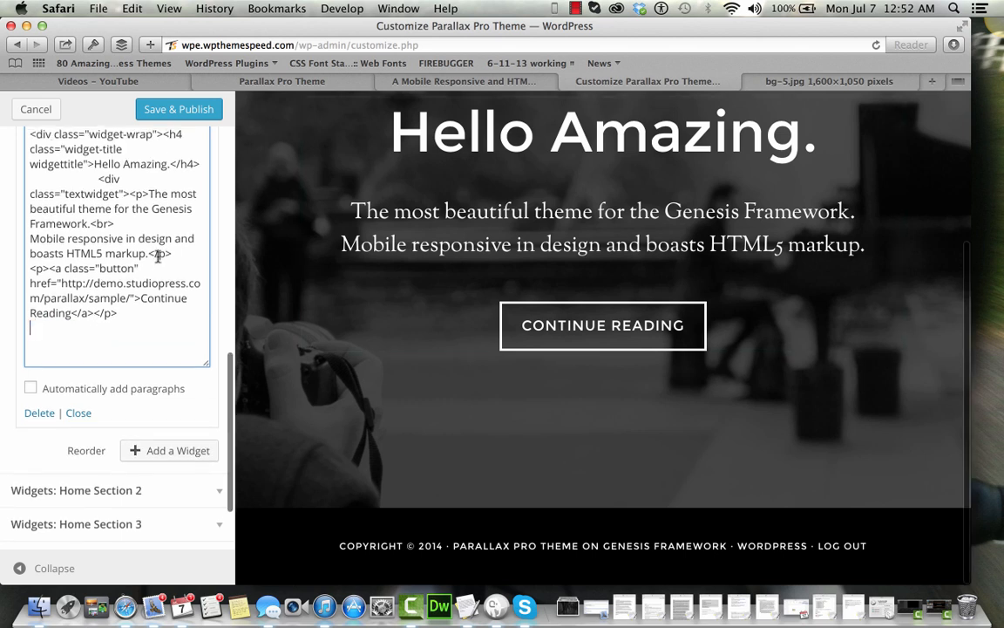
{"action": "scroll", "coordinate": [157, 256], "scroll_direction": "up", "scroll_amount": 1}
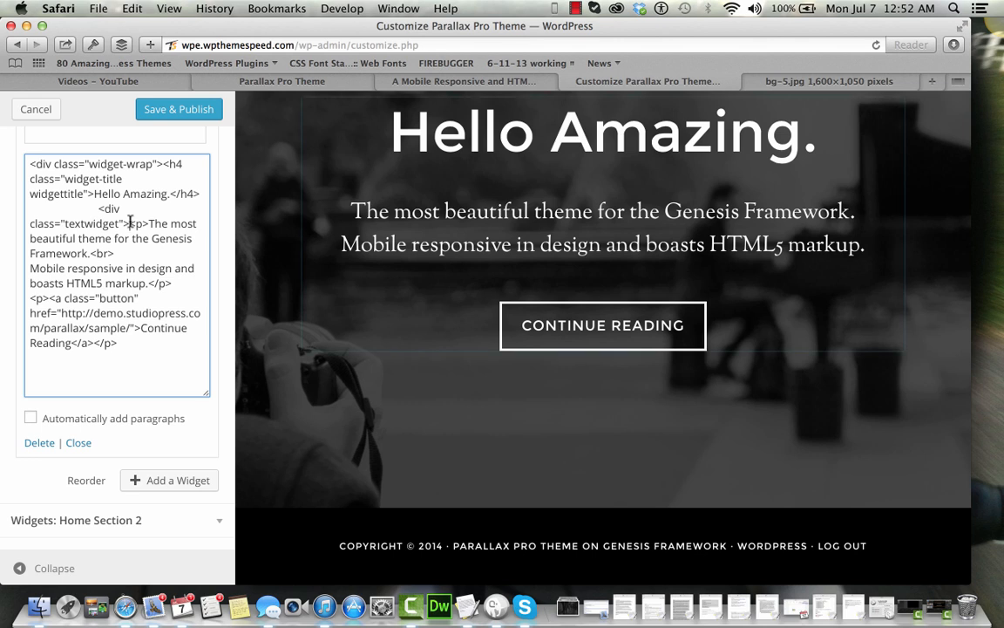
{"action": "left_click", "coordinate": [30, 208], "text": "shift"}
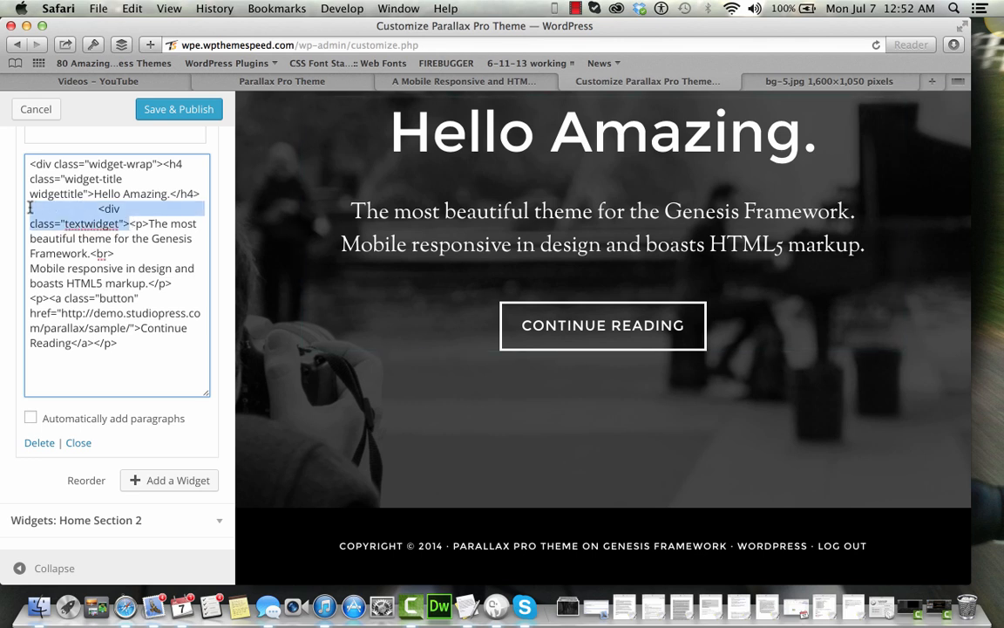
{"action": "key", "text": "BackSpace"}
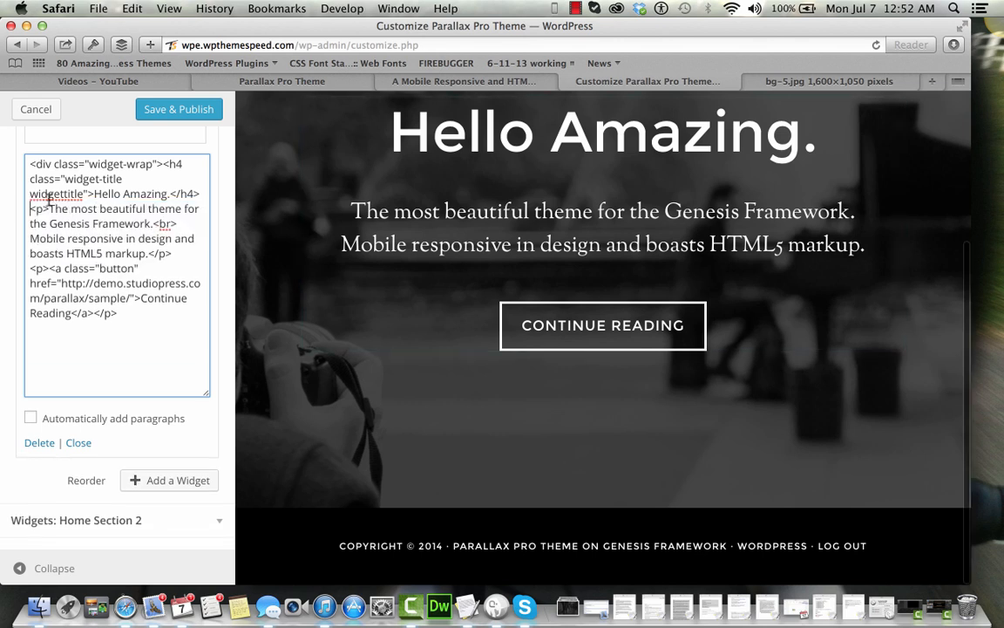
Move the heading text "Hello Amazing." into the widget's title and delete the leftover widget-wrap and h4 markup with its blank line
{"action": "left_click", "coordinate": [170, 194], "text": "shift"}
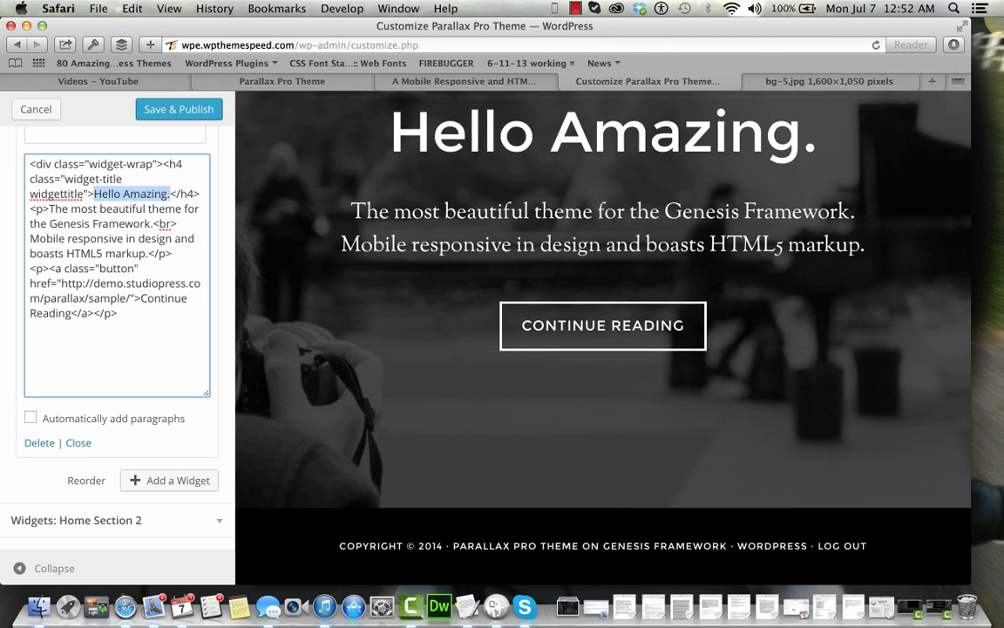
{"action": "key", "text": "super+x"}
{"action": "left_click", "coordinate": [131, 137]}
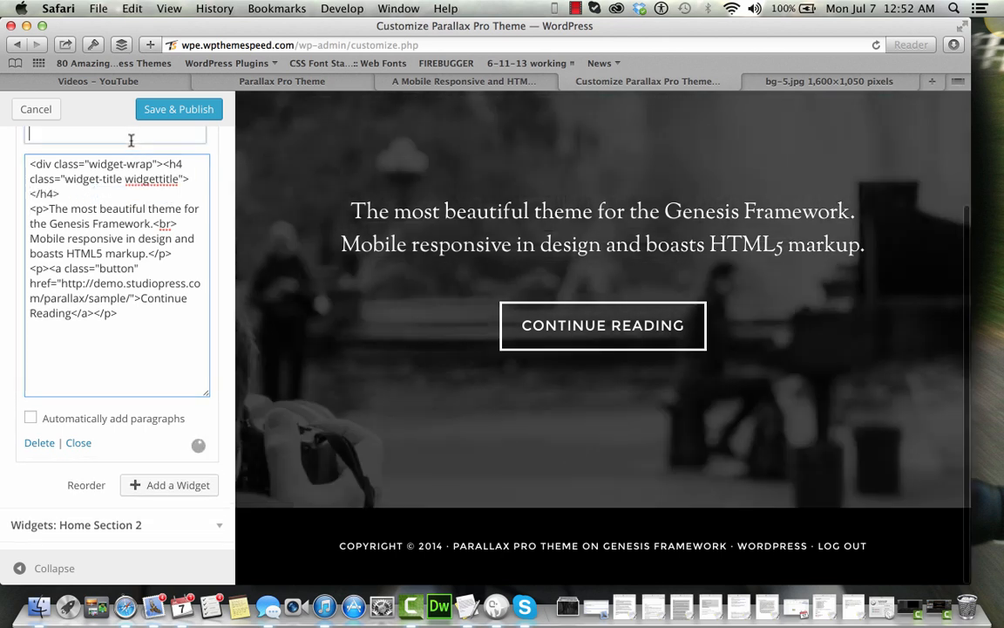
{"action": "key", "text": "super+v"}
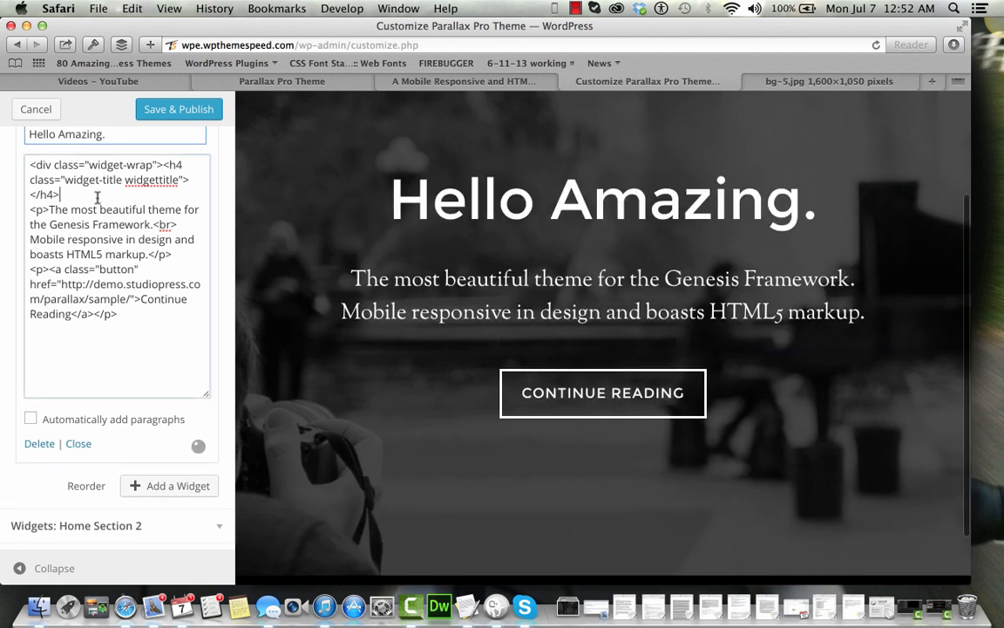
{"action": "left_click", "coordinate": [98, 197]}
{"action": "key", "text": "shift+super+Up"}
{"action": "key", "text": "BackSpace"}
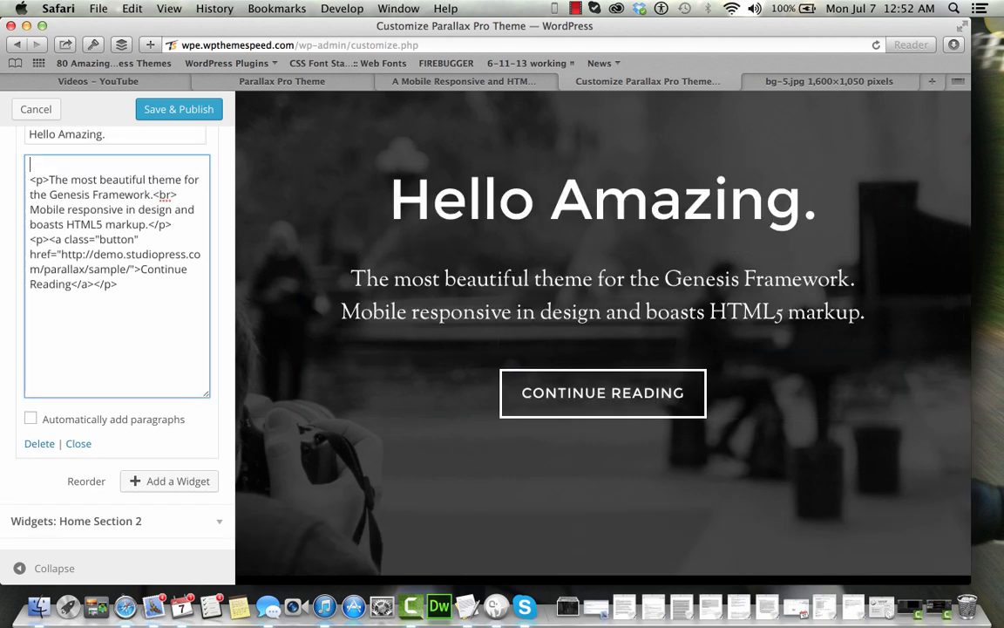
{"action": "key", "text": "BackSpace"}
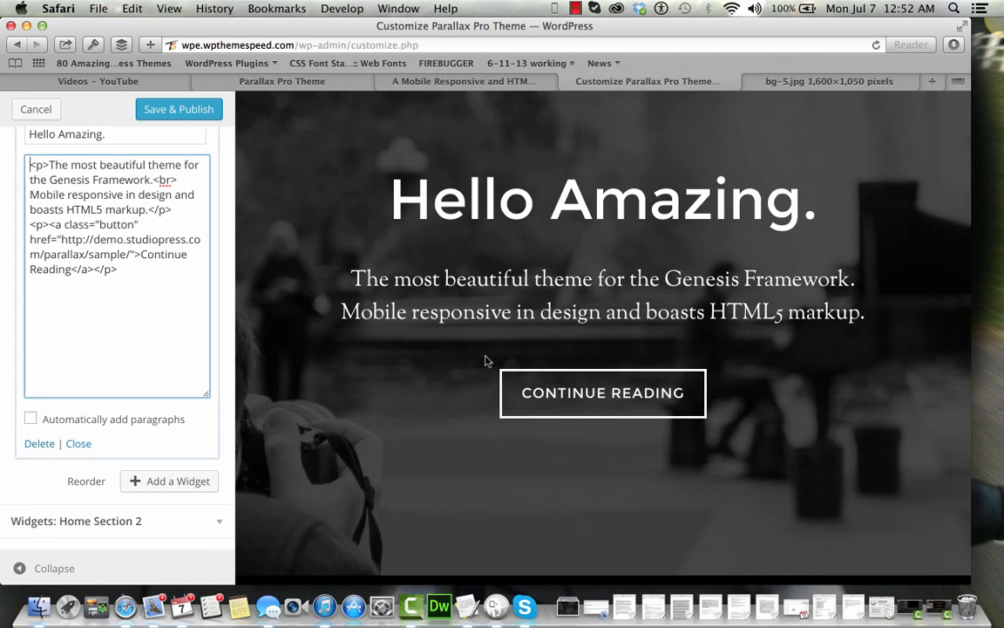
Examine the Hello Amazing section in the preview and the Continue Reading button's link markup in the widget content
{"action": "scroll", "coordinate": [486, 359], "scroll_direction": "up", "scroll_amount": 3}
{"action": "scroll", "coordinate": [487, 359], "scroll_direction": "down", "scroll_amount": 5}
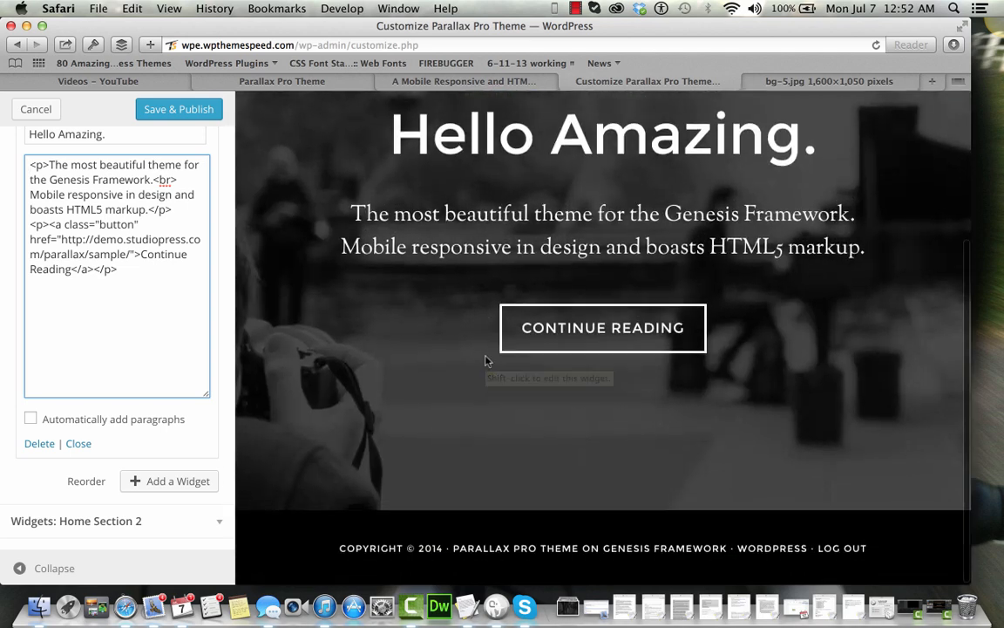
{"action": "scroll", "coordinate": [486, 359], "scroll_direction": "up", "scroll_amount": 2}
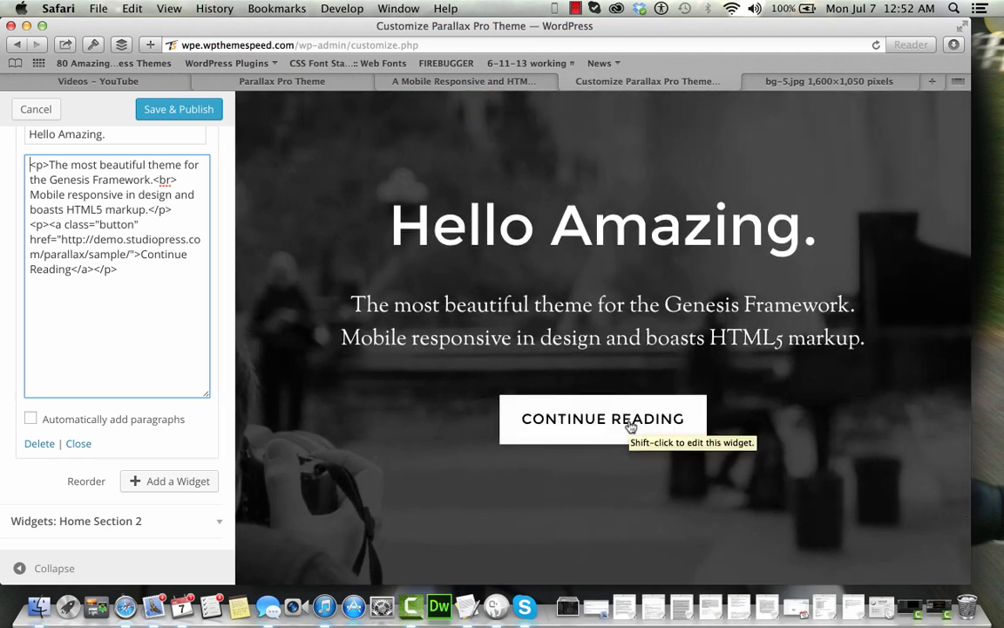
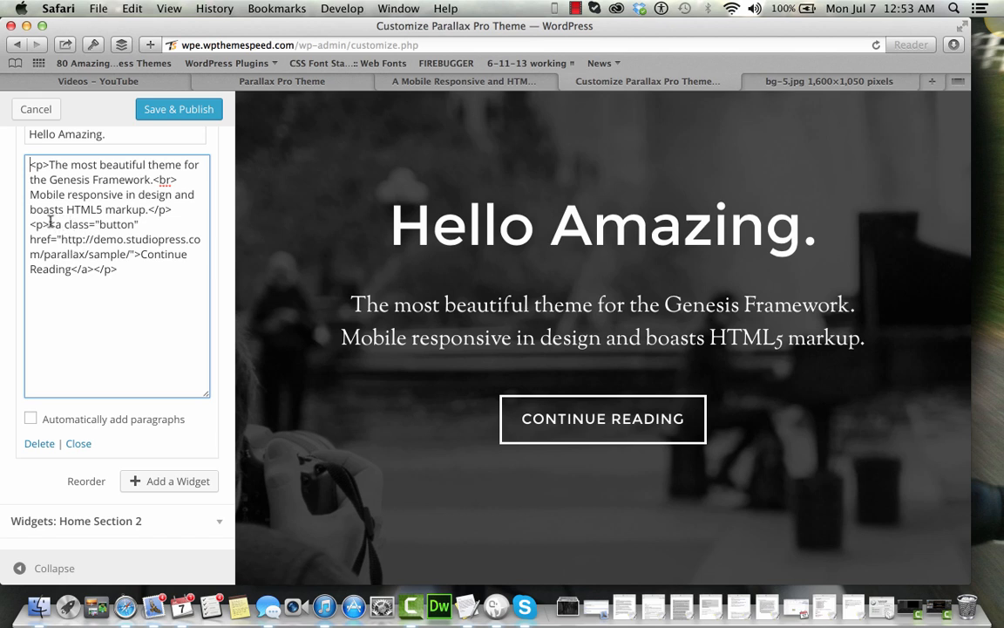
{"action": "left_click_drag", "start_coordinate": [50, 223], "coordinate": [87, 262]}
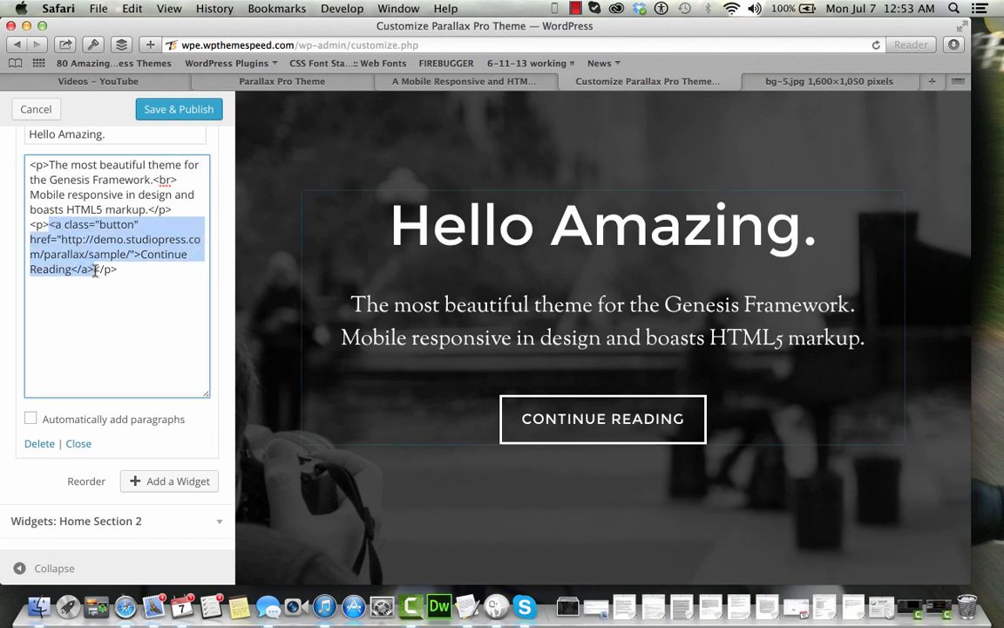
{"action": "left_click", "coordinate": [101, 223]}
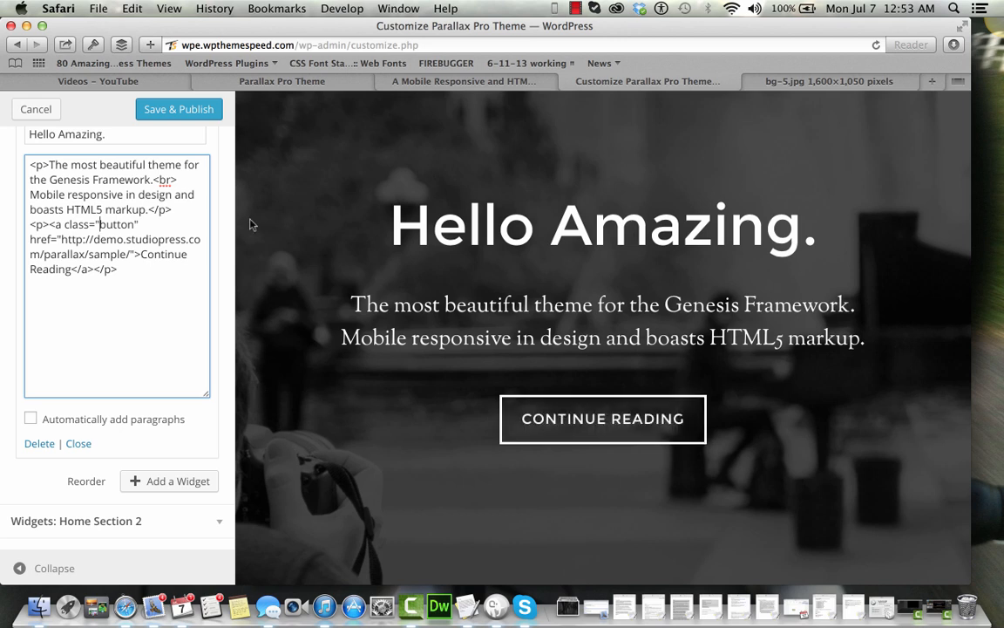
{"action": "scroll", "coordinate": [225, 452], "scroll_direction": "up", "scroll_amount": 2}
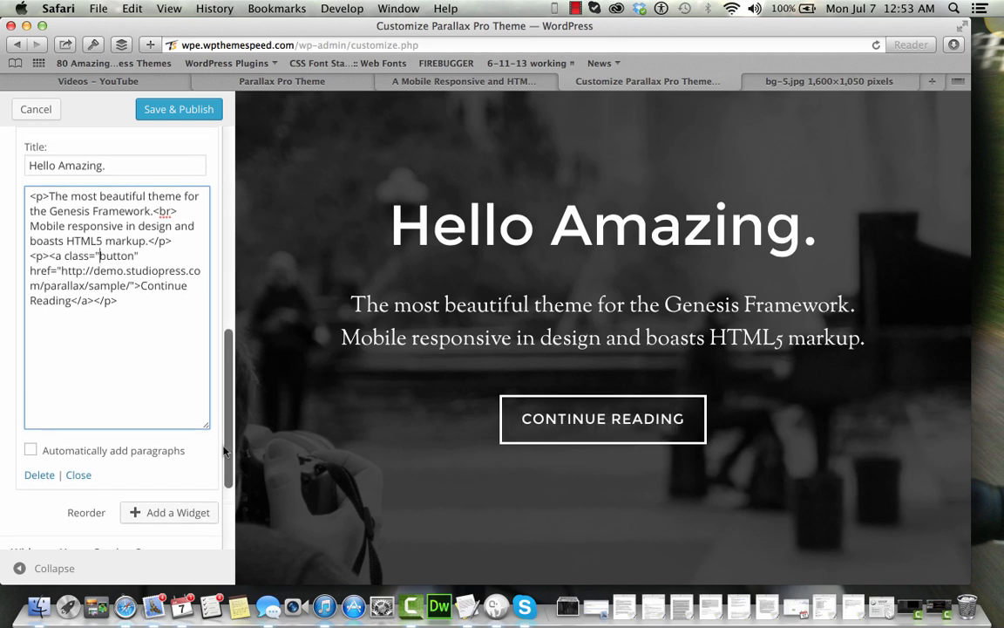
{"action": "scroll", "coordinate": [225, 452], "scroll_direction": "up", "scroll_amount": 3}
{"action": "scroll", "coordinate": [225, 452], "scroll_direction": "up", "scroll_amount": 2}
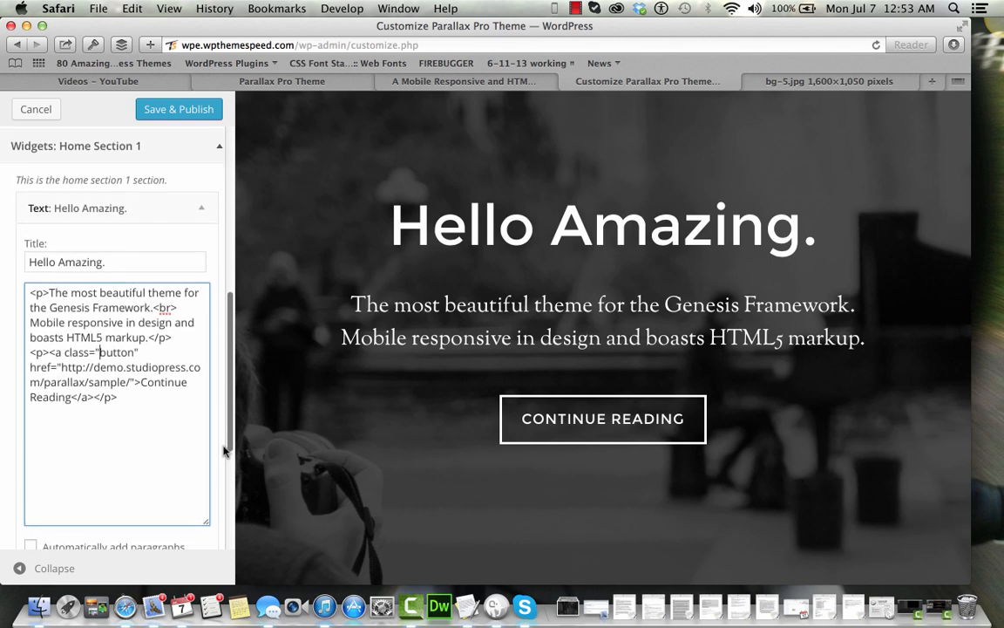
{"action": "scroll", "coordinate": [214, 348], "scroll_direction": "down", "scroll_amount": 4}
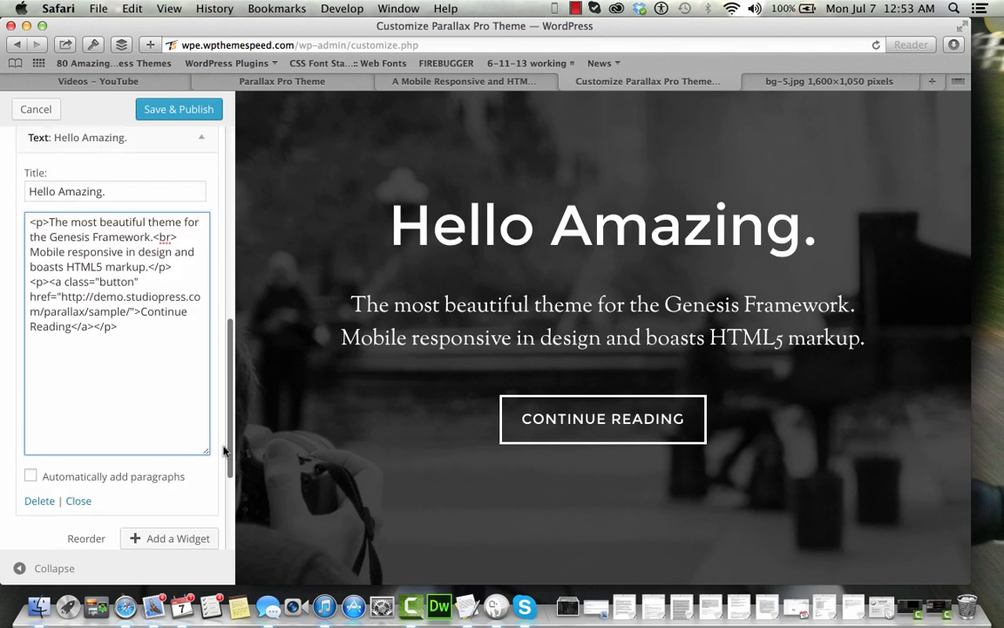
Collapse the Hello Amazing text widget, check the section in the preview and expand the Home Section 2 widget area
{"action": "left_click", "coordinate": [201, 137]}
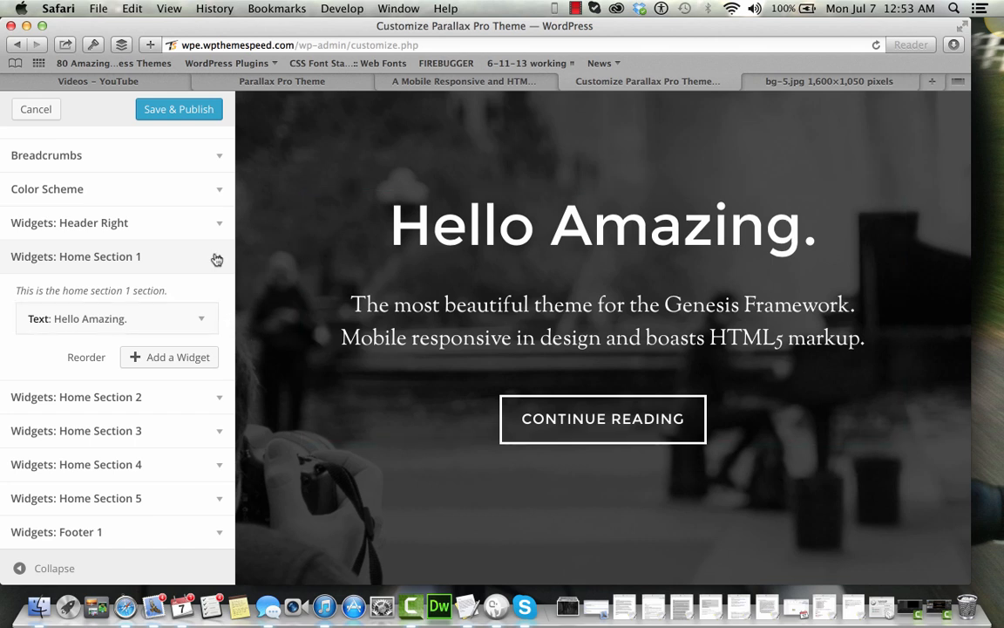
{"action": "scroll", "coordinate": [643, 498], "scroll_direction": "down", "scroll_amount": 3}
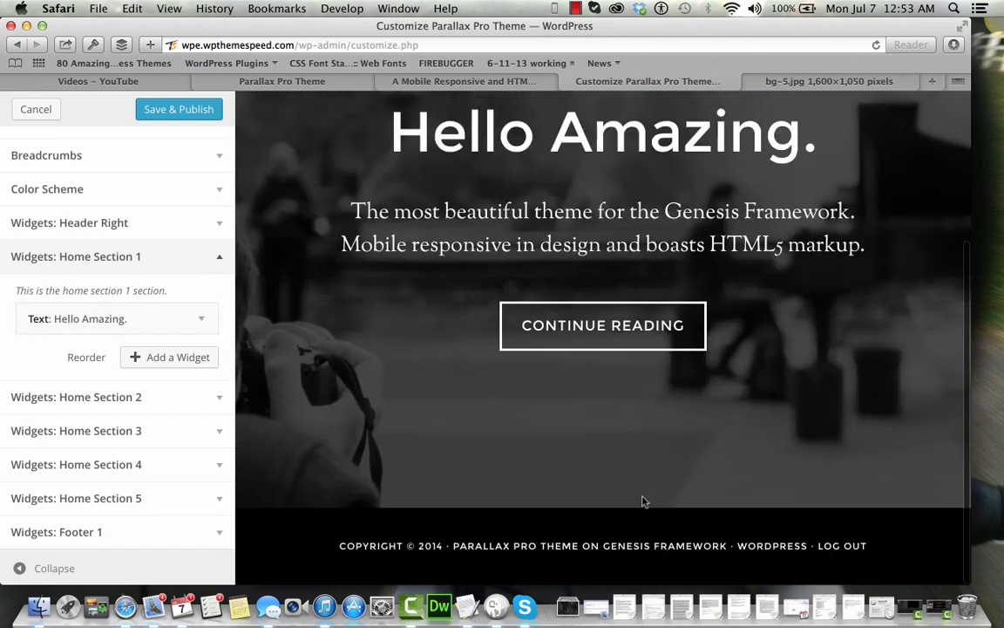
{"action": "scroll", "coordinate": [643, 497], "scroll_direction": "up", "scroll_amount": 3}
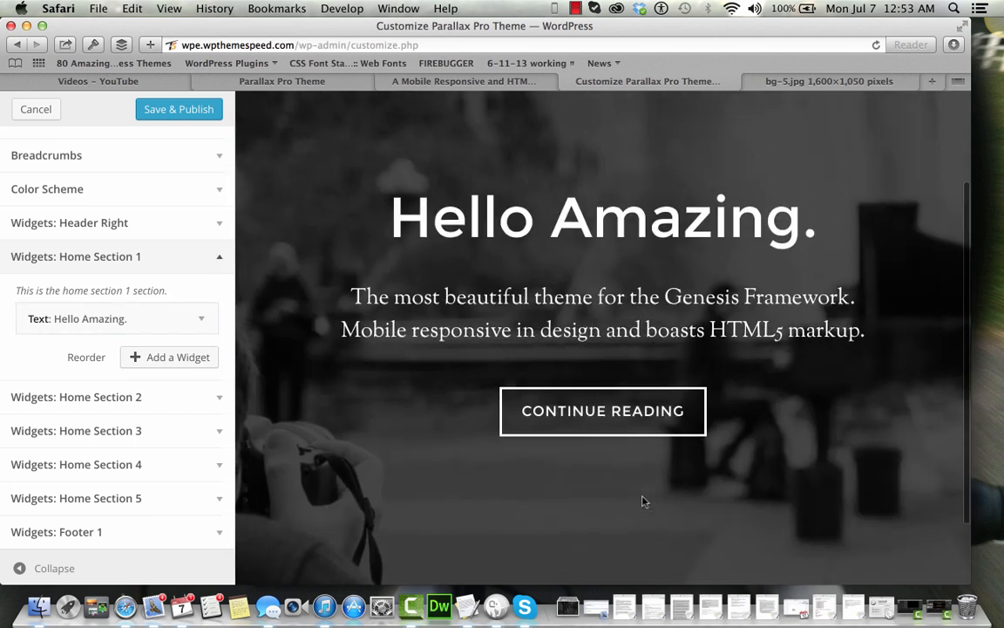
{"action": "left_click", "coordinate": [214, 398]}
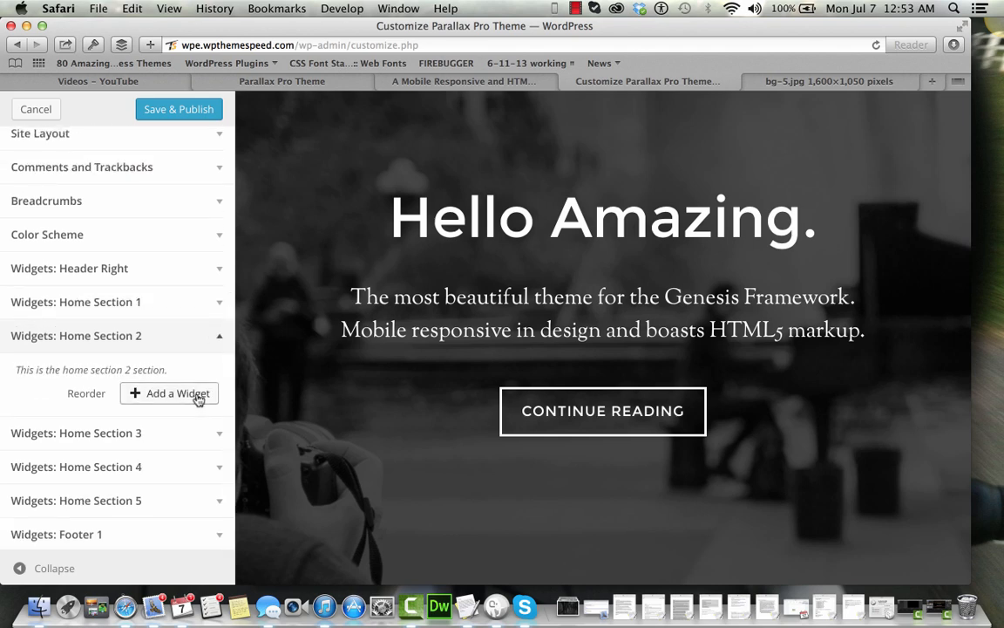
On the Parallax demo site, expand the home-section-2 markup for Responsive Websites Rock down to its widget-wrap div and copy that div as HTML
{"action": "left_click", "coordinate": [464, 81]}
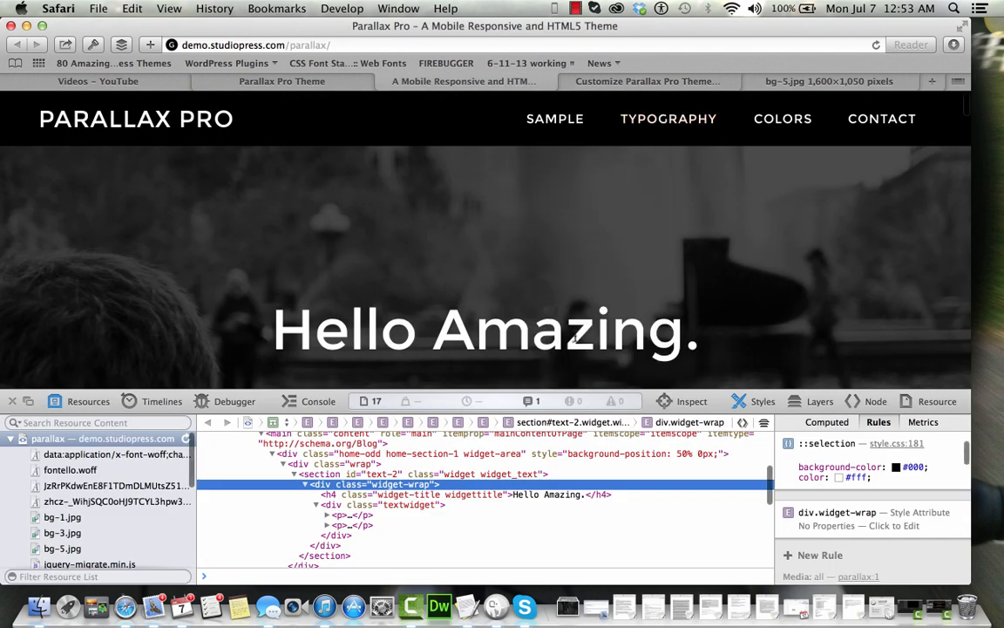
{"action": "scroll", "coordinate": [364, 261], "scroll_direction": "down", "scroll_amount": 10}
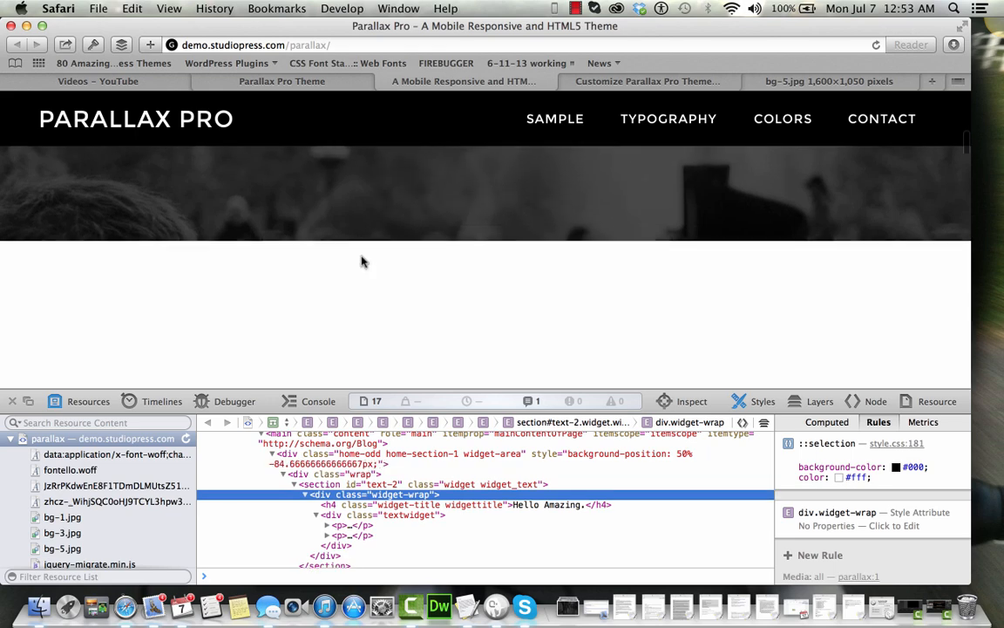
{"action": "scroll", "coordinate": [364, 262], "scroll_direction": "down", "scroll_amount": 6}
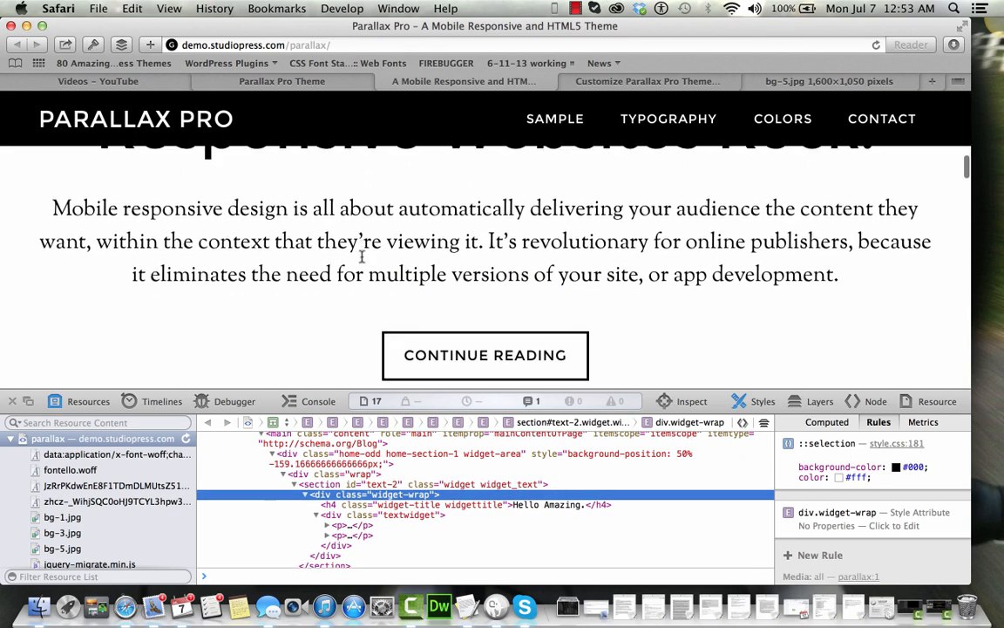
{"action": "scroll", "coordinate": [362, 255], "scroll_direction": "down", "scroll_amount": 3}
{"action": "scroll", "coordinate": [362, 255], "scroll_direction": "up", "scroll_amount": 5}
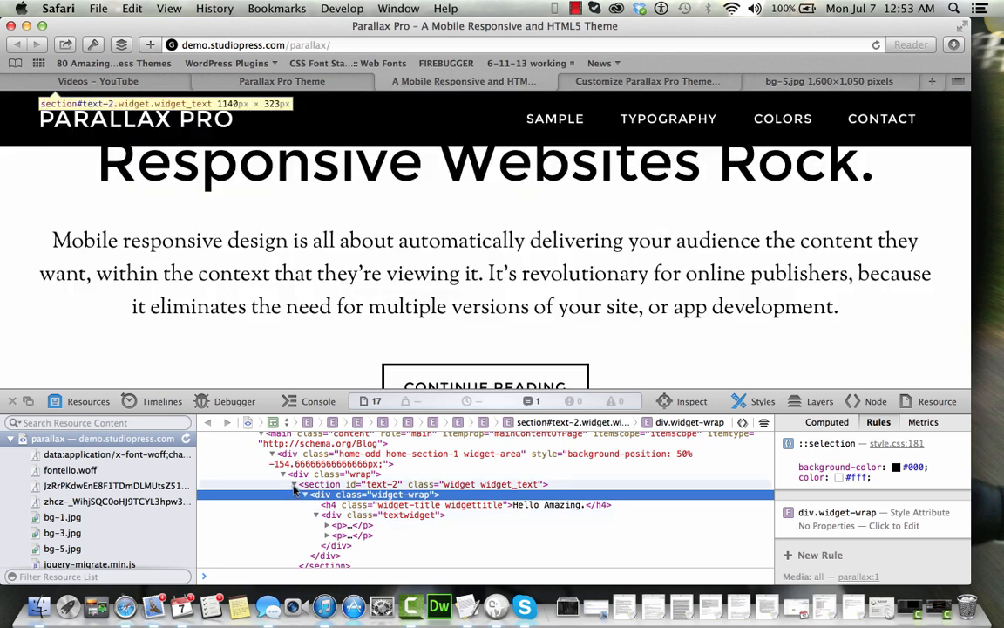
{"action": "left_click", "coordinate": [271, 454]}
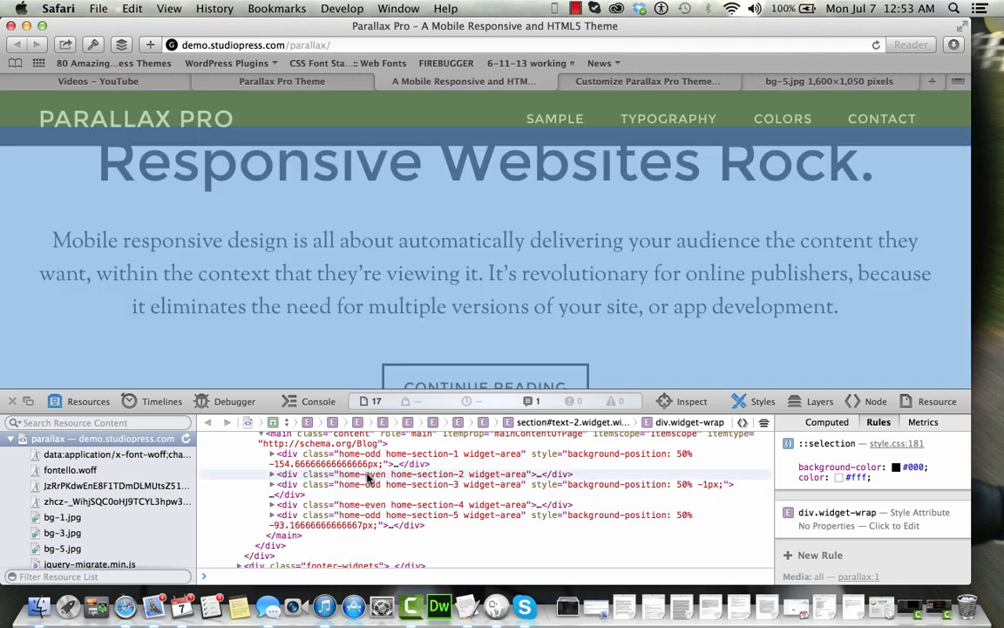
{"action": "left_click", "coordinate": [272, 475]}
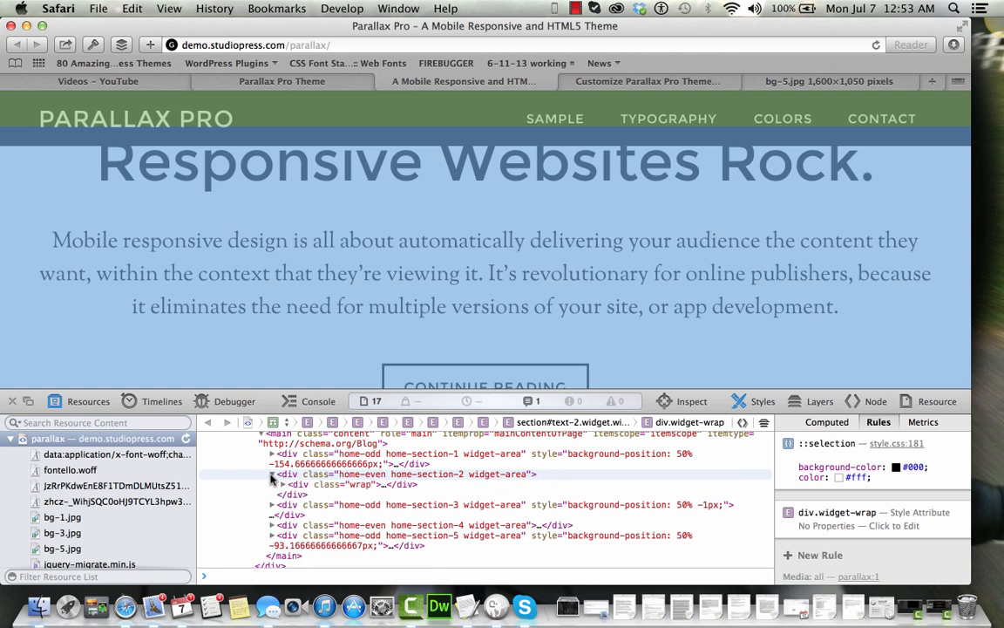
{"action": "left_click", "coordinate": [282, 486]}
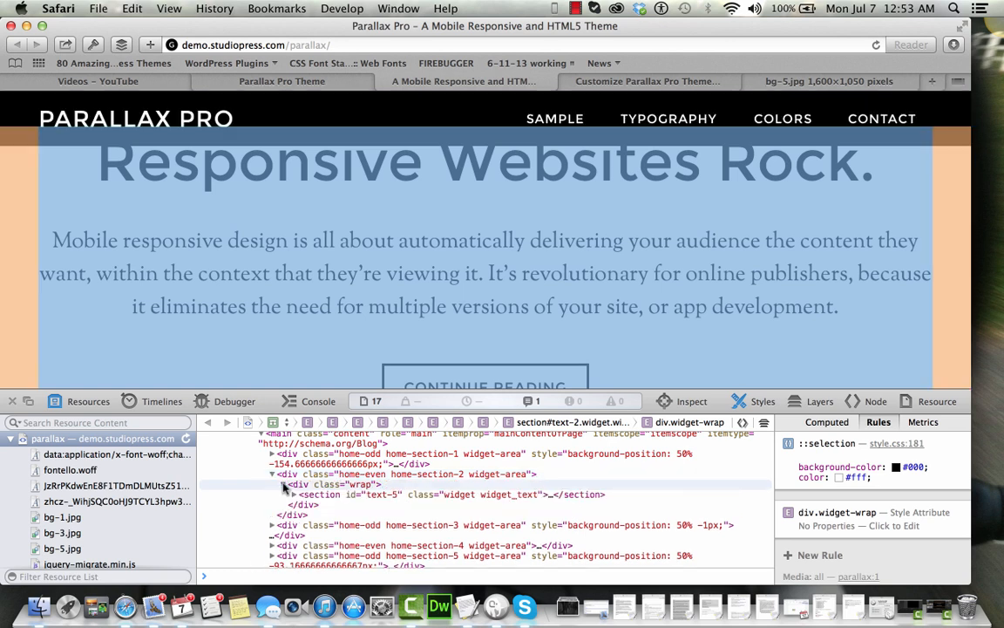
{"action": "left_click", "coordinate": [294, 495]}
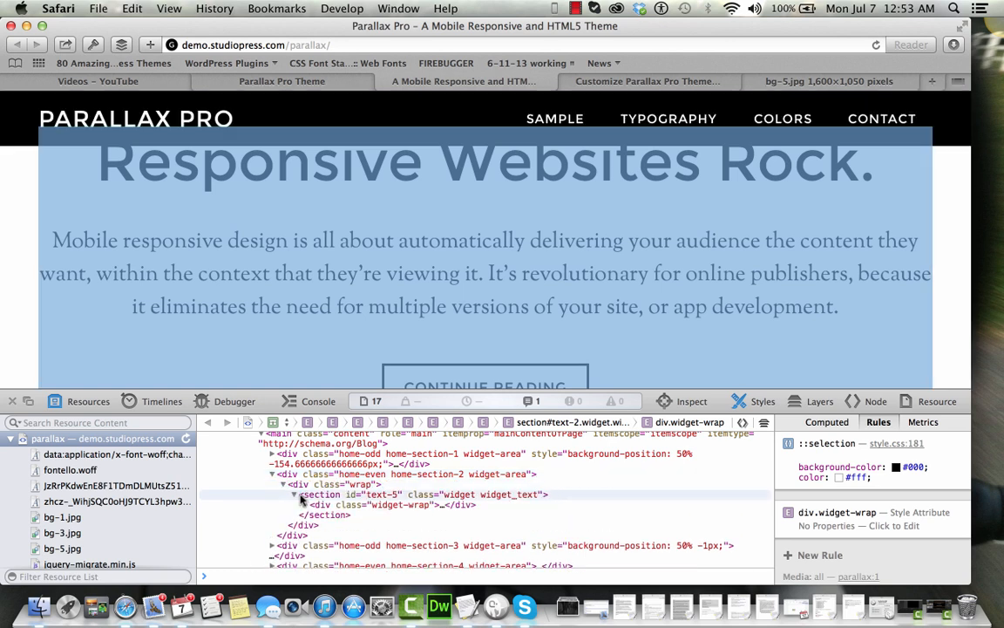
{"action": "left_click", "coordinate": [305, 506]}
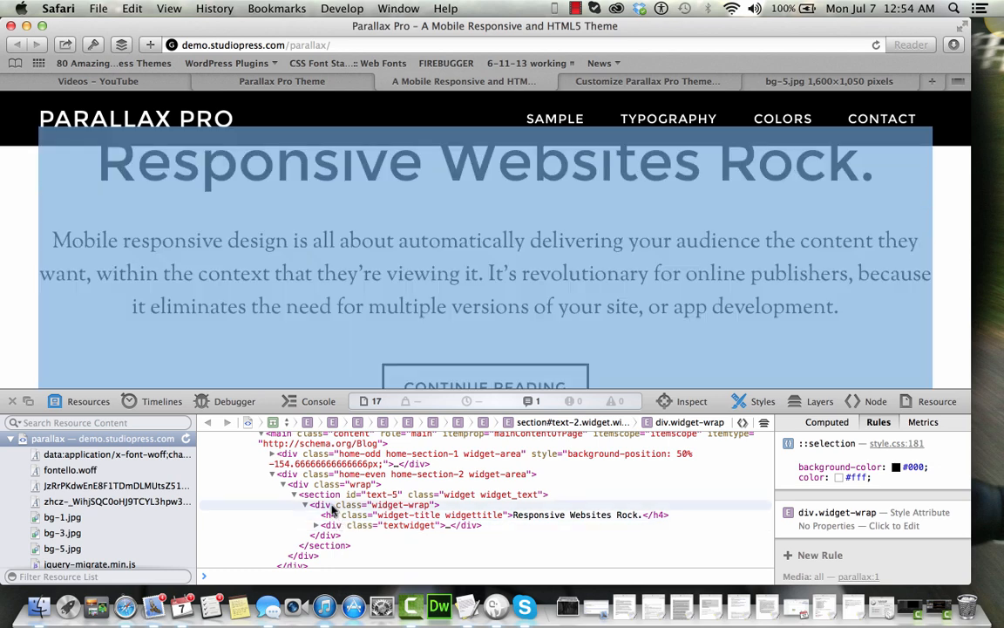
{"action": "right_click", "coordinate": [332, 508]}
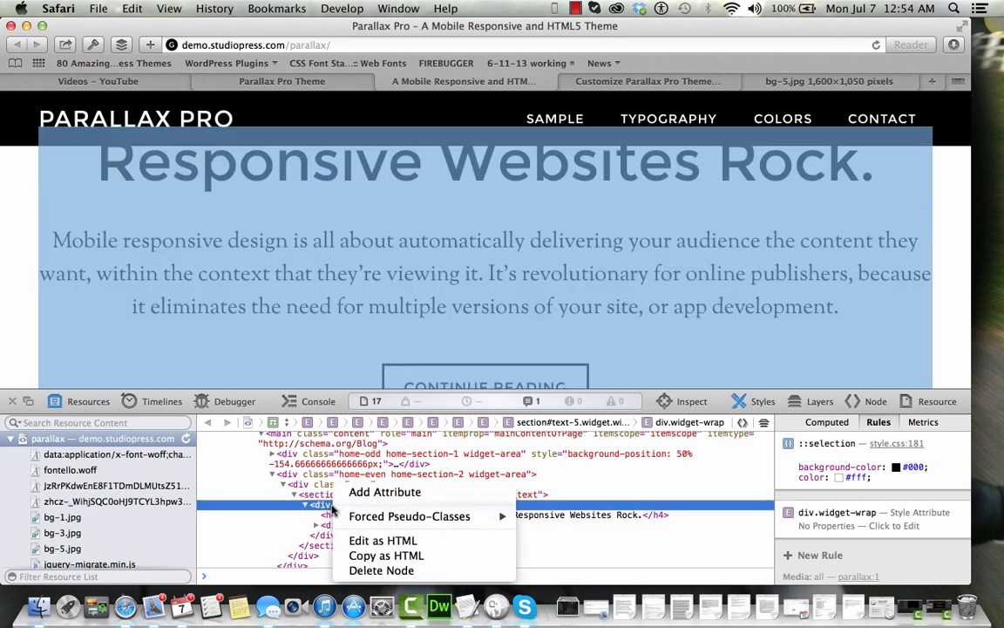
{"action": "left_click", "coordinate": [367, 557]}
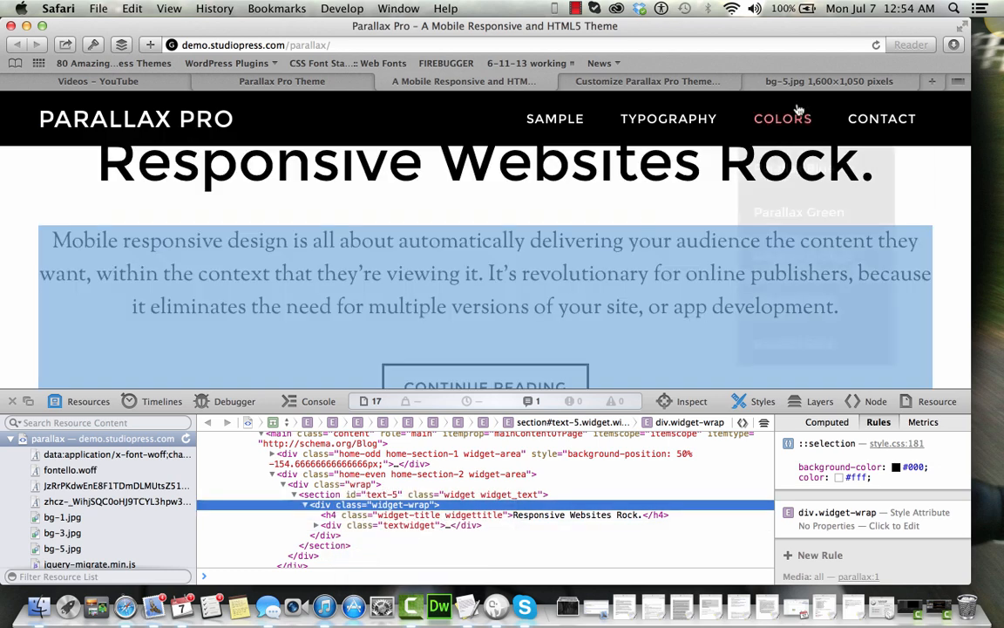
In the theme customizer, add a Text widget to Home Section 2 and paste the copied HTML into its content
{"action": "left_click", "coordinate": [608, 78]}
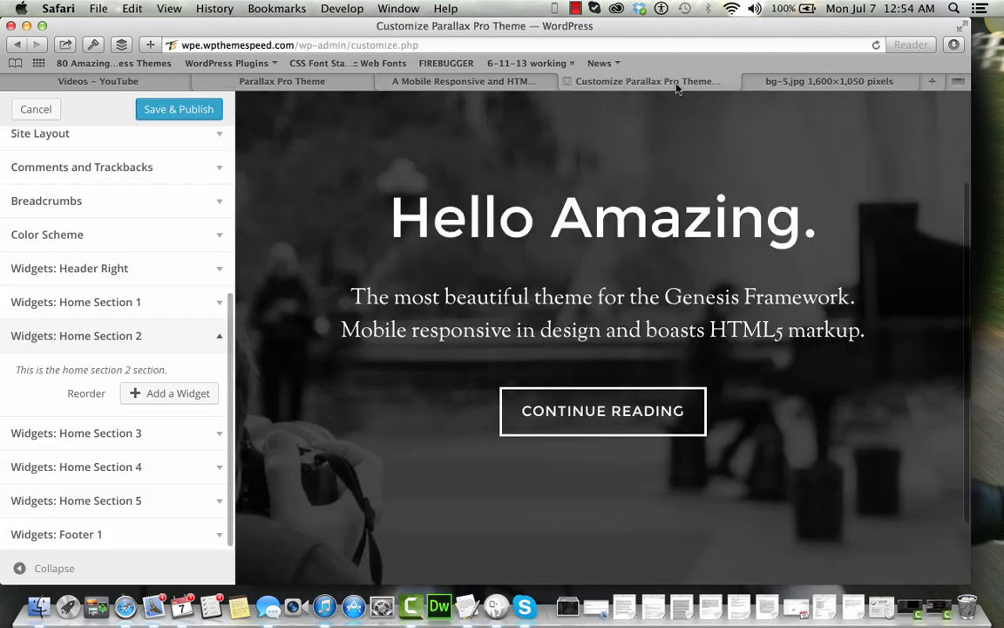
{"action": "left_click", "coordinate": [188, 394]}
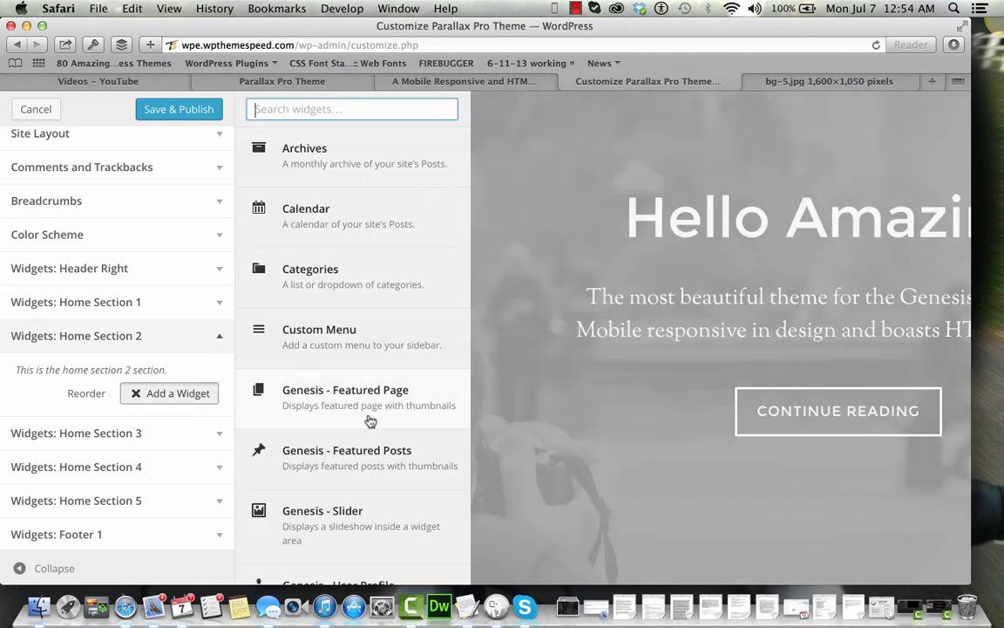
{"action": "scroll", "coordinate": [372, 420], "scroll_direction": "down", "scroll_amount": 8}
{"action": "left_click", "coordinate": [362, 561]}
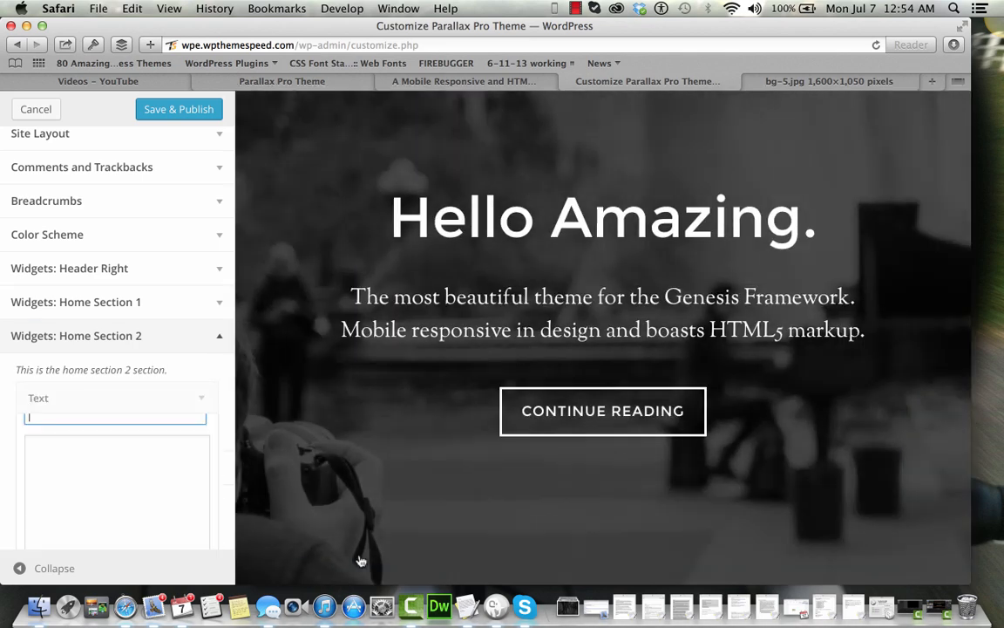
{"action": "left_click", "coordinate": [132, 503]}
{"action": "key", "text": "cmd+v"}
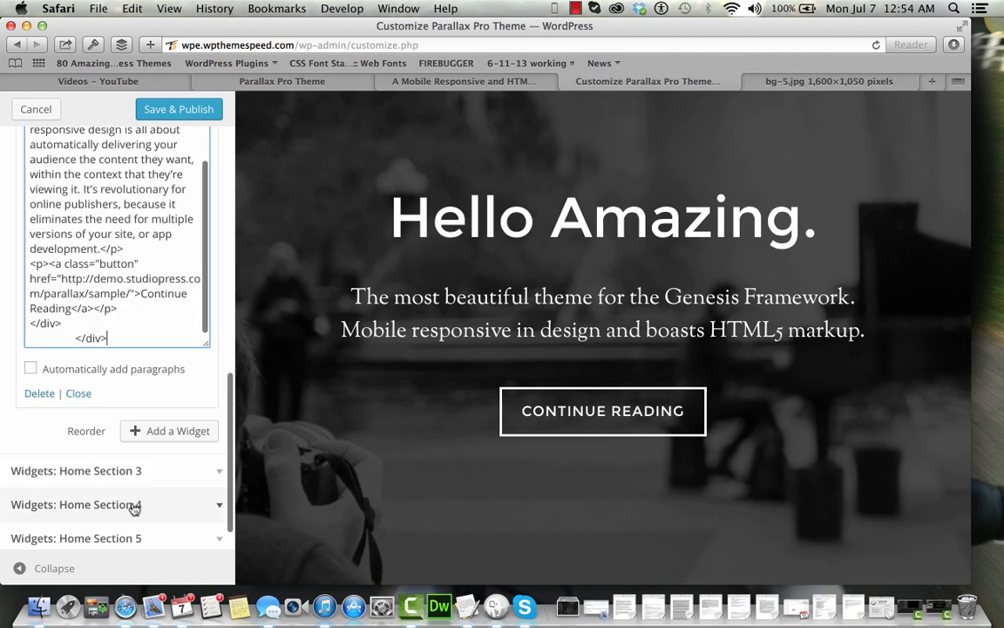
Delete the two closing div tags at the end of the Home Section 2 widget's content
{"action": "key", "text": "shift+Up"}
{"action": "key", "text": "shift+Up"}
{"action": "key", "text": "shift+Up"}
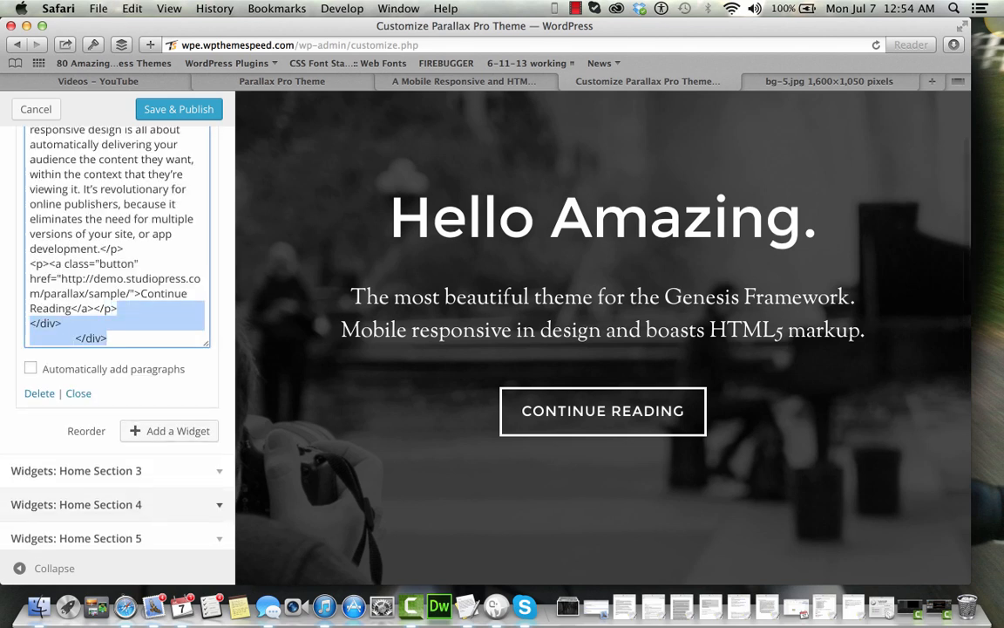
{"action": "key", "text": "BackSpace"}
Copy "Responsive Websites Rock." into the widget's title and delete the widget-wrap, h4 and textwidget markup before the first paragraph
{"action": "scroll", "coordinate": [180, 207], "scroll_direction": "up", "scroll_amount": 10}
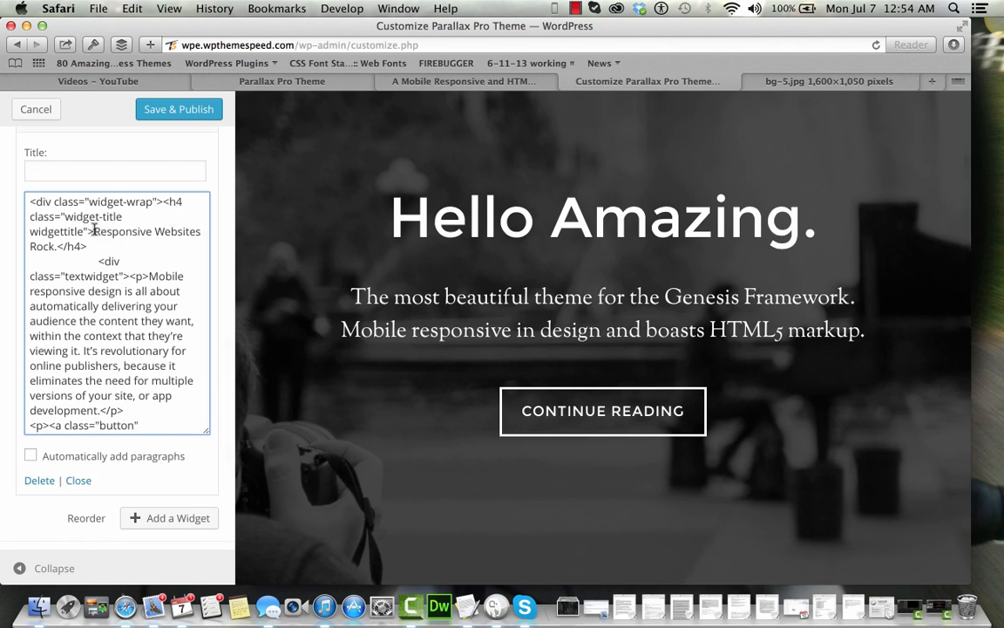
{"action": "left_click_drag", "start_coordinate": [94, 231], "coordinate": [58, 246]}
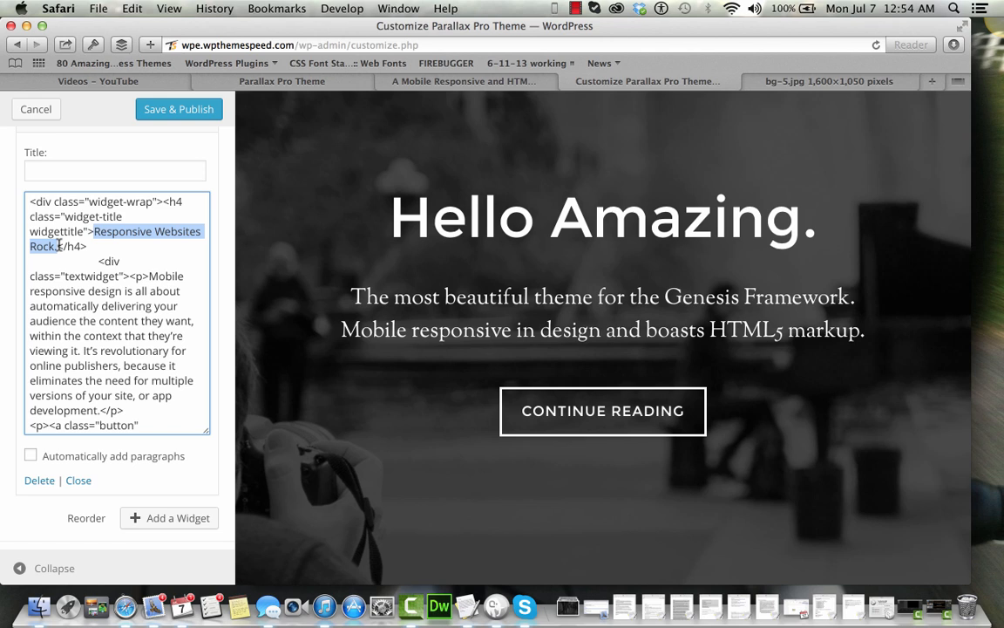
{"action": "left_click", "coordinate": [62, 178]}
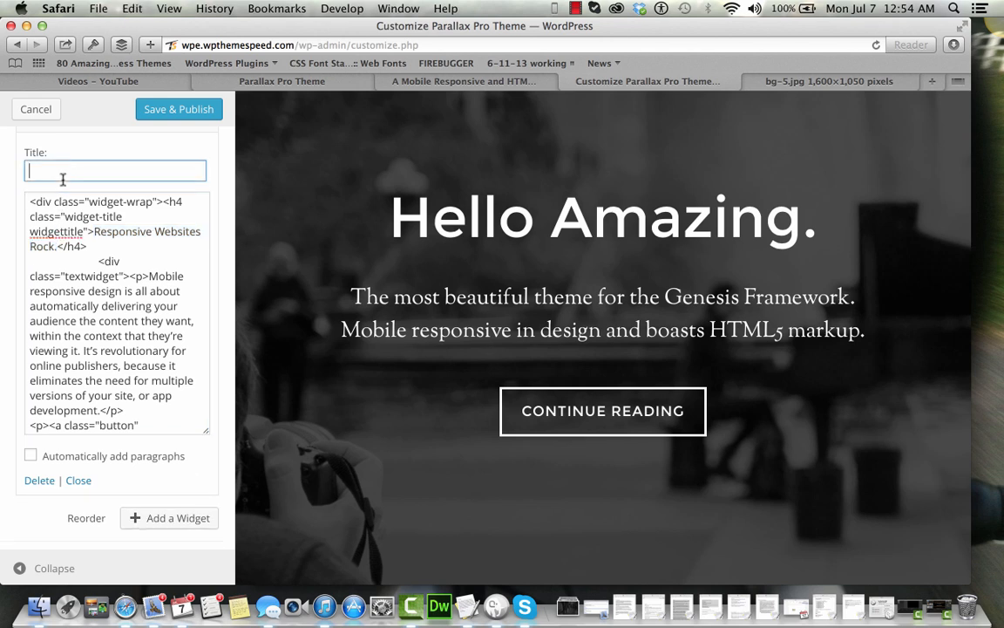
{"action": "key", "text": "super+v"}
{"action": "left_click", "coordinate": [103, 241]}
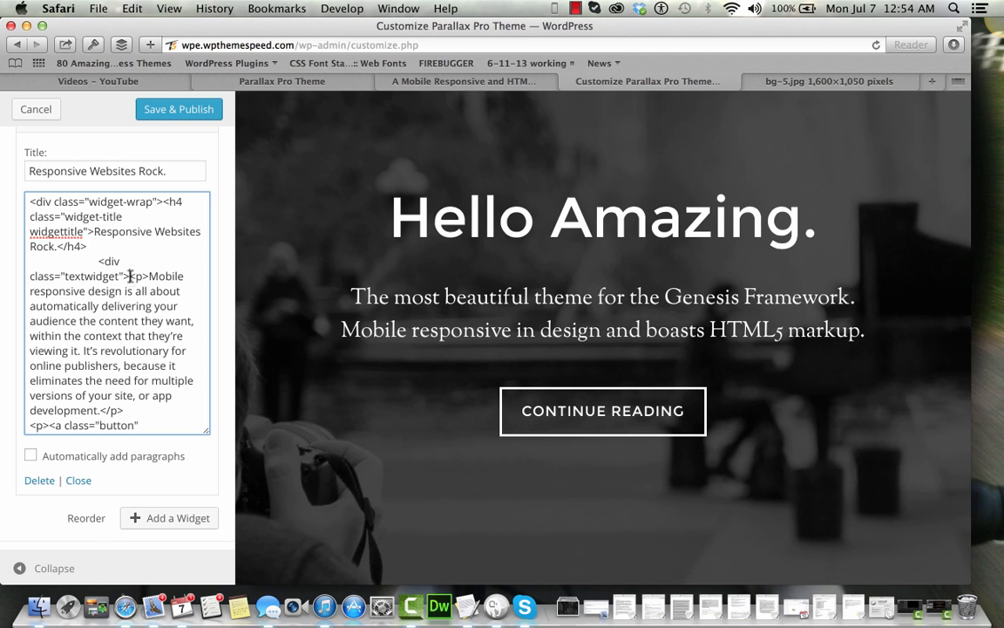
{"action": "left_click_drag", "start_coordinate": [130, 276], "coordinate": [30, 202]}
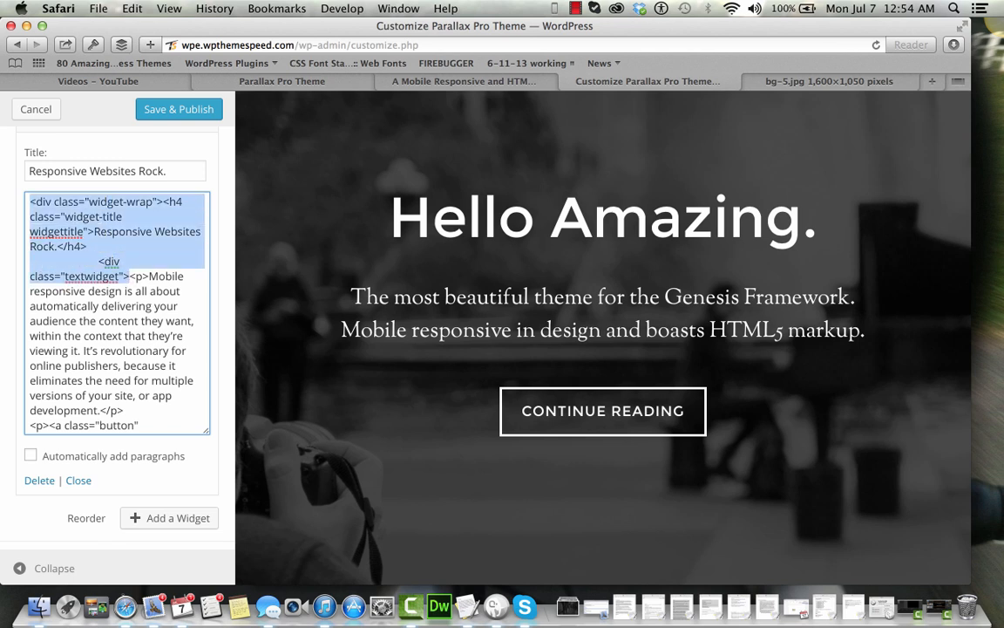
{"action": "key", "text": "BackSpace"}
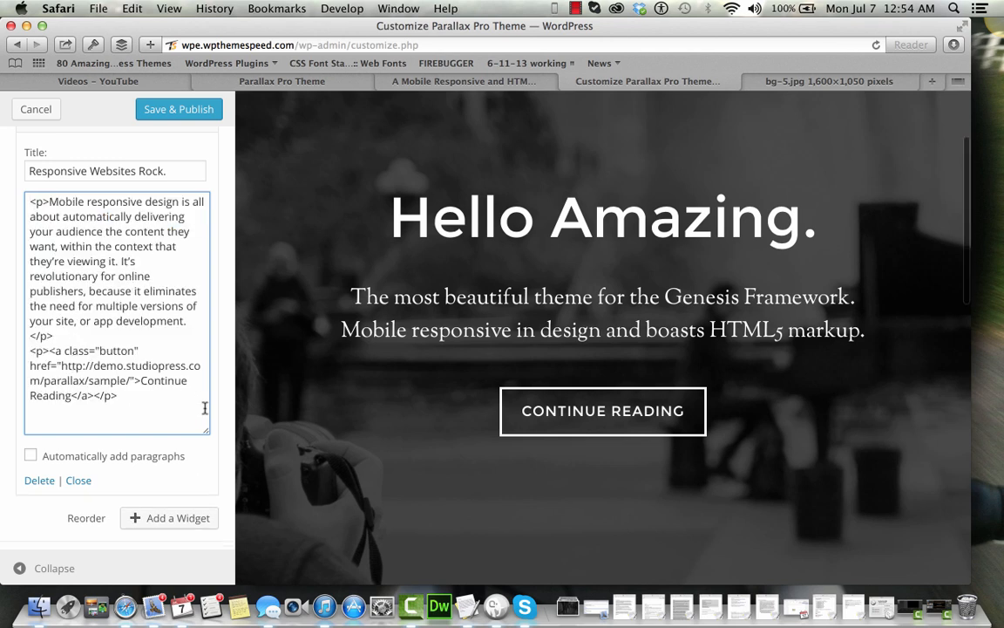
Collapse the Responsive Websites Rock widget and compare its section in the preview with the same section on the demo site
{"action": "scroll", "coordinate": [193, 266], "scroll_direction": "up", "scroll_amount": 2}
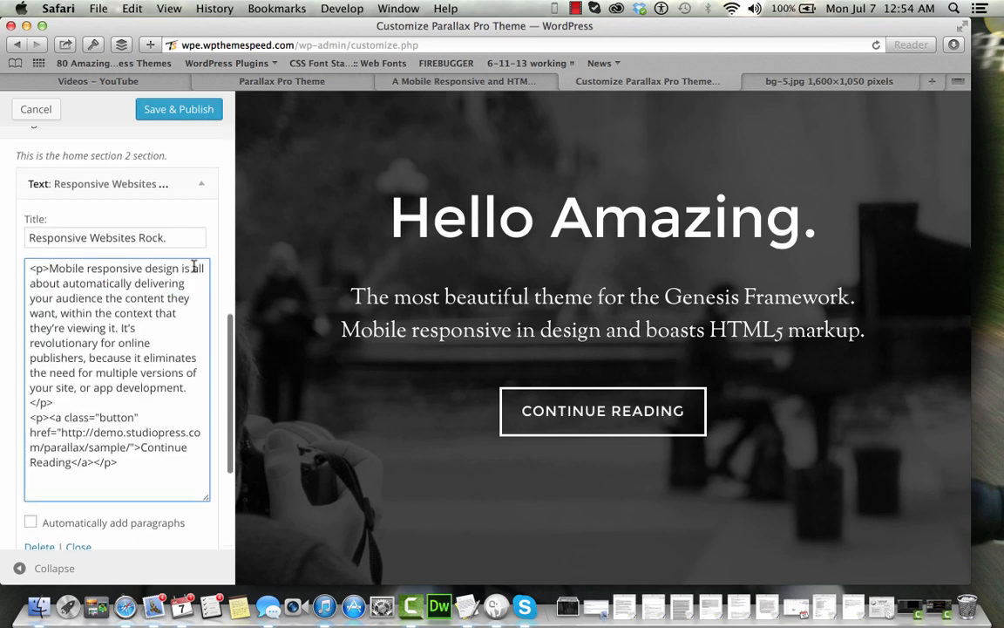
{"action": "left_click", "coordinate": [206, 188]}
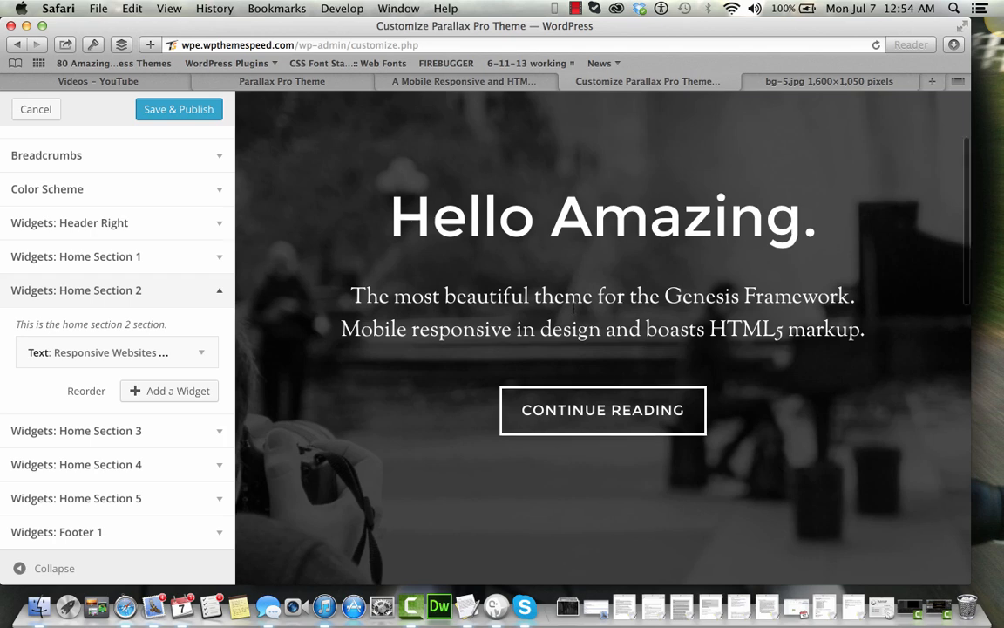
{"action": "scroll", "coordinate": [573, 310], "scroll_direction": "down", "scroll_amount": 10}
{"action": "scroll", "coordinate": [574, 306], "scroll_direction": "down", "scroll_amount": 2}
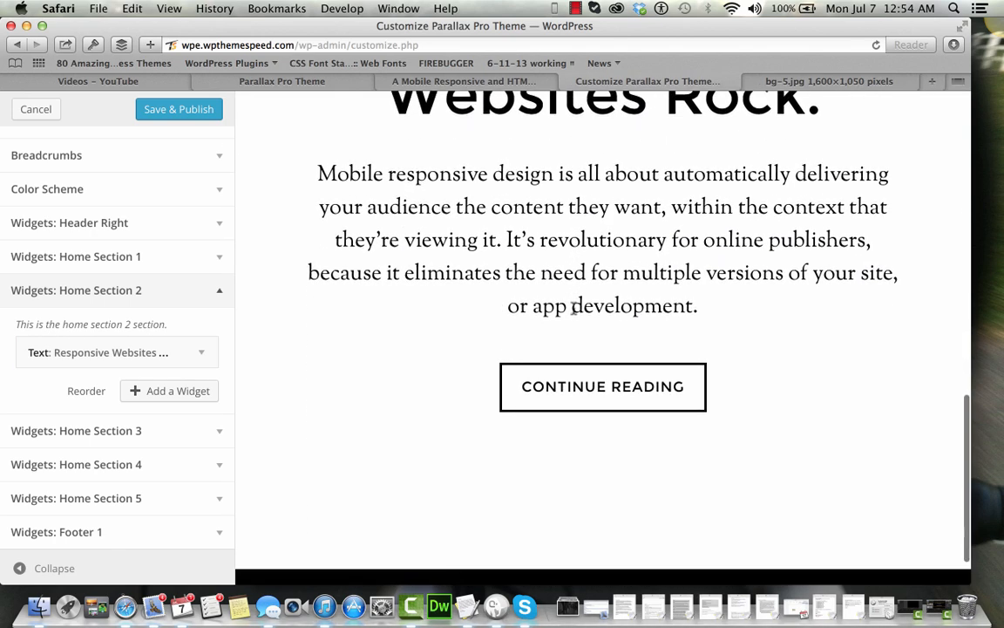
{"action": "scroll", "coordinate": [573, 307], "scroll_direction": "up", "scroll_amount": 3}
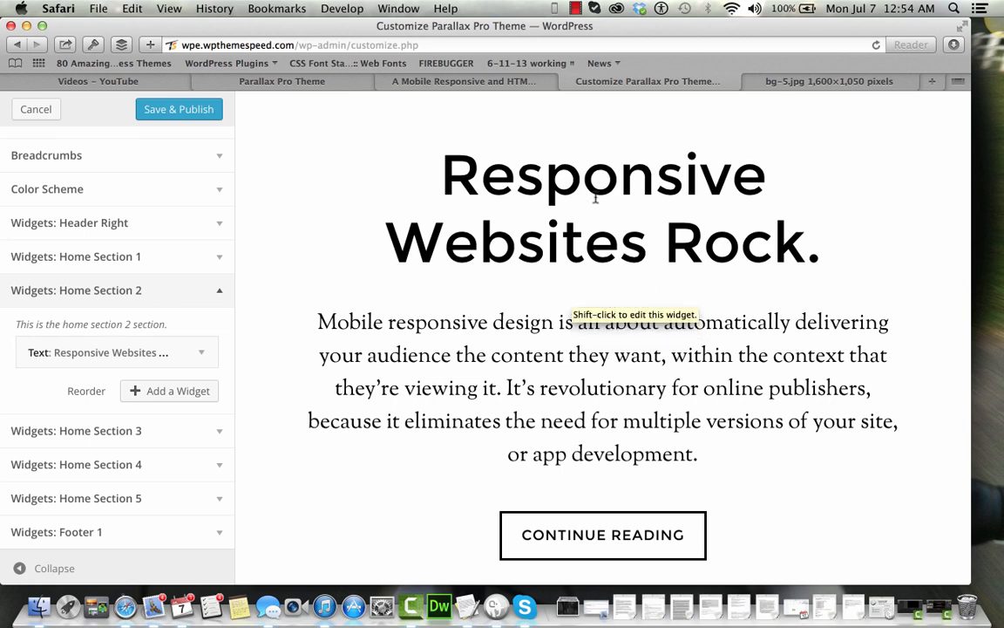
{"action": "left_click", "coordinate": [443, 81]}
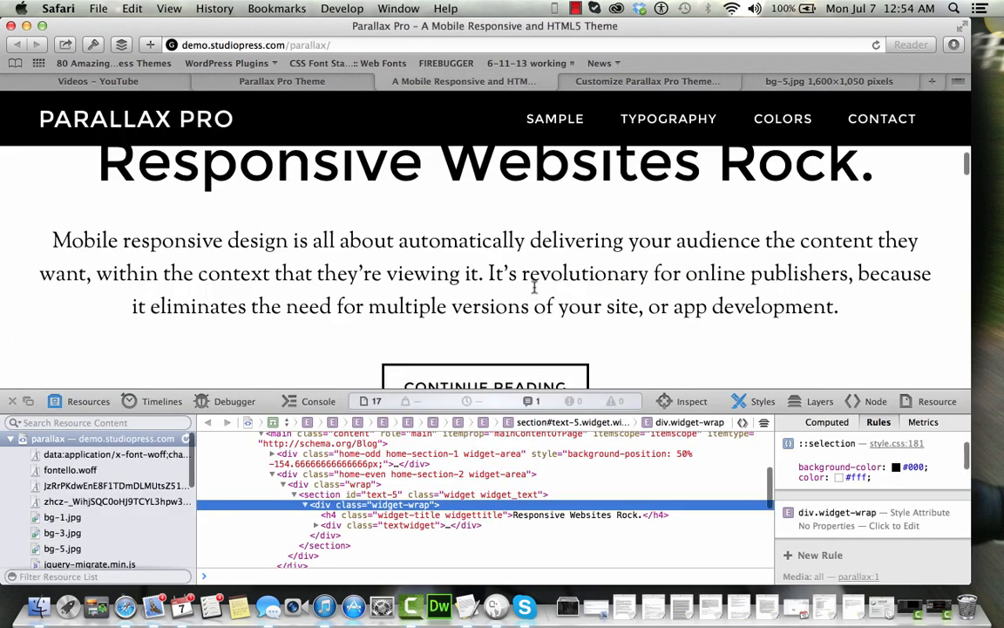
{"action": "scroll", "coordinate": [534, 287], "scroll_direction": "down", "scroll_amount": 2}
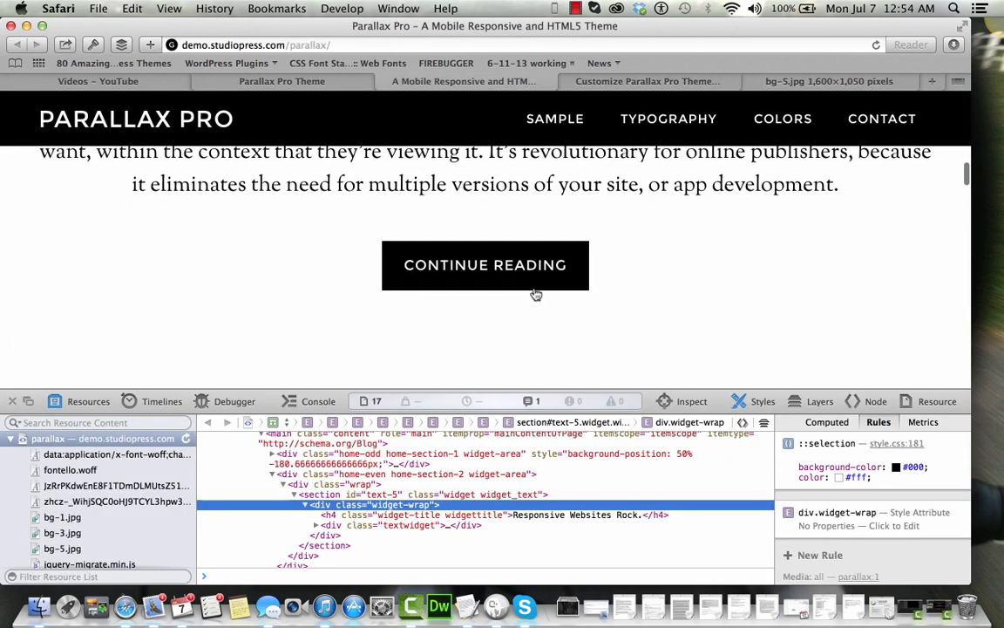
{"action": "left_click", "coordinate": [650, 81]}
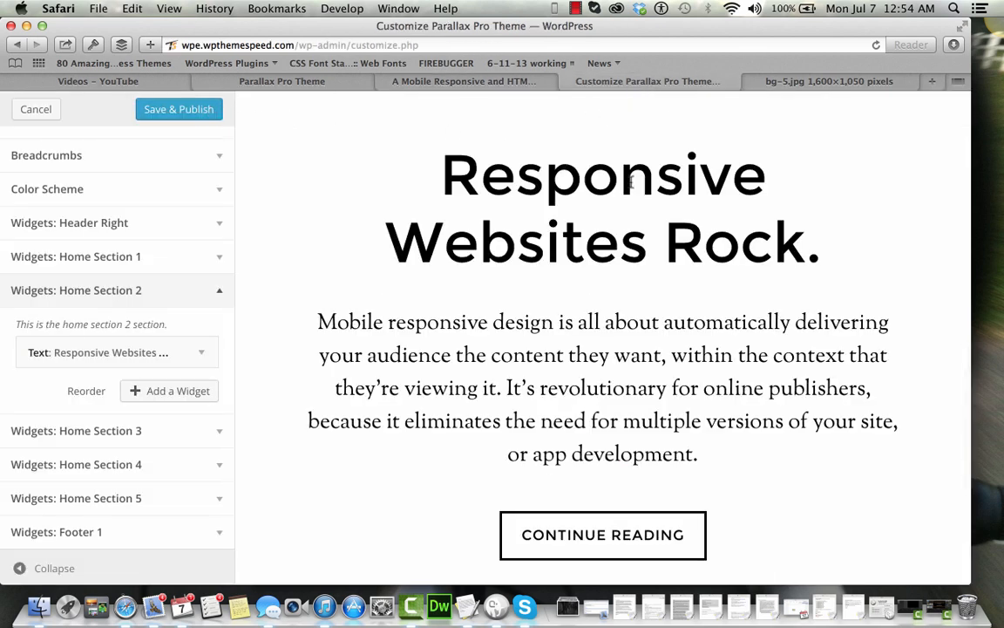
Close the bg-5.jpg image page and switch the expanded widget area from Home Section 2 to Home Section 3
{"action": "left_click", "coordinate": [750, 82]}
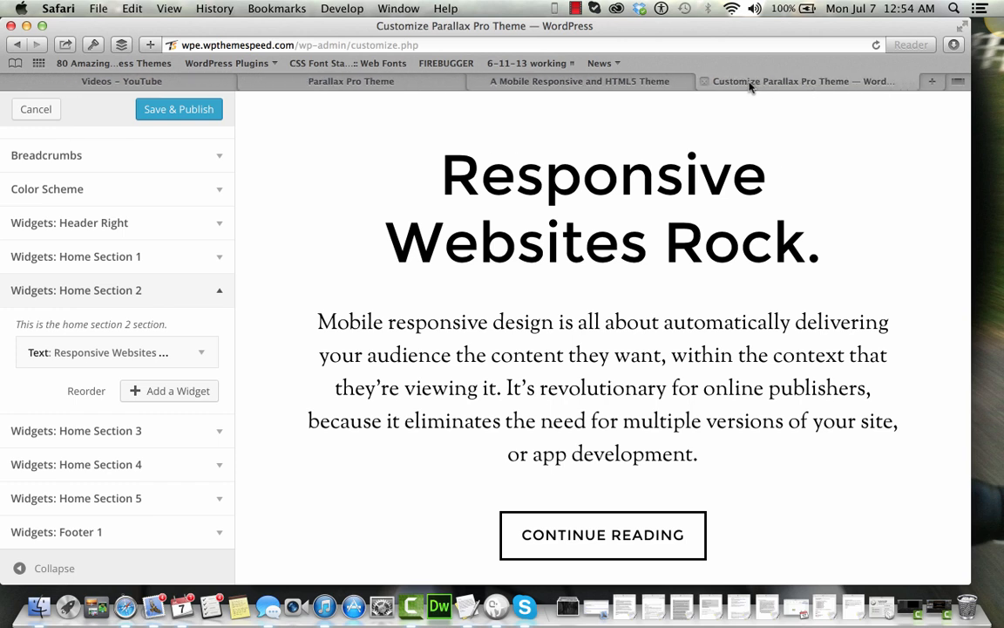
{"action": "left_click", "coordinate": [224, 294]}
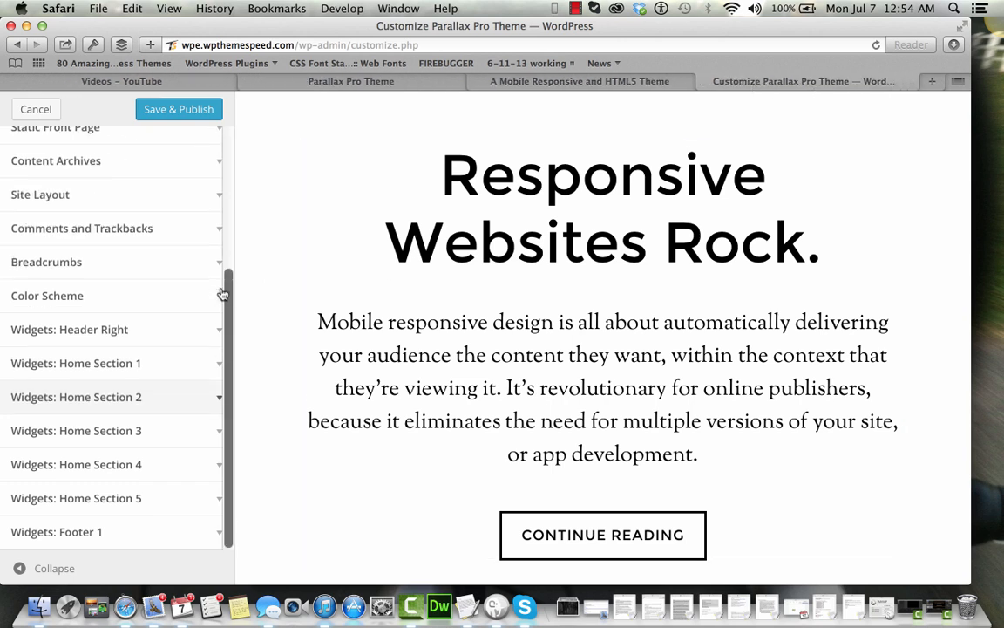
{"action": "left_click", "coordinate": [202, 435]}
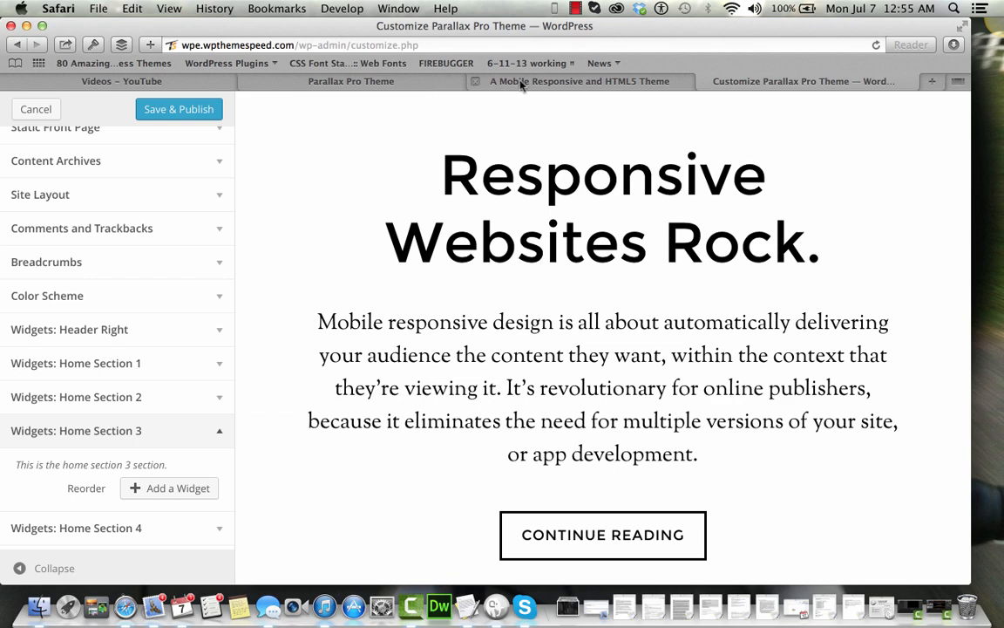
On the Parallax demo site, expand the home-section-3 markup for Your Typography Matters down to its widget-wrap div and copy that div as HTML
{"action": "left_click", "coordinate": [484, 81]}
{"action": "mouse_move", "coordinate": [555, 119]}
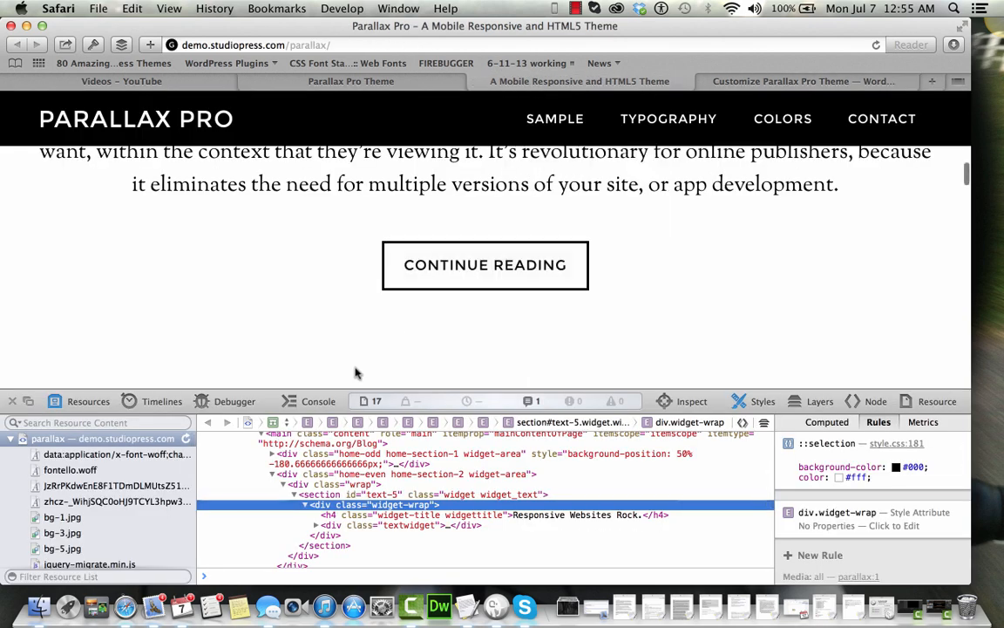
{"action": "left_click", "coordinate": [272, 475]}
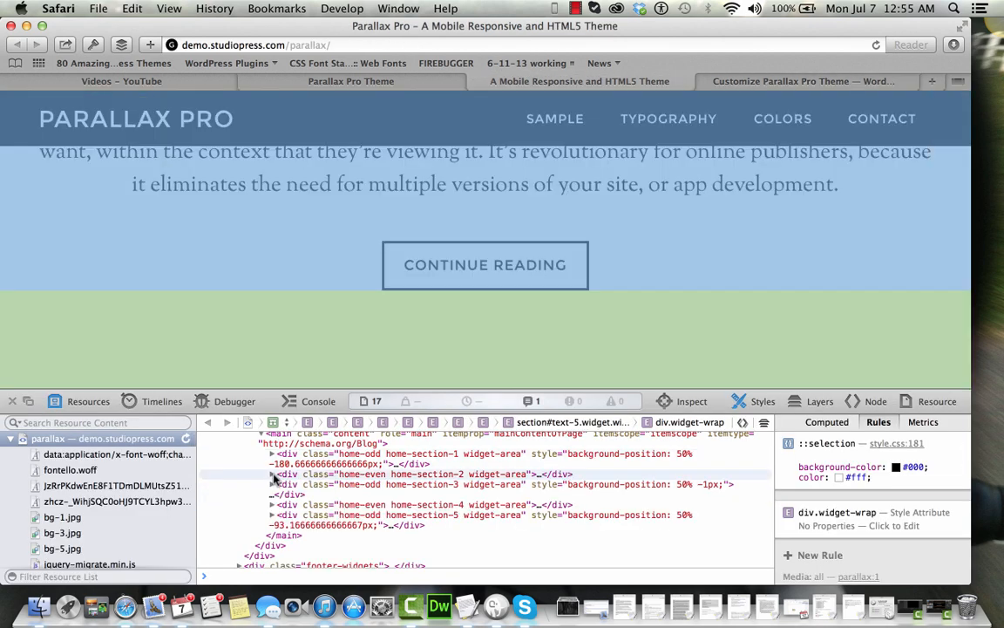
{"action": "left_click", "coordinate": [272, 484]}
{"action": "scroll", "coordinate": [292, 341], "scroll_direction": "down", "scroll_amount": 5}
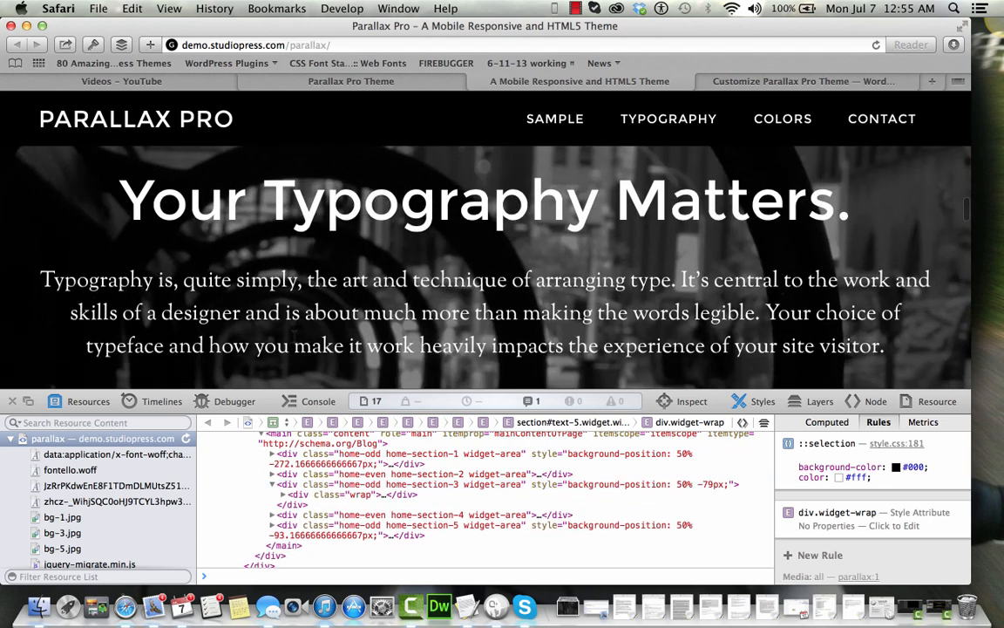
{"action": "scroll", "coordinate": [295, 341], "scroll_direction": "down", "scroll_amount": 2}
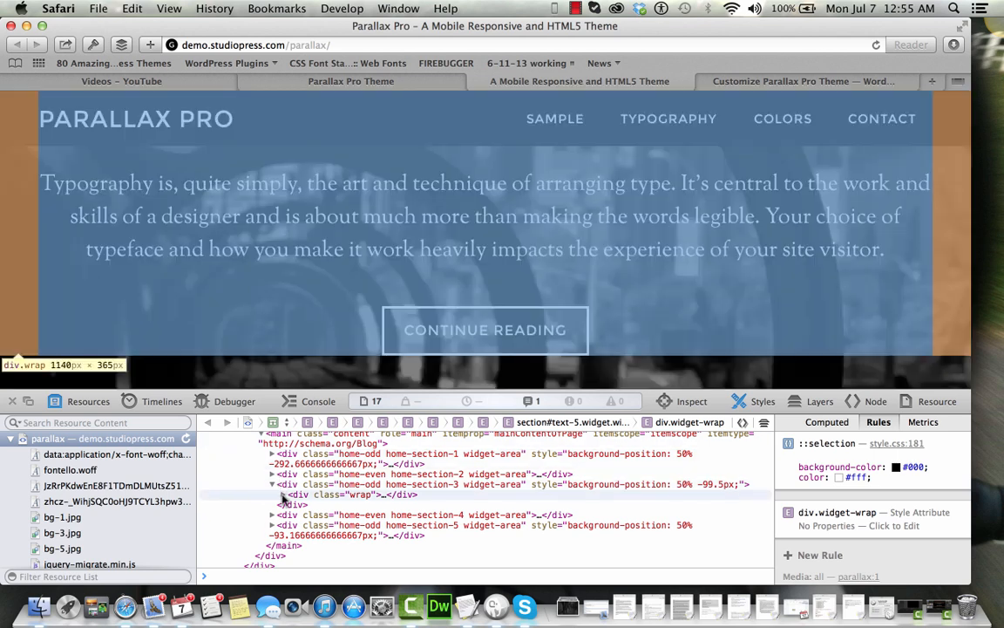
{"action": "left_click", "coordinate": [283, 495]}
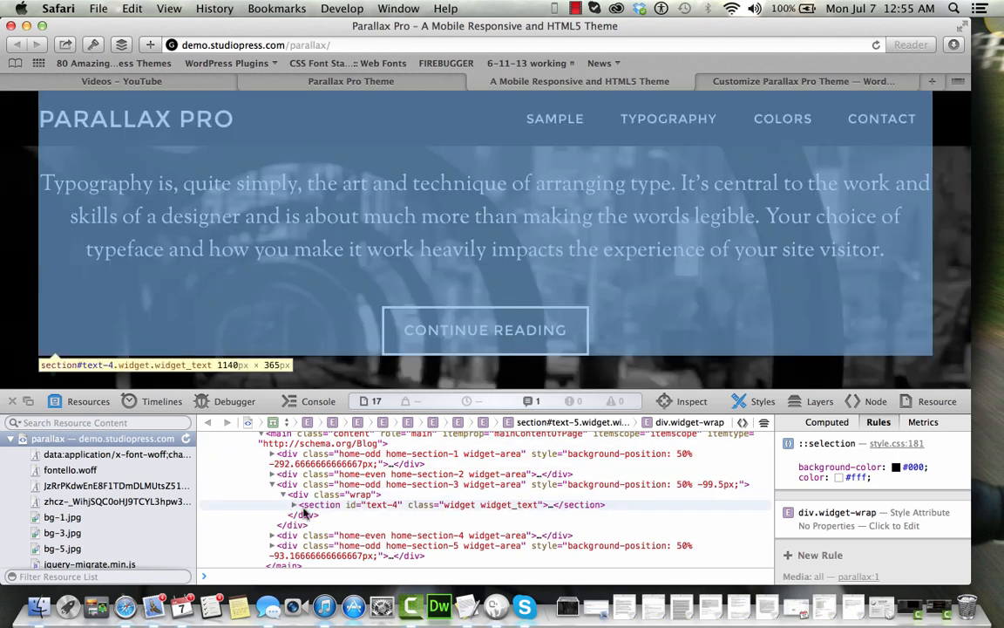
{"action": "left_click", "coordinate": [295, 505]}
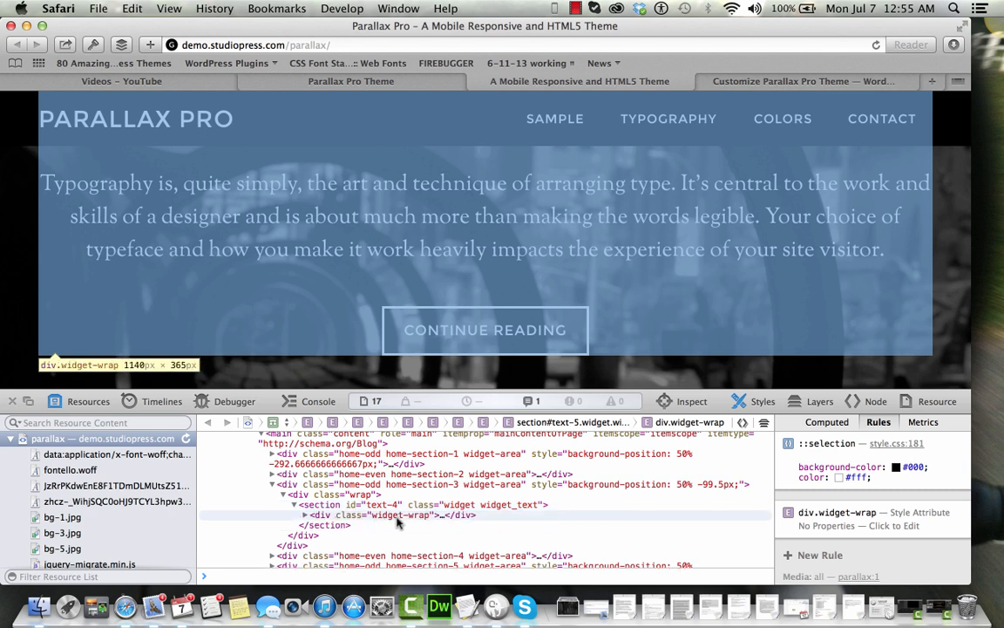
{"action": "left_click", "coordinate": [306, 515]}
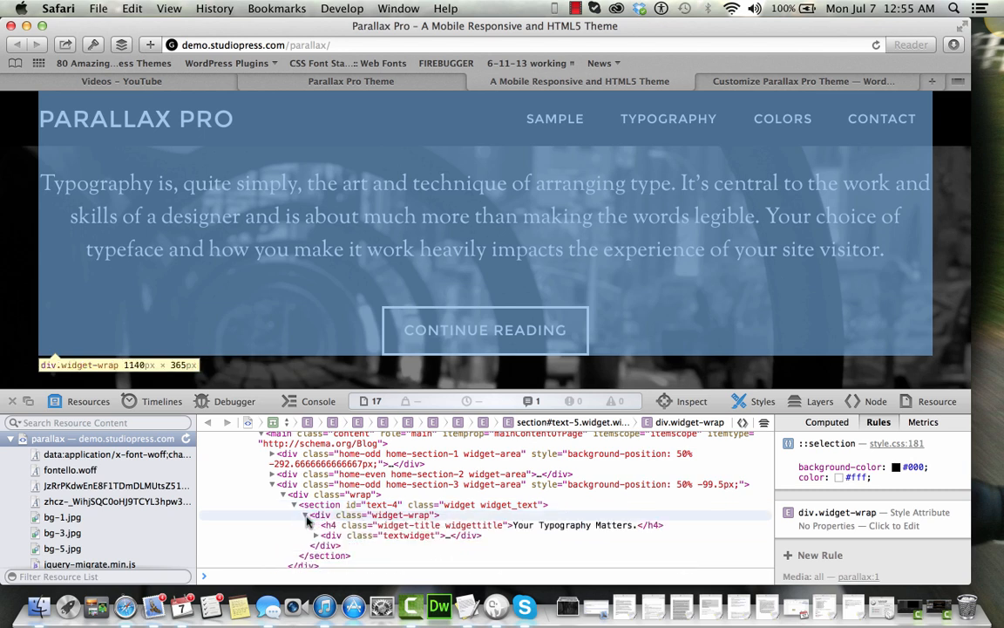
{"action": "right_click", "coordinate": [355, 516]}
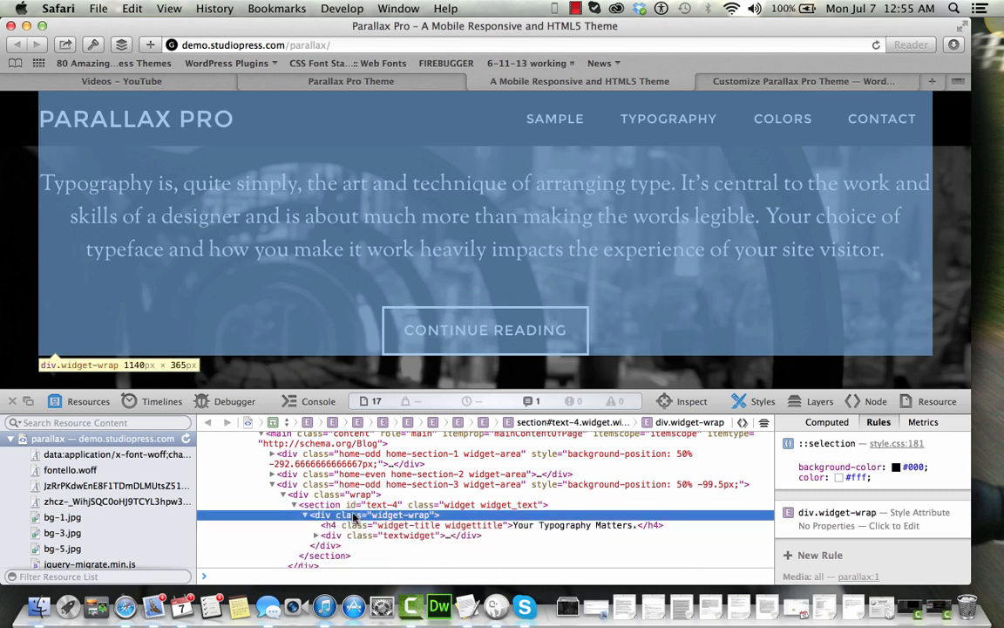
{"action": "left_click", "coordinate": [385, 555]}
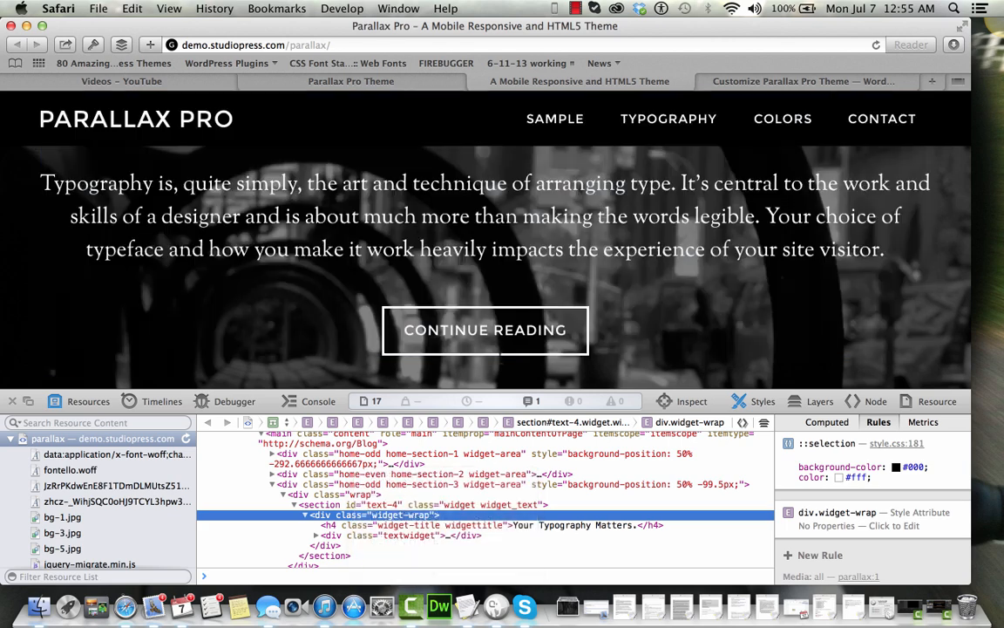
Return to the theme customizer and add a Text widget to Home Section 3
{"action": "left_click", "coordinate": [769, 82]}
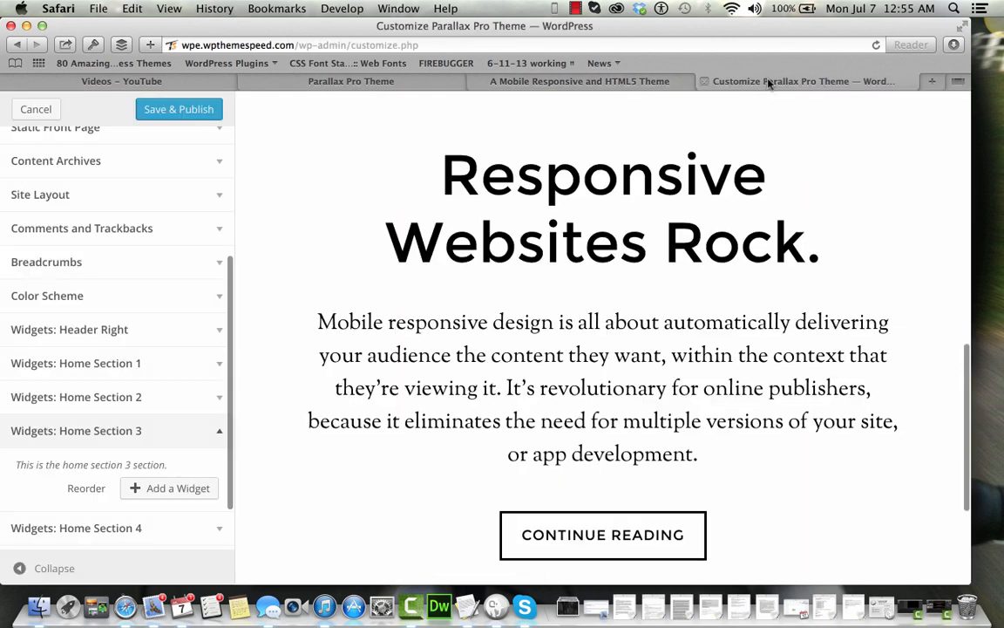
{"action": "left_click", "coordinate": [168, 495]}
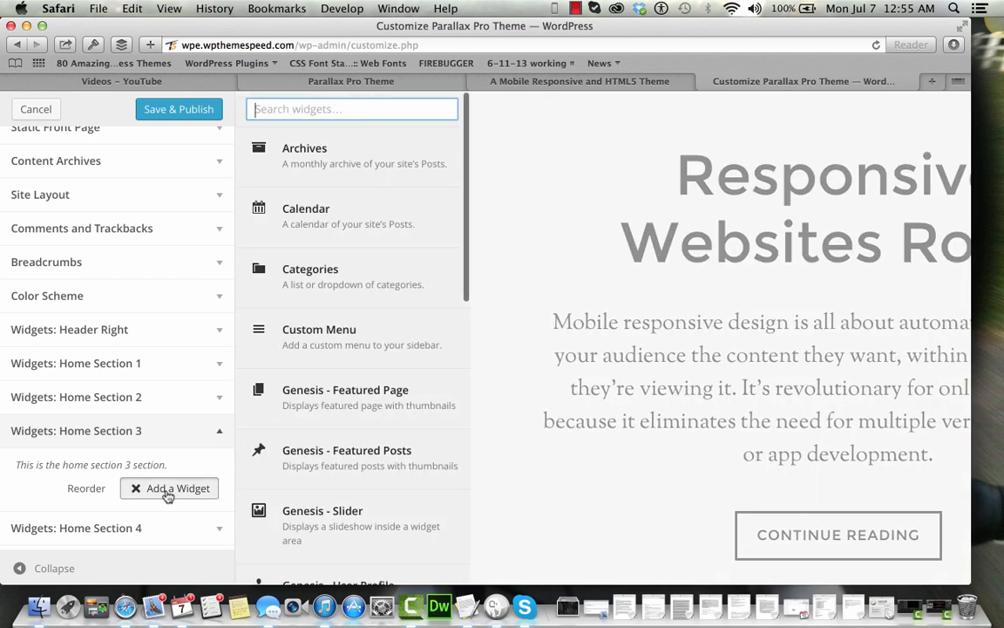
{"action": "scroll", "coordinate": [344, 476], "scroll_direction": "down", "scroll_amount": 6}
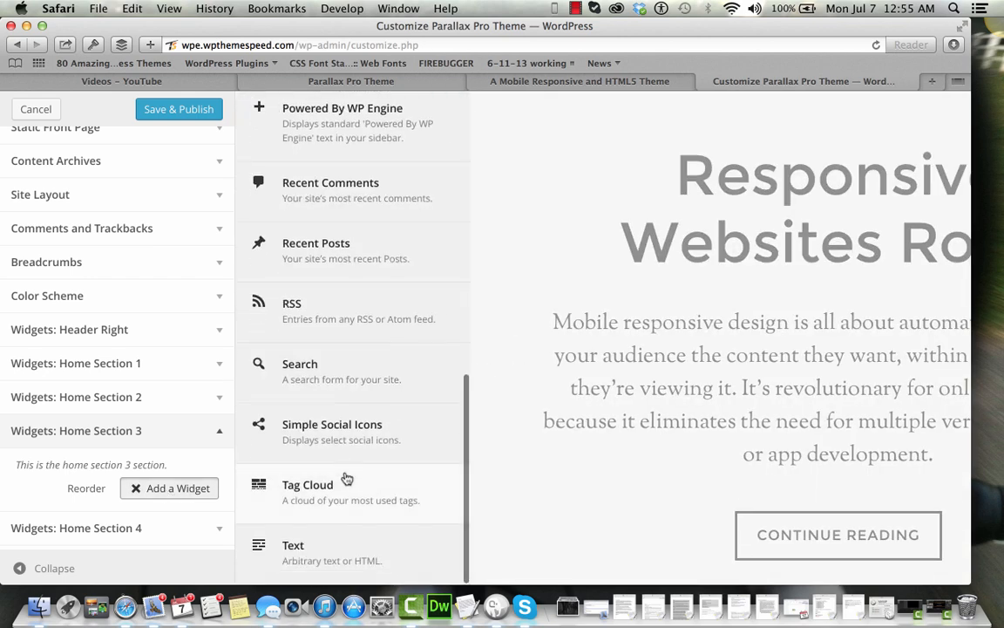
{"action": "left_click", "coordinate": [360, 558]}
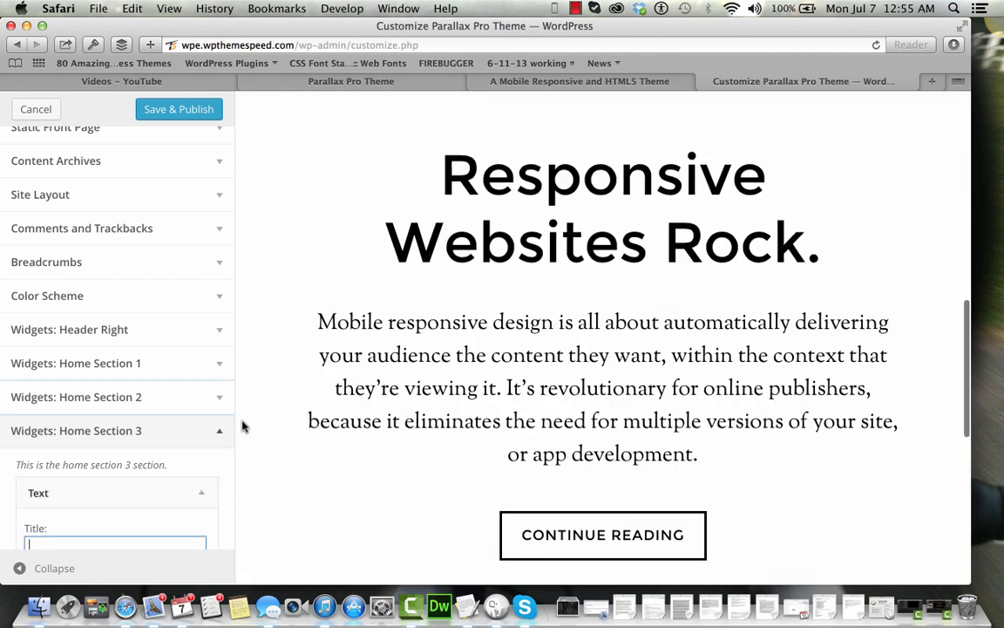
{"action": "scroll", "coordinate": [242, 425], "scroll_direction": "down", "scroll_amount": 5}
{"action": "scroll", "coordinate": [166, 400], "scroll_direction": "down", "scroll_amount": 4}
{"action": "scroll", "coordinate": [166, 400], "scroll_direction": "down", "scroll_amount": 3}
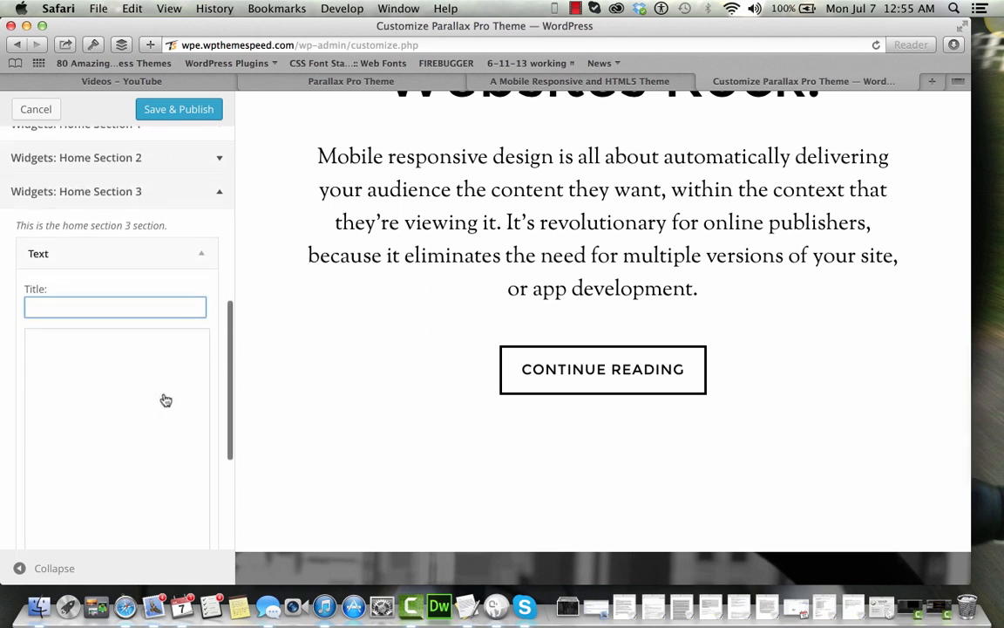
Paste the copied HTML into the Home Section 3 text widget's content and delete its two trailing closing div tags
{"action": "left_click", "coordinate": [166, 400]}
{"action": "key", "text": "cmd+v"}
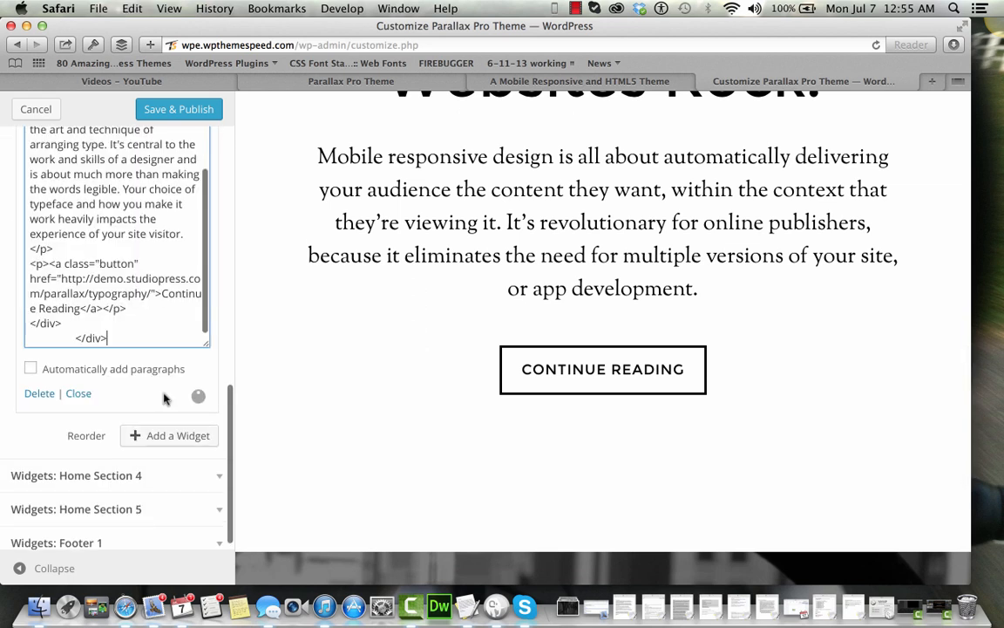
{"action": "key", "text": "shift+Left"}
{"action": "key", "text": "shift+Left"}
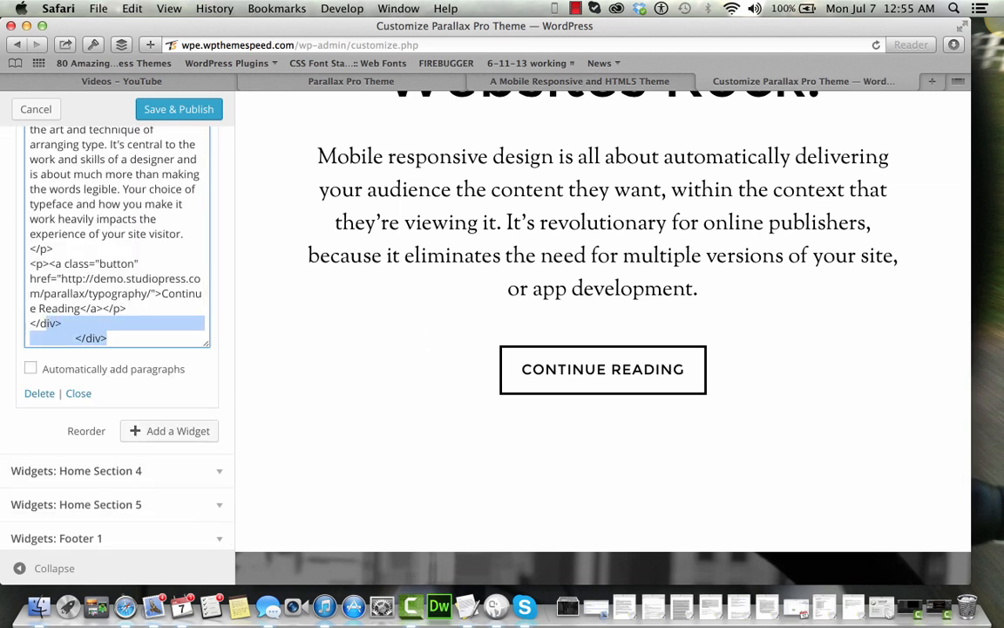
{"action": "key", "text": "BackSpace"}
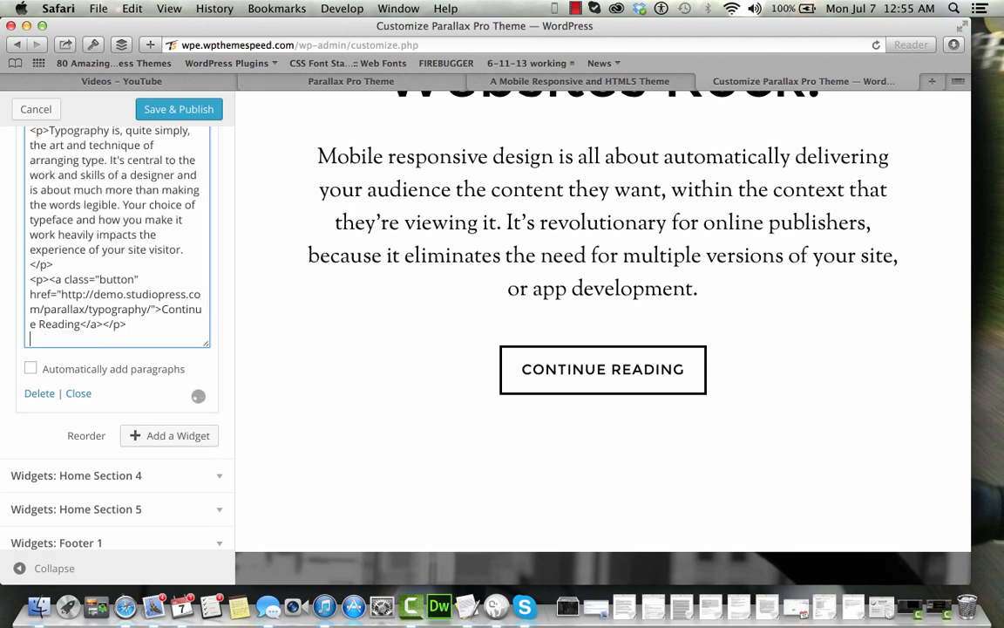
Move the heading text "Your Typography Matters." from the widget's markup into its title
{"action": "scroll", "coordinate": [101, 253], "scroll_direction": "up", "scroll_amount": 6}
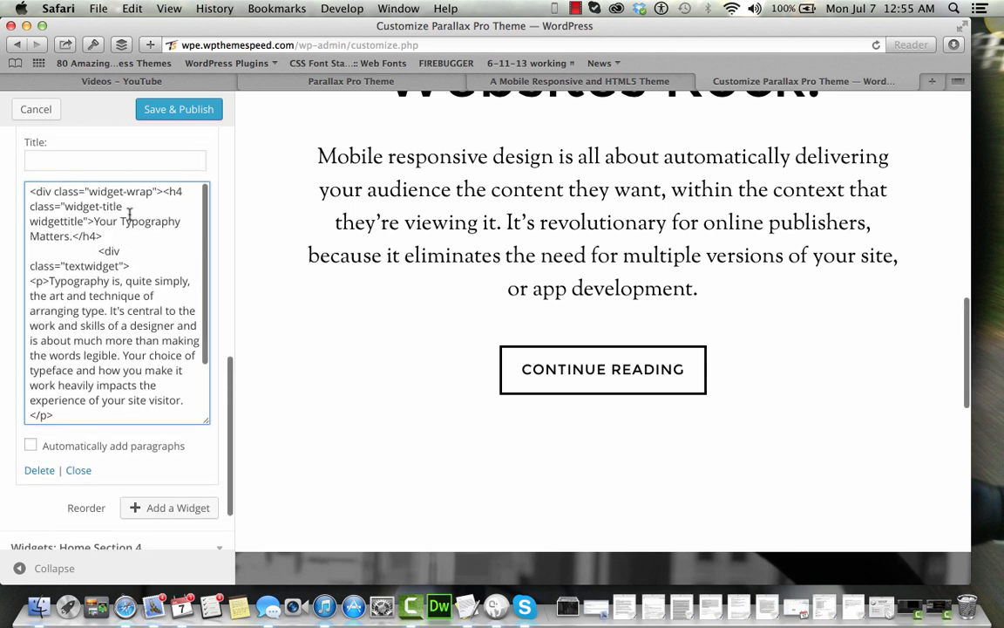
{"action": "left_click", "coordinate": [94, 282], "text": "shift"}
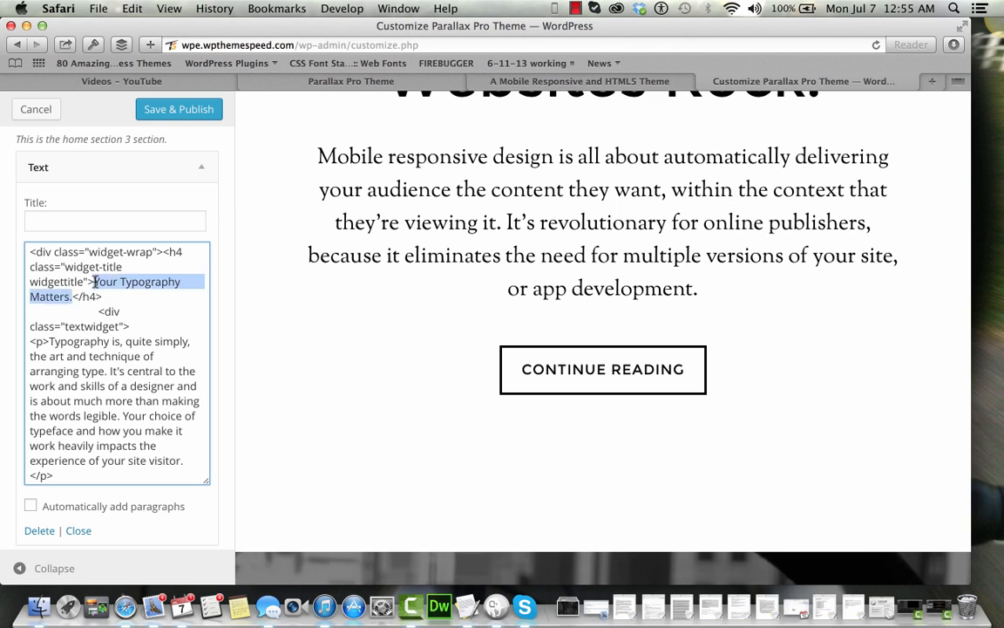
{"action": "key", "text": "ctrl+x"}
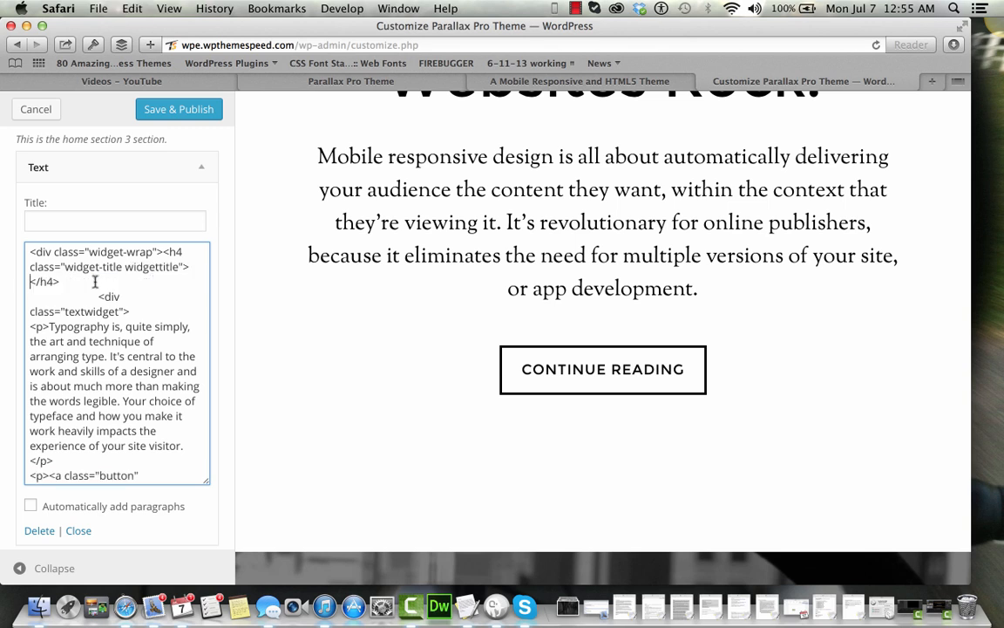
{"action": "left_click", "coordinate": [91, 218]}
{"action": "key", "text": "super+v"}
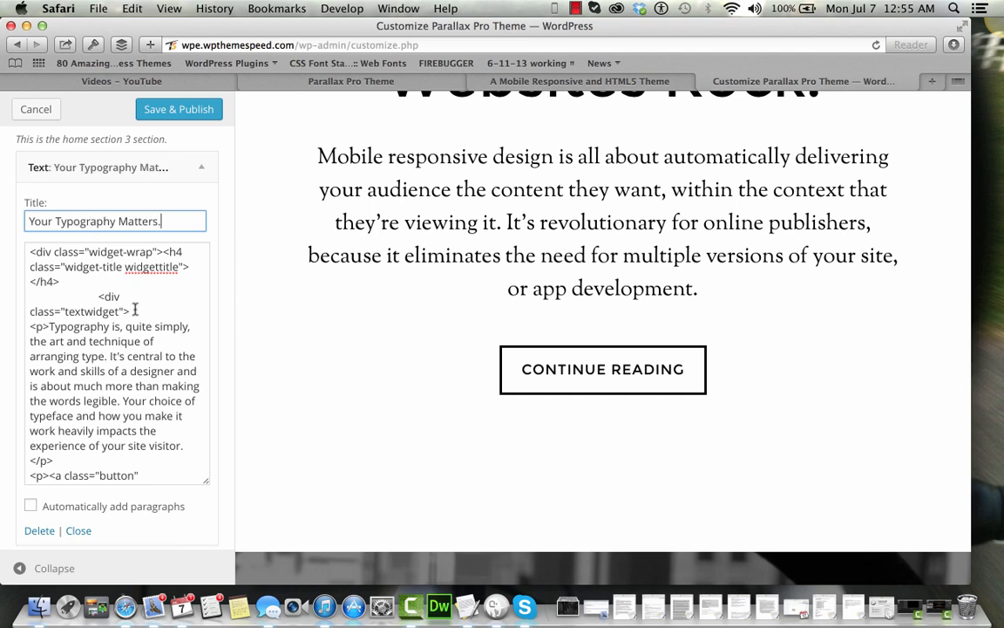
Delete the leading widget-wrap, empty h4 and textwidget markup so the widget content starts at the first paragraph tag
{"action": "right_click", "coordinate": [135, 310]}
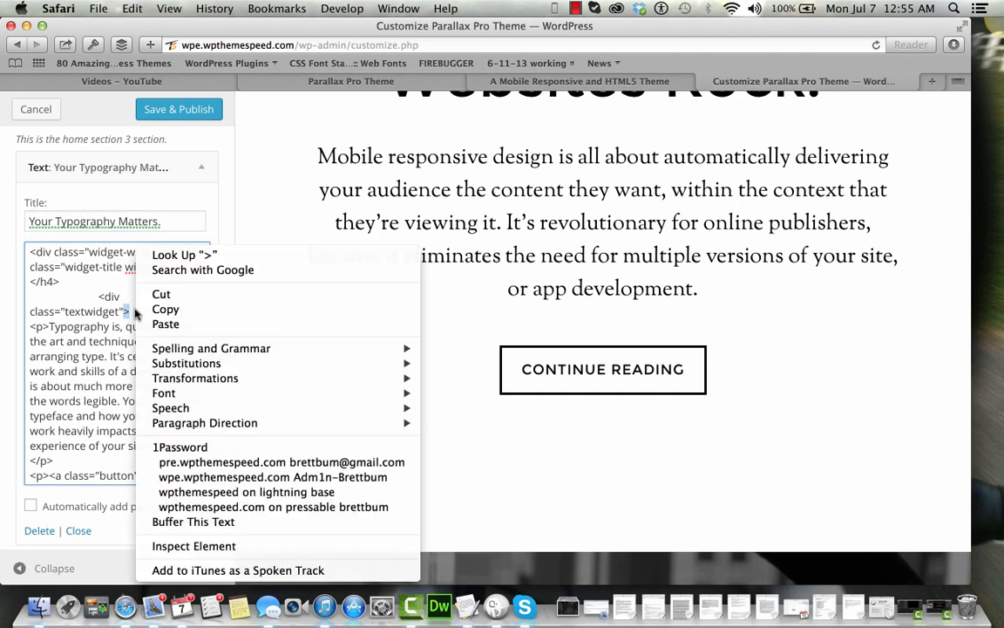
{"action": "left_click", "coordinate": [40, 270]}
{"action": "left_click", "coordinate": [29, 249]}
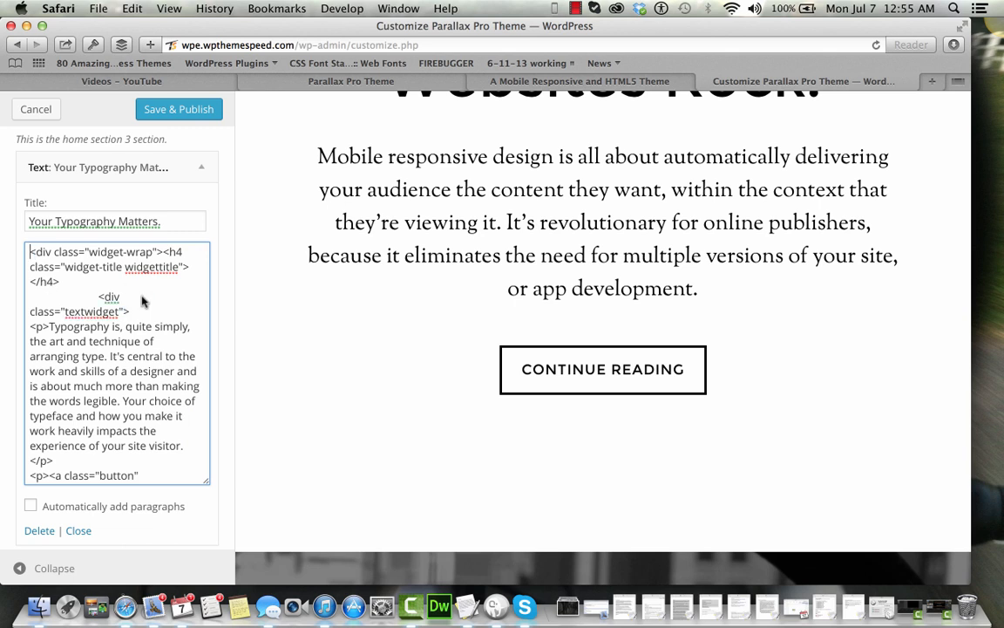
{"action": "left_click", "coordinate": [148, 318], "text": "shift"}
{"action": "key", "text": "BackSpace"}
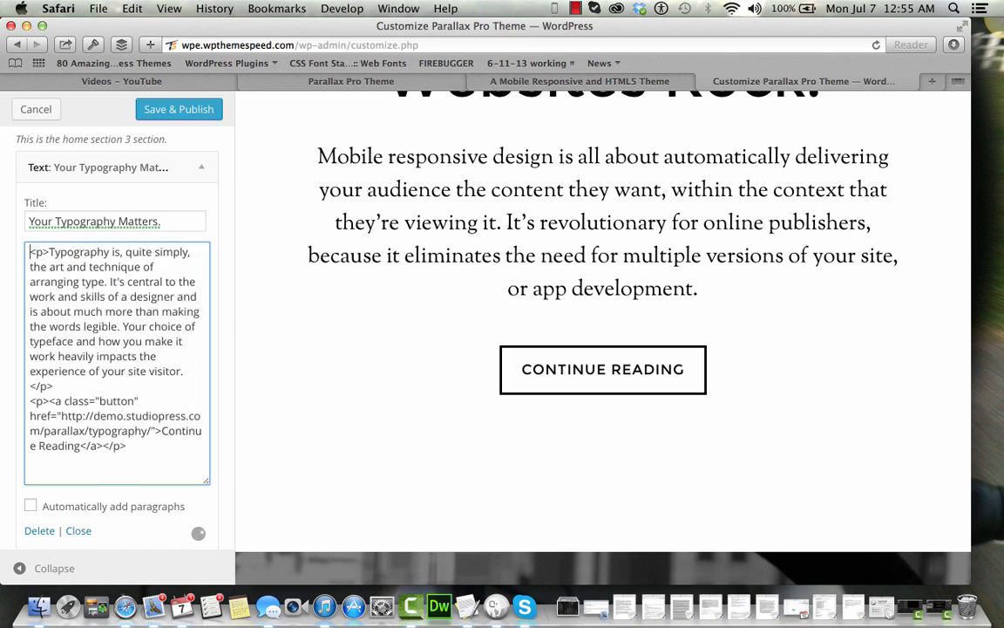
Collapse the Your Typography Matters widget and review its section against the one above it in the preview
{"action": "left_click", "coordinate": [201, 167]}
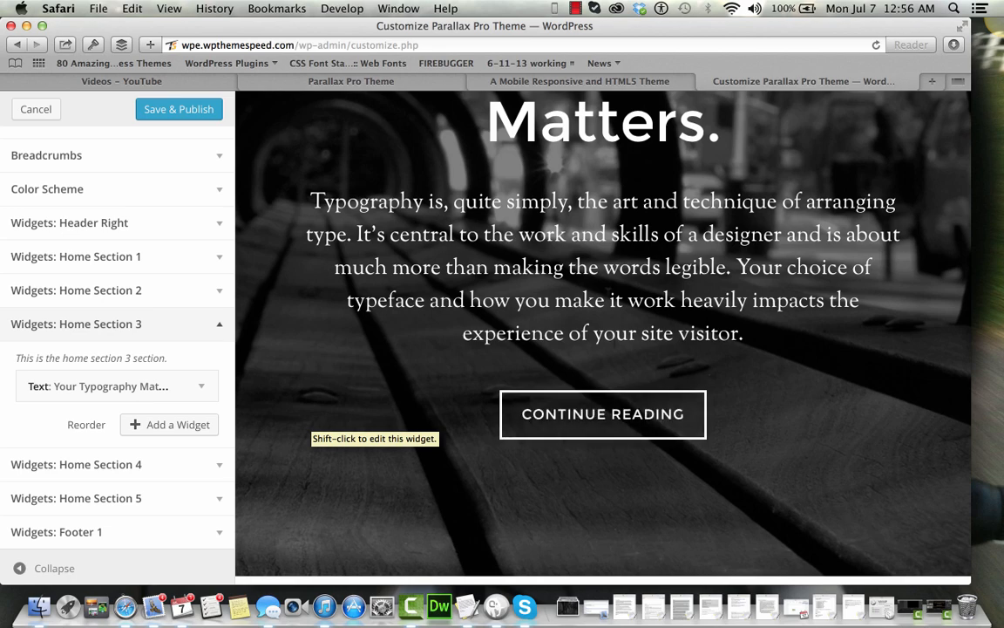
{"action": "scroll", "coordinate": [409, 352], "scroll_direction": "up", "scroll_amount": 10}
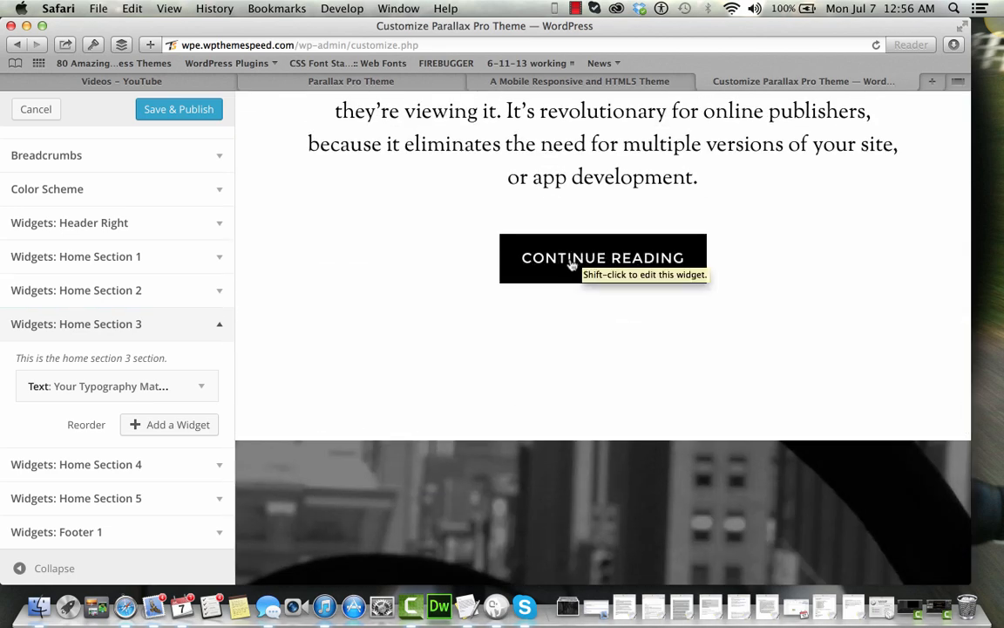
{"action": "scroll", "coordinate": [571, 264], "scroll_direction": "down", "scroll_amount": 10}
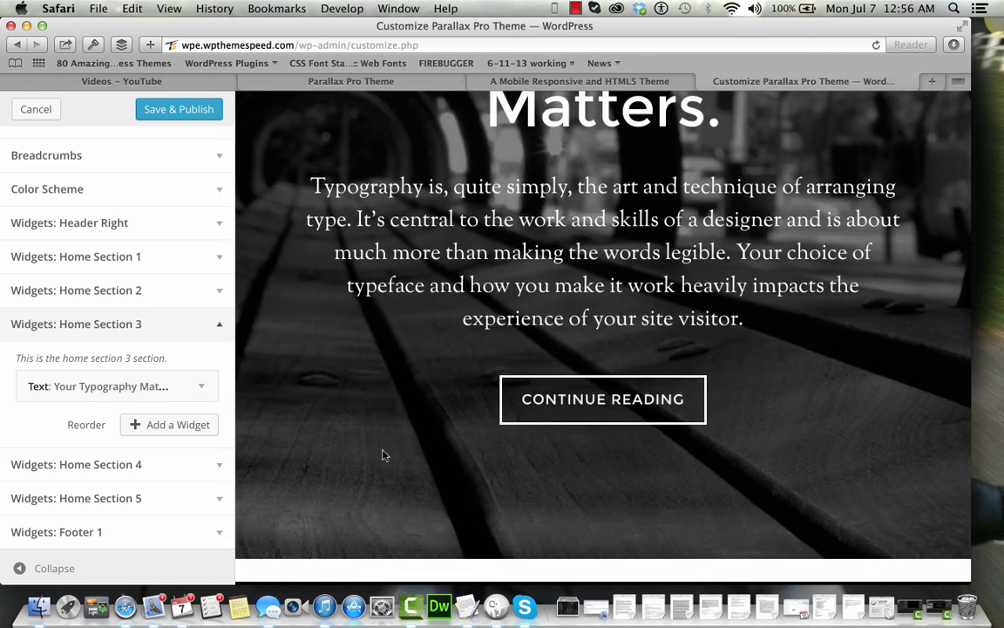
Expand the Home Section 4 widget area and view the pricing table section on the Parallax demo site
{"action": "left_click", "coordinate": [215, 465]}
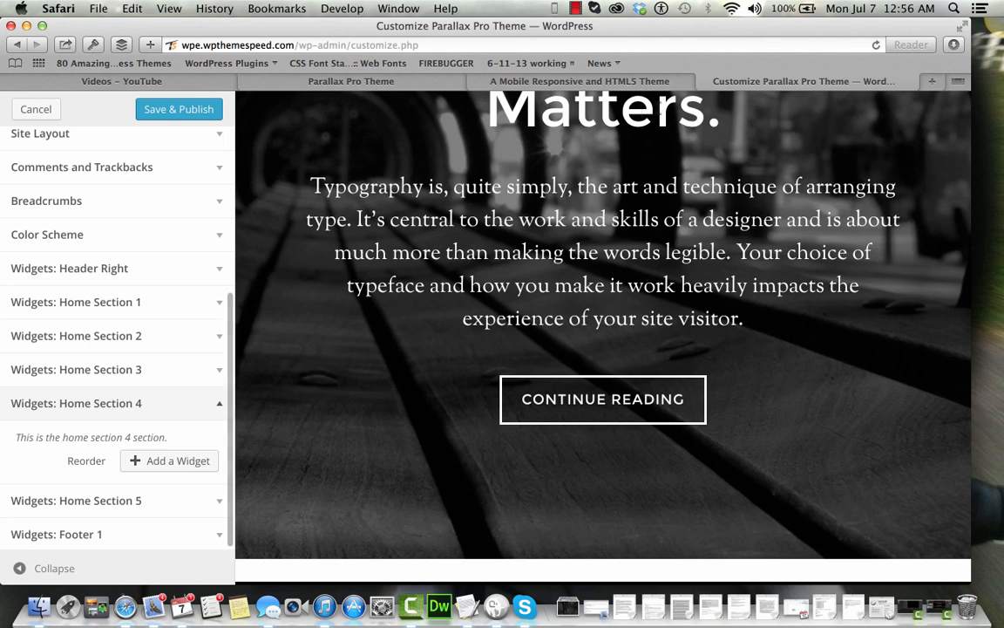
{"action": "left_click", "coordinate": [497, 84]}
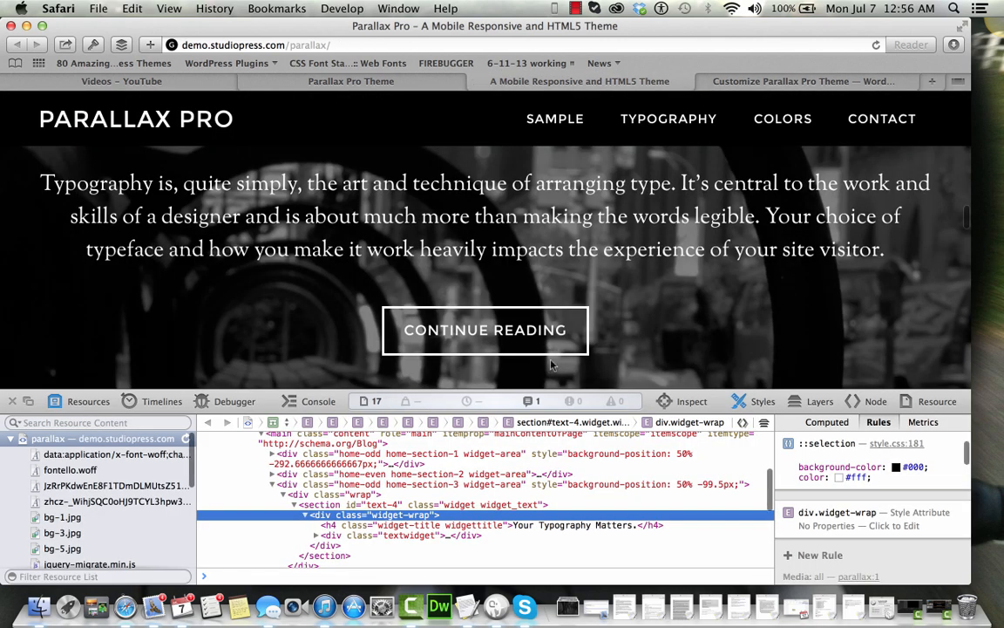
{"action": "scroll", "coordinate": [551, 365], "scroll_direction": "down", "scroll_amount": 10}
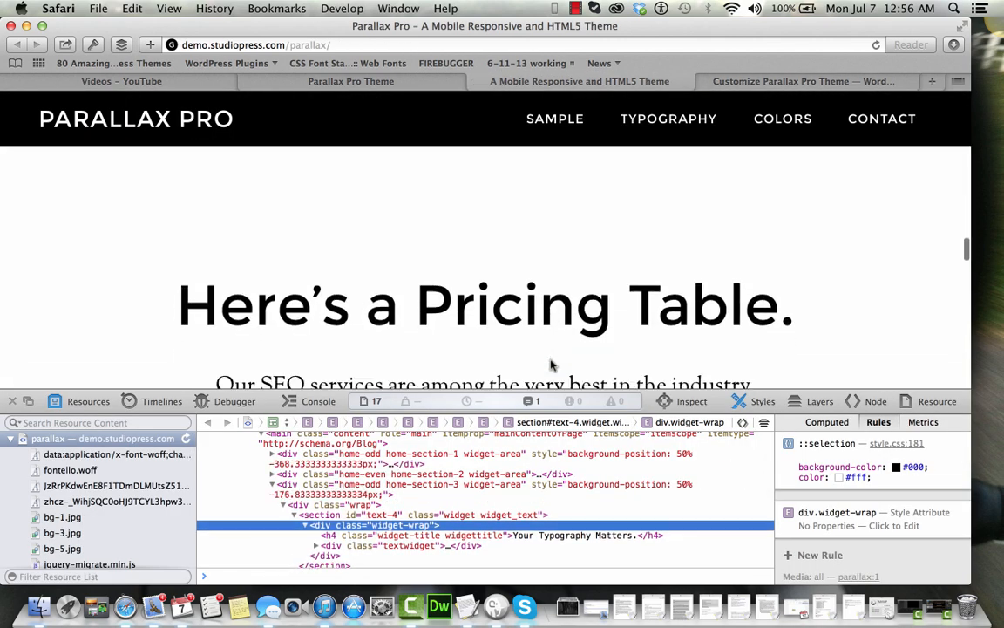
{"action": "scroll", "coordinate": [551, 364], "scroll_direction": "down", "scroll_amount": 10}
{"action": "scroll", "coordinate": [550, 360], "scroll_direction": "up", "scroll_amount": 5}
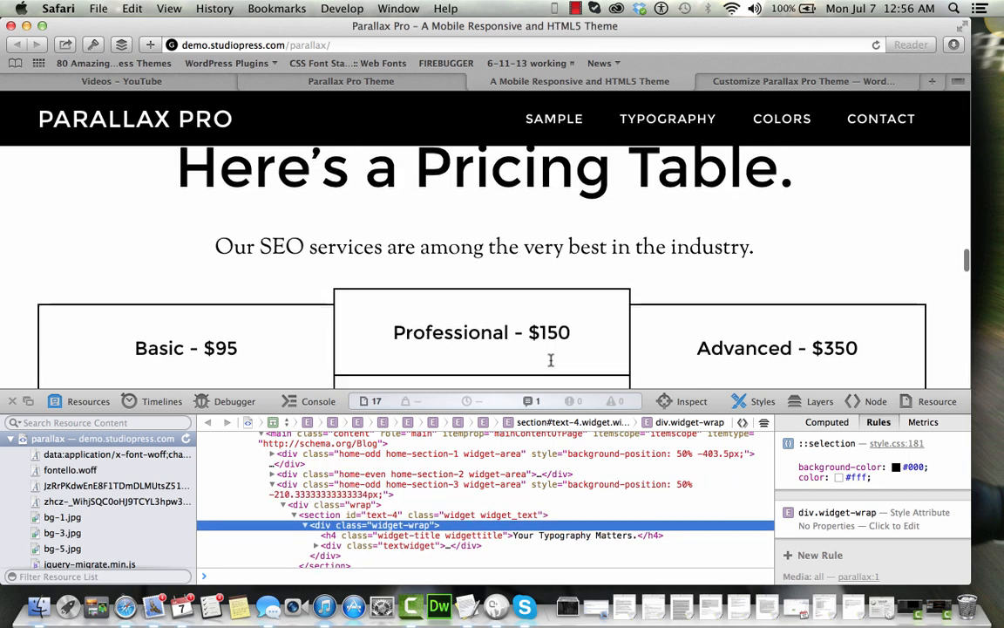
{"action": "scroll", "coordinate": [550, 359], "scroll_direction": "down", "scroll_amount": 6}
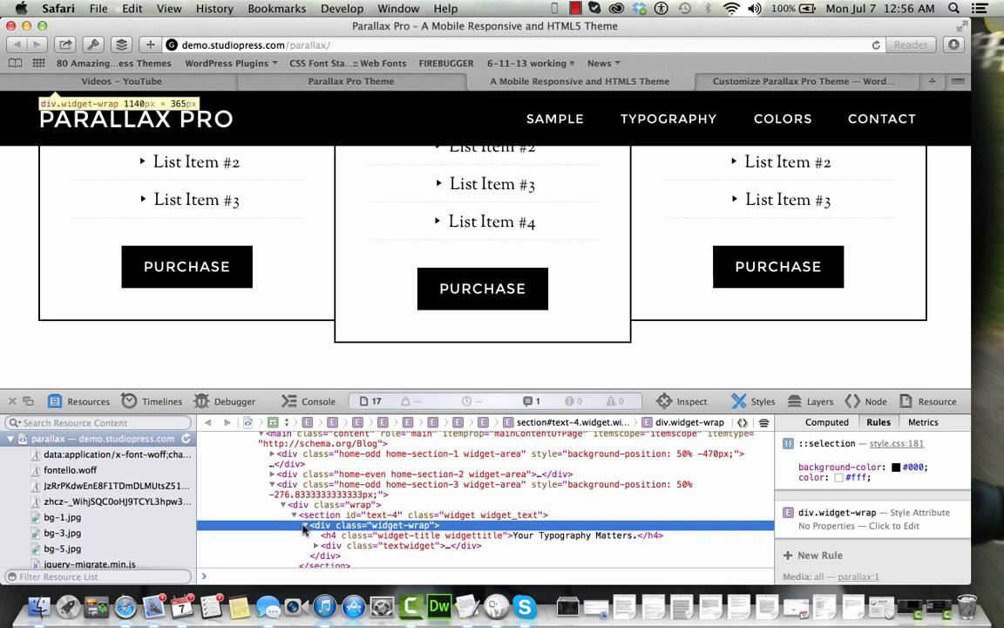
In the demo page's markup, collapse home-section-3 and expand home-section-4 down to the contents of its pricing-table div
{"action": "left_click", "coordinate": [272, 486]}
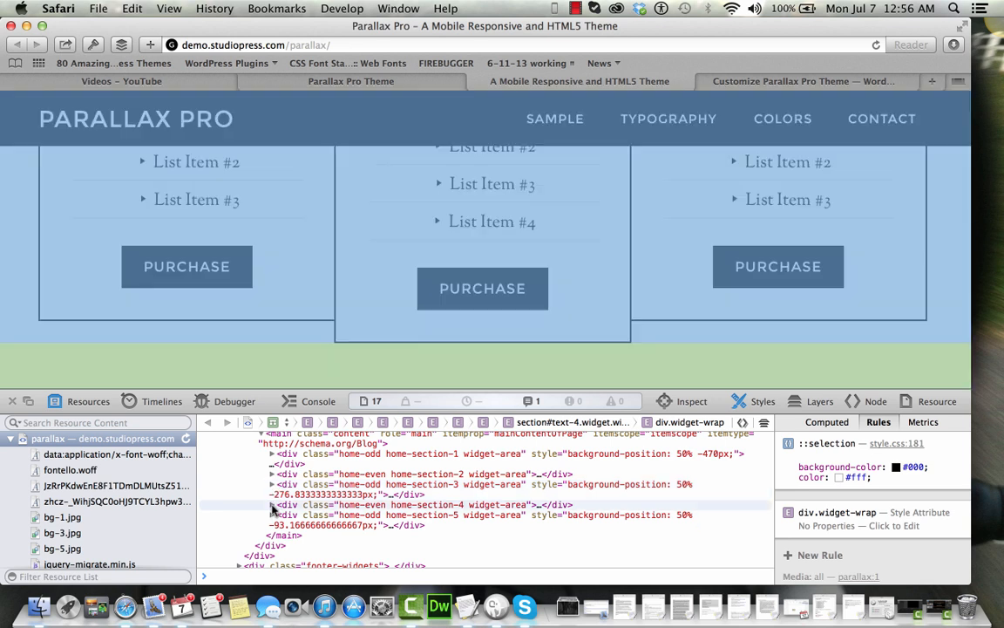
{"action": "left_click", "coordinate": [272, 506]}
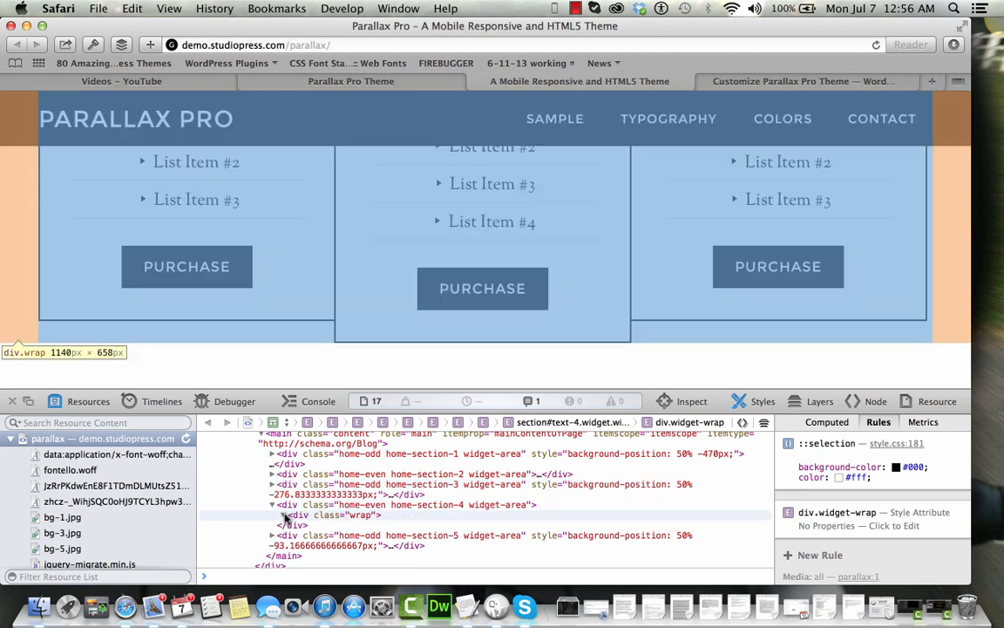
{"action": "left_click", "coordinate": [284, 515]}
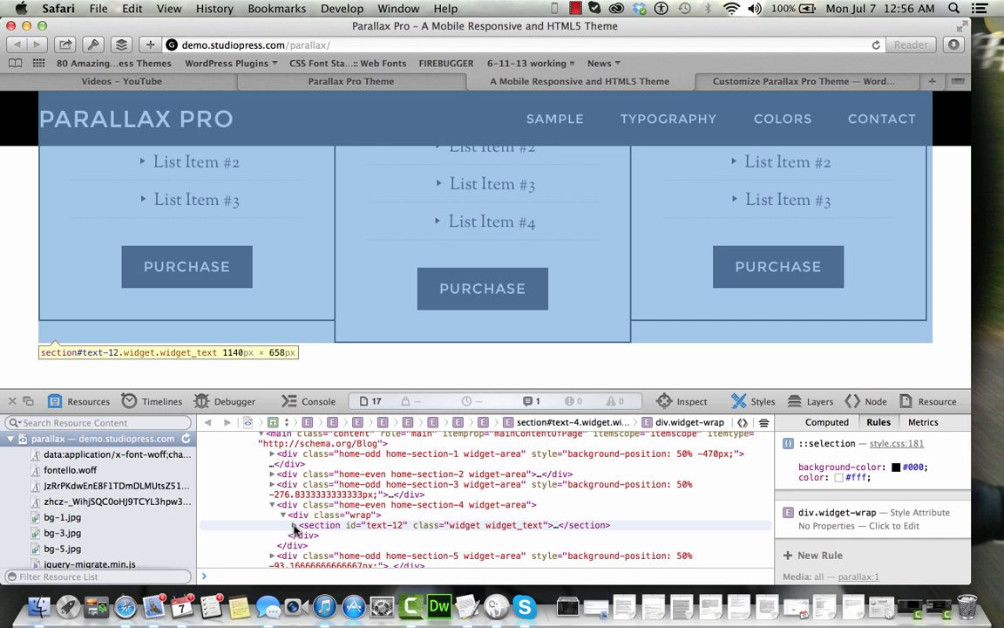
{"action": "left_click", "coordinate": [294, 525]}
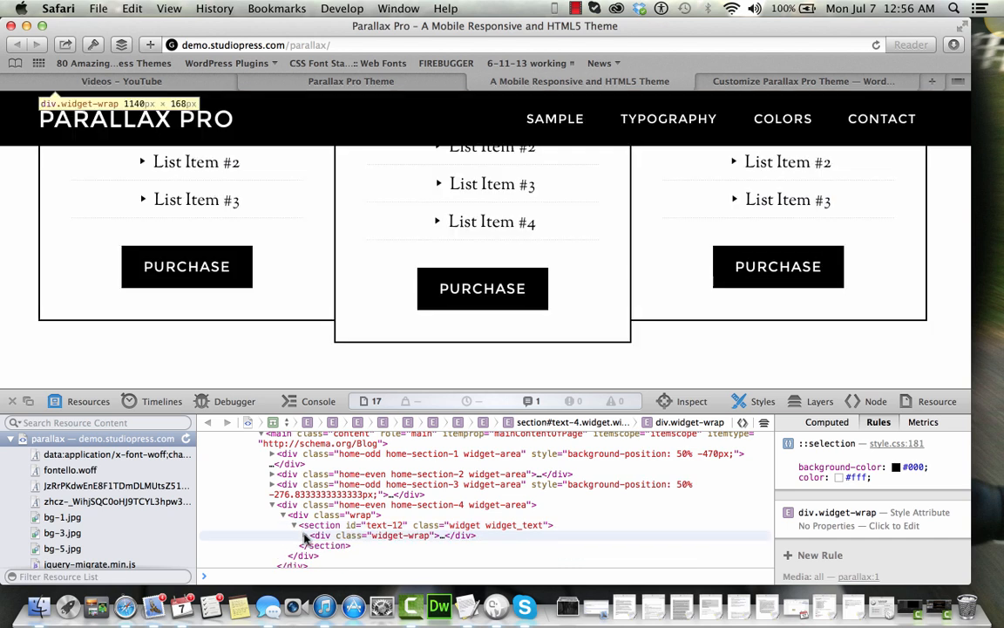
{"action": "left_click", "coordinate": [304, 534]}
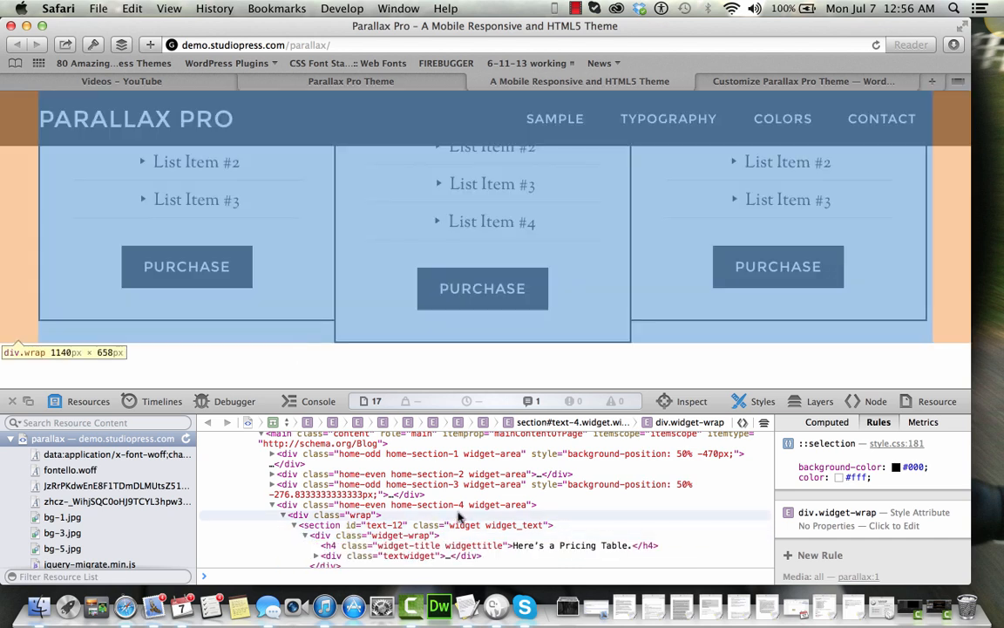
{"action": "scroll", "coordinate": [459, 517], "scroll_direction": "down", "scroll_amount": 1}
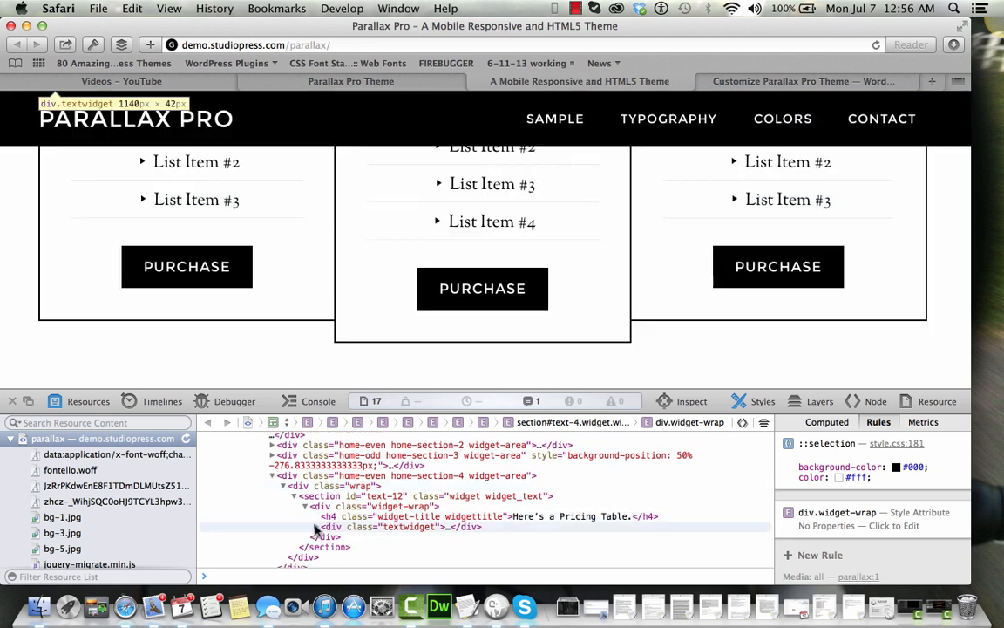
{"action": "left_click", "coordinate": [317, 526]}
{"action": "scroll", "coordinate": [486, 529], "scroll_direction": "down", "scroll_amount": 3}
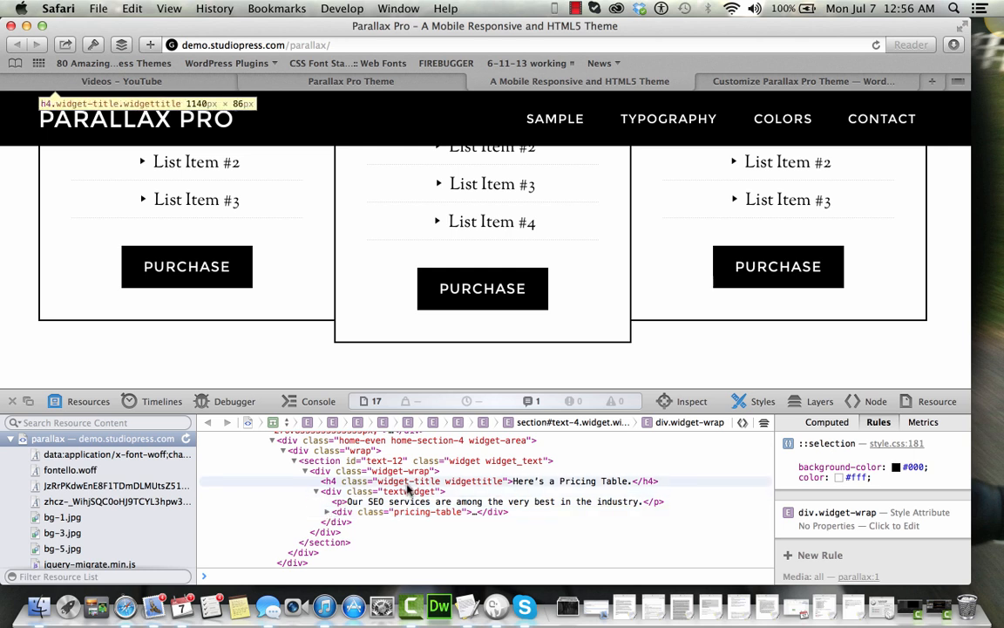
{"action": "left_click", "coordinate": [328, 513]}
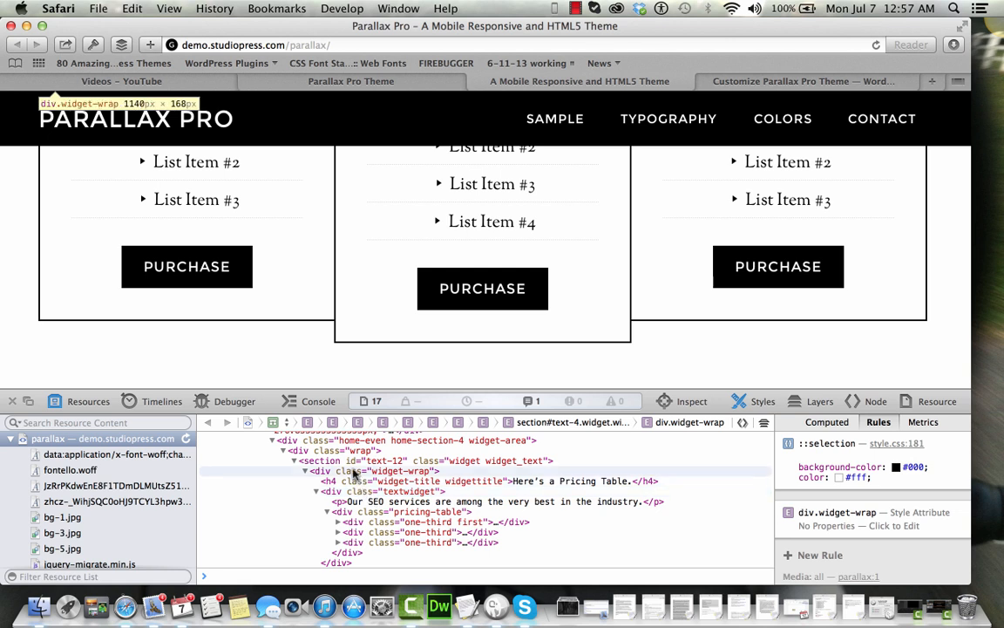
Copy the widget-wrap div of Here's a Pricing Table as HTML and return to the theme customizer
{"action": "right_click", "coordinate": [354, 471]}
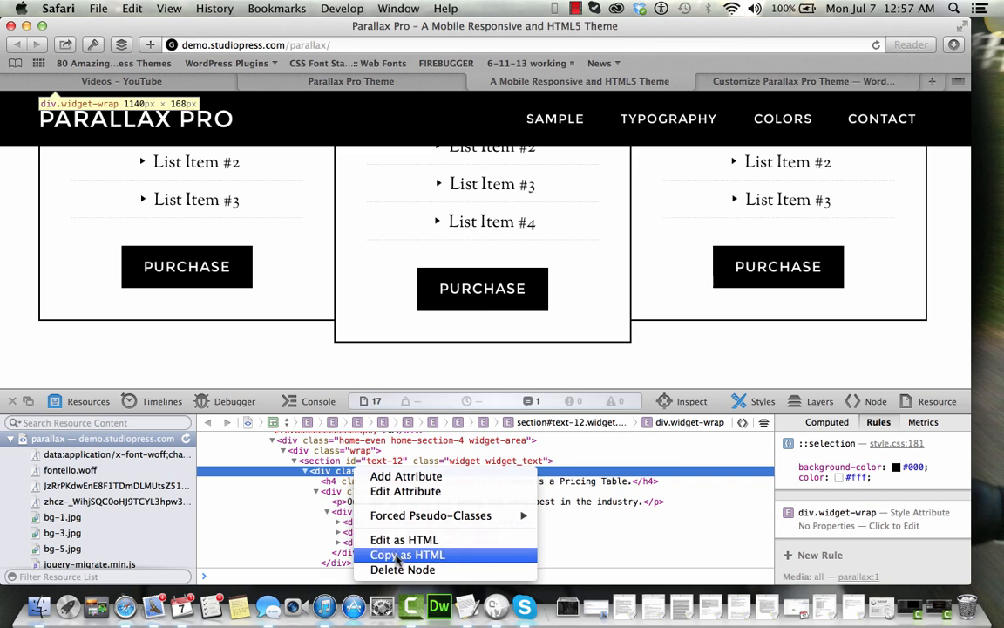
{"action": "left_click", "coordinate": [359, 506]}
{"action": "left_click", "coordinate": [780, 83]}
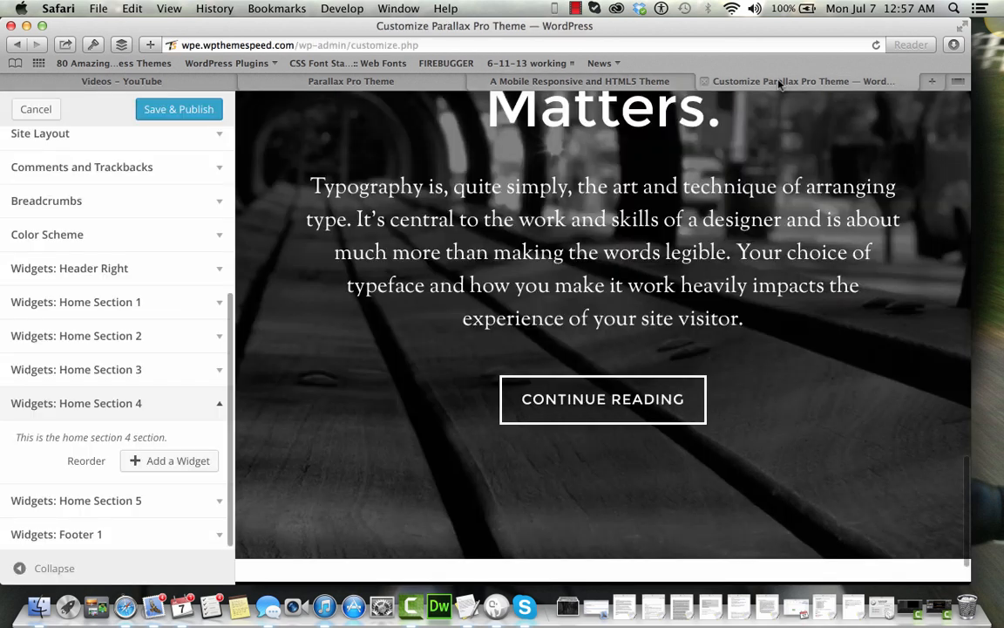
Add a Text widget to Home Section 4 and paste the copied pricing table HTML into its content
{"action": "left_click", "coordinate": [172, 467]}
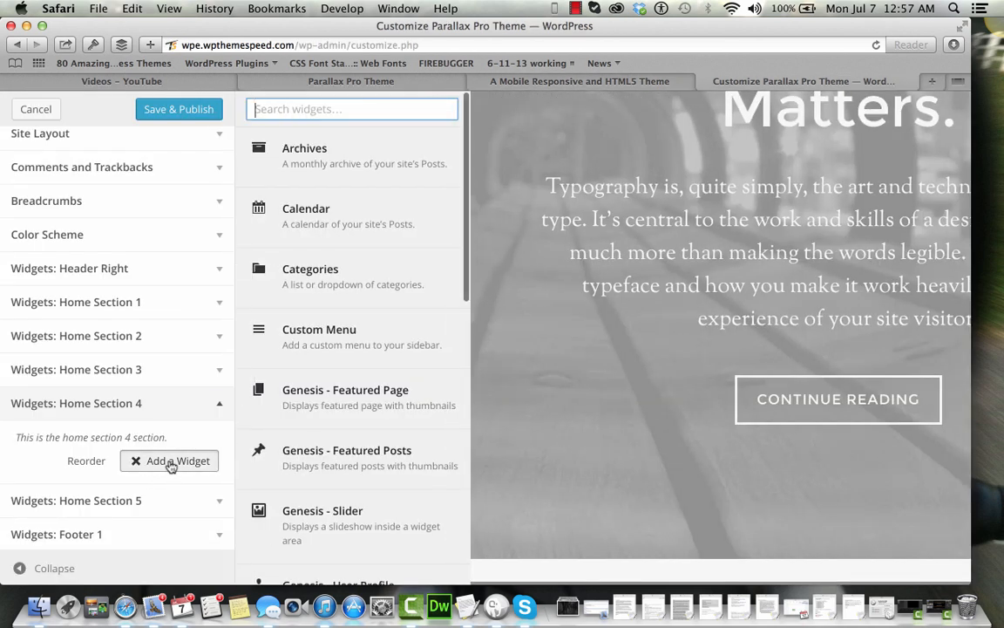
{"action": "scroll", "coordinate": [337, 494], "scroll_direction": "down", "scroll_amount": 10}
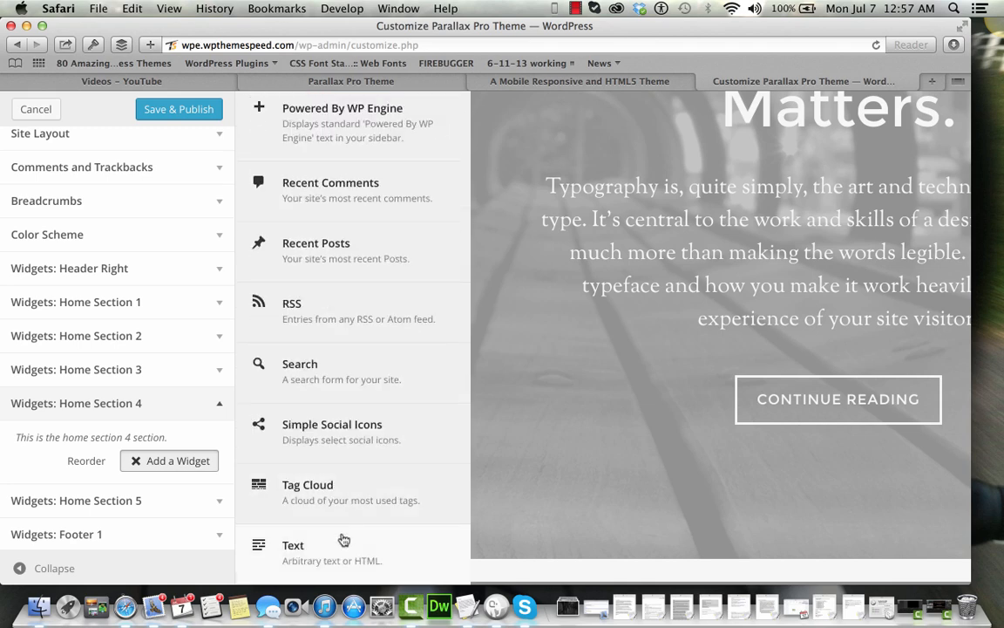
{"action": "left_click", "coordinate": [344, 546]}
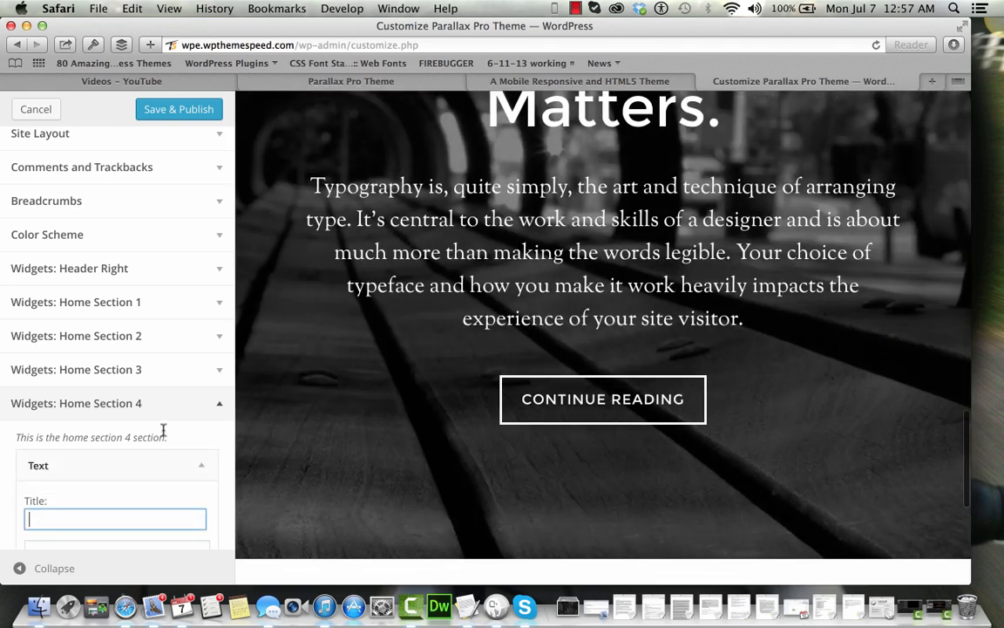
{"action": "scroll", "coordinate": [163, 430], "scroll_direction": "down", "scroll_amount": 3}
{"action": "left_click", "coordinate": [163, 429]}
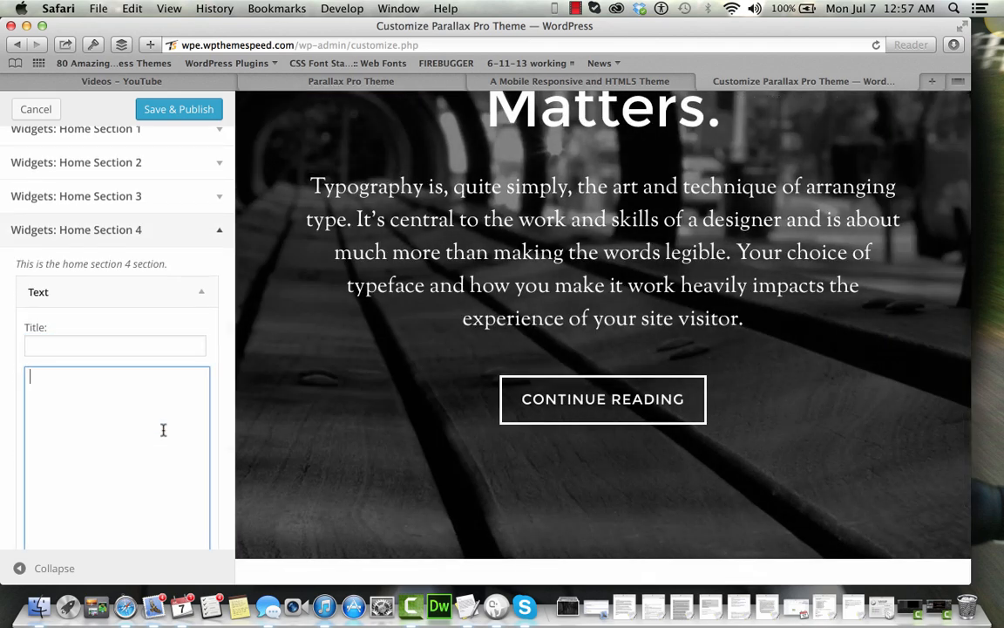
{"action": "key", "text": "ctrl+v"}
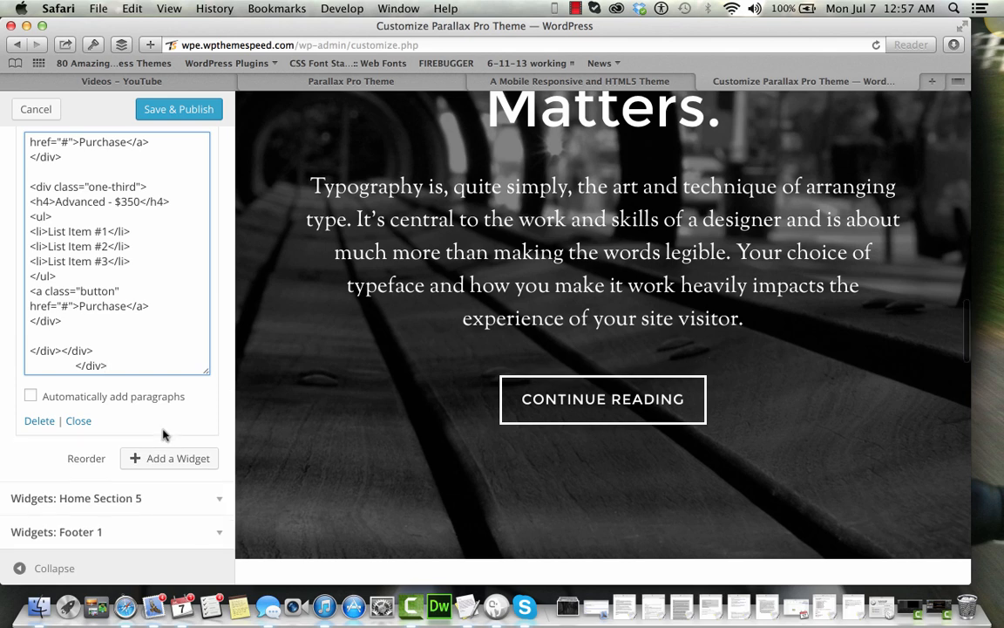
Move the heading text "Here's a Pricing Table." out of the pasted HTML and into the widget's title
{"action": "scroll", "coordinate": [179, 266], "scroll_direction": "up", "scroll_amount": 10}
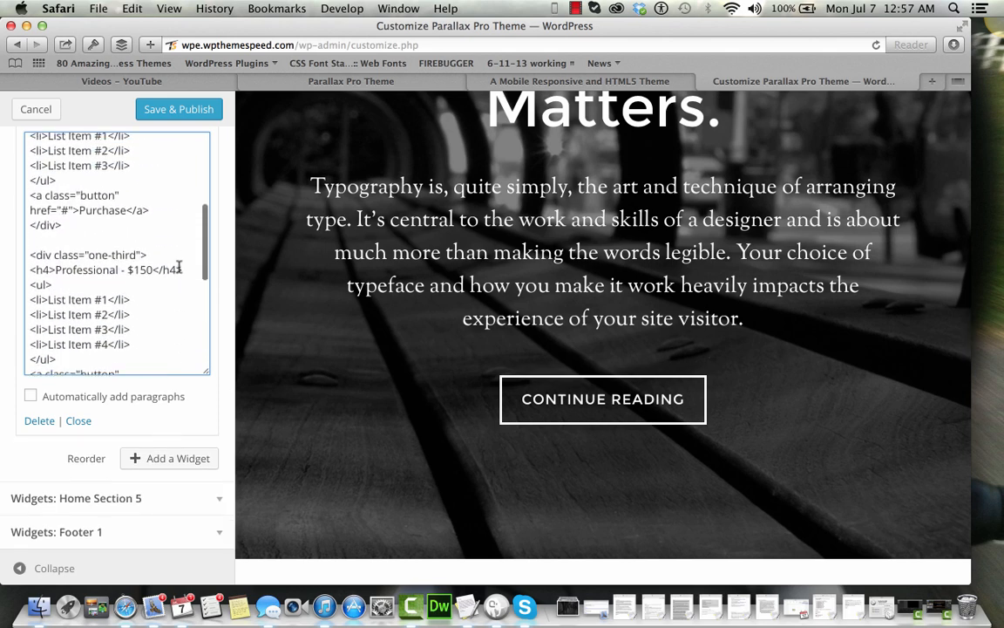
{"action": "scroll", "coordinate": [178, 266], "scroll_direction": "up", "scroll_amount": 1}
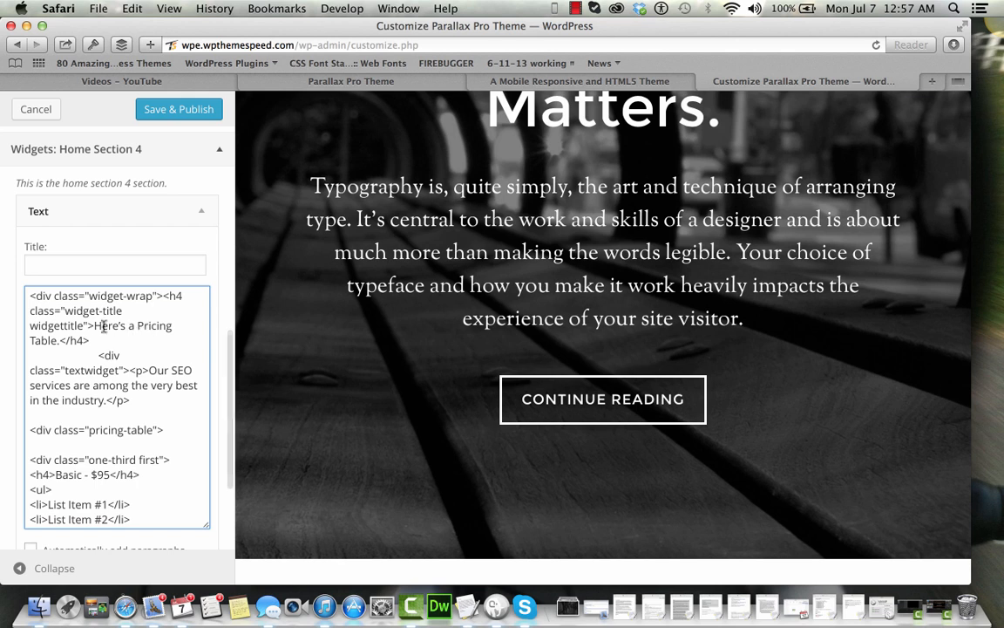
{"action": "left_click", "coordinate": [61, 340], "text": "shift"}
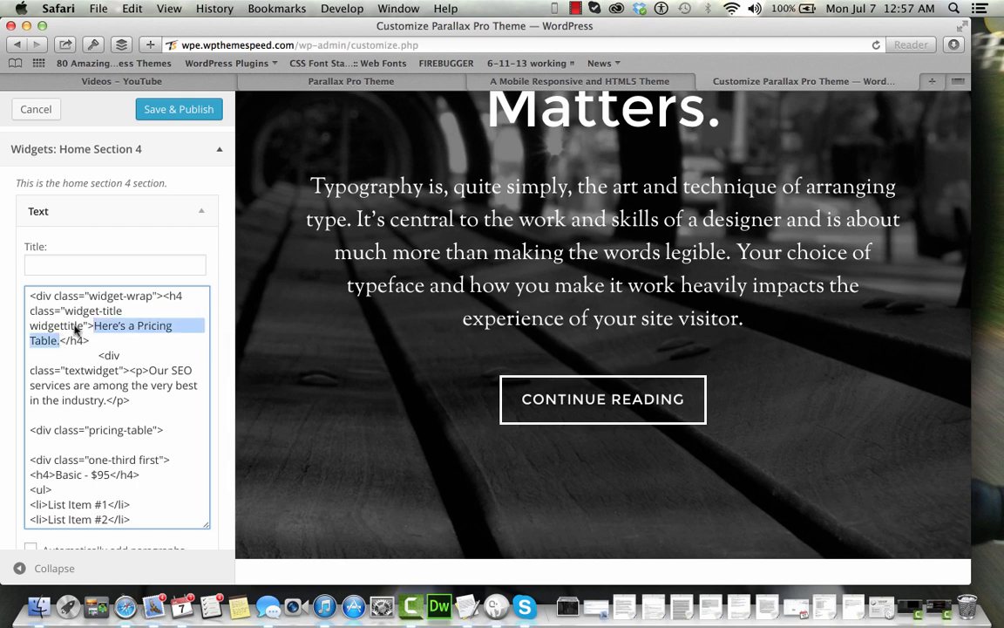
{"action": "key", "text": "BackSpace"}
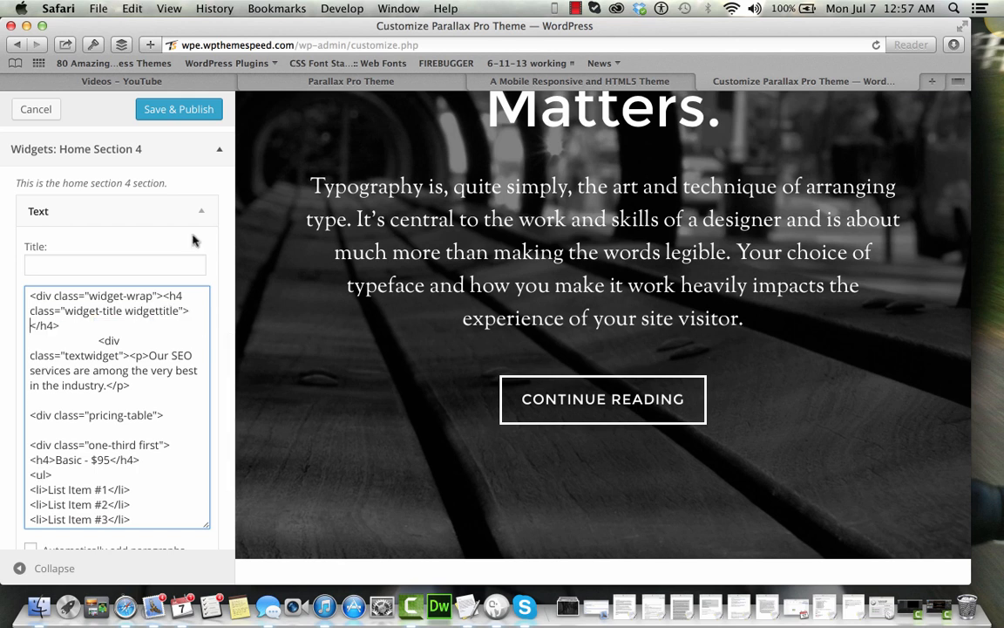
{"action": "left_click", "coordinate": [136, 262]}
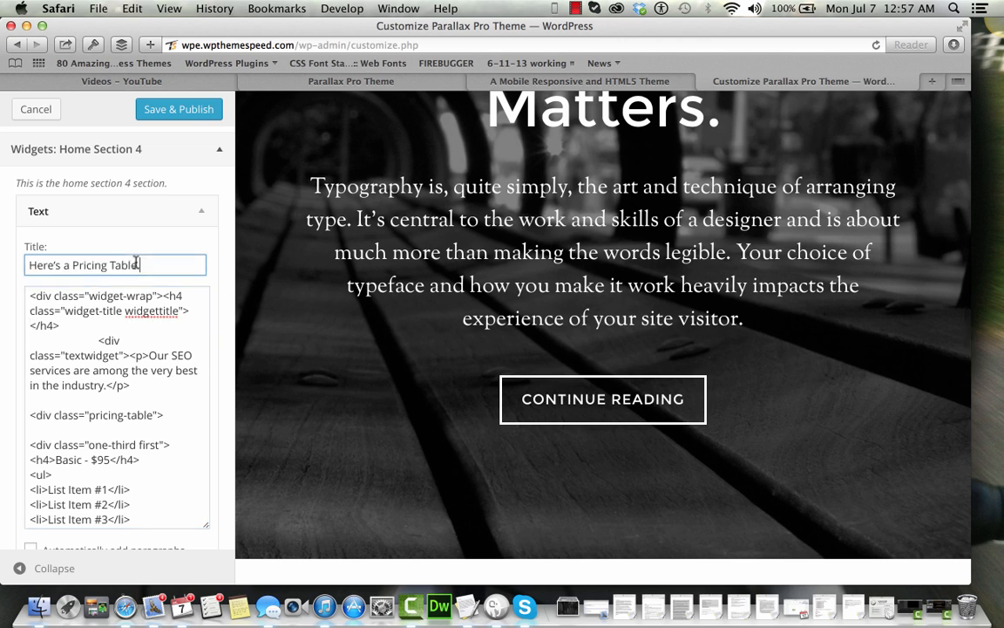
Delete the leftover widget-wrap, h4 and textwidget tags and blank space before the opening paragraph in the widget's HTML
{"action": "left_click", "coordinate": [92, 326]}
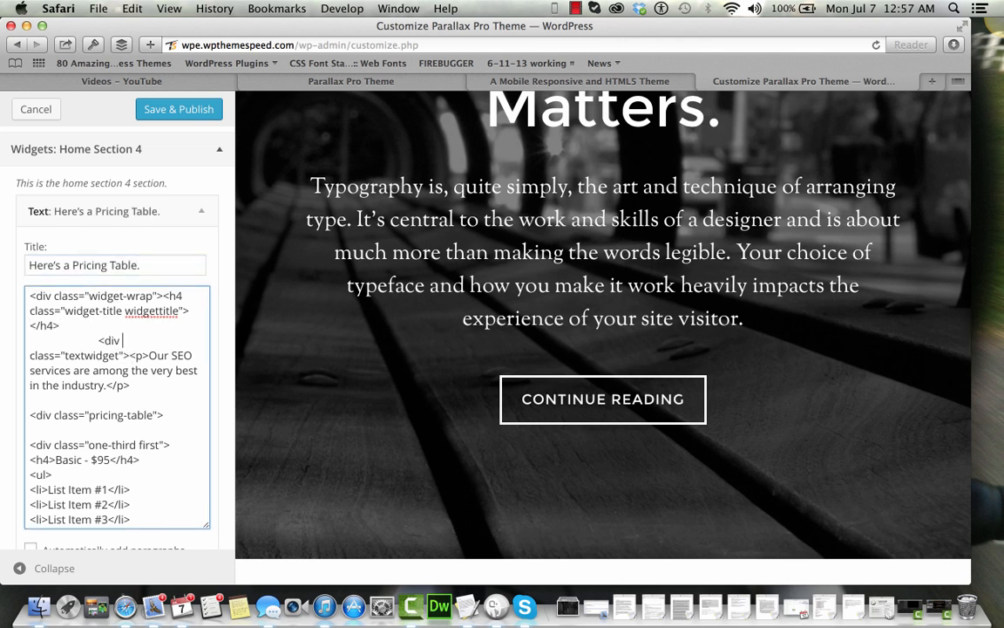
{"action": "left_click_drag", "start_coordinate": [87, 325], "coordinate": [29, 295]}
{"action": "key", "text": "BackSpace"}
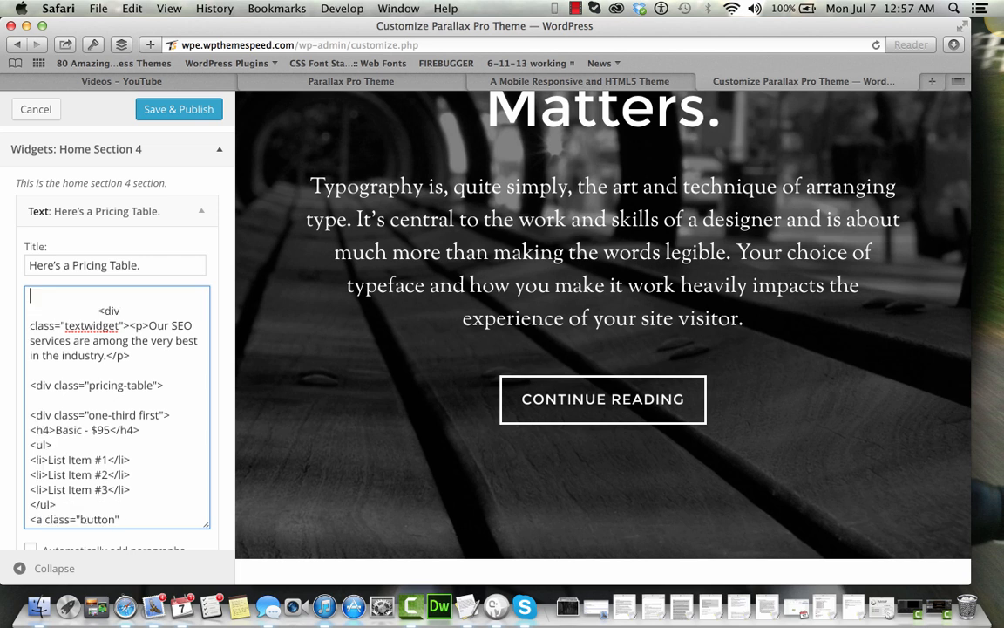
{"action": "key", "text": "shift+Down"}
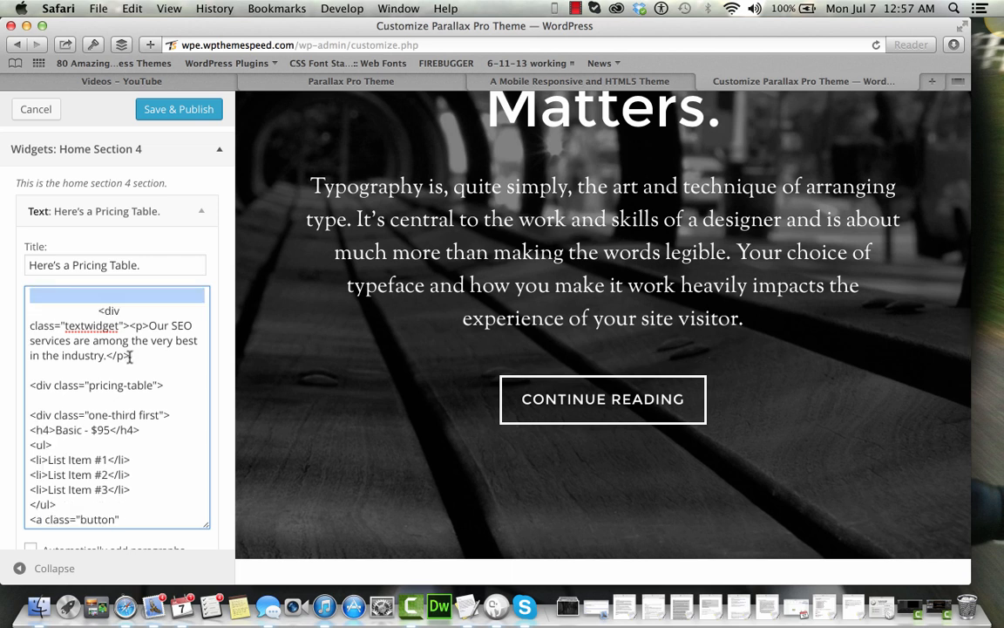
{"action": "left_click", "coordinate": [99, 310], "text": "shift"}
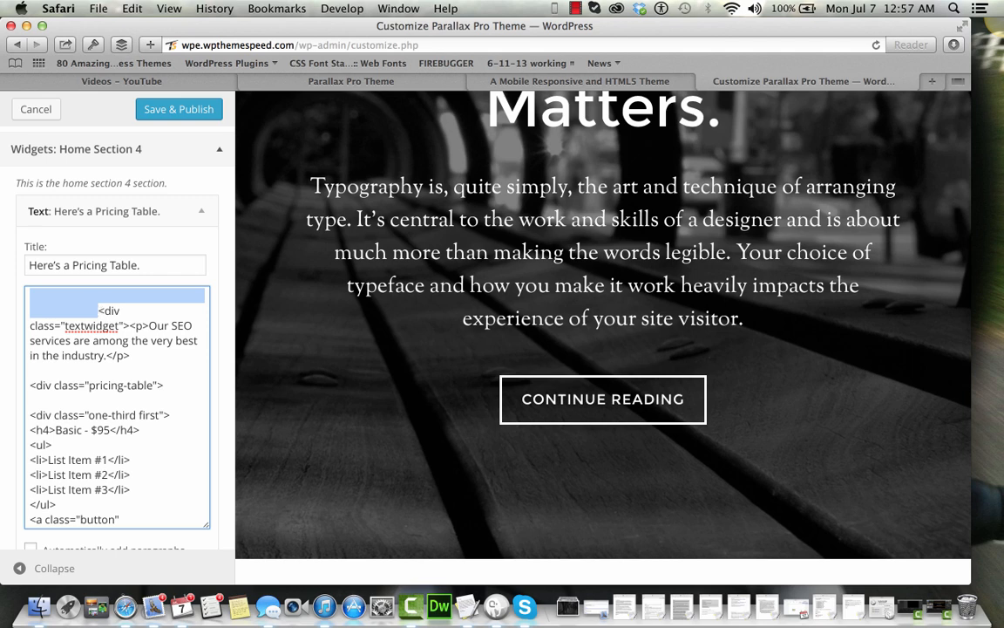
{"action": "key", "text": "BackSpace"}
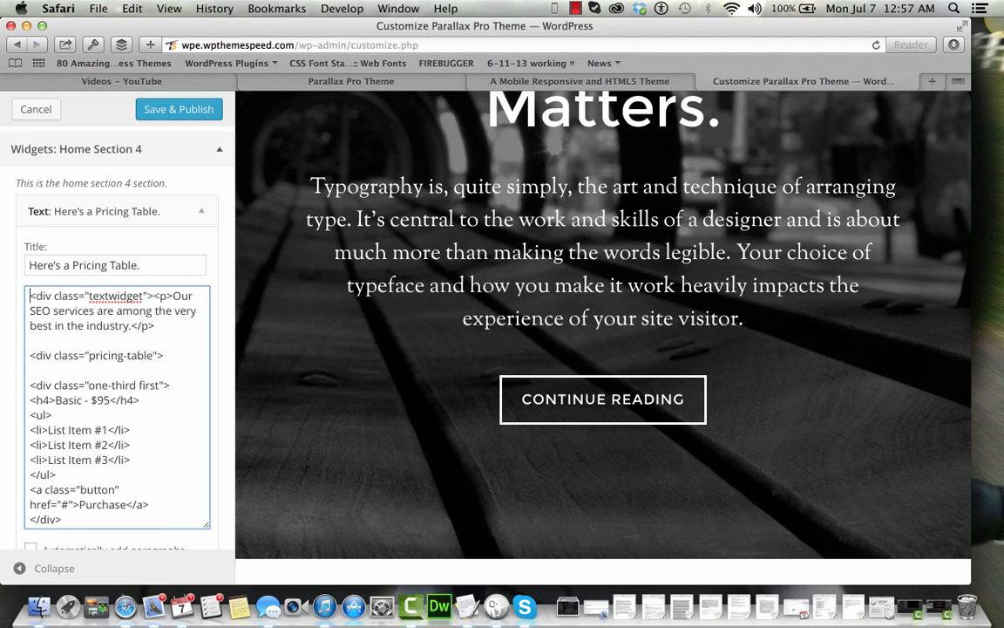
{"action": "left_click", "coordinate": [153, 295], "text": "shift"}
{"action": "key", "text": "BackSpace"}
Remove the surplus indented closing div tag from the end of the widget's HTML
{"action": "scroll", "coordinate": [150, 347], "scroll_direction": "down", "scroll_amount": 10}
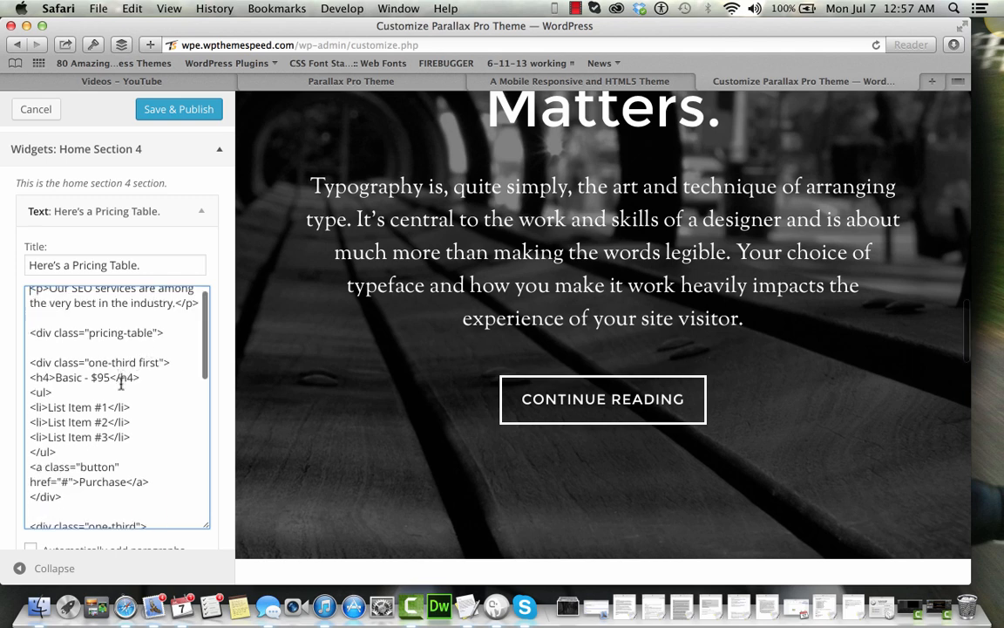
{"action": "left_click", "coordinate": [121, 389]}
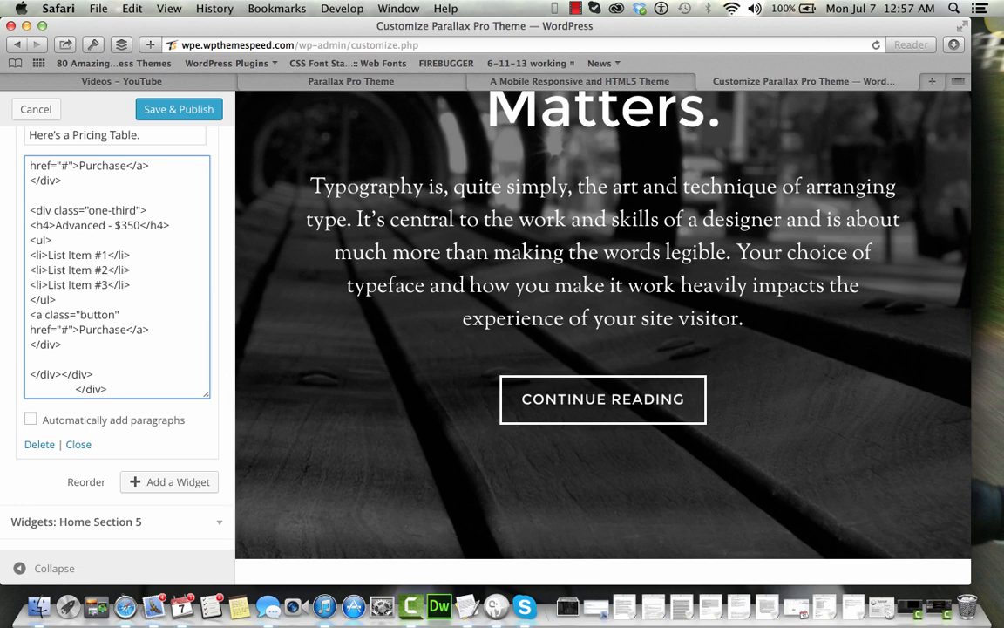
{"action": "key", "text": "BackSpace"}
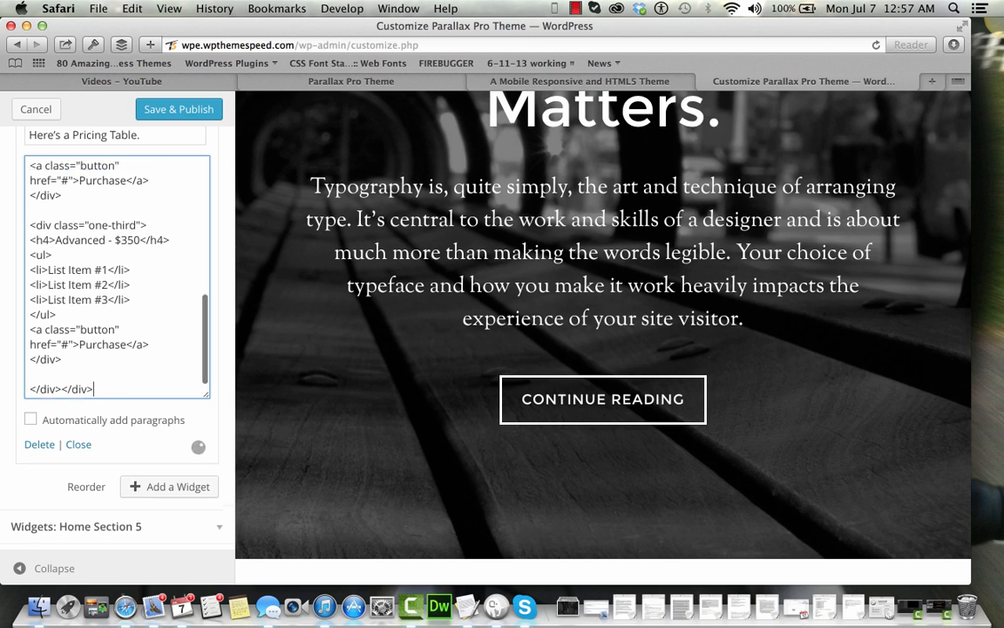
Examine the pricing table in the site preview and check its three columns against the widget's HTML
{"action": "scroll", "coordinate": [119, 386], "scroll_direction": "up", "scroll_amount": 5}
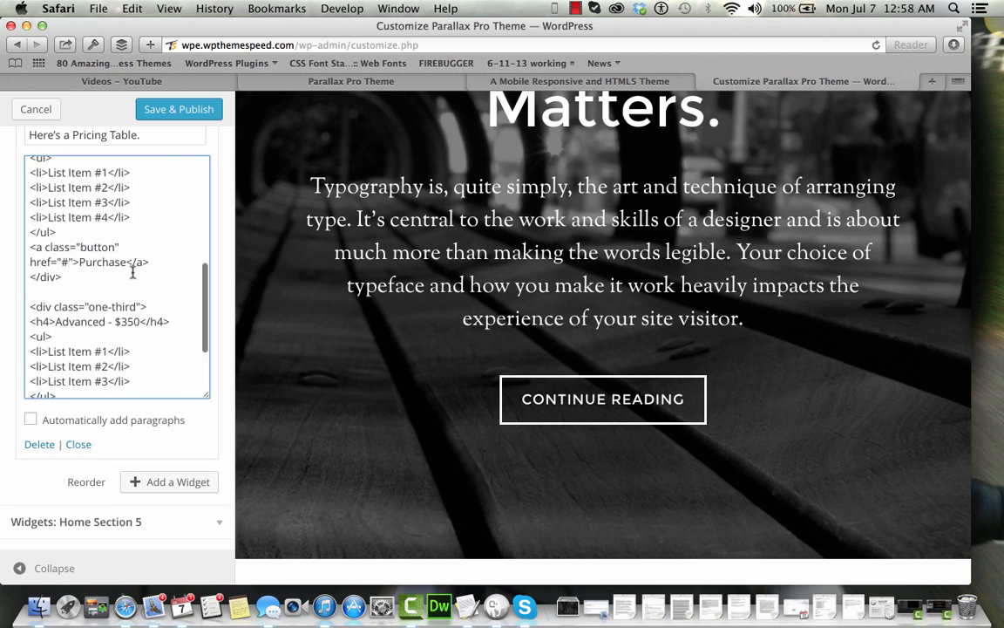
{"action": "scroll", "coordinate": [458, 348], "scroll_direction": "down", "scroll_amount": 15}
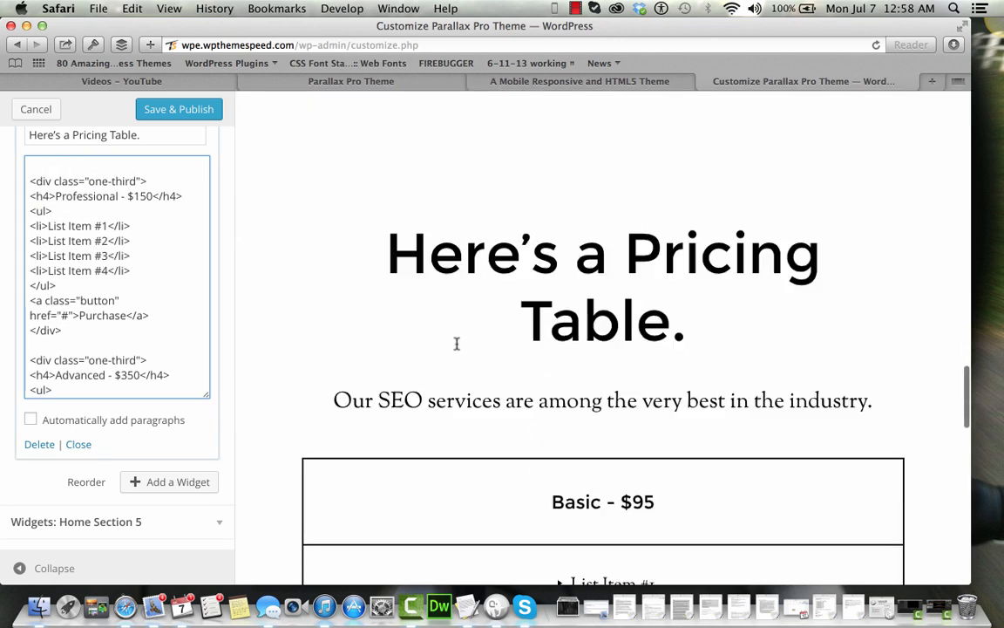
{"action": "scroll", "coordinate": [458, 349], "scroll_direction": "down", "scroll_amount": 10}
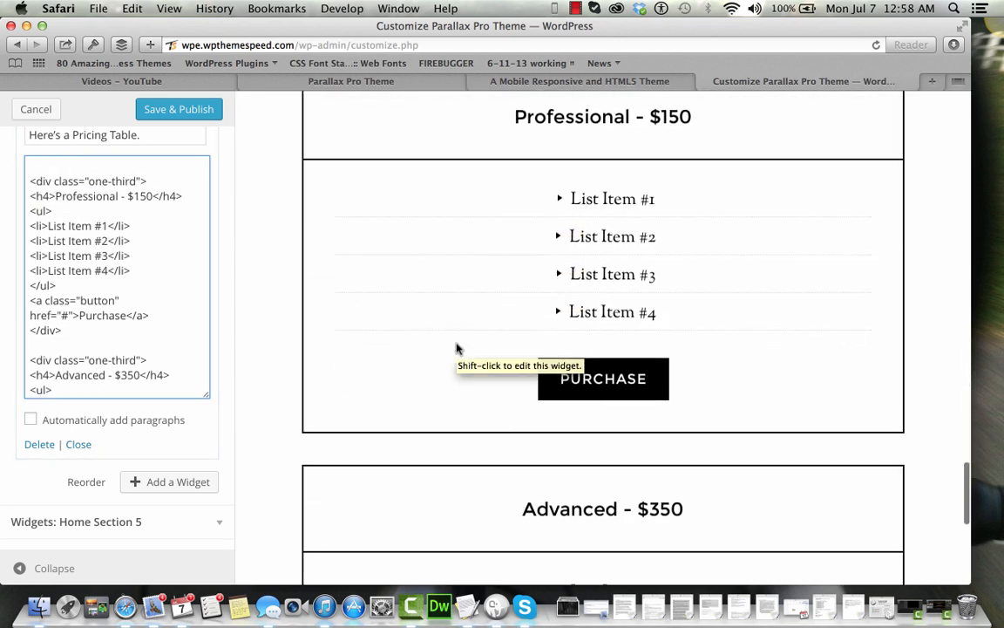
{"action": "scroll", "coordinate": [458, 348], "scroll_direction": "down", "scroll_amount": 2}
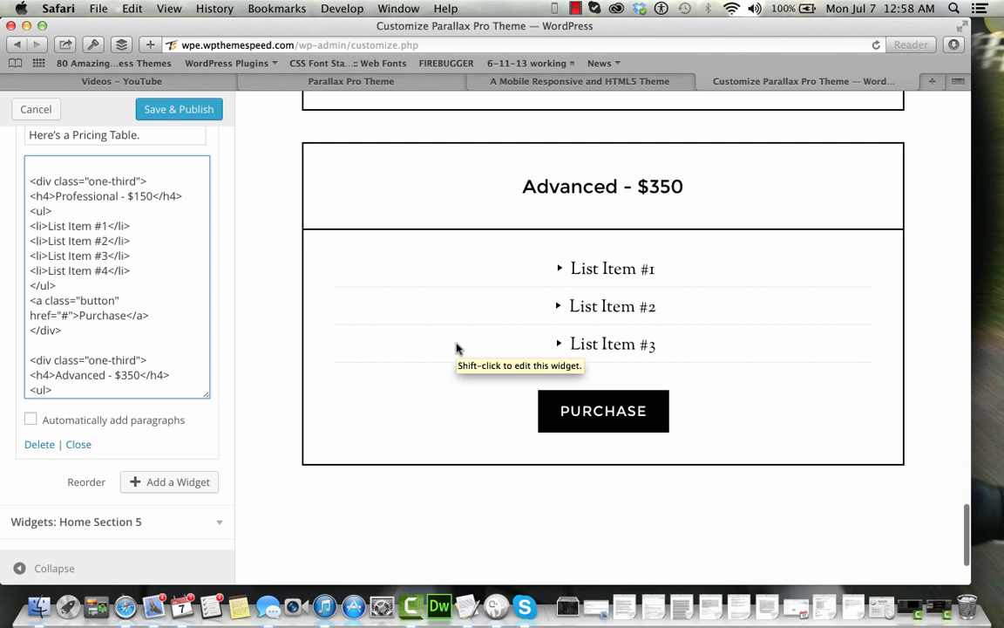
{"action": "scroll", "coordinate": [457, 348], "scroll_direction": "down", "scroll_amount": 3}
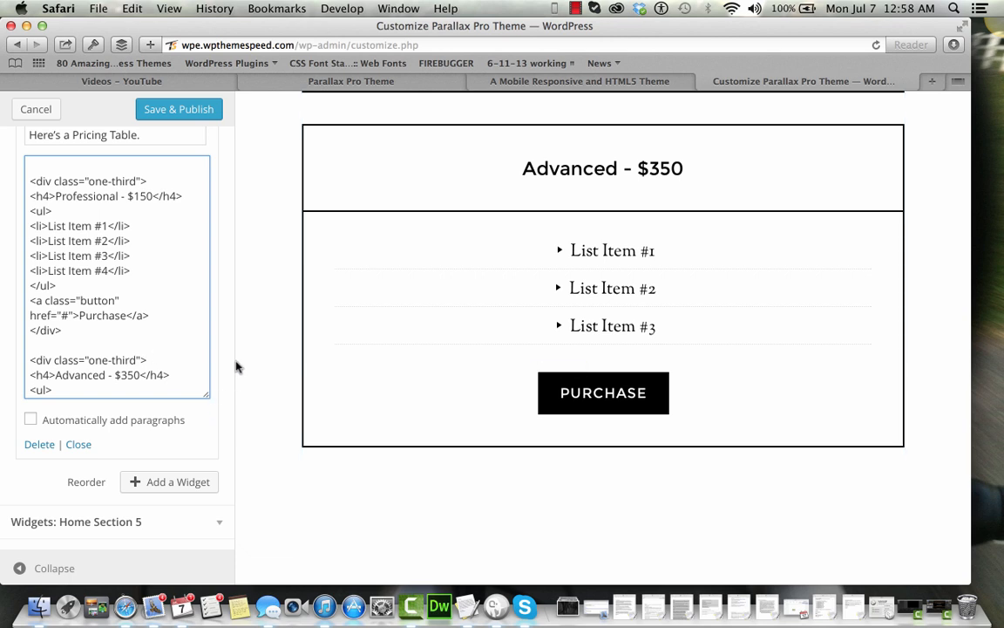
{"action": "scroll", "coordinate": [187, 316], "scroll_direction": "down", "scroll_amount": 2}
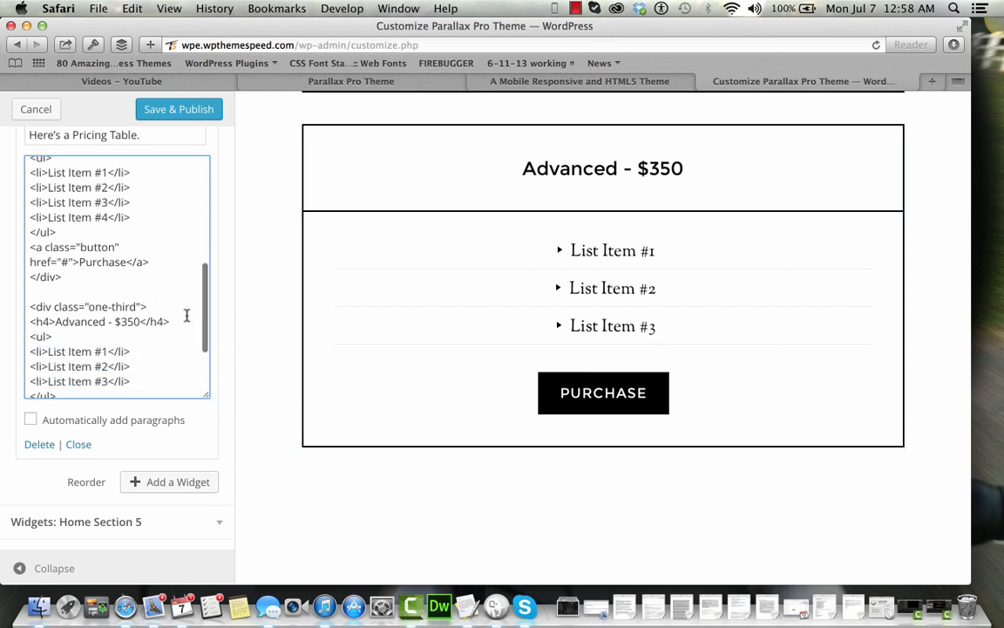
{"action": "scroll", "coordinate": [186, 316], "scroll_direction": "down", "scroll_amount": 5}
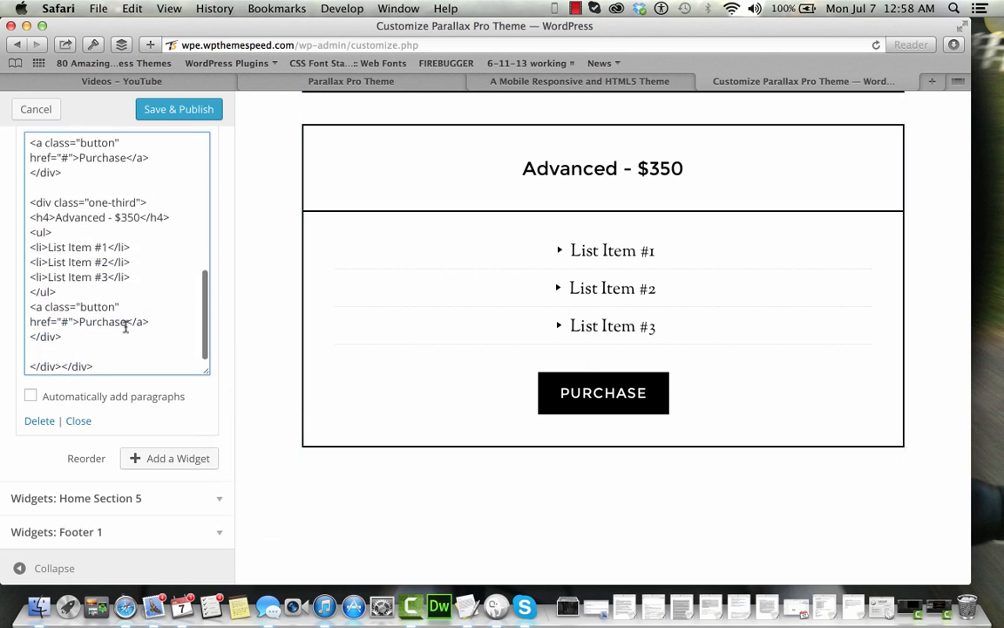
{"action": "scroll", "coordinate": [128, 324], "scroll_direction": "up", "scroll_amount": 5}
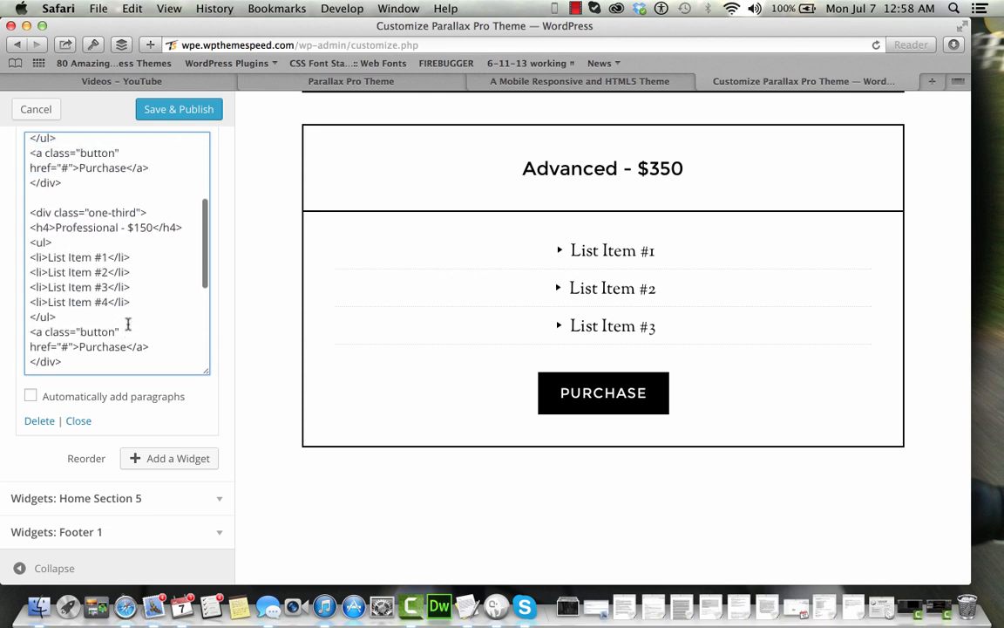
{"action": "scroll", "coordinate": [128, 323], "scroll_direction": "up", "scroll_amount": 2}
{"action": "scroll", "coordinate": [128, 323], "scroll_direction": "up", "scroll_amount": 4}
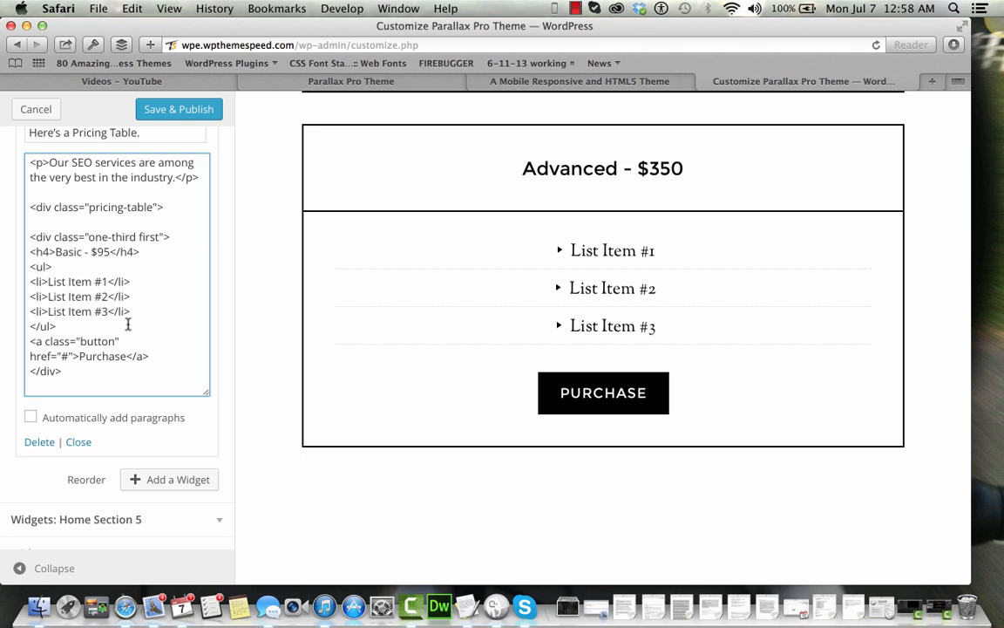
{"action": "scroll", "coordinate": [128, 324], "scroll_direction": "up", "scroll_amount": 2}
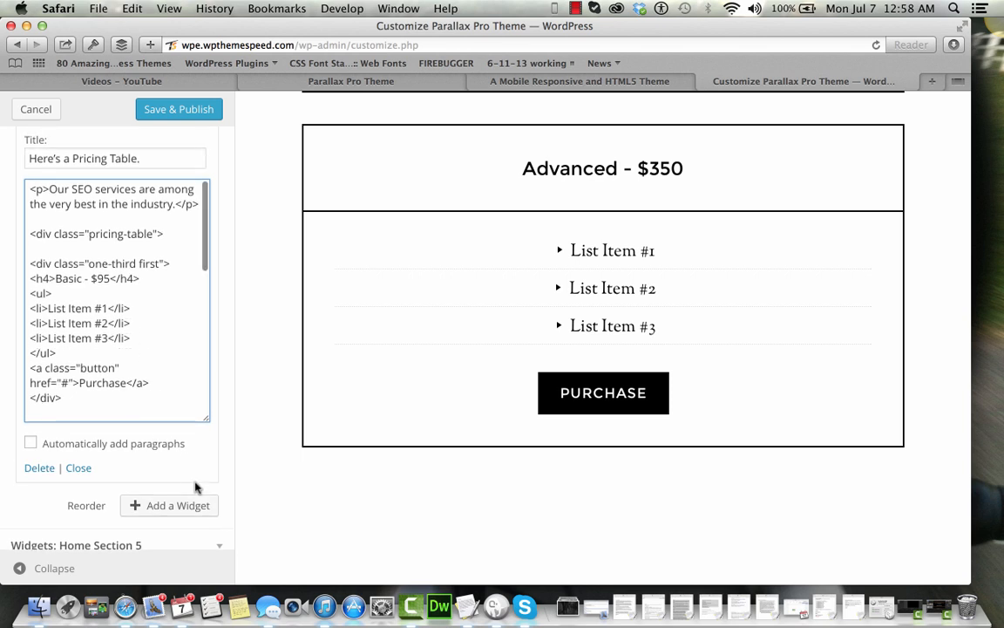
Collapse the pricing table widget and expand the Home Section 5 widget area
{"action": "scroll", "coordinate": [202, 141], "scroll_direction": "up", "scroll_amount": 3}
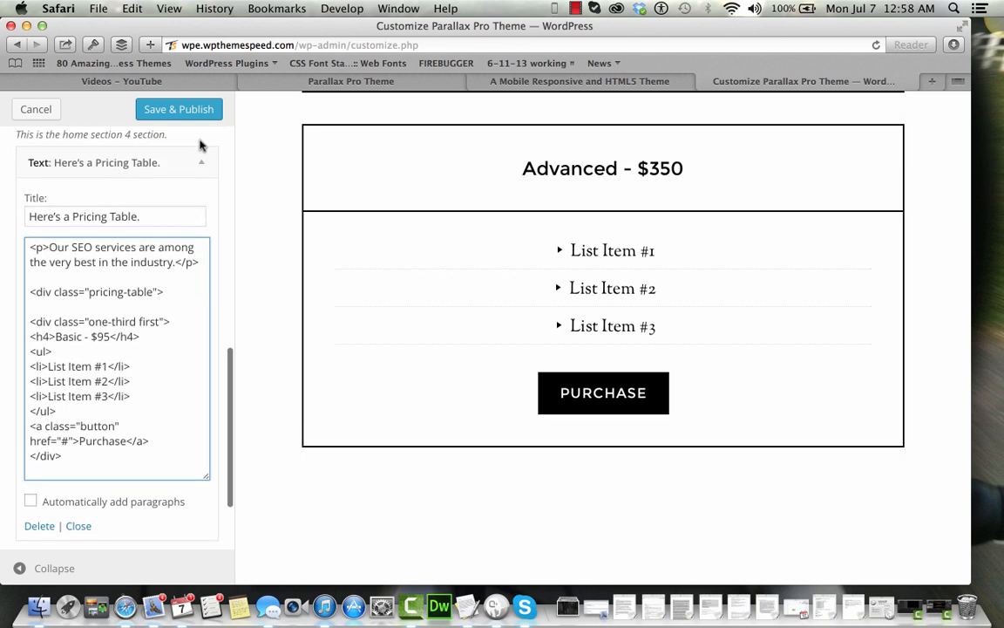
{"action": "left_click", "coordinate": [202, 161]}
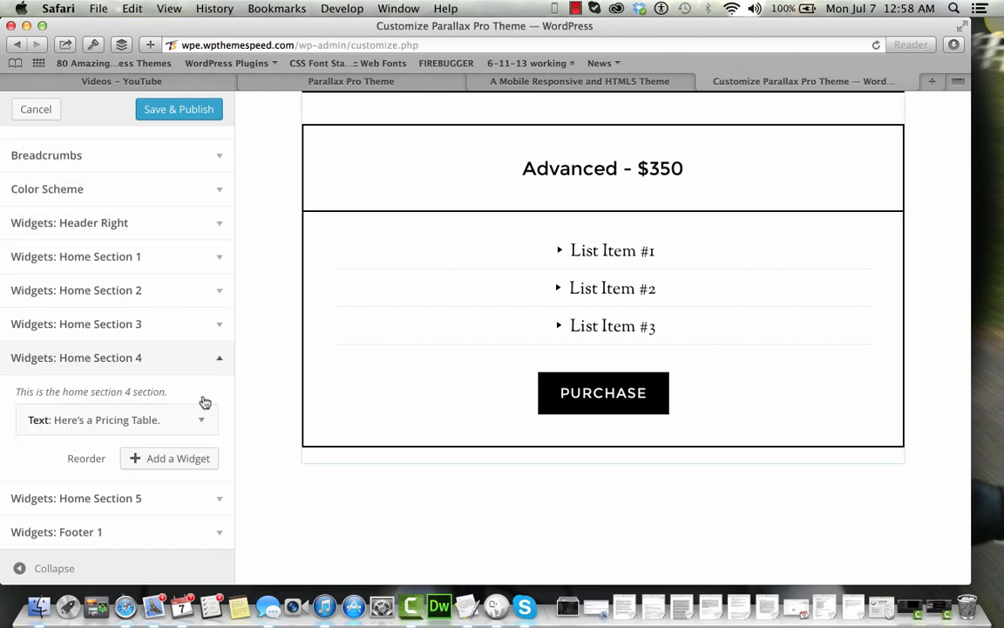
{"action": "left_click", "coordinate": [208, 503]}
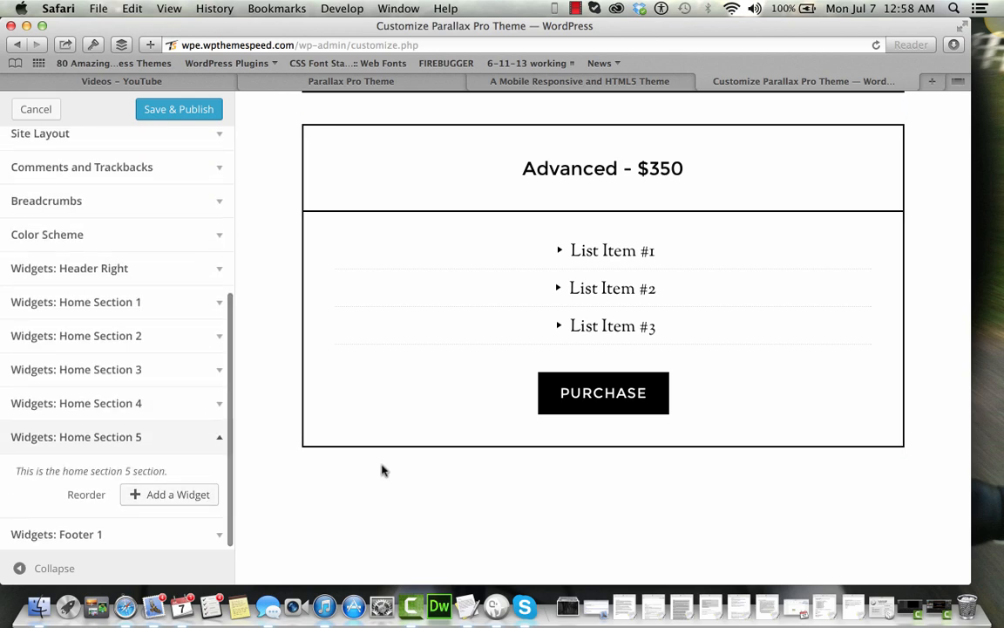
Switch to the Parallax Pro demo page and inspect the "Connect With Me." heading element in the social media section
{"action": "left_click", "coordinate": [536, 83]}
{"action": "scroll", "coordinate": [589, 353], "scroll_direction": "down", "scroll_amount": 5}
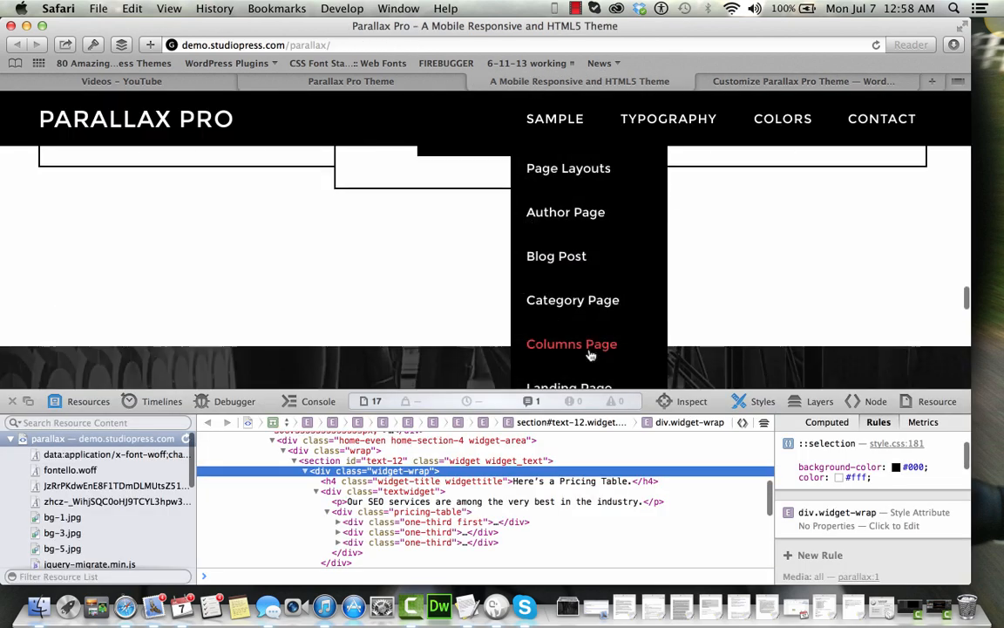
{"action": "scroll", "coordinate": [422, 332], "scroll_direction": "down", "scroll_amount": 4}
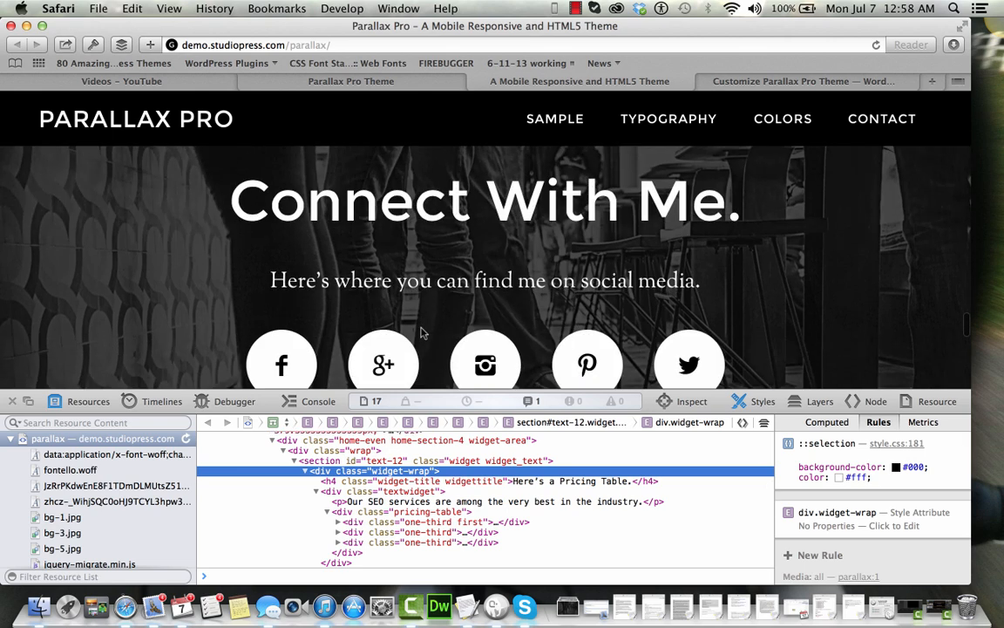
{"action": "scroll", "coordinate": [422, 332], "scroll_direction": "down", "scroll_amount": 3}
{"action": "scroll", "coordinate": [422, 332], "scroll_direction": "up", "scroll_amount": 2}
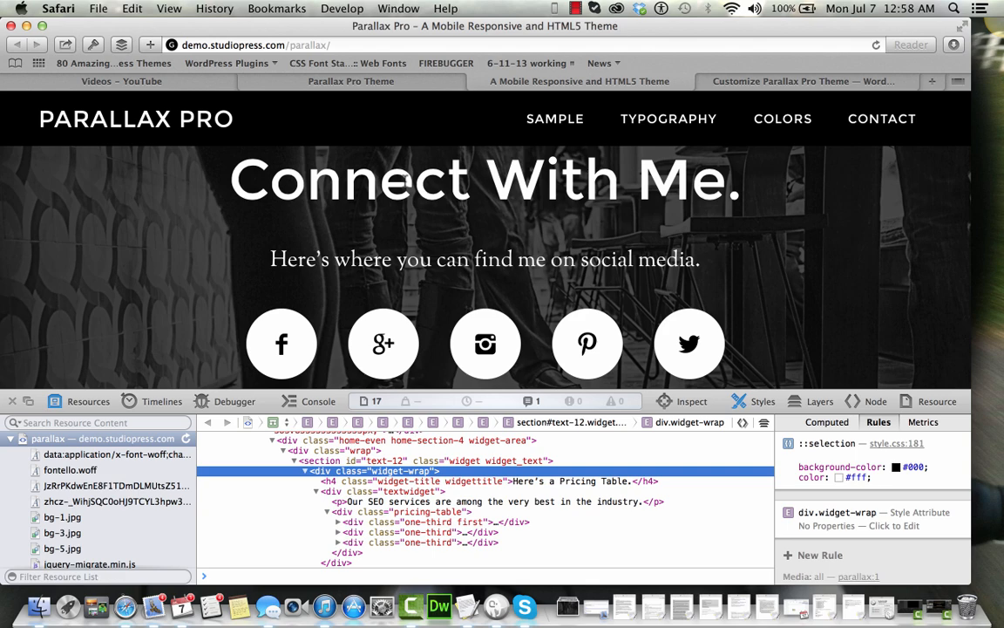
{"action": "right_click", "coordinate": [401, 179]}
{"action": "left_click", "coordinate": [467, 421]}
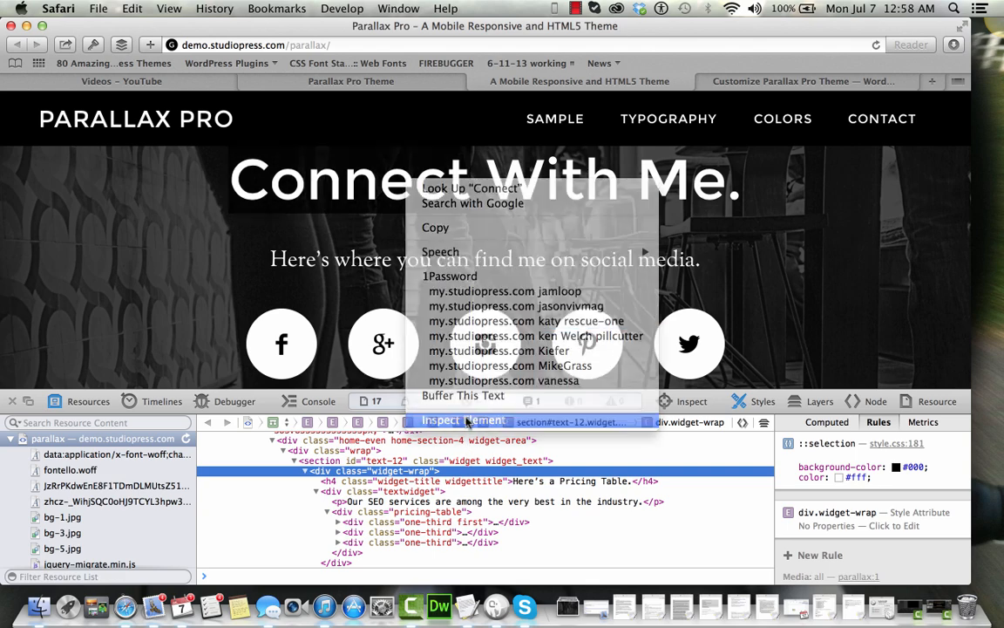
Copy the HTML of the widget-wrap div that holds the "Connect With Me." heading and its social media paragraph
{"action": "scroll", "coordinate": [362, 518], "scroll_direction": "down", "scroll_amount": 2}
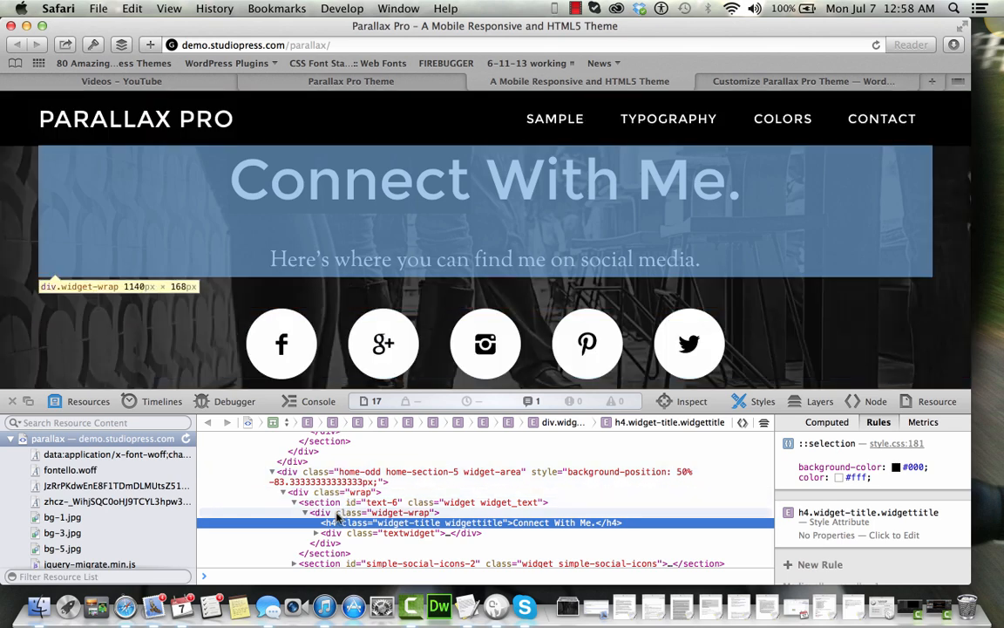
{"action": "left_click", "coordinate": [337, 513]}
{"action": "left_click", "coordinate": [316, 534]}
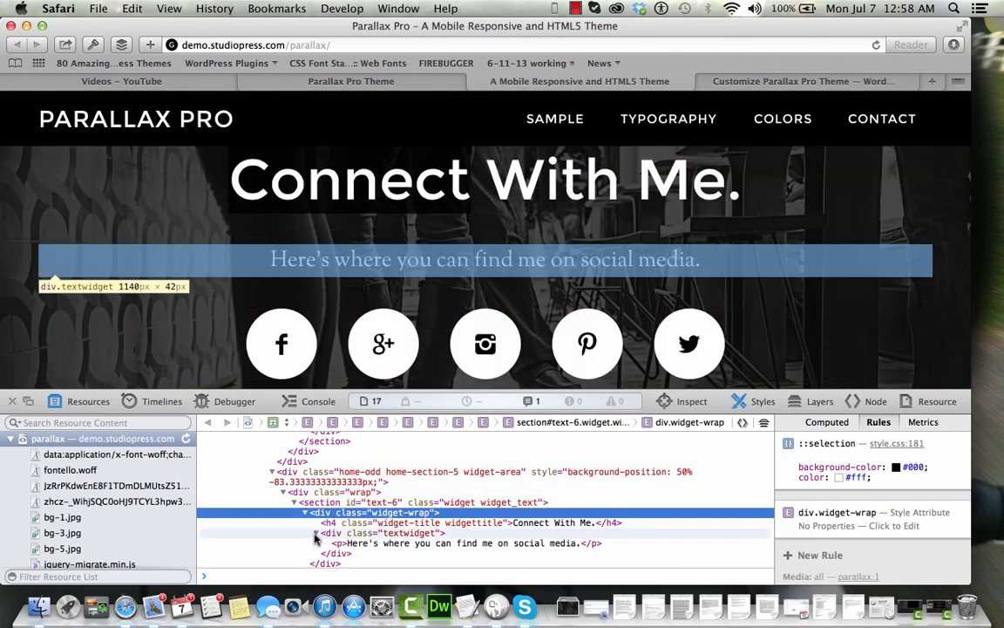
{"action": "scroll", "coordinate": [421, 542], "scroll_direction": "down", "scroll_amount": 2}
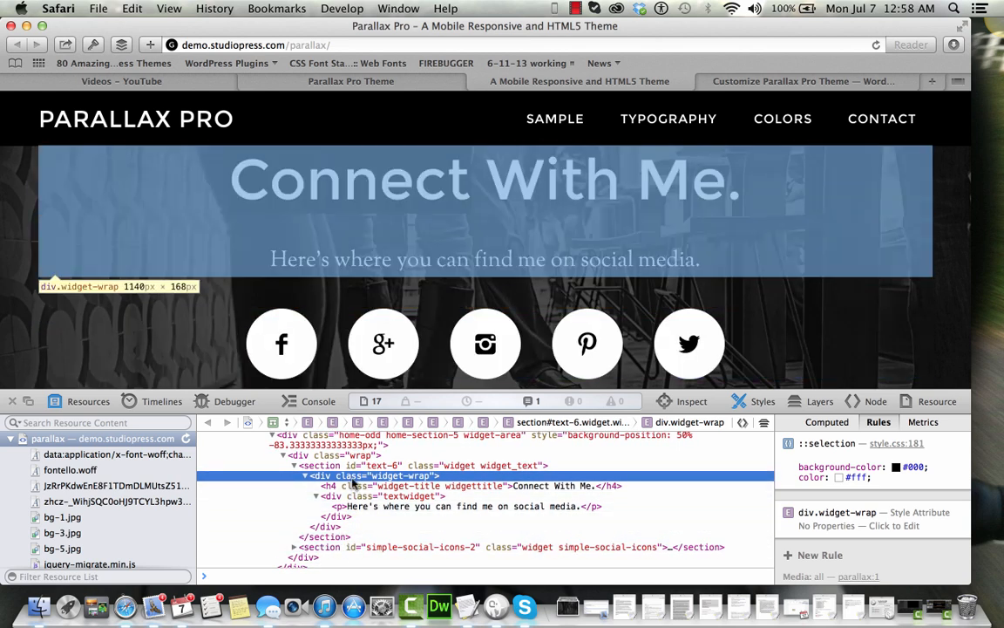
{"action": "right_click", "coordinate": [353, 482]}
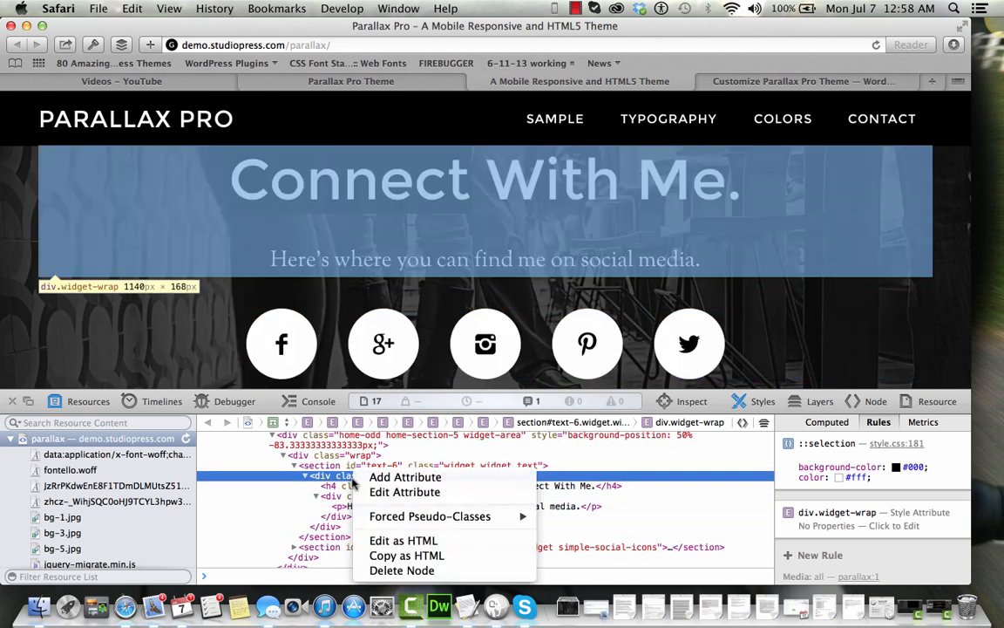
{"action": "left_click", "coordinate": [390, 558]}
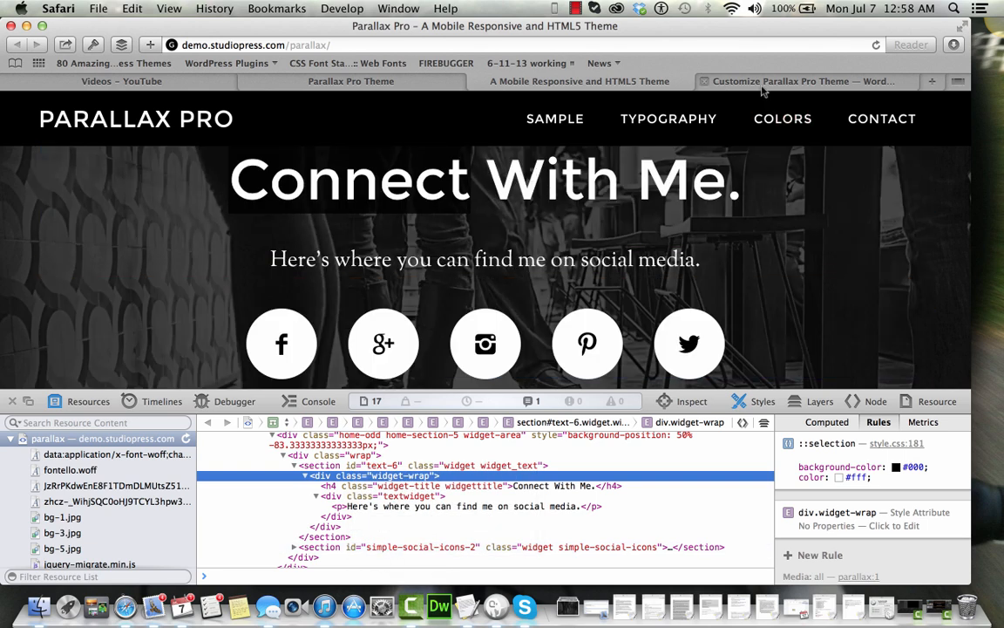
Switch to the WordPress customizer, add a Text widget to Home Section 5 and paste the copied HTML into its content
{"action": "left_click", "coordinate": [761, 85]}
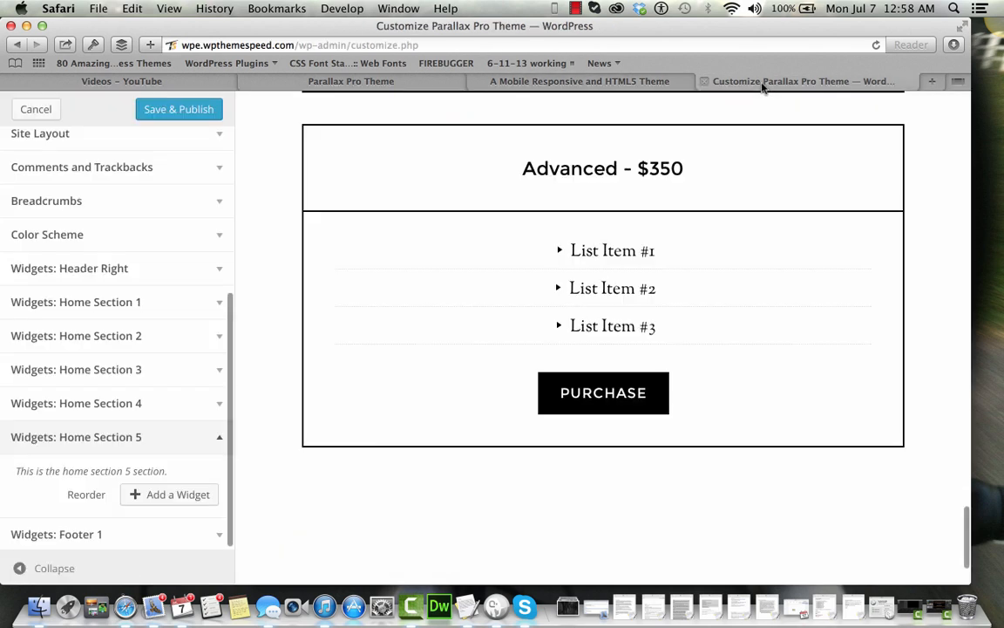
{"action": "left_click", "coordinate": [151, 495]}
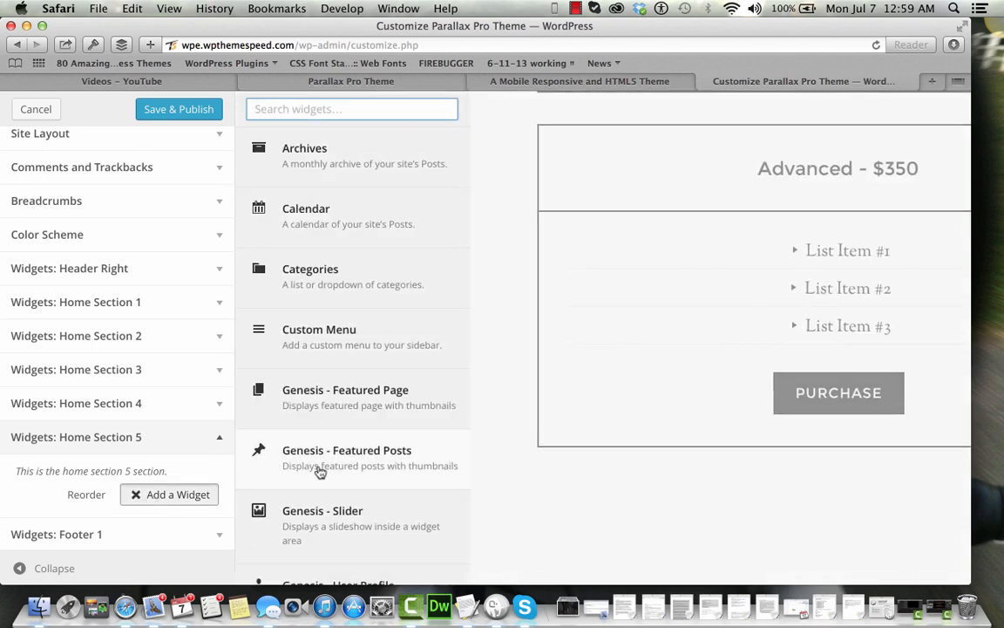
{"action": "scroll", "coordinate": [364, 495], "scroll_direction": "down", "scroll_amount": 5}
{"action": "left_click", "coordinate": [347, 542]}
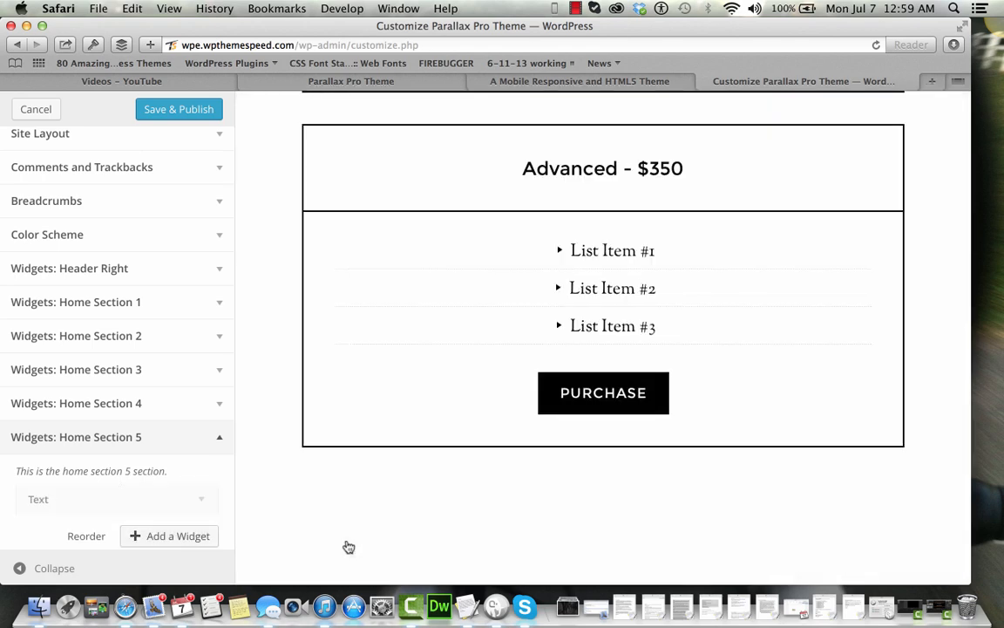
{"action": "scroll", "coordinate": [164, 470], "scroll_direction": "down", "scroll_amount": 3}
{"action": "left_click", "coordinate": [164, 471]}
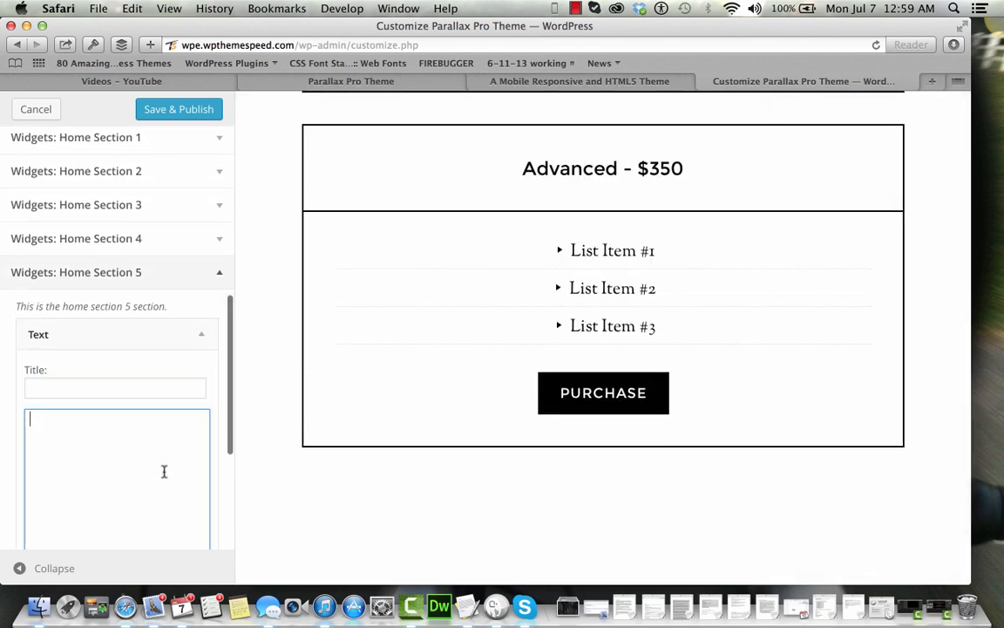
{"action": "key", "text": "super+v"}
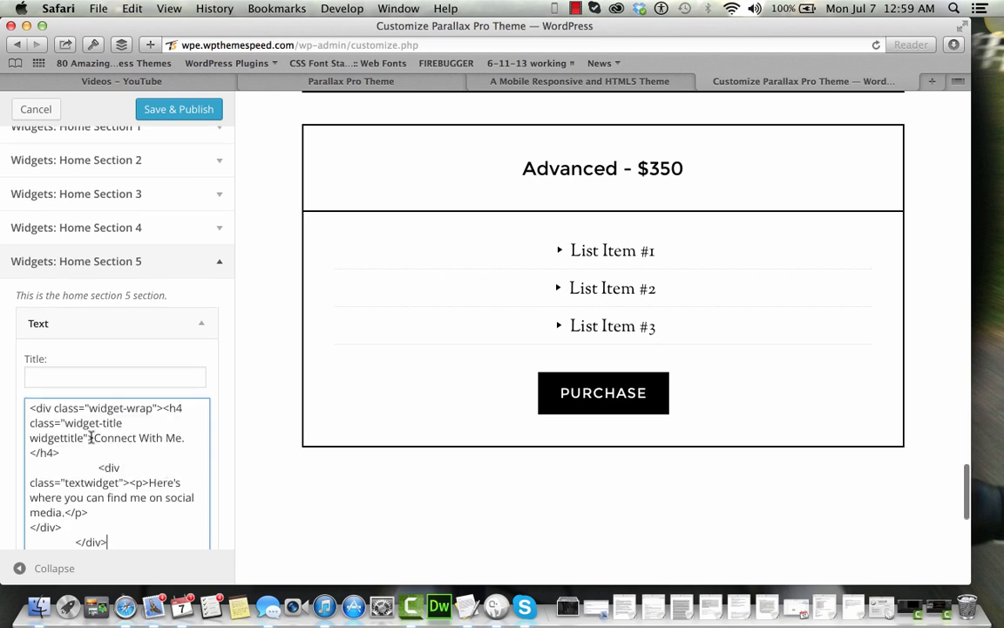
Move the heading text "Connect With Me." from the pasted HTML into the widget's title
{"action": "left_click_drag", "start_coordinate": [94, 438], "coordinate": [186, 437]}
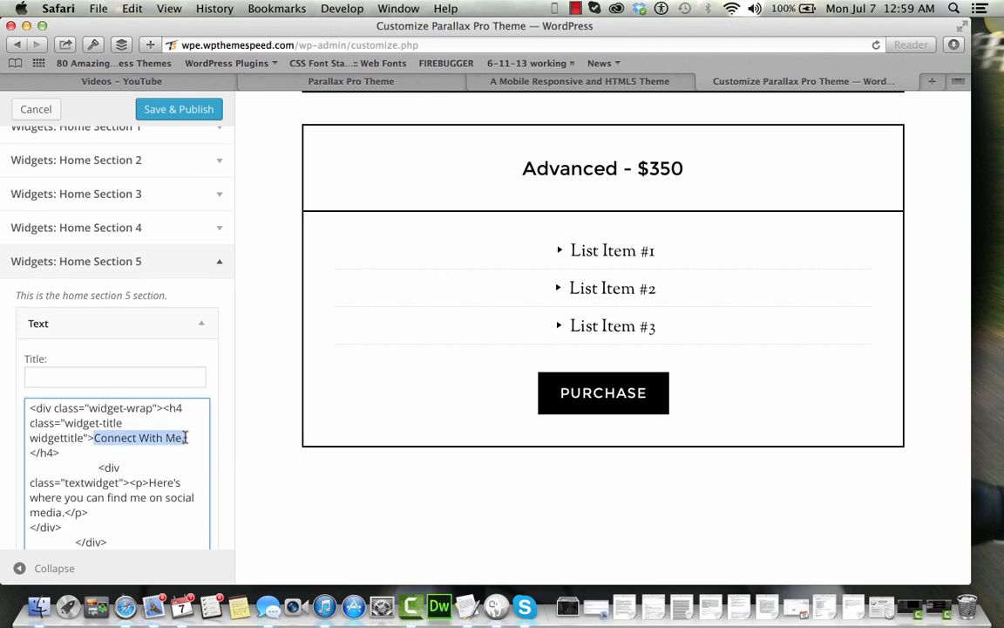
{"action": "key", "text": "super+x"}
{"action": "left_click", "coordinate": [136, 375]}
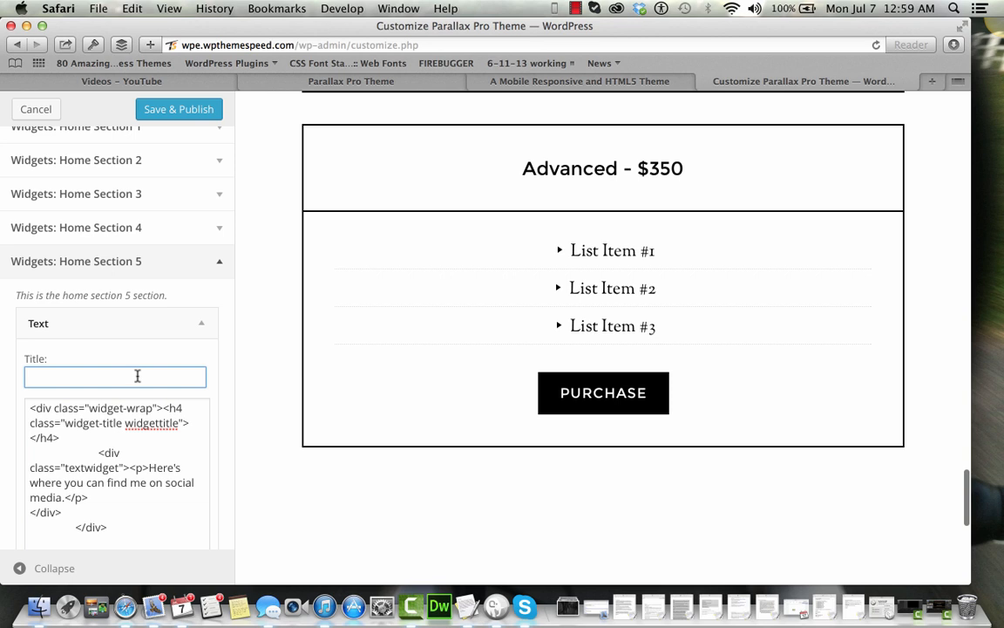
{"action": "key", "text": "super+v"}
Strip the leftover h4 and div tags around the "Here's where you can find me on social media." paragraph and collapse the widget
{"action": "left_click_drag", "start_coordinate": [60, 437], "coordinate": [58, 408]}
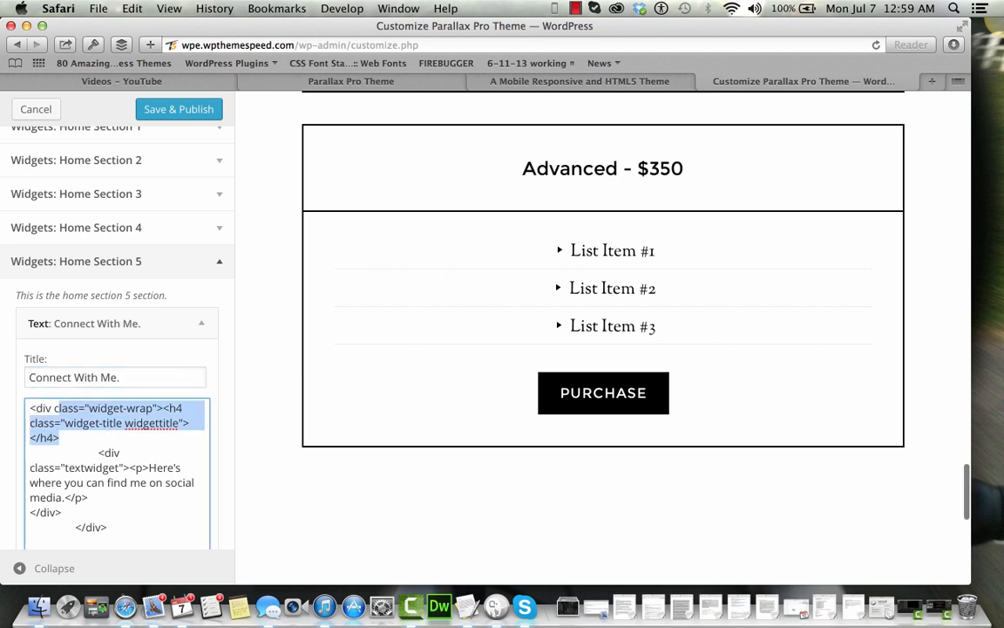
{"action": "key", "text": "BackSpace"}
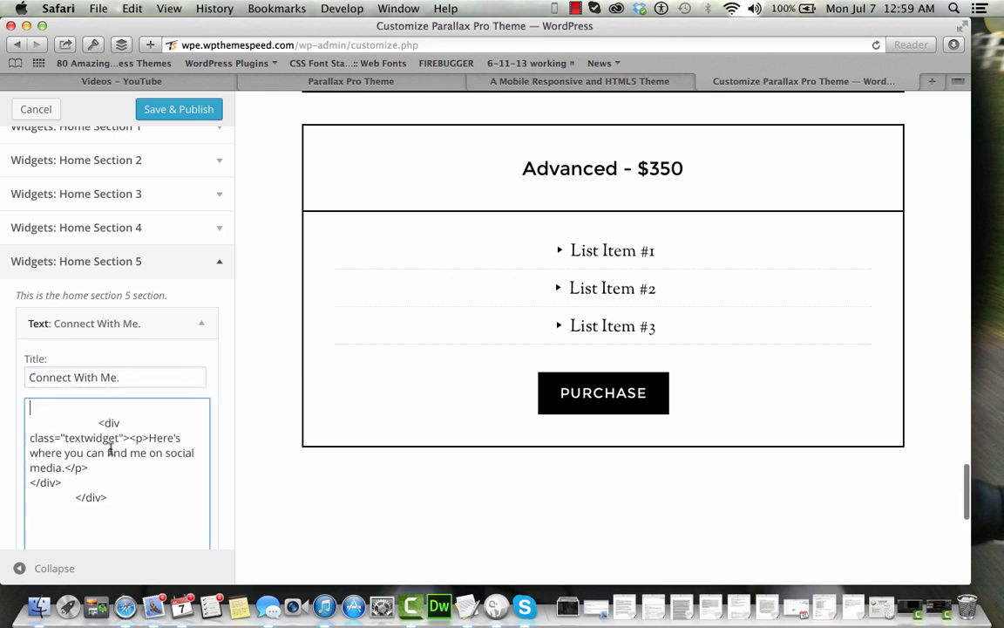
{"action": "left_click_drag", "start_coordinate": [132, 437], "coordinate": [30, 407]}
{"action": "key", "text": "BackSpace"}
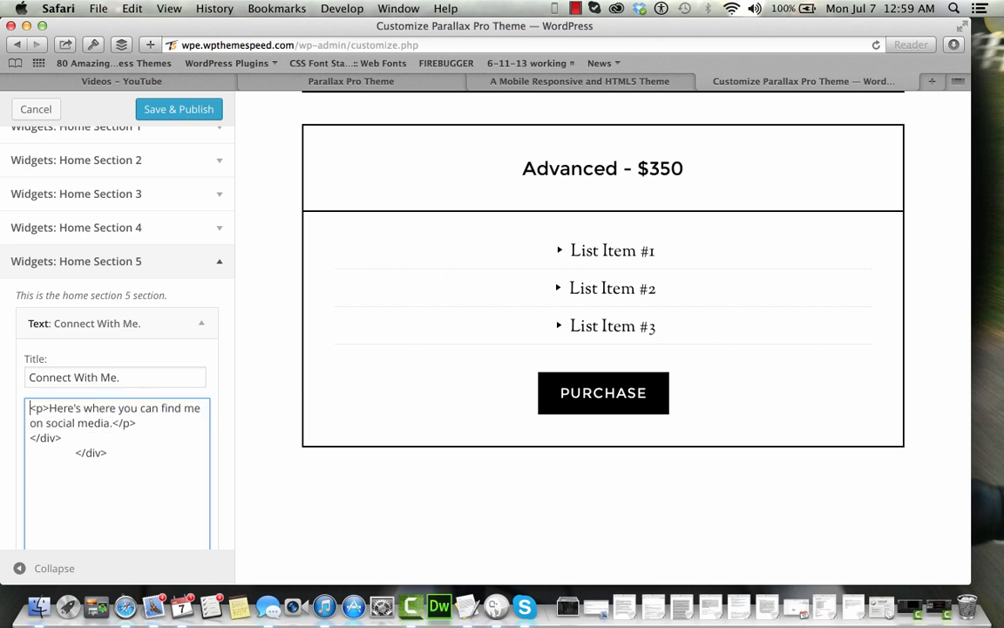
{"action": "left_click", "coordinate": [28, 436], "text": "shift"}
{"action": "key", "text": "BackSpace"}
{"action": "scroll", "coordinate": [296, 486], "scroll_direction": "down", "scroll_amount": 10}
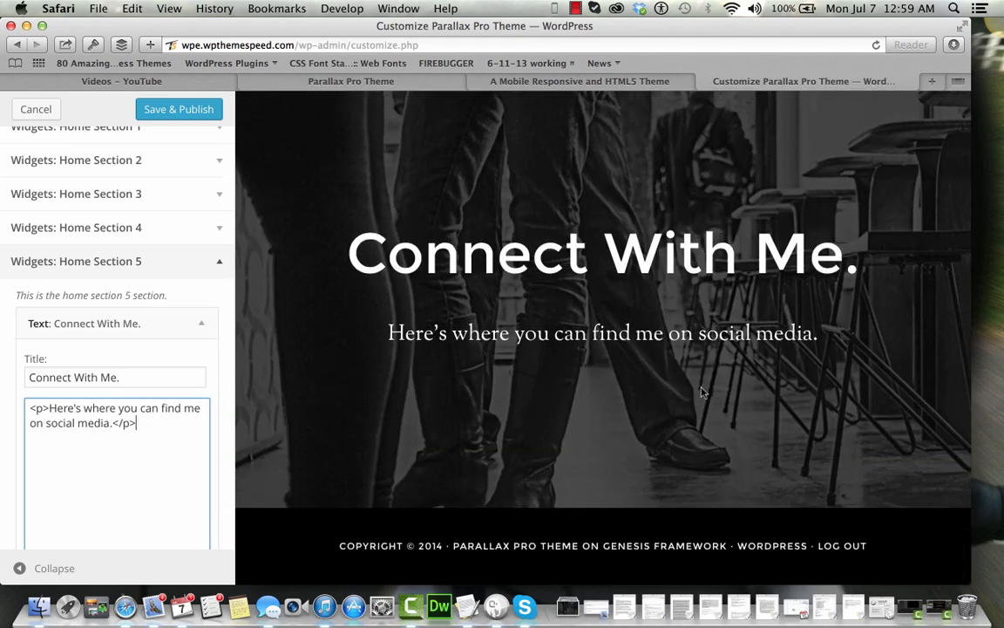
{"action": "left_click", "coordinate": [203, 324]}
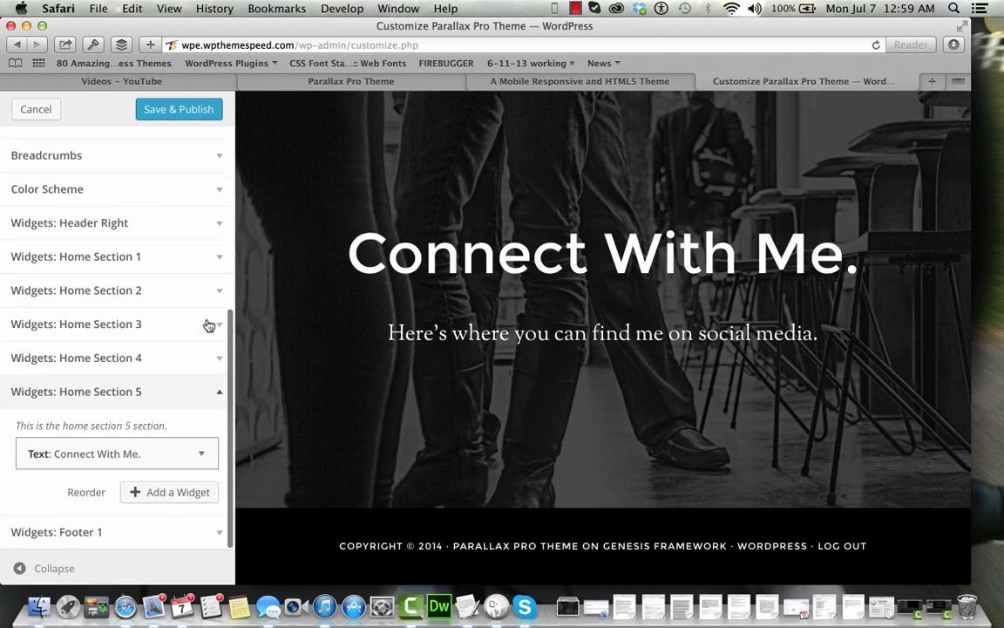
Switch to the Parallax Pro demo page and examine the simple-social-icons section's markup below the text widget
{"action": "left_click", "coordinate": [558, 82]}
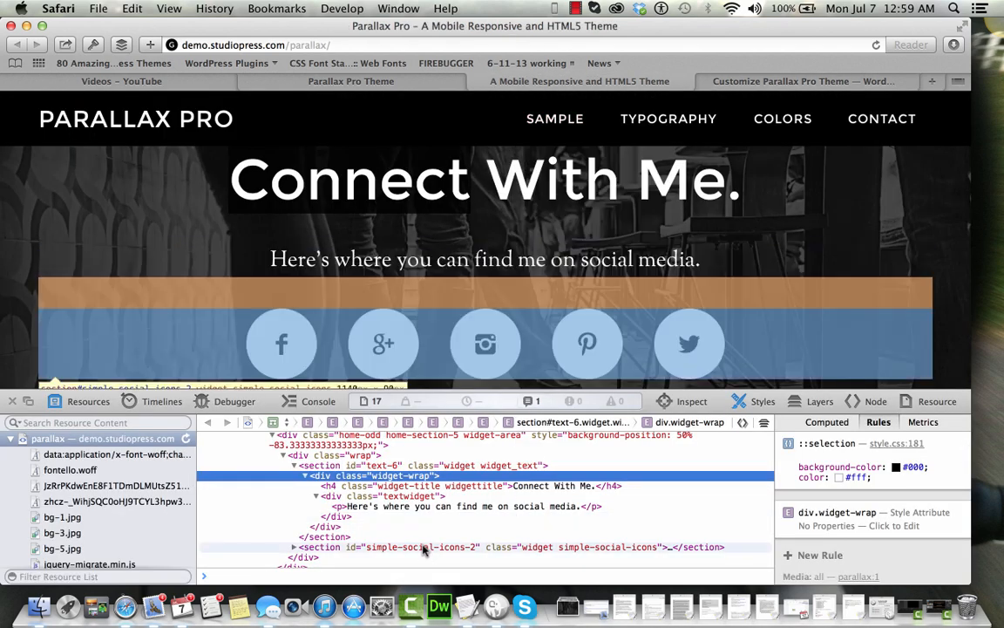
{"action": "left_click", "coordinate": [293, 546]}
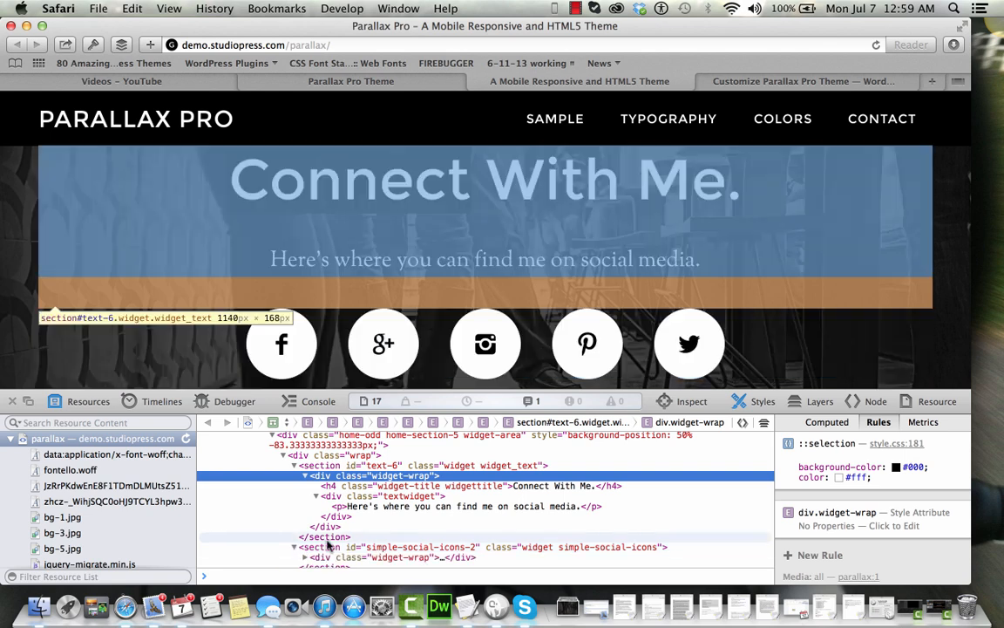
{"action": "scroll", "coordinate": [349, 523], "scroll_direction": "down", "scroll_amount": 1}
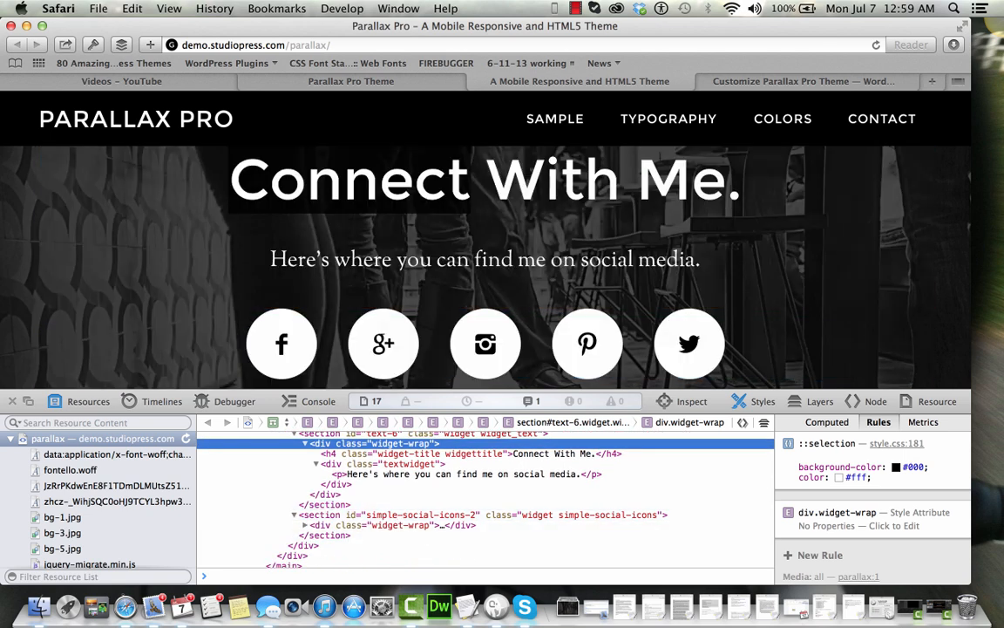
Switch to the Parallax Pro setup documentation and look through it for the home section widget instructions
{"action": "left_click", "coordinate": [394, 81]}
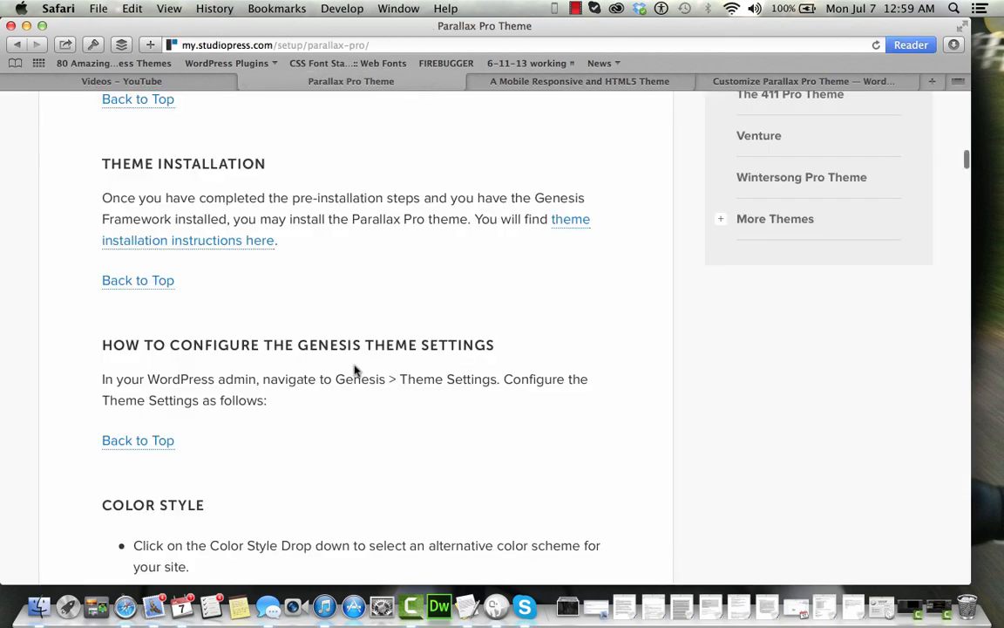
{"action": "scroll", "coordinate": [355, 369], "scroll_direction": "down", "scroll_amount": 10}
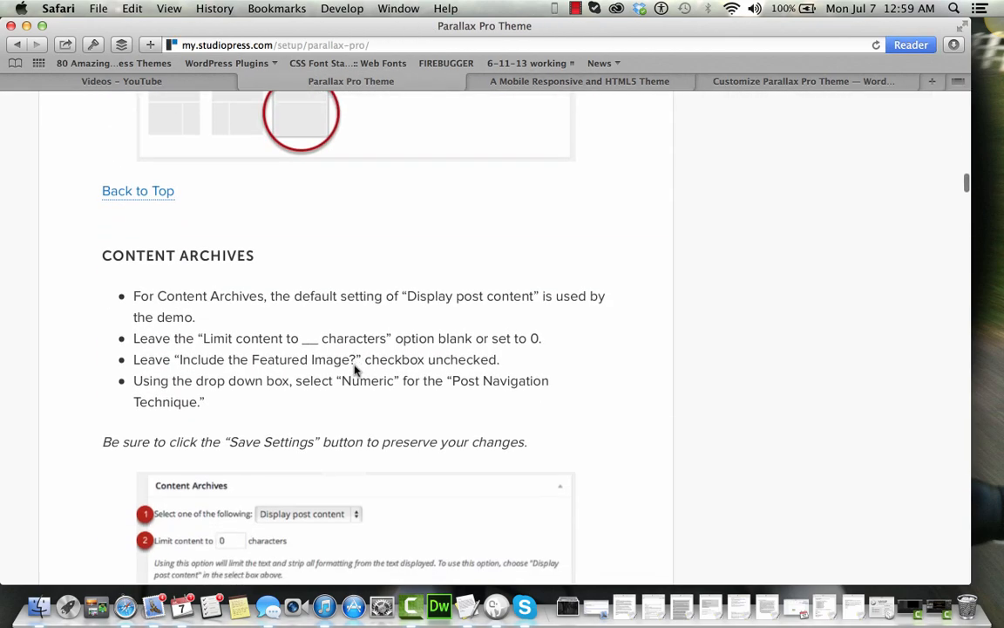
{"action": "scroll", "coordinate": [355, 370], "scroll_direction": "down", "scroll_amount": 12}
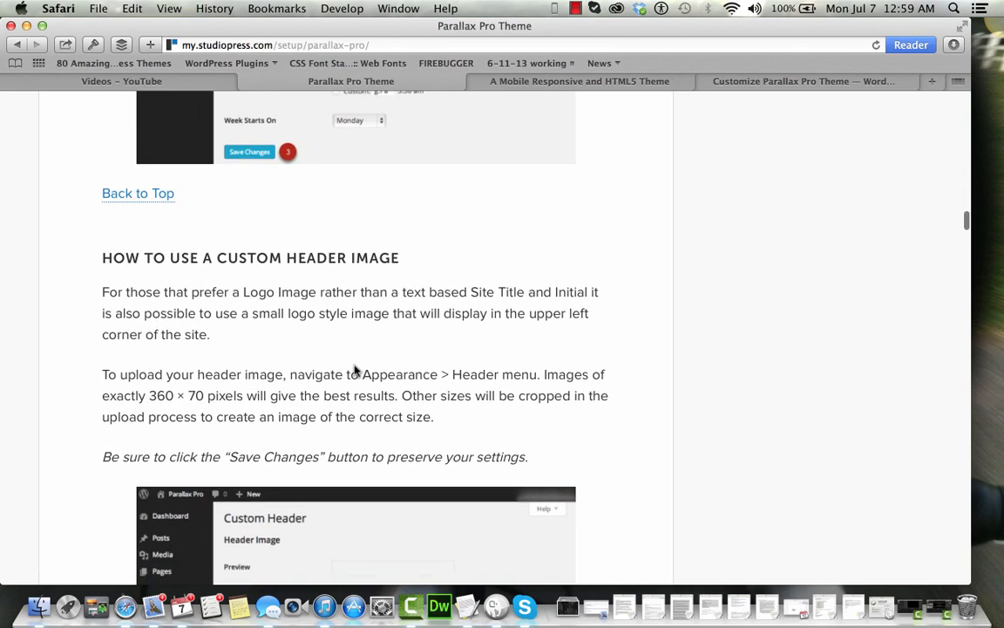
{"action": "scroll", "coordinate": [354, 369], "scroll_direction": "down", "scroll_amount": 12}
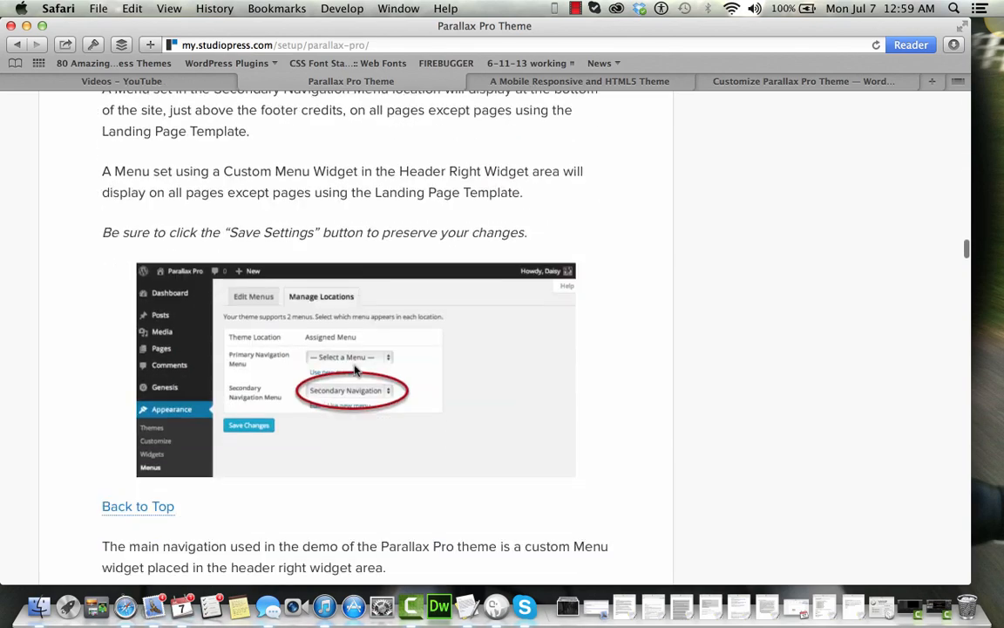
{"action": "scroll", "coordinate": [355, 369], "scroll_direction": "down", "scroll_amount": 12}
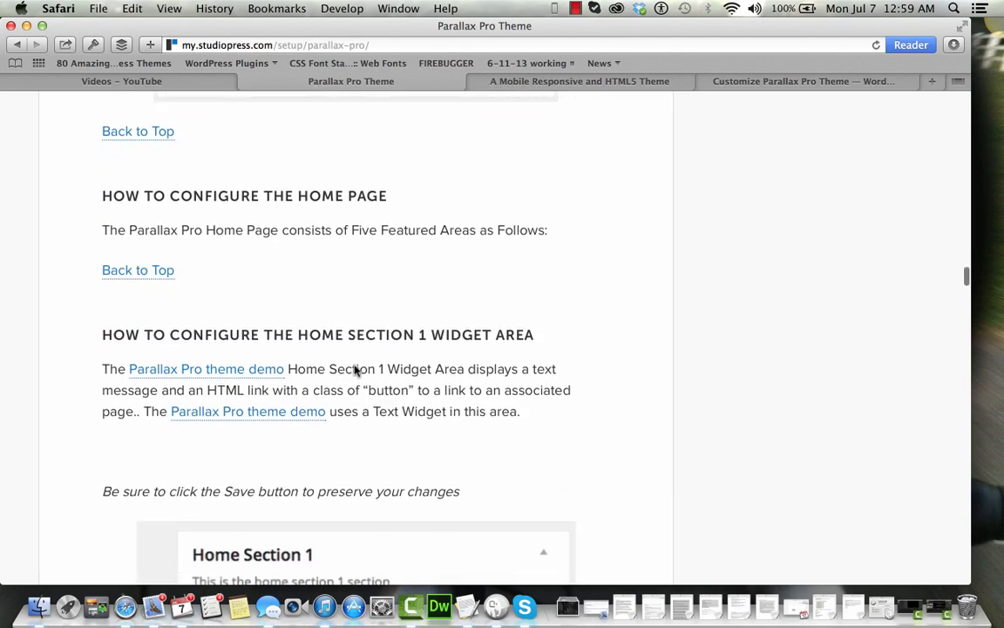
{"action": "scroll", "coordinate": [355, 369], "scroll_direction": "down", "scroll_amount": 12}
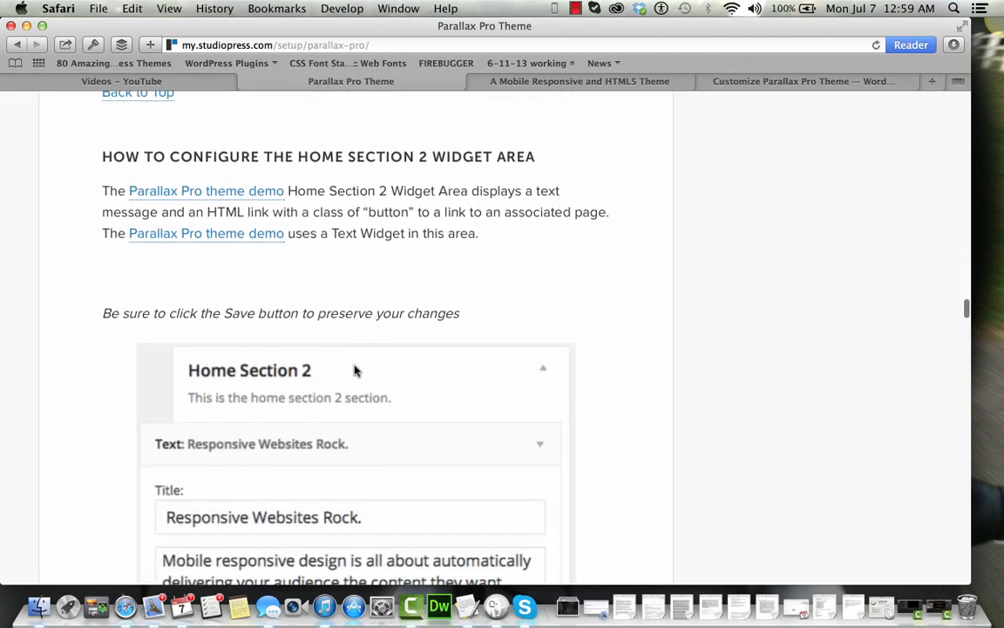
{"action": "scroll", "coordinate": [355, 369], "scroll_direction": "down", "scroll_amount": 12}
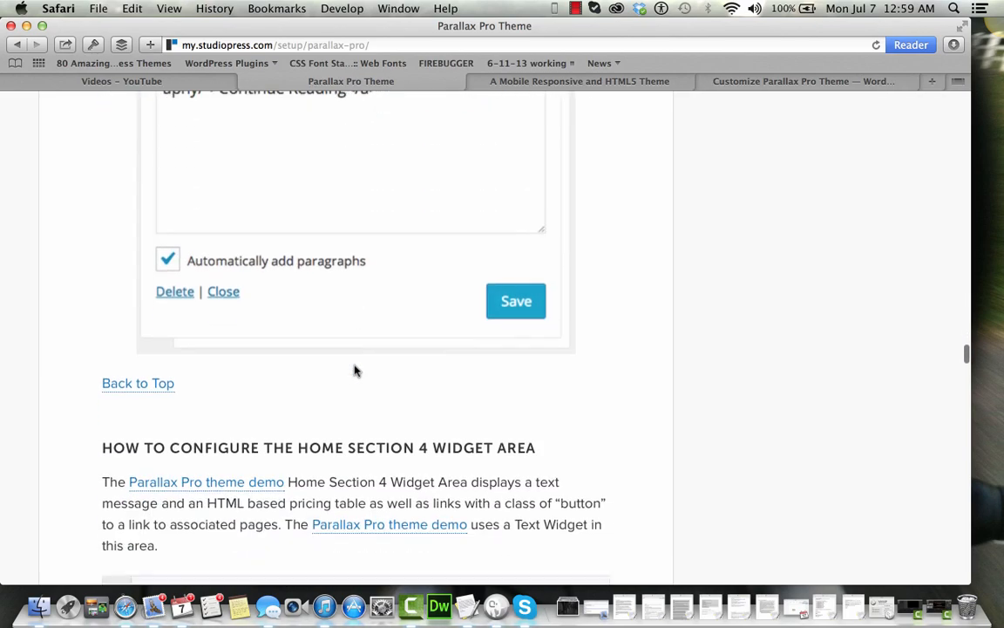
{"action": "scroll", "coordinate": [355, 370], "scroll_direction": "down", "scroll_amount": 8}
{"action": "scroll", "coordinate": [354, 369], "scroll_direction": "up", "scroll_amount": 20}
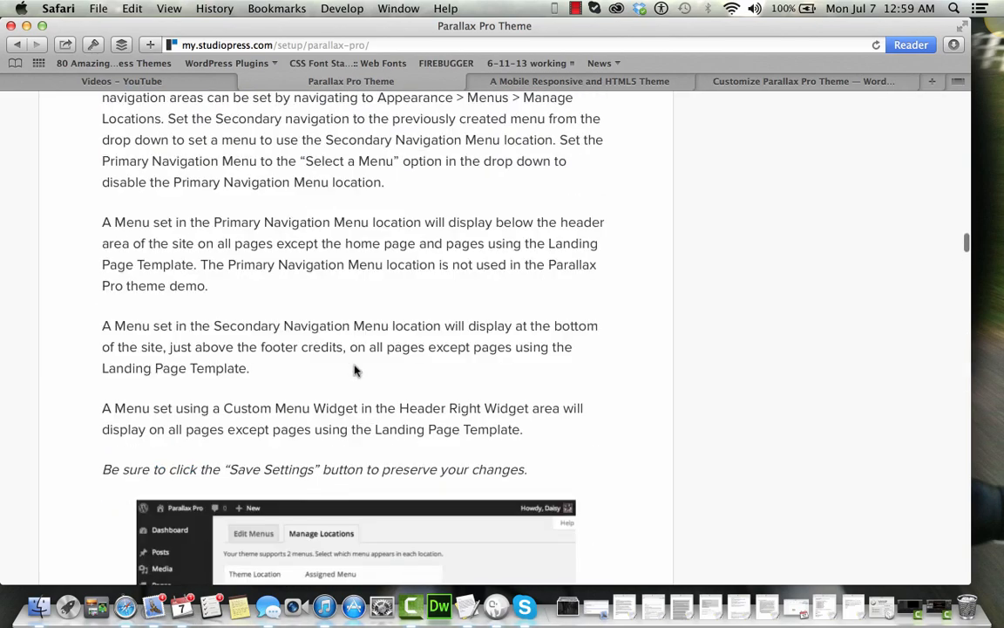
Go to the Home Section 5 widget area instructions from the guide's section list and examine the Simple Social Icons settings
{"action": "scroll", "coordinate": [354, 370], "scroll_direction": "up", "scroll_amount": 20}
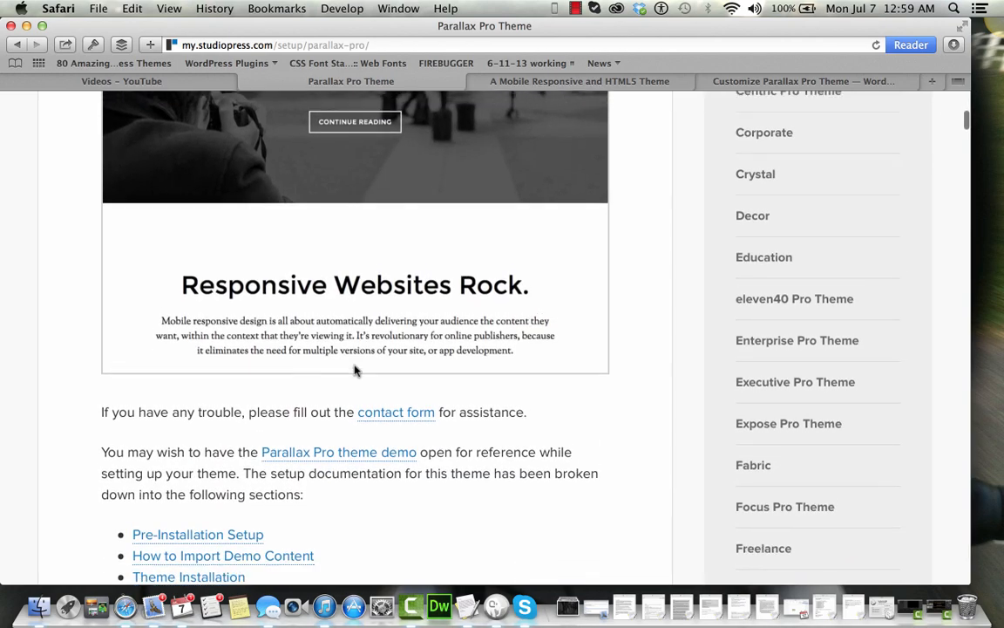
{"action": "scroll", "coordinate": [354, 370], "scroll_direction": "down", "scroll_amount": 8}
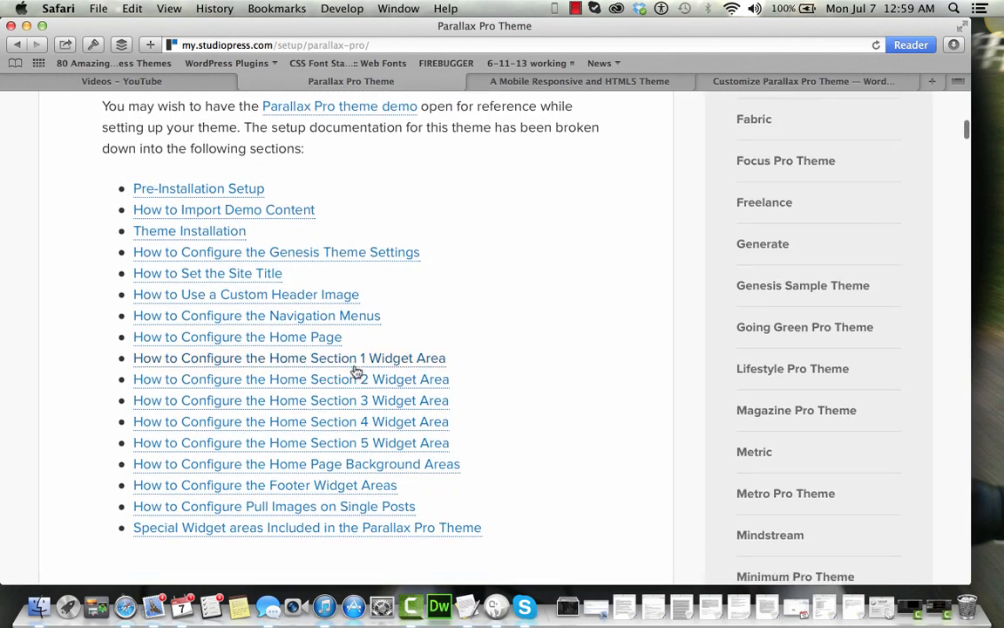
{"action": "scroll", "coordinate": [356, 371], "scroll_direction": "down", "scroll_amount": 1}
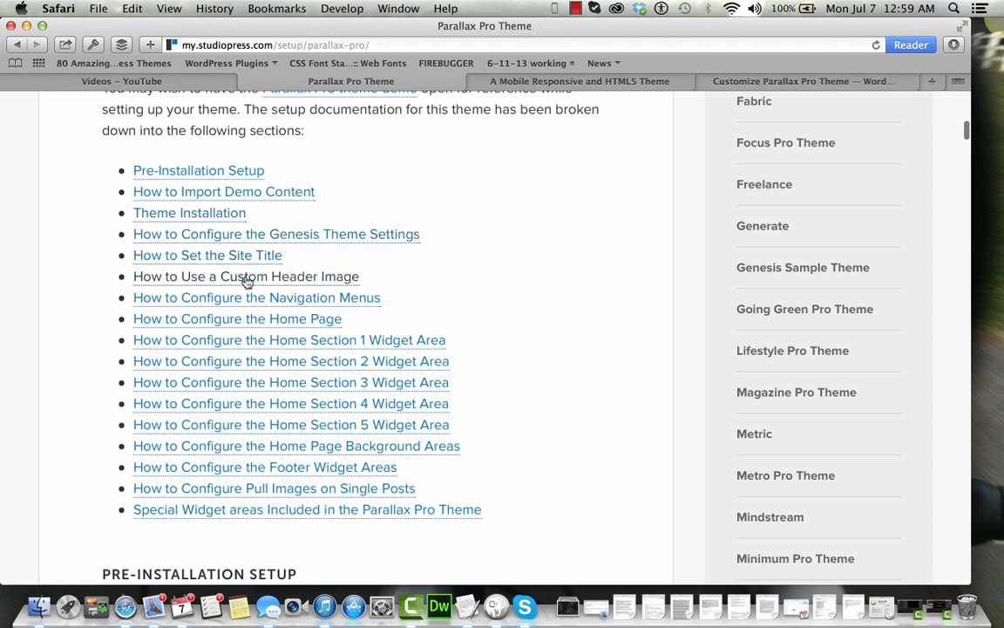
{"action": "scroll", "coordinate": [322, 381], "scroll_direction": "down", "scroll_amount": 2}
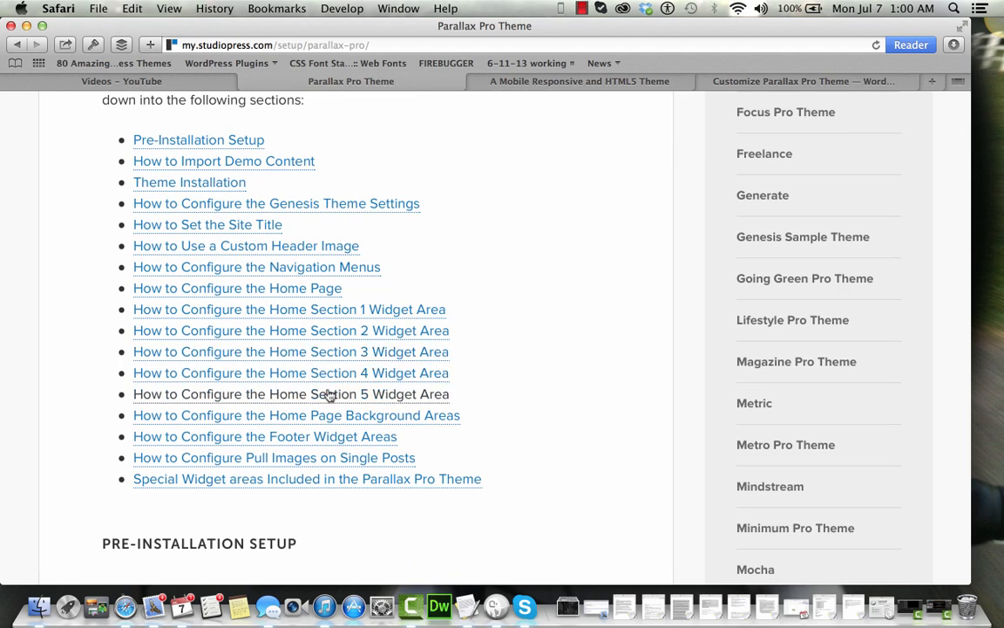
{"action": "left_click", "coordinate": [330, 395]}
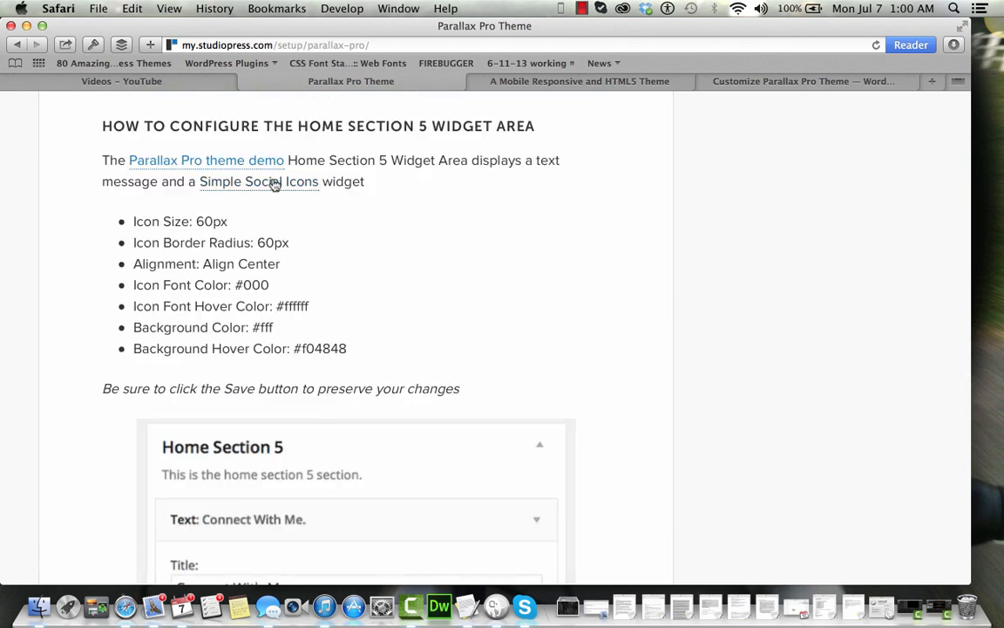
{"action": "scroll", "coordinate": [361, 246], "scroll_direction": "down", "scroll_amount": 15}
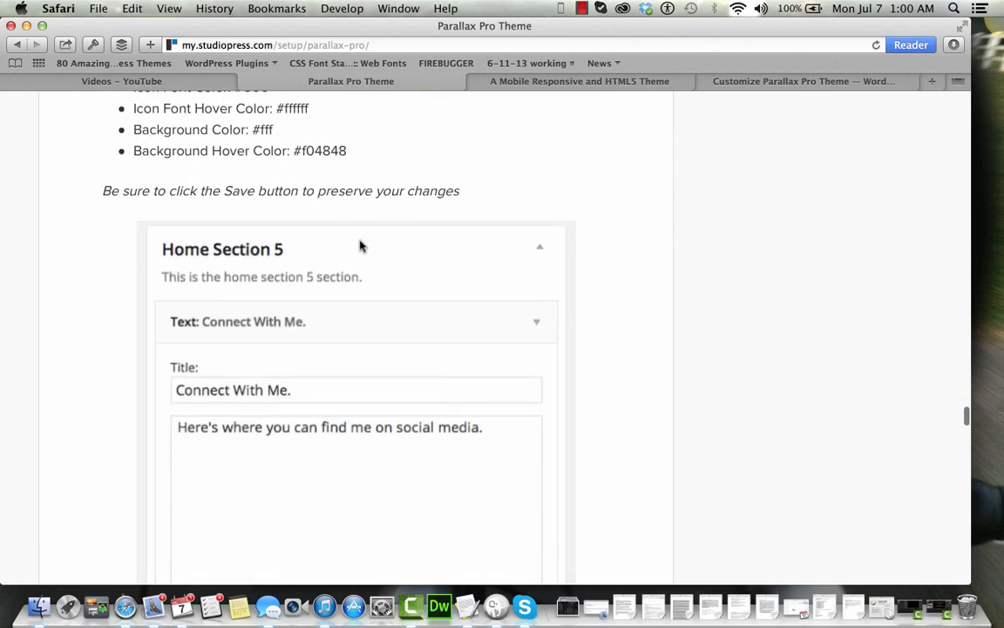
{"action": "scroll", "coordinate": [361, 245], "scroll_direction": "down", "scroll_amount": 10}
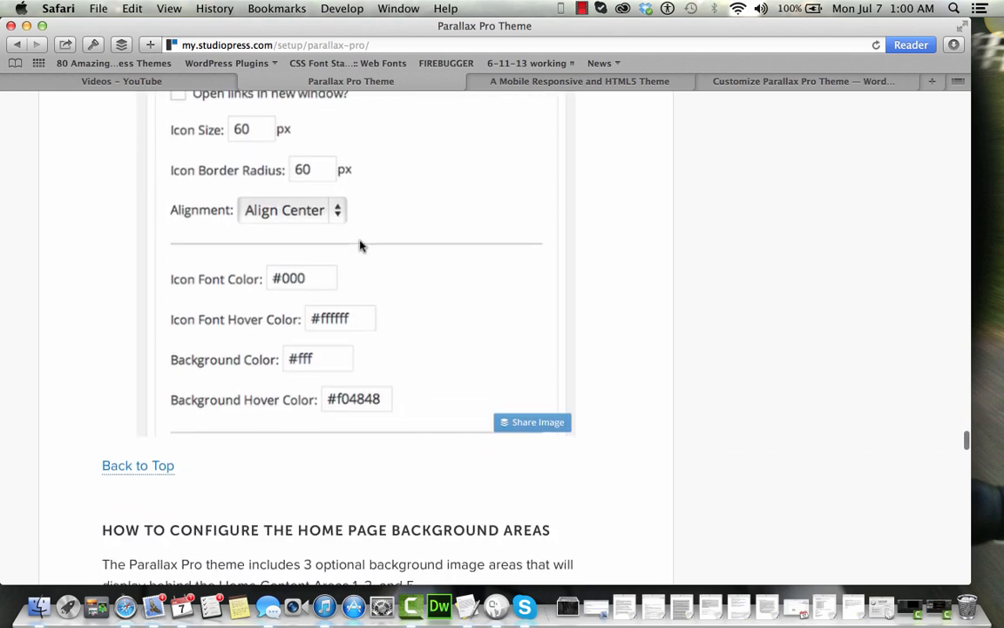
Look through the rest of the setup guide, covering the background image, footer widget, pull image and special widget area sections
{"action": "scroll", "coordinate": [360, 246], "scroll_direction": "down", "scroll_amount": 20}
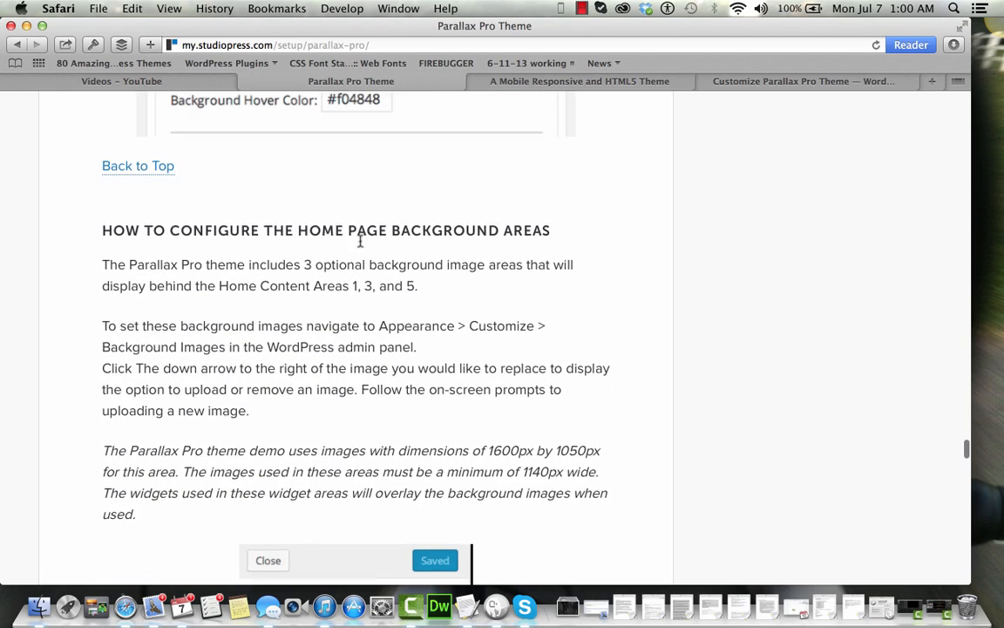
{"action": "scroll", "coordinate": [360, 239], "scroll_direction": "down", "scroll_amount": 10}
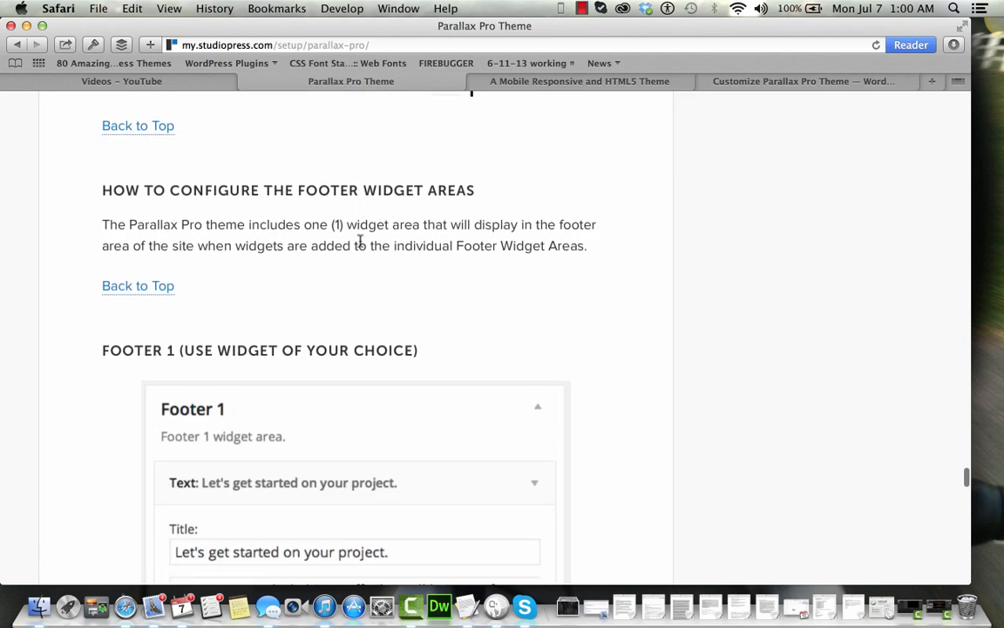
{"action": "scroll", "coordinate": [361, 244], "scroll_direction": "down", "scroll_amount": 8}
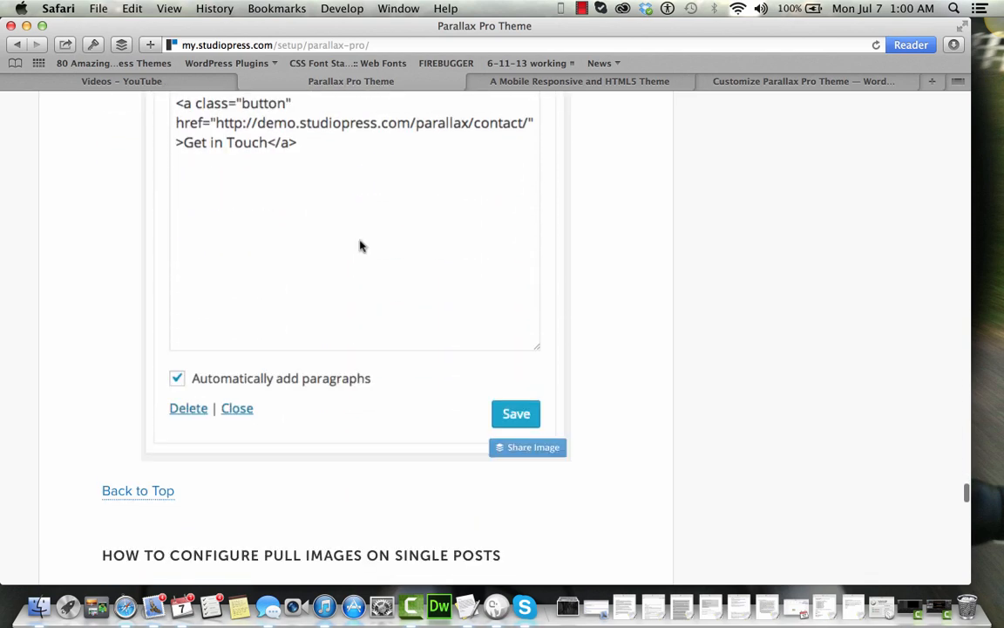
{"action": "scroll", "coordinate": [361, 246], "scroll_direction": "down", "scroll_amount": 15}
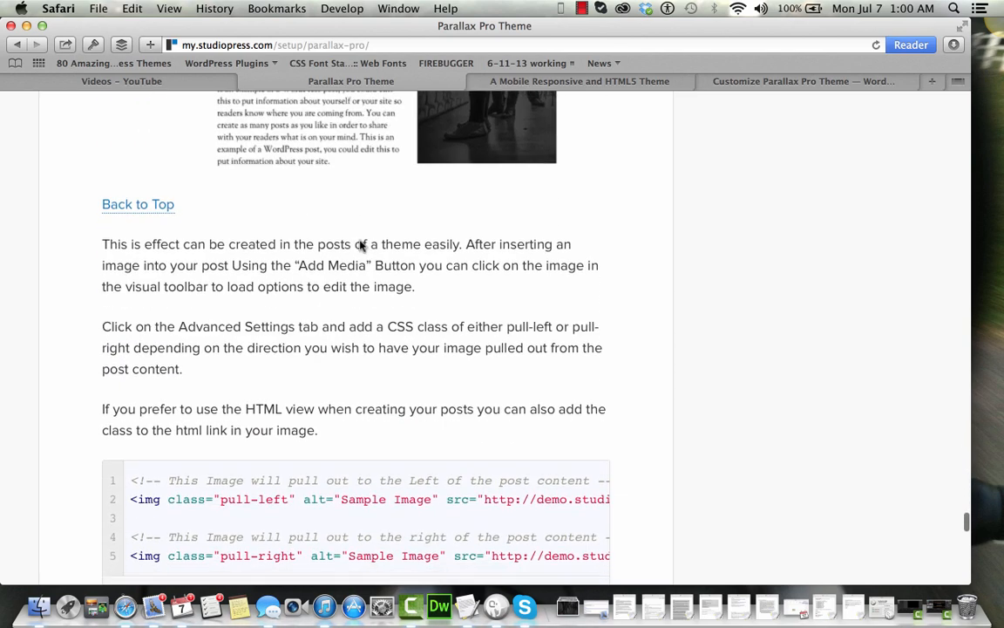
{"action": "scroll", "coordinate": [361, 246], "scroll_direction": "down", "scroll_amount": 20}
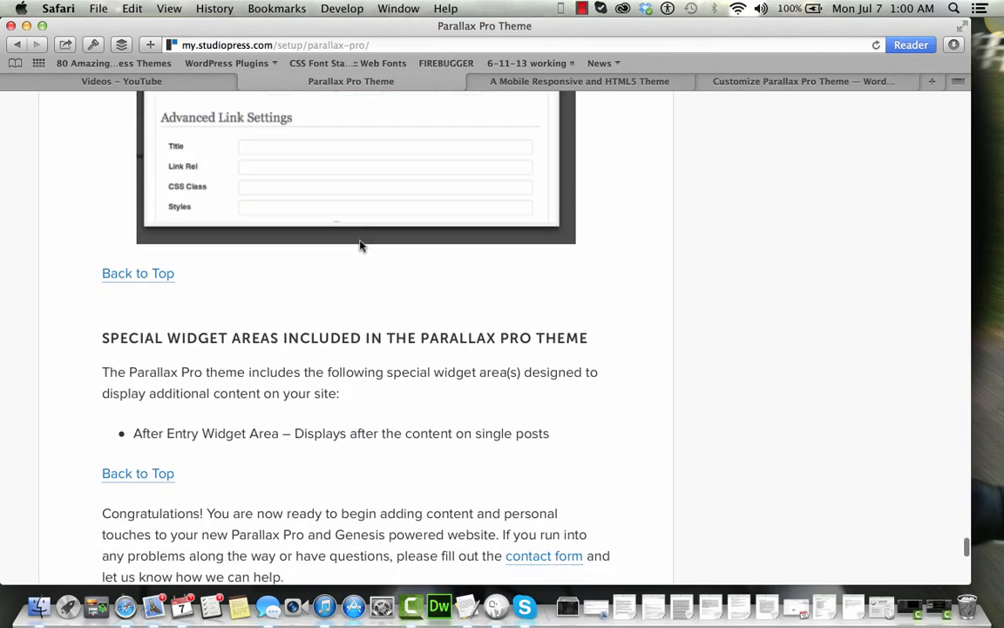
{"action": "scroll", "coordinate": [360, 246], "scroll_direction": "up", "scroll_amount": 5}
{"action": "scroll", "coordinate": [360, 246], "scroll_direction": "up", "scroll_amount": 10}
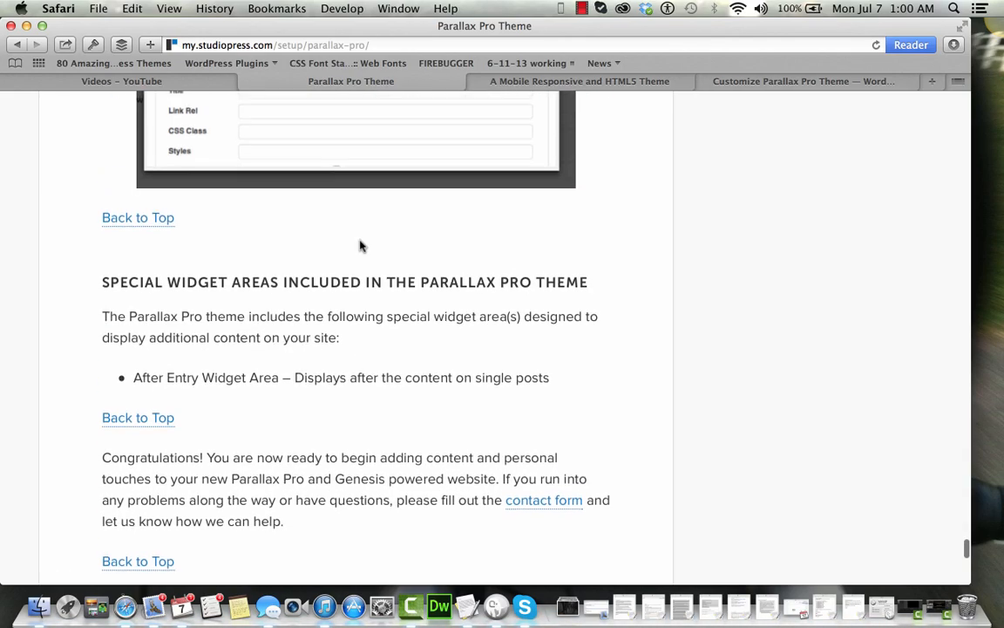
{"action": "scroll", "coordinate": [361, 246], "scroll_direction": "up", "scroll_amount": 10}
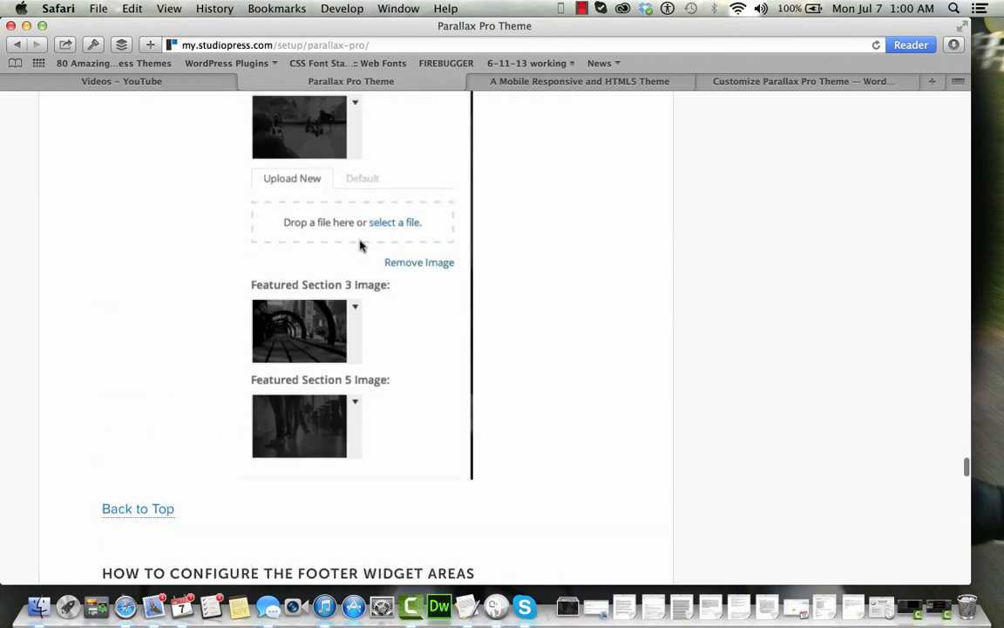
In the WordPress customizer, add a Simple Social Icons widget to Home Section 5 and review its size, alignment and color settings
{"action": "left_click", "coordinate": [732, 82]}
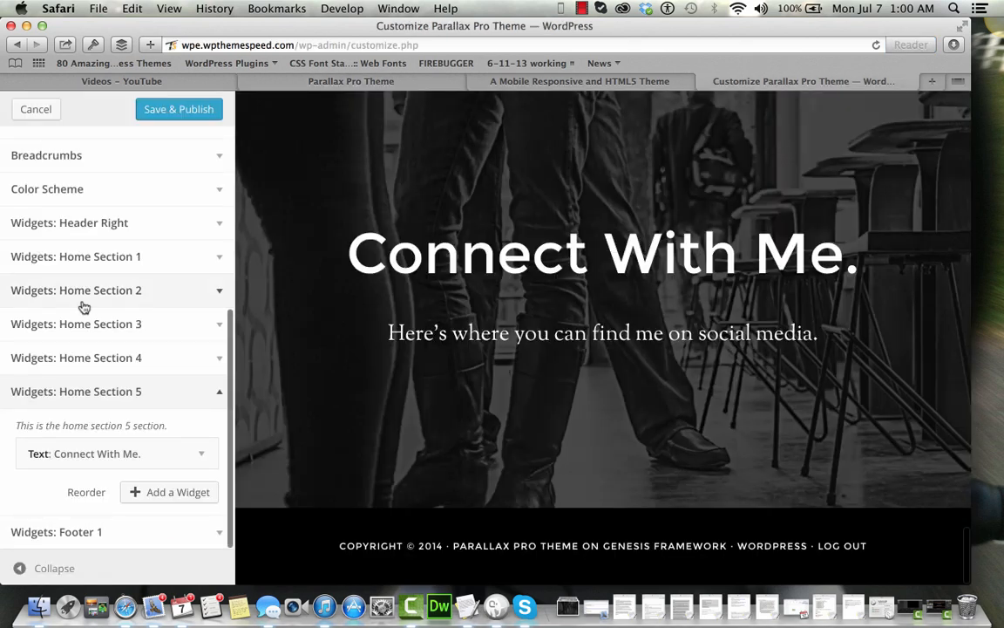
{"action": "left_click", "coordinate": [174, 493]}
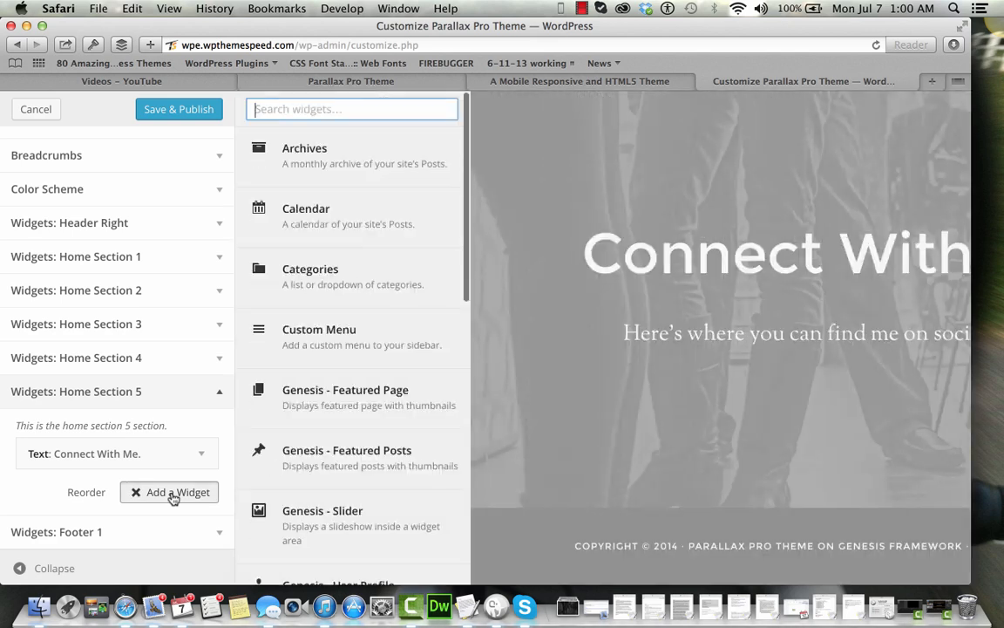
{"action": "scroll", "coordinate": [353, 439], "scroll_direction": "down", "scroll_amount": 15}
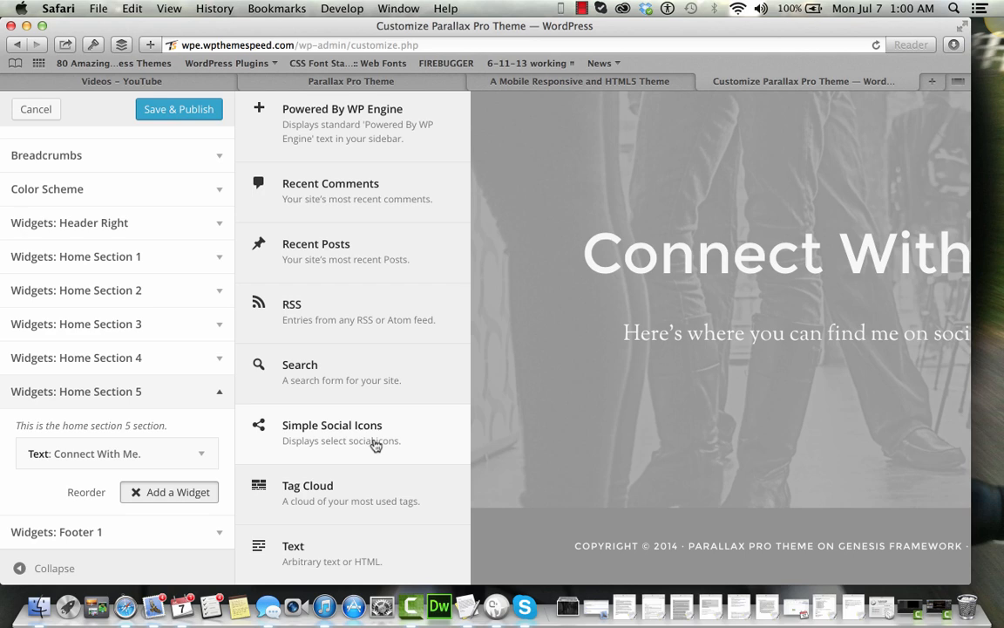
{"action": "left_click", "coordinate": [375, 444]}
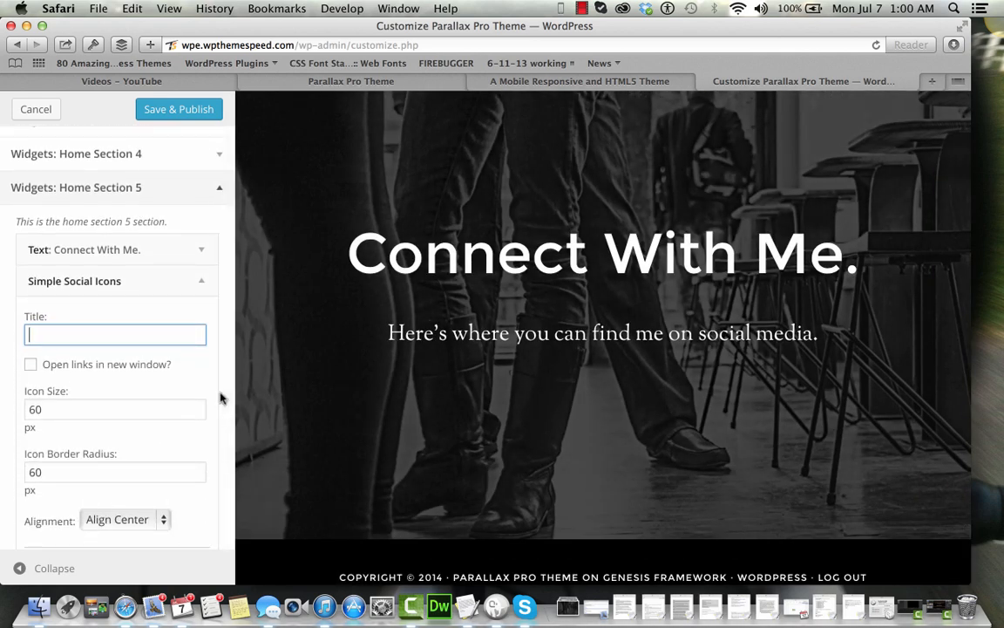
{"action": "scroll", "coordinate": [429, 440], "scroll_direction": "down", "scroll_amount": 2}
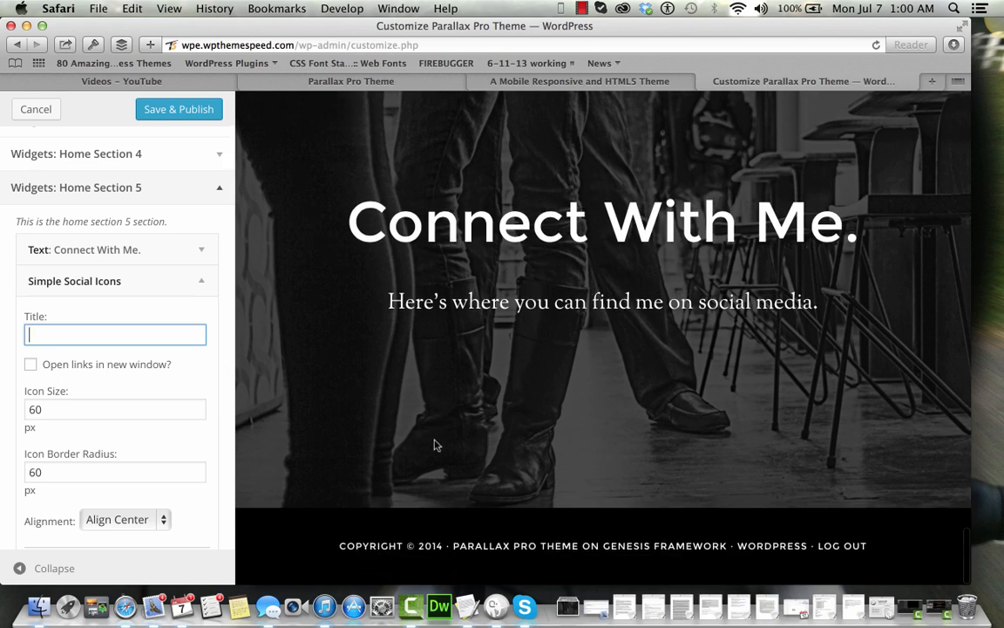
{"action": "scroll", "coordinate": [168, 405], "scroll_direction": "down", "scroll_amount": 5}
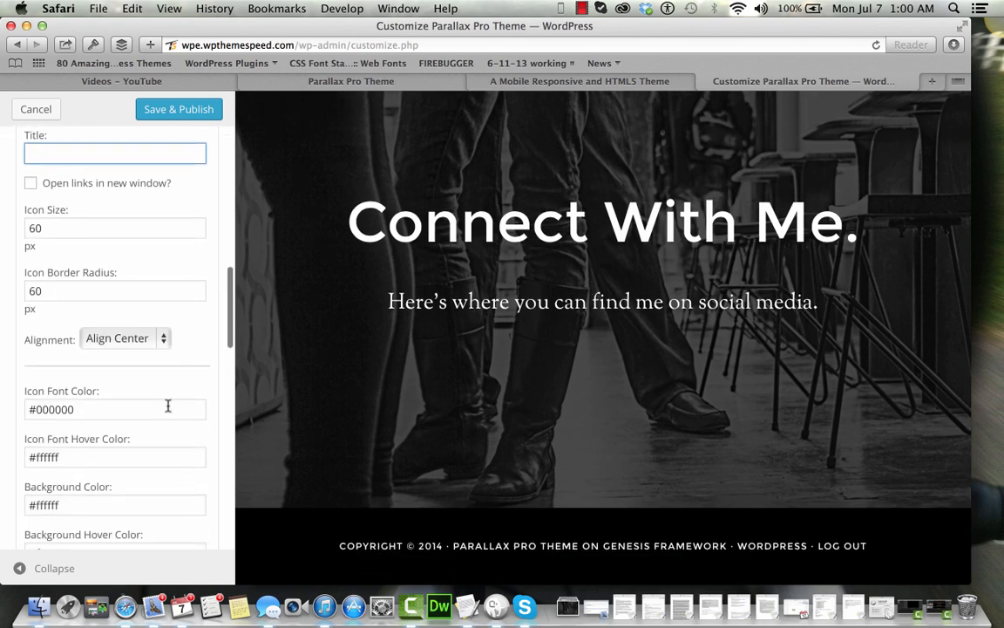
{"action": "scroll", "coordinate": [168, 406], "scroll_direction": "down", "scroll_amount": 3}
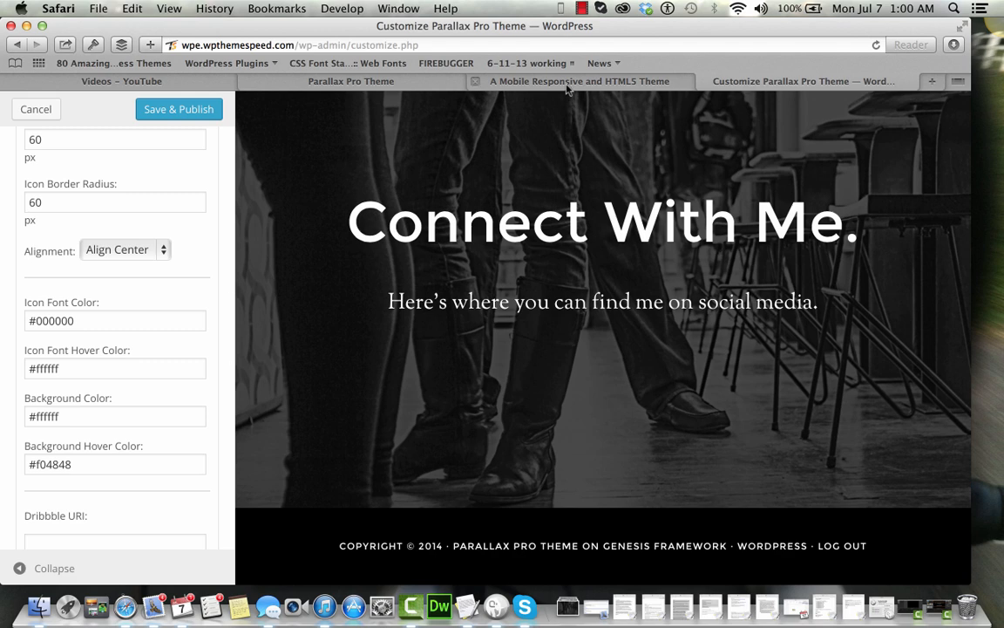
Copy the Facebook icon's link from the Parallax Pro demo page into the Simple Social Icons widget's Facebook URI
{"action": "left_click", "coordinate": [512, 81]}
{"action": "mouse_move", "coordinate": [555, 118]}
{"action": "scroll", "coordinate": [588, 325], "scroll_direction": "down", "scroll_amount": 3}
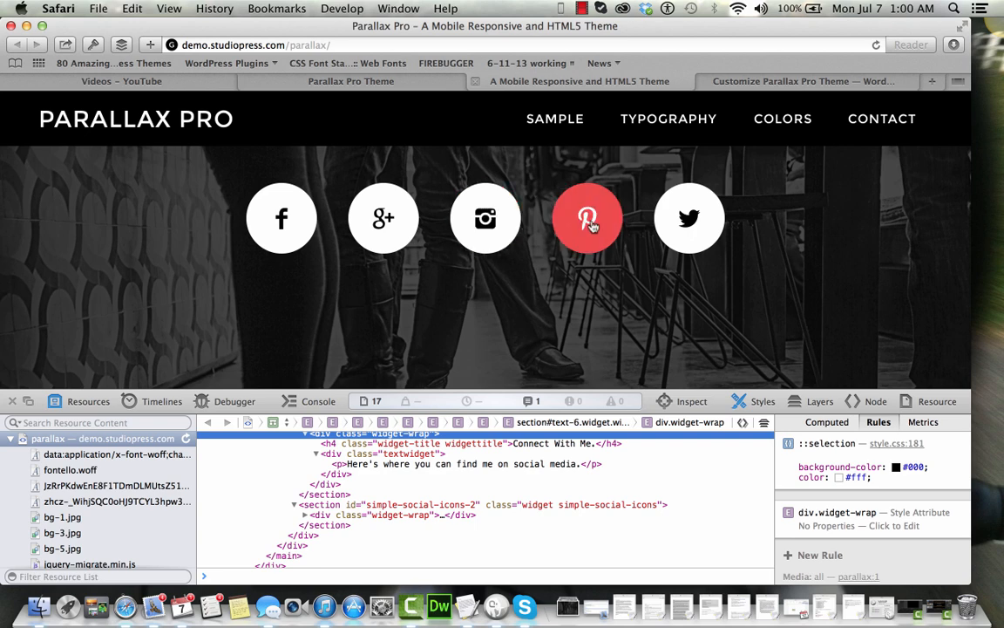
{"action": "right_click", "coordinate": [266, 214]}
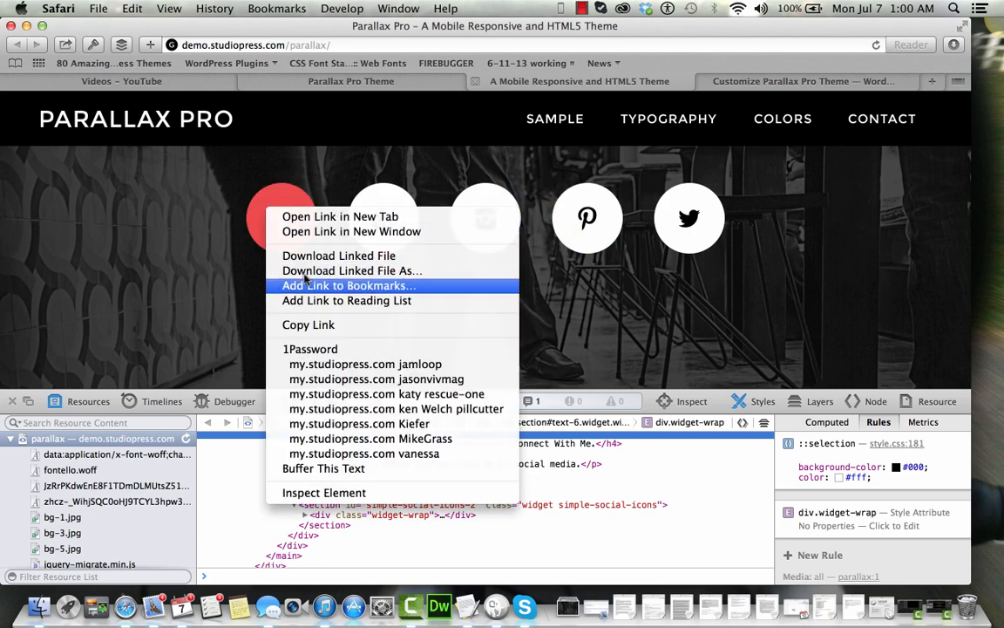
{"action": "left_click", "coordinate": [319, 325]}
{"action": "left_click", "coordinate": [803, 88]}
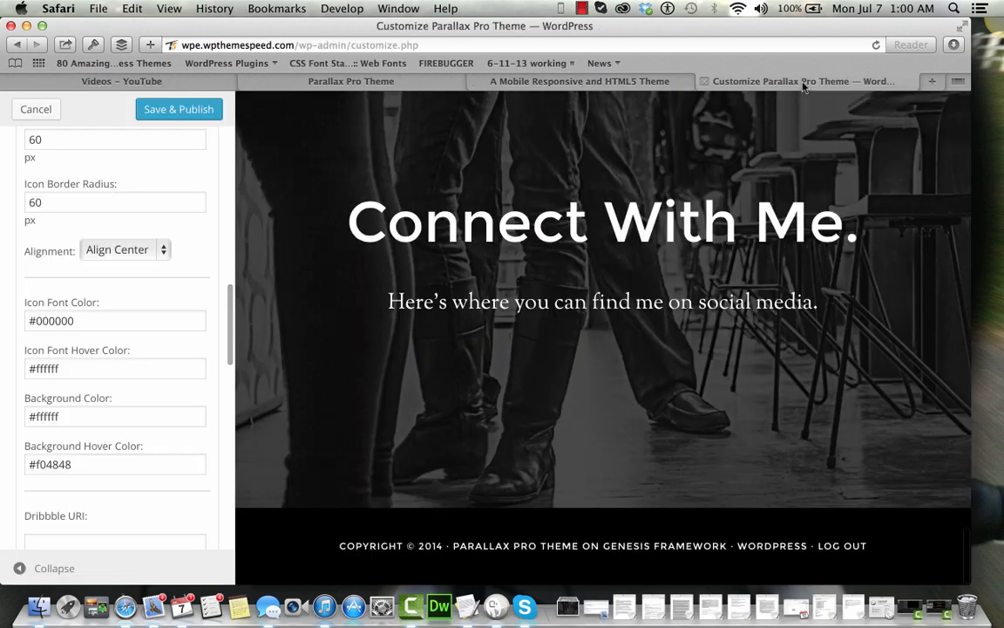
{"action": "scroll", "coordinate": [219, 438], "scroll_direction": "down", "scroll_amount": 1}
{"action": "scroll", "coordinate": [219, 438], "scroll_direction": "down", "scroll_amount": 2}
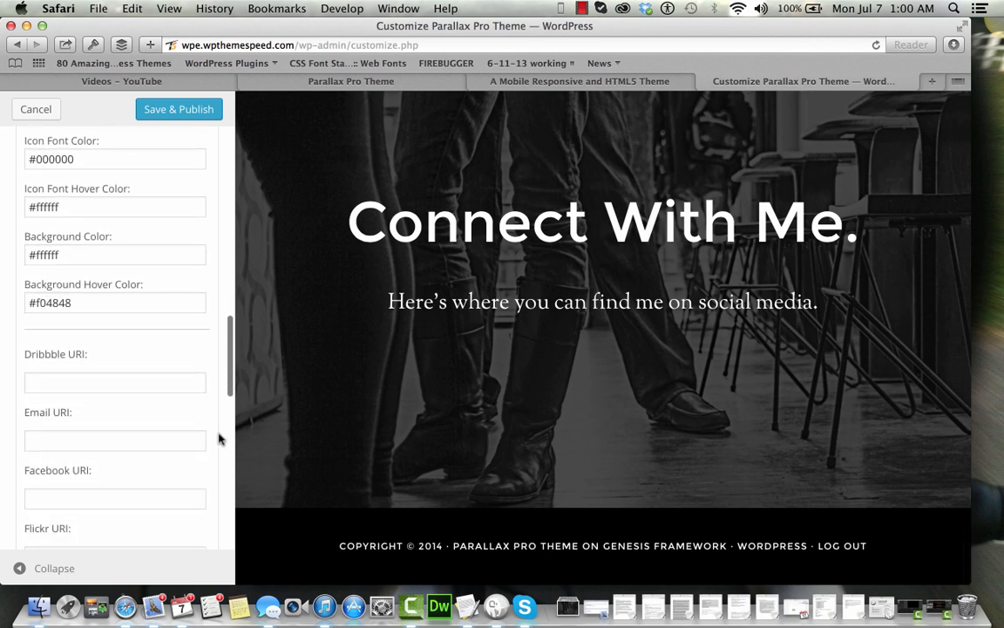
{"action": "left_click", "coordinate": [175, 497]}
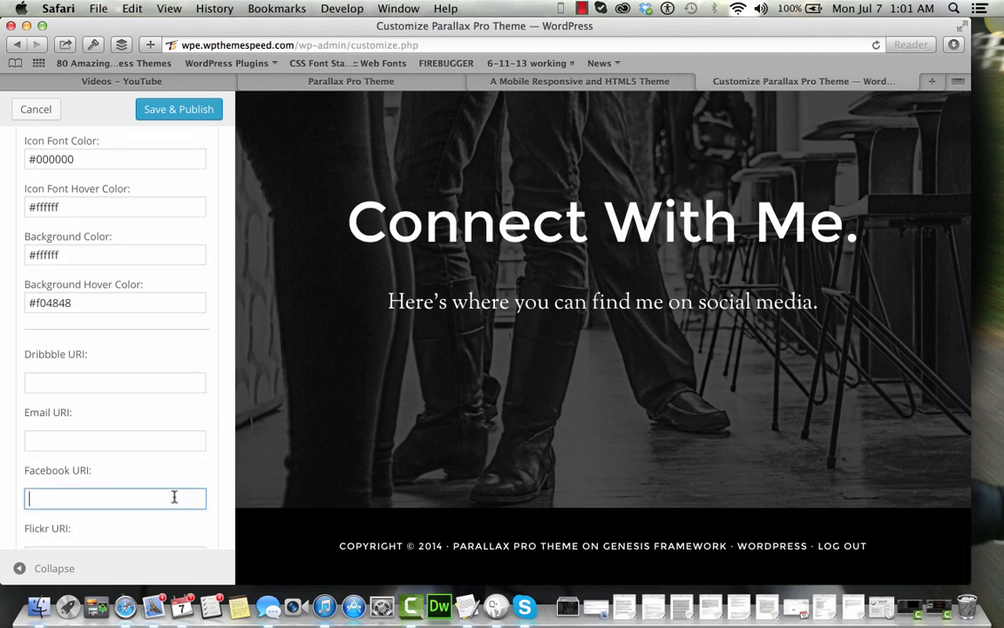
{"action": "key", "text": "super+v"}
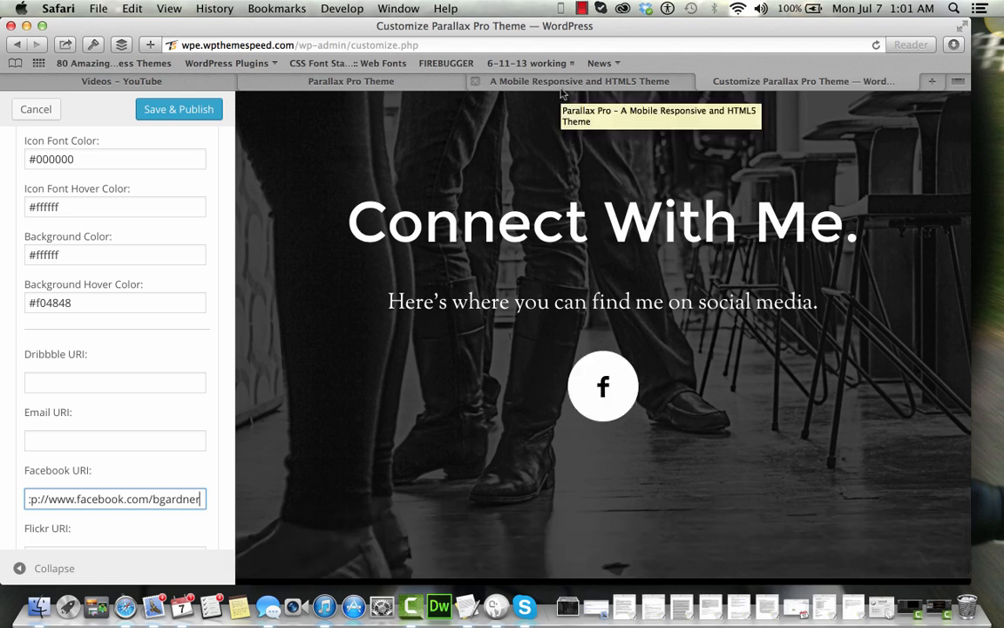
Copy the Google+ icon's link from the demo page into the social icons widget's Google+ URI
{"action": "left_click", "coordinate": [507, 80]}
{"action": "right_click", "coordinate": [389, 219]}
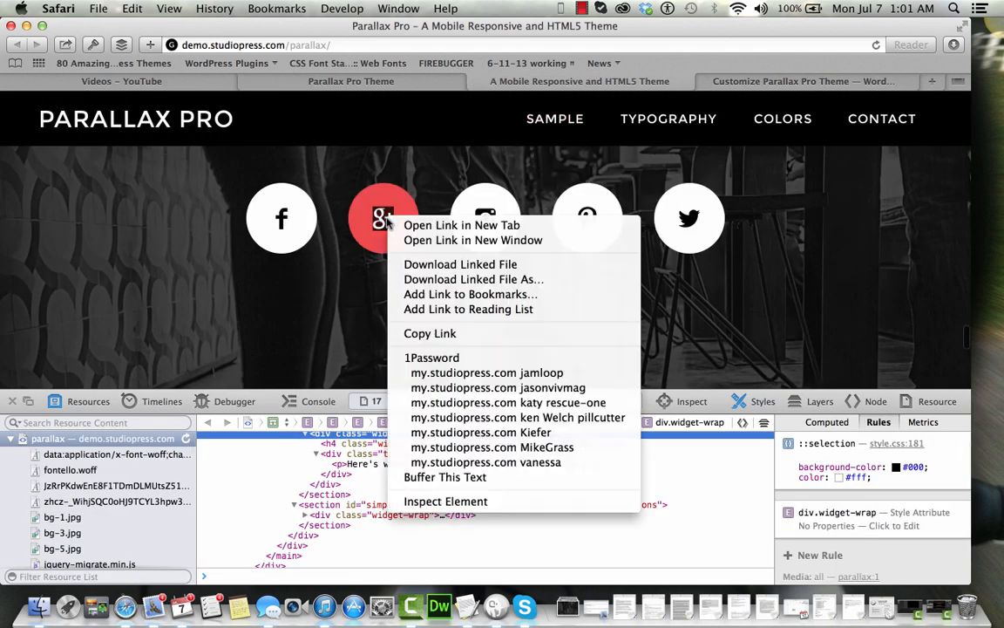
{"action": "left_click", "coordinate": [429, 333]}
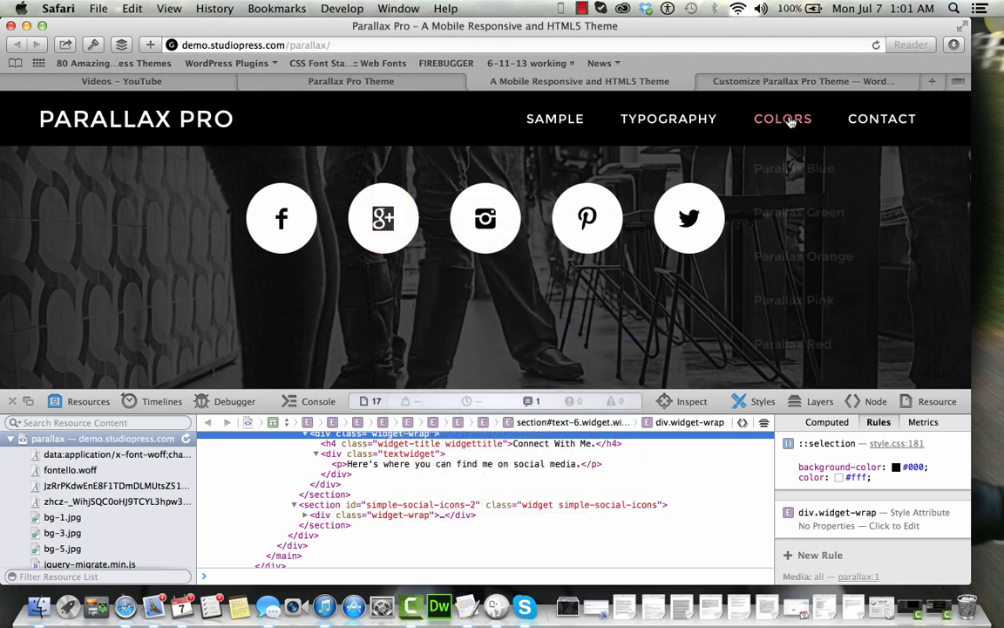
{"action": "left_click", "coordinate": [708, 80]}
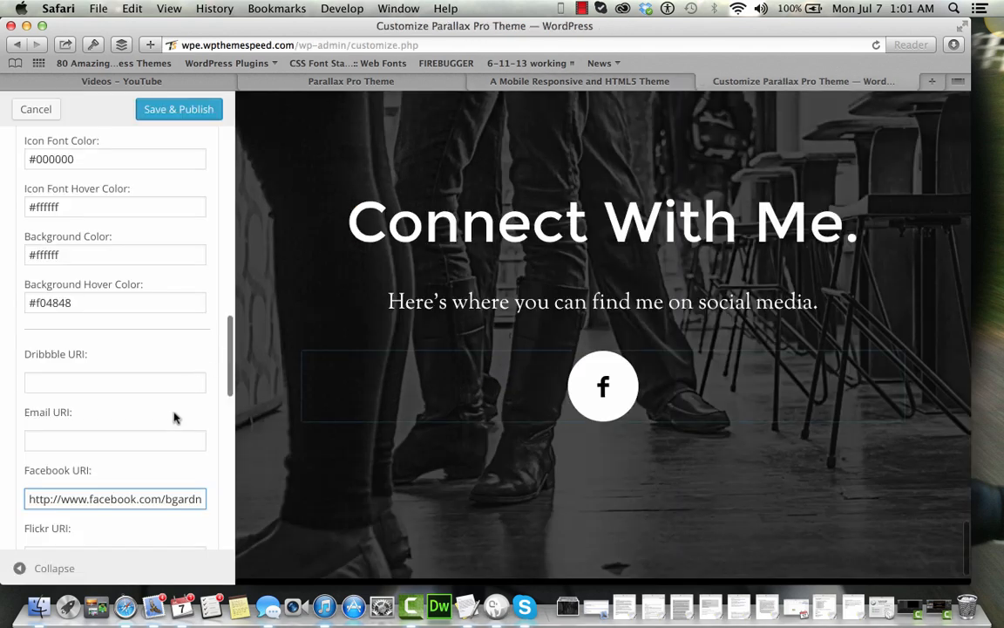
{"action": "left_click", "coordinate": [488, 81]}
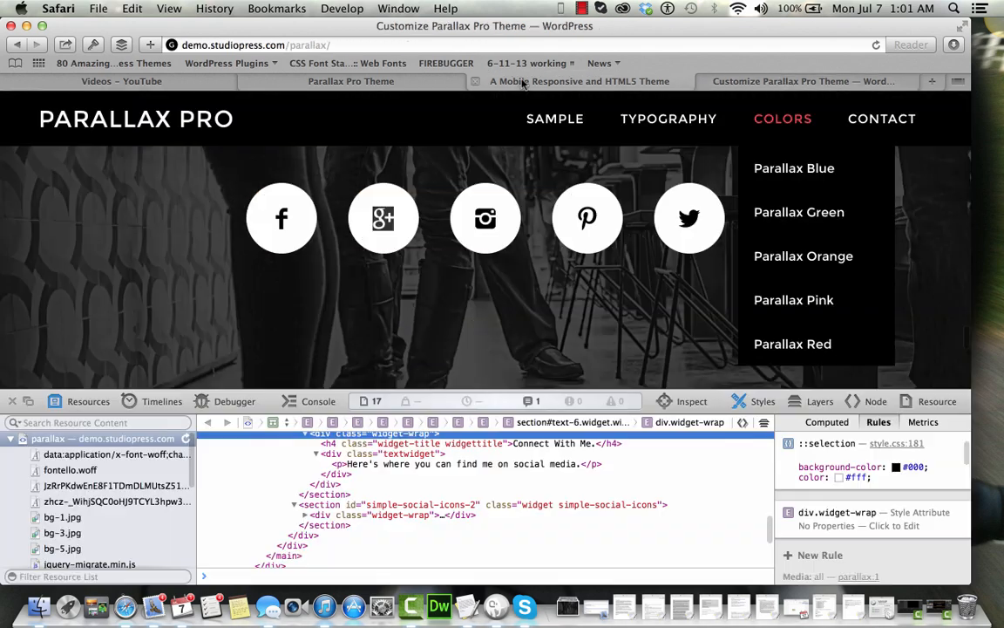
{"action": "left_click", "coordinate": [731, 81]}
{"action": "scroll", "coordinate": [138, 463], "scroll_direction": "down", "scroll_amount": 5}
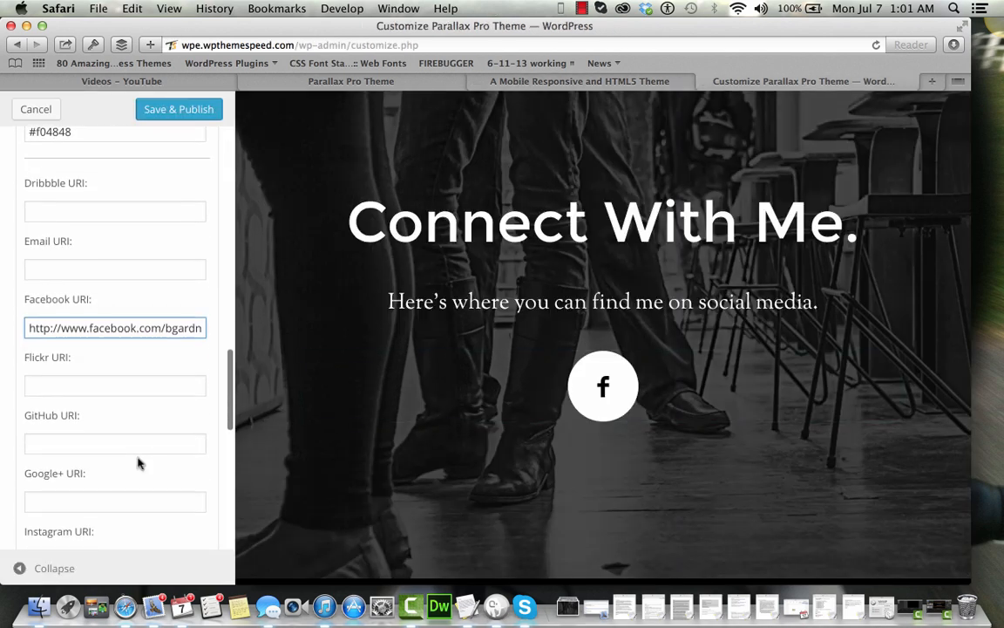
{"action": "left_click", "coordinate": [149, 504]}
{"action": "key", "text": "super+v"}
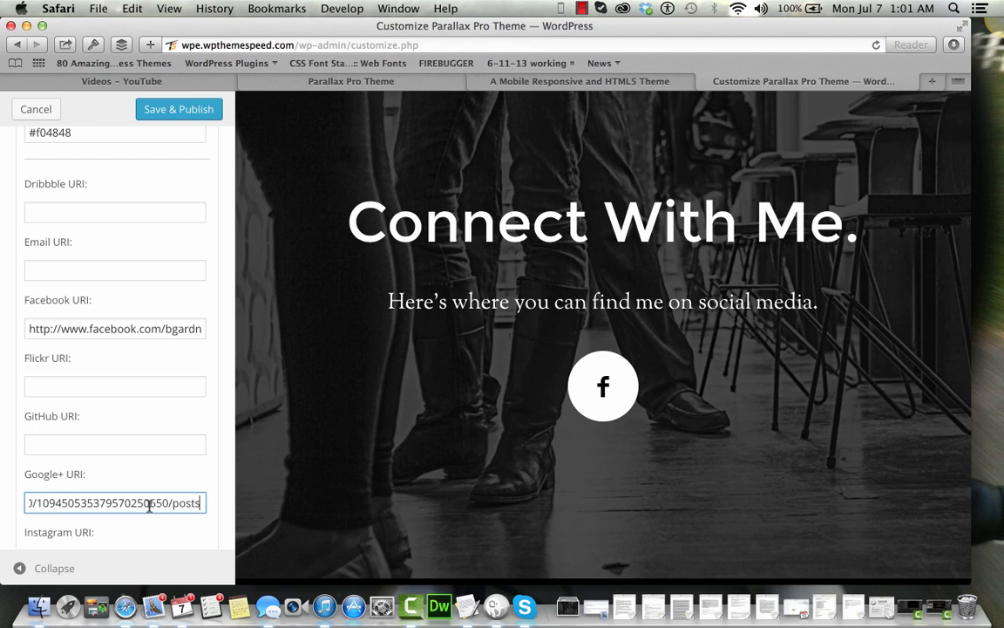
Copy the Instagram icon's link from the demo page into the social icons widget's Instagram URI
{"action": "left_click", "coordinate": [660, 83]}
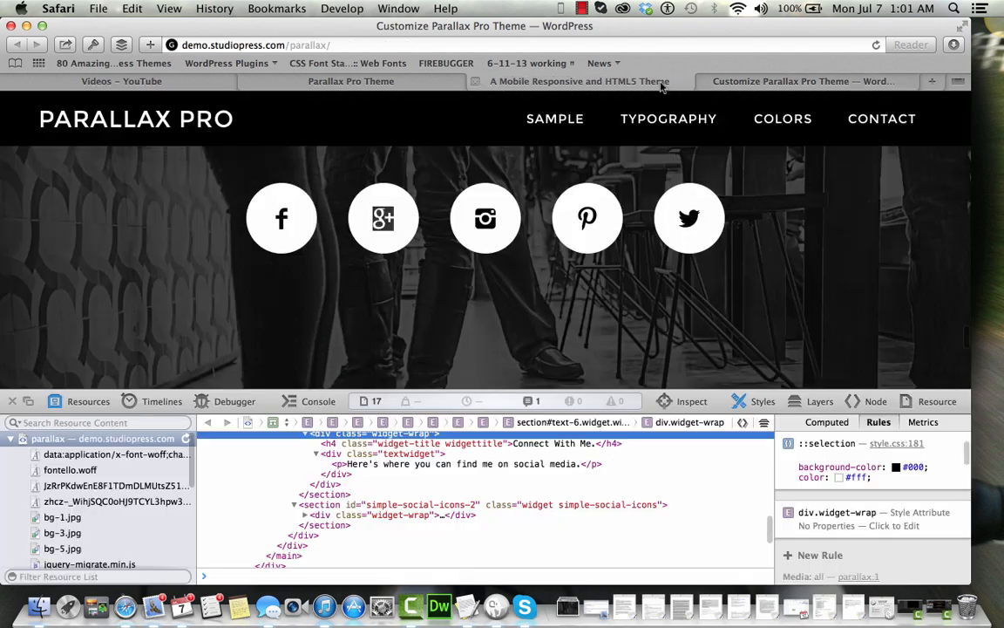
{"action": "right_click", "coordinate": [497, 228]}
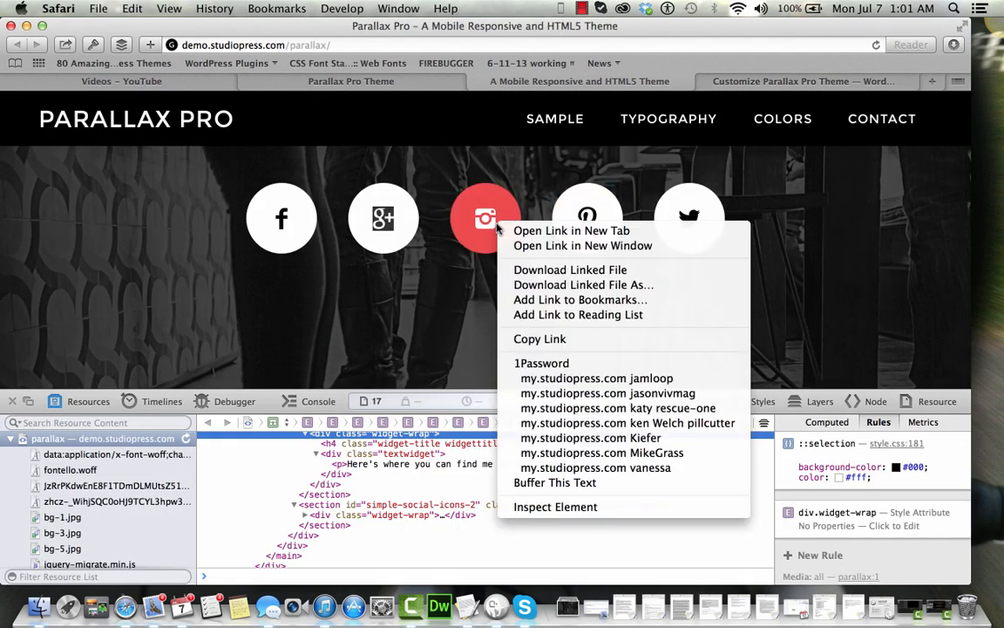
{"action": "left_click", "coordinate": [523, 339]}
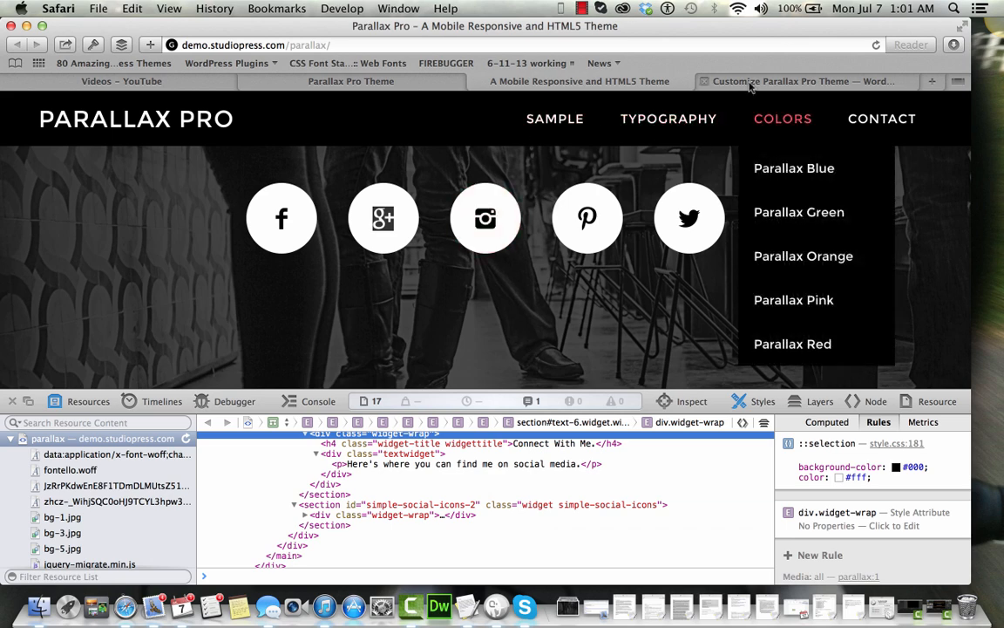
{"action": "left_click", "coordinate": [742, 81]}
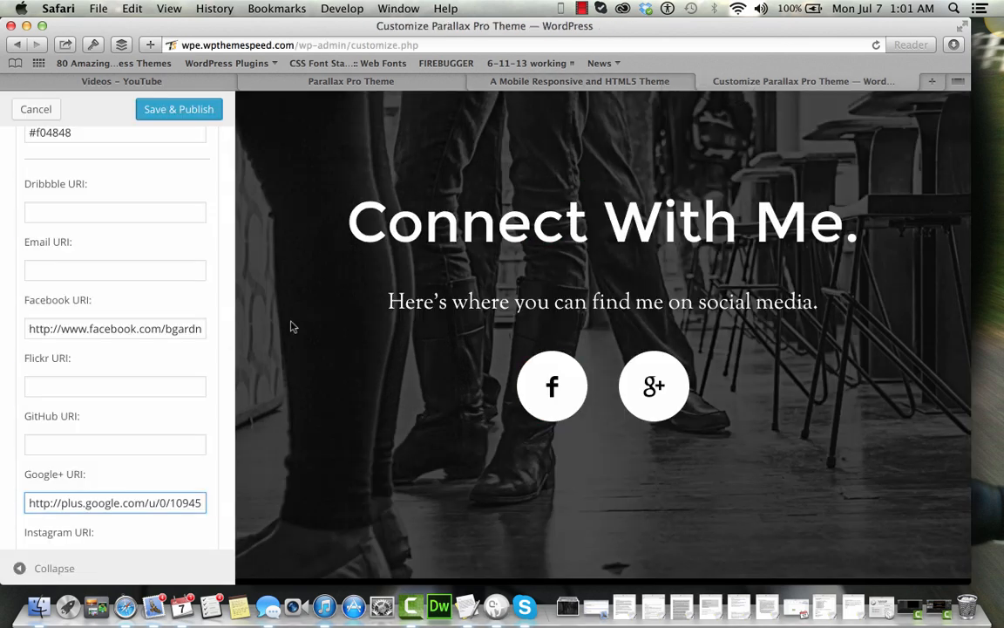
{"action": "scroll", "coordinate": [213, 390], "scroll_direction": "down", "scroll_amount": 3}
{"action": "left_click", "coordinate": [155, 468]}
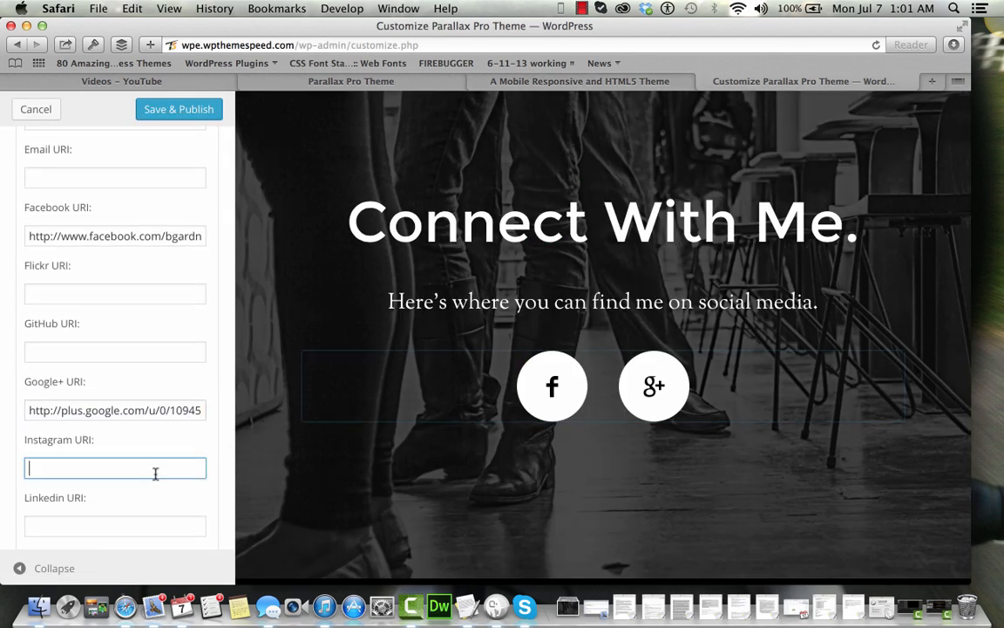
{"action": "key", "text": "super+v"}
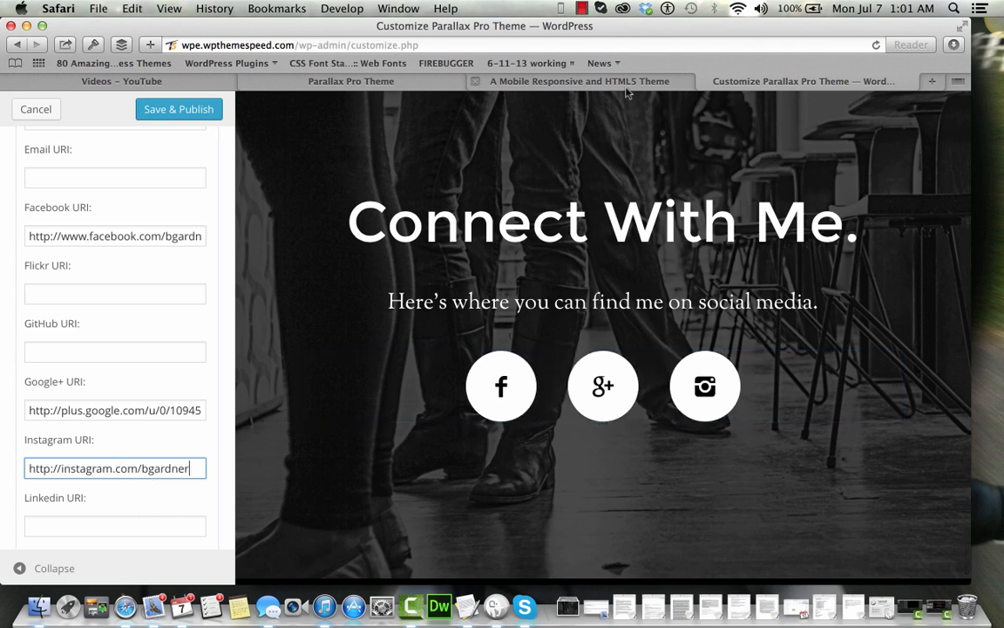
Copy the Pinterest icon's link from the Parallax Pro demo page into the social icons widget's Pinterest URI
{"action": "left_click", "coordinate": [567, 81]}
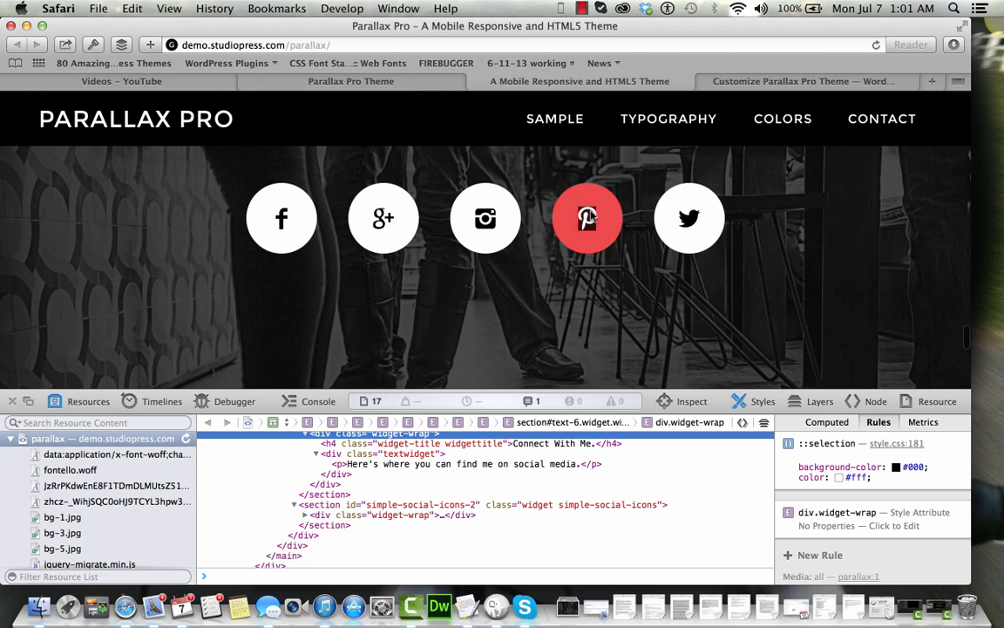
{"action": "right_click", "coordinate": [591, 216]}
{"action": "left_click", "coordinate": [633, 326]}
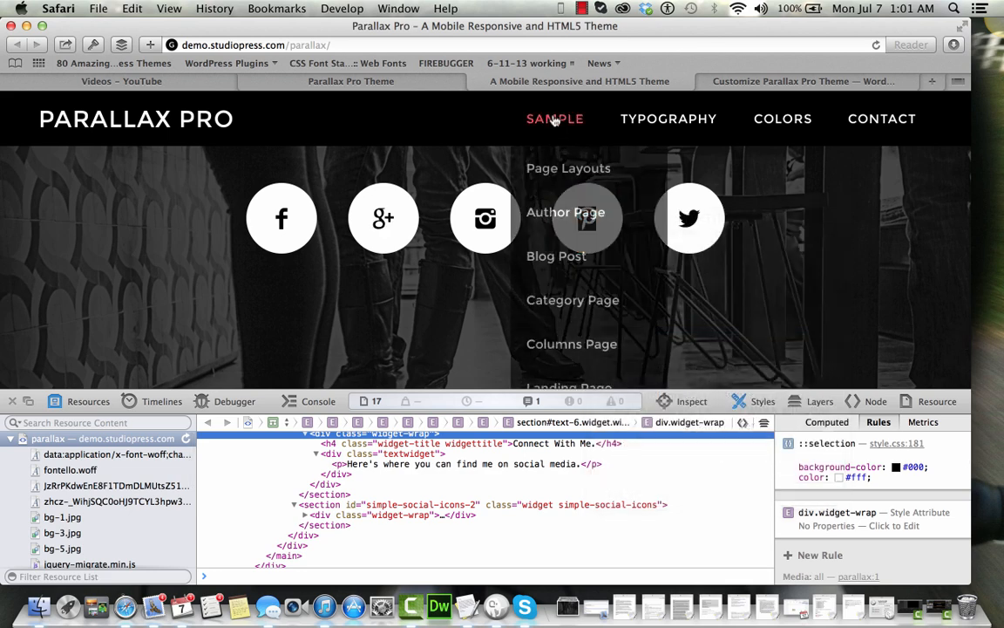
{"action": "left_click", "coordinate": [720, 81]}
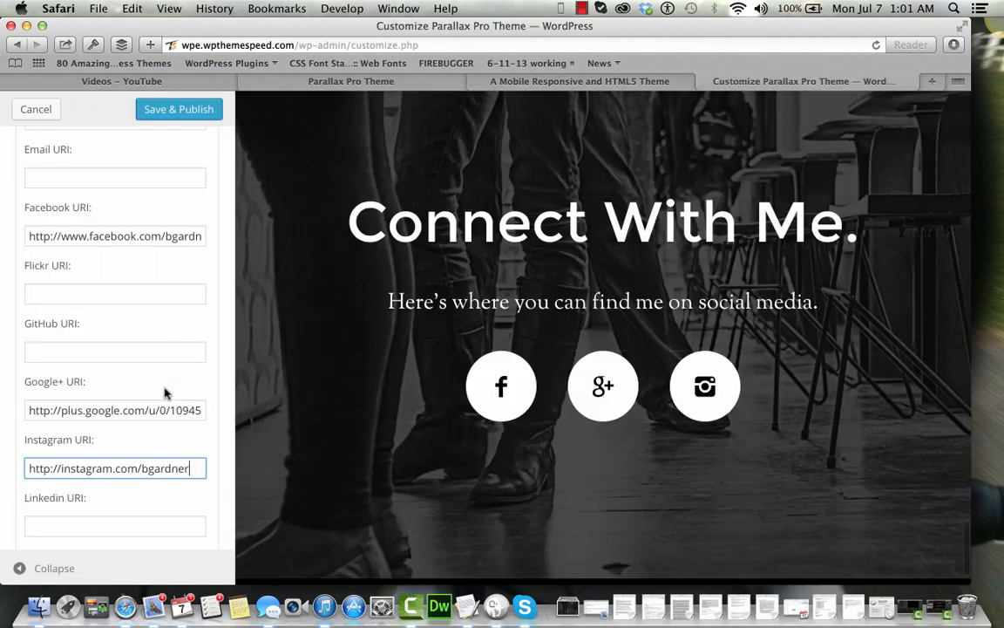
{"action": "left_click", "coordinate": [517, 81]}
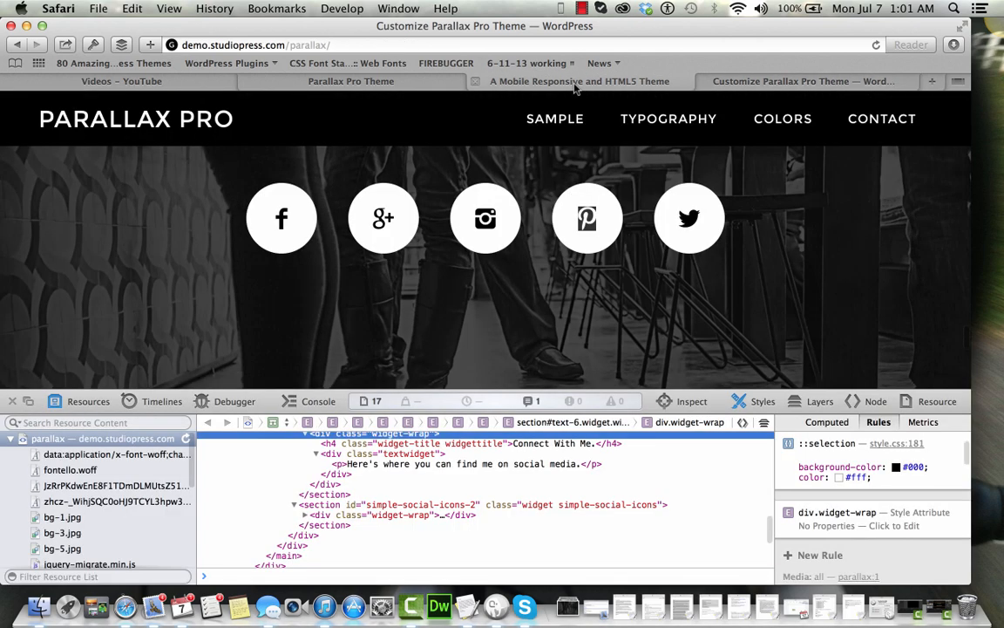
{"action": "left_click", "coordinate": [722, 83]}
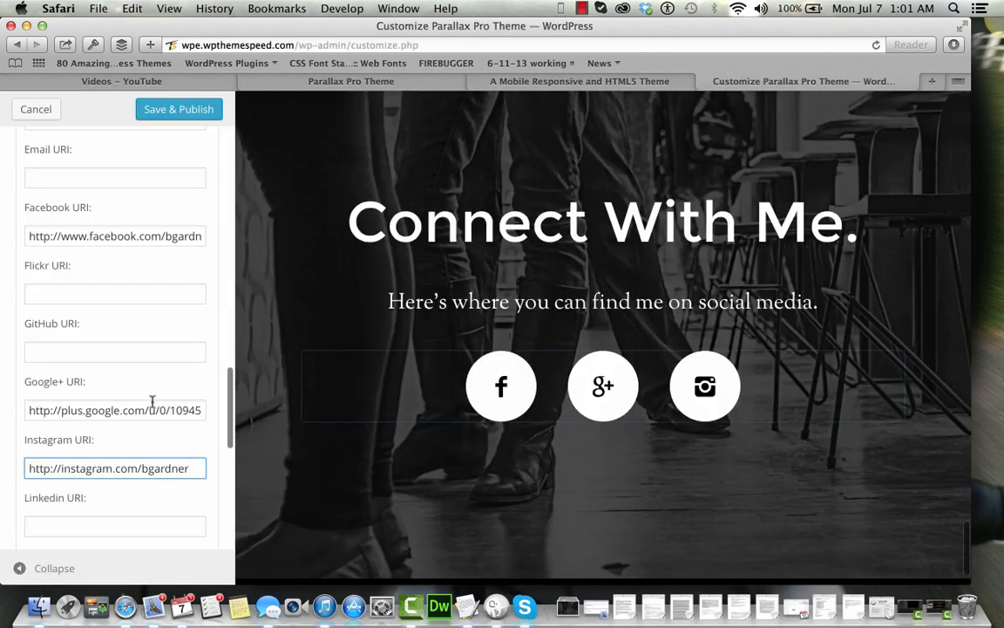
{"action": "scroll", "coordinate": [128, 442], "scroll_direction": "down", "scroll_amount": 5}
{"action": "scroll", "coordinate": [126, 442], "scroll_direction": "down", "scroll_amount": 2}
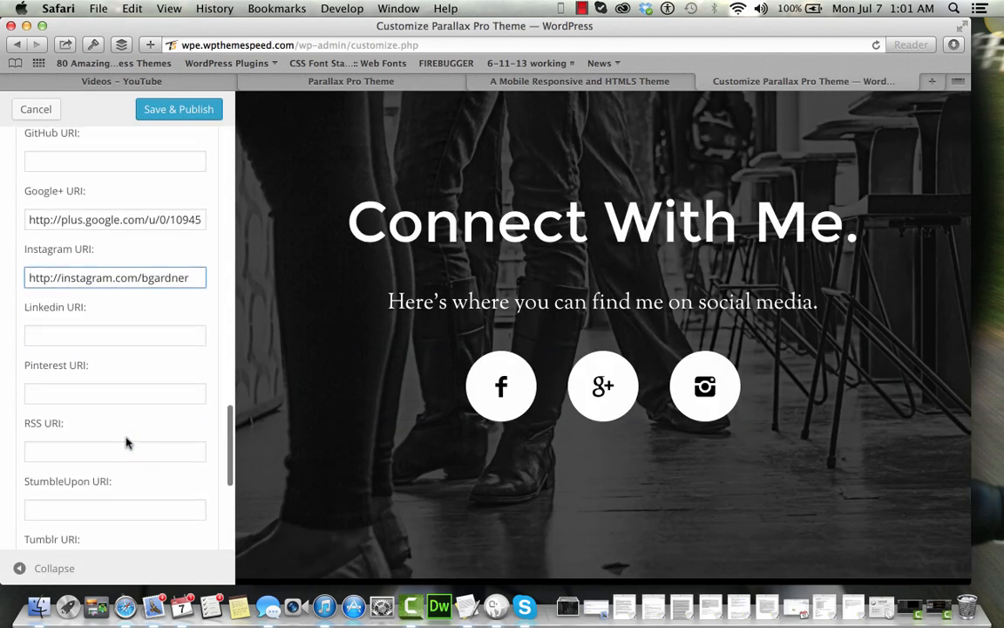
{"action": "left_click", "coordinate": [131, 323]}
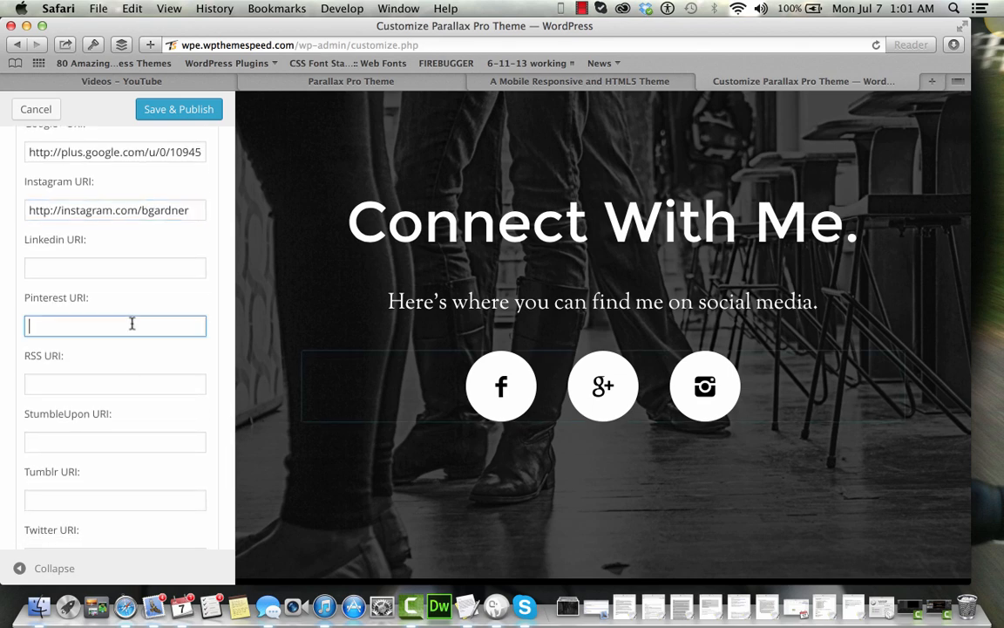
{"action": "key", "text": "super+v"}
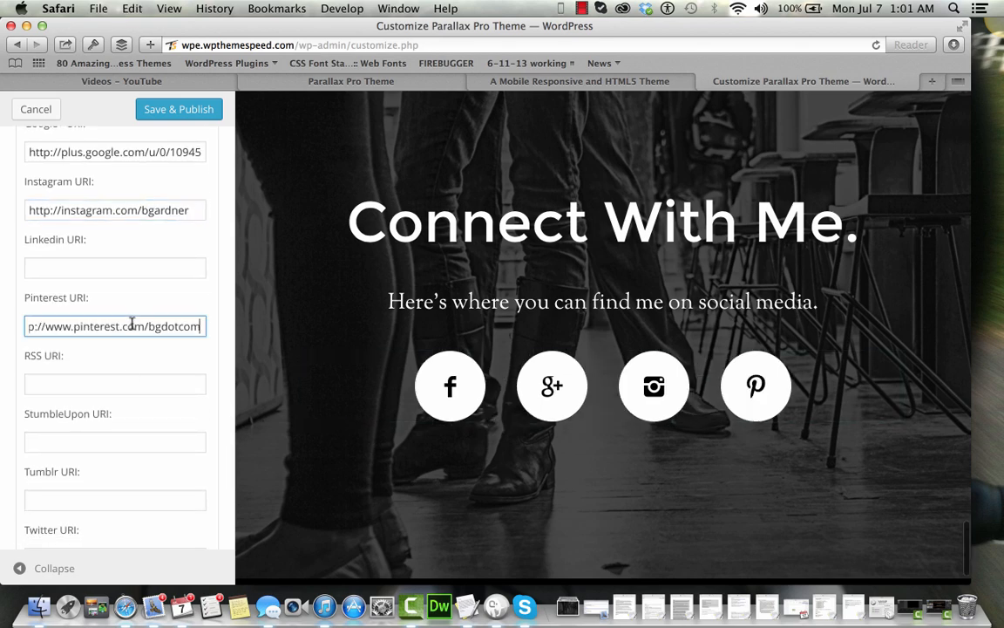
{"action": "key", "text": "super+Left"}
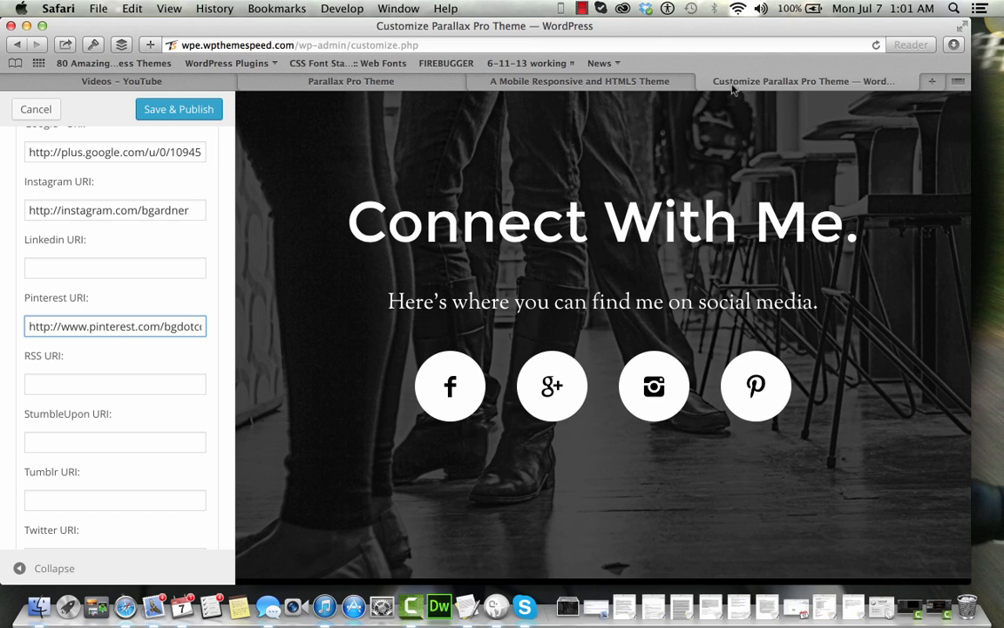
Copy the Twitter icon's link from the demo page into the social icons widget's Twitter URI
{"action": "left_click", "coordinate": [669, 83]}
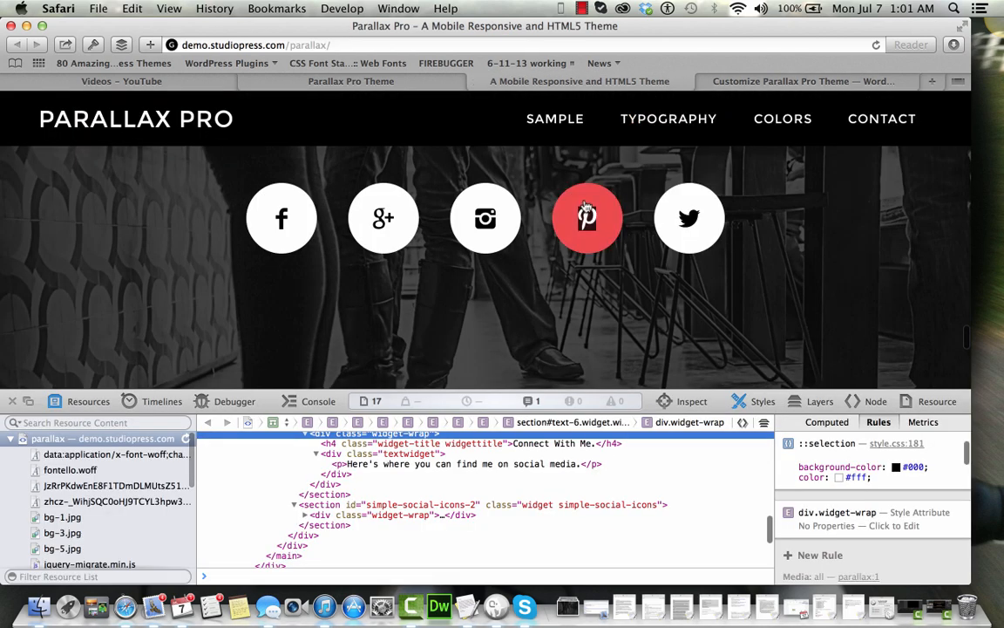
{"action": "right_click", "coordinate": [689, 218]}
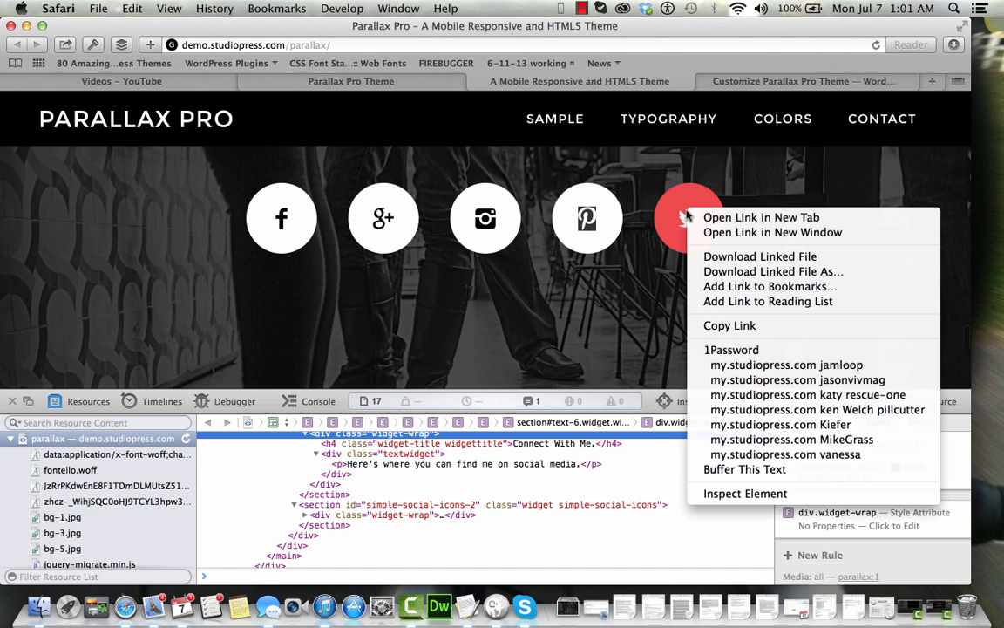
{"action": "left_click", "coordinate": [723, 327]}
{"action": "left_click", "coordinate": [789, 81]}
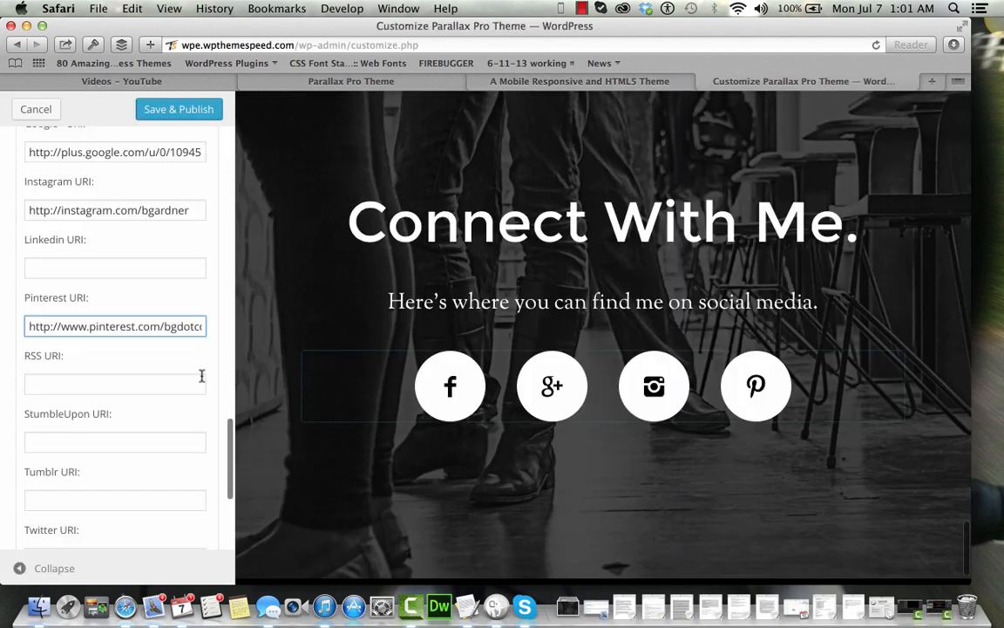
{"action": "scroll", "coordinate": [161, 400], "scroll_direction": "down", "scroll_amount": 1}
{"action": "scroll", "coordinate": [162, 400], "scroll_direction": "down", "scroll_amount": 2}
{"action": "left_click", "coordinate": [146, 514]}
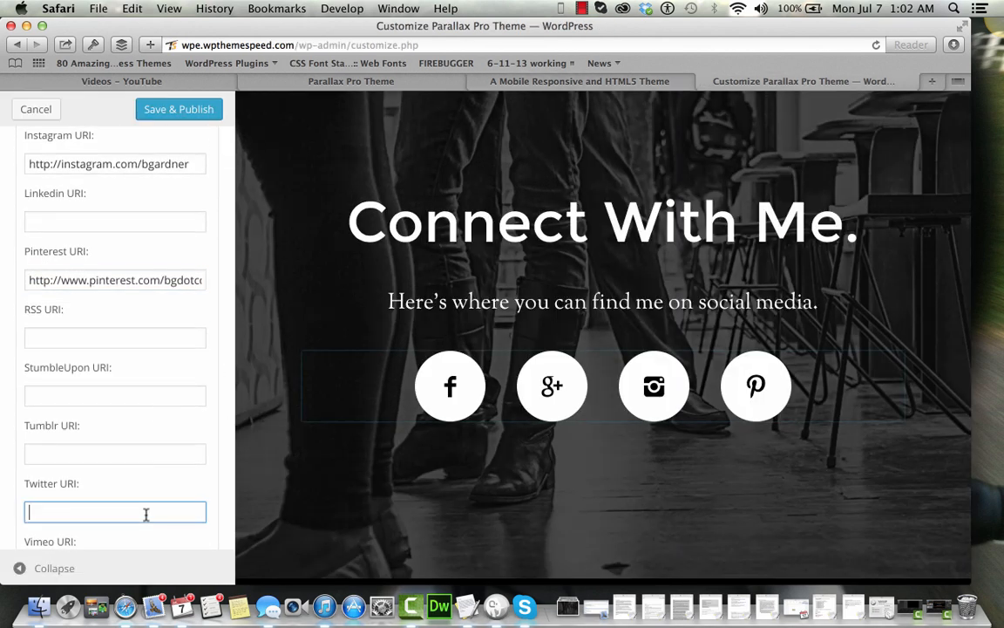
{"action": "key", "text": "super+v"}
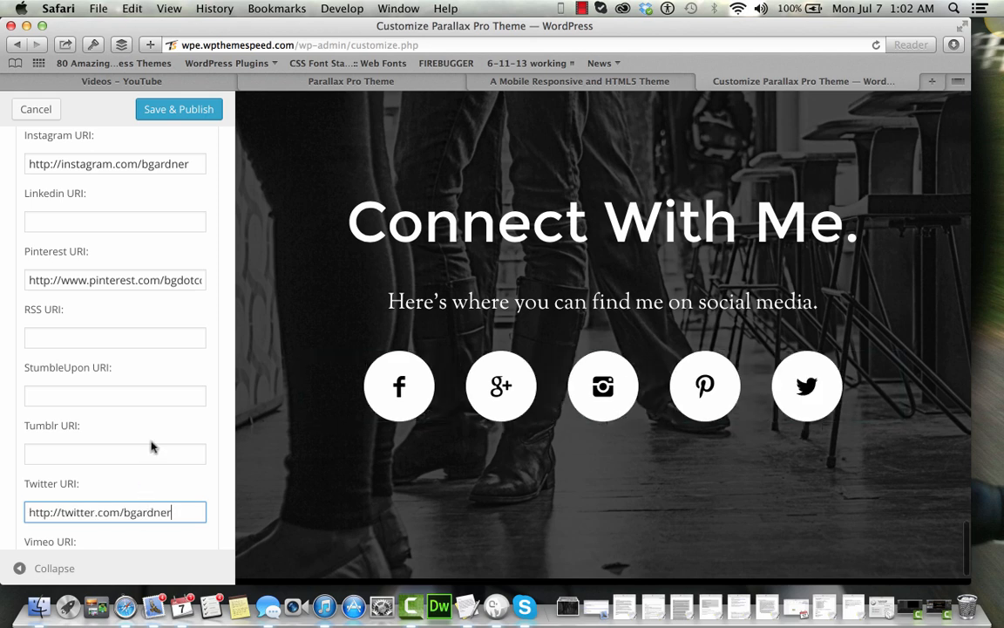
Try Align Right as the Simple Social Icons widget's alignment and set it back to Align Center
{"action": "scroll", "coordinate": [201, 381], "scroll_direction": "up", "scroll_amount": 10}
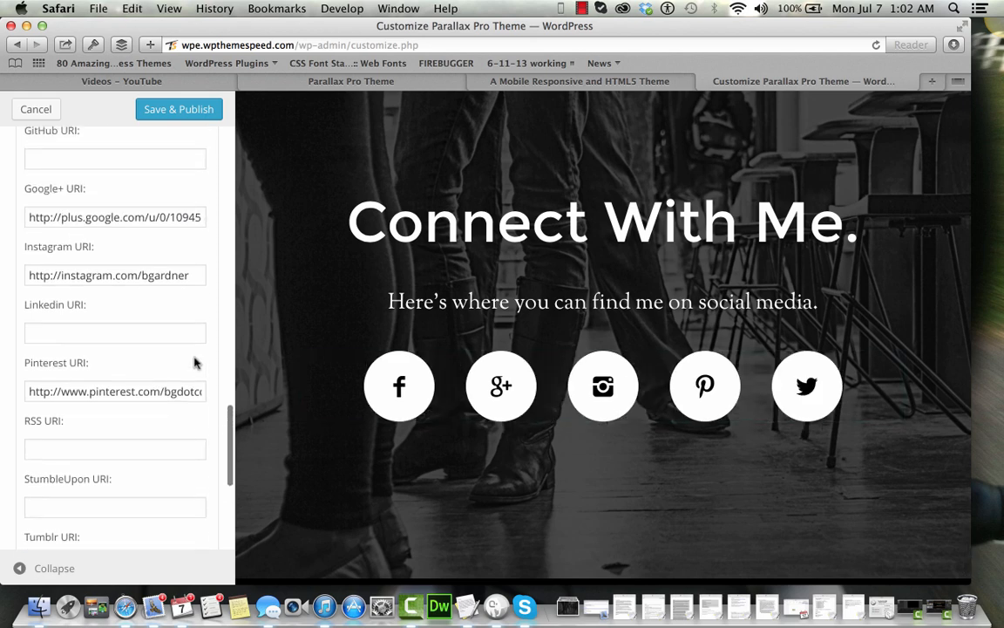
{"action": "scroll", "coordinate": [196, 363], "scroll_direction": "up", "scroll_amount": 4}
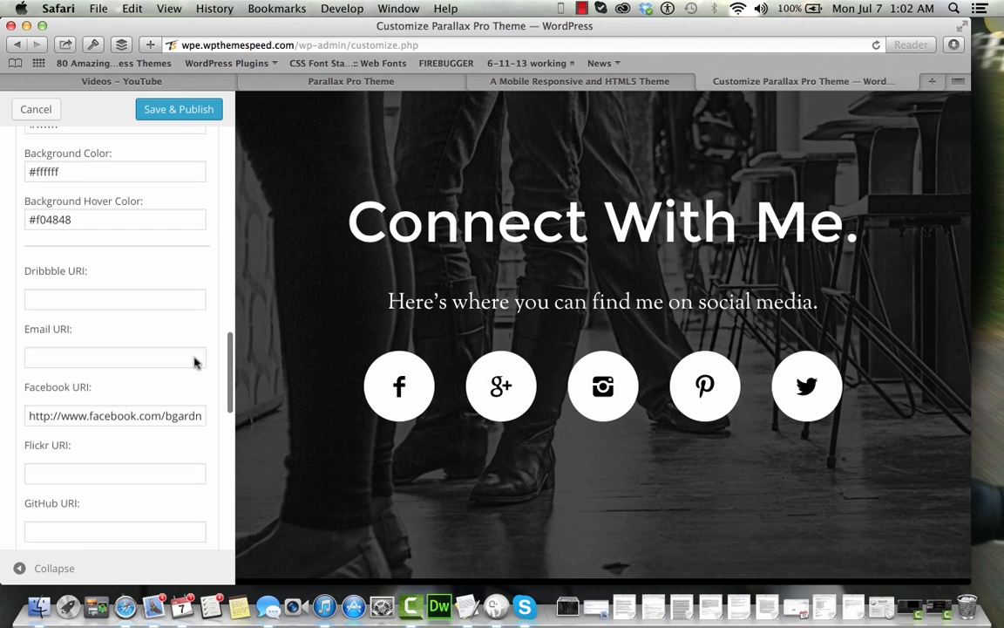
{"action": "scroll", "coordinate": [152, 324], "scroll_direction": "up", "scroll_amount": 7}
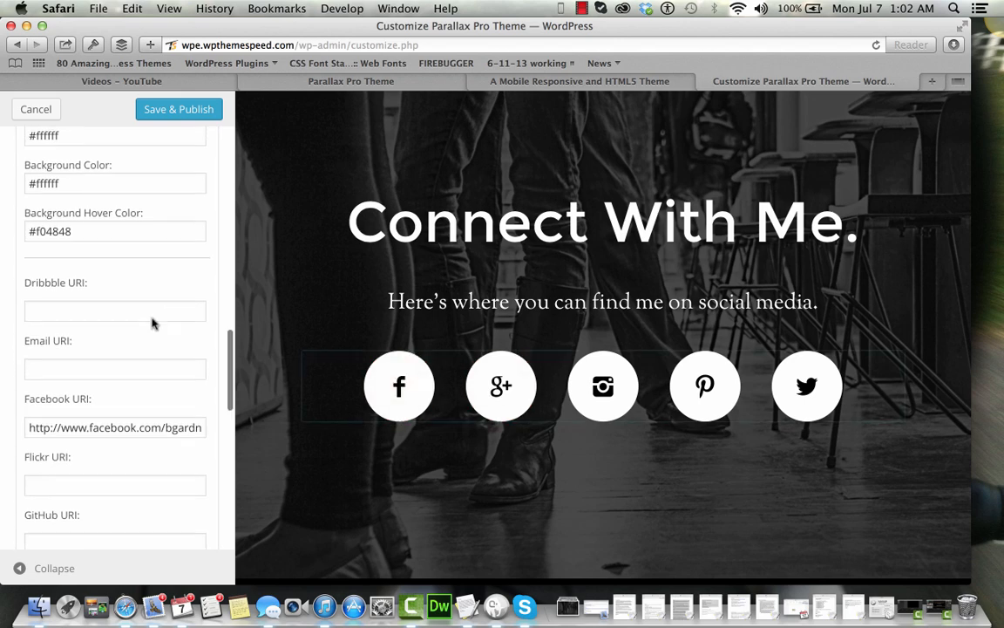
{"action": "scroll", "coordinate": [152, 324], "scroll_direction": "up", "scroll_amount": 4}
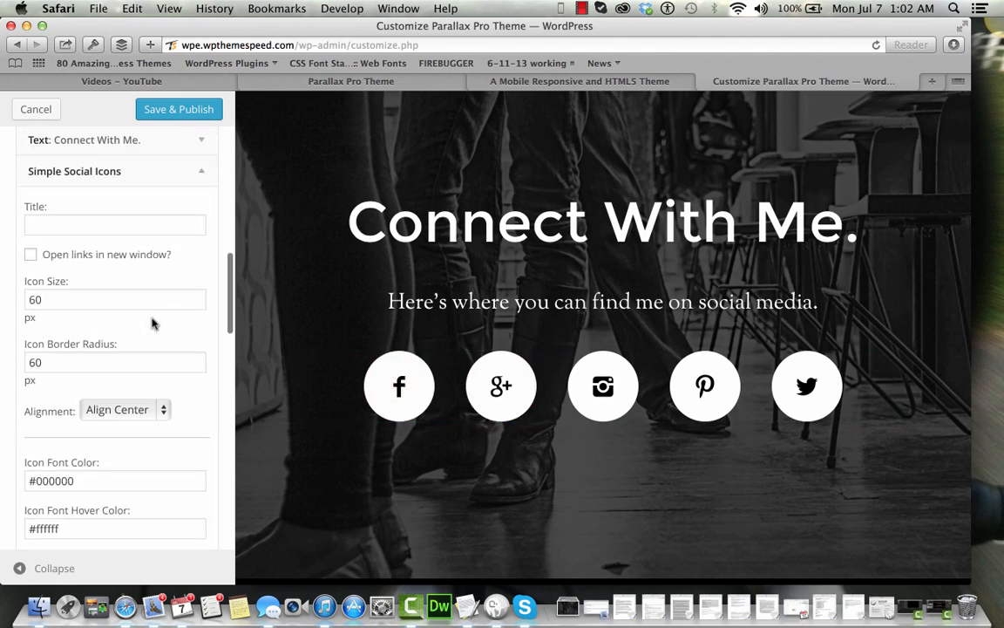
{"action": "left_click", "coordinate": [164, 408]}
{"action": "left_click", "coordinate": [153, 426]}
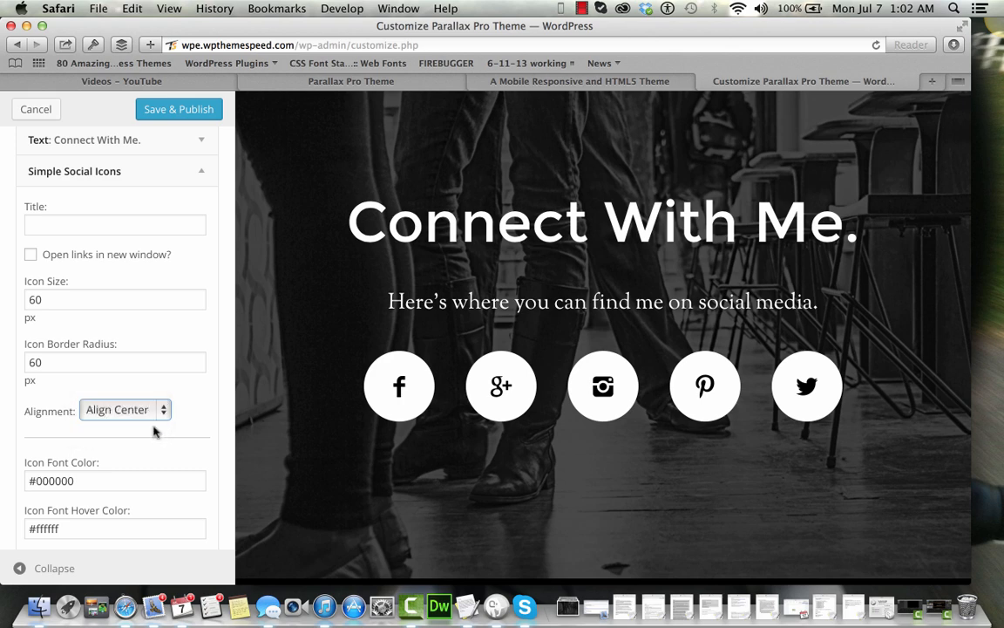
{"action": "left_click", "coordinate": [161, 412]}
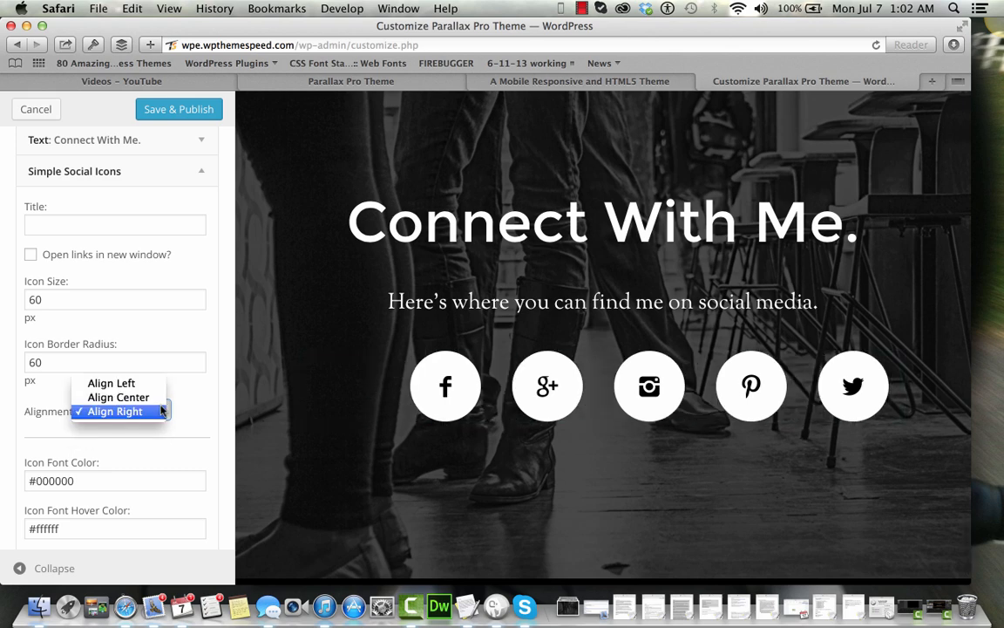
{"action": "left_click", "coordinate": [161, 398]}
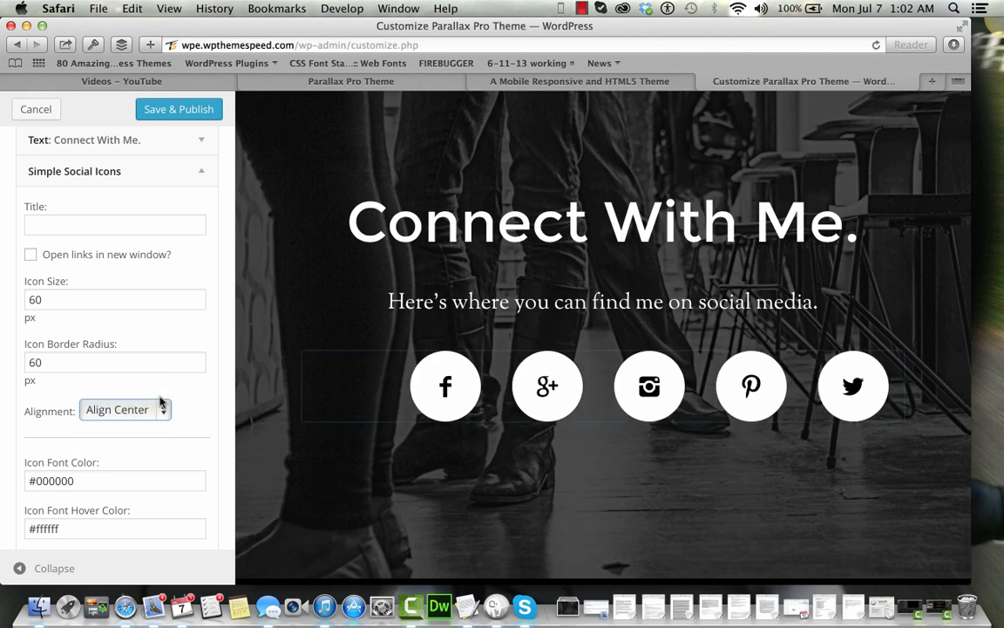
Collapse the Home Section 5 widgets, then save and publish the changes and close the customizer
{"action": "scroll", "coordinate": [161, 401], "scroll_direction": "up", "scroll_amount": 4}
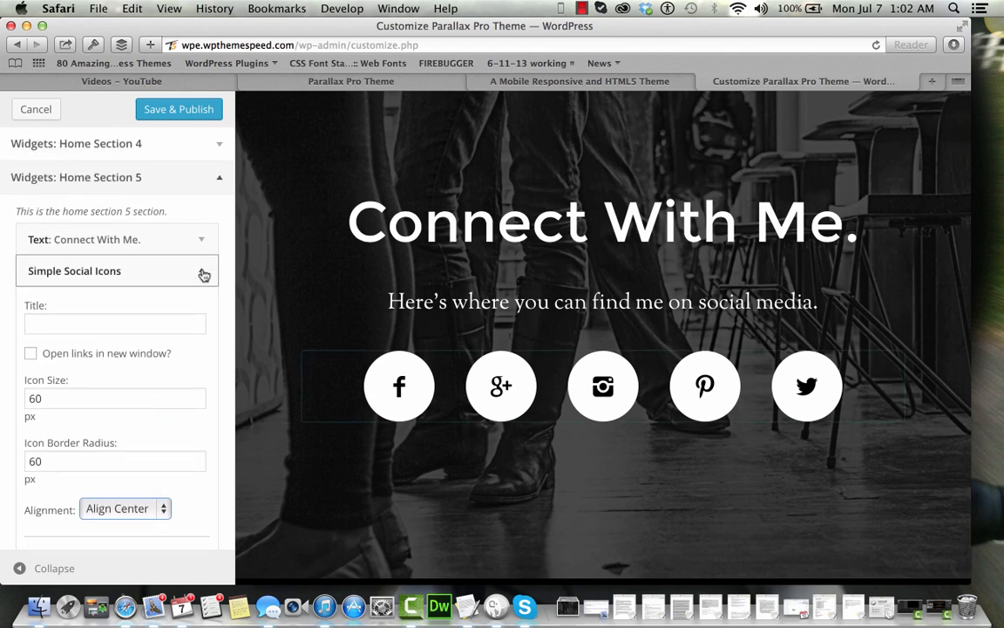
{"action": "left_click", "coordinate": [204, 275]}
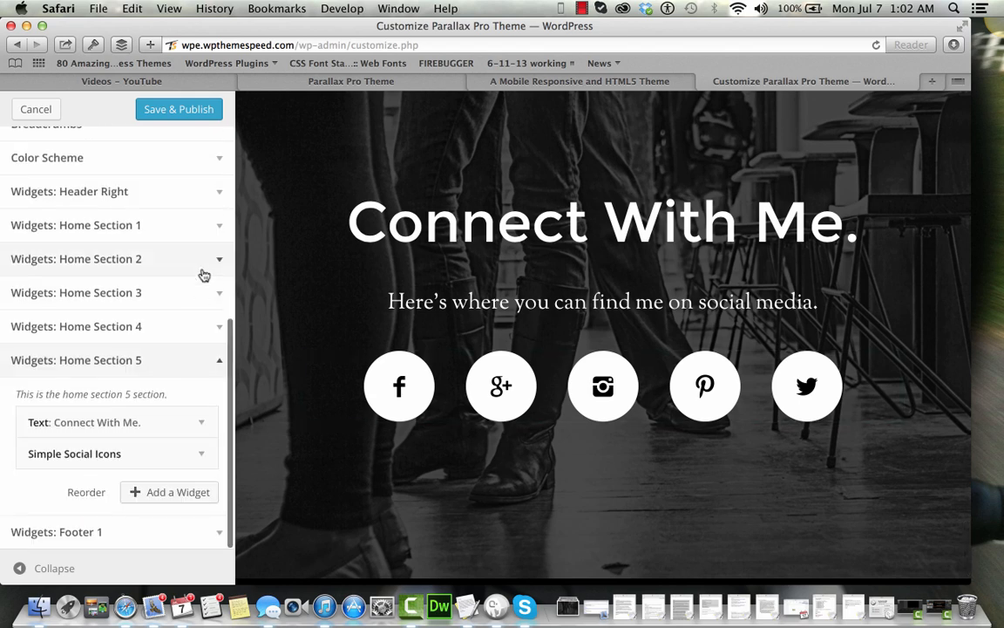
{"action": "left_click", "coordinate": [214, 372]}
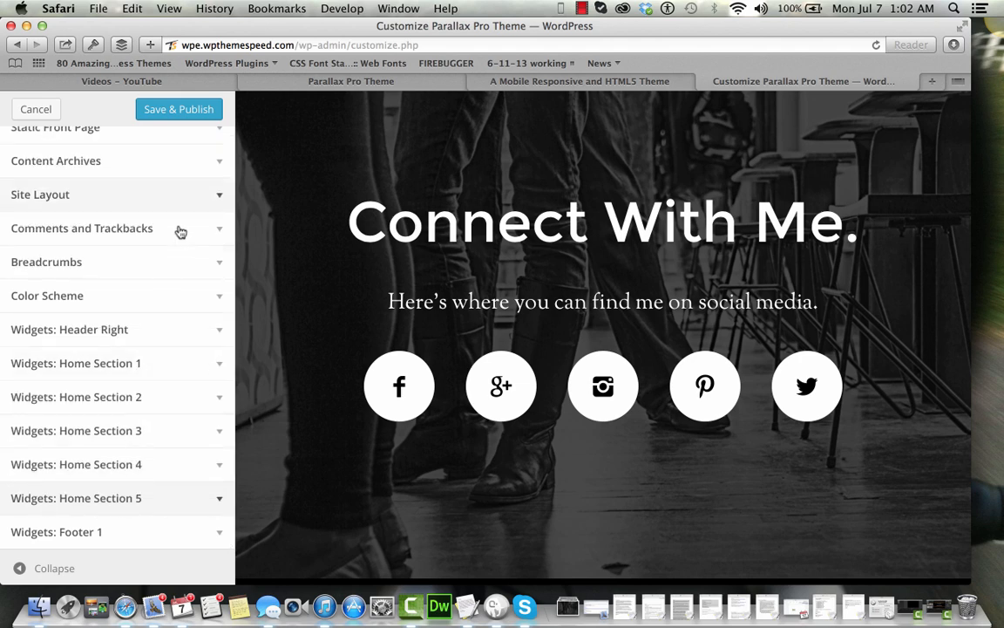
{"action": "left_click", "coordinate": [192, 110]}
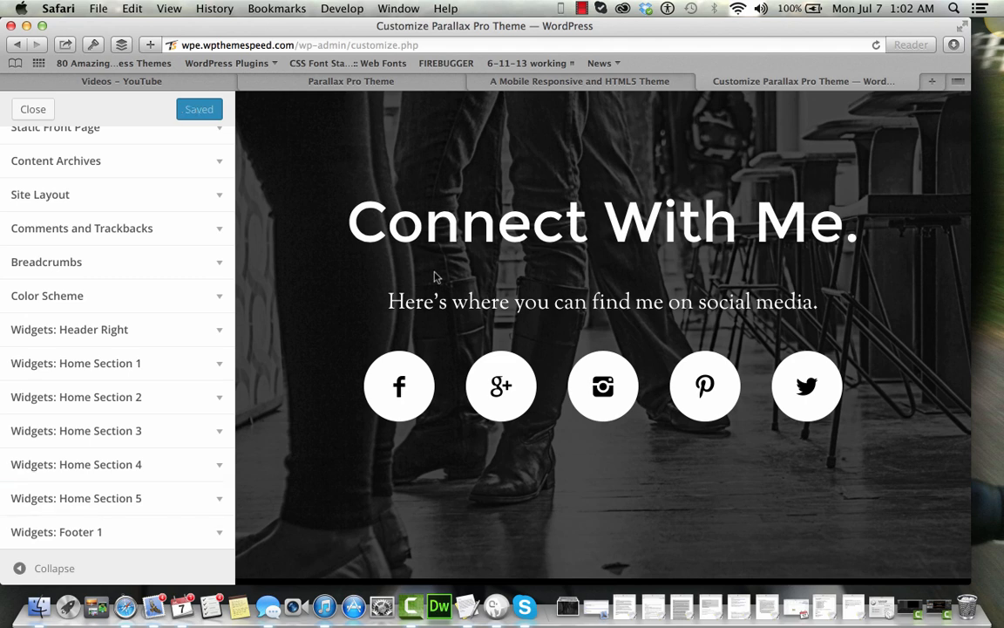
{"action": "left_click", "coordinate": [33, 110]}
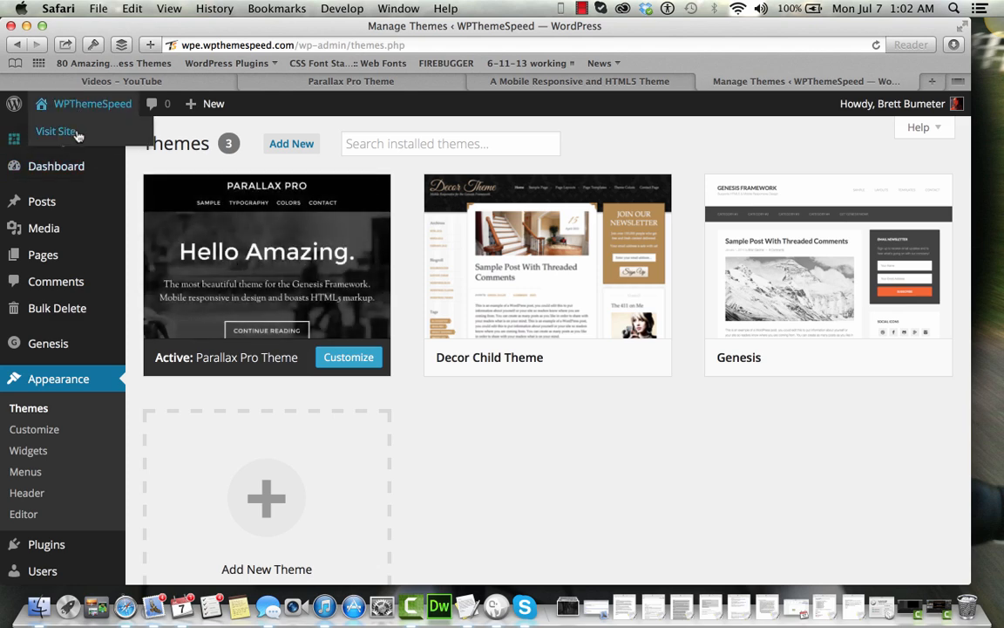
Open the live site in a new window, review all home page sections down to the footer, and close the window
{"action": "right_click", "coordinate": [78, 131]}
{"action": "left_click", "coordinate": [104, 153]}
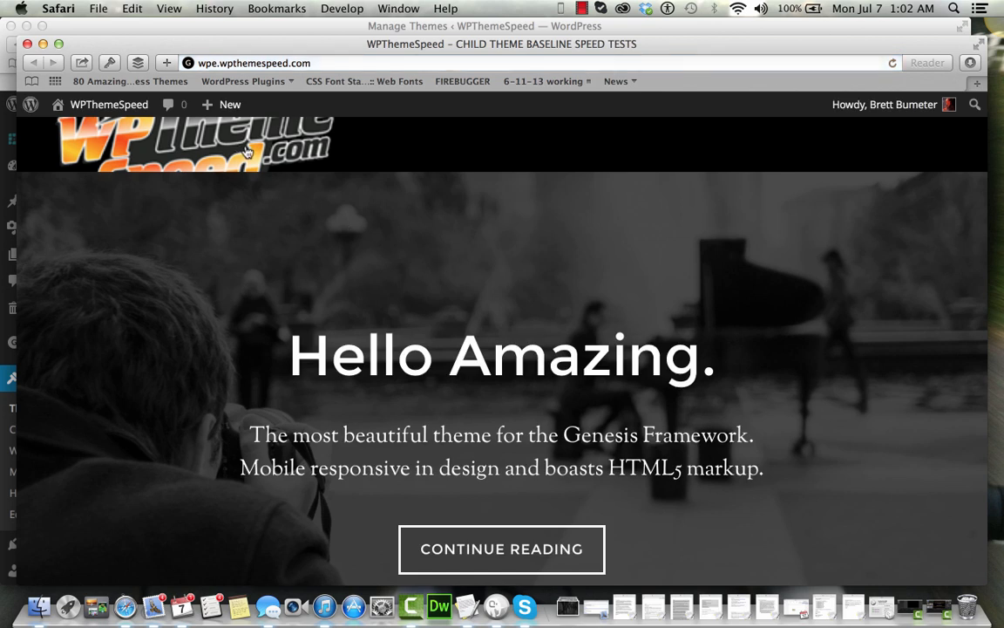
{"action": "scroll", "coordinate": [397, 284], "scroll_direction": "down", "scroll_amount": 3}
{"action": "scroll", "coordinate": [397, 284], "scroll_direction": "up", "scroll_amount": 3}
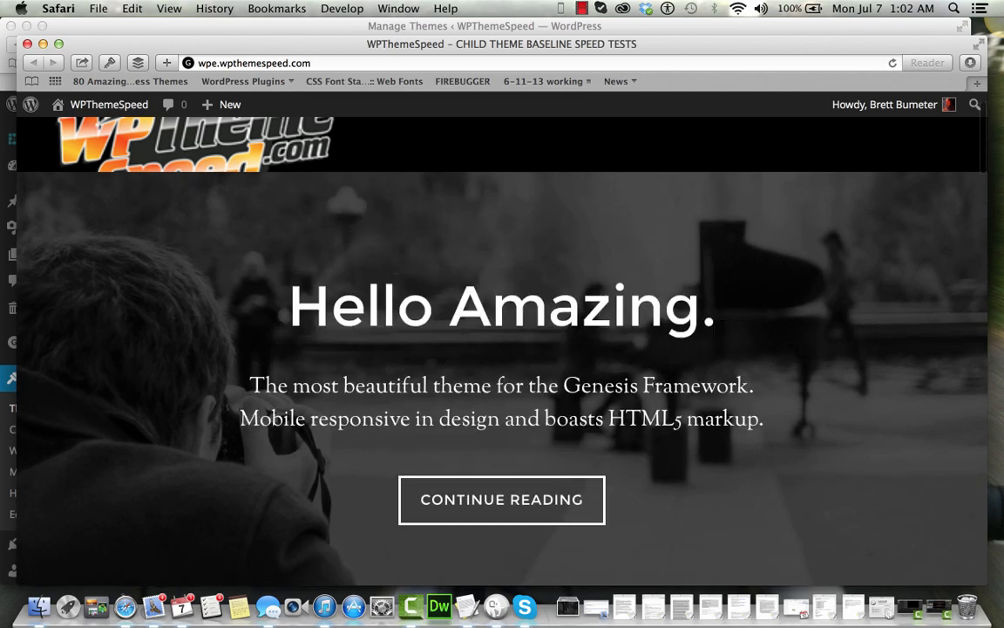
{"action": "scroll", "coordinate": [396, 284], "scroll_direction": "down", "scroll_amount": 5}
{"action": "scroll", "coordinate": [397, 282], "scroll_direction": "down", "scroll_amount": 10}
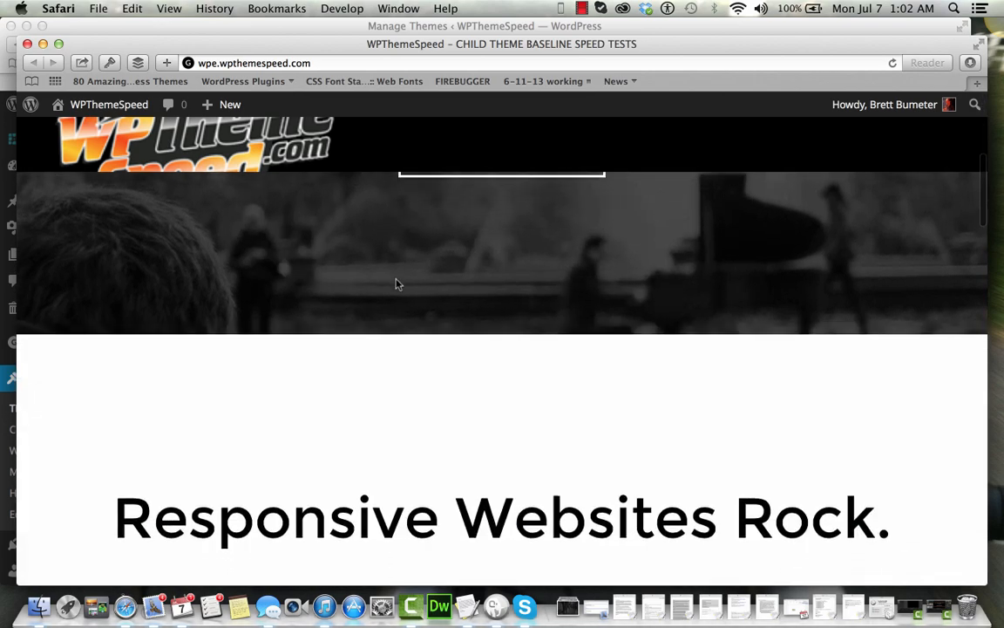
{"action": "scroll", "coordinate": [396, 281], "scroll_direction": "down", "scroll_amount": 5}
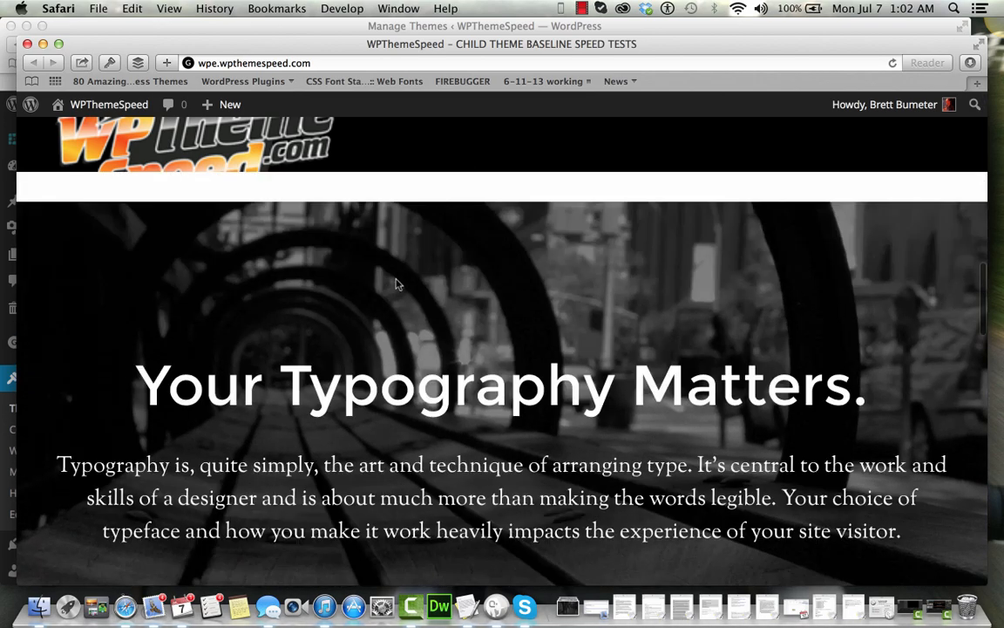
{"action": "scroll", "coordinate": [396, 284], "scroll_direction": "down", "scroll_amount": 4}
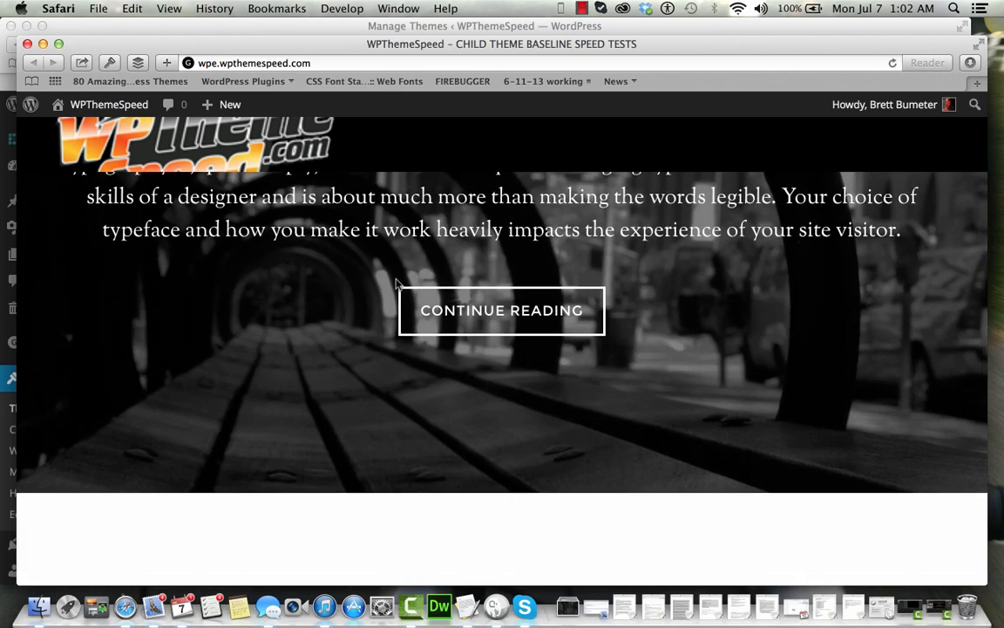
{"action": "scroll", "coordinate": [396, 282], "scroll_direction": "down", "scroll_amount": 10}
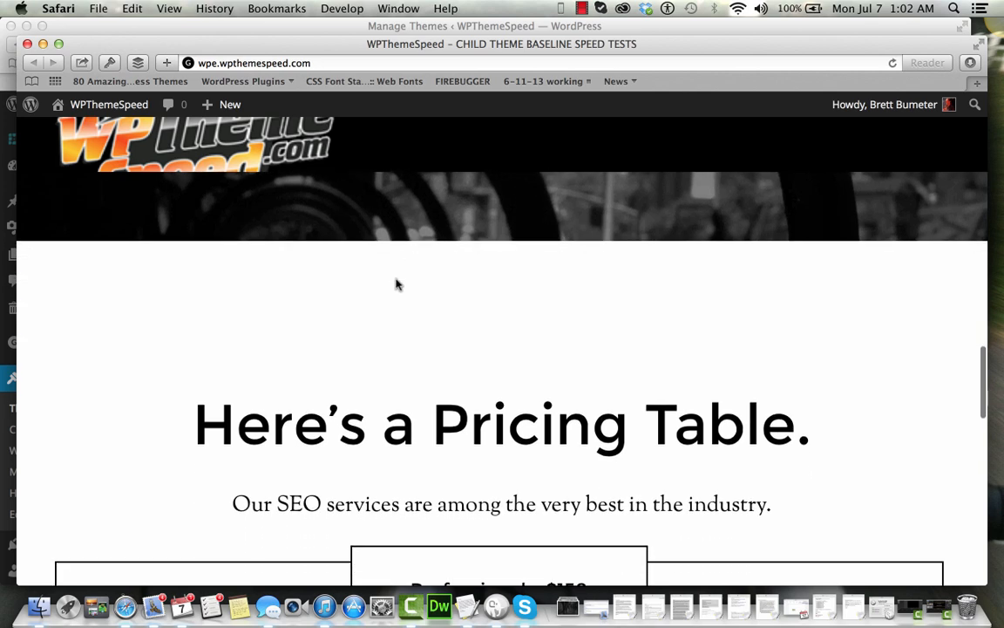
{"action": "scroll", "coordinate": [396, 284], "scroll_direction": "down", "scroll_amount": 12}
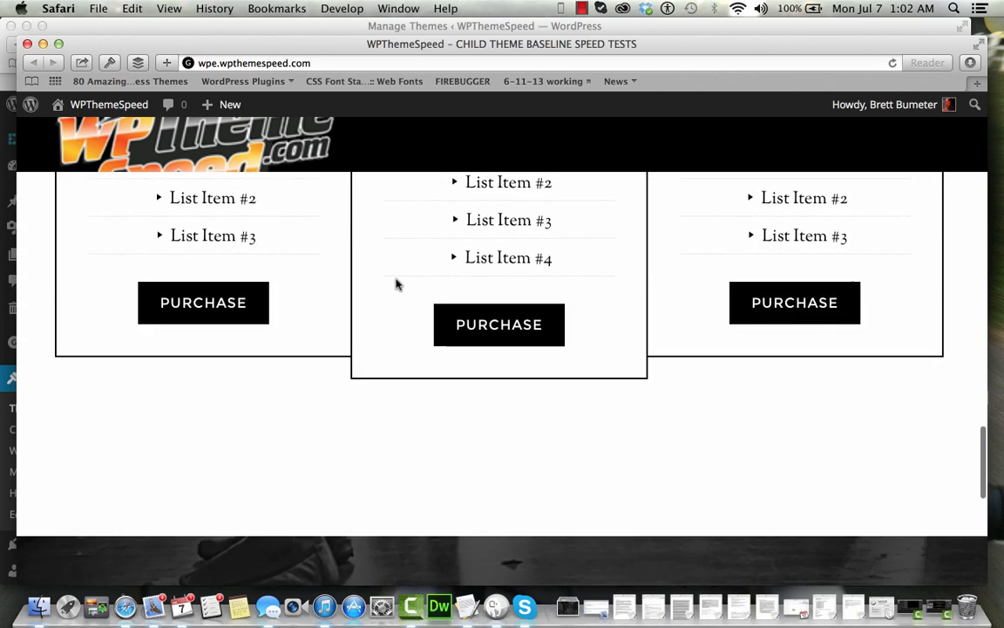
{"action": "scroll", "coordinate": [397, 284], "scroll_direction": "down", "scroll_amount": 10}
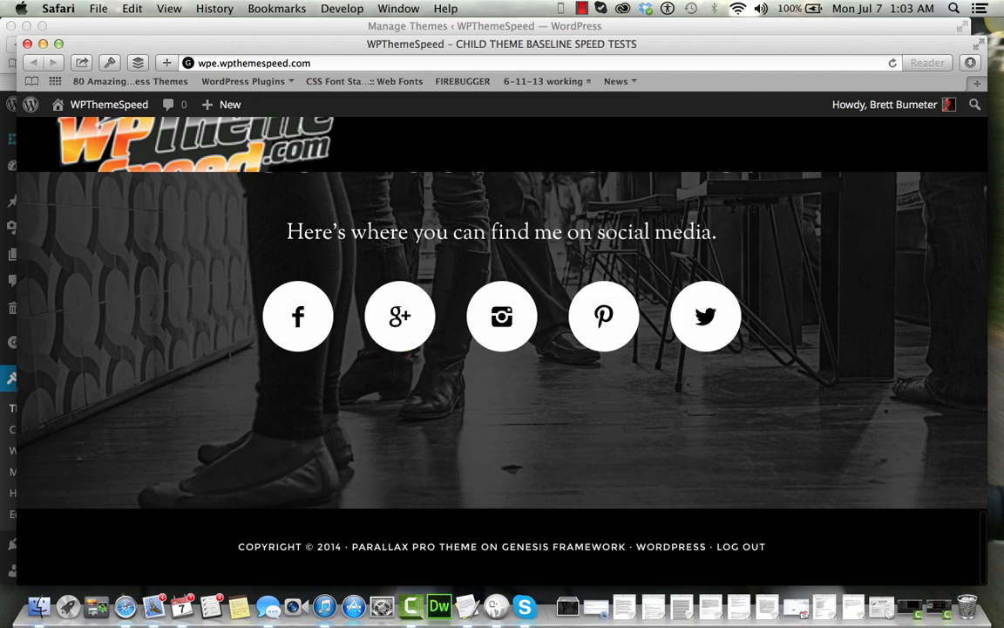
{"action": "left_click", "coordinate": [27, 44]}
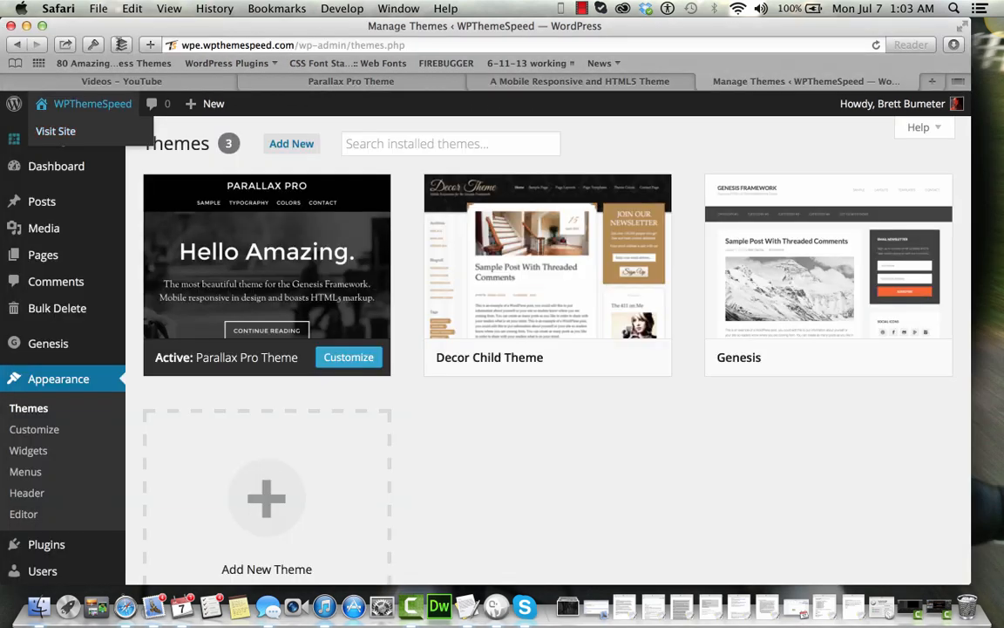
Close the web inspector on the demo page and examine its closing call-to-action section and footer menu
{"action": "left_click", "coordinate": [540, 81]}
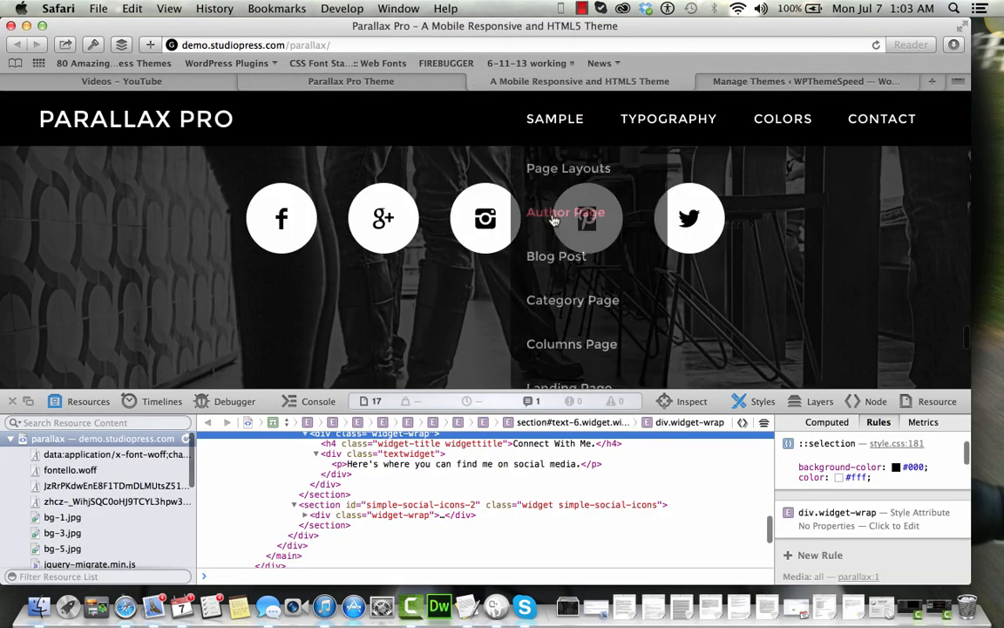
{"action": "left_click", "coordinate": [13, 402]}
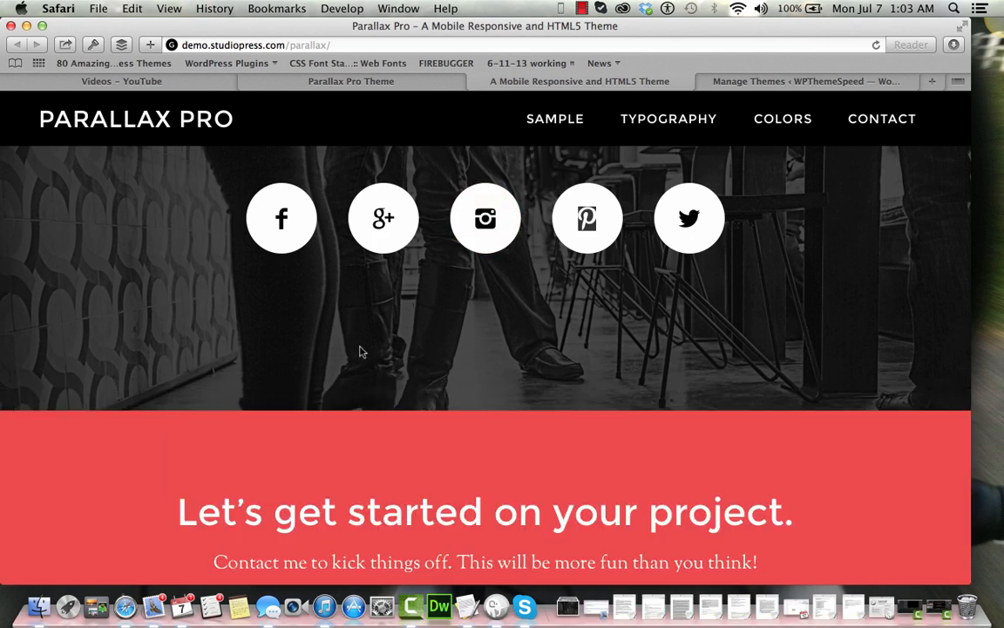
{"action": "scroll", "coordinate": [359, 352], "scroll_direction": "down", "scroll_amount": 5}
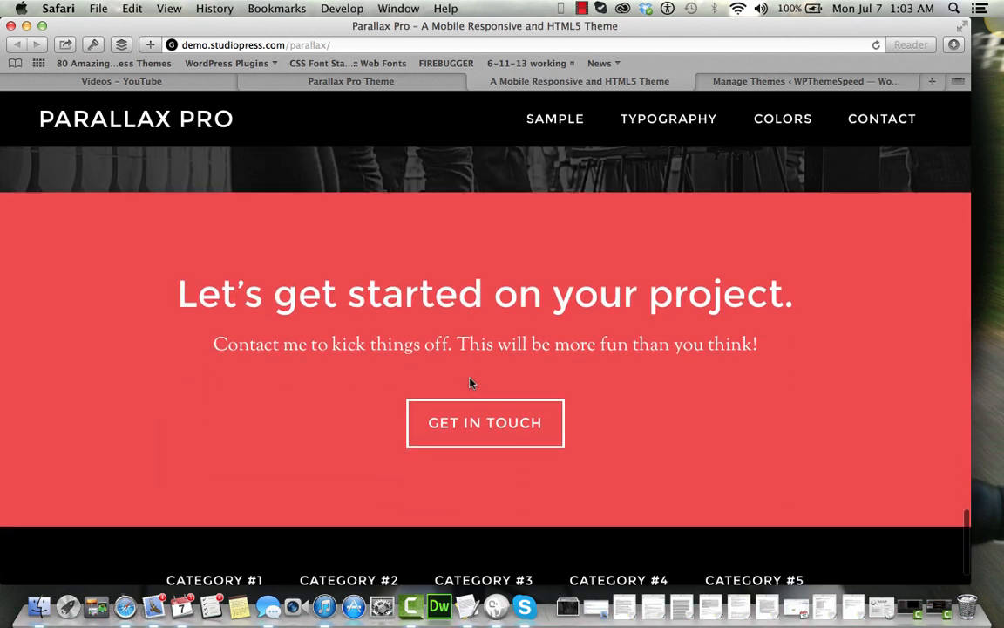
{"action": "scroll", "coordinate": [469, 382], "scroll_direction": "down", "scroll_amount": 2}
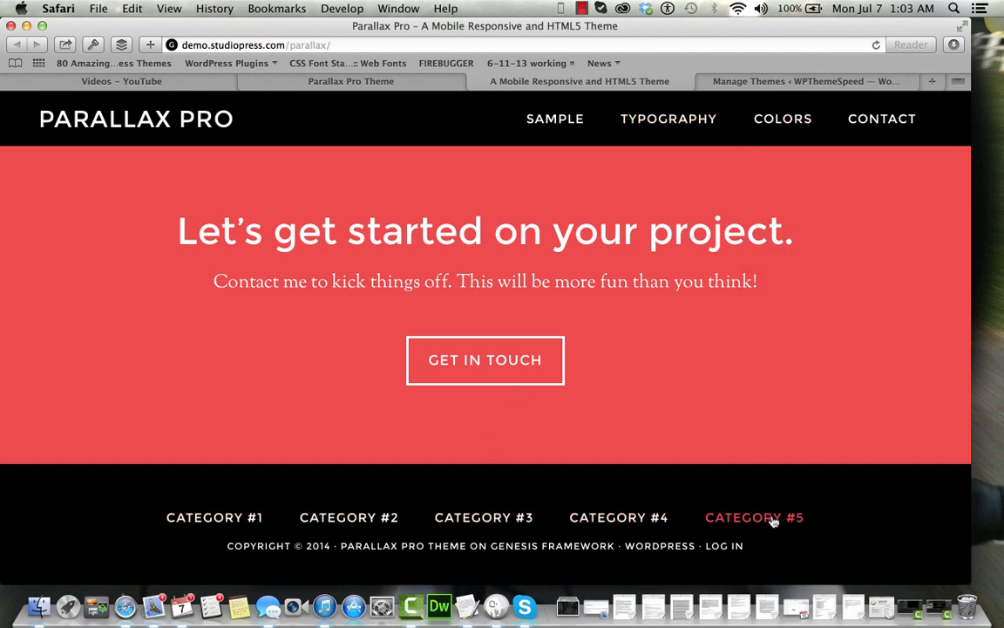
Open the WordPress menu editor and load the Secondary Navigation menu for editing
{"action": "left_click", "coordinate": [767, 81]}
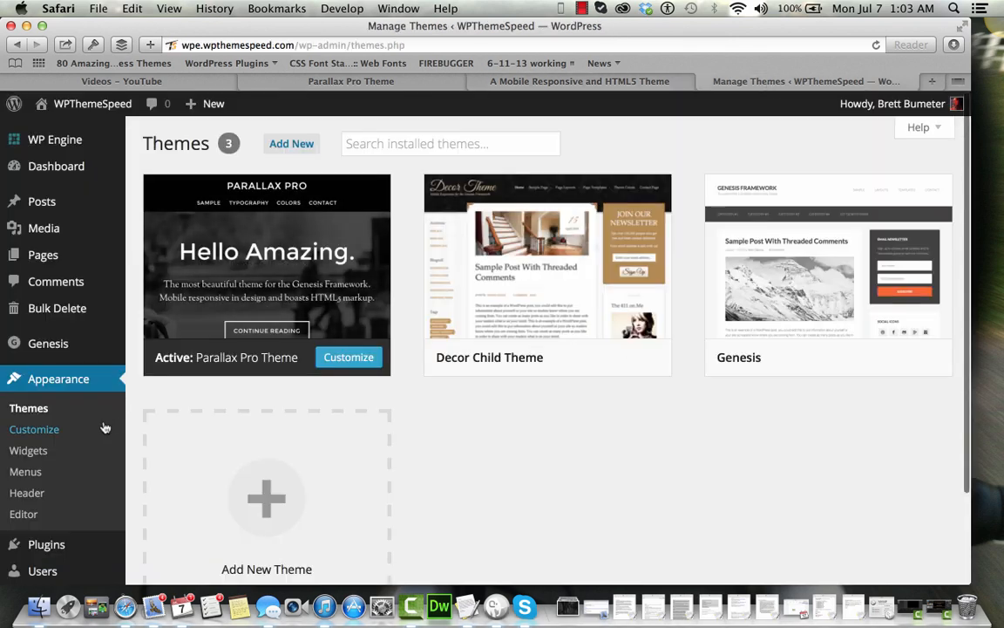
{"action": "left_click", "coordinate": [54, 472]}
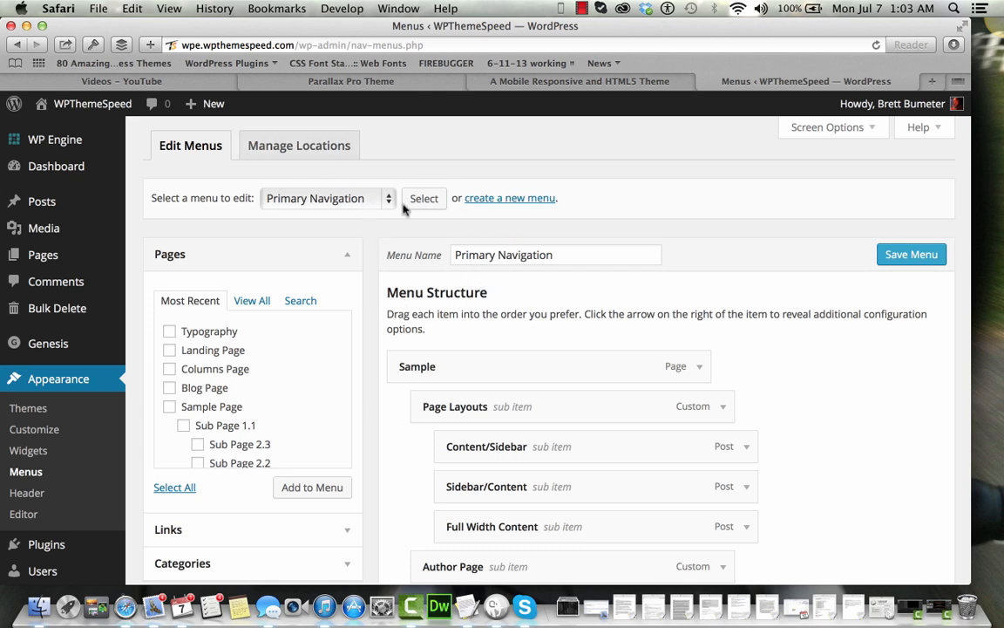
{"action": "left_click", "coordinate": [358, 200]}
{"action": "left_click", "coordinate": [359, 215]}
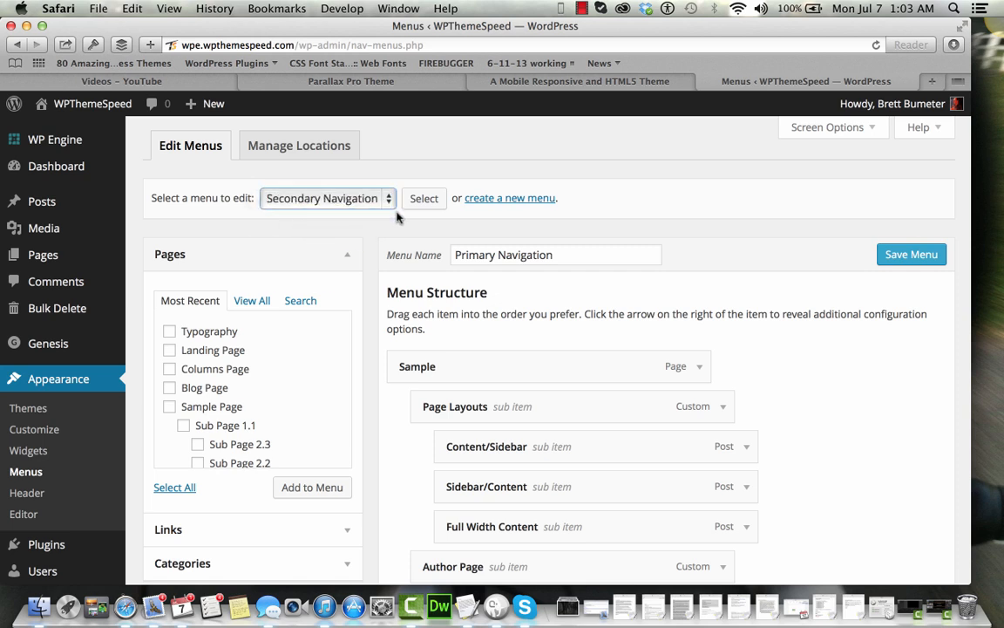
{"action": "left_click", "coordinate": [425, 200]}
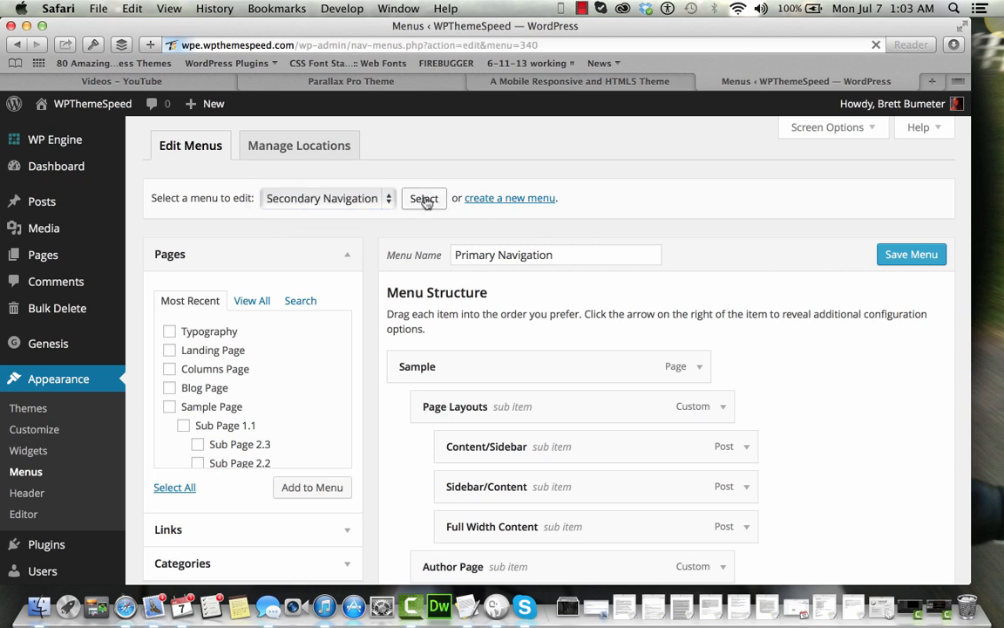
Examine the Secondary Navigation menu's category structure and compare it with the demo page's menus
{"action": "scroll", "coordinate": [764, 349], "scroll_direction": "down", "scroll_amount": 10}
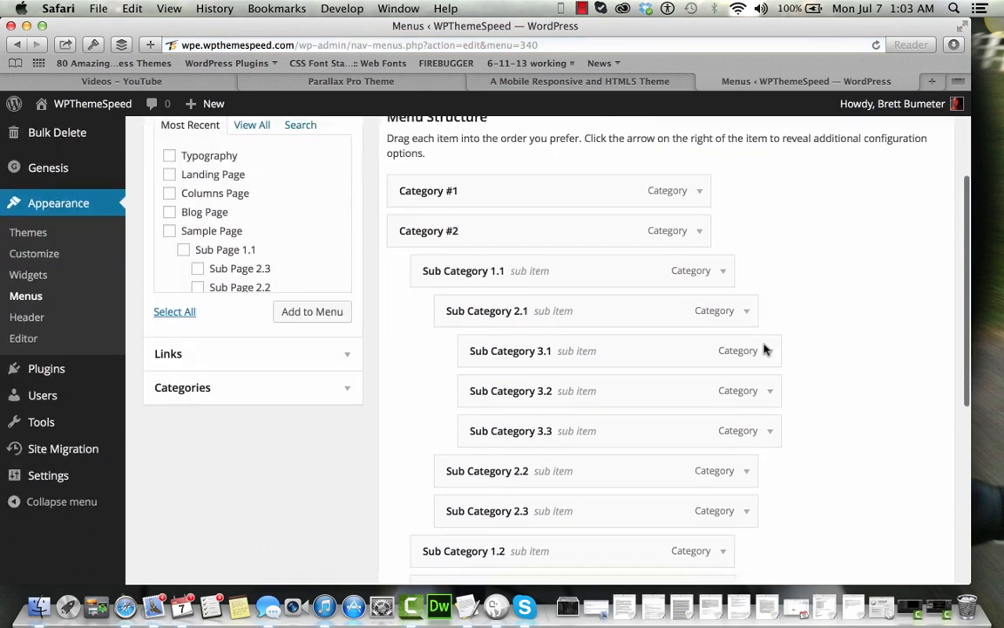
{"action": "scroll", "coordinate": [765, 348], "scroll_direction": "up", "scroll_amount": 5}
{"action": "scroll", "coordinate": [764, 348], "scroll_direction": "up", "scroll_amount": 3}
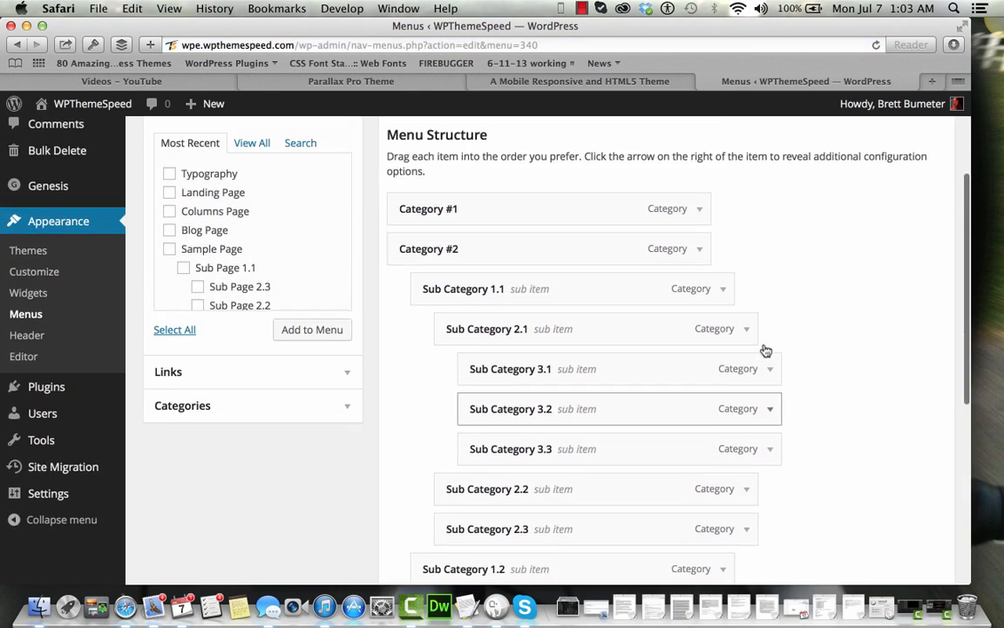
{"action": "scroll", "coordinate": [764, 349], "scroll_direction": "down", "scroll_amount": 5}
{"action": "scroll", "coordinate": [764, 349], "scroll_direction": "up", "scroll_amount": 2}
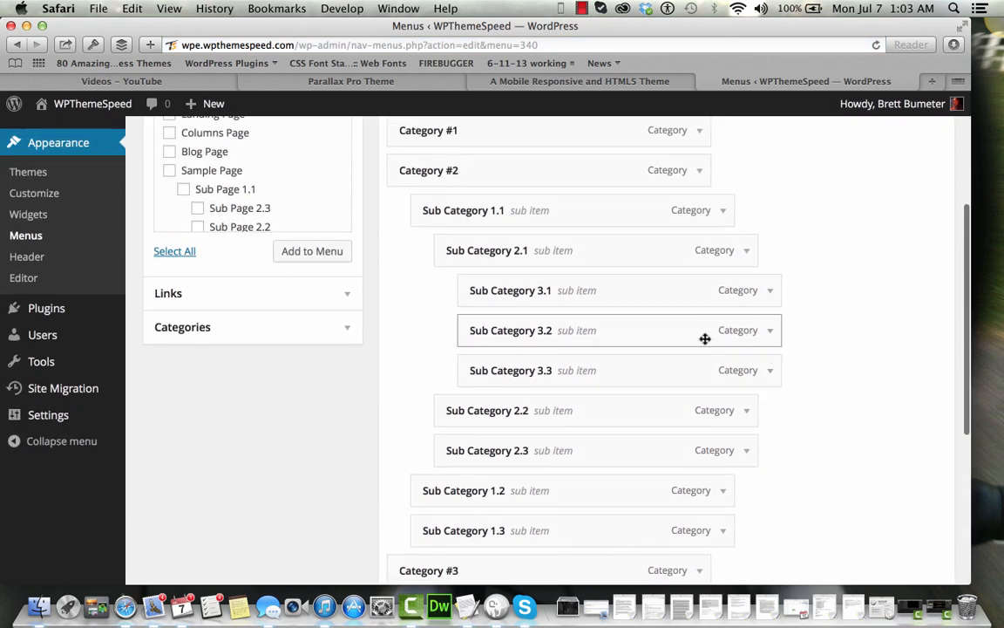
{"action": "left_click", "coordinate": [530, 84]}
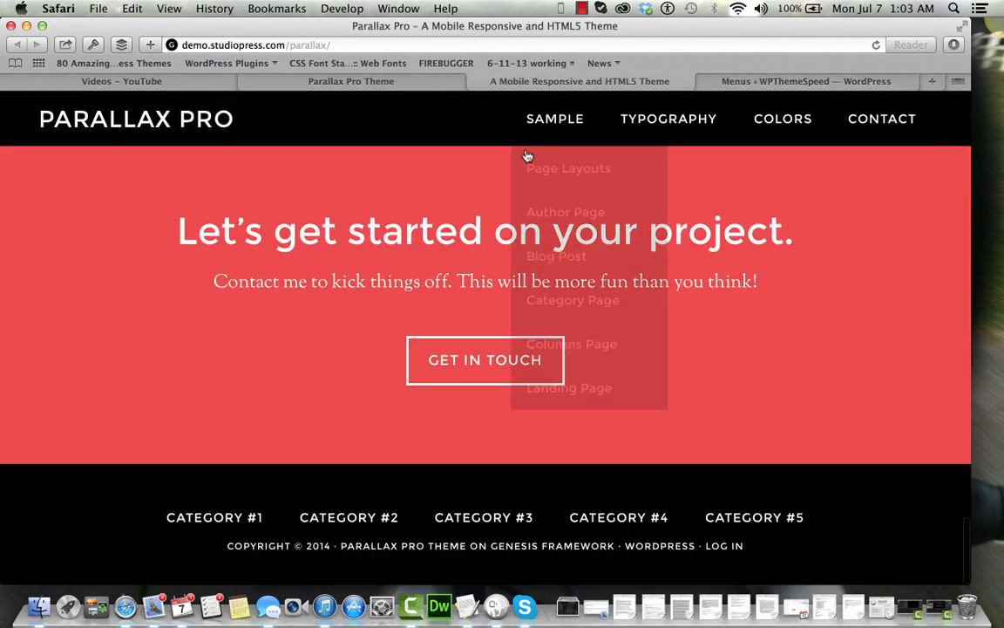
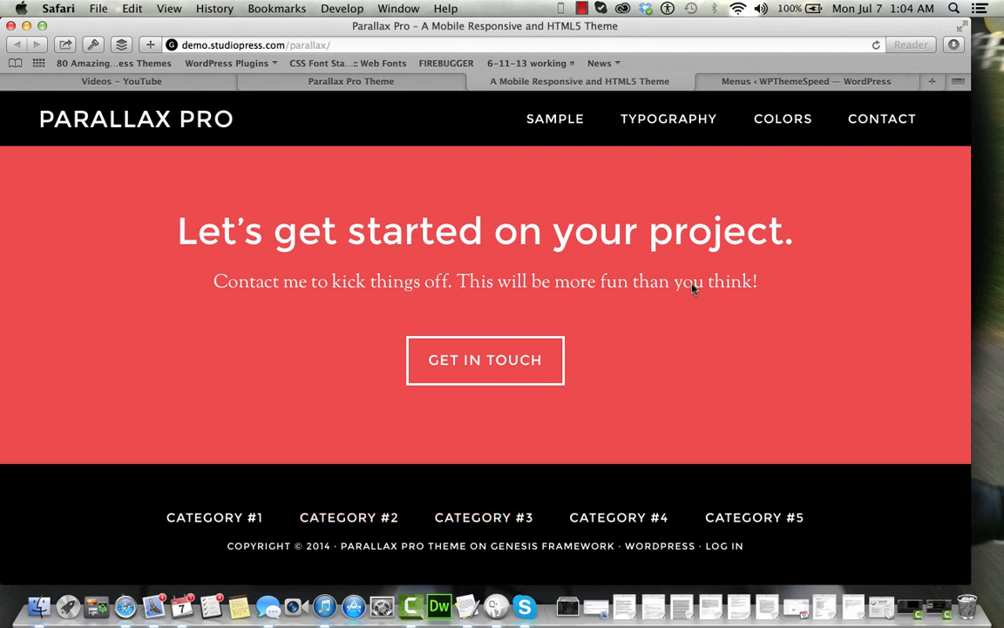
Assign Primary Navigation and Secondary Navigation to their matching theme locations and save the changes
{"action": "left_click", "coordinate": [759, 81]}
{"action": "scroll", "coordinate": [464, 336], "scroll_direction": "up", "scroll_amount": 5}
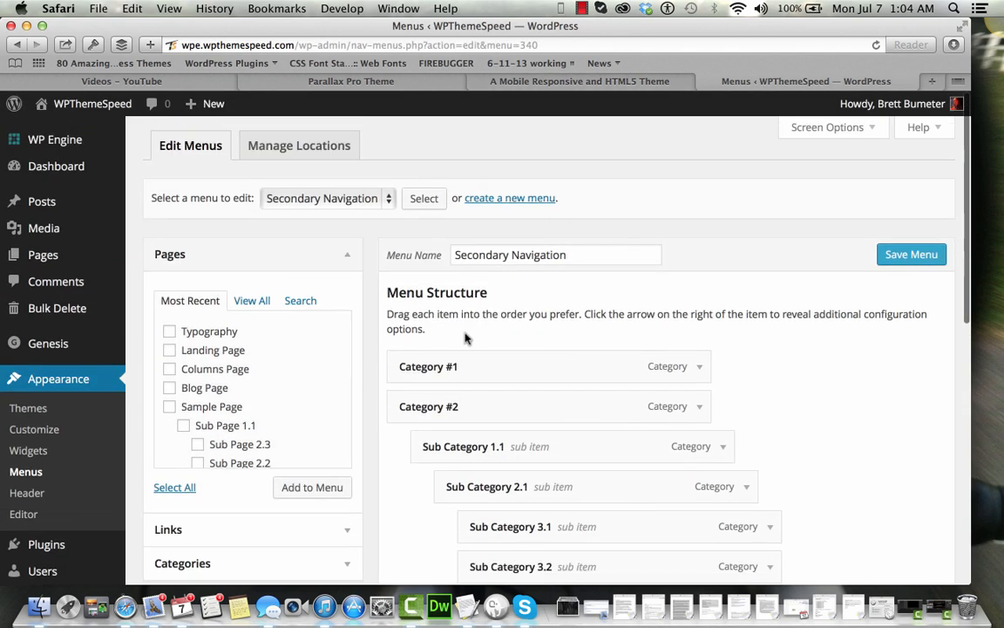
{"action": "left_click", "coordinate": [325, 142]}
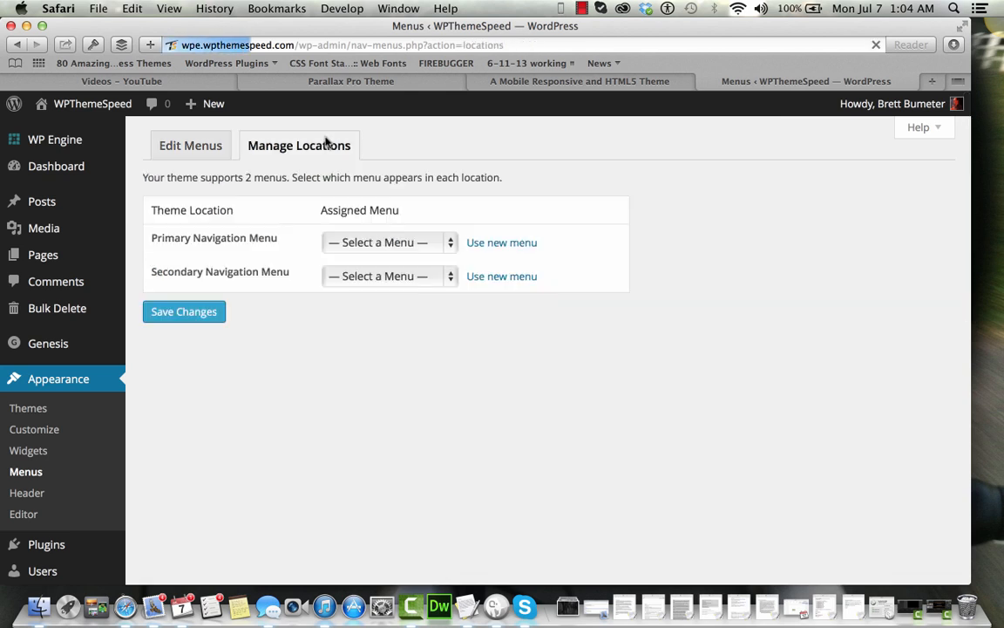
{"action": "left_click", "coordinate": [379, 242]}
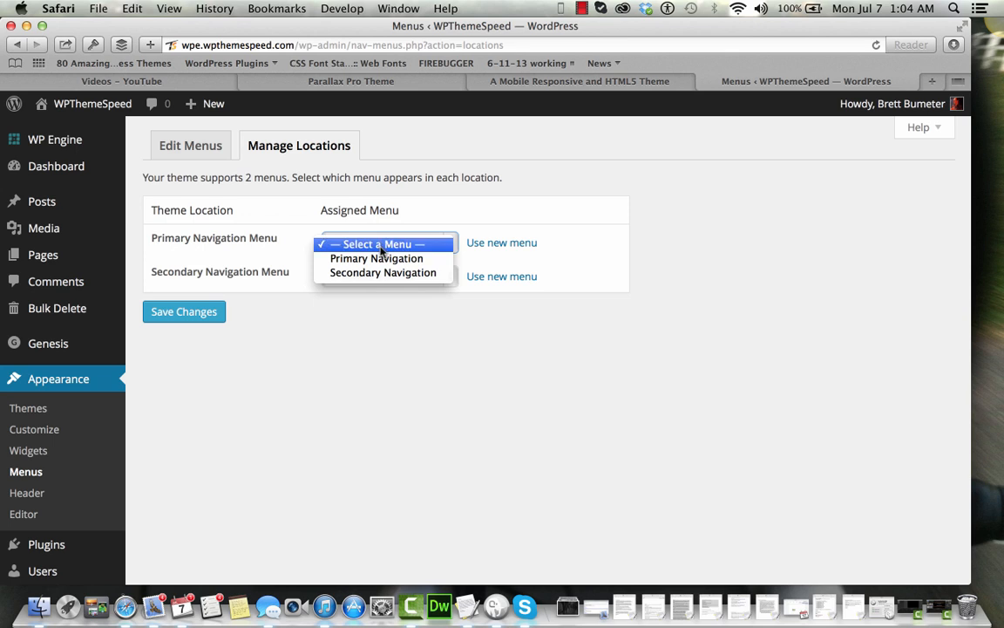
{"action": "left_click", "coordinate": [384, 259]}
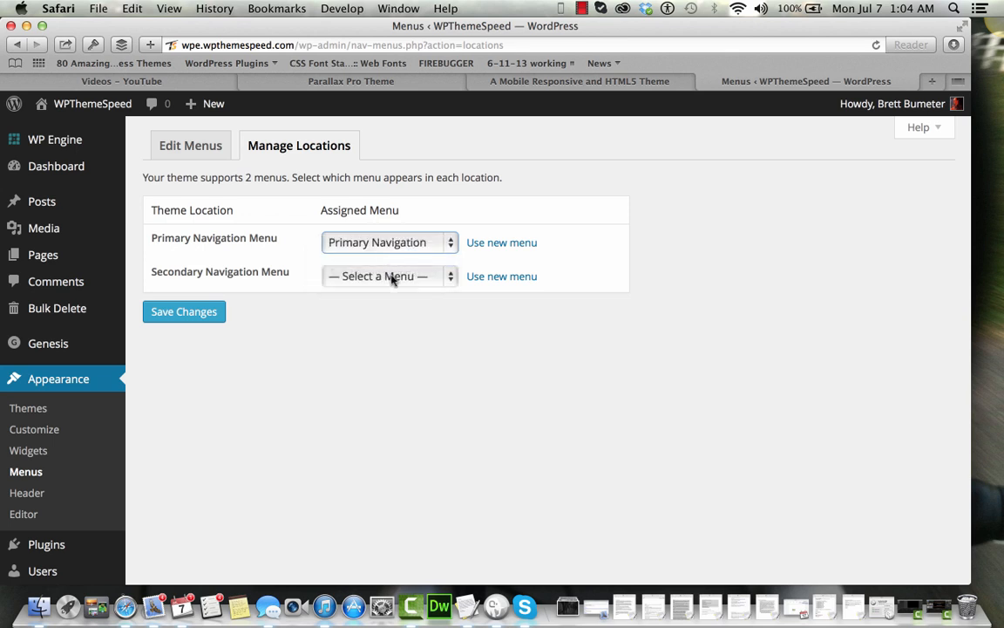
{"action": "left_click", "coordinate": [392, 277]}
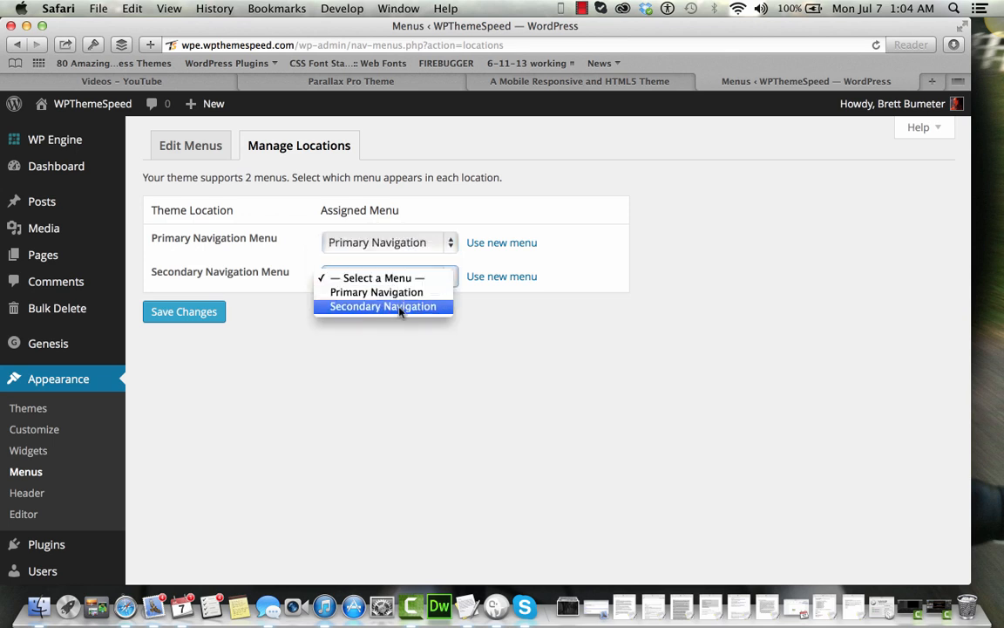
{"action": "left_click", "coordinate": [400, 308]}
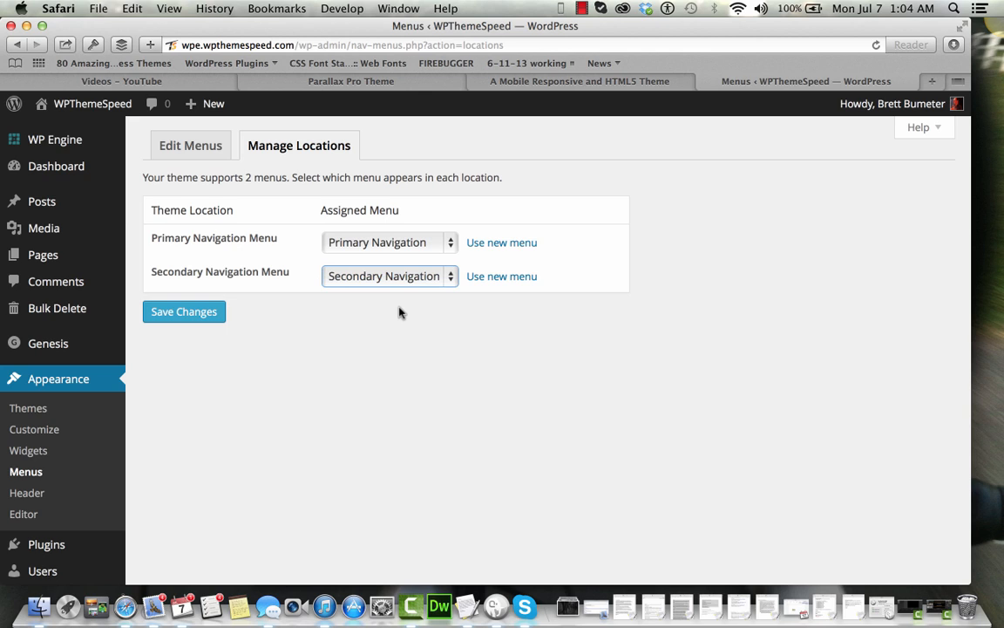
{"action": "left_click", "coordinate": [176, 312]}
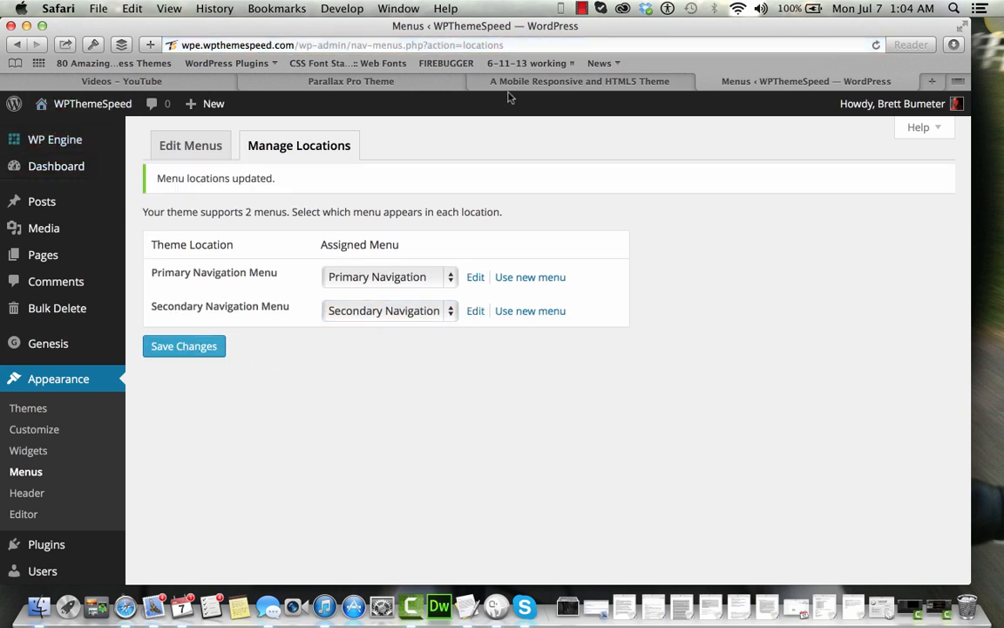
Check the demo page's menus, open the live site in a new window, examine its header and footer menus, and close the window
{"action": "left_click", "coordinate": [459, 81]}
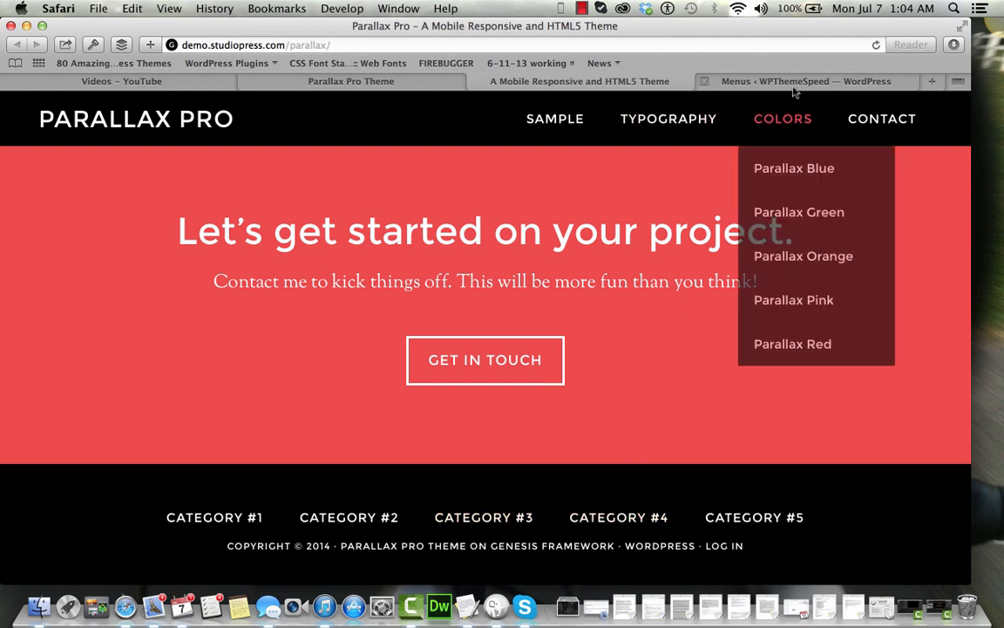
{"action": "left_click", "coordinate": [717, 80]}
{"action": "mouse_move", "coordinate": [95, 107]}
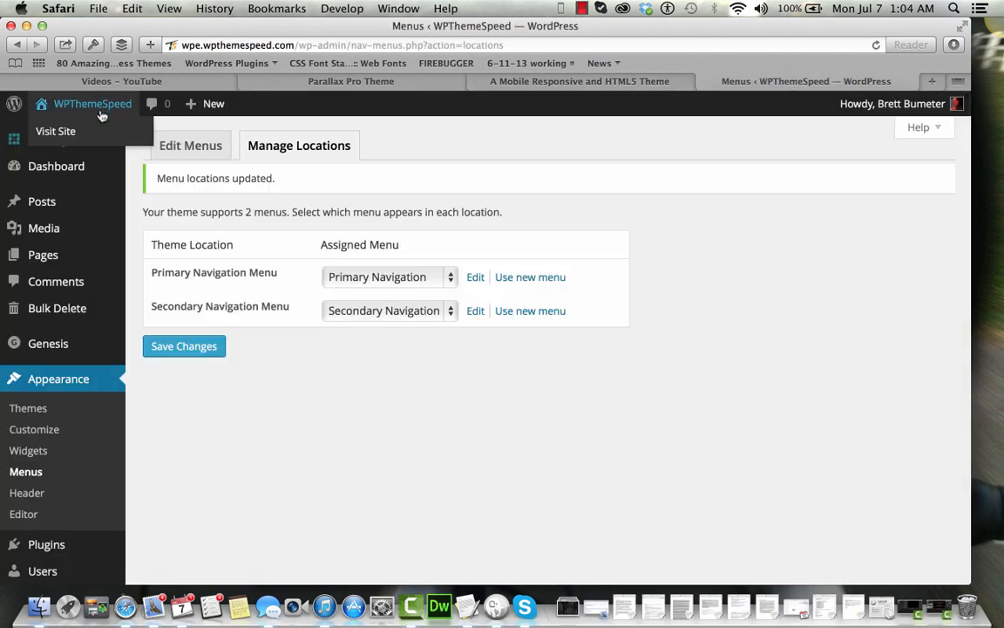
{"action": "right_click", "coordinate": [98, 131]}
{"action": "left_click", "coordinate": [106, 150]}
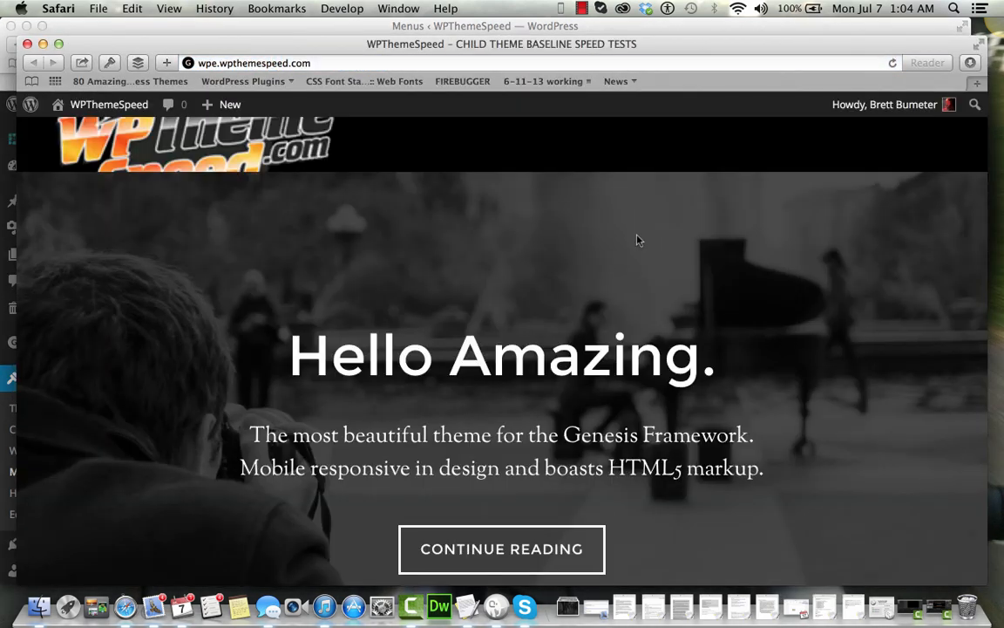
{"action": "scroll", "coordinate": [637, 240], "scroll_direction": "down", "scroll_amount": 10}
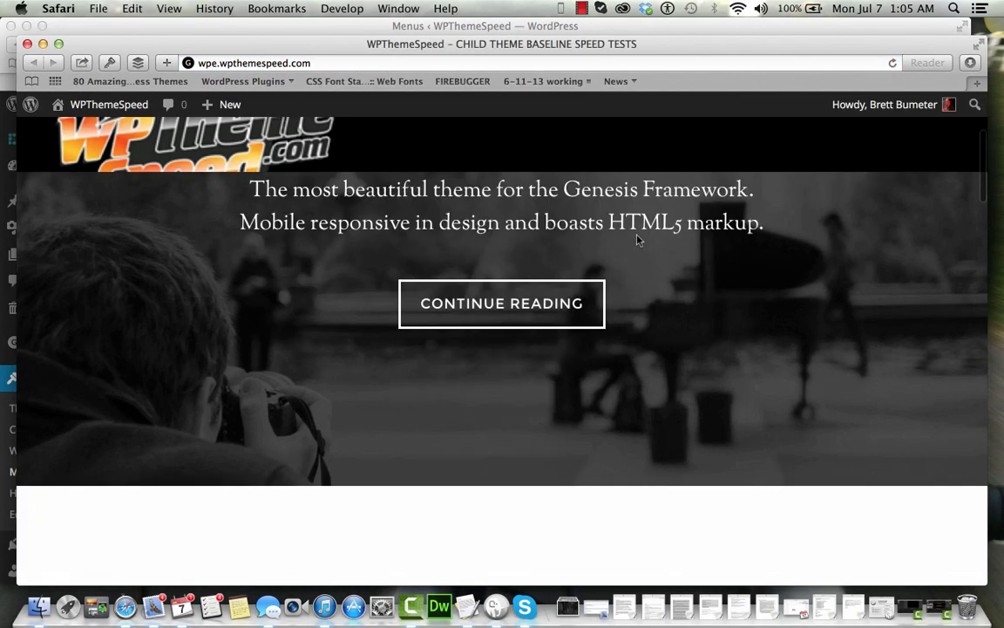
{"action": "scroll", "coordinate": [637, 241], "scroll_direction": "down", "scroll_amount": 15}
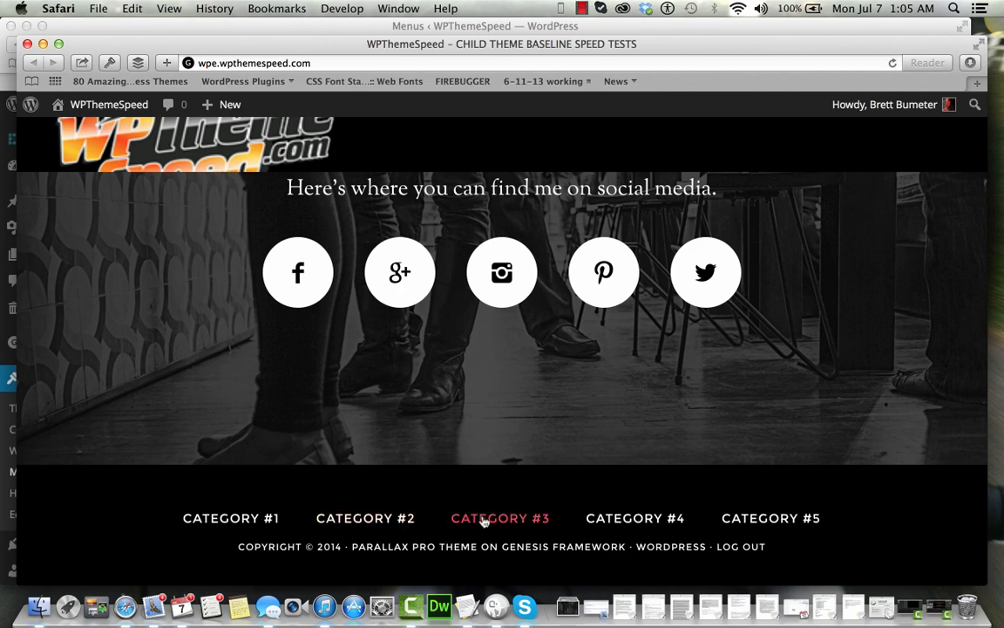
{"action": "left_click", "coordinate": [27, 45]}
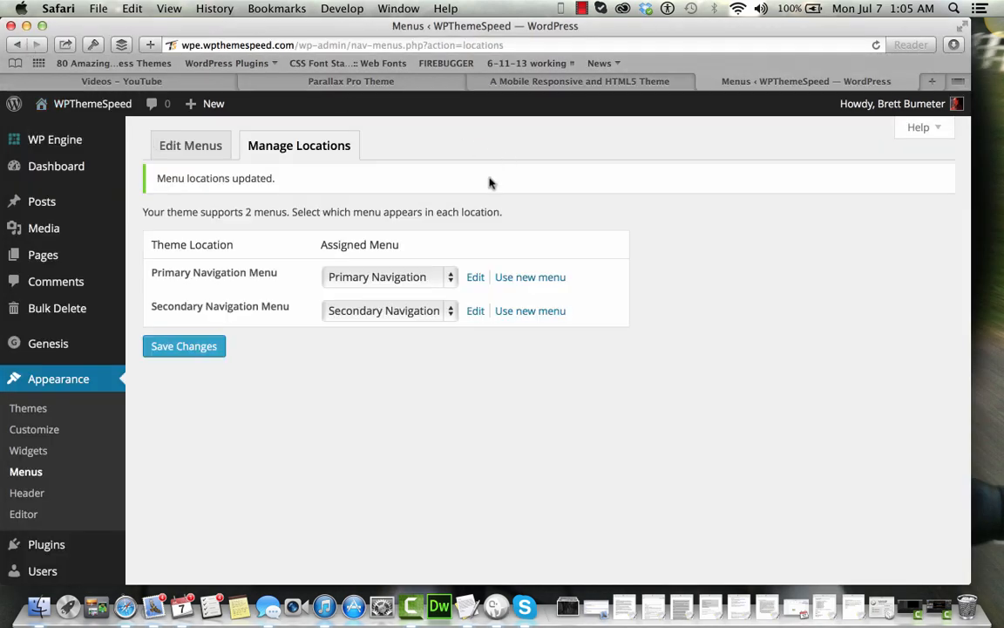
Clear the menu assigned to the Primary Navigation Menu location and save the changes
{"action": "left_click", "coordinate": [442, 278]}
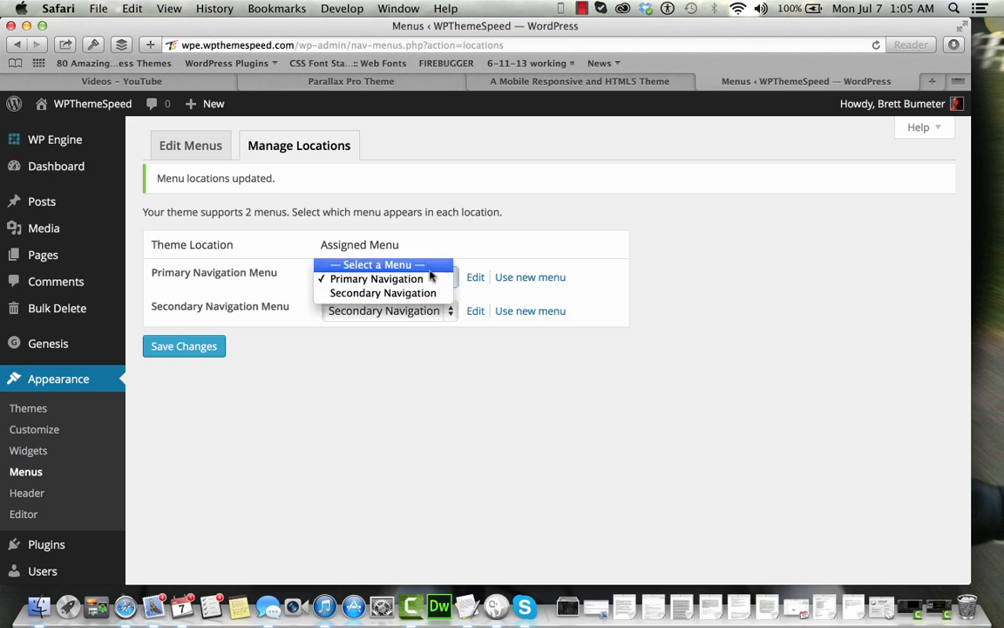
{"action": "left_click", "coordinate": [429, 267]}
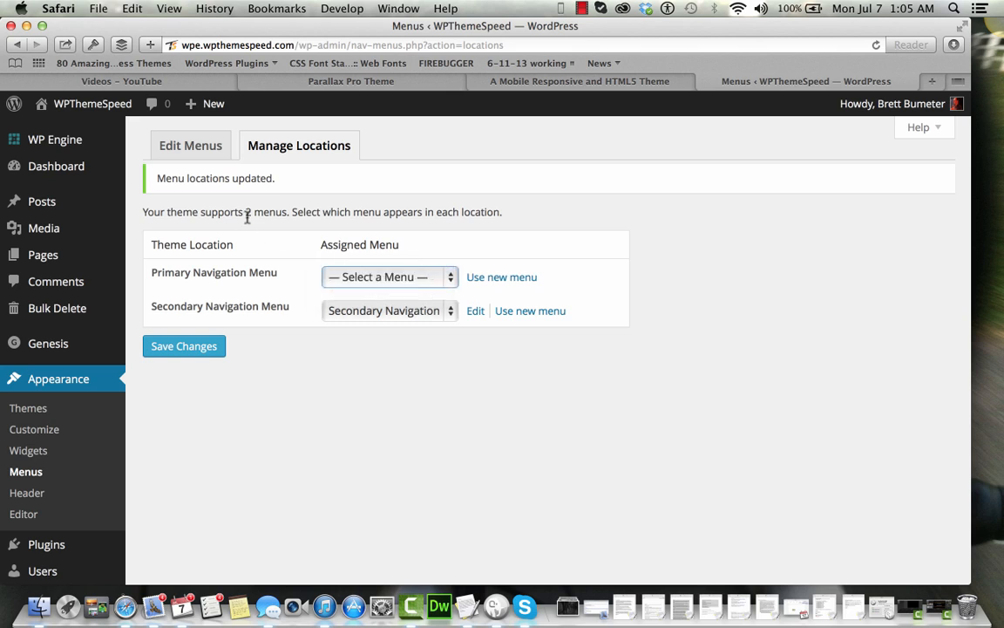
{"action": "left_click", "coordinate": [209, 346]}
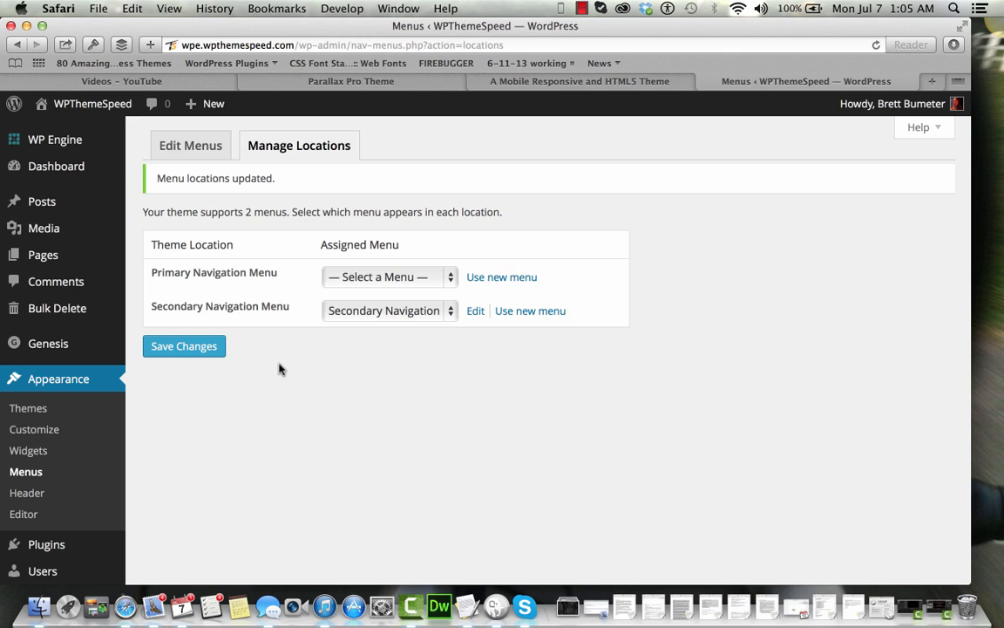
Open the Widgets page, expand Home Sections 1 to 5 to examine their widgets, and collapse Home Section 5
{"action": "left_click", "coordinate": [47, 452]}
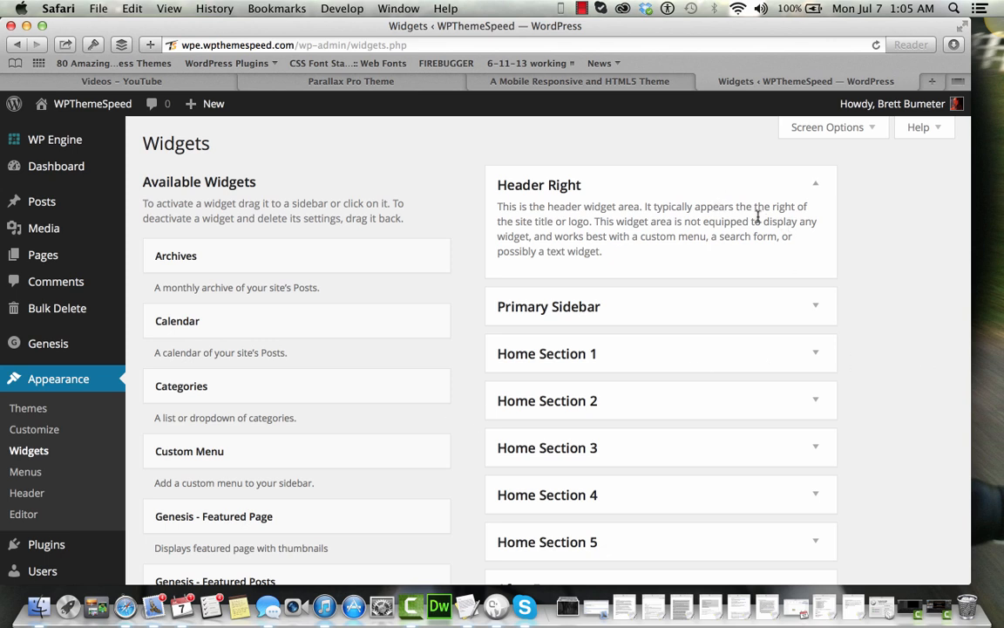
{"action": "left_click", "coordinate": [817, 186]}
{"action": "left_click", "coordinate": [817, 187]}
{"action": "scroll", "coordinate": [502, 351], "scroll_direction": "down", "scroll_amount": 2}
{"action": "left_click", "coordinate": [811, 270]}
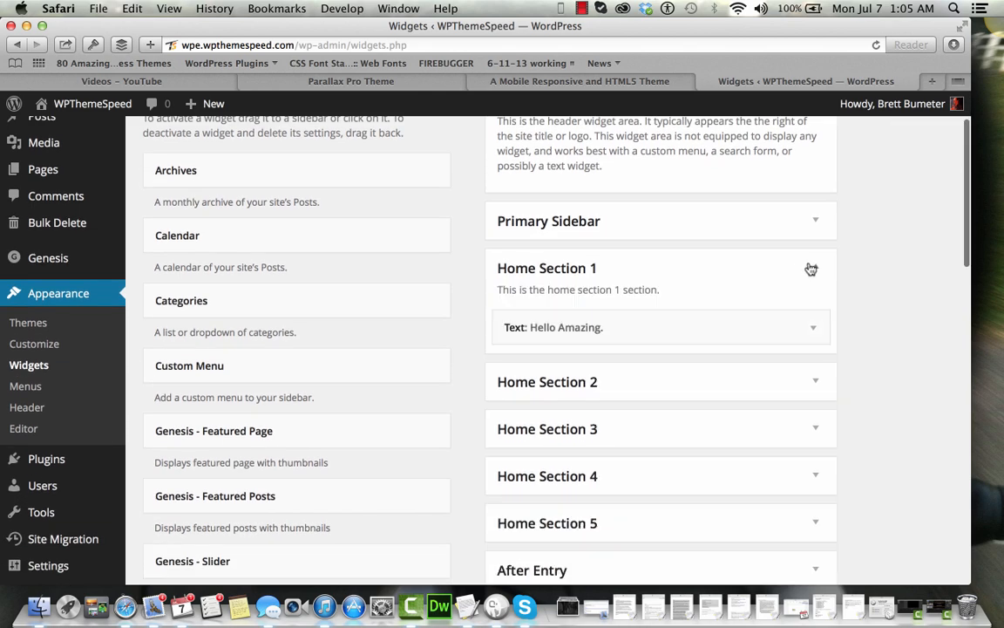
{"action": "left_click", "coordinate": [814, 382]}
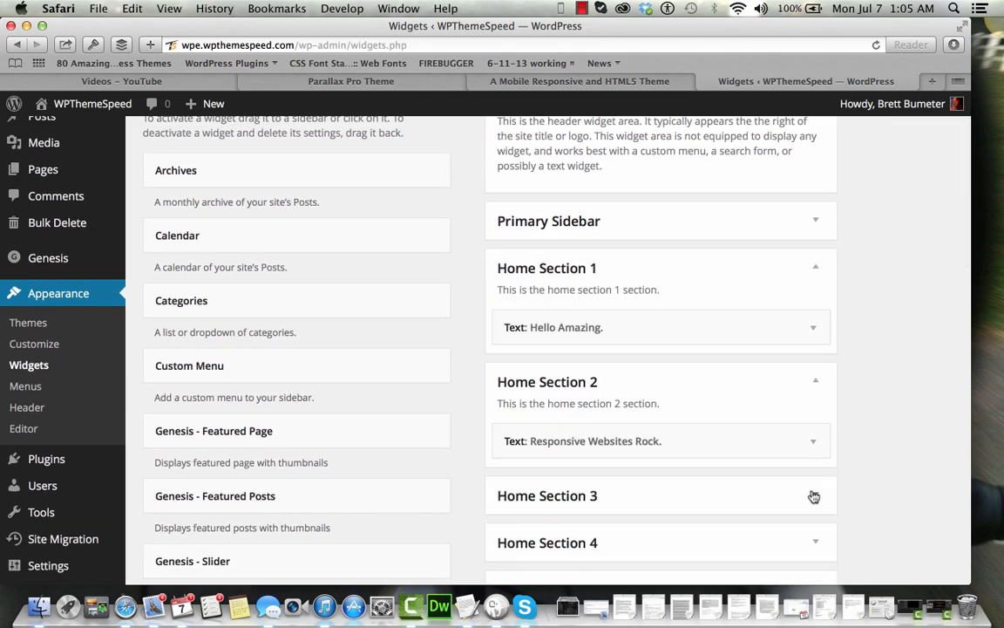
{"action": "left_click", "coordinate": [814, 496]}
{"action": "scroll", "coordinate": [813, 493], "scroll_direction": "down", "scroll_amount": 5}
{"action": "left_click", "coordinate": [819, 407]}
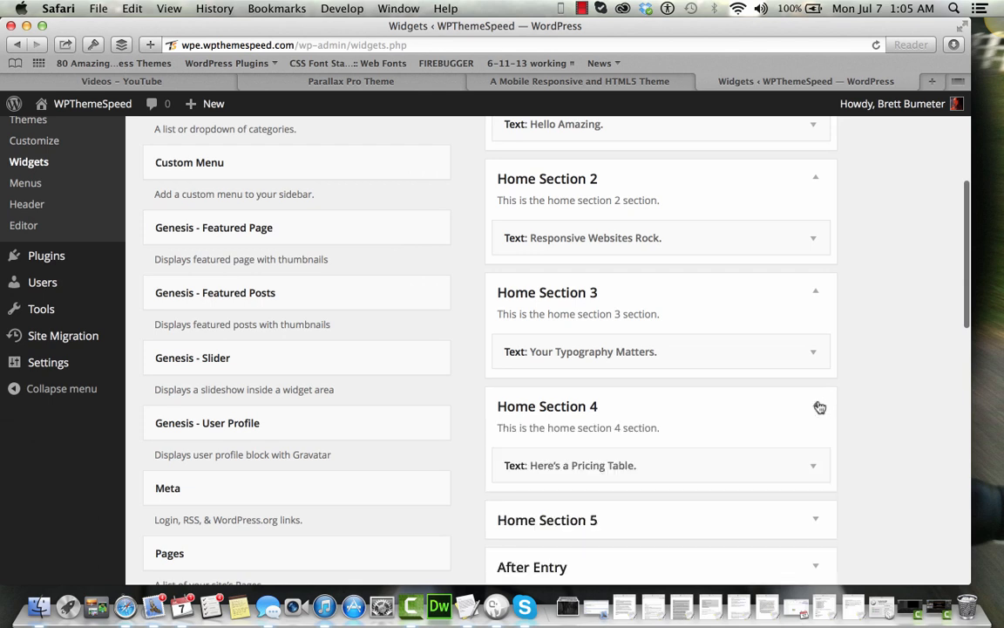
{"action": "scroll", "coordinate": [819, 407], "scroll_direction": "down", "scroll_amount": 4}
{"action": "left_click", "coordinate": [818, 373]}
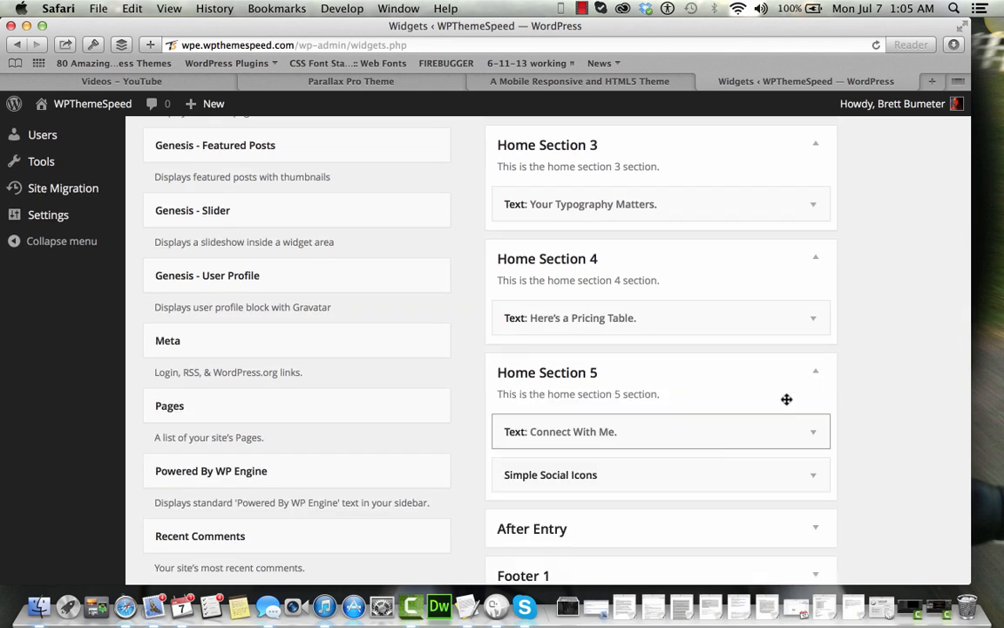
{"action": "left_click", "coordinate": [816, 372]}
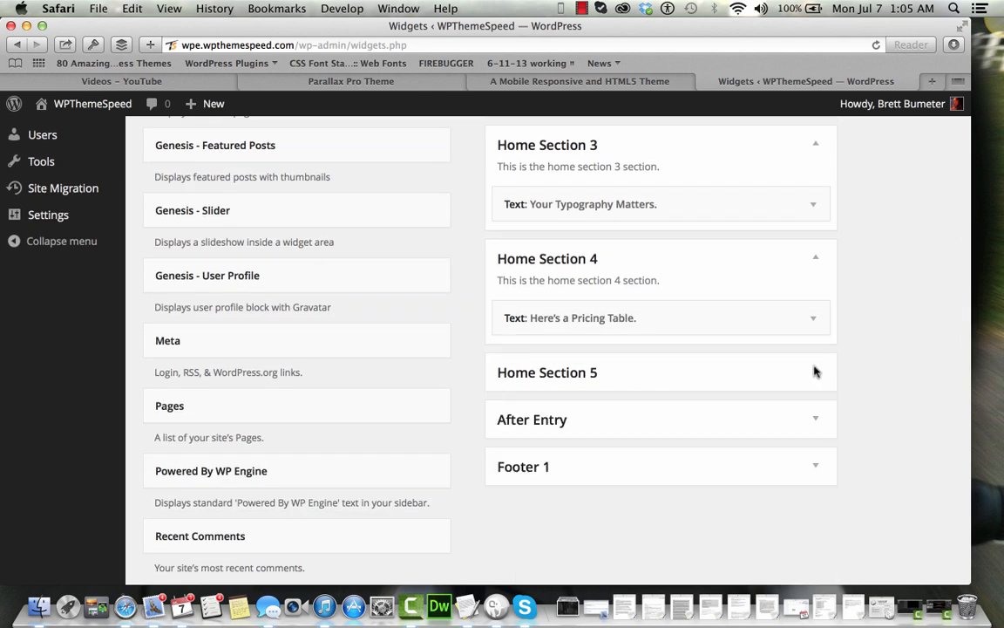
Collapse the Home Section 4, Home Section 1 and Home Section 2 widget areas
{"action": "left_click", "coordinate": [820, 259]}
{"action": "scroll", "coordinate": [820, 258], "scroll_direction": "up", "scroll_amount": 10}
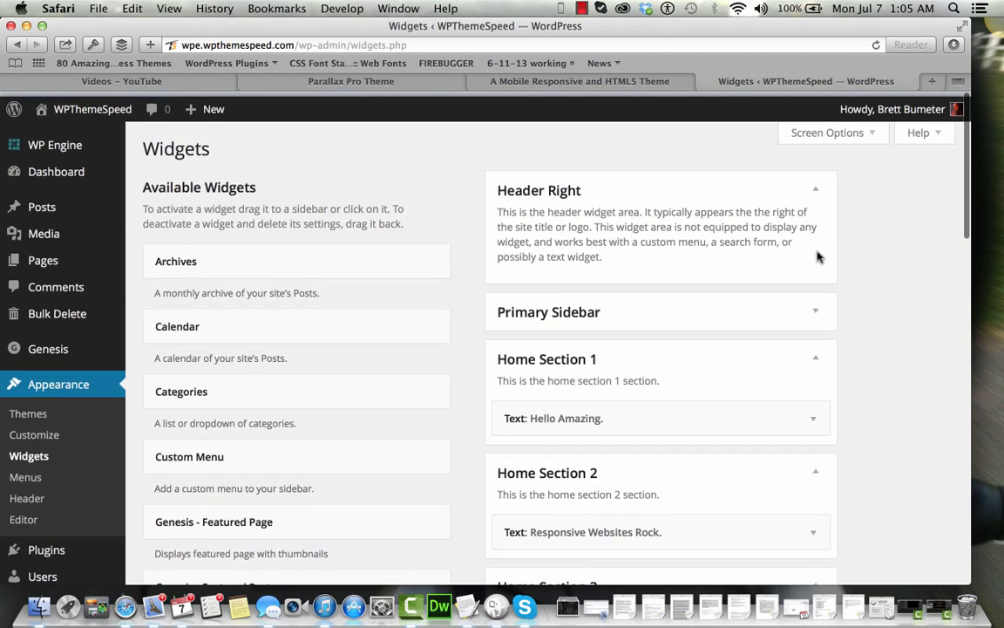
{"action": "left_click", "coordinate": [814, 353]}
{"action": "left_click", "coordinate": [819, 400]}
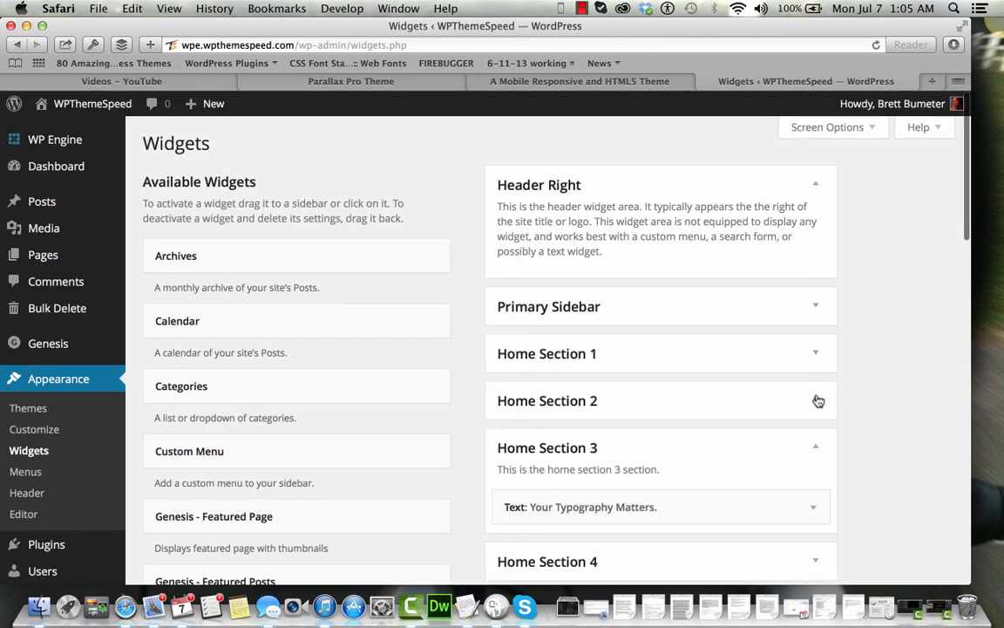
Add a Custom Menu widget to Header Right, select the Primary Navigation menu for it, and save the widget
{"action": "left_click", "coordinate": [392, 455]}
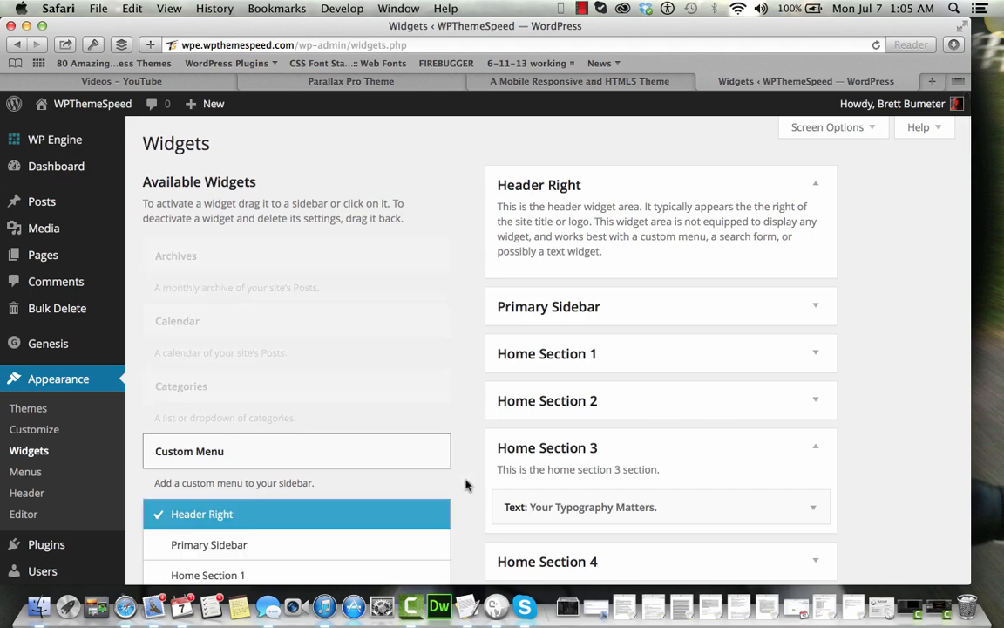
{"action": "scroll", "coordinate": [453, 475], "scroll_direction": "down", "scroll_amount": 5}
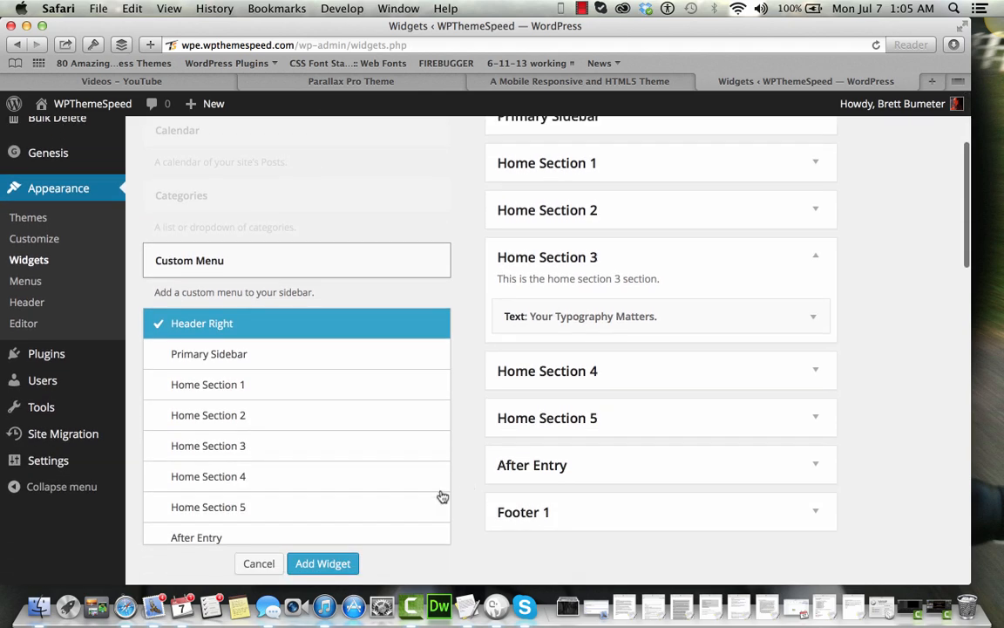
{"action": "left_click", "coordinate": [318, 567]}
{"action": "scroll", "coordinate": [696, 237], "scroll_direction": "up", "scroll_amount": 2}
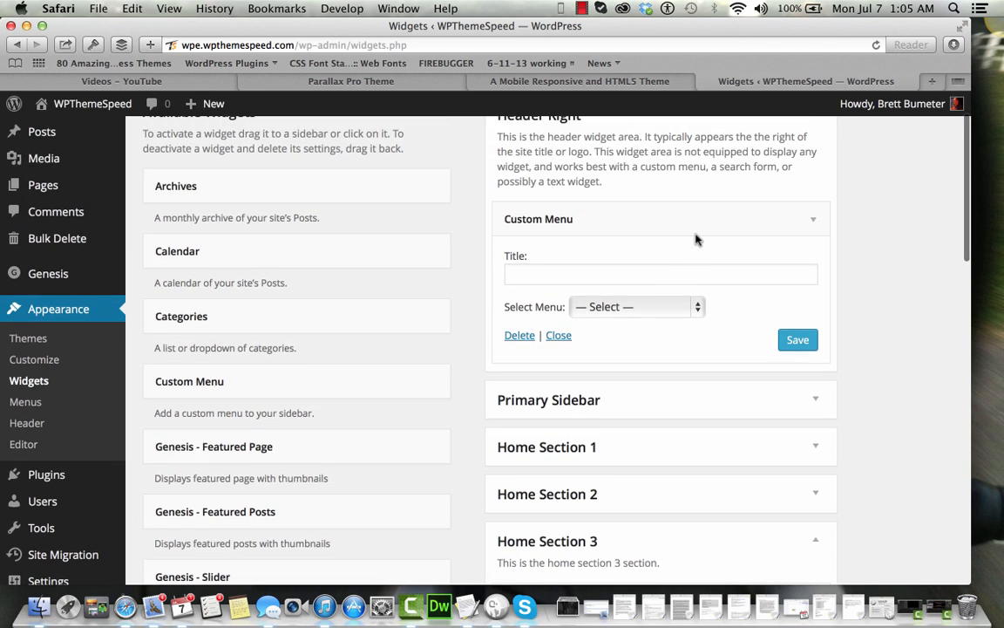
{"action": "left_click", "coordinate": [691, 306]}
{"action": "left_click", "coordinate": [688, 321]}
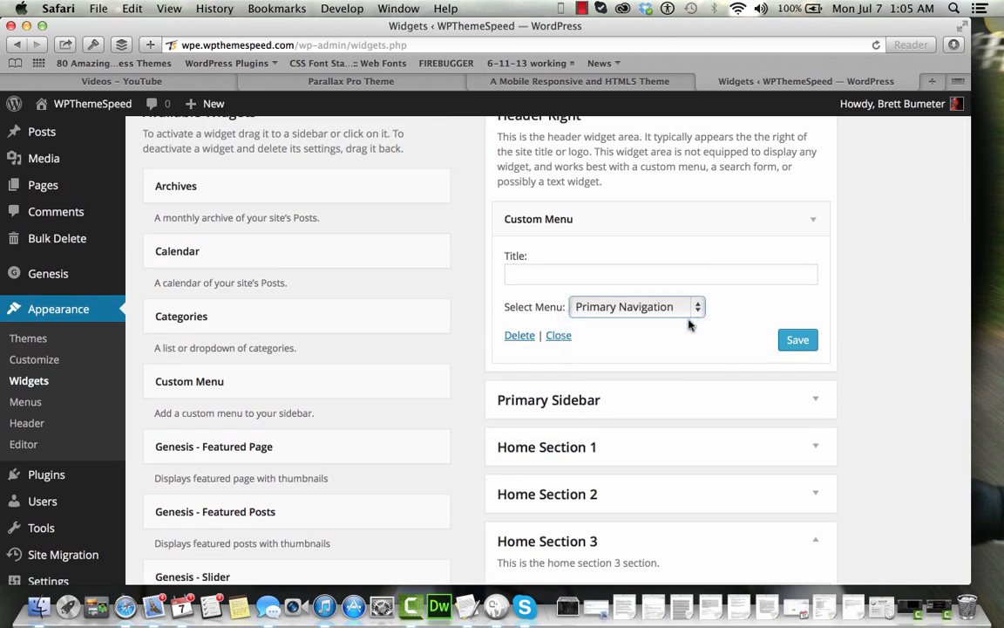
{"action": "left_click", "coordinate": [793, 342]}
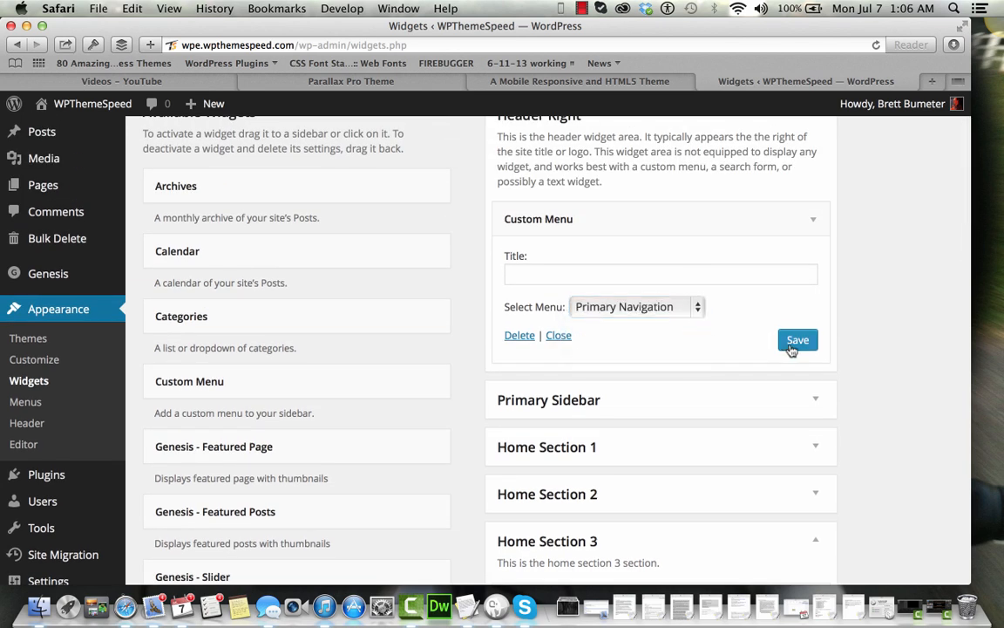
Open the live site in a new tab and examine the navigation menu in its header
{"action": "right_click", "coordinate": [95, 114]}
{"action": "left_click", "coordinate": [124, 122]}
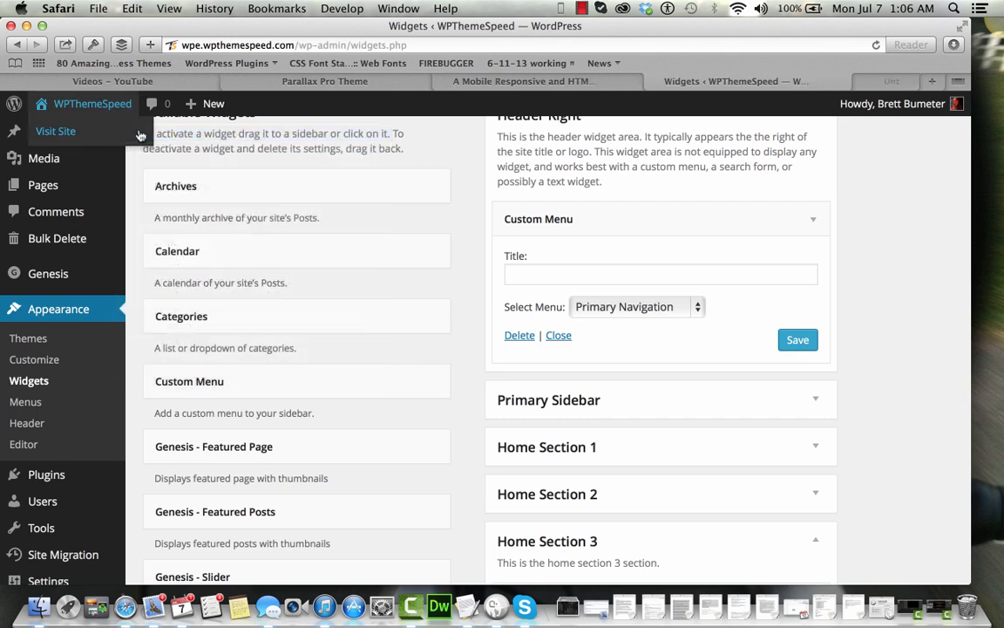
{"action": "left_click", "coordinate": [799, 81]}
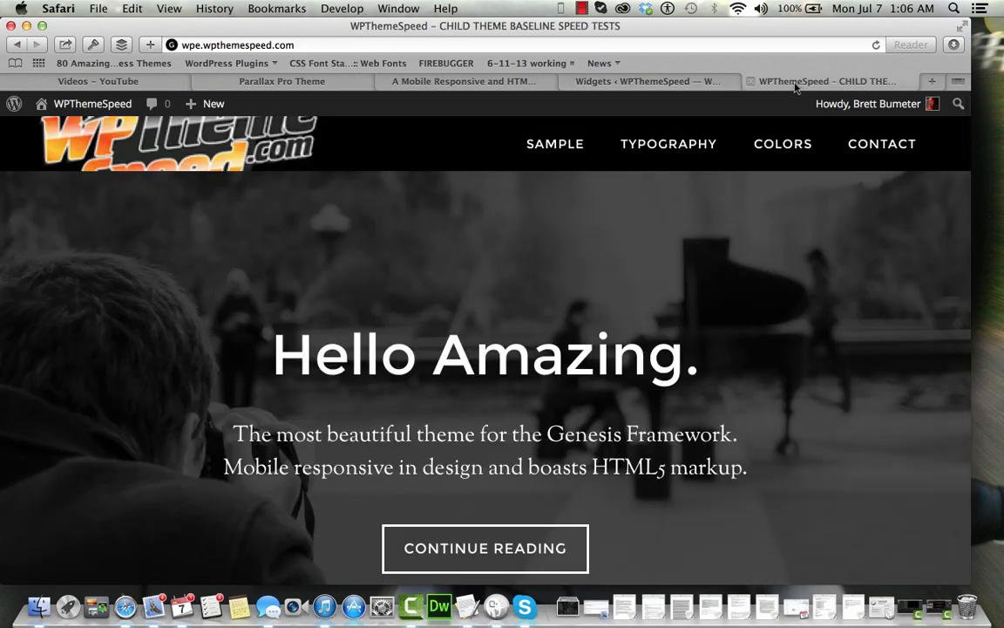
{"action": "mouse_move", "coordinate": [762, 149]}
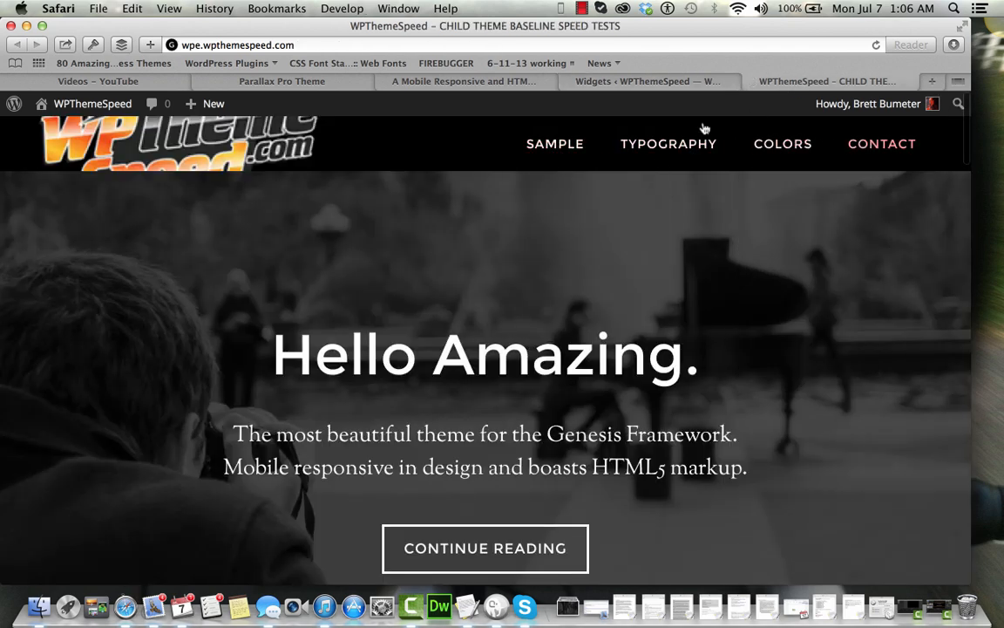
{"action": "mouse_move", "coordinate": [588, 170]}
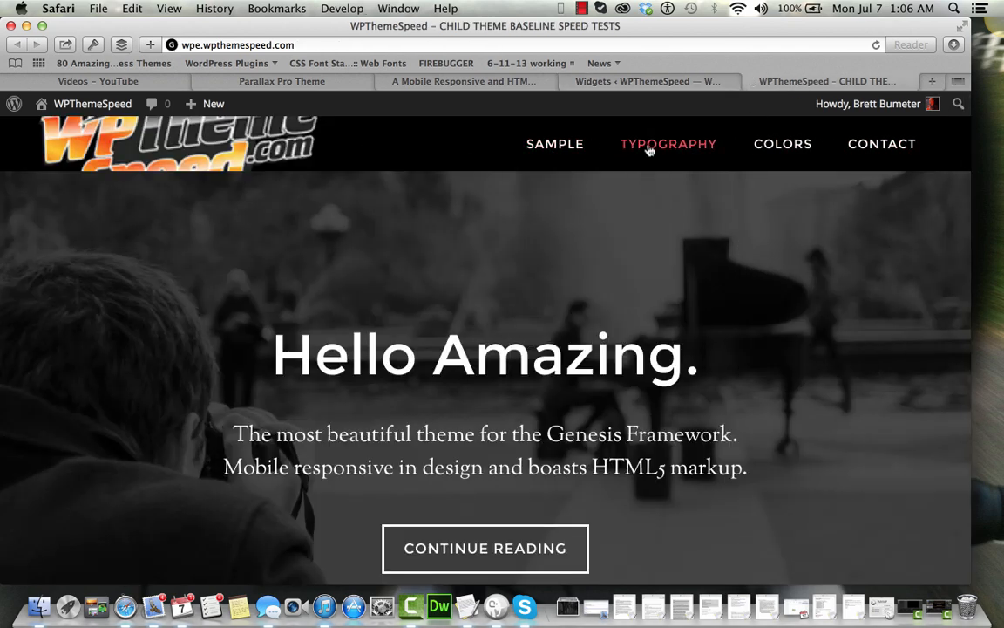
Open the theme's Header settings in the site admin, remove the header image, and save the changes
{"action": "left_click", "coordinate": [606, 81]}
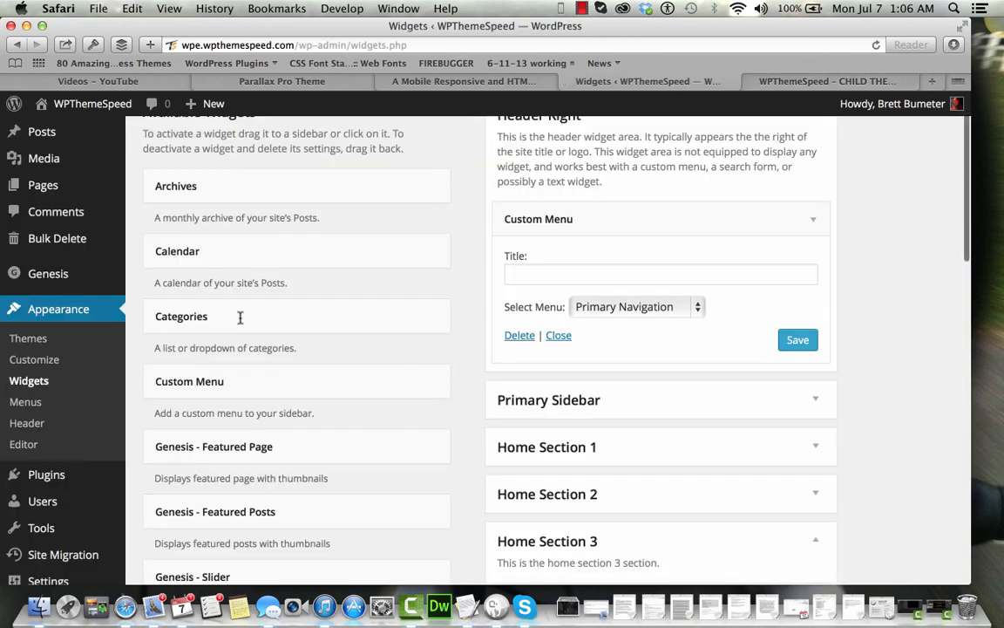
{"action": "left_click", "coordinate": [48, 426]}
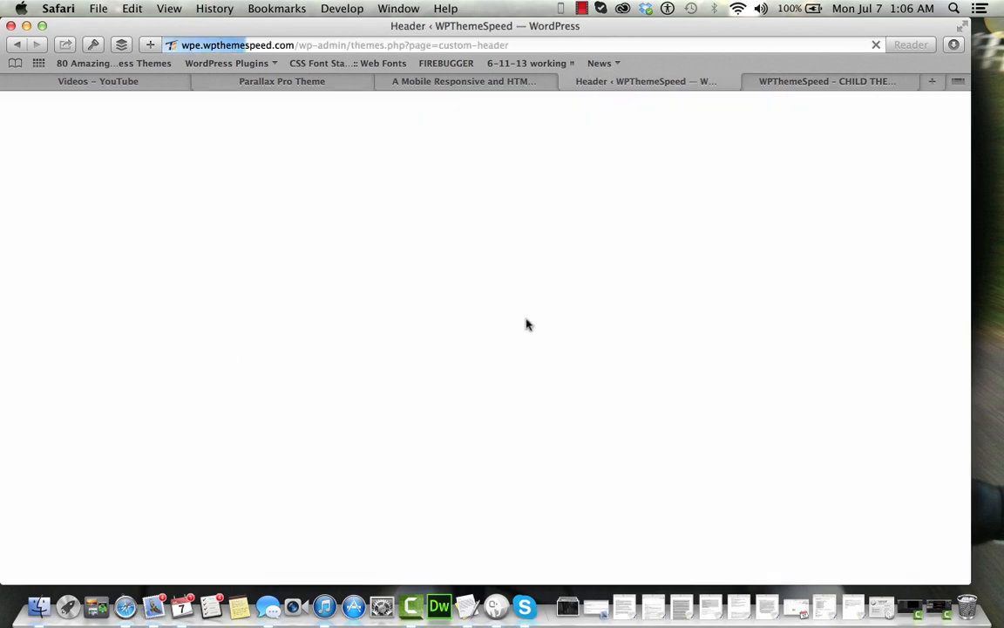
{"action": "scroll", "coordinate": [264, 425], "scroll_direction": "down", "scroll_amount": 3}
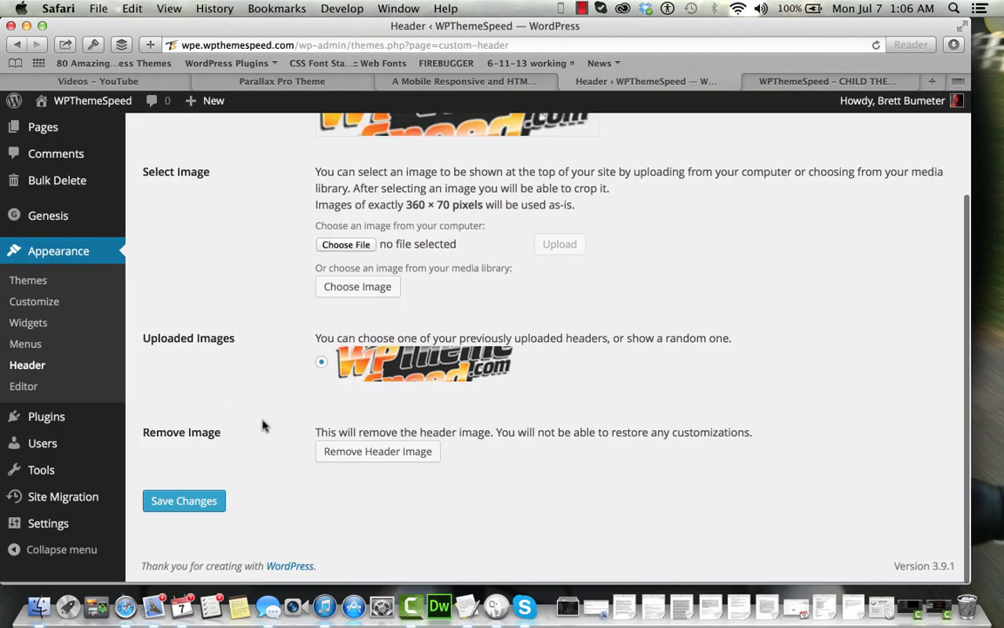
{"action": "left_click", "coordinate": [378, 454]}
{"action": "scroll", "coordinate": [372, 460], "scroll_direction": "down", "scroll_amount": 3}
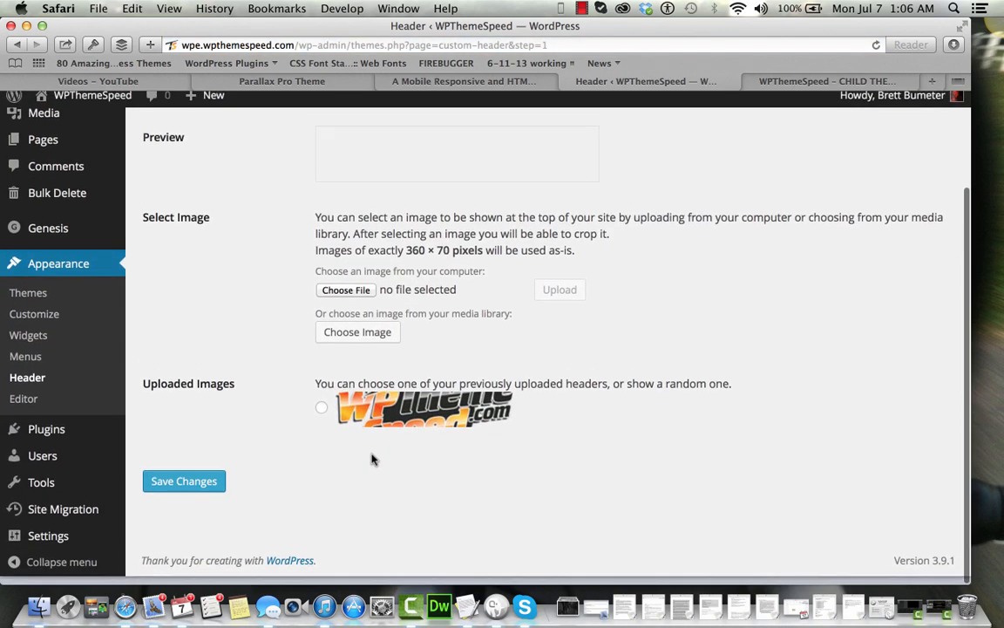
{"action": "left_click", "coordinate": [208, 491]}
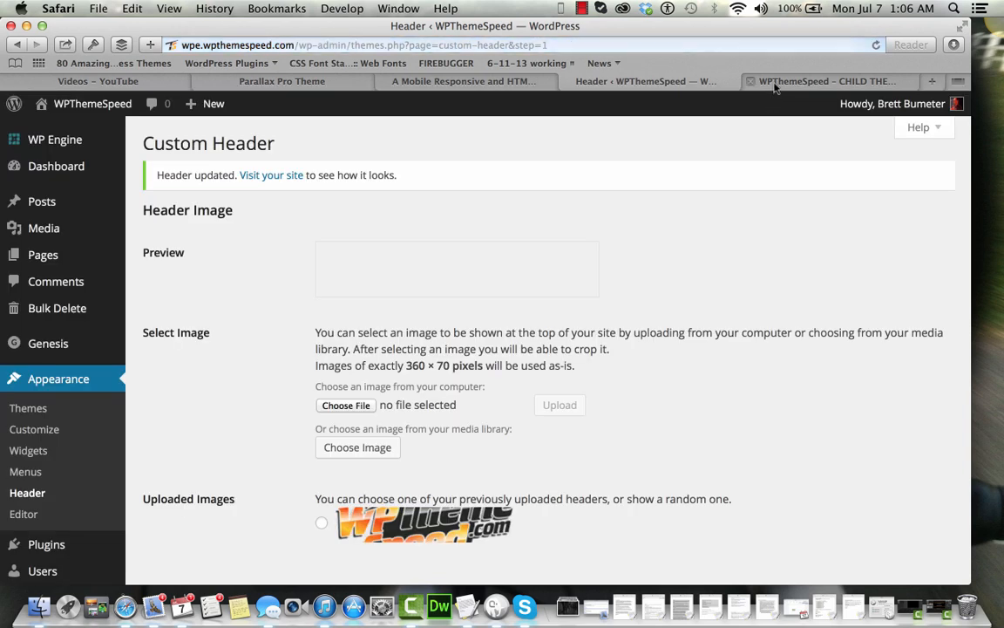
Reload the live site and compare its header title and menu with the Parallax Pro demo's header
{"action": "left_click", "coordinate": [776, 84]}
{"action": "left_click", "coordinate": [876, 46]}
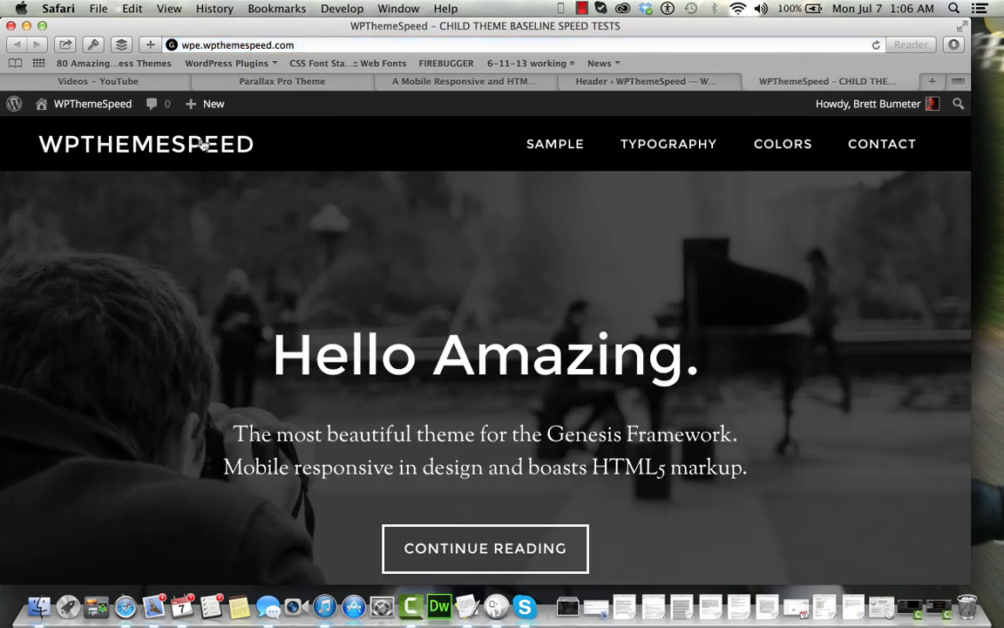
{"action": "left_click", "coordinate": [488, 83]}
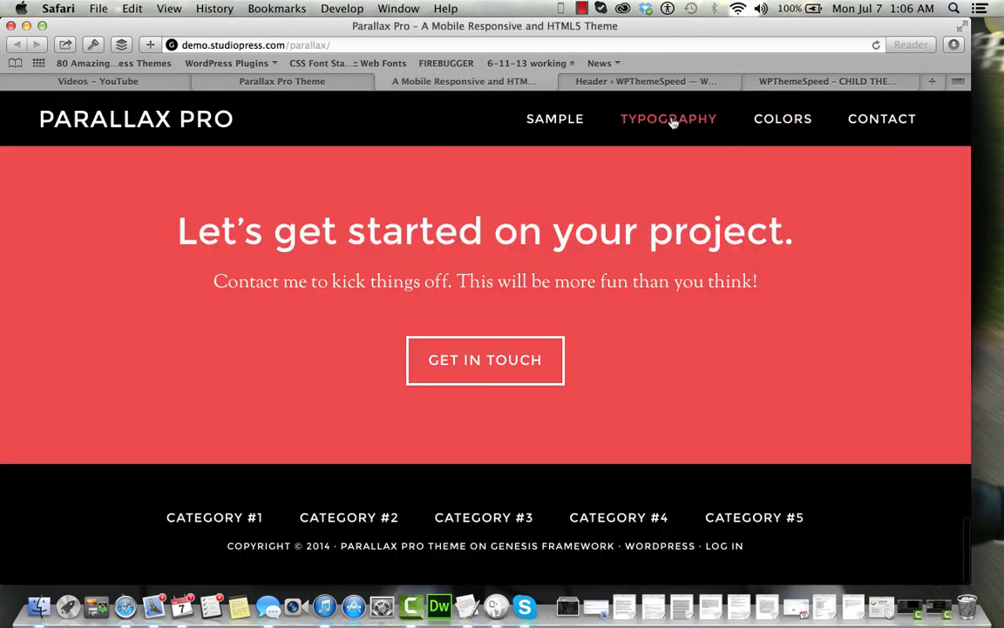
{"action": "left_click", "coordinate": [762, 80]}
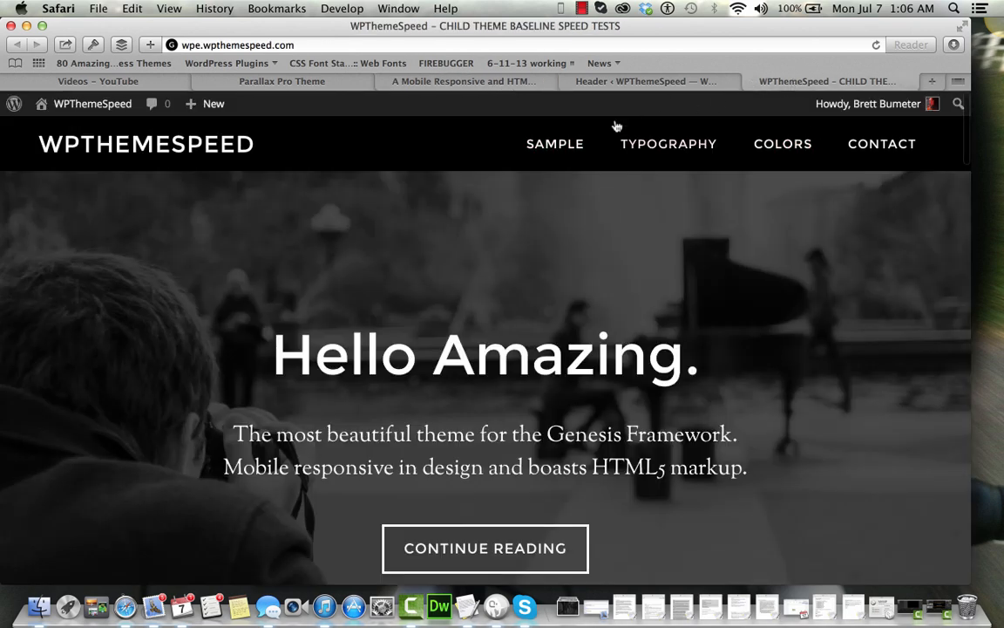
Examine the live home page's sections down to the social icons and footer menu, and return to its beginning
{"action": "mouse_move", "coordinate": [561, 151]}
{"action": "scroll", "coordinate": [611, 194], "scroll_direction": "down", "scroll_amount": 20}
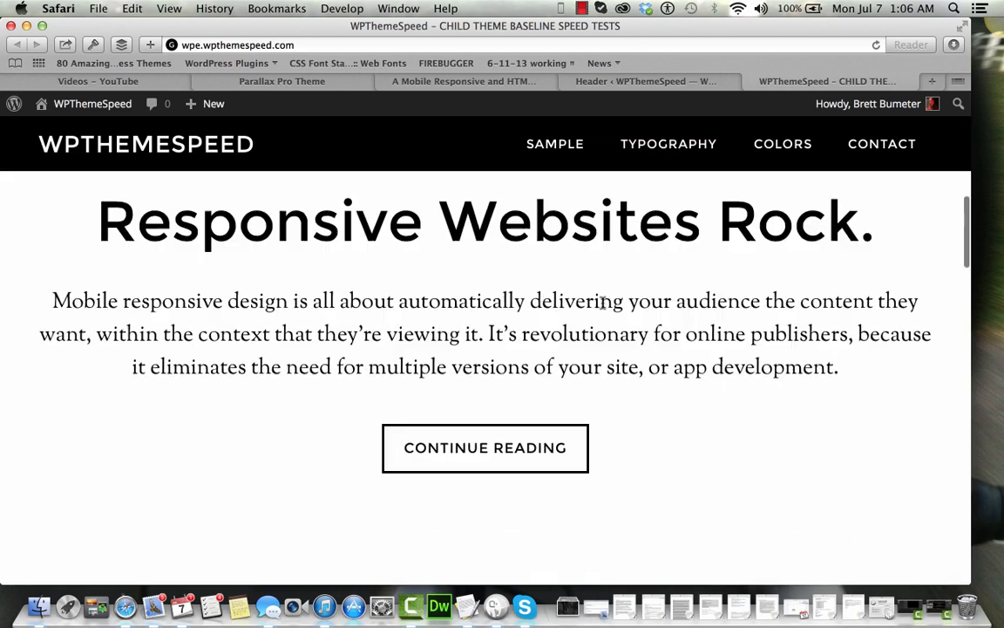
{"action": "scroll", "coordinate": [603, 308], "scroll_direction": "up", "scroll_amount": 10}
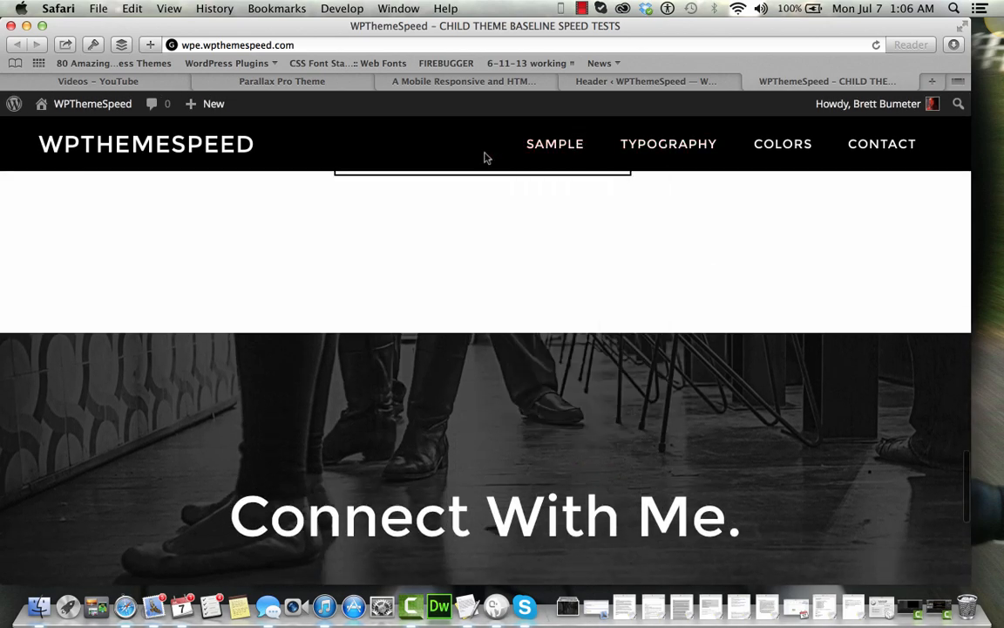
{"action": "scroll", "coordinate": [593, 329], "scroll_direction": "up", "scroll_amount": 4}
{"action": "scroll", "coordinate": [593, 330], "scroll_direction": "down", "scroll_amount": 4}
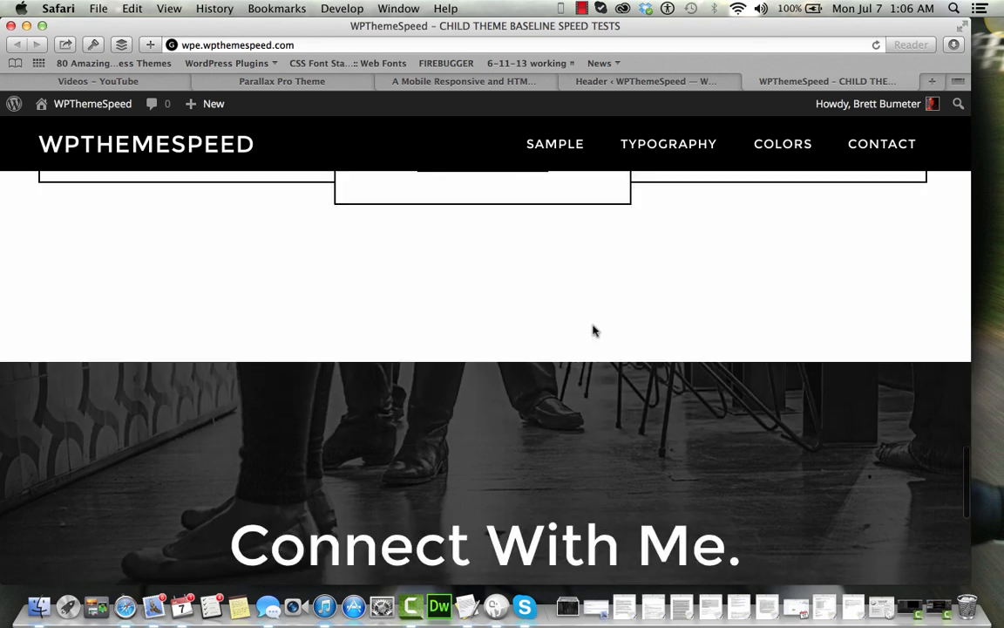
{"action": "scroll", "coordinate": [594, 329], "scroll_direction": "down", "scroll_amount": 3}
{"action": "scroll", "coordinate": [593, 330], "scroll_direction": "down", "scroll_amount": 4}
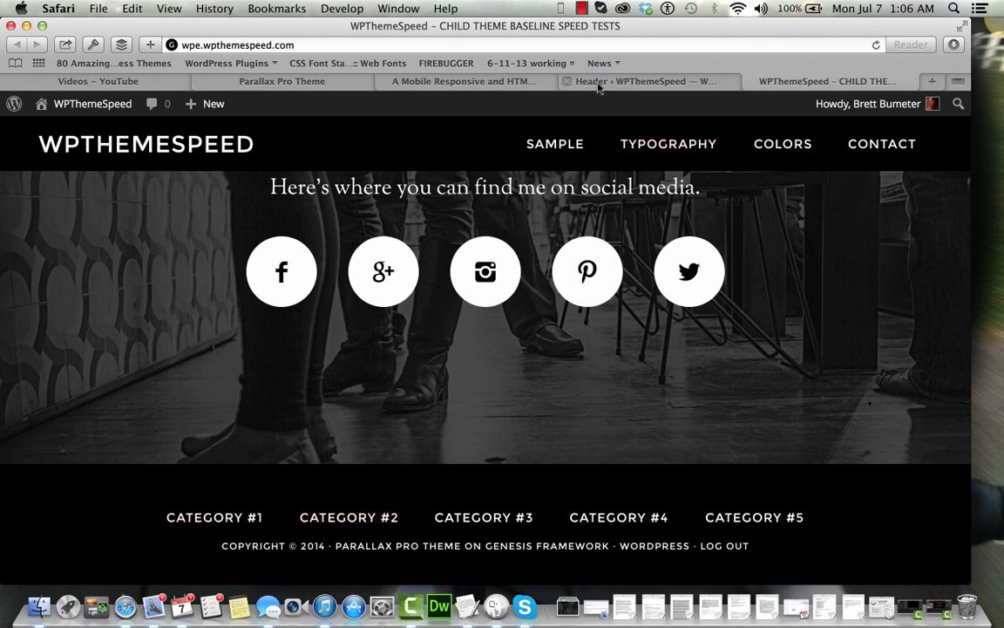
{"action": "scroll", "coordinate": [534, 286], "scroll_direction": "up", "scroll_amount": 15}
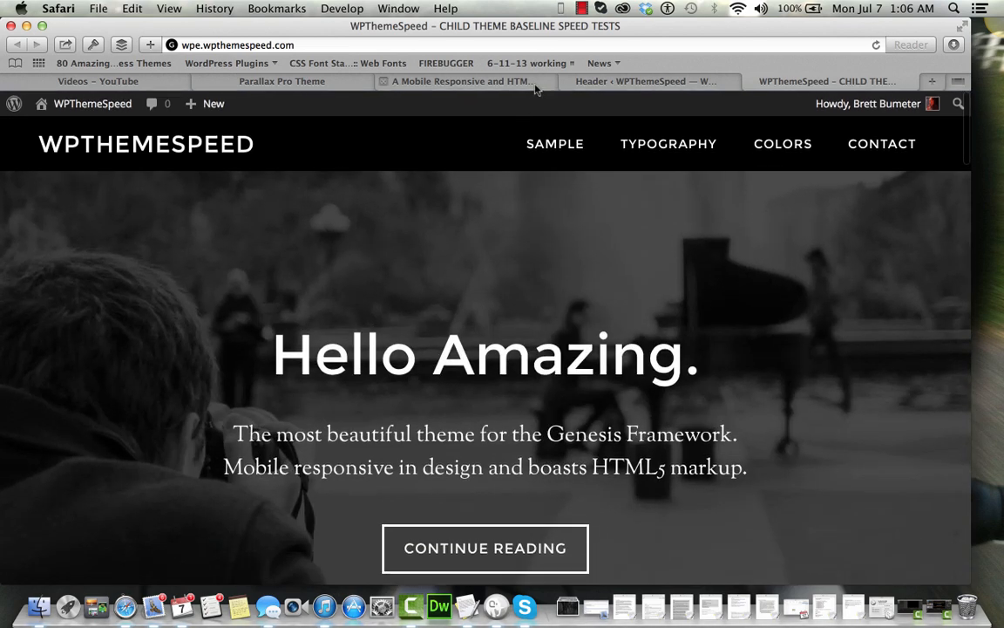
On the Parallax Pro demo page, inspect the element behind the "Let's get started on your project." heading
{"action": "left_click", "coordinate": [535, 84]}
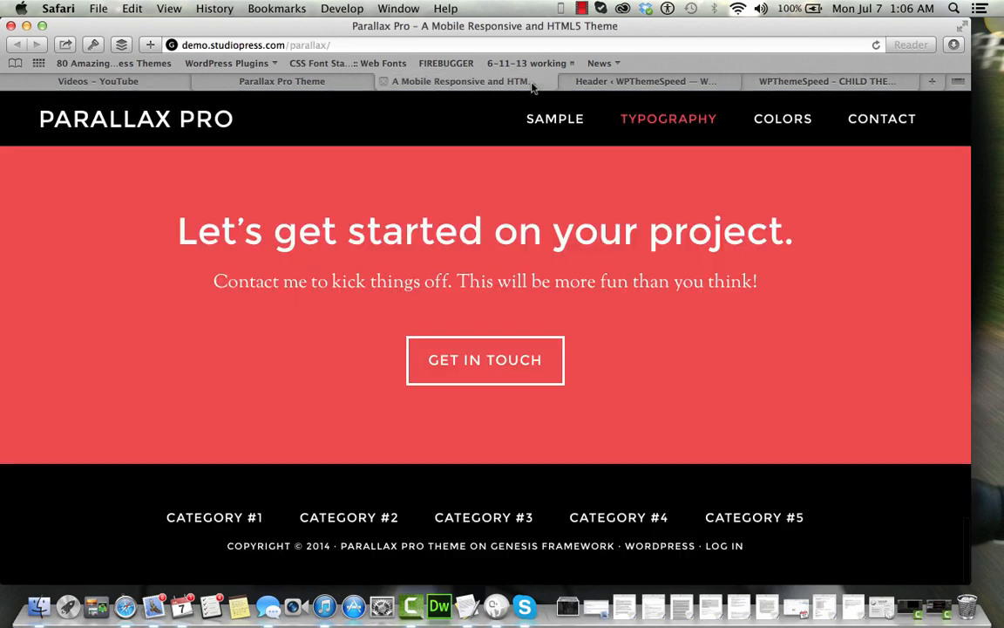
{"action": "scroll", "coordinate": [391, 271], "scroll_direction": "up", "scroll_amount": 2}
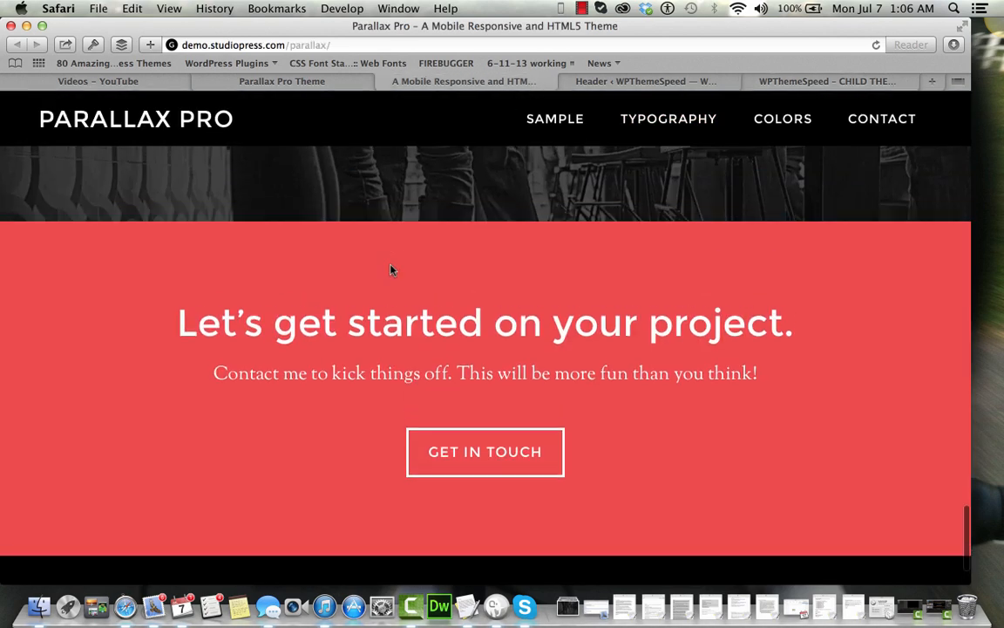
{"action": "left_click_drag", "start_coordinate": [406, 319], "coordinate": [314, 298]}
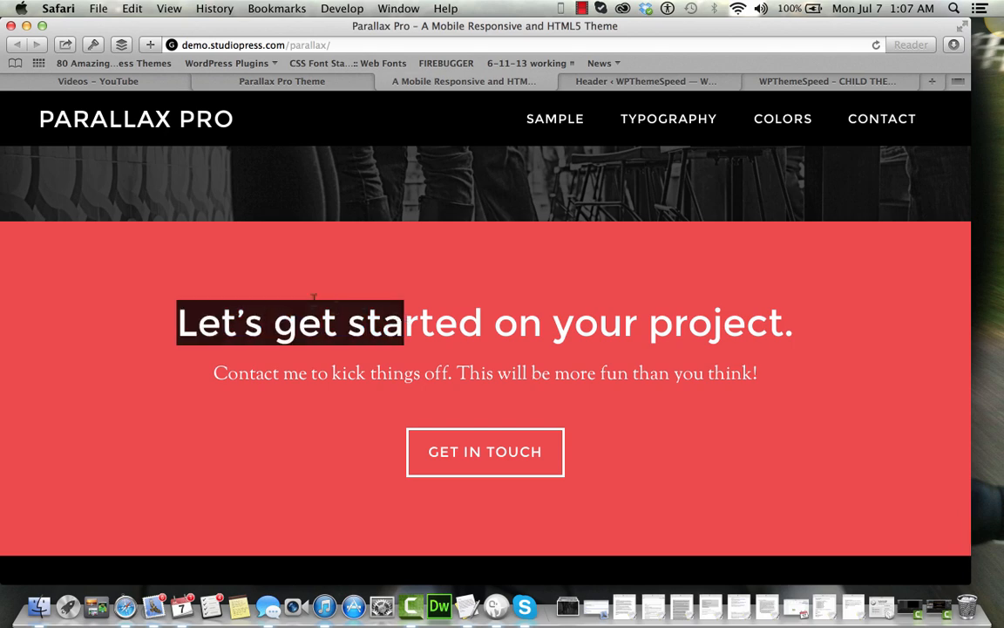
{"action": "right_click", "coordinate": [285, 319]}
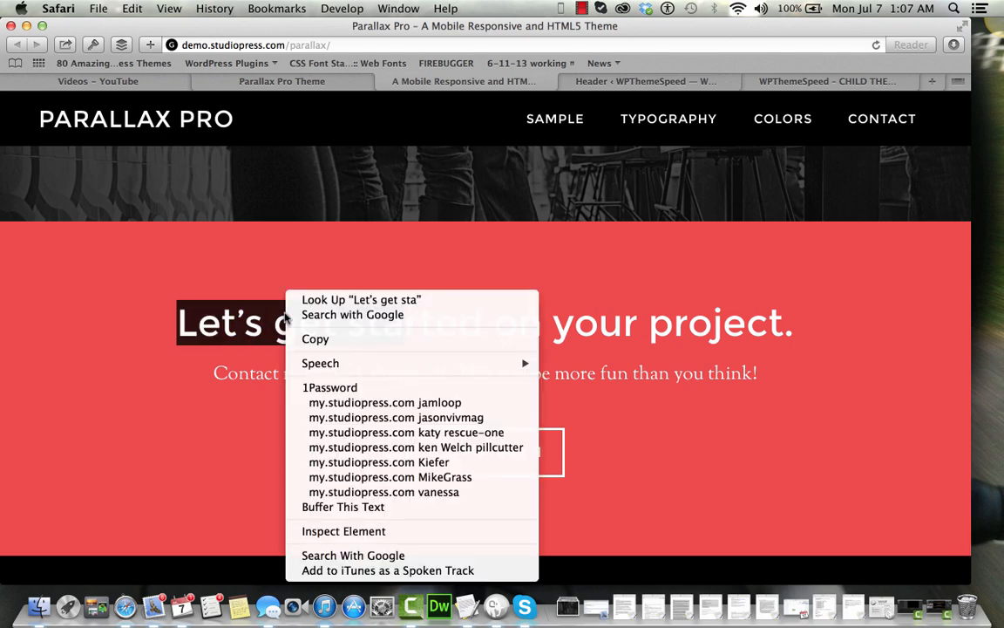
{"action": "left_click", "coordinate": [335, 532]}
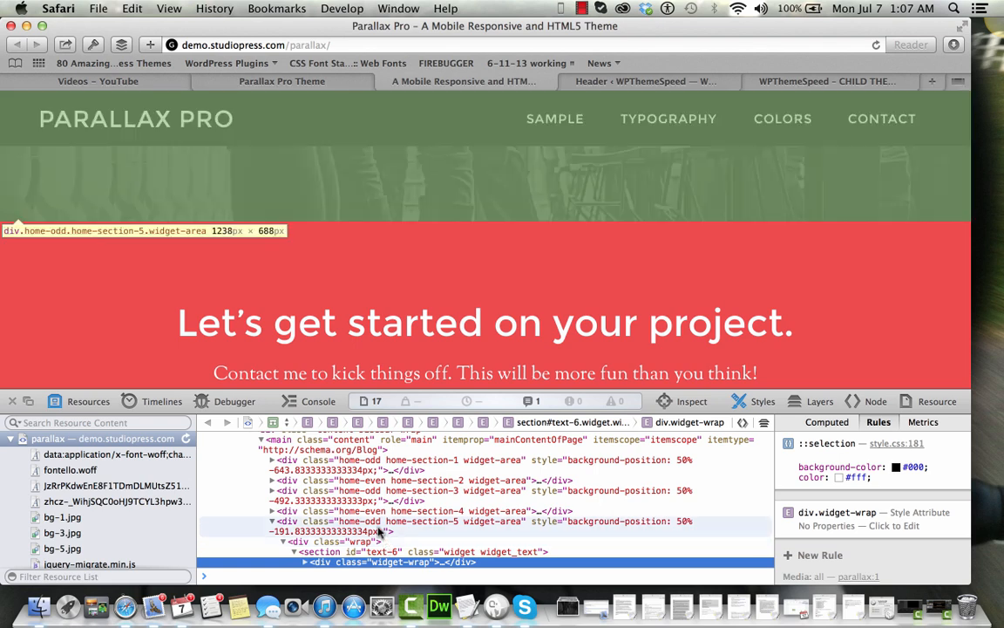
Copy the HTML of the widget-wrap div inside the demo's footer-widgets-1 area
{"action": "left_click", "coordinate": [273, 522]}
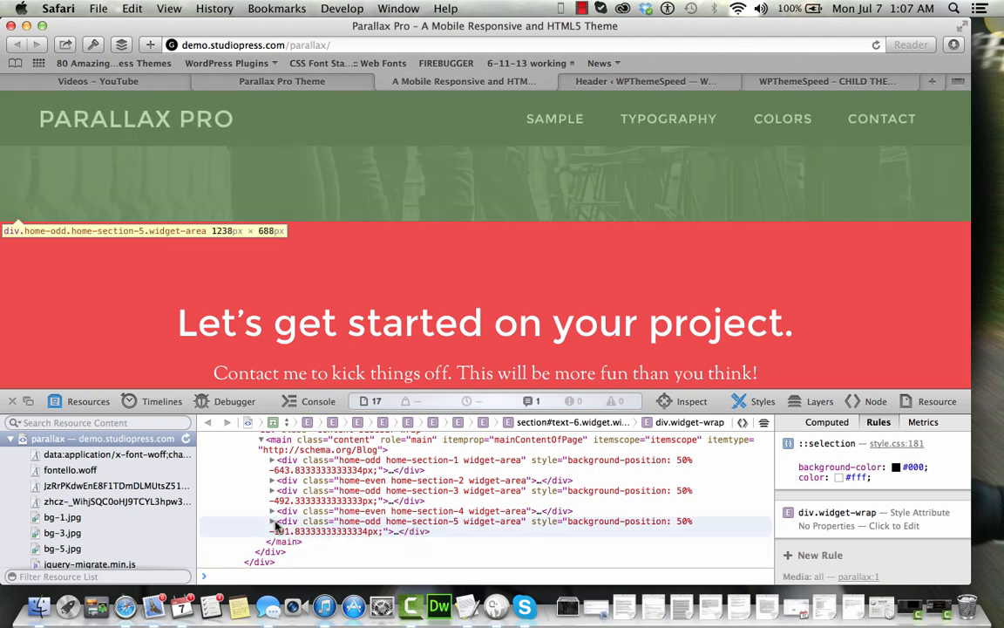
{"action": "left_click", "coordinate": [273, 522]}
{"action": "scroll", "coordinate": [288, 523], "scroll_direction": "down", "scroll_amount": 4}
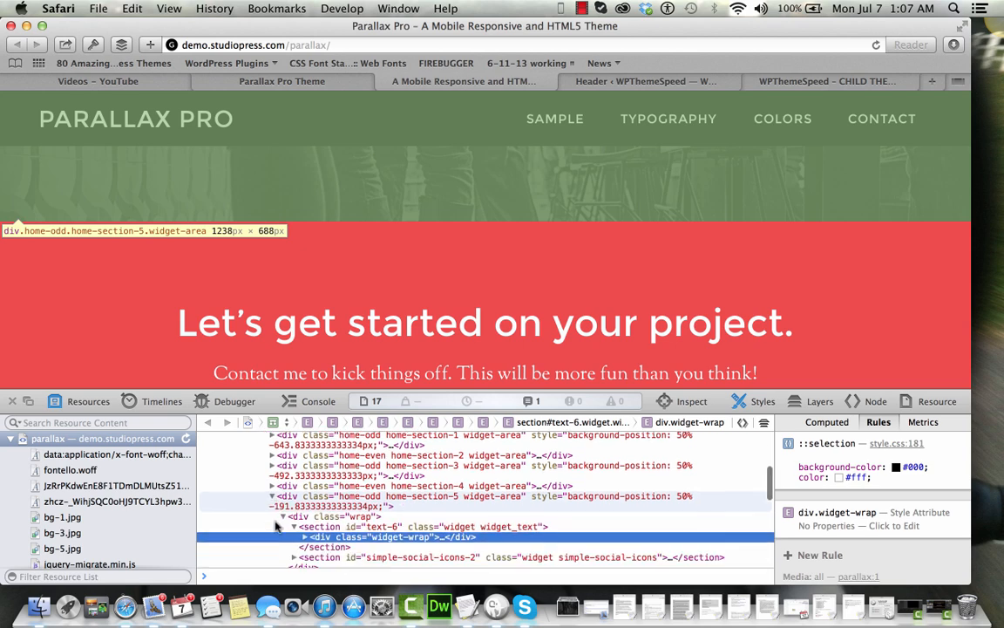
{"action": "scroll", "coordinate": [362, 521], "scroll_direction": "down", "scroll_amount": 2}
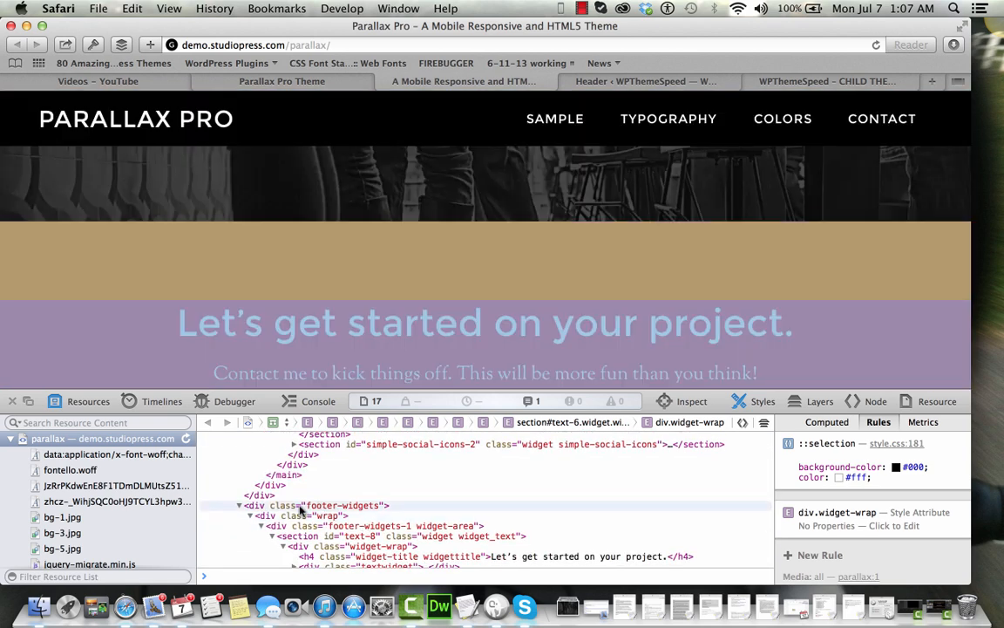
{"action": "left_click", "coordinate": [240, 505]}
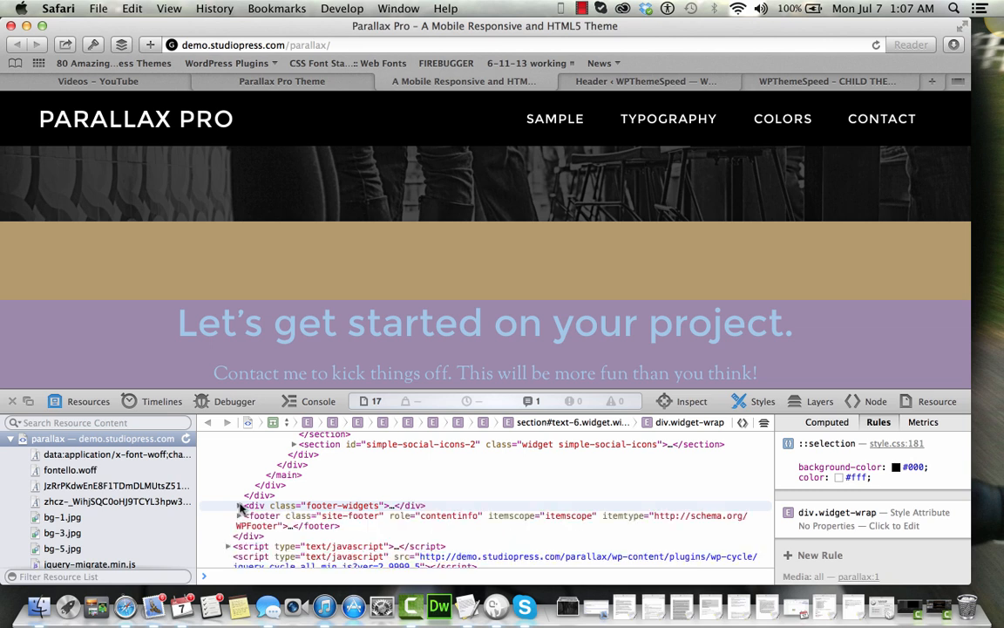
{"action": "left_click", "coordinate": [240, 506]}
{"action": "scroll", "coordinate": [366, 523], "scroll_direction": "down", "scroll_amount": 1}
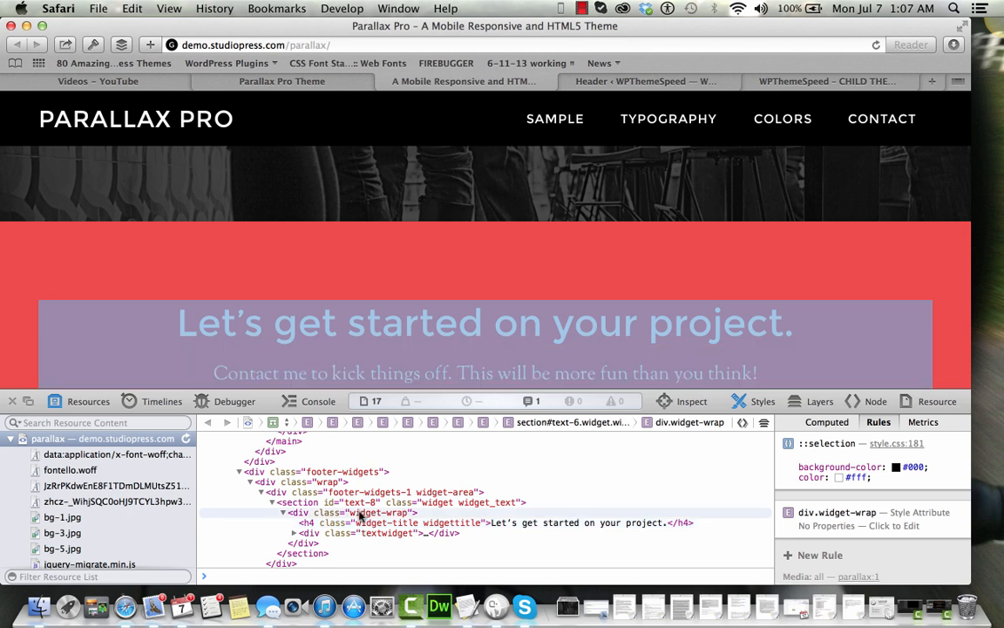
{"action": "right_click", "coordinate": [360, 515]}
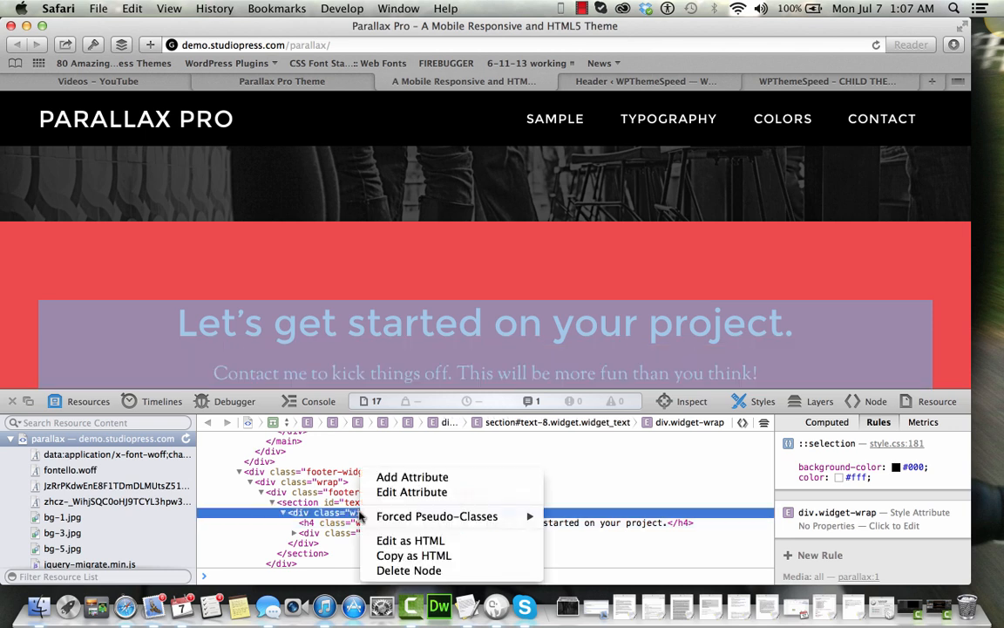
{"action": "left_click", "coordinate": [389, 556]}
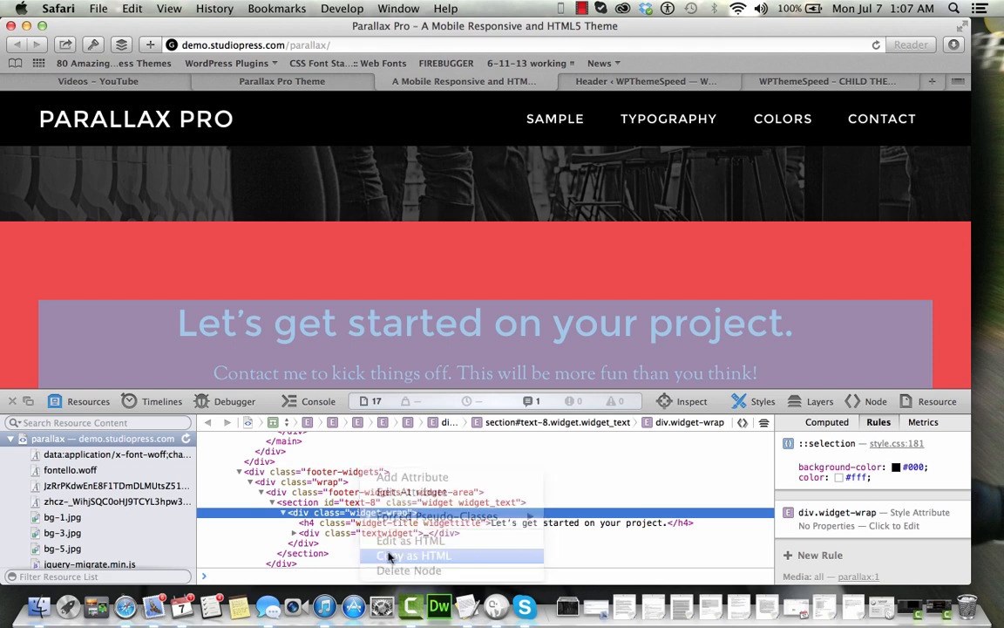
Switch back to the site admin and open the theme customizer at its widget areas
{"action": "left_click", "coordinate": [688, 85]}
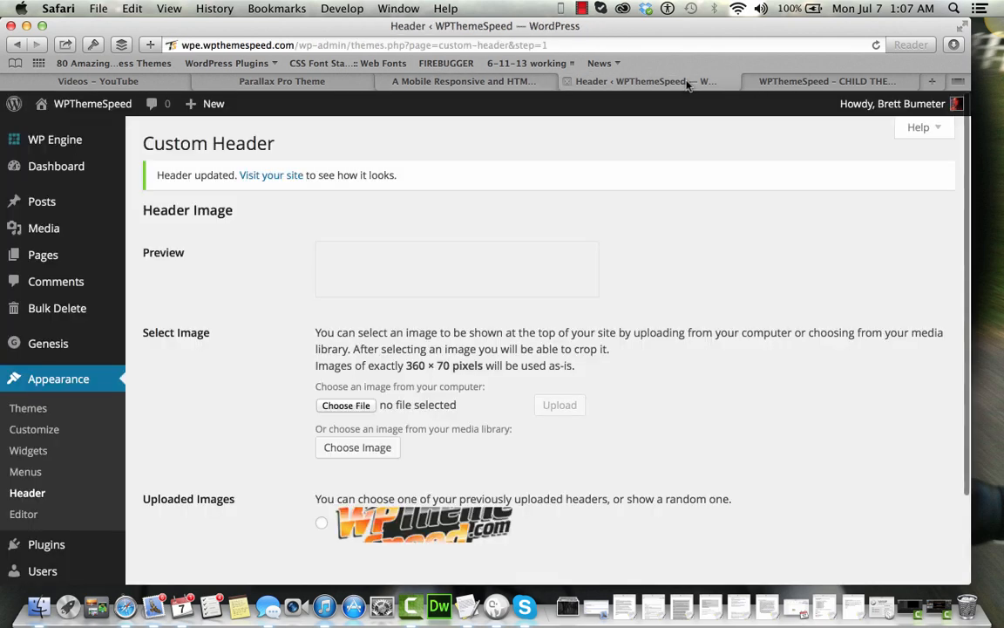
{"action": "left_click", "coordinate": [50, 431]}
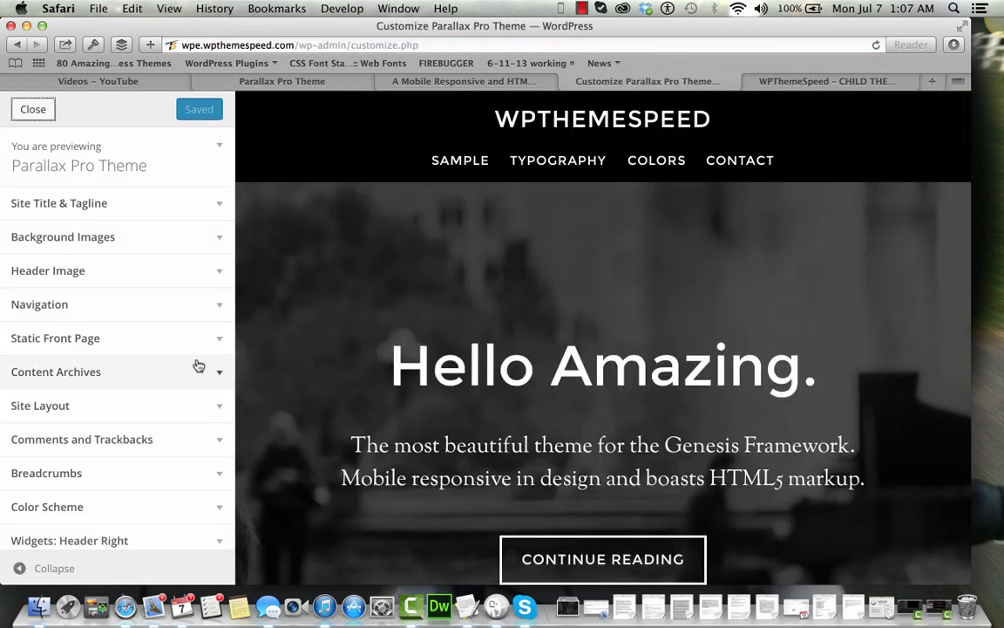
{"action": "scroll", "coordinate": [197, 363], "scroll_direction": "down", "scroll_amount": 5}
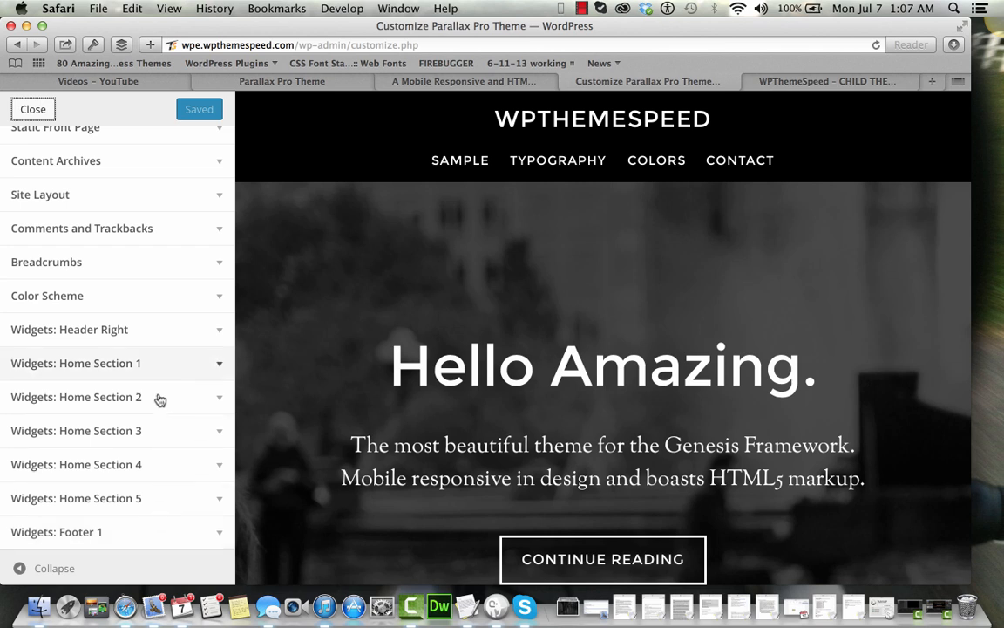
{"action": "left_click", "coordinate": [150, 364]}
{"action": "left_click", "coordinate": [150, 365]}
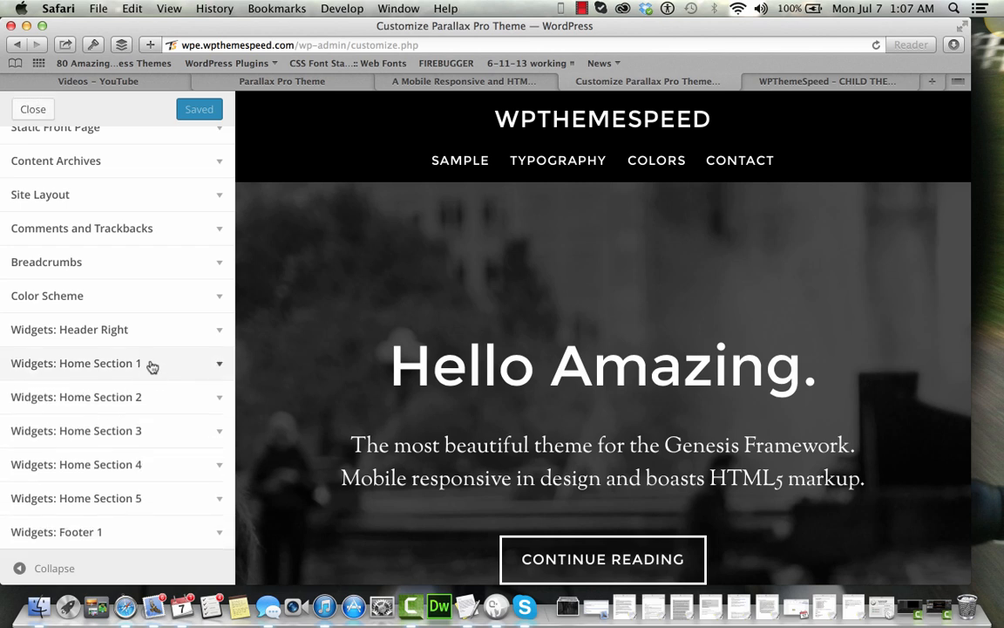
{"action": "left_click", "coordinate": [192, 333]}
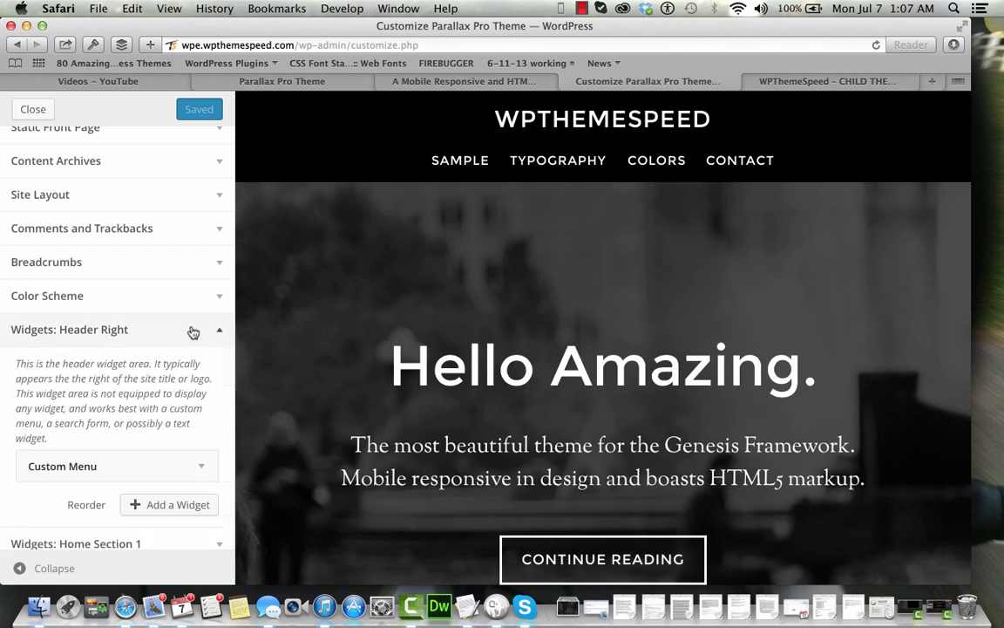
{"action": "scroll", "coordinate": [193, 331], "scroll_direction": "down", "scroll_amount": 1}
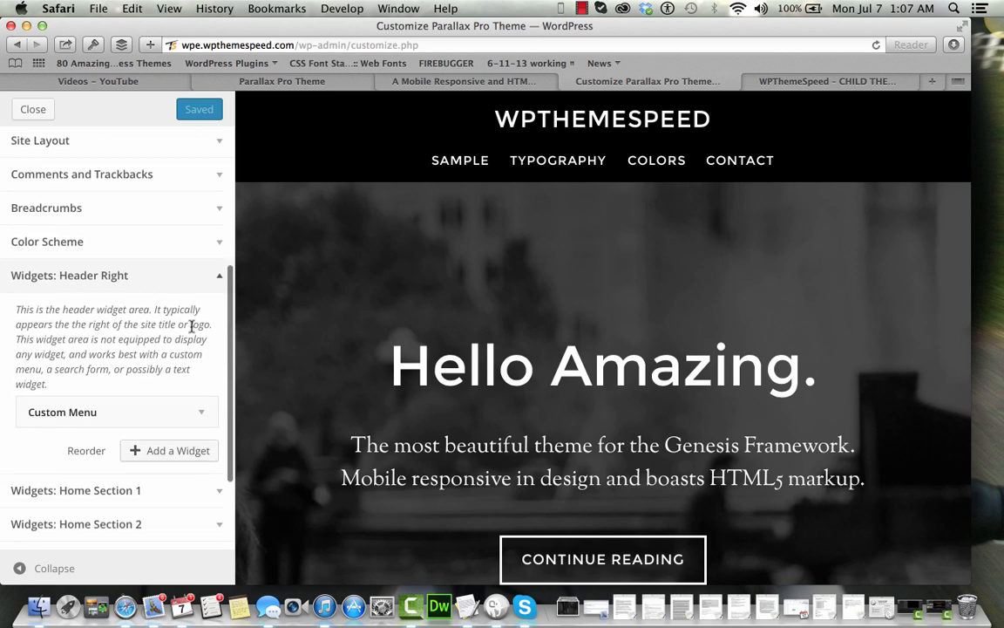
{"action": "left_click", "coordinate": [212, 279]}
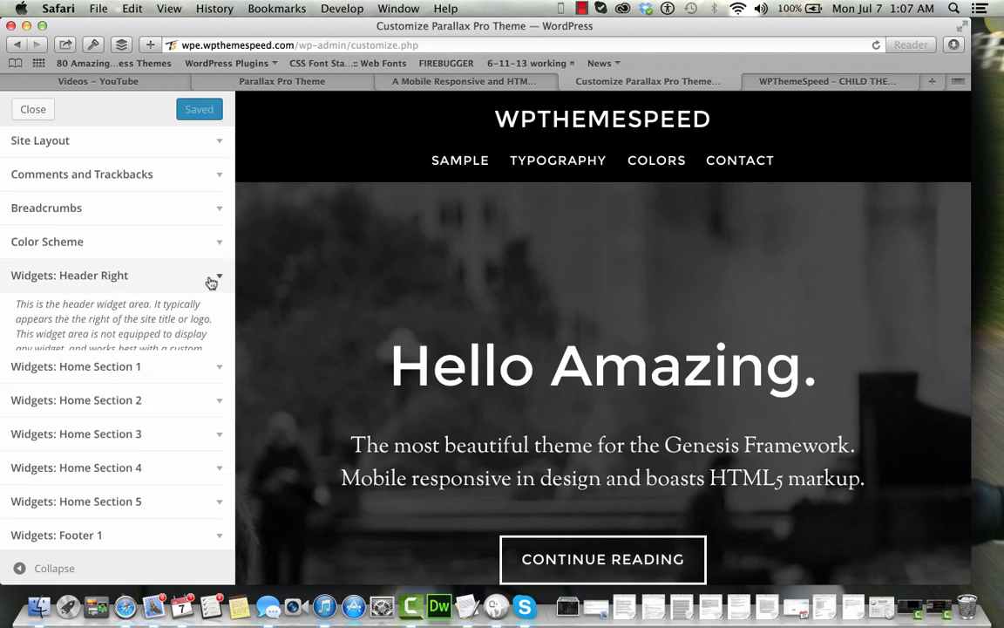
Add a Text widget to the Footer 1 widget area and paste the copied HTML into its content
{"action": "left_click", "coordinate": [162, 538]}
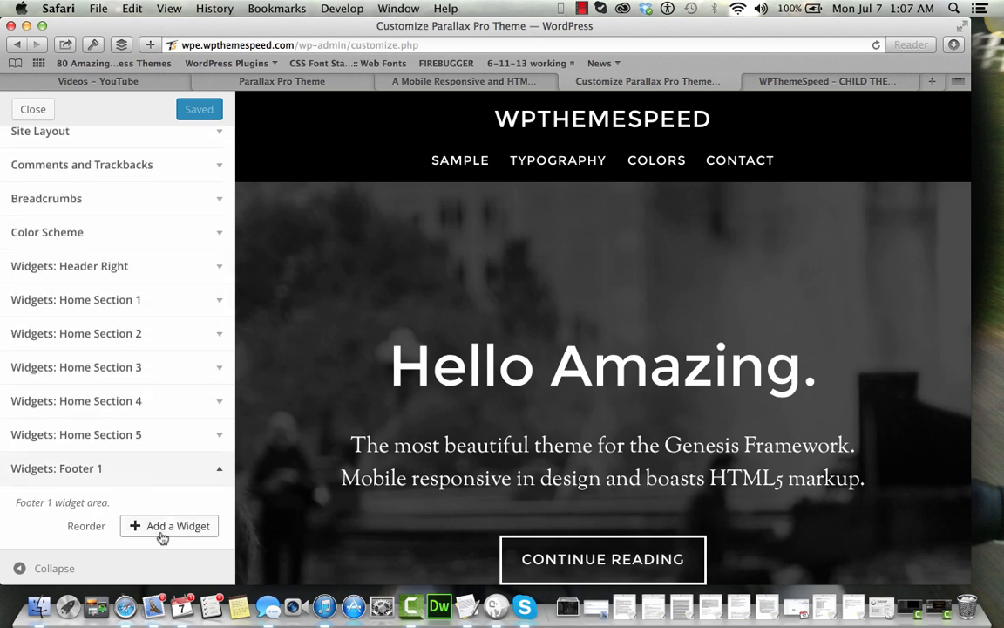
{"action": "left_click", "coordinate": [166, 526]}
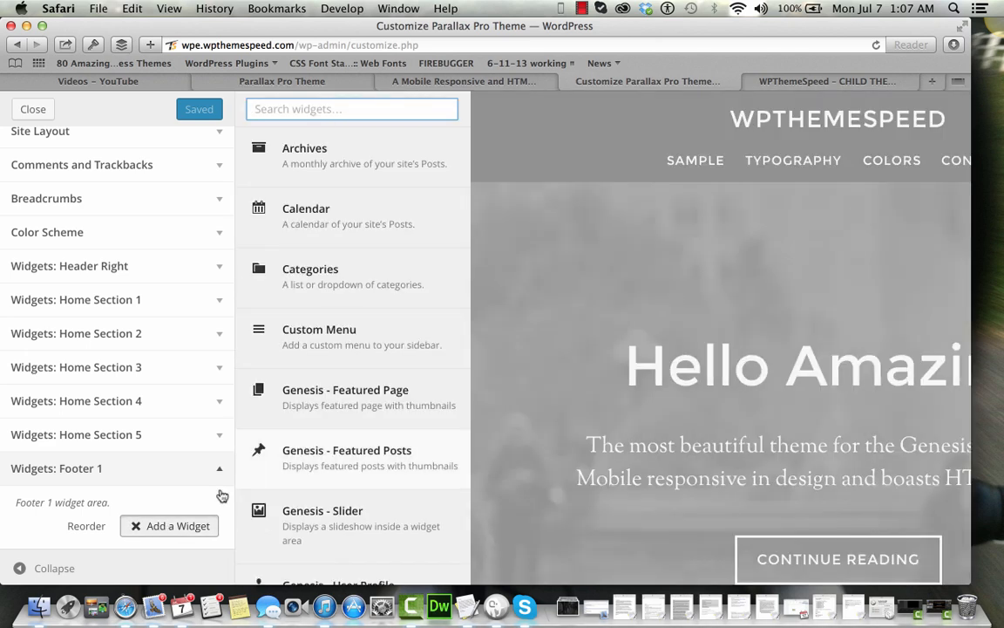
{"action": "scroll", "coordinate": [341, 506], "scroll_direction": "down", "scroll_amount": 10}
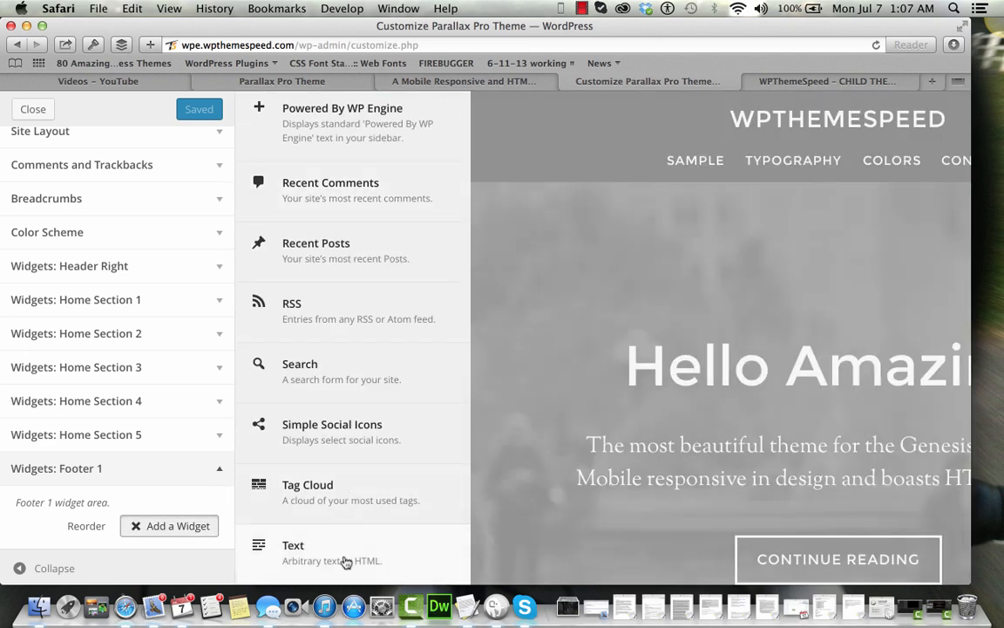
{"action": "left_click", "coordinate": [346, 563]}
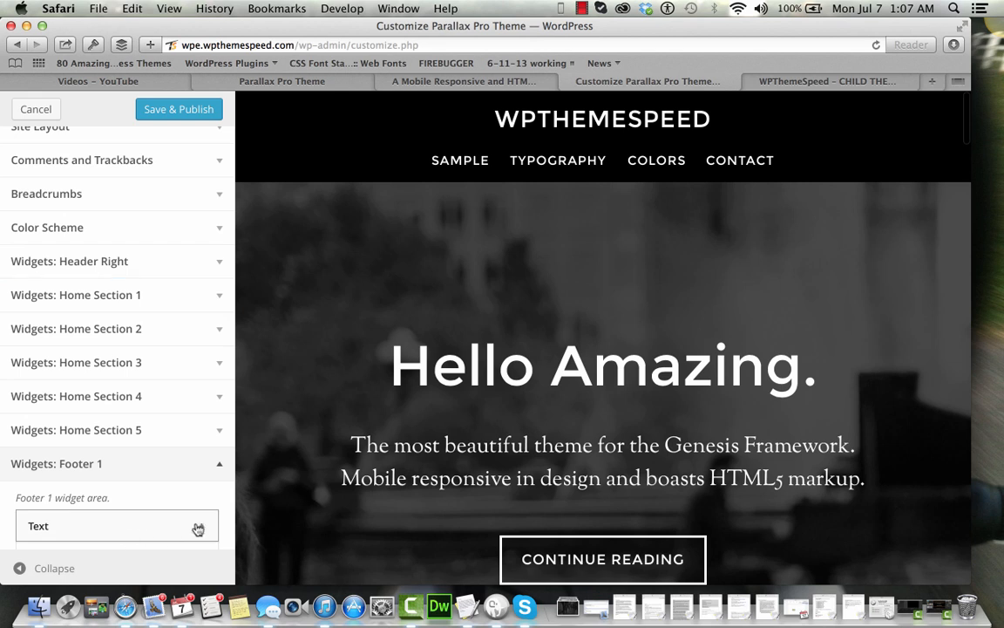
{"action": "left_click", "coordinate": [138, 438]}
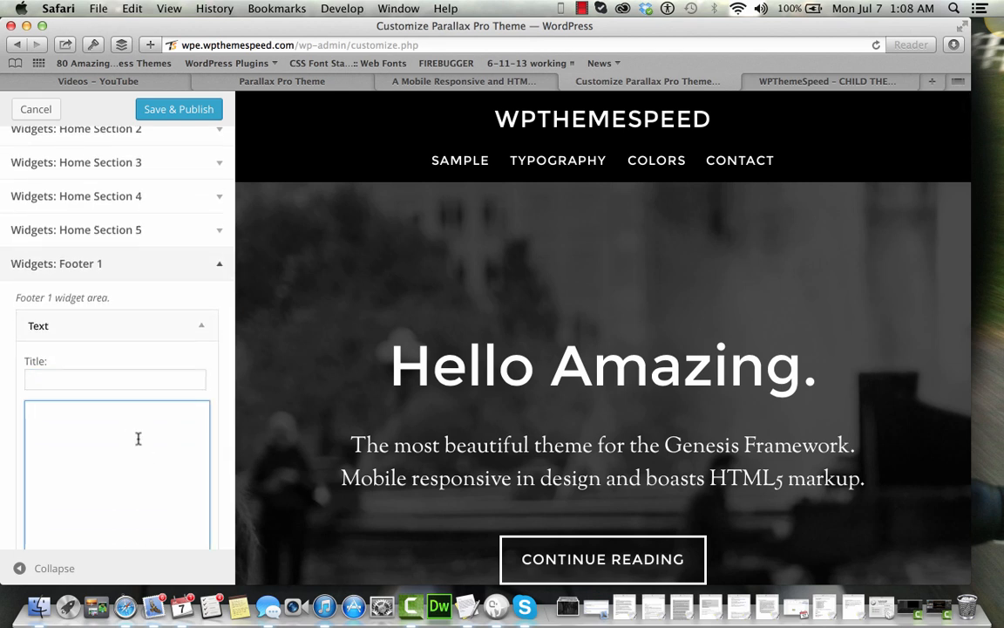
{"action": "key", "text": "super+v"}
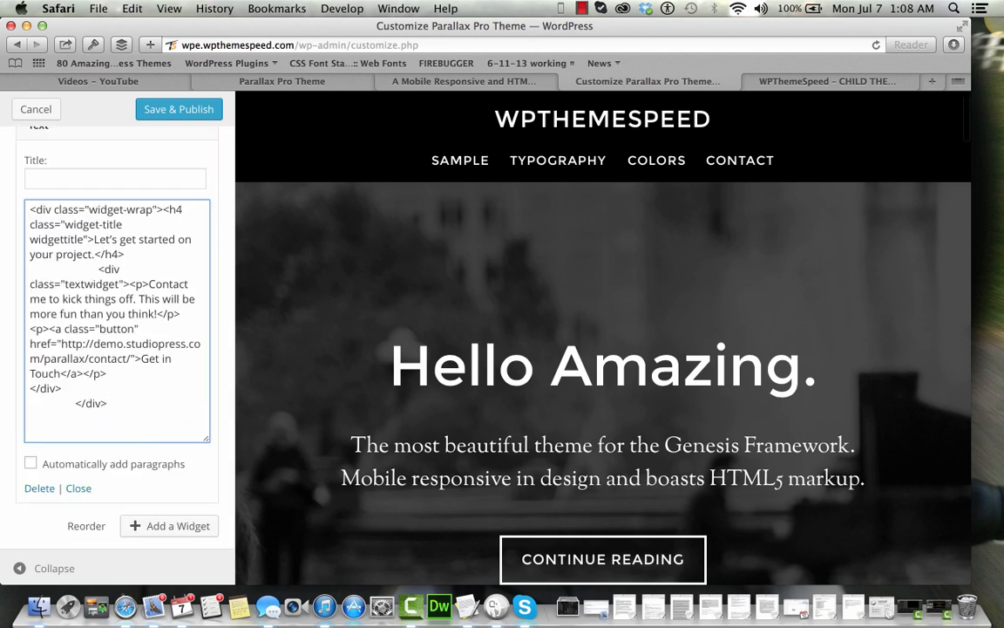
Delete the last closing div tag and the opening widget-wrap div and h4 tags from the widget's content
{"action": "key", "text": "super+shift+Left"}
{"action": "key", "text": "BackSpace"}
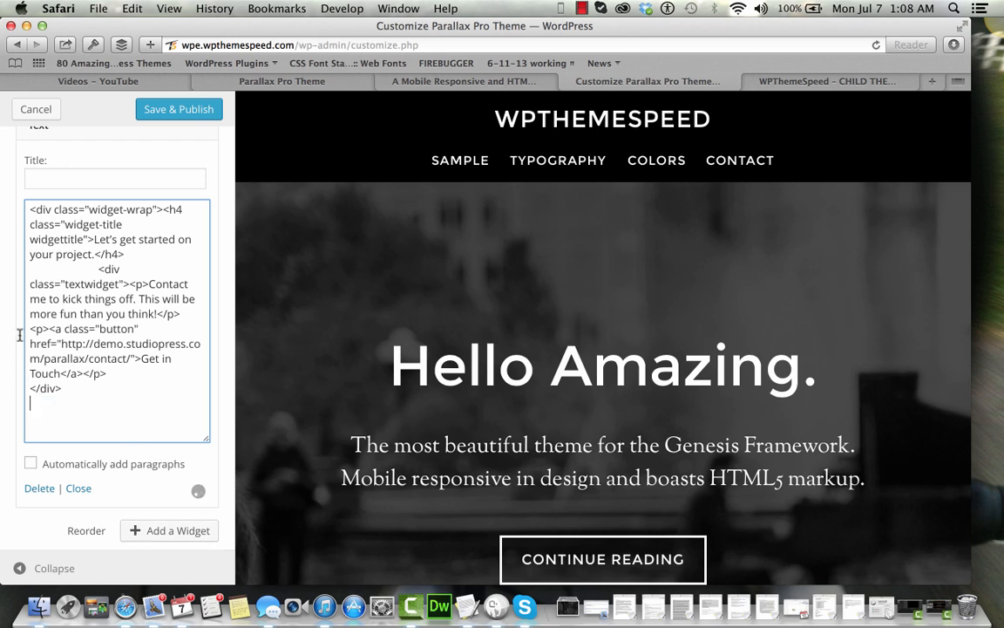
{"action": "scroll", "coordinate": [162, 318], "scroll_direction": "up", "scroll_amount": 10}
{"action": "scroll", "coordinate": [162, 318], "scroll_direction": "down", "scroll_amount": 5}
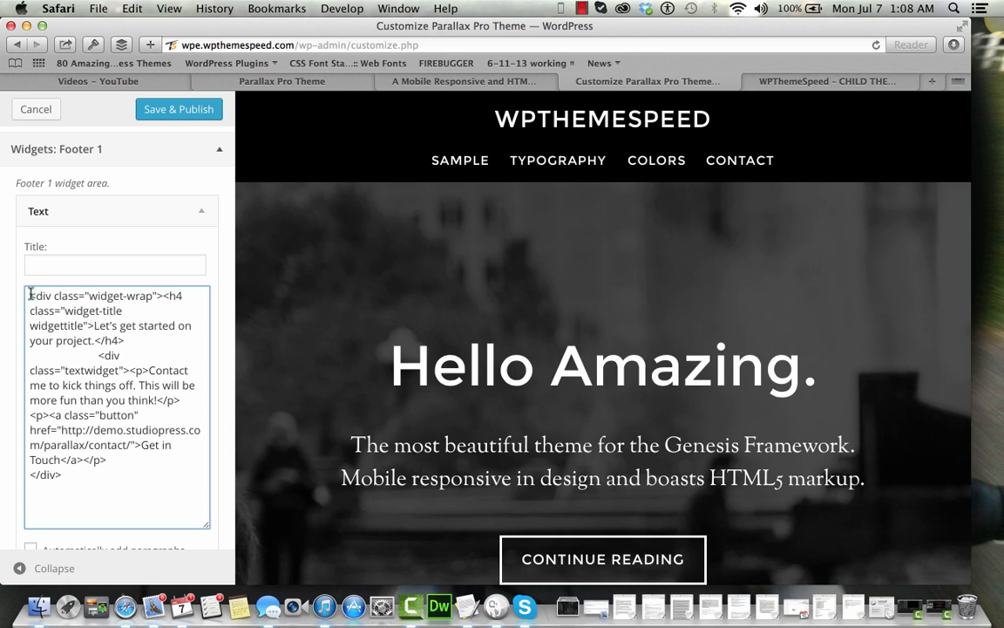
{"action": "left_click_drag", "start_coordinate": [30, 296], "coordinate": [94, 326]}
{"action": "key", "text": "BackSpace"}
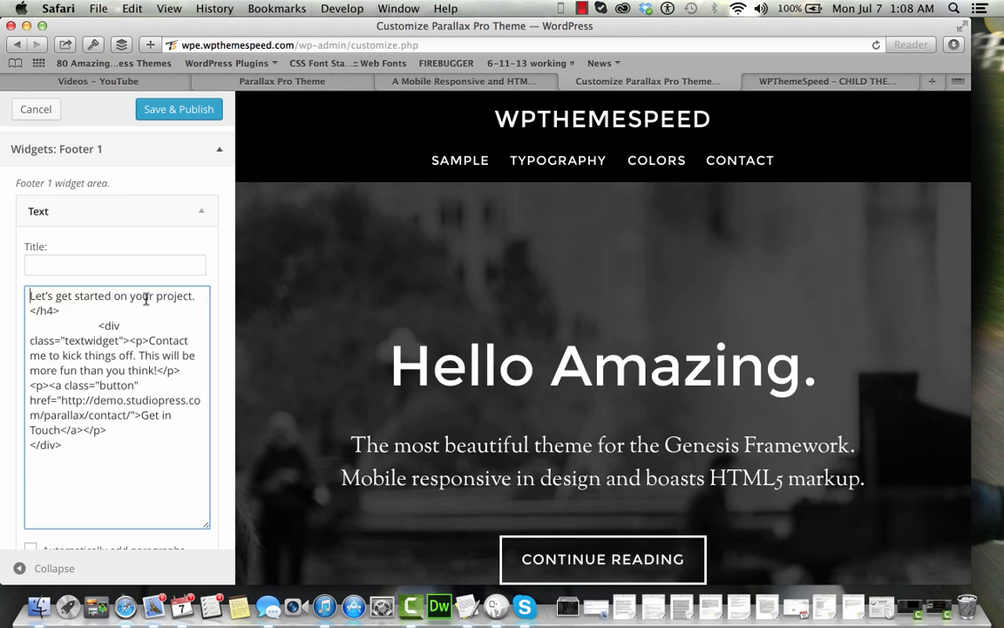
Move the text "Let's get started on your project." from the widget's content into its title
{"action": "left_click", "coordinate": [199, 297], "text": "shift"}
{"action": "key", "text": "super+x"}
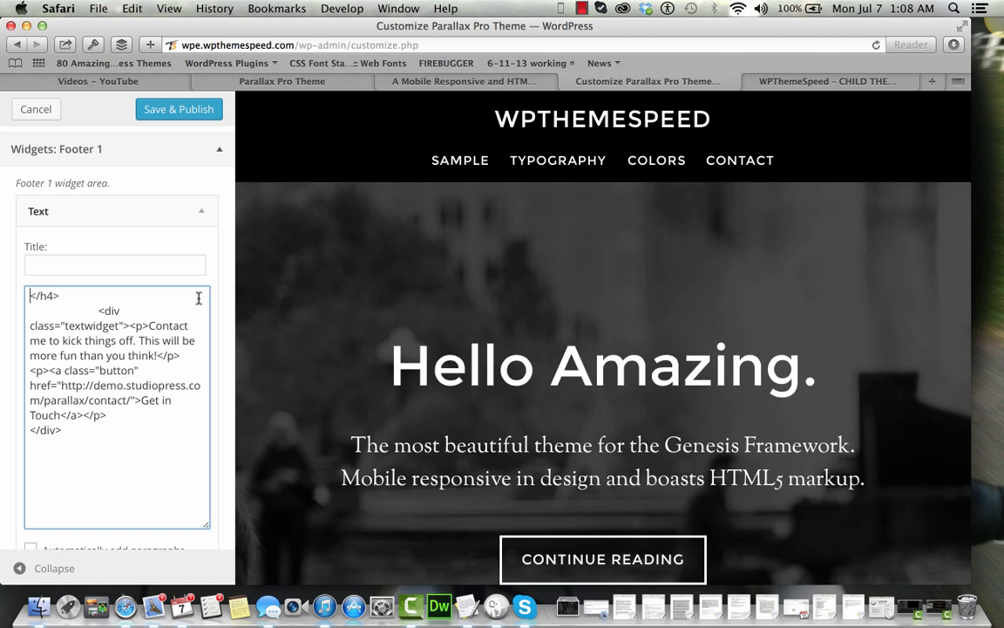
{"action": "left_click", "coordinate": [157, 261]}
{"action": "key", "text": "super+v"}
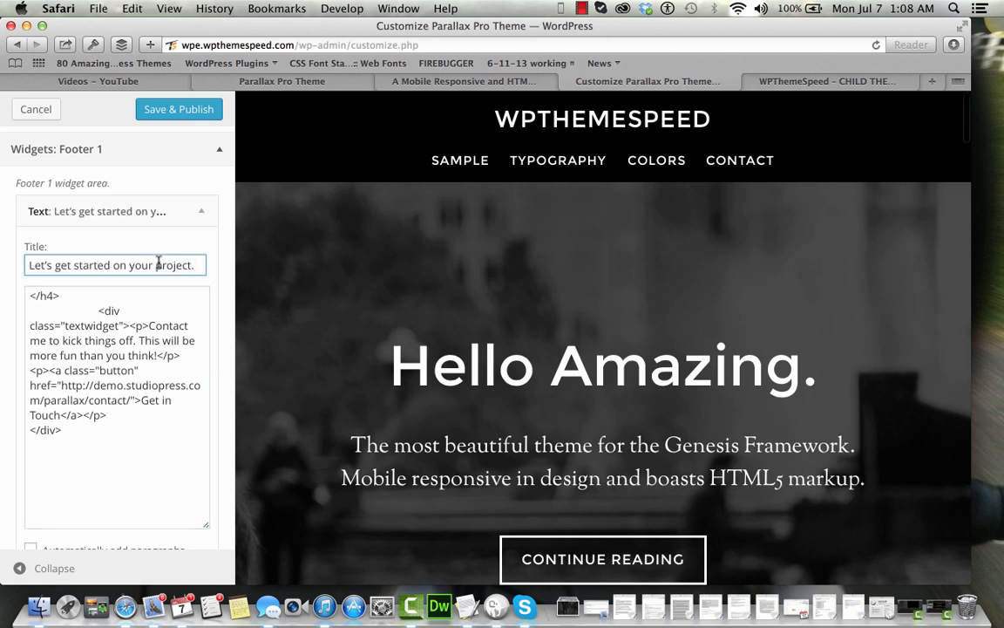
Remove the leftover closing h4, opening textwidget div and closing div tags, keeping only the two paragraphs in the content
{"action": "left_click", "coordinate": [128, 325]}
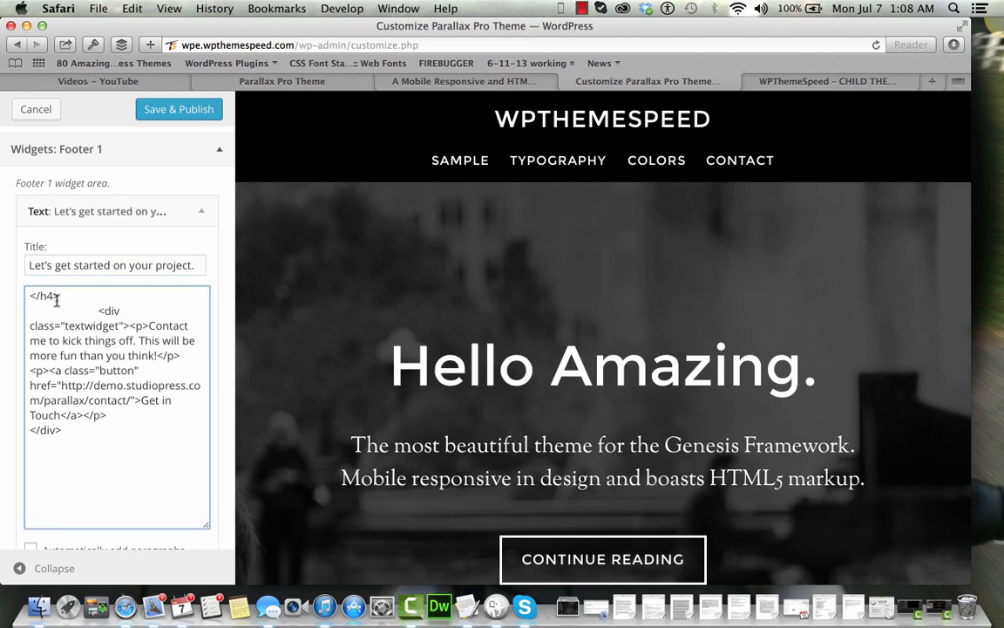
{"action": "left_click", "coordinate": [32, 296], "text": "shift"}
{"action": "key", "text": "BackSpace"}
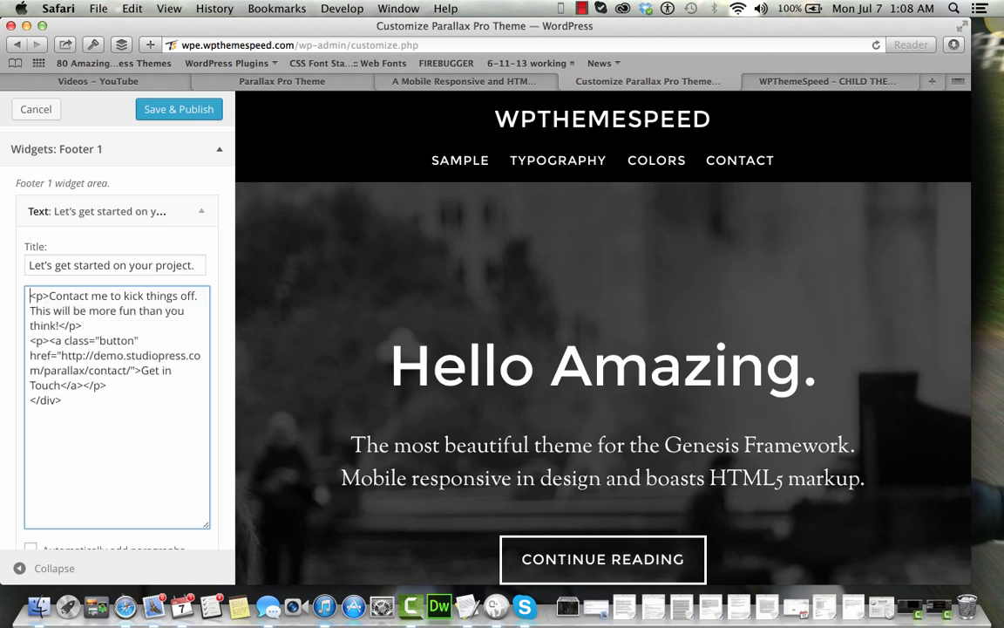
{"action": "left_click", "coordinate": [81, 401]}
Check the new footer section in the preview, and save and publish the customizer changes
{"action": "scroll", "coordinate": [471, 425], "scroll_direction": "down", "scroll_amount": 15}
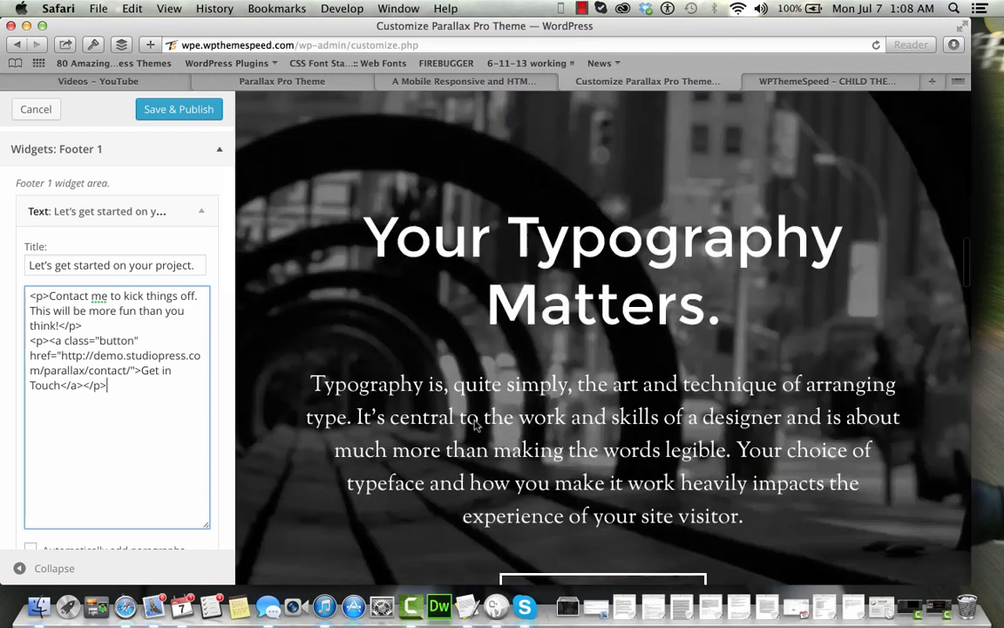
{"action": "scroll", "coordinate": [475, 425], "scroll_direction": "down", "scroll_amount": 20}
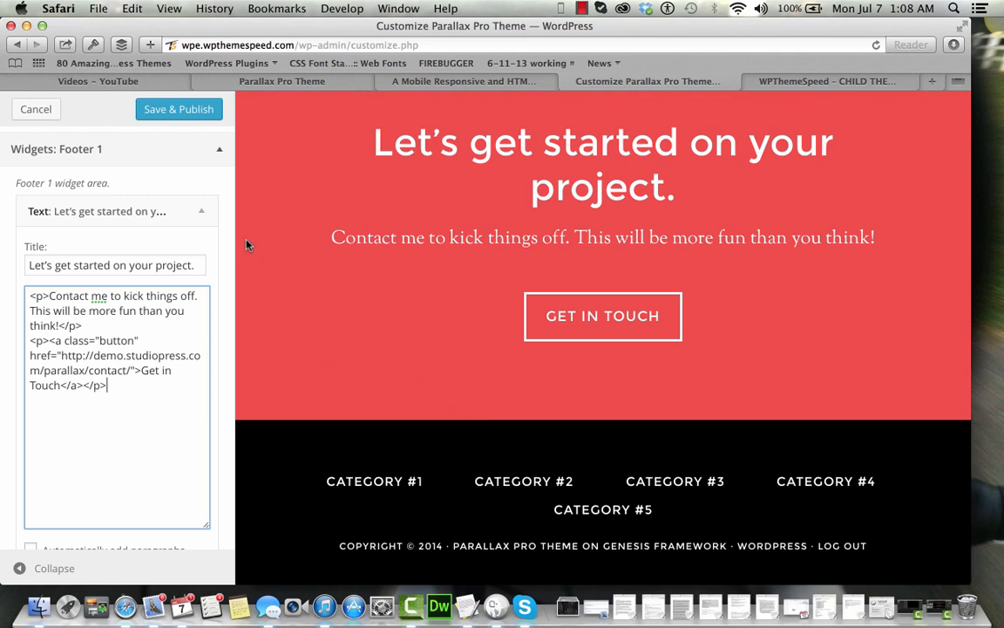
{"action": "left_click", "coordinate": [160, 108]}
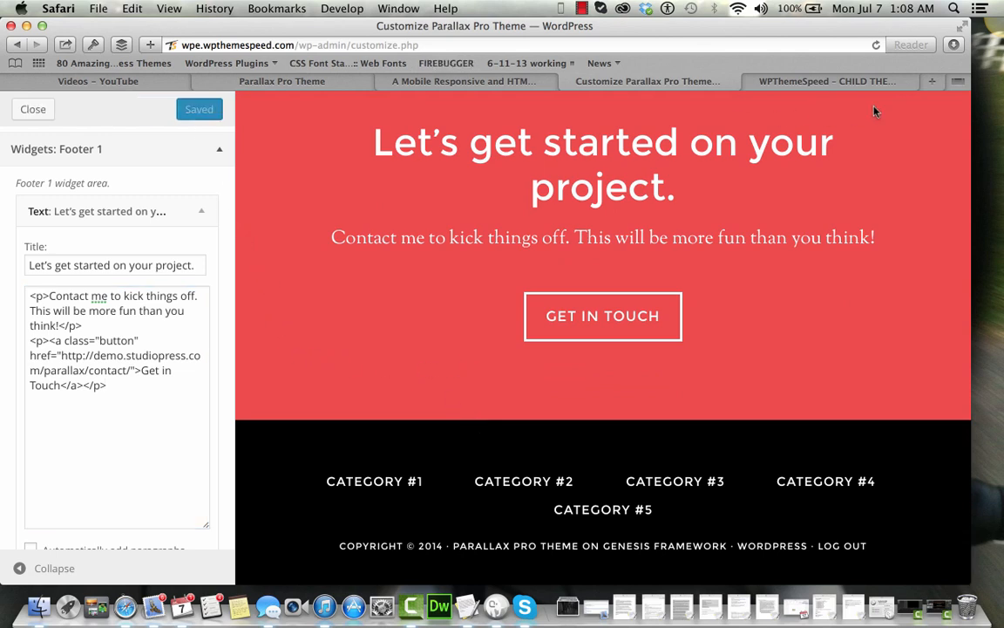
Reload the live site and check the footer widget with its Get in Touch button above the footer menu
{"action": "left_click", "coordinate": [778, 79]}
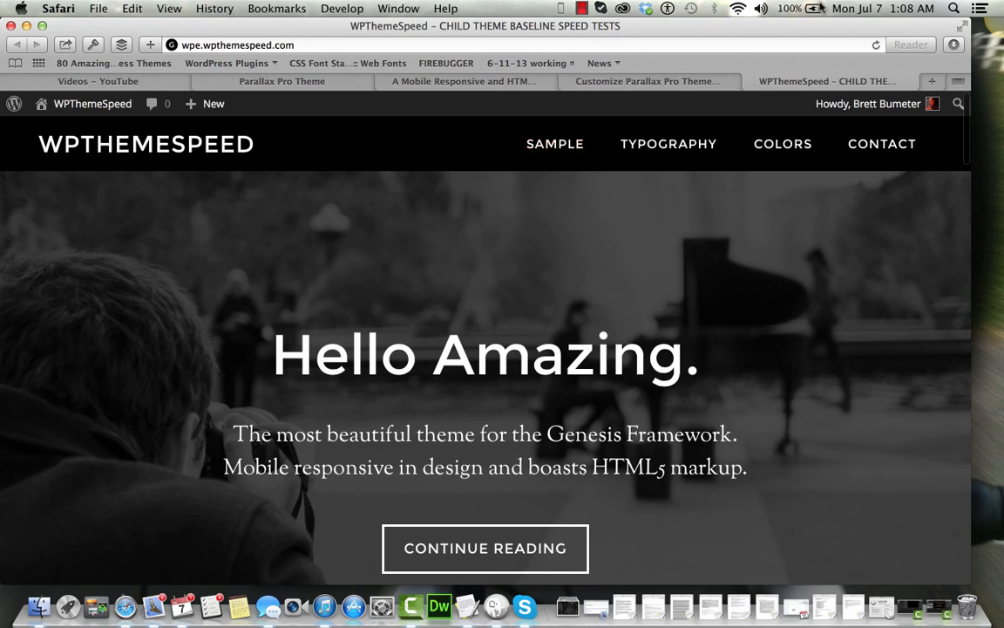
{"action": "left_click", "coordinate": [876, 46]}
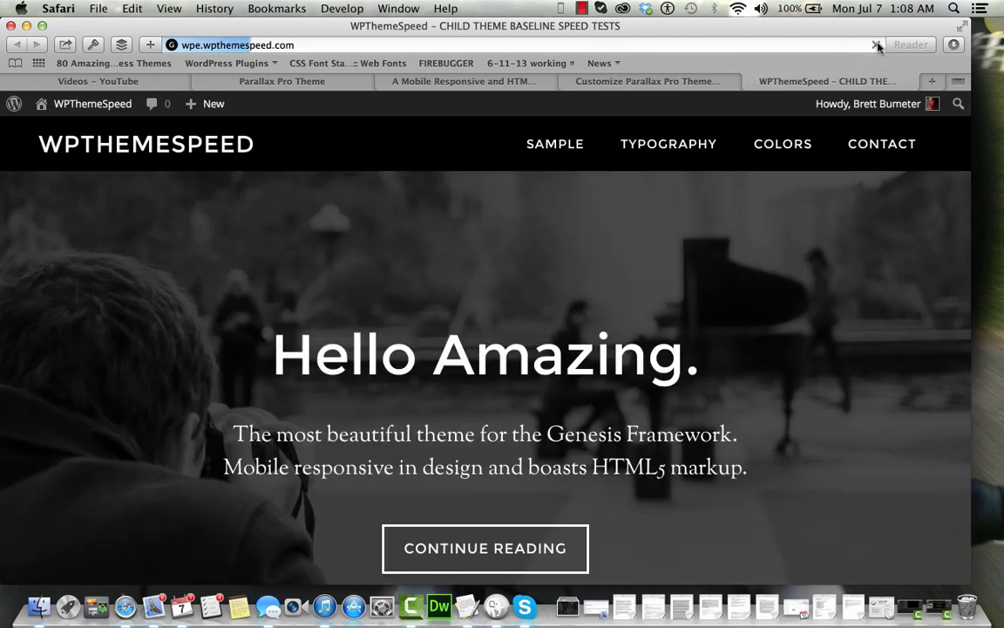
{"action": "scroll", "coordinate": [720, 291], "scroll_direction": "down", "scroll_amount": 3}
{"action": "scroll", "coordinate": [720, 290], "scroll_direction": "down", "scroll_amount": 20}
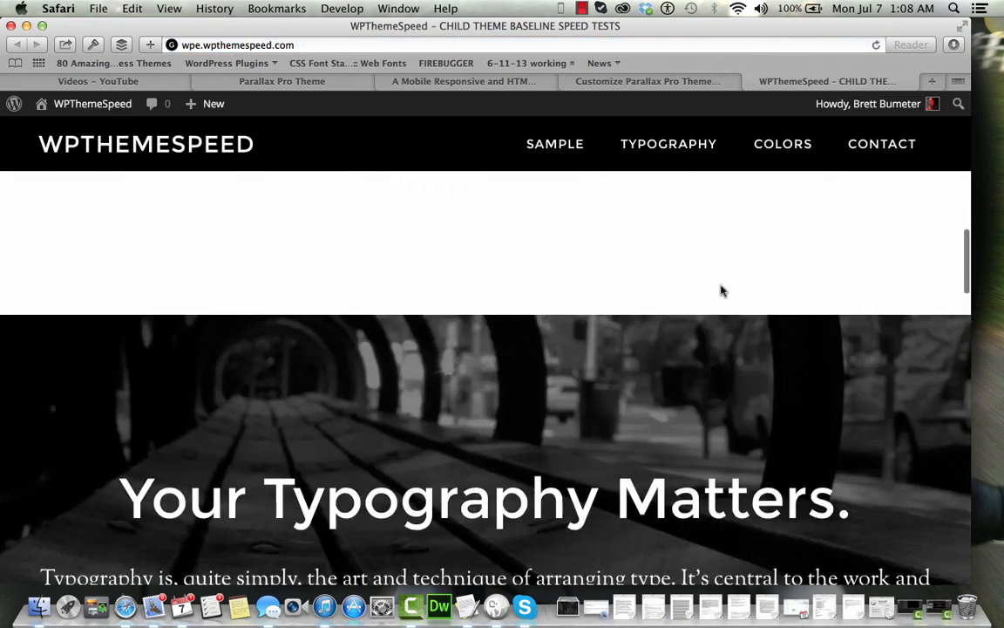
{"action": "scroll", "coordinate": [720, 290], "scroll_direction": "down", "scroll_amount": 10}
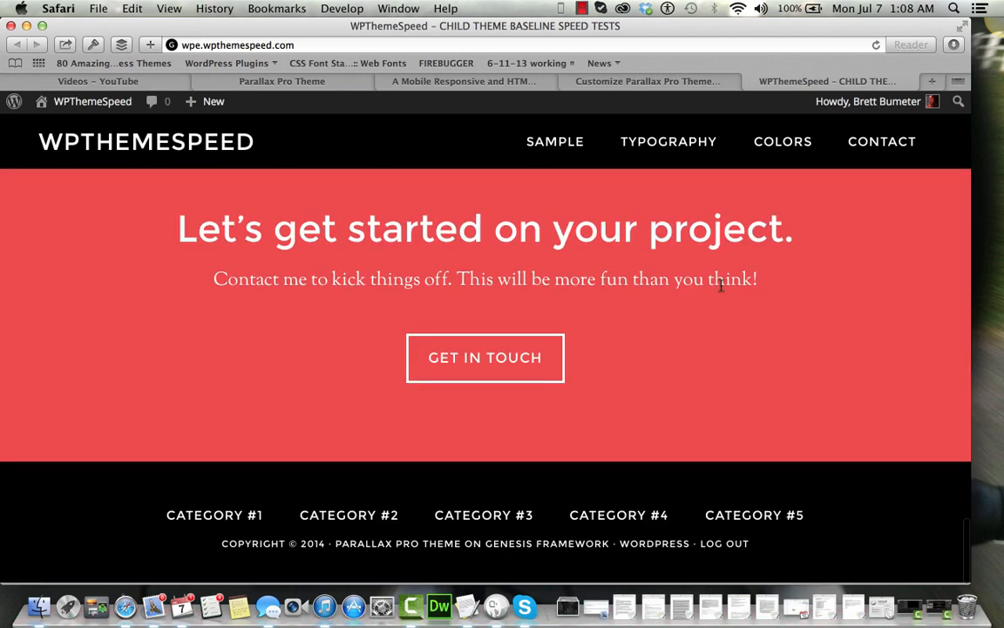
{"action": "scroll", "coordinate": [720, 290], "scroll_direction": "up", "scroll_amount": 2}
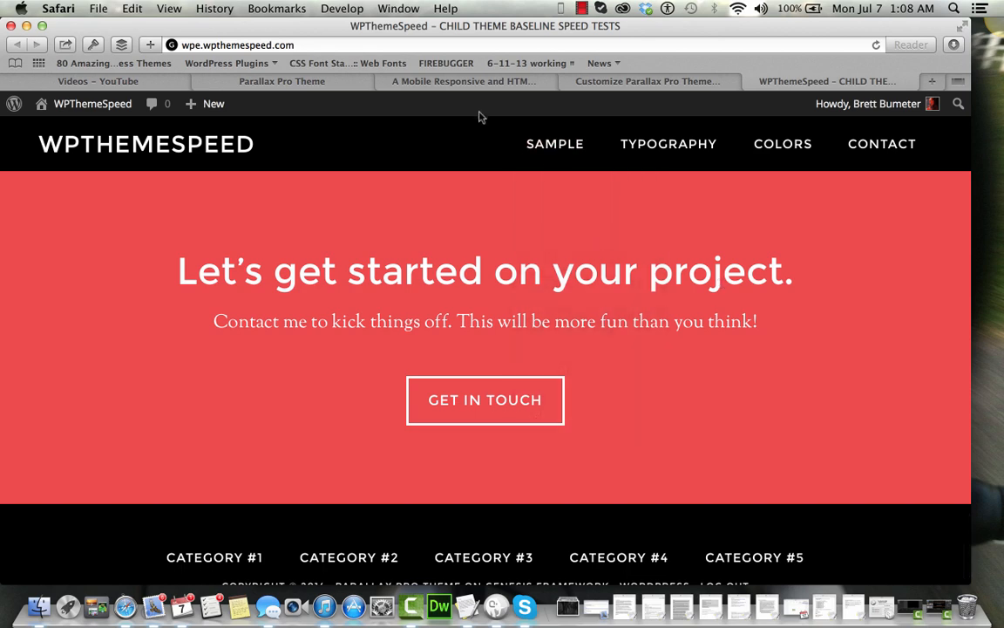
Look over the live home page, and open the Parallax Pro setup guide's section on configuring pull images on single posts
{"action": "mouse_move", "coordinate": [558, 156]}
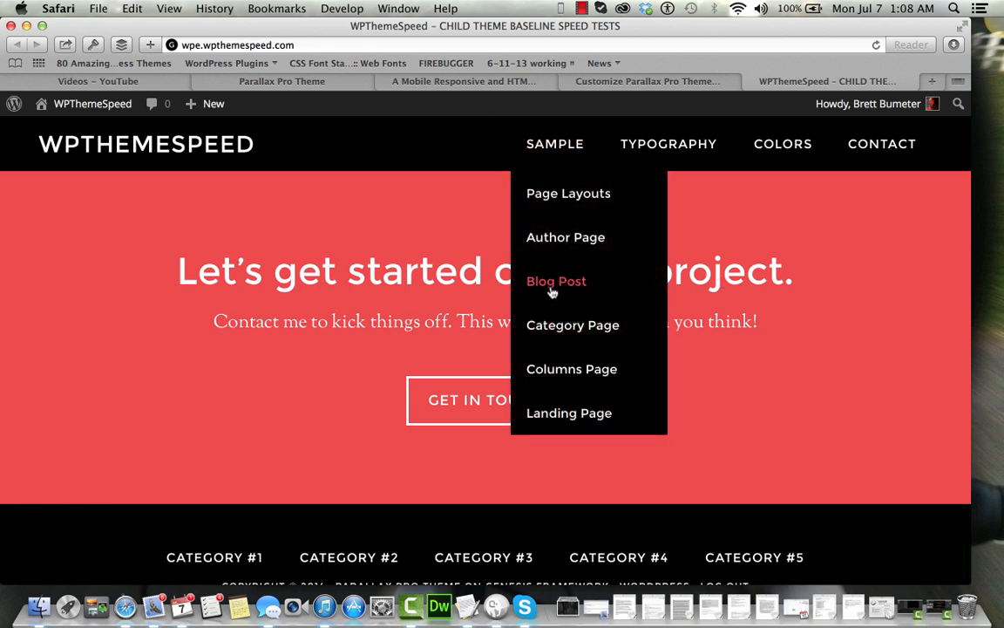
{"action": "scroll", "coordinate": [392, 280], "scroll_direction": "up", "scroll_amount": 20}
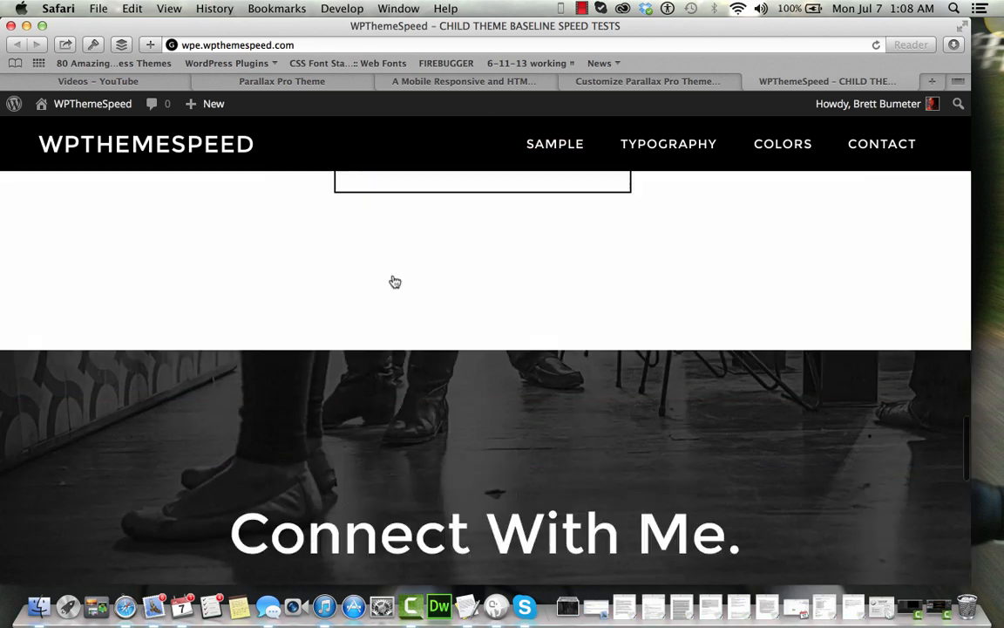
{"action": "scroll", "coordinate": [393, 280], "scroll_direction": "up", "scroll_amount": 2}
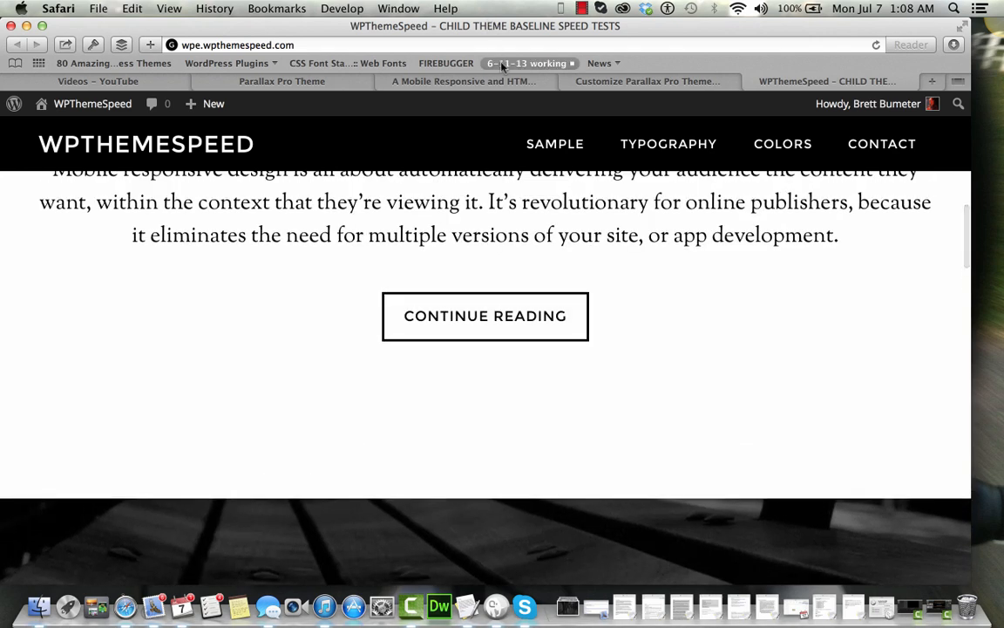
{"action": "left_click", "coordinate": [424, 82]}
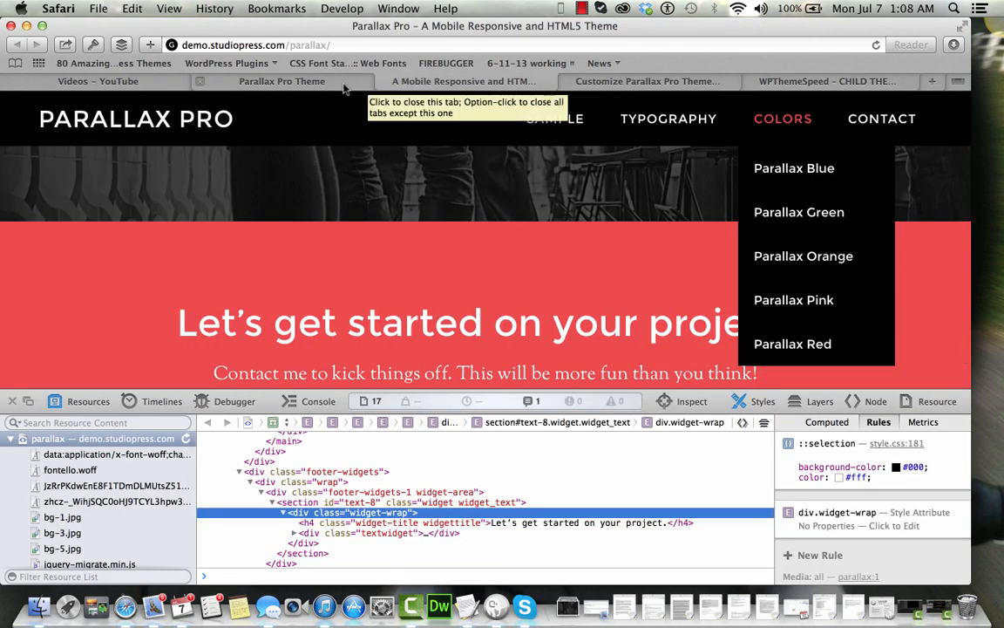
{"action": "left_click", "coordinate": [310, 80]}
{"action": "scroll", "coordinate": [494, 295], "scroll_direction": "up", "scroll_amount": 20}
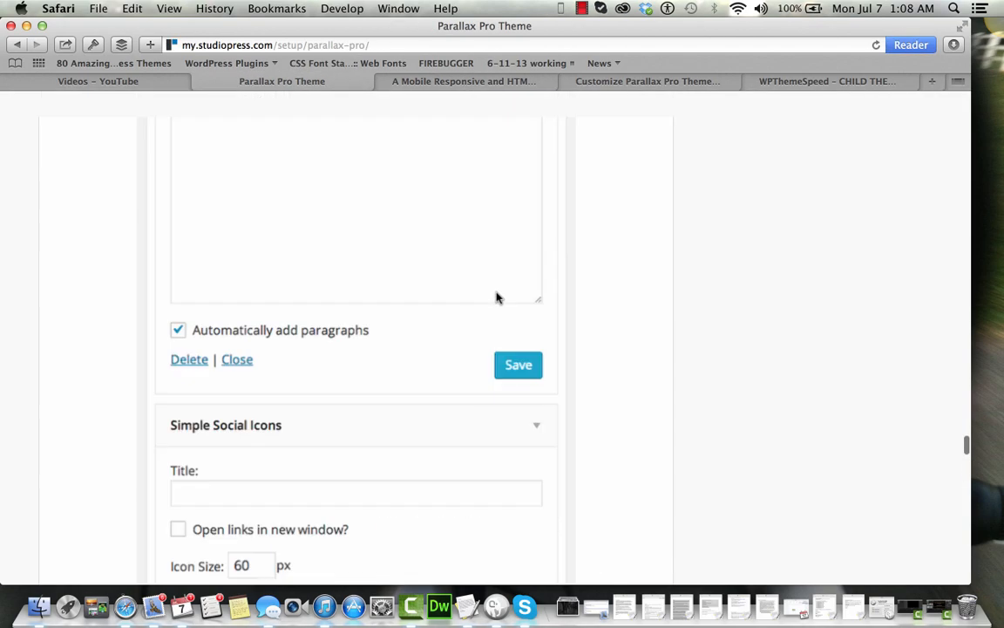
{"action": "scroll", "coordinate": [496, 297], "scroll_direction": "up", "scroll_amount": 3}
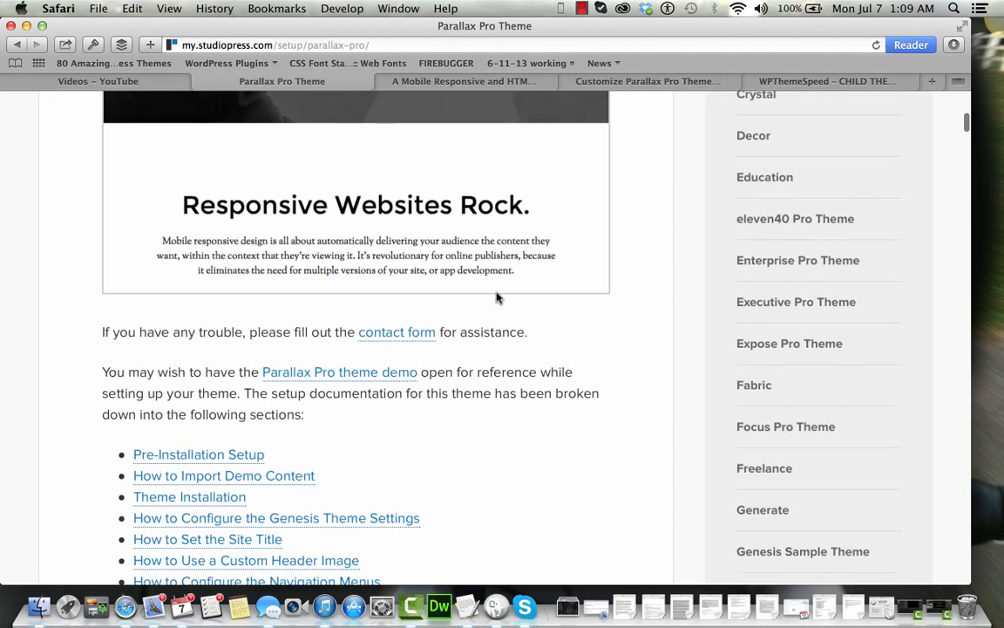
{"action": "scroll", "coordinate": [496, 298], "scroll_direction": "down", "scroll_amount": 5}
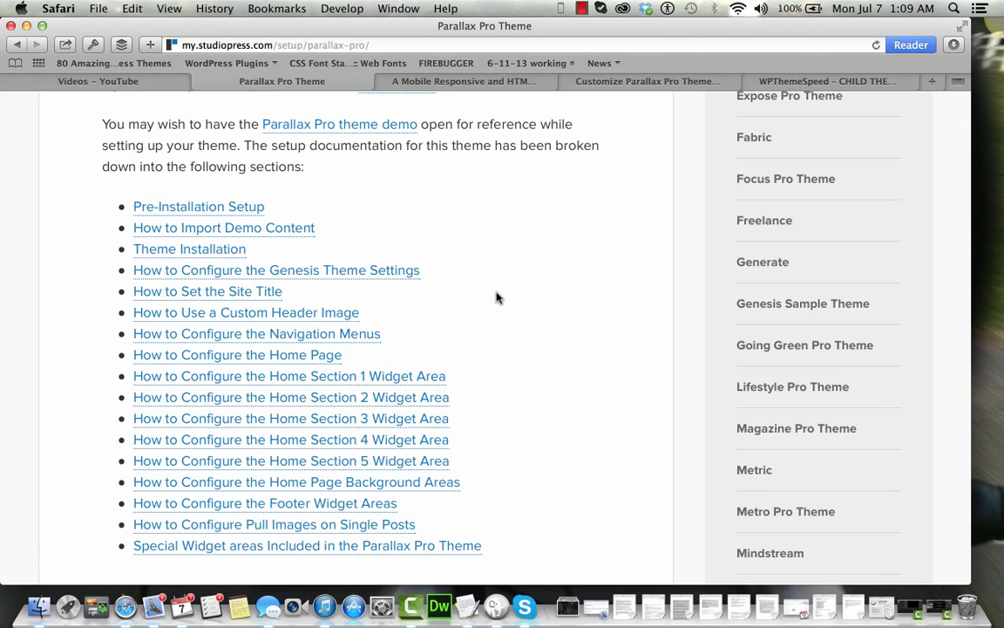
{"action": "scroll", "coordinate": [496, 297], "scroll_direction": "down", "scroll_amount": 1}
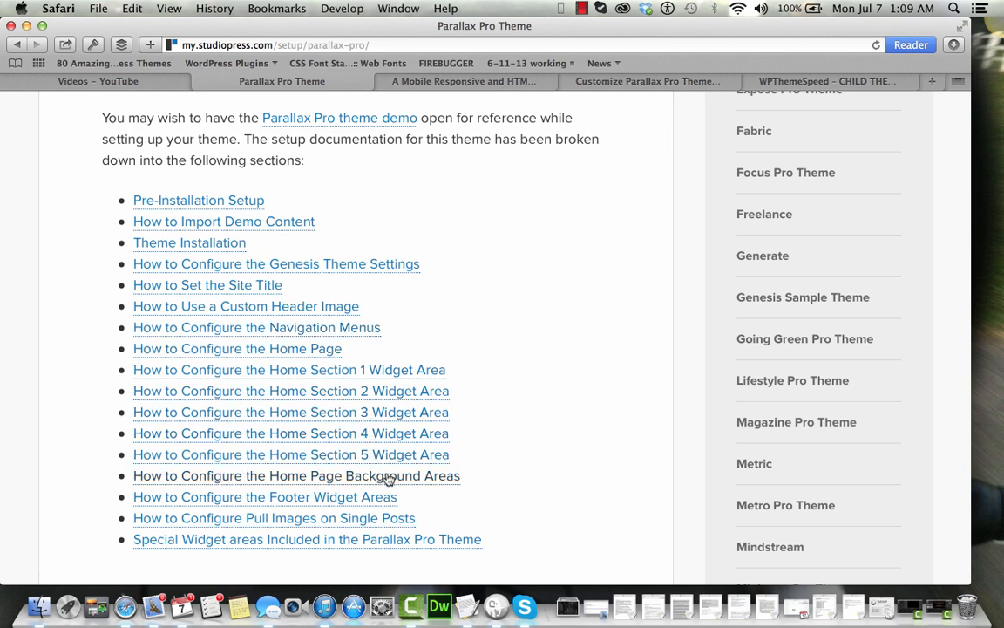
{"action": "scroll", "coordinate": [389, 481], "scroll_direction": "down", "scroll_amount": 2}
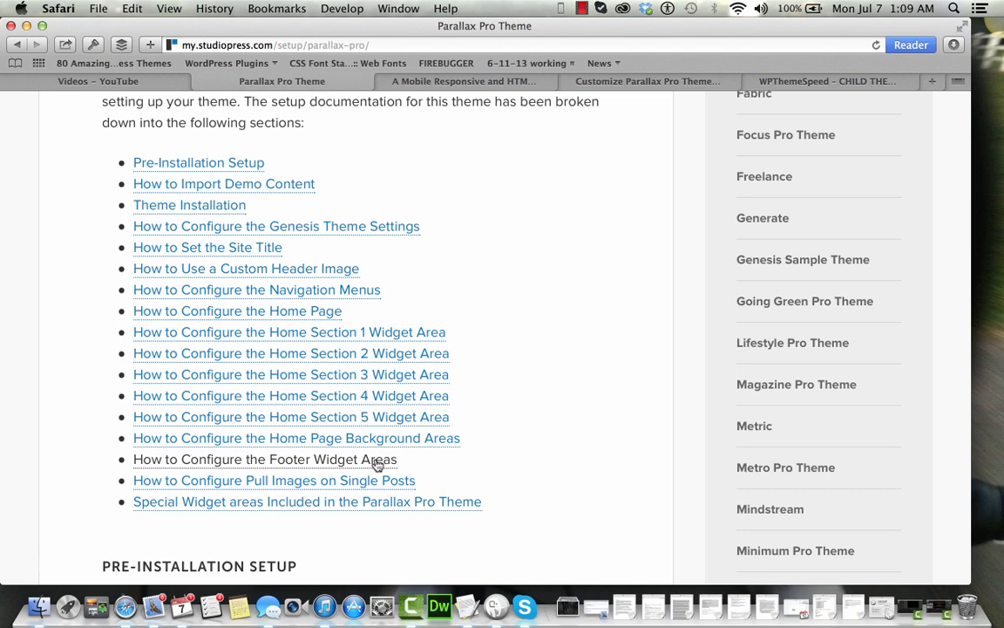
{"action": "scroll", "coordinate": [478, 460], "scroll_direction": "down", "scroll_amount": 4}
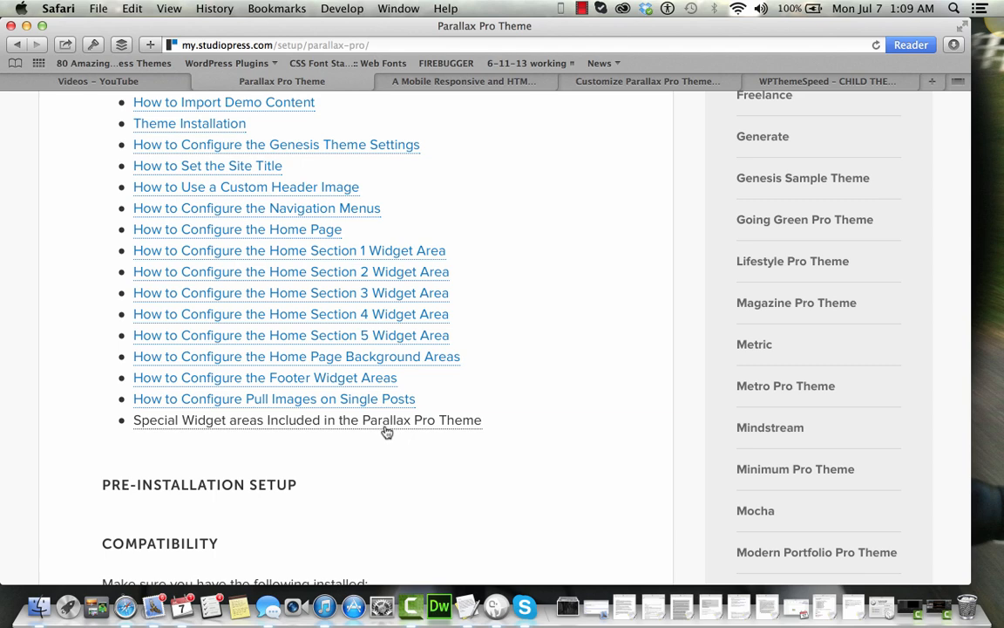
{"action": "left_click", "coordinate": [358, 399]}
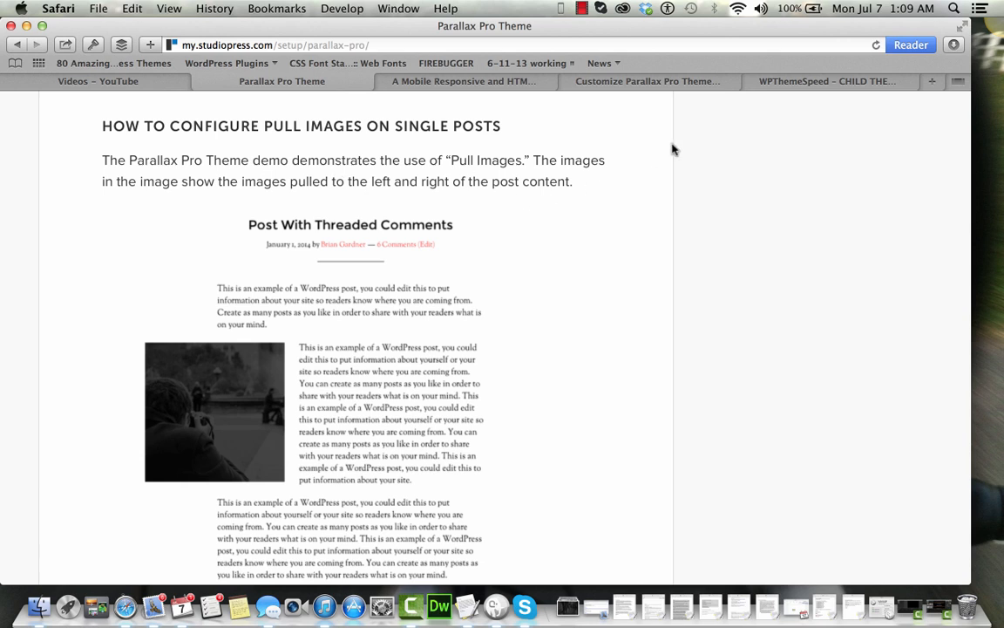
Open the sample Blog Post on the WPThemeSpeed site, check its grey placeholder image, and open the post for editing
{"action": "left_click", "coordinate": [804, 85]}
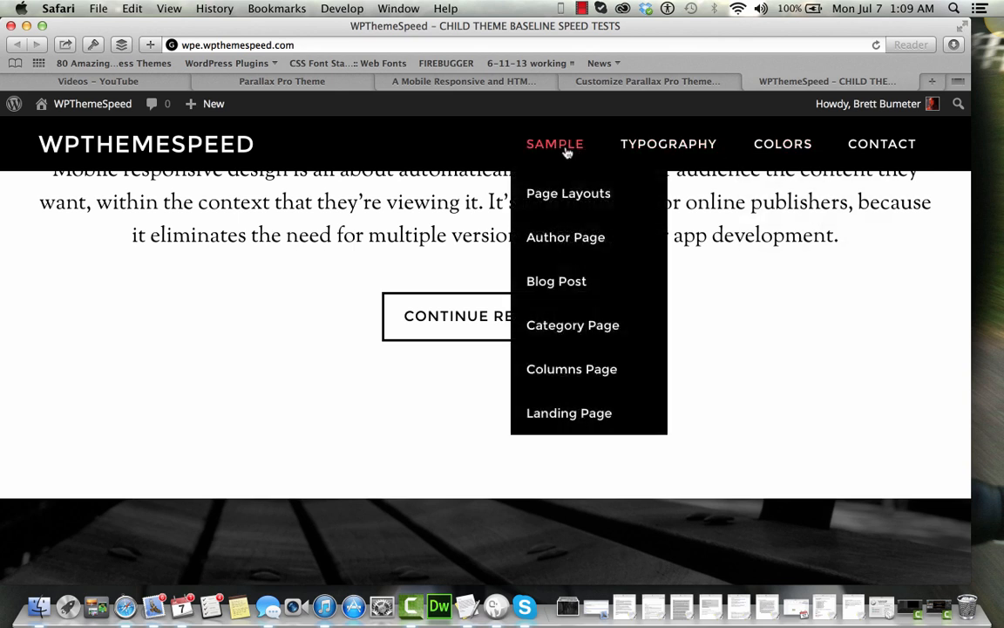
{"action": "left_click", "coordinate": [582, 283]}
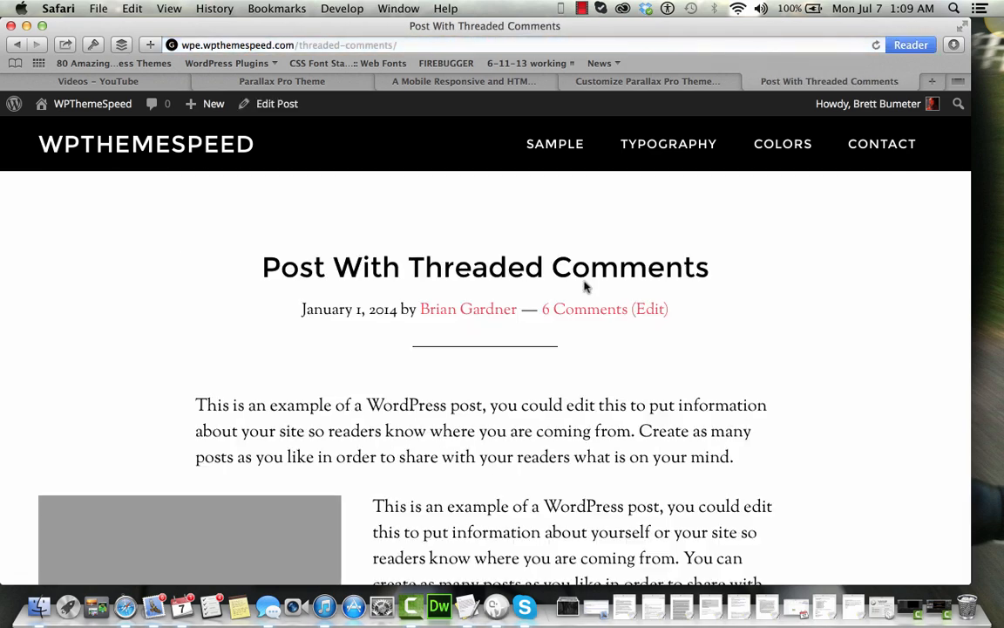
{"action": "scroll", "coordinate": [472, 302], "scroll_direction": "down", "scroll_amount": 5}
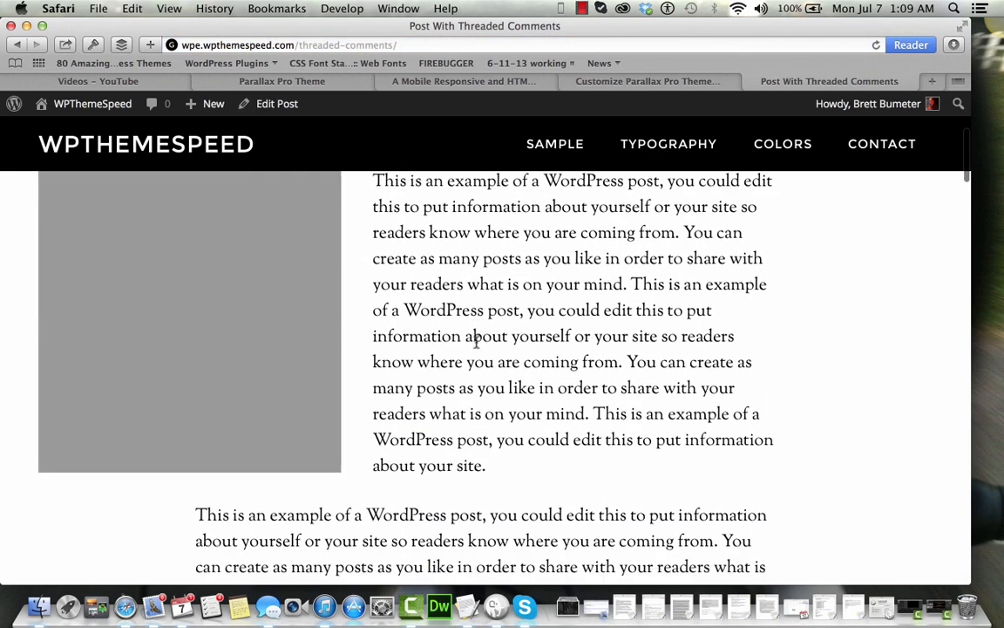
{"action": "scroll", "coordinate": [475, 342], "scroll_direction": "up", "scroll_amount": 4}
{"action": "scroll", "coordinate": [475, 341], "scroll_direction": "down", "scroll_amount": 4}
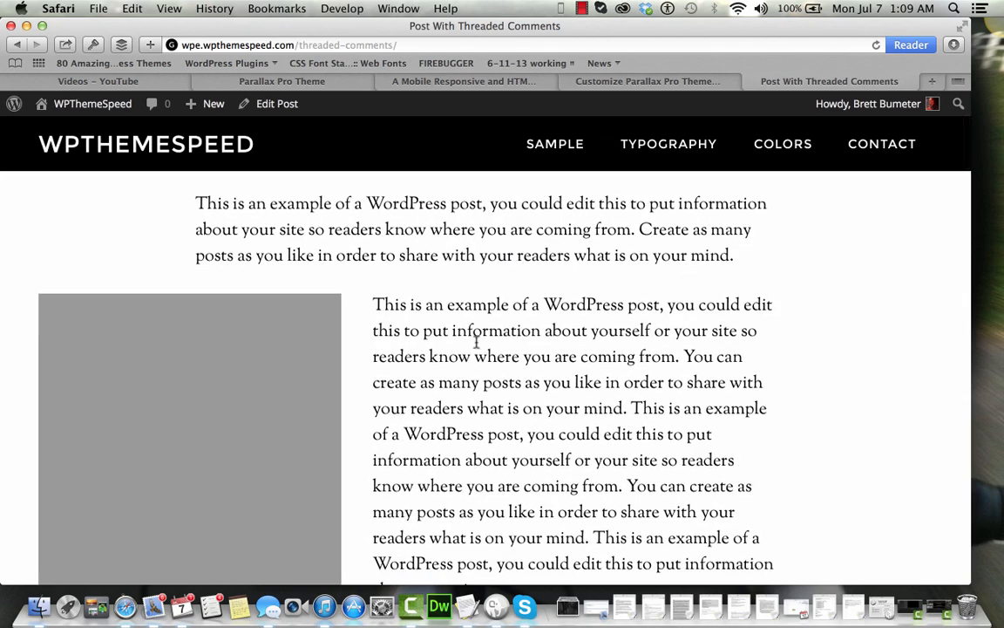
{"action": "scroll", "coordinate": [510, 365], "scroll_direction": "down", "scroll_amount": 4}
{"action": "scroll", "coordinate": [508, 369], "scroll_direction": "up", "scroll_amount": 6}
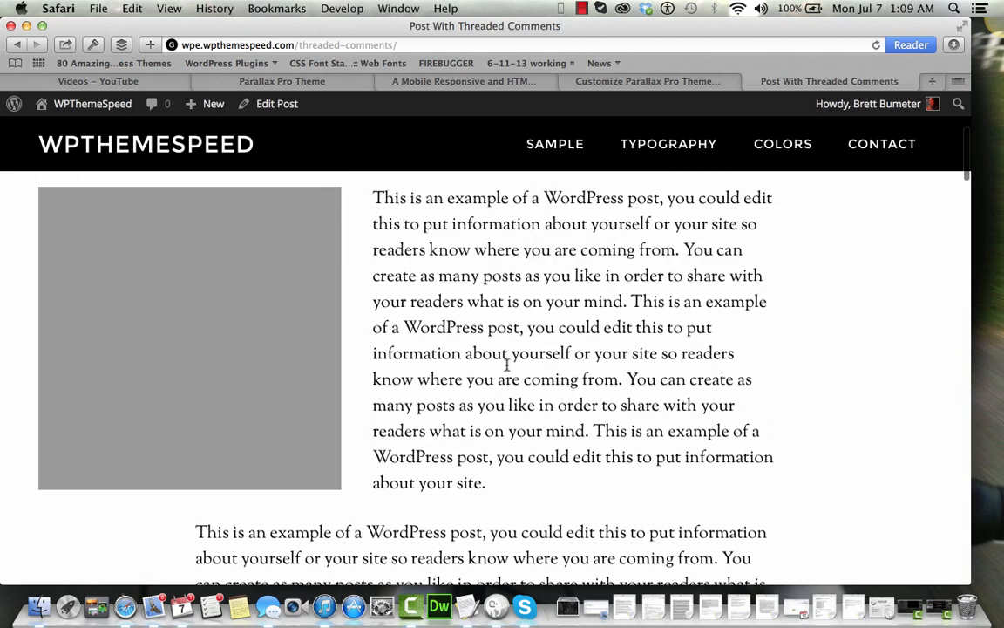
{"action": "scroll", "coordinate": [508, 370], "scroll_direction": "up", "scroll_amount": 3}
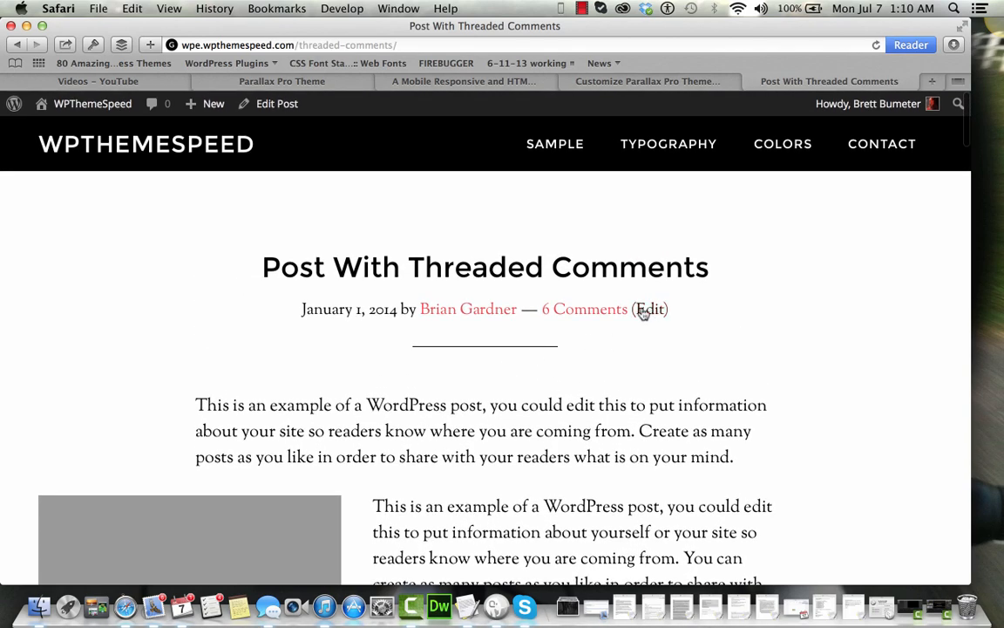
{"action": "left_click", "coordinate": [654, 309]}
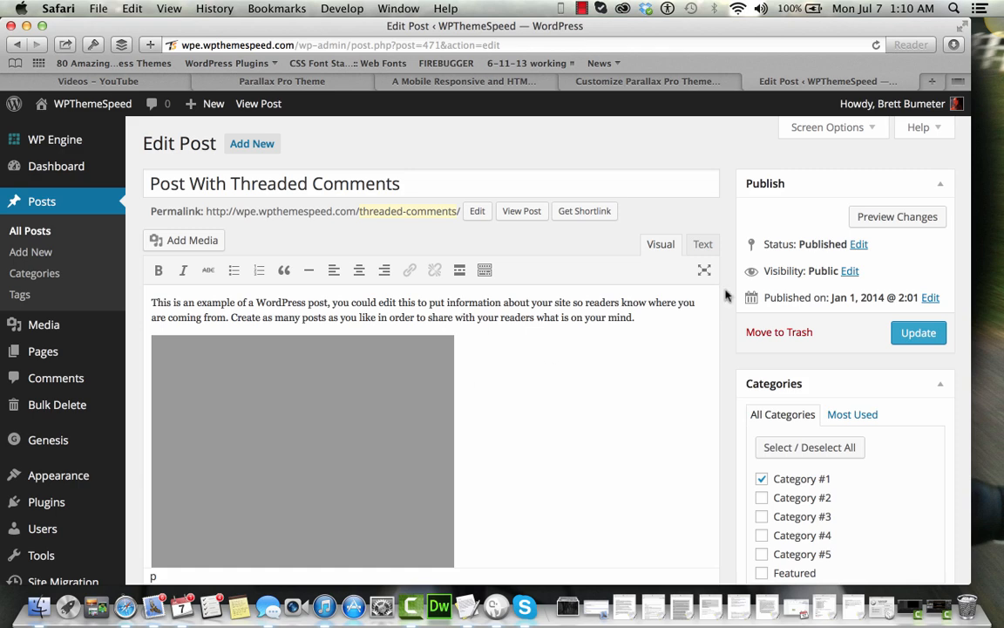
Open the Blog Post sample on the Parallax Pro demo and save its first image, the photographer picture, to Downloads
{"action": "left_click", "coordinate": [468, 81]}
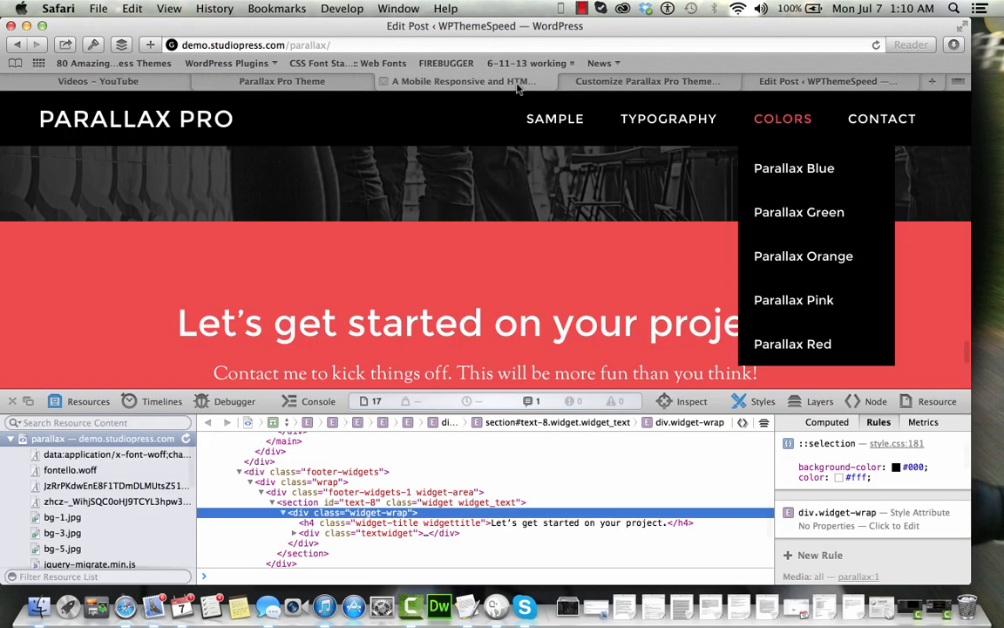
{"action": "mouse_move", "coordinate": [581, 137]}
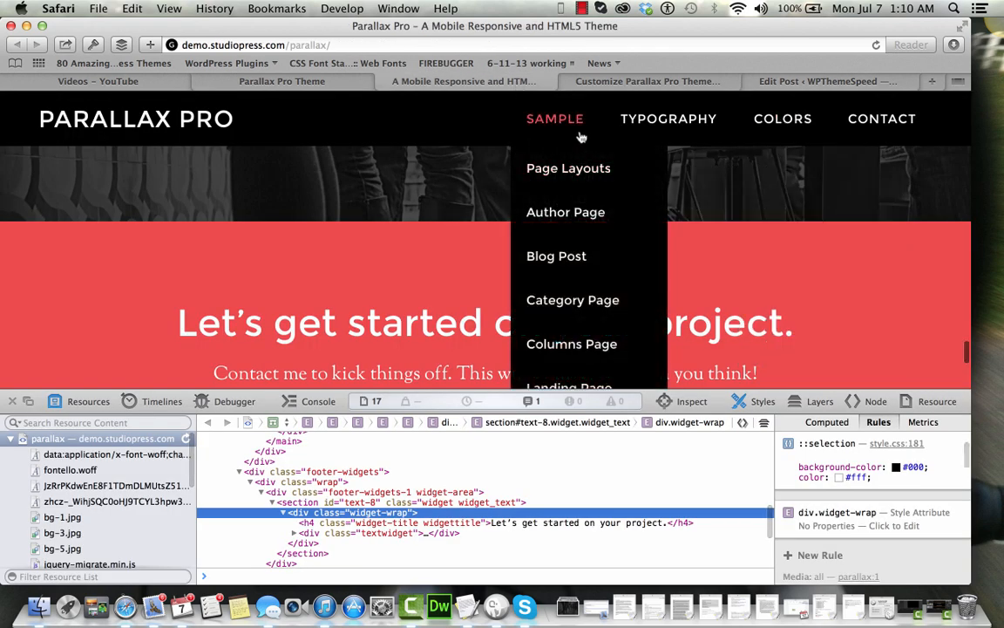
{"action": "left_click", "coordinate": [558, 256]}
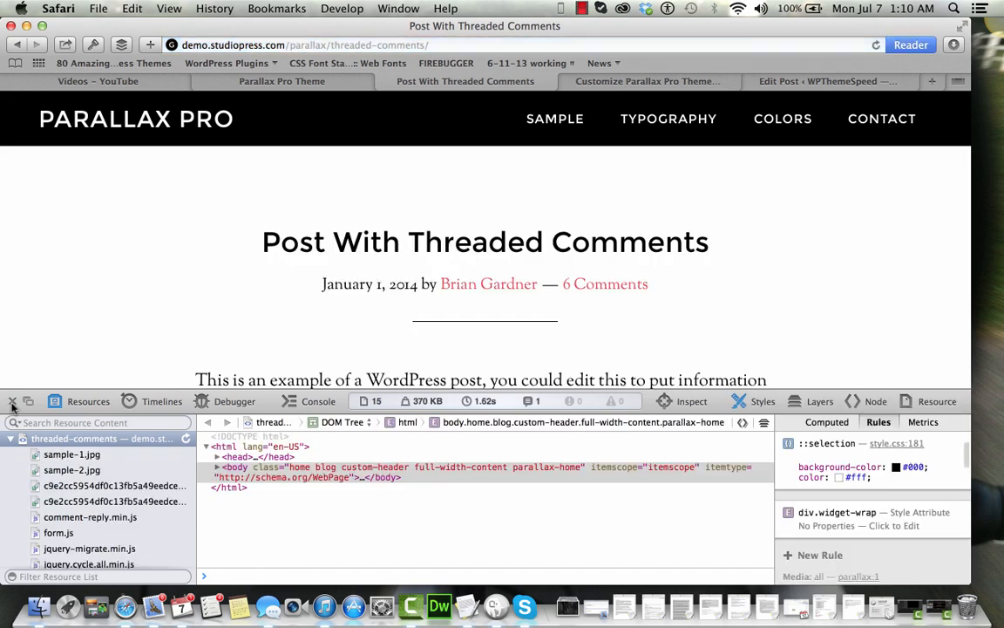
{"action": "left_click", "coordinate": [12, 401]}
{"action": "scroll", "coordinate": [453, 268], "scroll_direction": "down", "scroll_amount": 5}
{"action": "scroll", "coordinate": [453, 268], "scroll_direction": "down", "scroll_amount": 1}
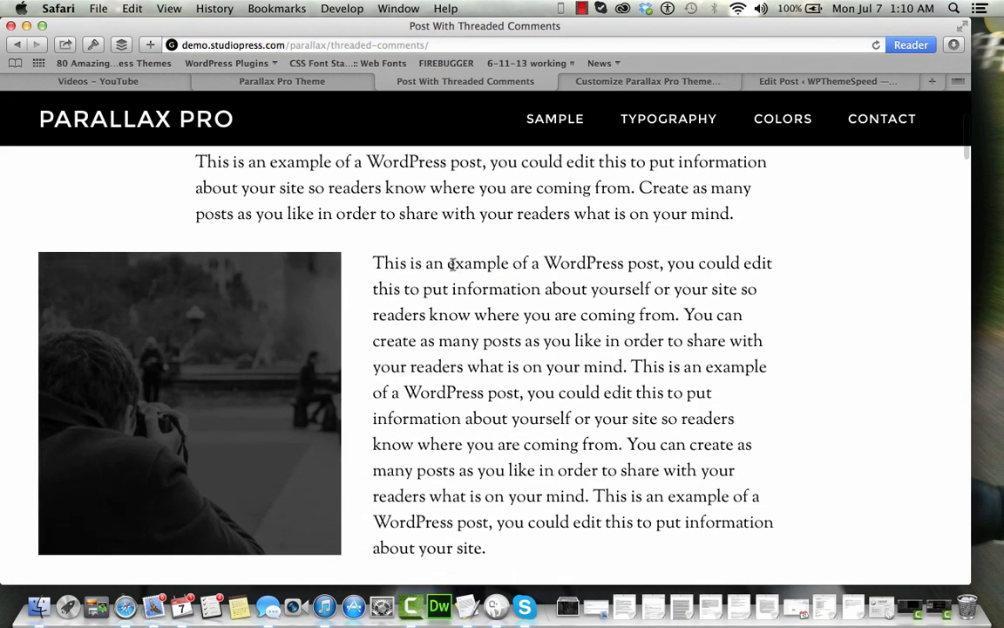
{"action": "mouse_move", "coordinate": [186, 397]}
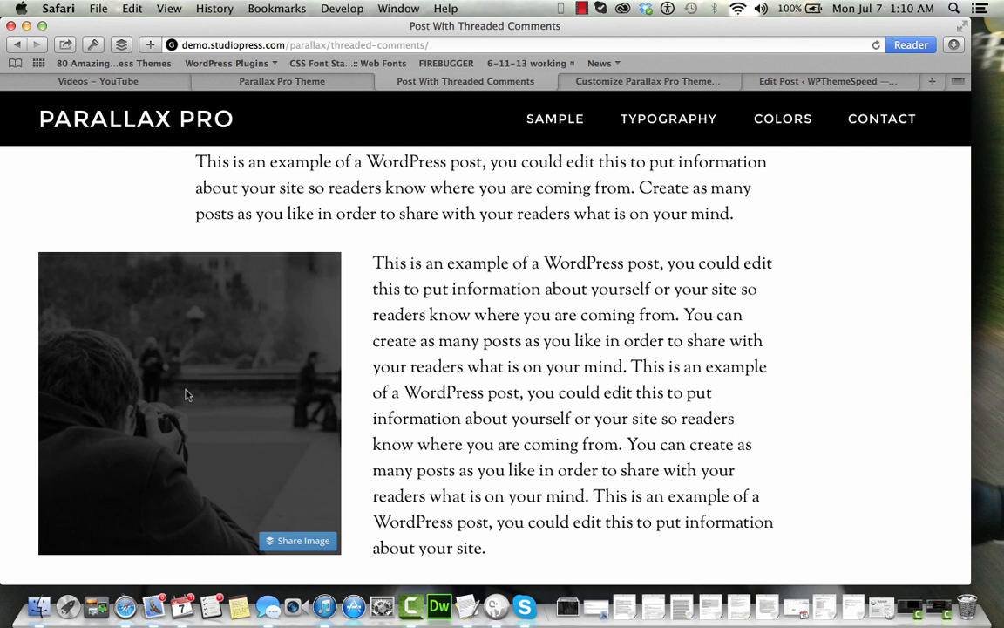
{"action": "right_click", "coordinate": [186, 395]}
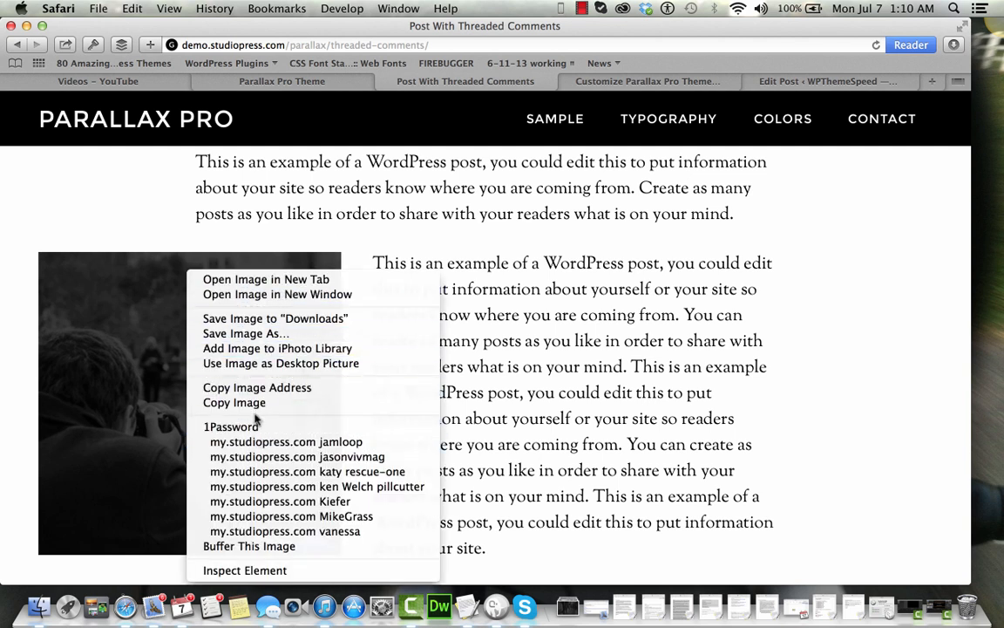
{"action": "left_click", "coordinate": [264, 319]}
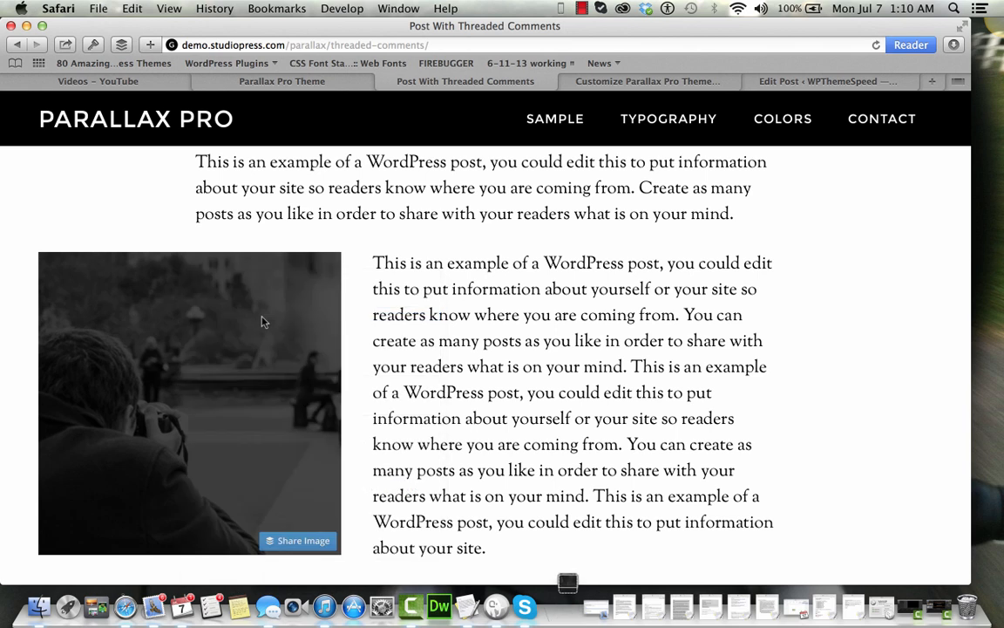
Return to the post being edited and examine the pull-left class of its first placeholder image in the HTML source
{"action": "left_click", "coordinate": [680, 84]}
{"action": "left_click", "coordinate": [795, 84]}
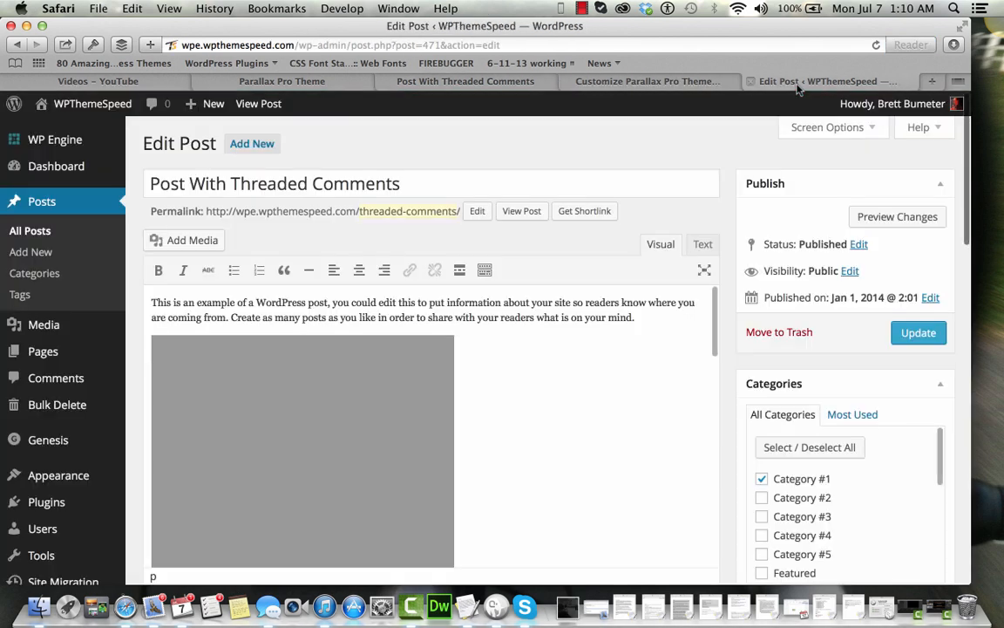
{"action": "scroll", "coordinate": [526, 435], "scroll_direction": "down", "scroll_amount": 3}
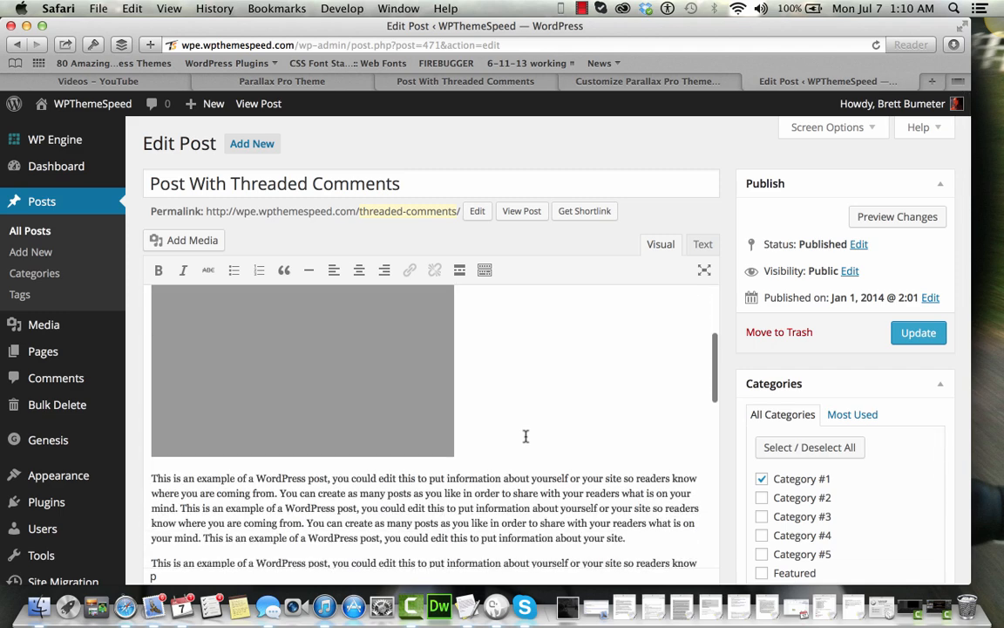
{"action": "scroll", "coordinate": [526, 436], "scroll_direction": "up", "scroll_amount": 3}
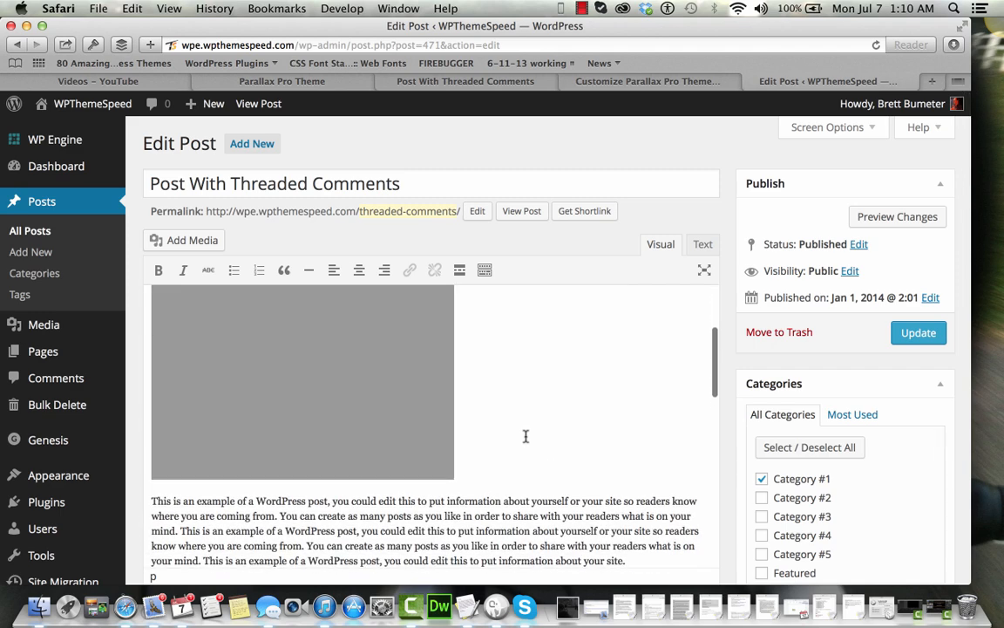
{"action": "left_click", "coordinate": [703, 247]}
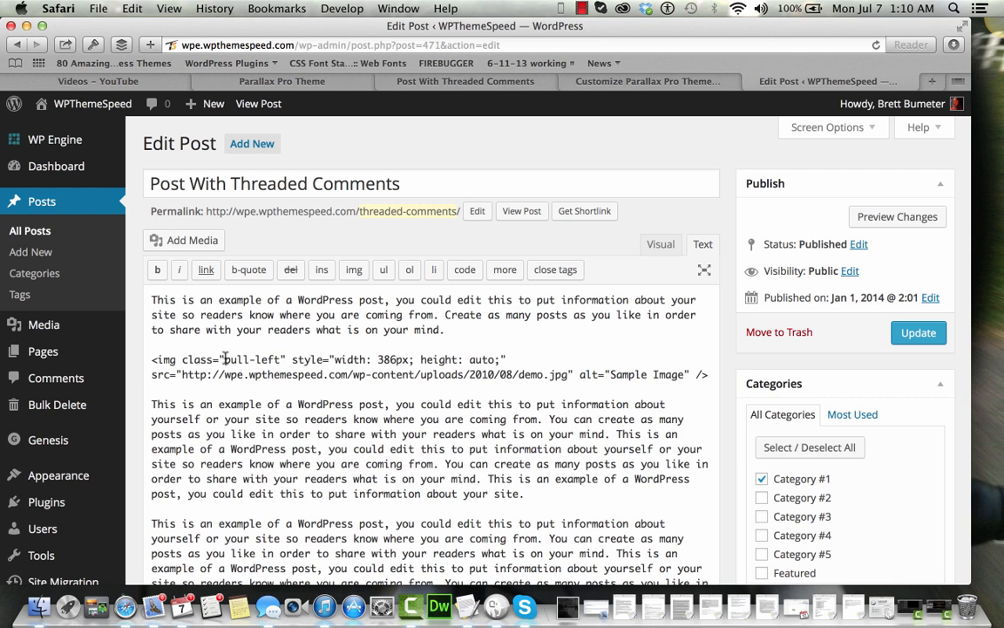
{"action": "left_click_drag", "start_coordinate": [224, 359], "coordinate": [272, 358]}
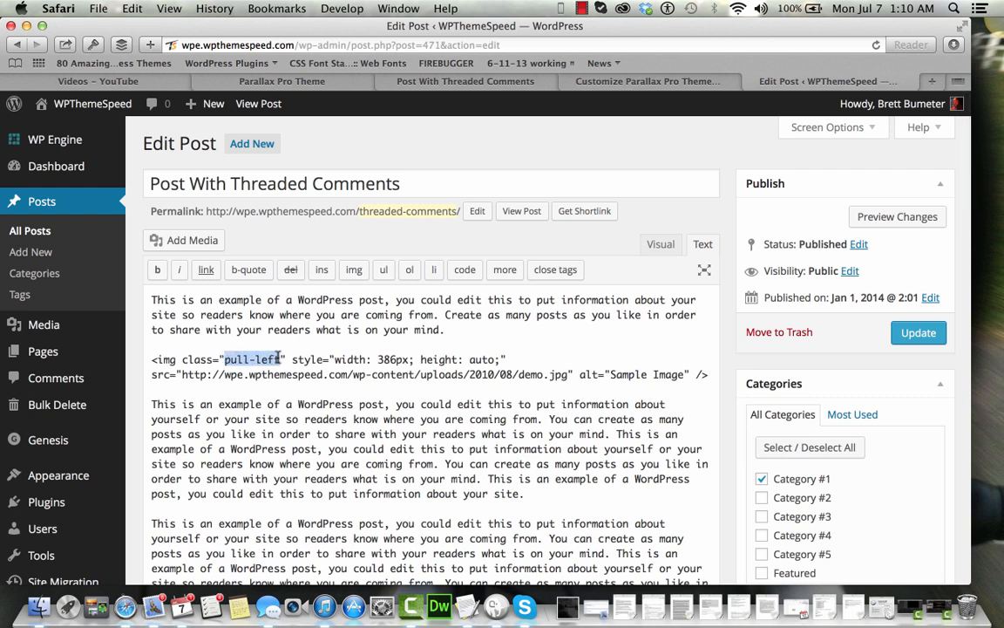
Add an empty line above the post's first grey placeholder image, and switch the post to visual editing
{"action": "left_click", "coordinate": [564, 334]}
{"action": "key", "text": "Return"}
{"action": "key", "text": "Return"}
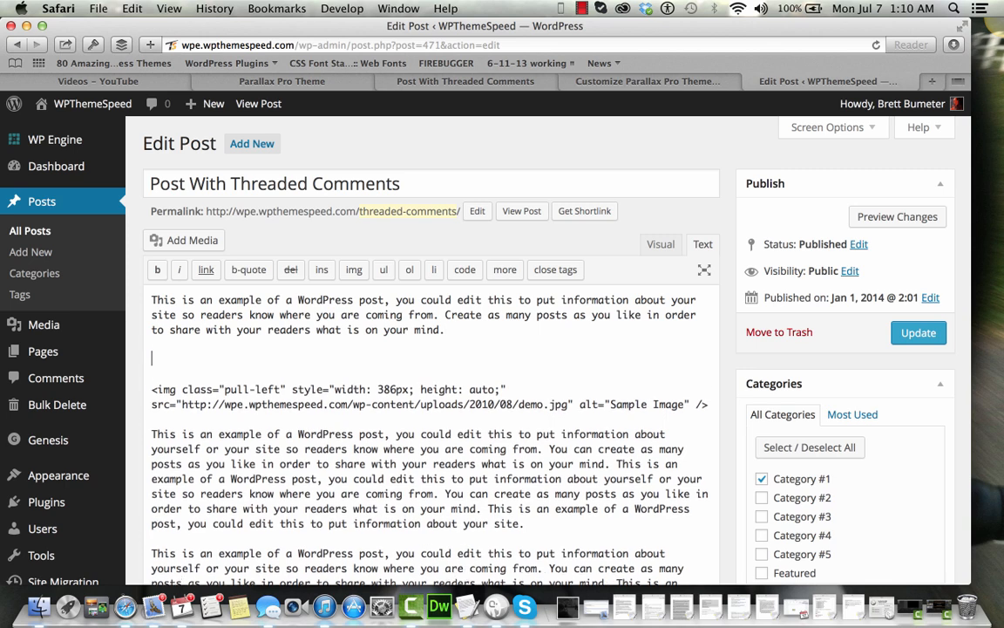
{"action": "left_click", "coordinate": [661, 245]}
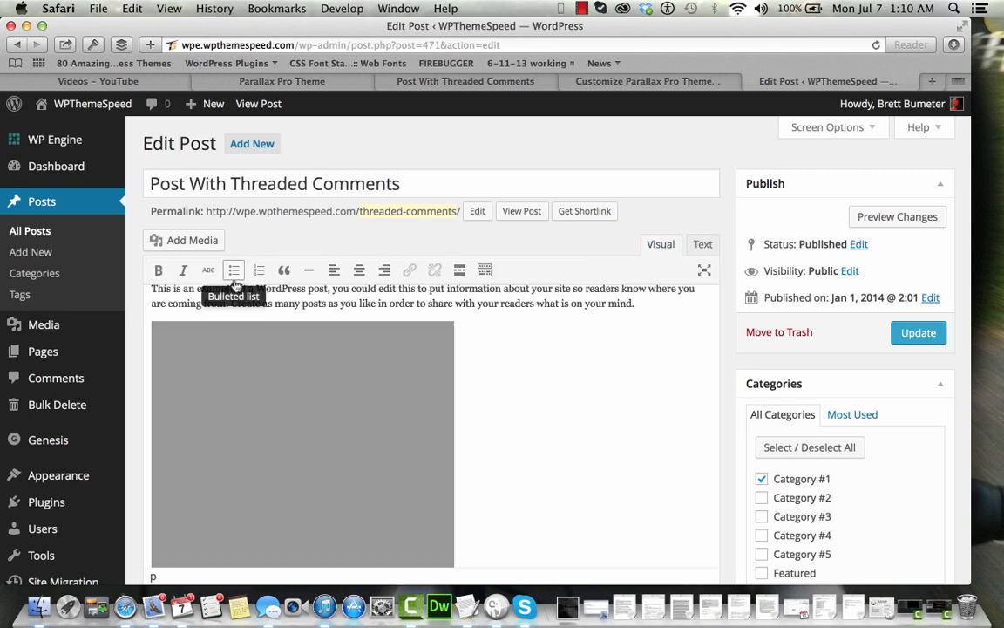
{"action": "left_click", "coordinate": [192, 240]}
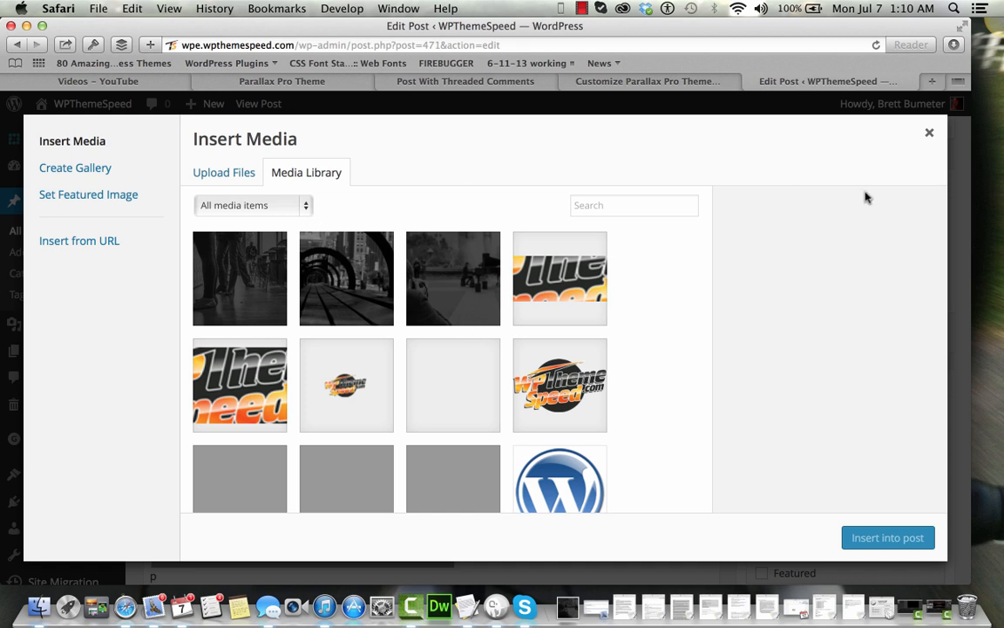
{"action": "left_click", "coordinate": [930, 132]}
{"action": "key", "text": "Return"}
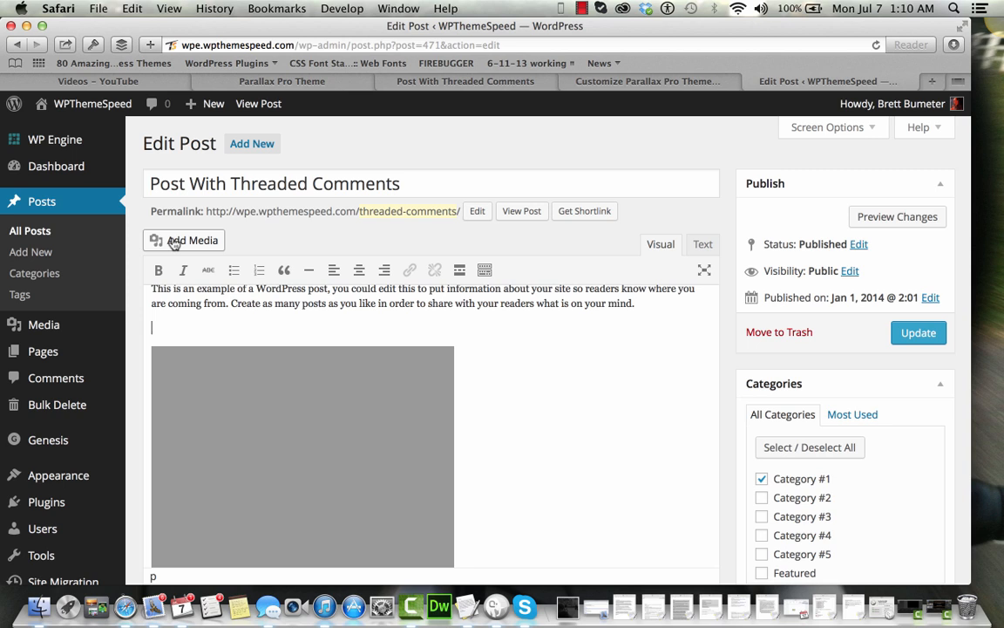
Upload sample-1.jpg from Downloads as new media for the post, keeping its alignment at None
{"action": "left_click", "coordinate": [175, 241]}
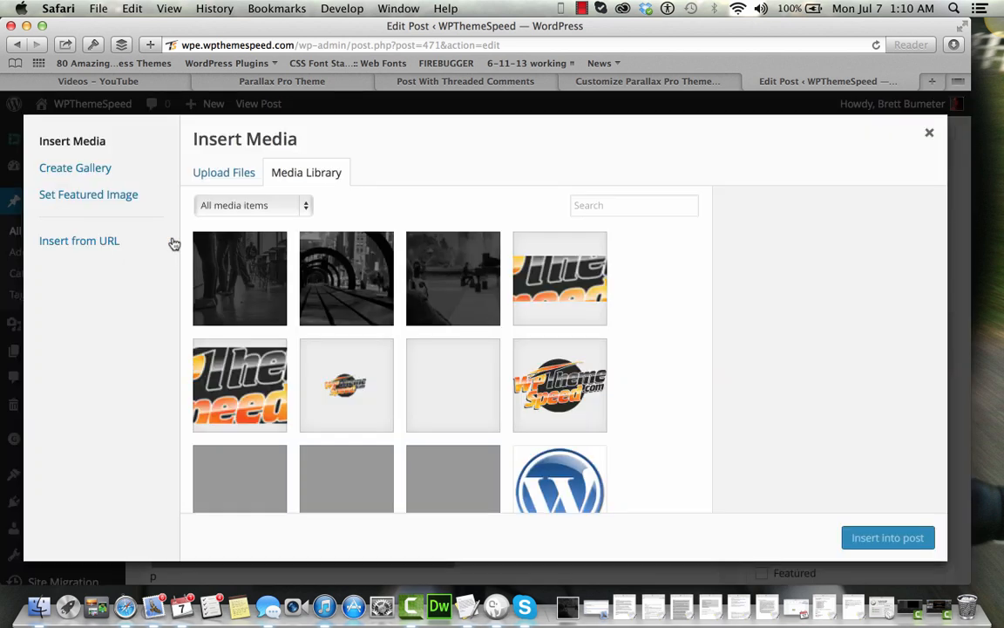
{"action": "left_click", "coordinate": [223, 175]}
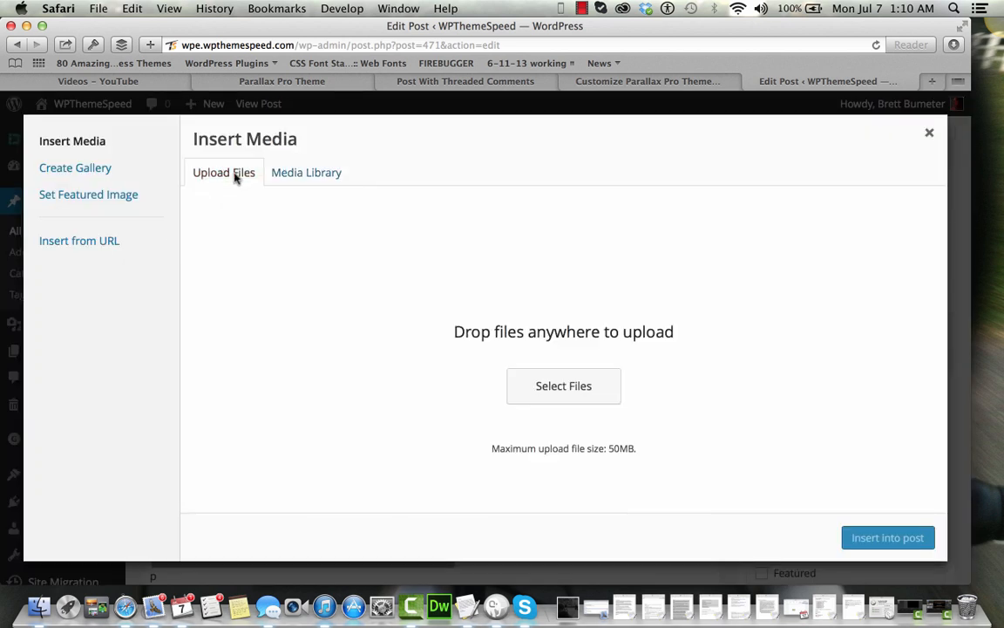
{"action": "left_click", "coordinate": [539, 394]}
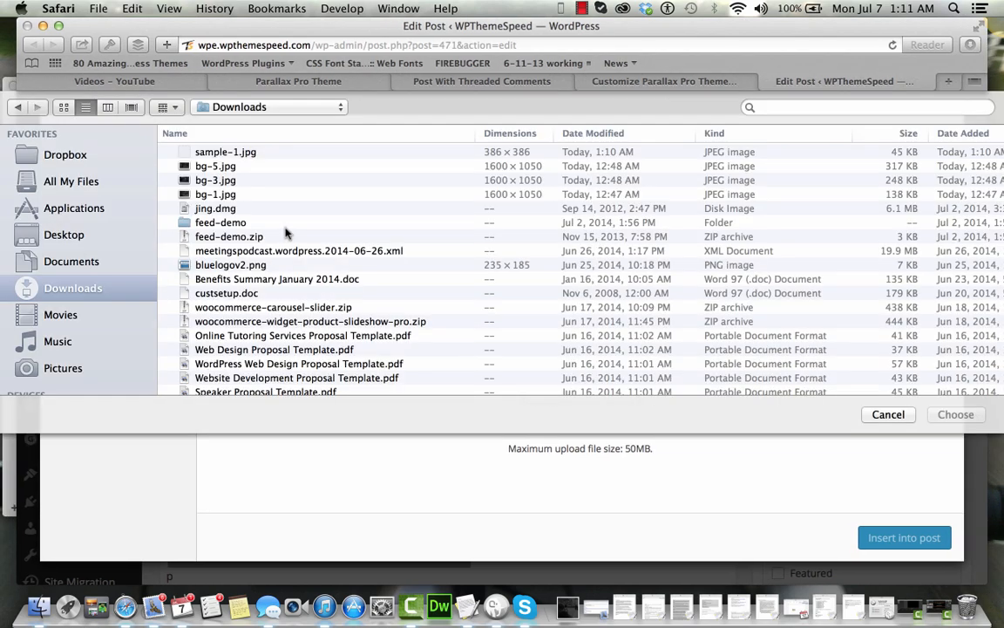
{"action": "left_click", "coordinate": [232, 155]}
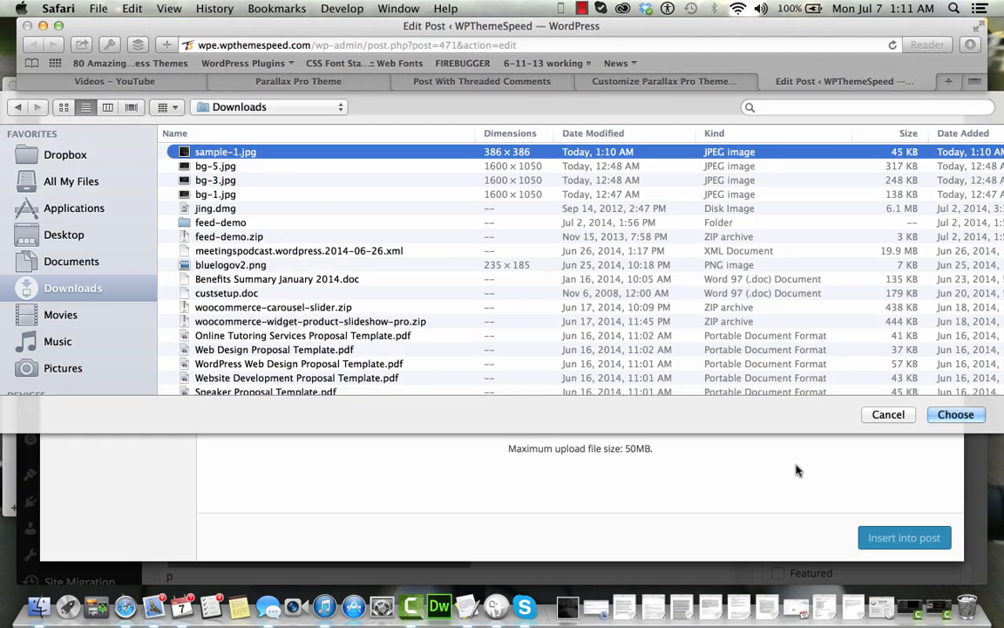
{"action": "left_click", "coordinate": [954, 415]}
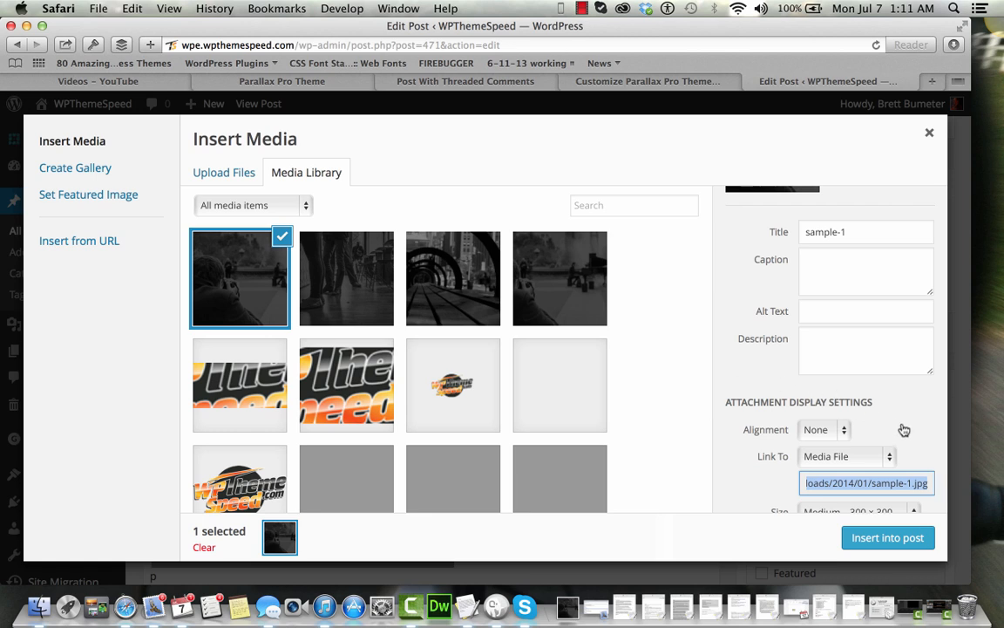
{"action": "left_click", "coordinate": [842, 431]}
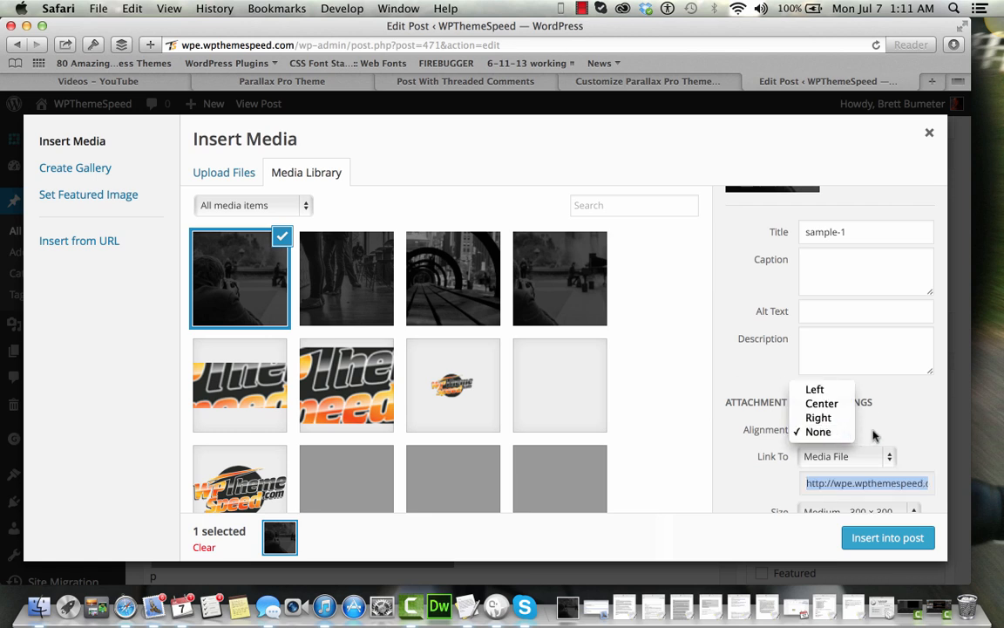
{"action": "left_click", "coordinate": [874, 435]}
{"action": "scroll", "coordinate": [885, 435], "scroll_direction": "down", "scroll_amount": 2}
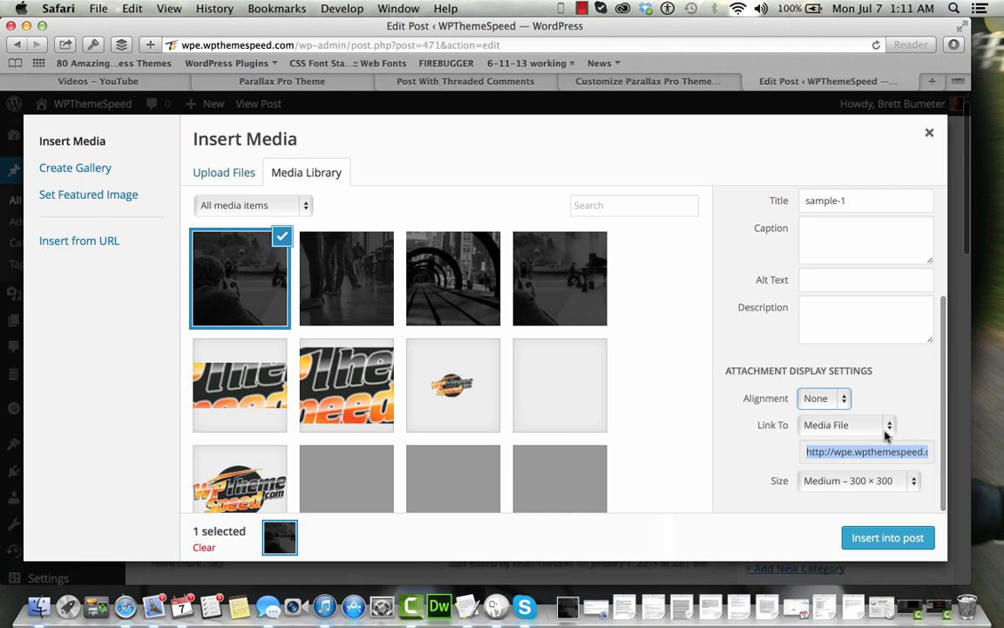
Read the Parallax Pro setup guide's instructions on giving post images a pull-left or pull-right class
{"action": "left_click", "coordinate": [462, 82]}
{"action": "left_click", "coordinate": [283, 81]}
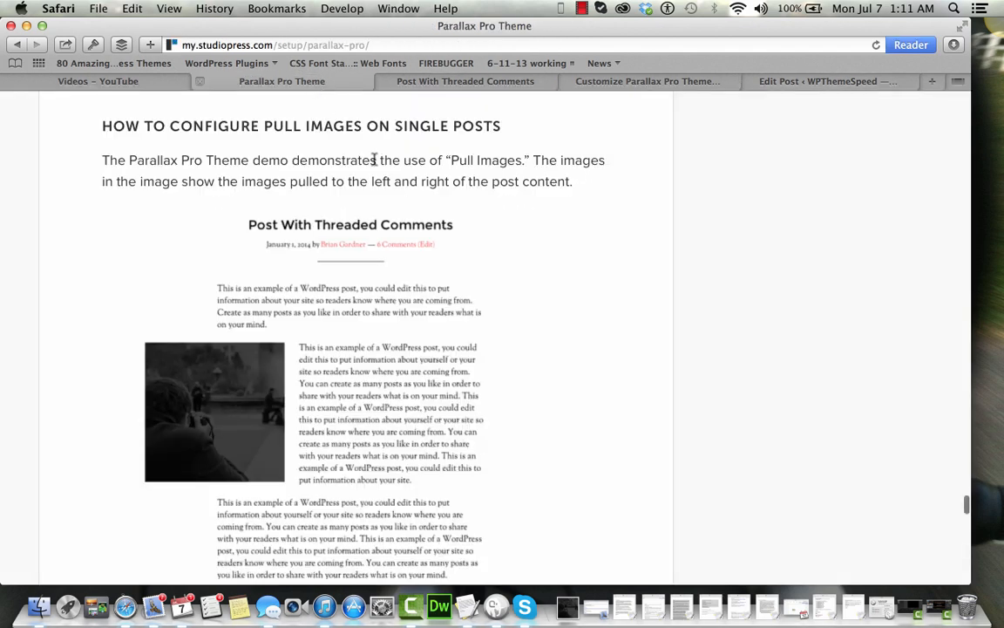
{"action": "scroll", "coordinate": [498, 339], "scroll_direction": "down", "scroll_amount": 10}
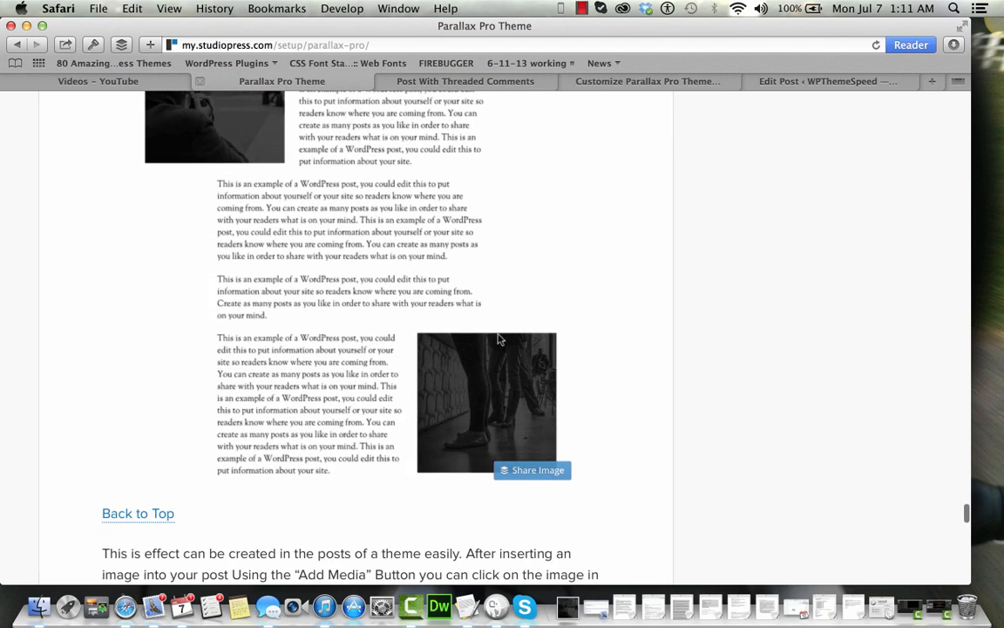
{"action": "scroll", "coordinate": [499, 339], "scroll_direction": "down", "scroll_amount": 5}
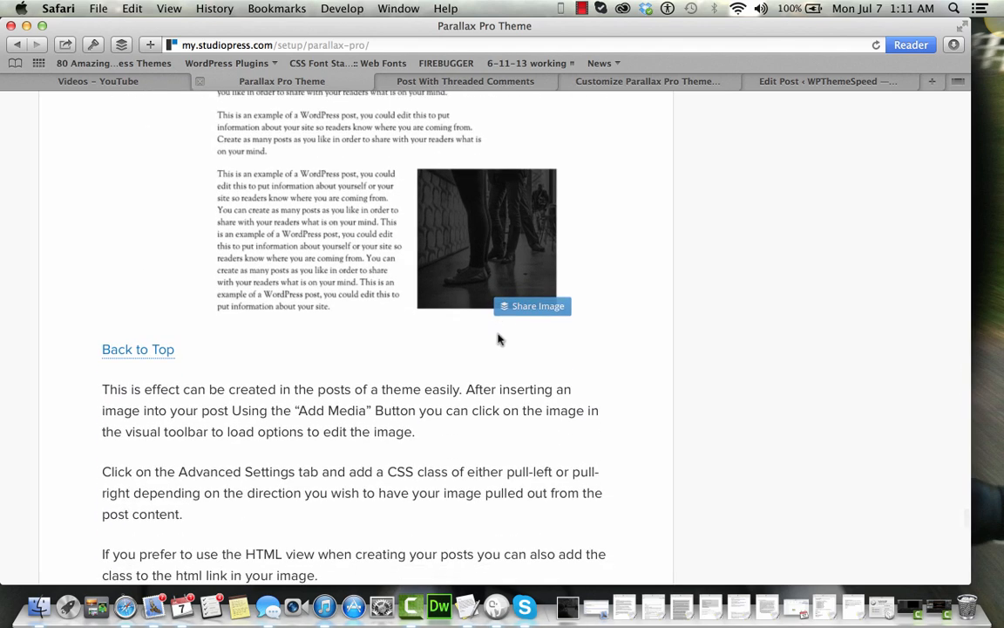
{"action": "scroll", "coordinate": [466, 329], "scroll_direction": "down", "scroll_amount": 2}
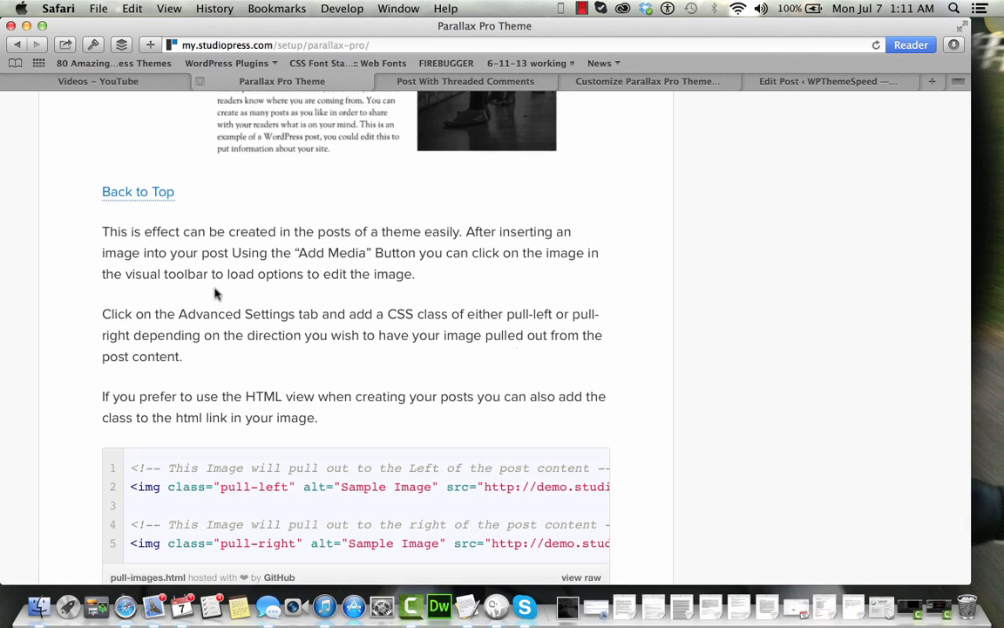
{"action": "scroll", "coordinate": [250, 287], "scroll_direction": "down", "scroll_amount": 2}
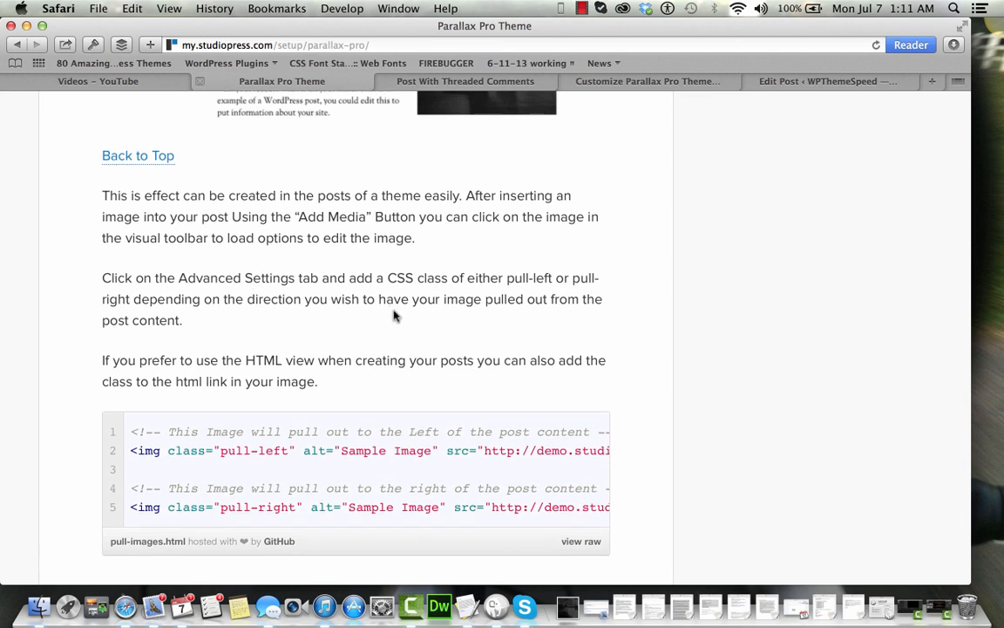
Return to the post being edited, insert the sample-1 image with its link set to None, and update the post
{"action": "left_click", "coordinate": [809, 87]}
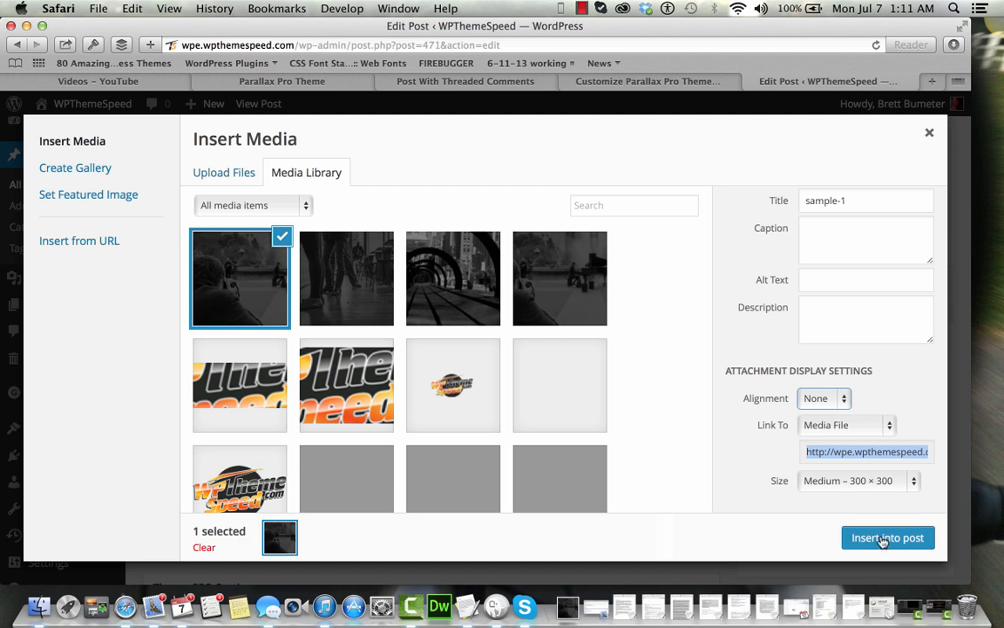
{"action": "left_click", "coordinate": [833, 425]}
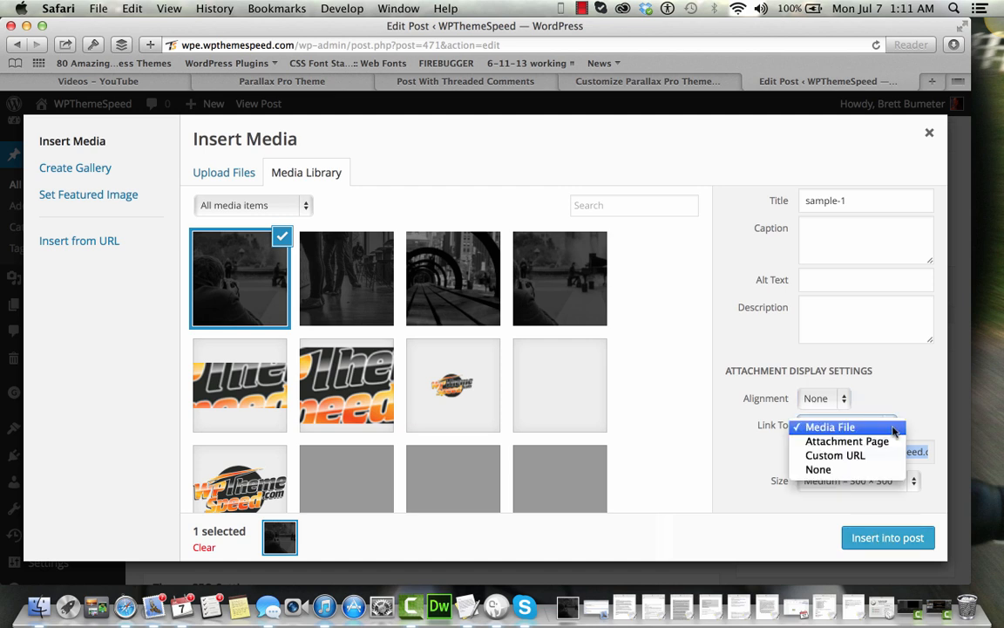
{"action": "left_click", "coordinate": [874, 471]}
{"action": "left_click", "coordinate": [882, 537]}
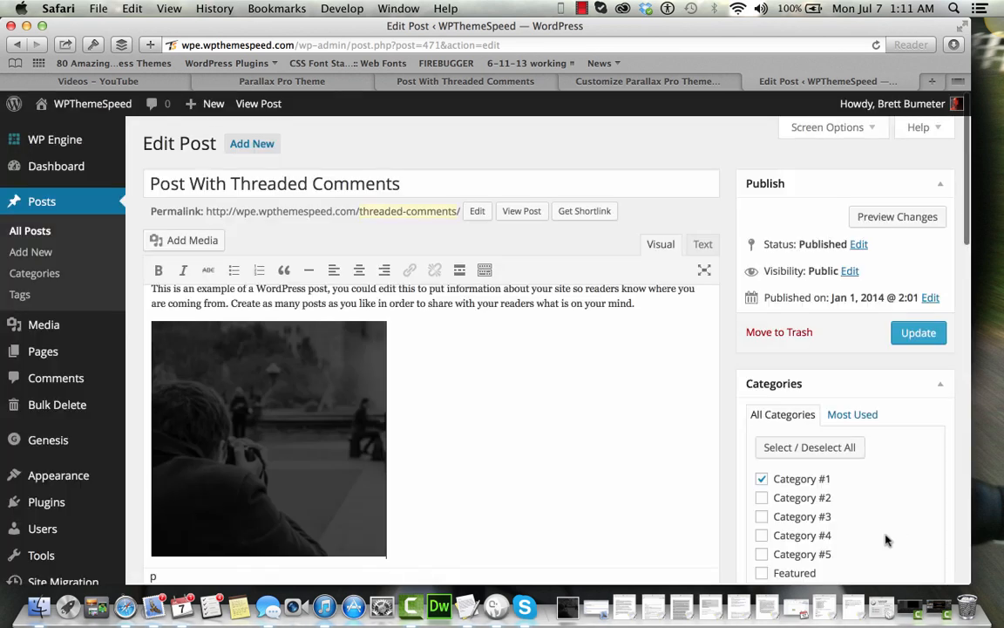
{"action": "scroll", "coordinate": [544, 437], "scroll_direction": "down", "scroll_amount": 3}
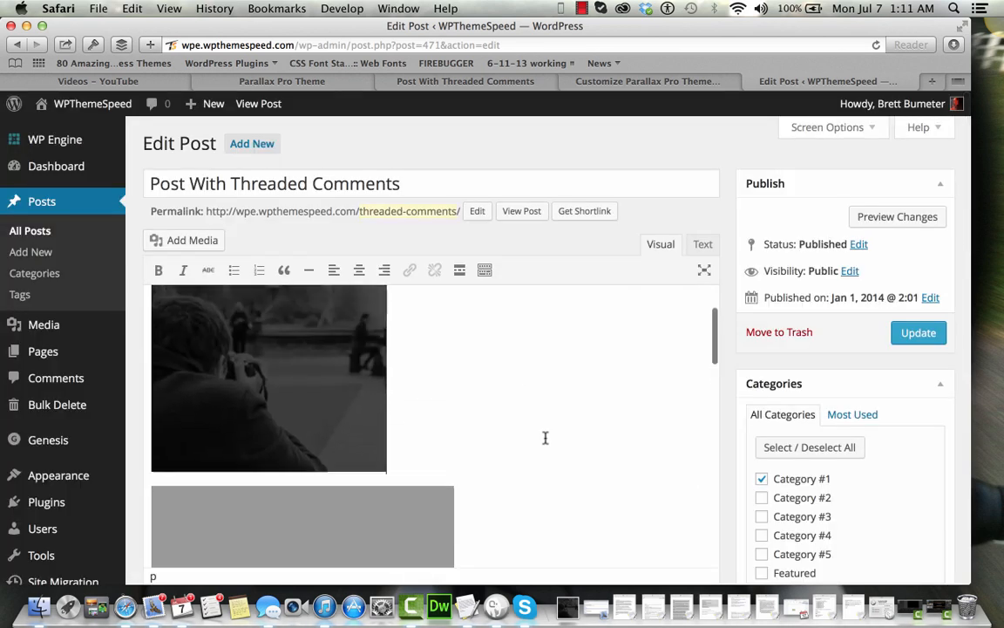
{"action": "scroll", "coordinate": [545, 436], "scroll_direction": "up", "scroll_amount": 3}
{"action": "left_click", "coordinate": [358, 413]}
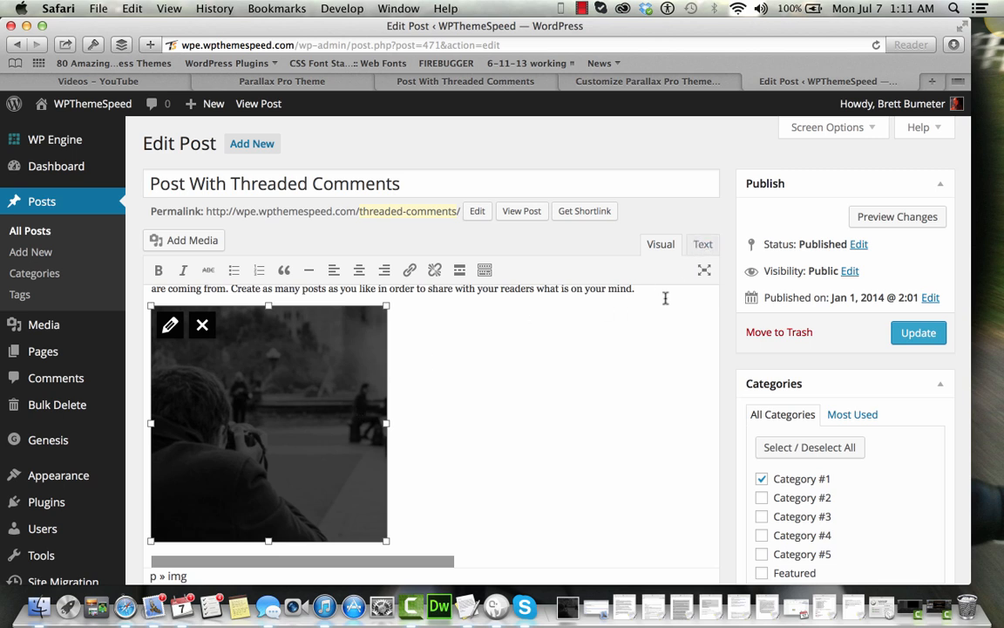
{"action": "left_click", "coordinate": [925, 332]}
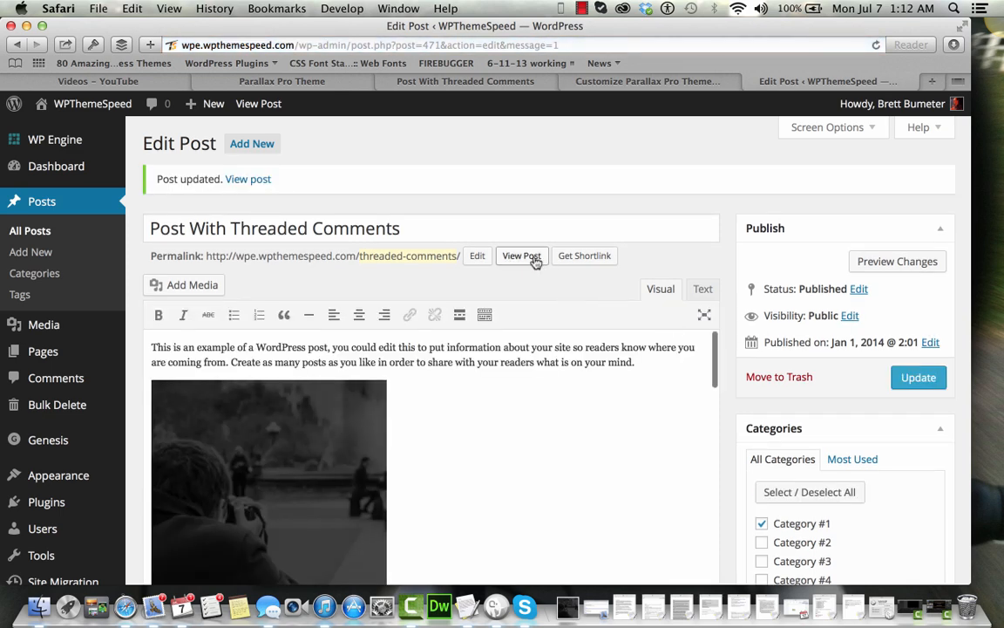
Open the live post in a new tab and compare the photographer picture's position with the grey placeholder's
{"action": "right_click", "coordinate": [535, 263]}
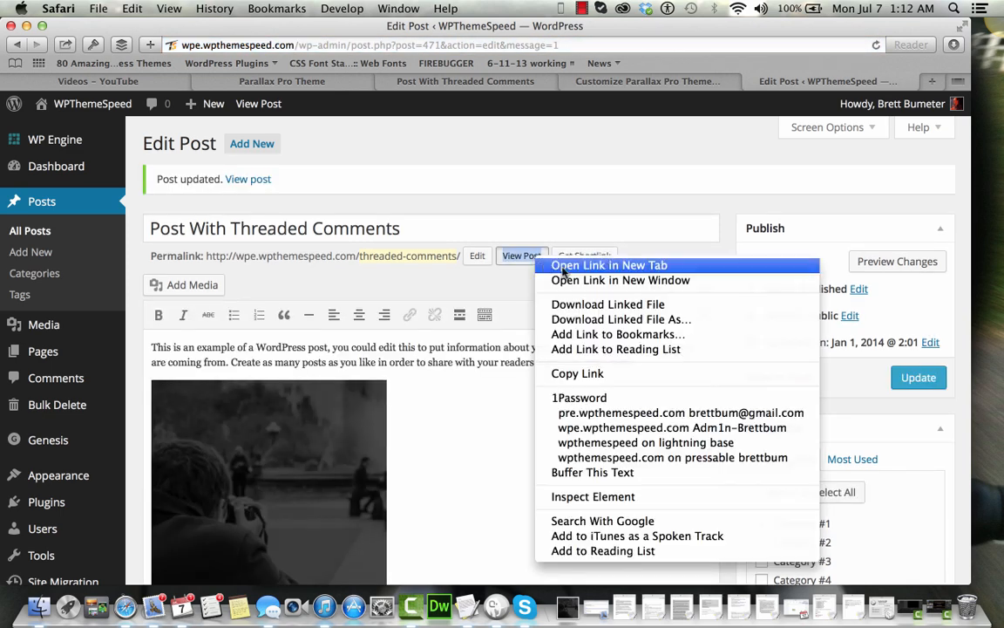
{"action": "left_click", "coordinate": [545, 264]}
{"action": "left_click", "coordinate": [868, 82]}
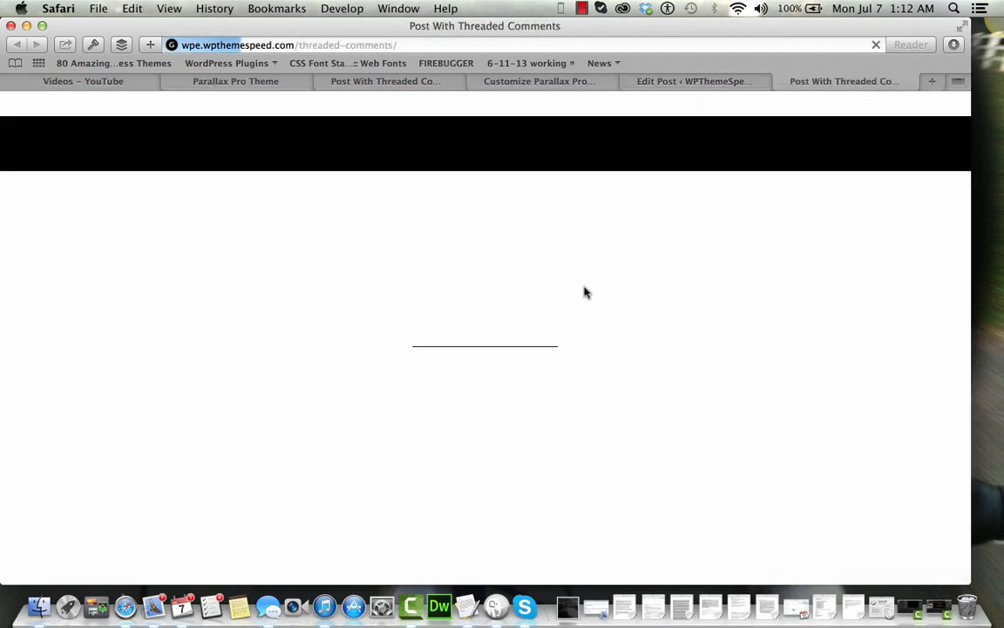
{"action": "scroll", "coordinate": [586, 292], "scroll_direction": "down", "scroll_amount": 5}
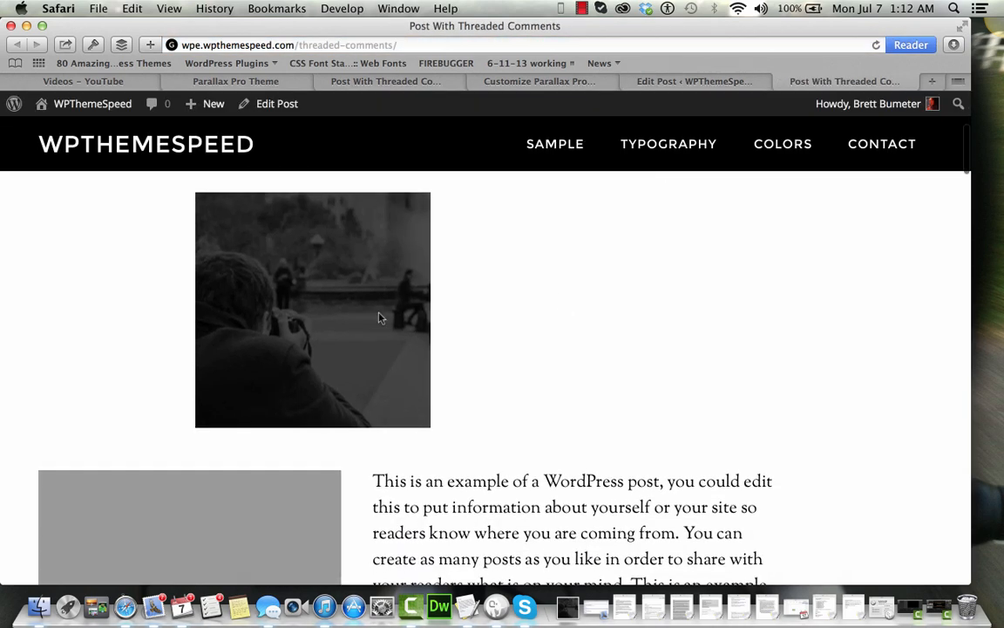
{"action": "scroll", "coordinate": [389, 387], "scroll_direction": "down", "scroll_amount": 4}
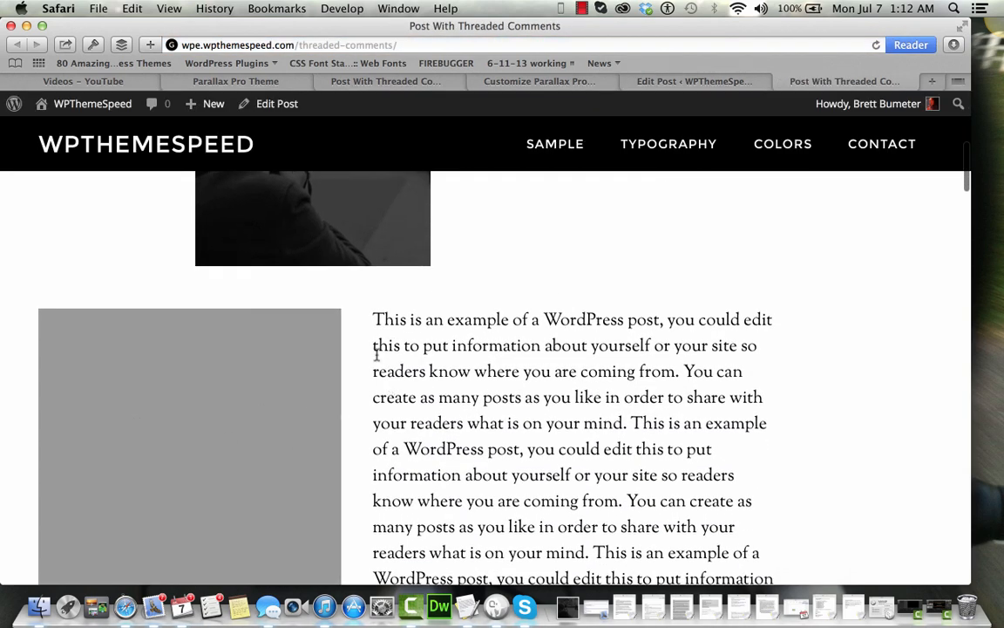
{"action": "scroll", "coordinate": [377, 352], "scroll_direction": "down", "scroll_amount": 6}
{"action": "scroll", "coordinate": [380, 338], "scroll_direction": "up", "scroll_amount": 10}
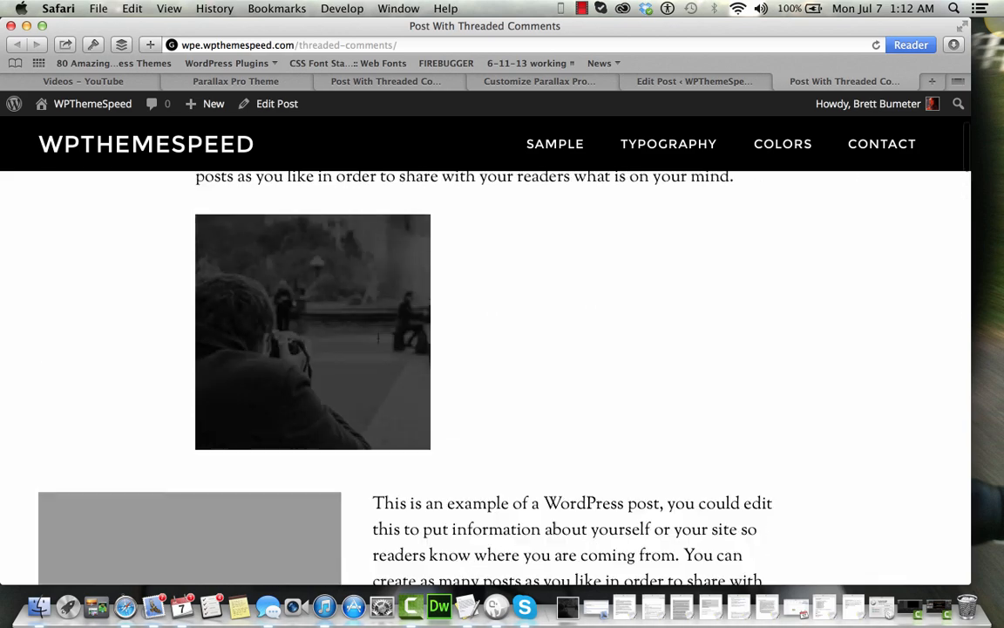
{"action": "scroll", "coordinate": [378, 338], "scroll_direction": "up", "scroll_amount": 4}
Replace the sample-1 image's classes with pull-left in the post's HTML source, and update the post
{"action": "left_click", "coordinate": [698, 83]}
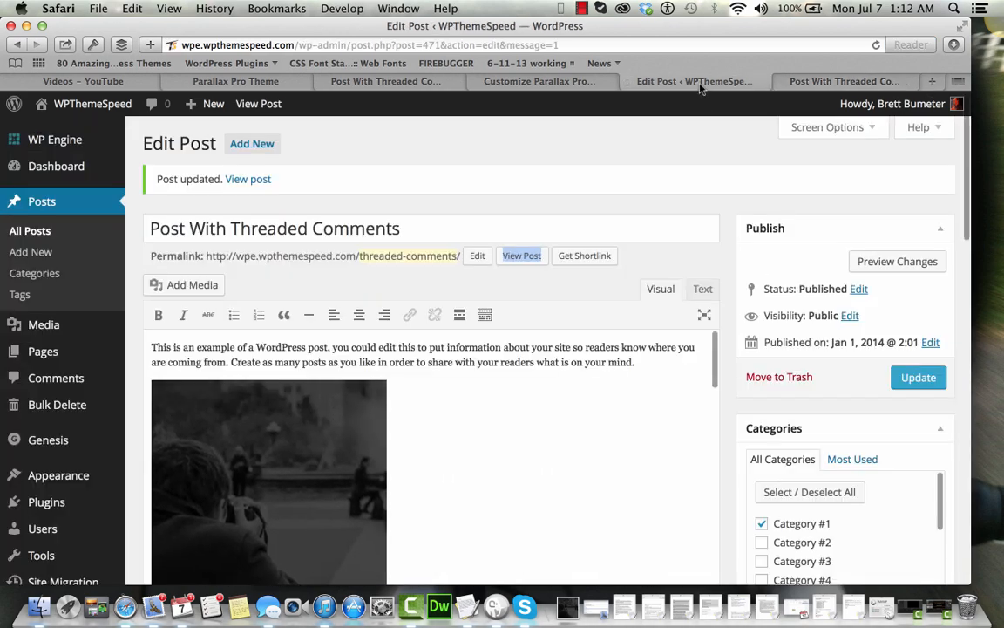
{"action": "left_click", "coordinate": [703, 289]}
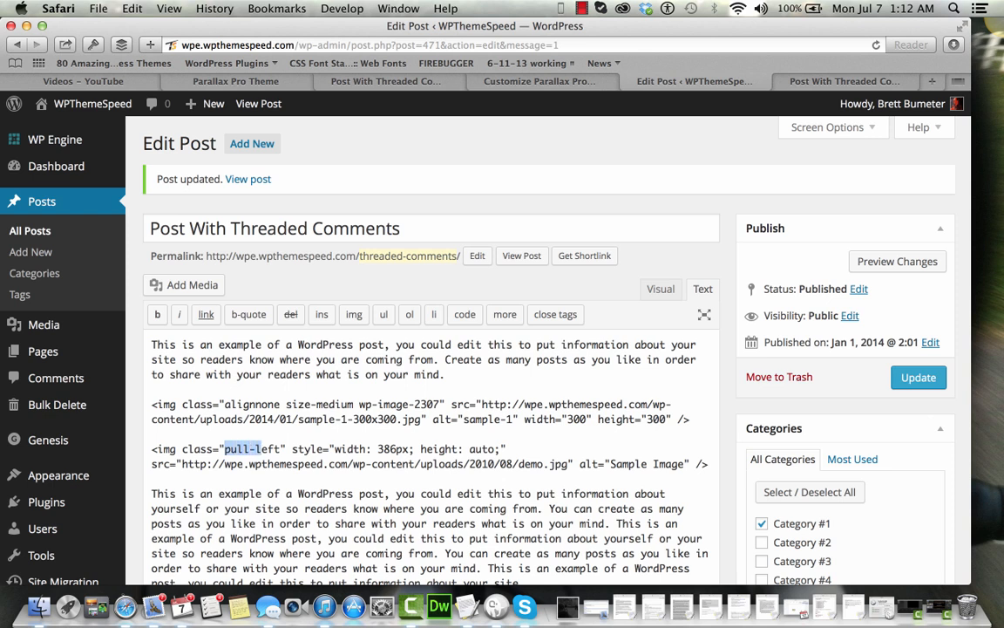
{"action": "left_click_drag", "start_coordinate": [259, 449], "coordinate": [281, 449]}
{"action": "key", "text": "super+c"}
{"action": "left_click", "coordinate": [234, 410]}
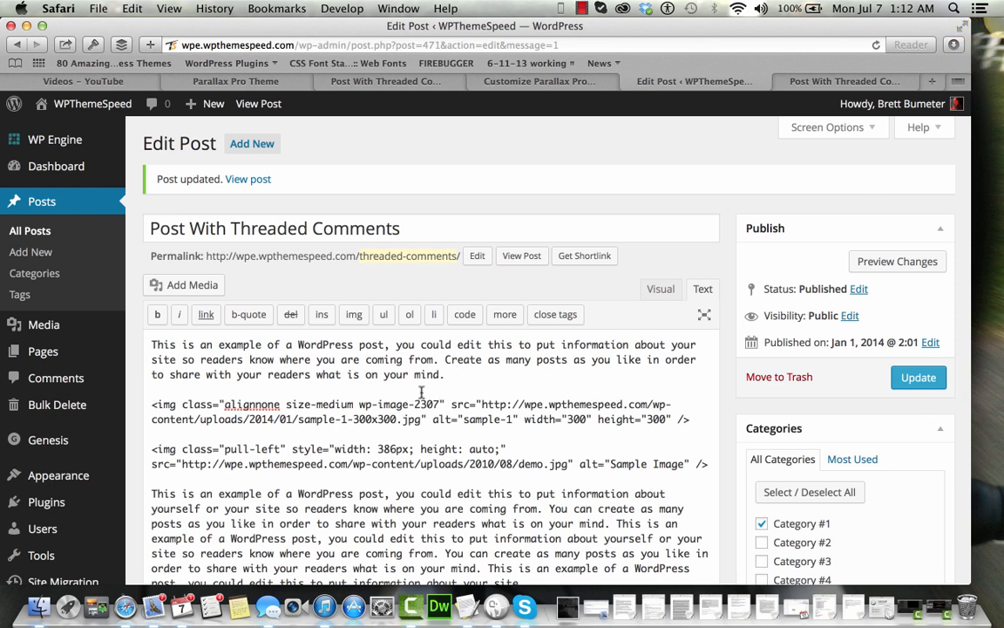
{"action": "key", "text": "super+v"}
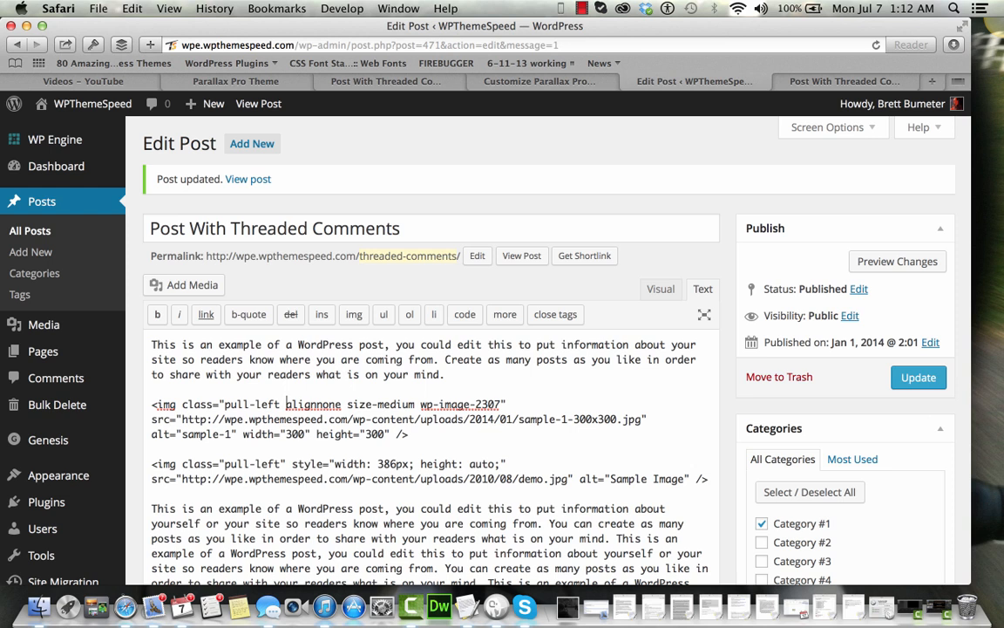
{"action": "left_click", "coordinate": [503, 404], "text": "shift"}
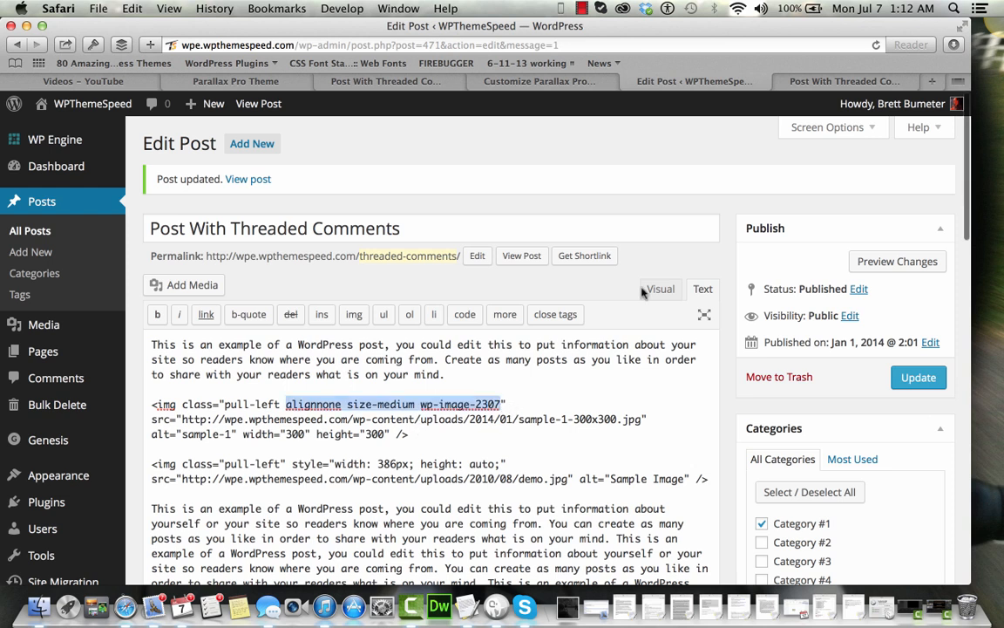
{"action": "key", "text": "BackSpace"}
{"action": "key", "text": "BackSpace"}
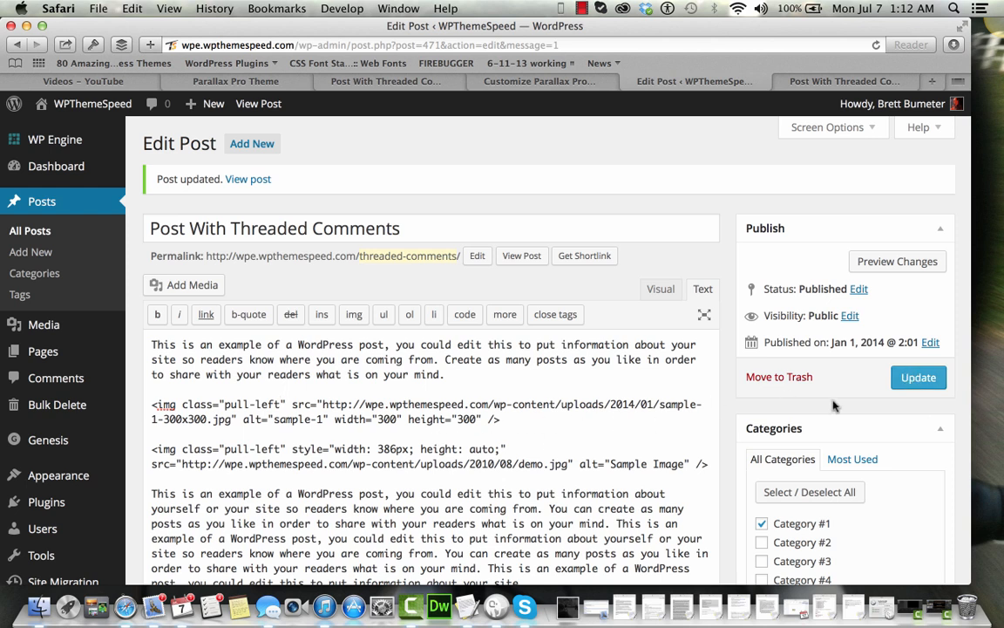
{"action": "left_click", "coordinate": [911, 380]}
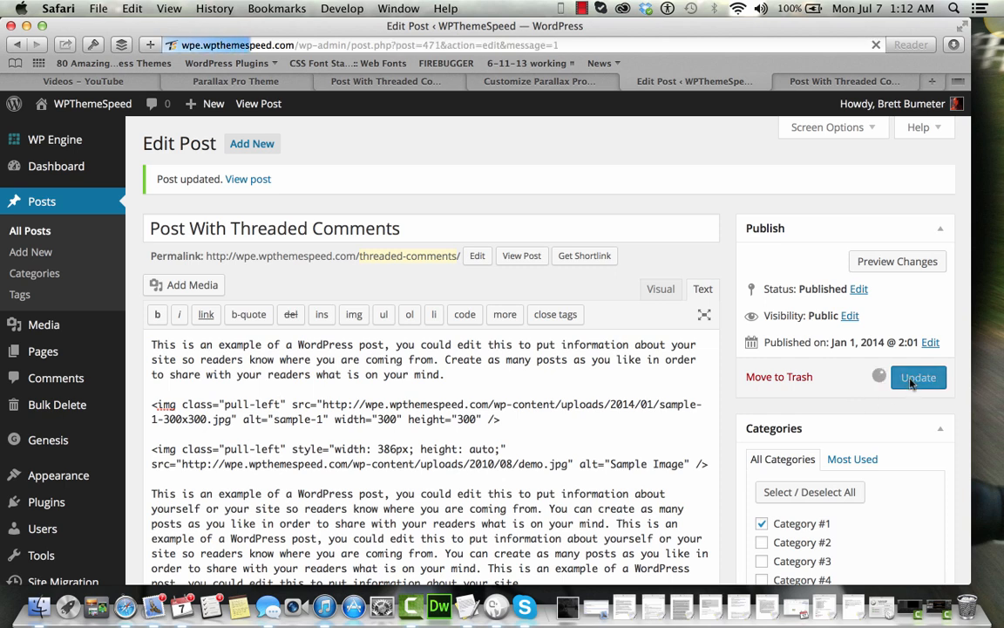
Reload the live post and check the photographer picture's position against the grey placeholder
{"action": "left_click", "coordinate": [850, 81]}
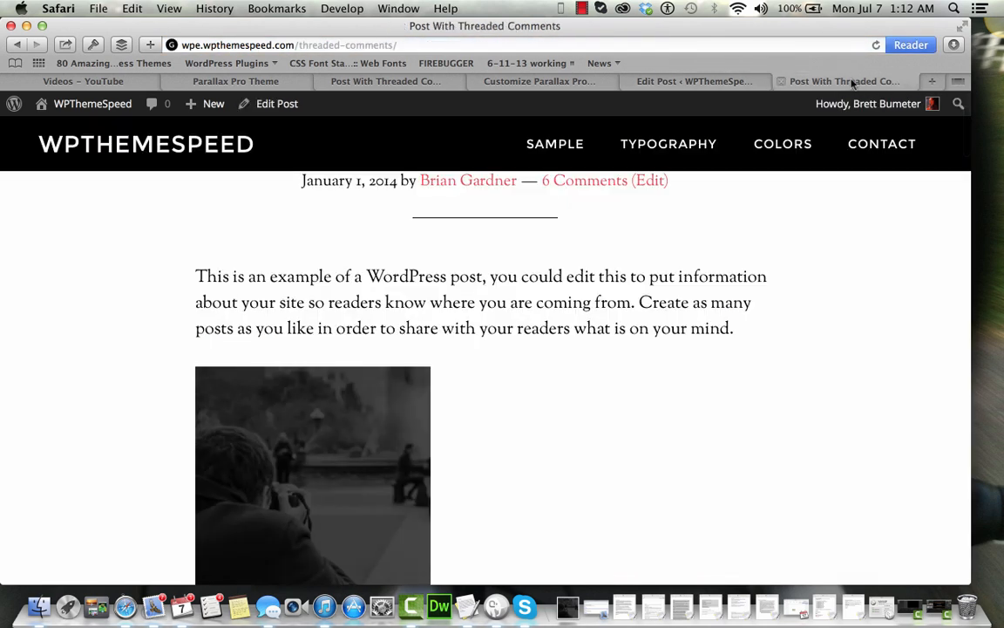
{"action": "left_click", "coordinate": [877, 45]}
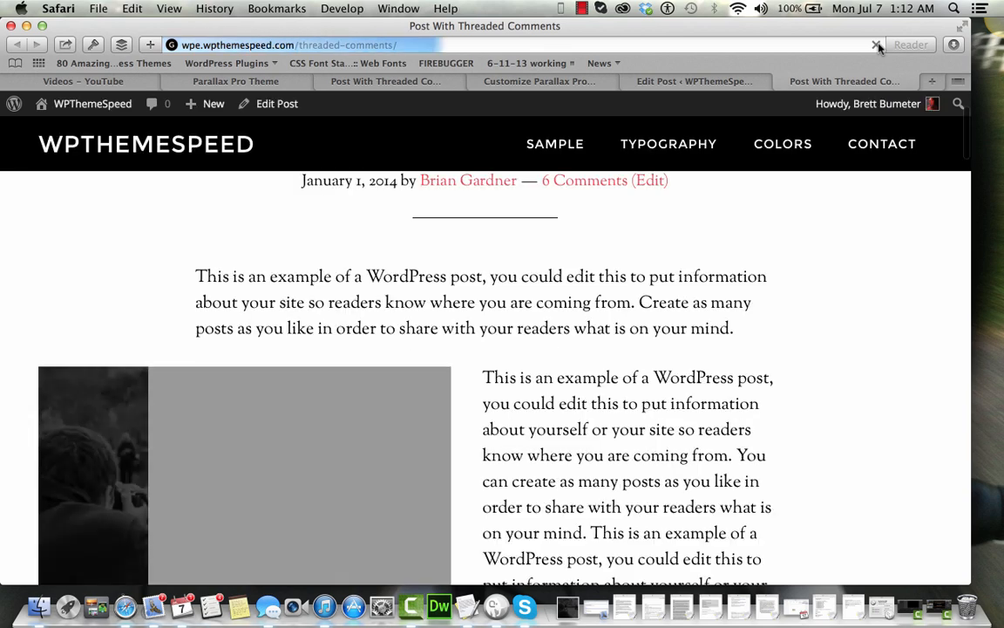
{"action": "scroll", "coordinate": [672, 378], "scroll_direction": "down", "scroll_amount": 5}
{"action": "scroll", "coordinate": [672, 377], "scroll_direction": "up", "scroll_amount": 6}
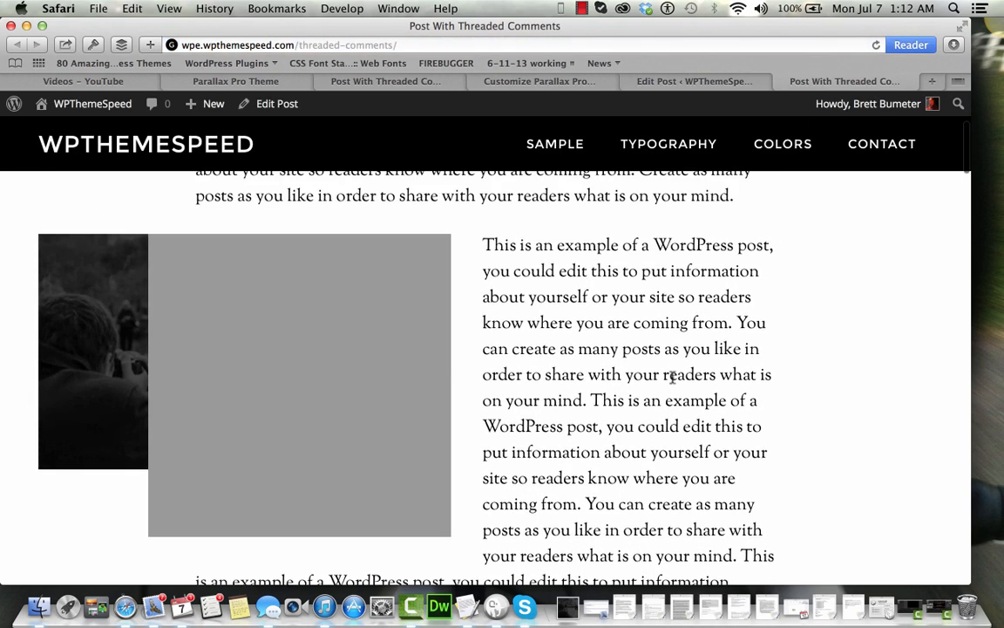
Delete the pull-left demo.jpg placeholder's image tag below the sample-1 image in the post's HTML source, and update the post
{"action": "left_click", "coordinate": [694, 81]}
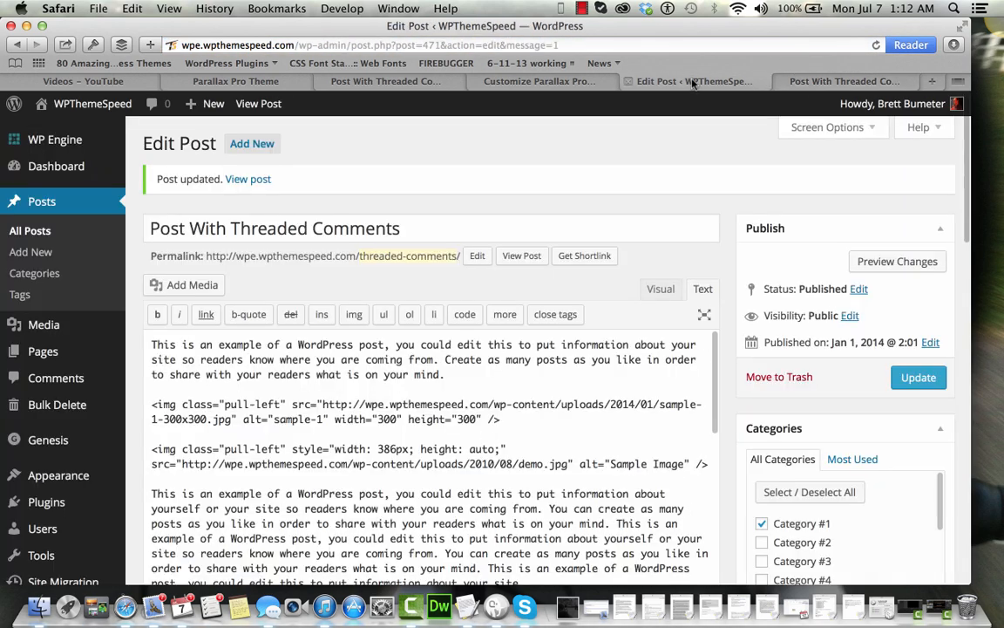
{"action": "scroll", "coordinate": [642, 423], "scroll_direction": "down", "scroll_amount": 5}
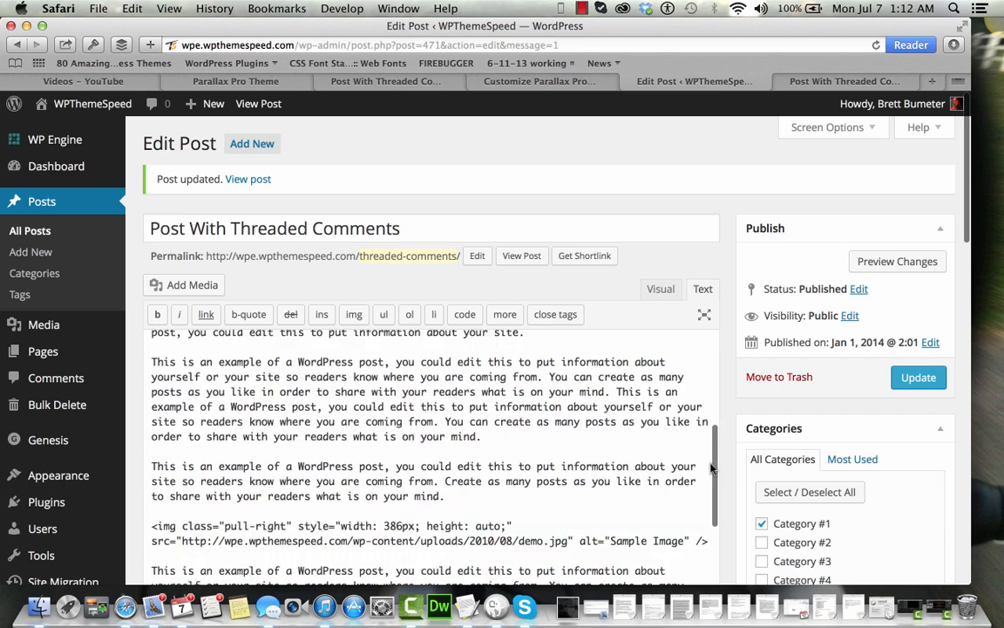
{"action": "scroll", "coordinate": [469, 523], "scroll_direction": "down", "scroll_amount": 2}
{"action": "scroll", "coordinate": [469, 529], "scroll_direction": "up", "scroll_amount": 5}
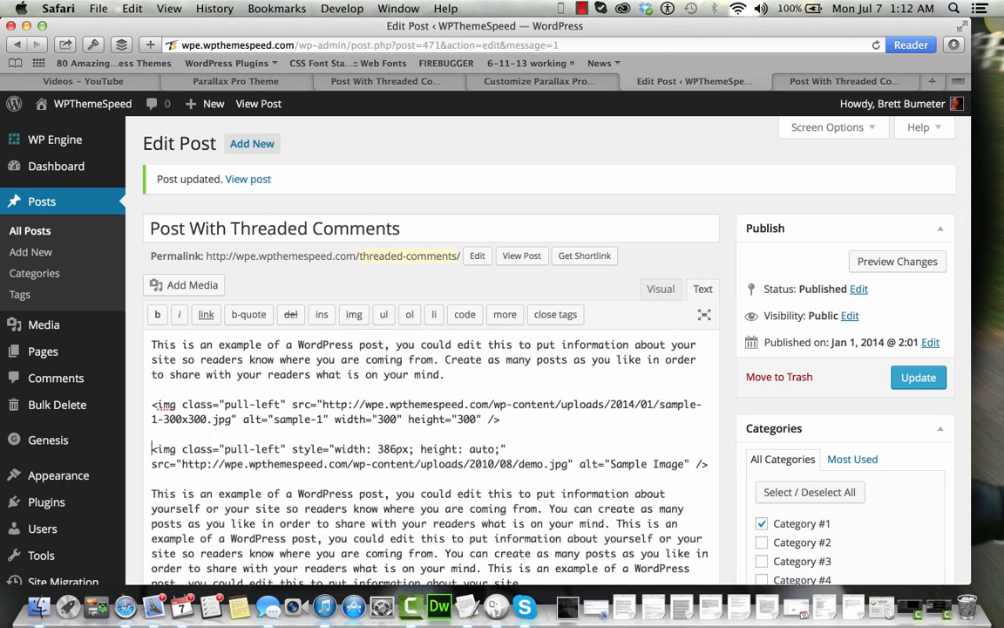
{"action": "triple_click", "coordinate": [217, 449]}
{"action": "key", "text": "BackSpace"}
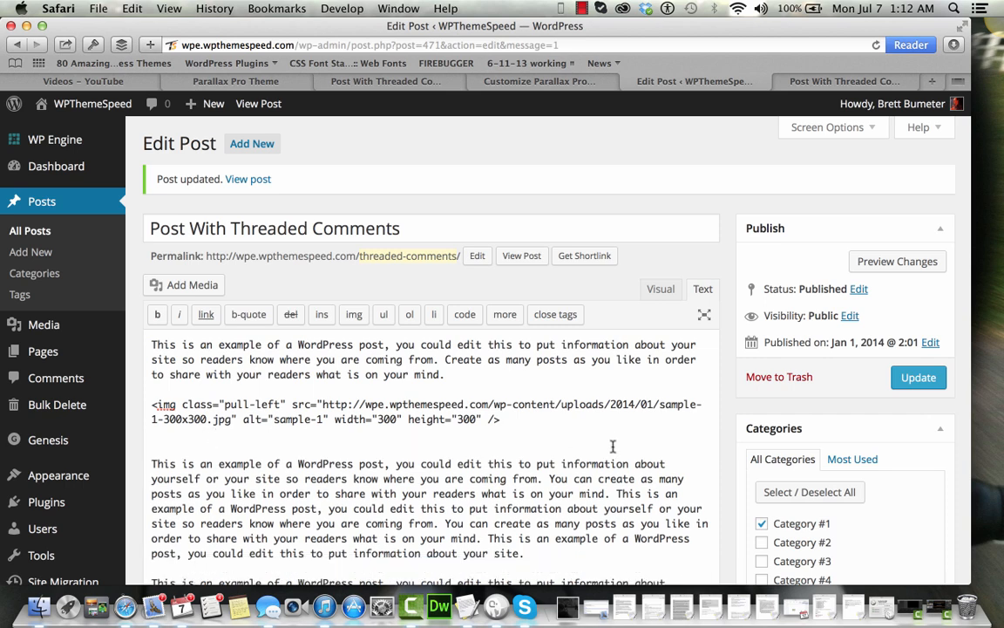
{"action": "left_click", "coordinate": [919, 376]}
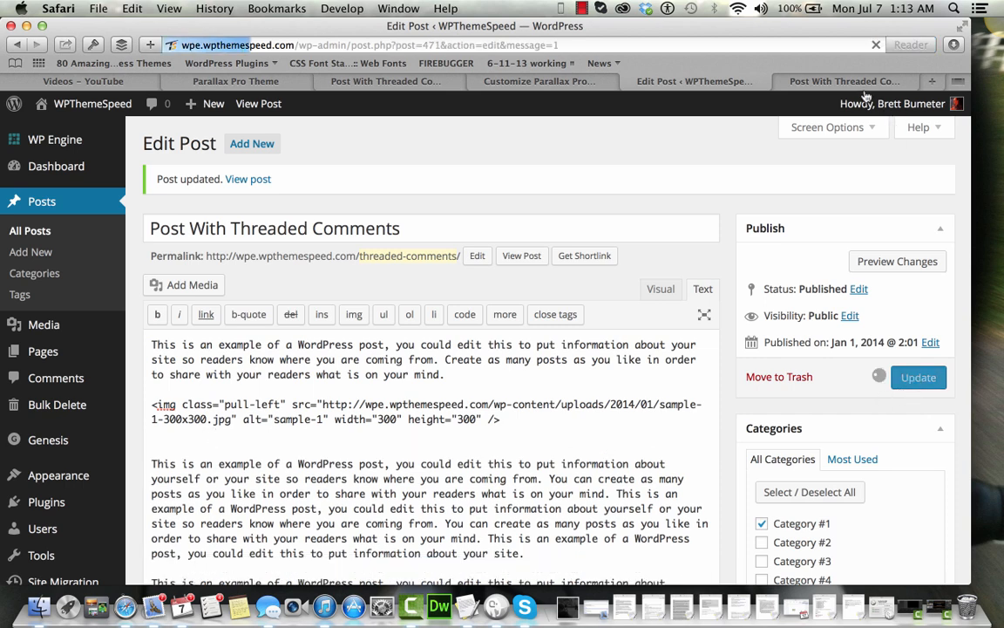
Reload the live post and review the photographer picture and the remaining pull-right placeholder within the text
{"action": "left_click", "coordinate": [779, 81]}
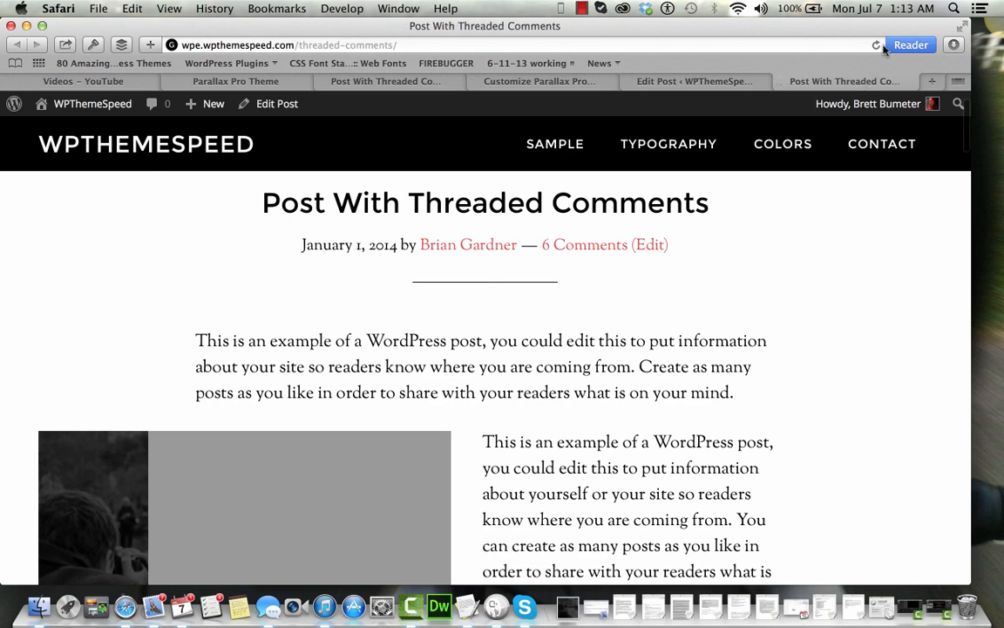
{"action": "left_click", "coordinate": [877, 43]}
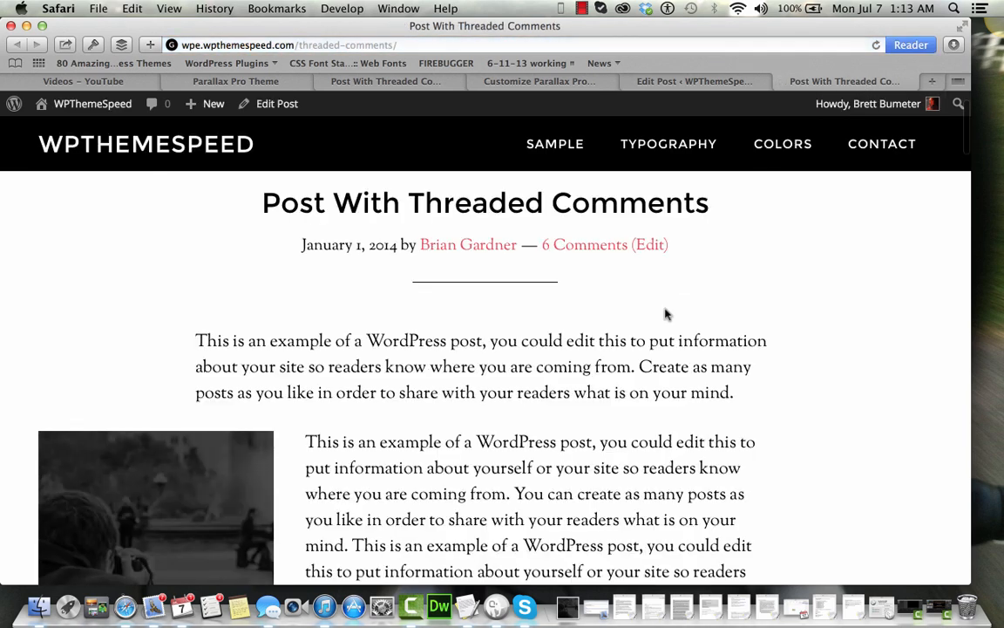
{"action": "scroll", "coordinate": [665, 313], "scroll_direction": "down", "scroll_amount": 4}
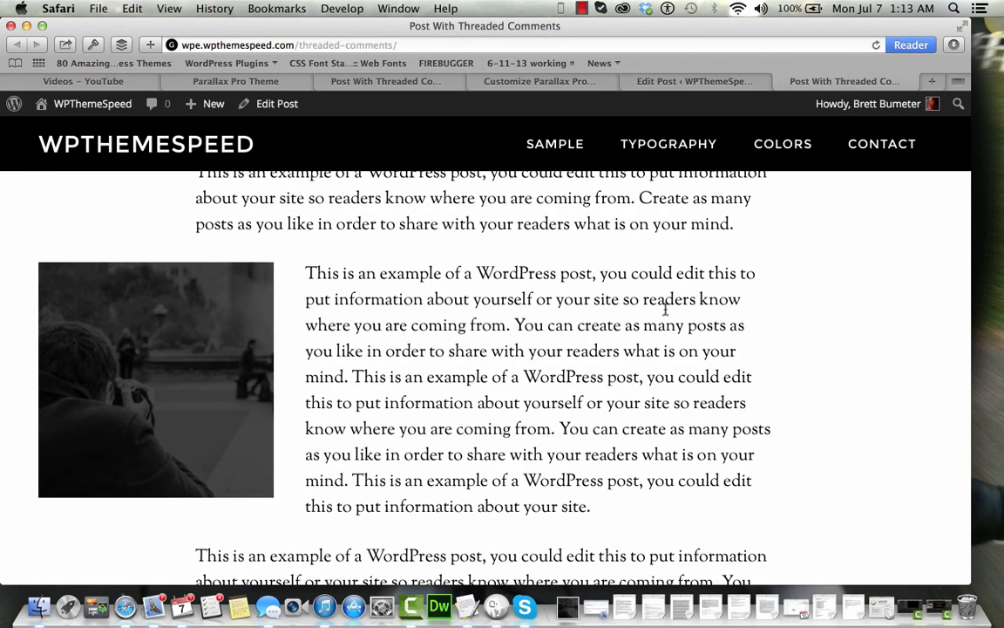
{"action": "scroll", "coordinate": [665, 309], "scroll_direction": "down", "scroll_amount": 13}
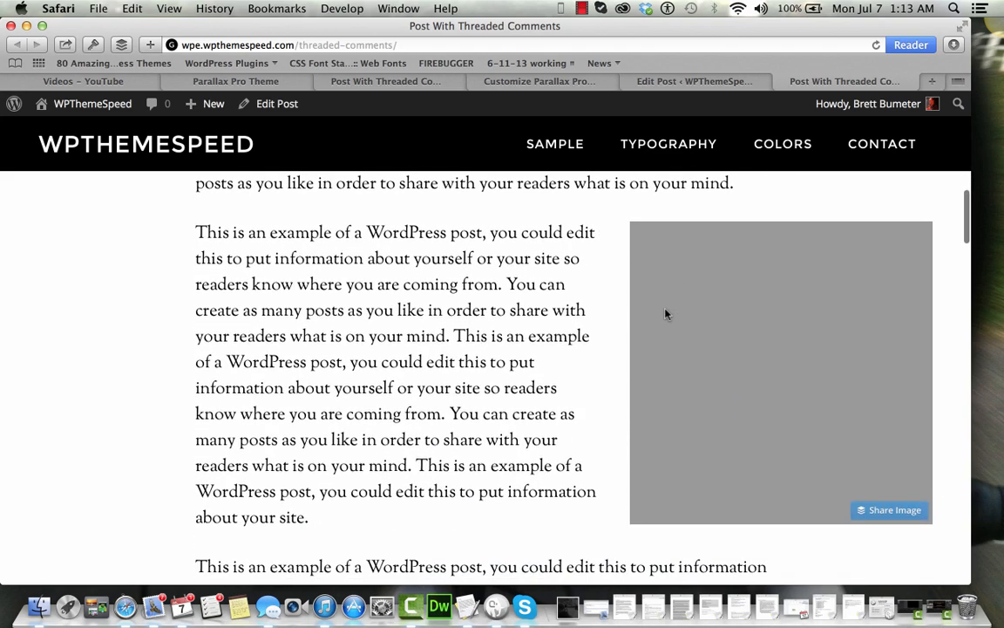
{"action": "scroll", "coordinate": [665, 309], "scroll_direction": "down", "scroll_amount": 6}
{"action": "scroll", "coordinate": [665, 309], "scroll_direction": "up", "scroll_amount": 8}
Change the sample-1 image's class to pull-right in the post's HTML source, and update the post
{"action": "left_click", "coordinate": [662, 81]}
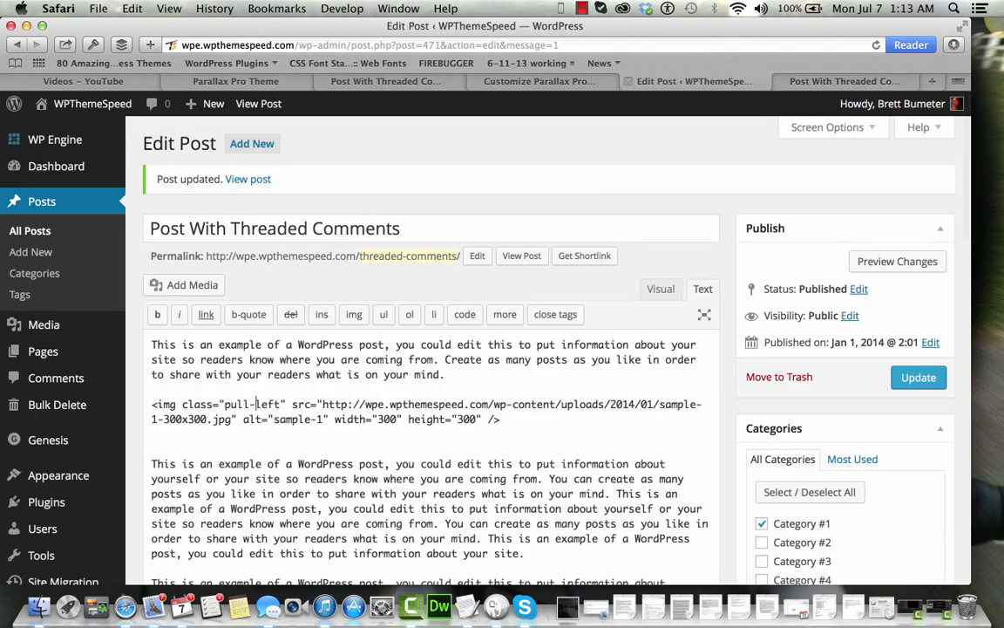
{"action": "type", "text": "right"}
{"action": "left_click", "coordinate": [917, 377]}
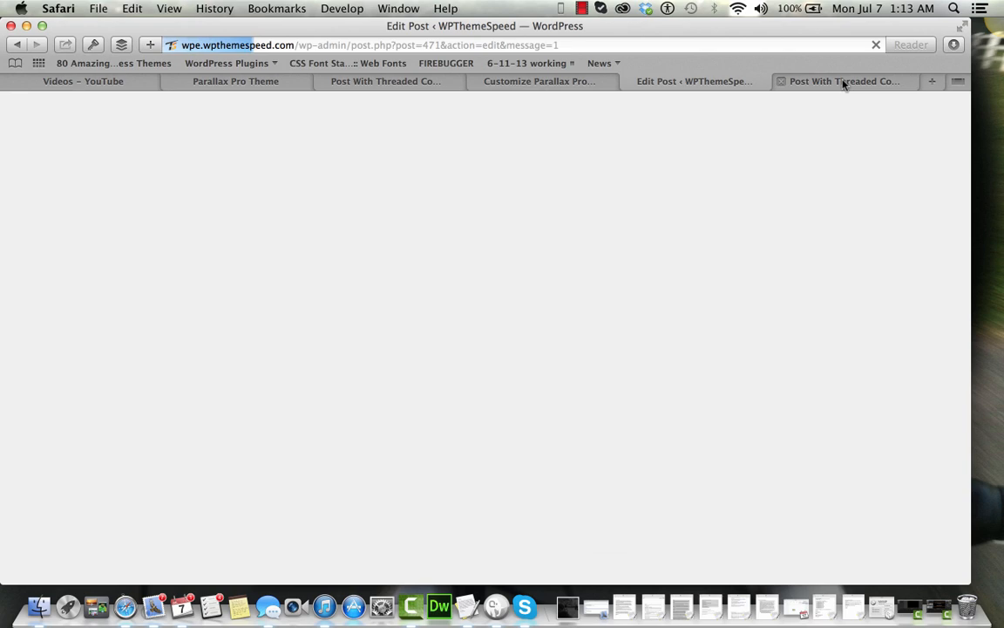
Reload the live post and compare the photographer picture's placement with the class in the post's source
{"action": "left_click", "coordinate": [843, 83]}
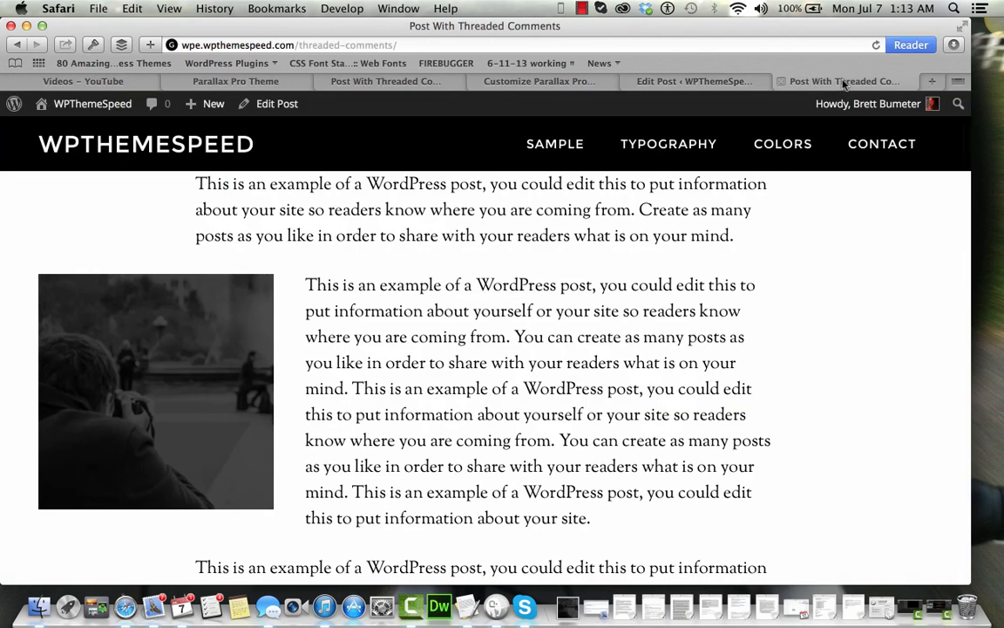
{"action": "left_click", "coordinate": [877, 46]}
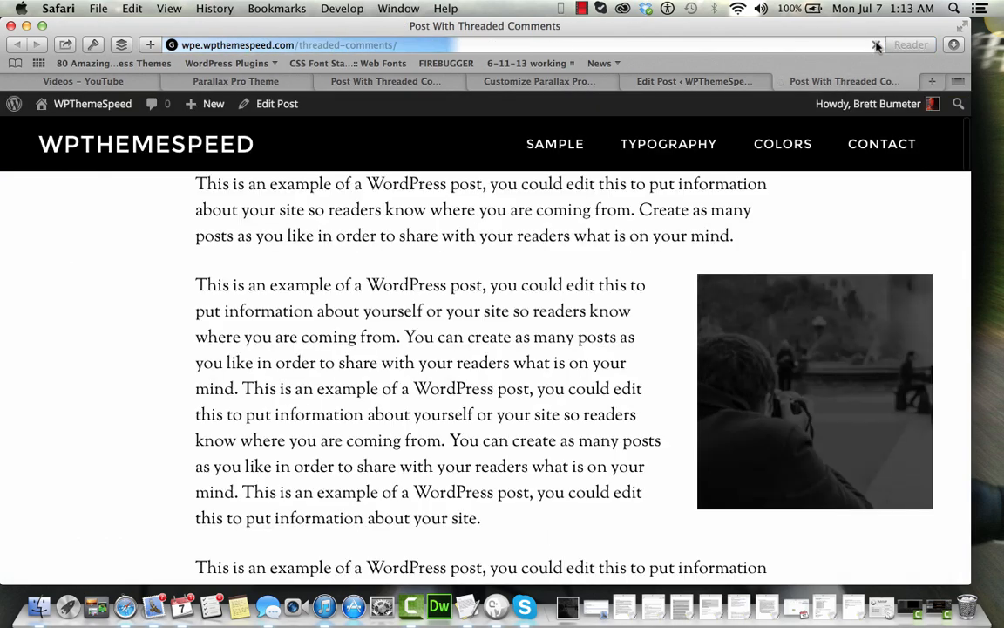
{"action": "scroll", "coordinate": [507, 324], "scroll_direction": "up", "scroll_amount": 3}
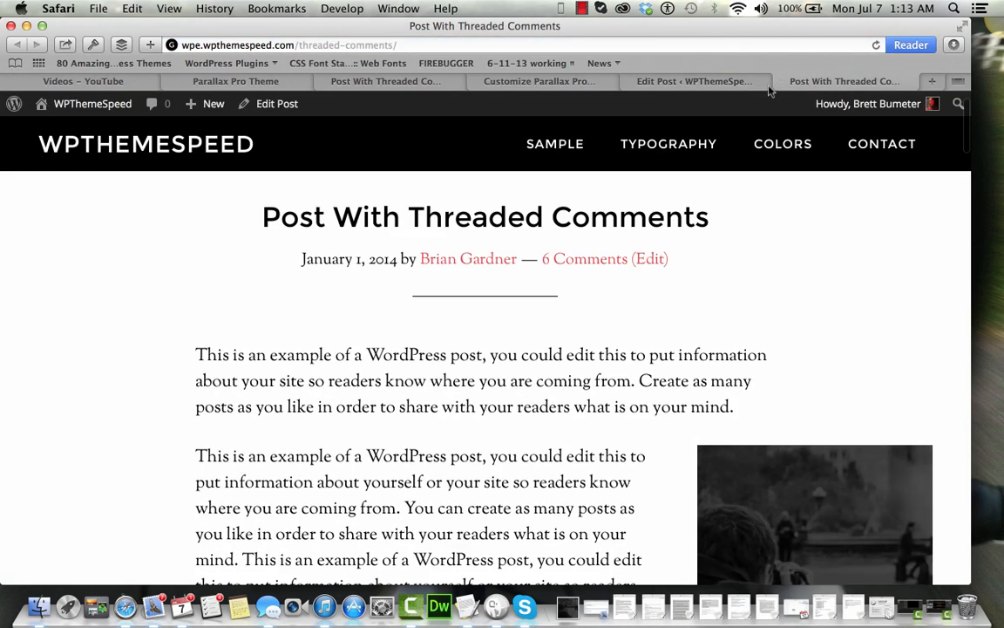
{"action": "left_click", "coordinate": [695, 81]}
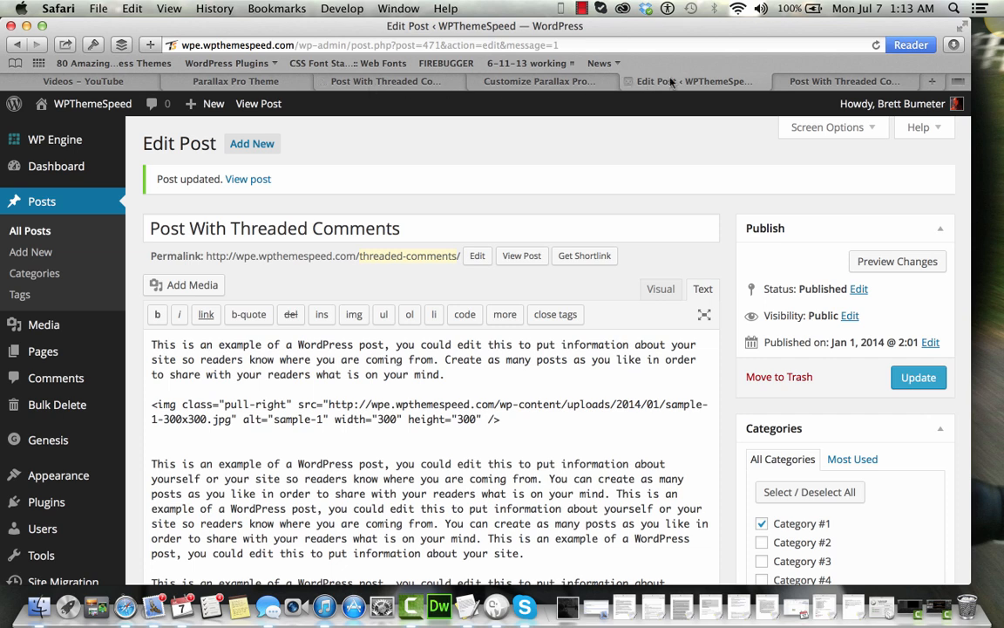
{"action": "left_click", "coordinate": [799, 83]}
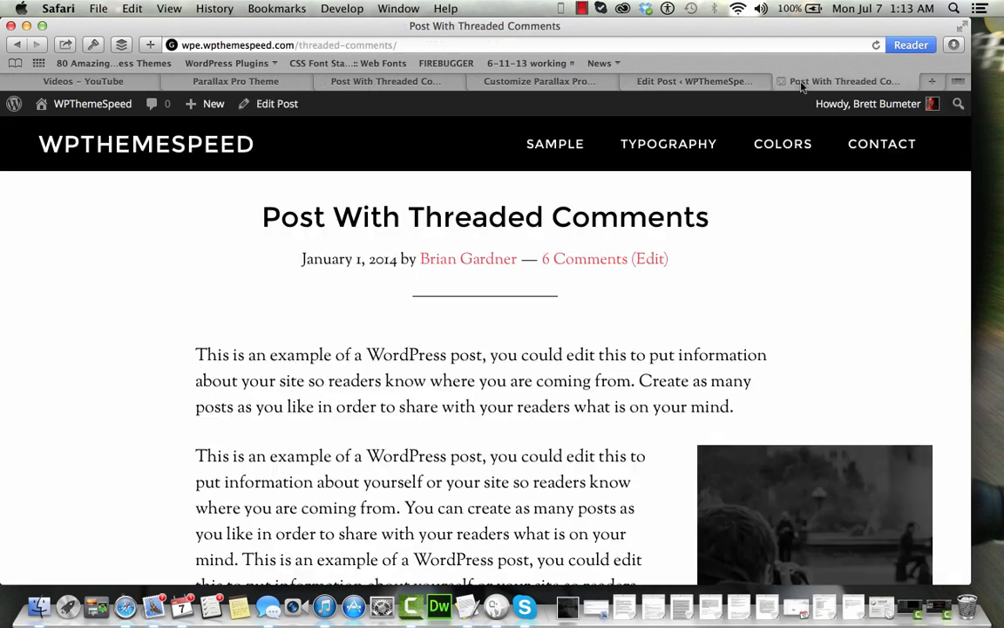
Open the site's home page and review its sections from the Hello Amazing banner down to the footer
{"action": "left_click", "coordinate": [97, 152]}
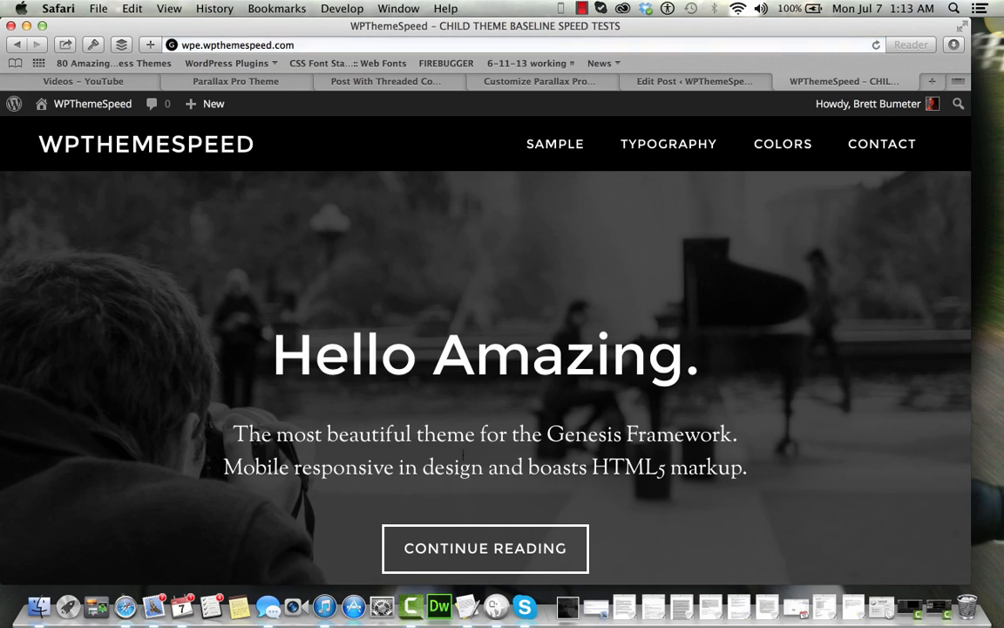
{"action": "scroll", "coordinate": [463, 455], "scroll_direction": "down", "scroll_amount": 10}
{"action": "scroll", "coordinate": [462, 455], "scroll_direction": "down", "scroll_amount": 10}
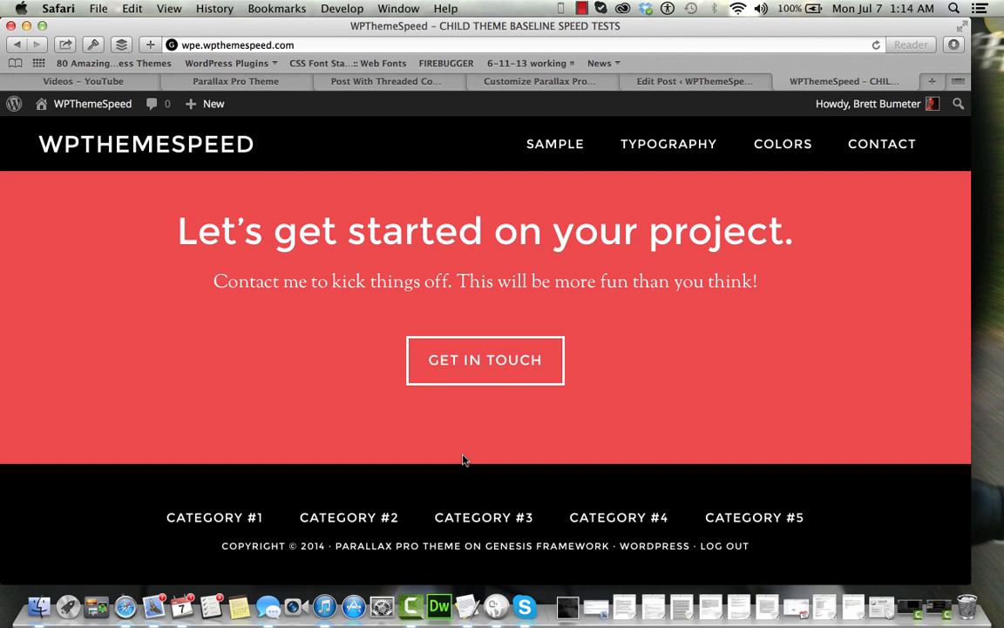
{"action": "scroll", "coordinate": [674, 342], "scroll_direction": "up", "scroll_amount": 10}
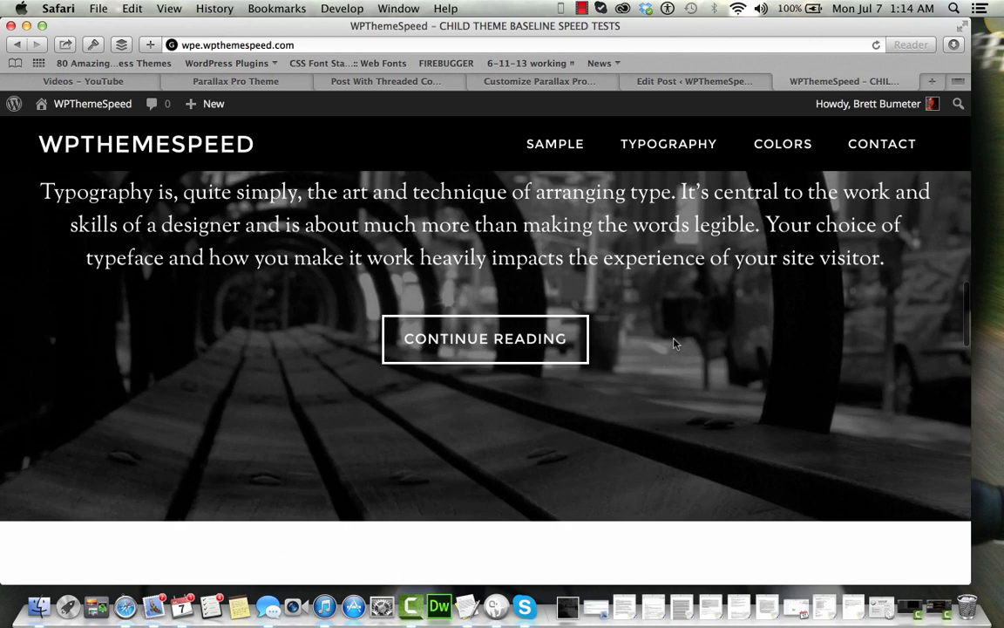
{"action": "scroll", "coordinate": [675, 343], "scroll_direction": "up", "scroll_amount": 5}
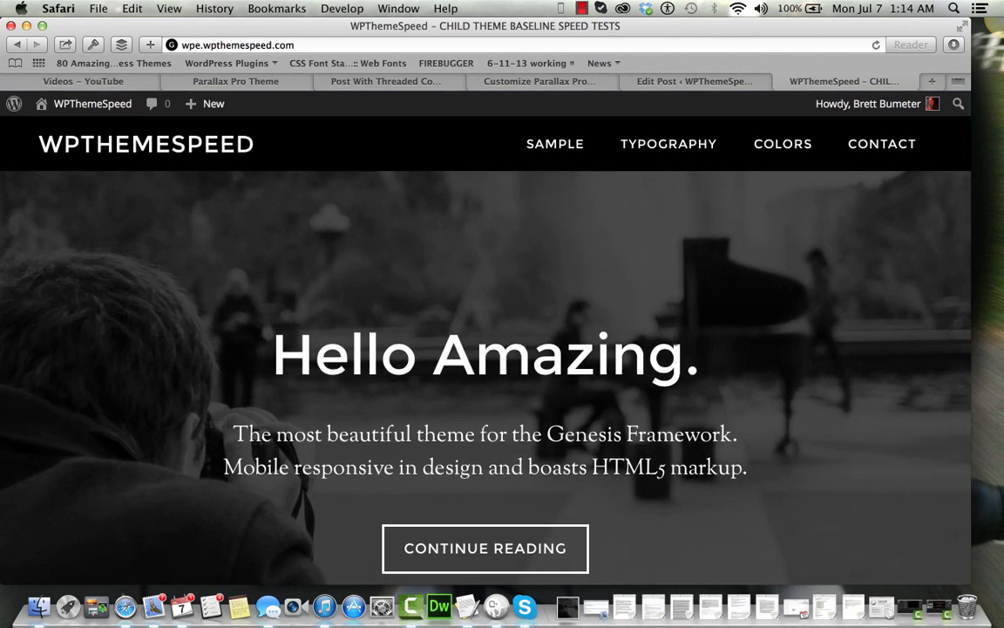